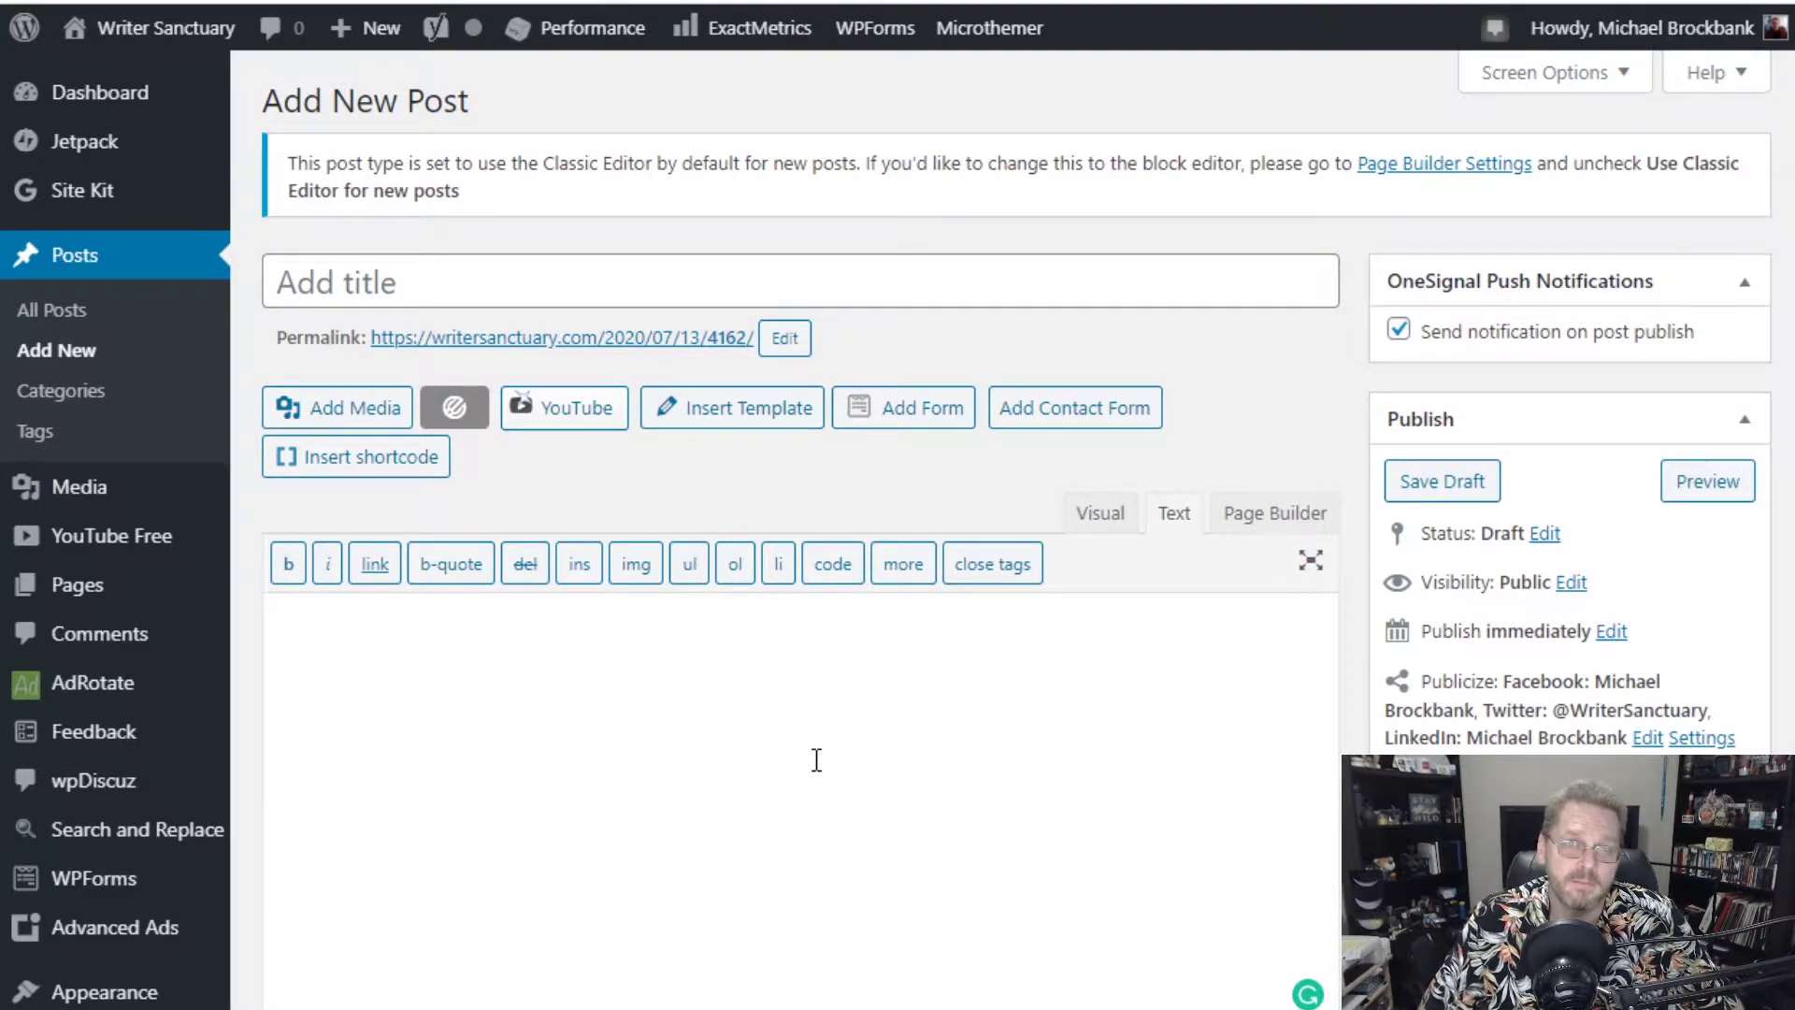
Type the heading <h1>This is the Title</h1> and leave a blank line below it.
text(<)
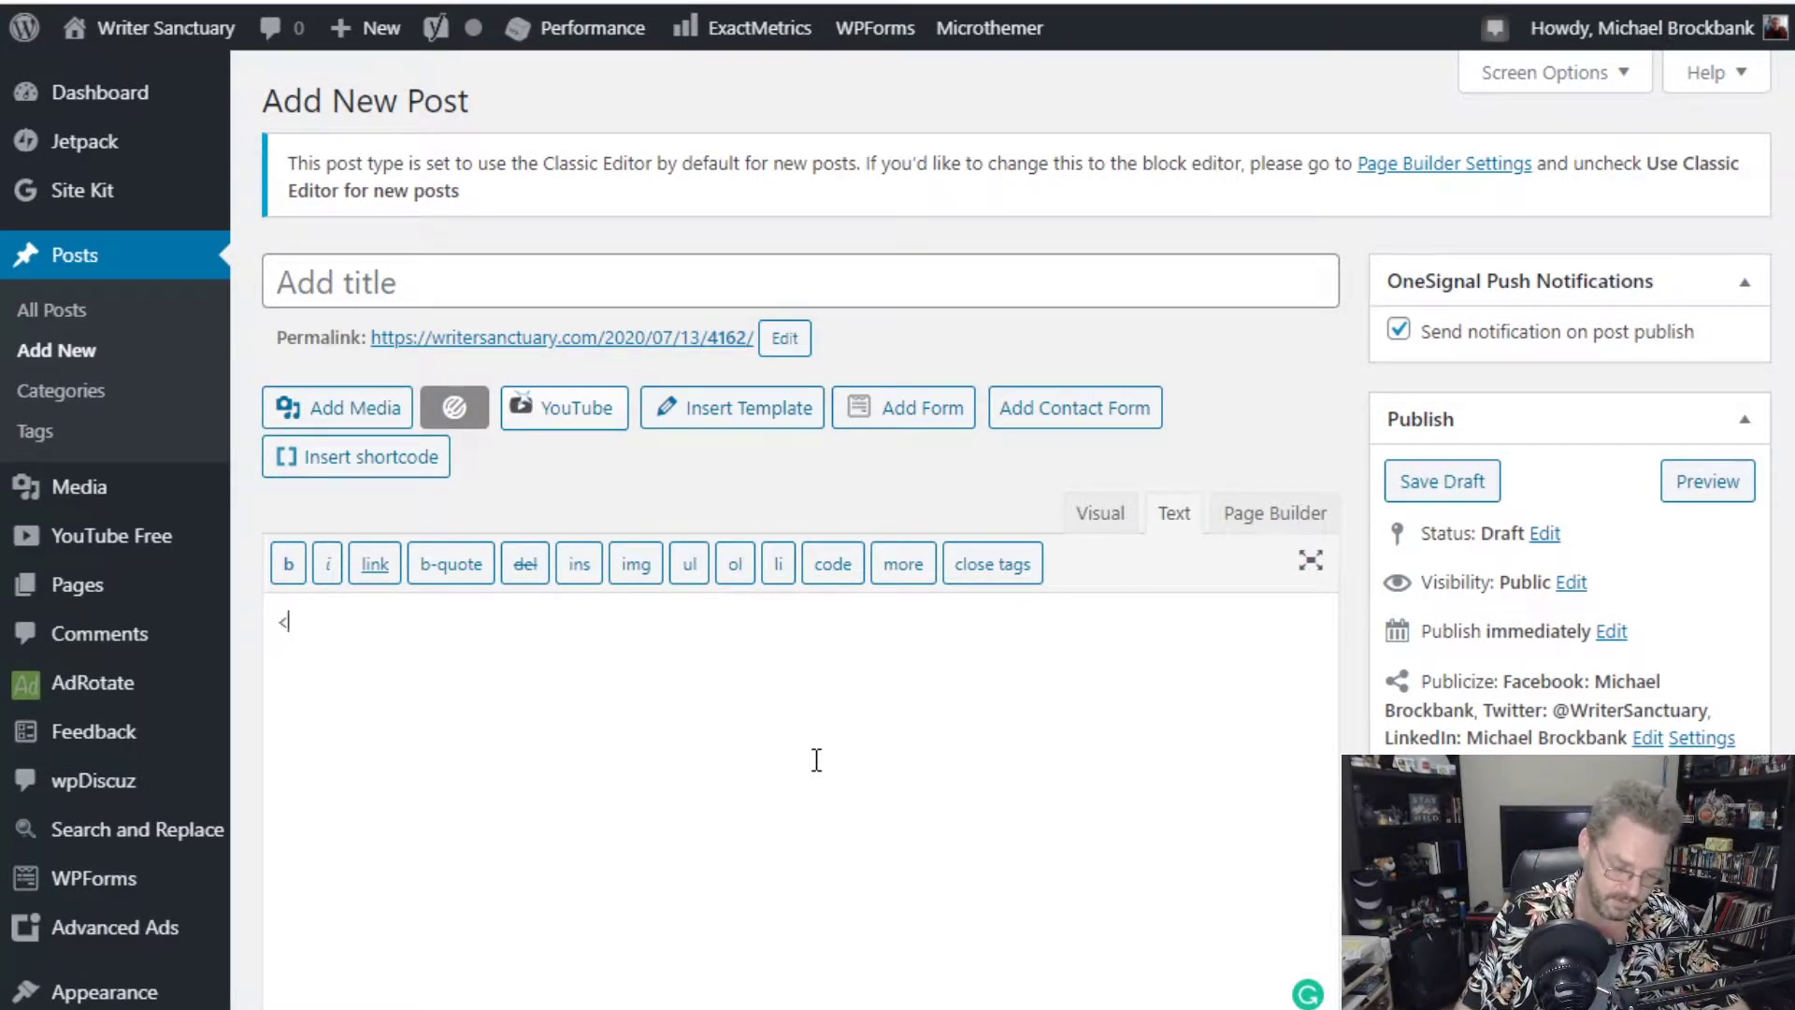
text(h1>)
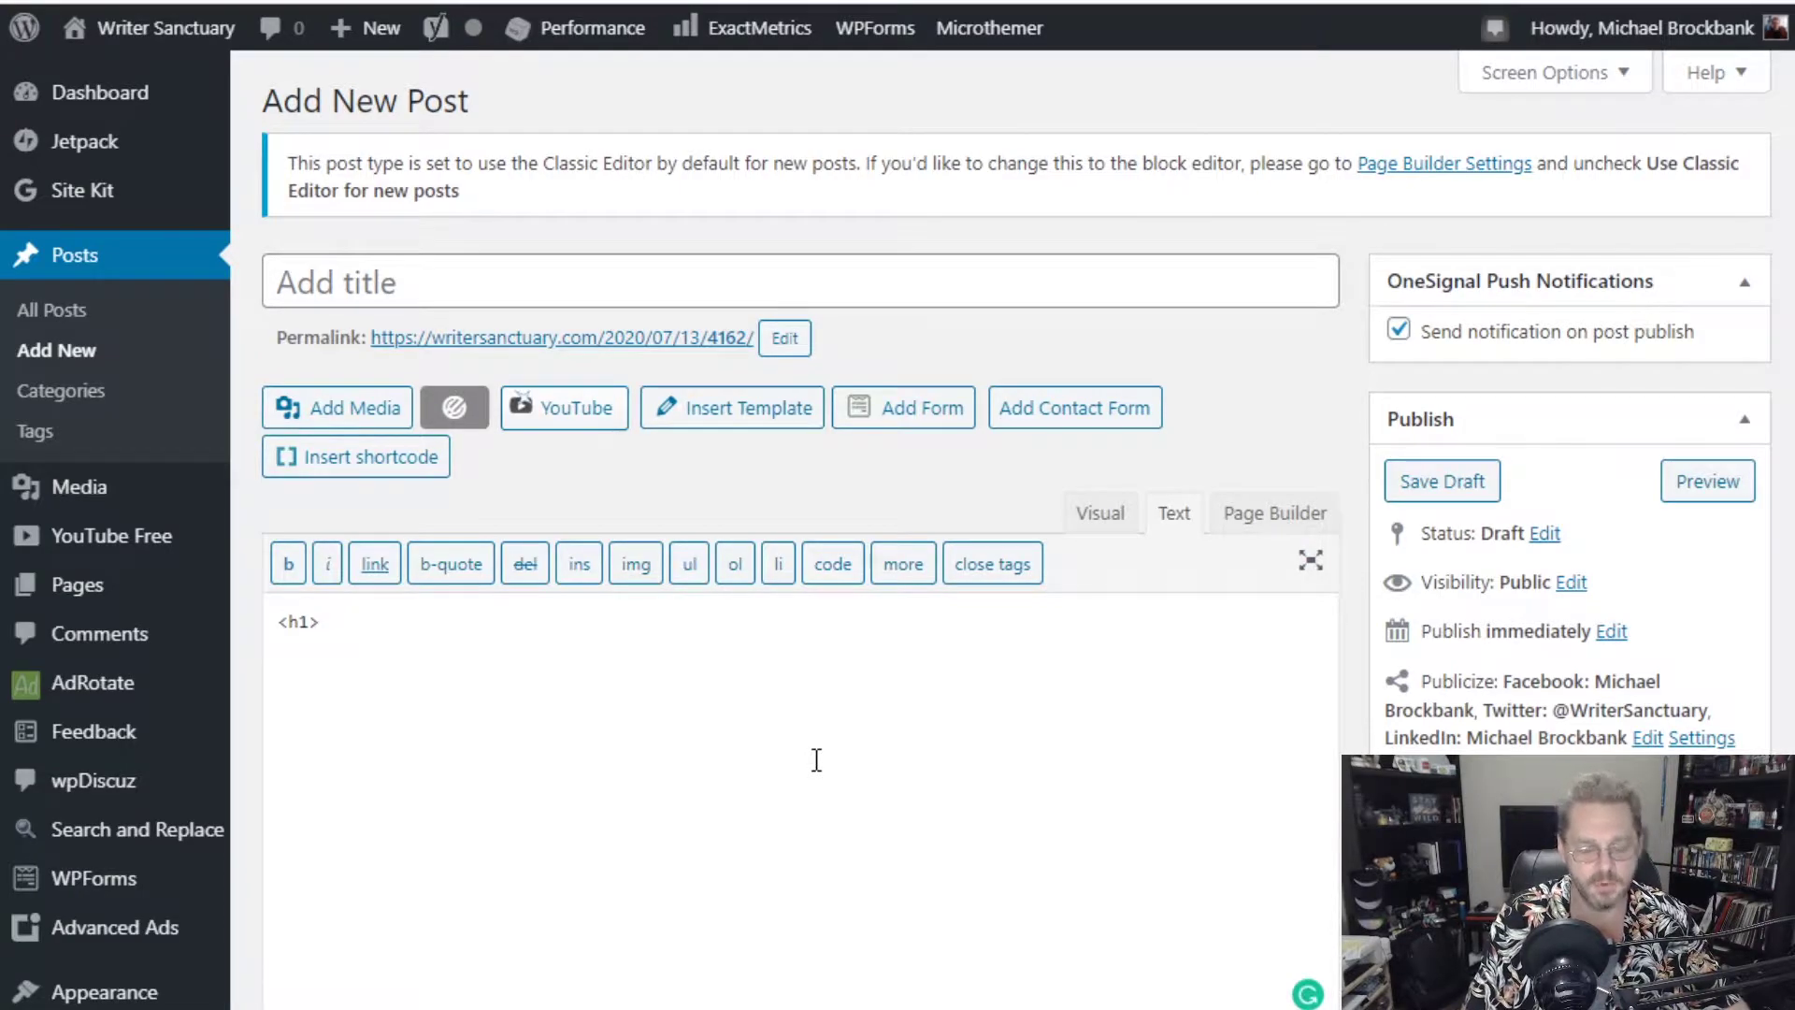
text(Th)
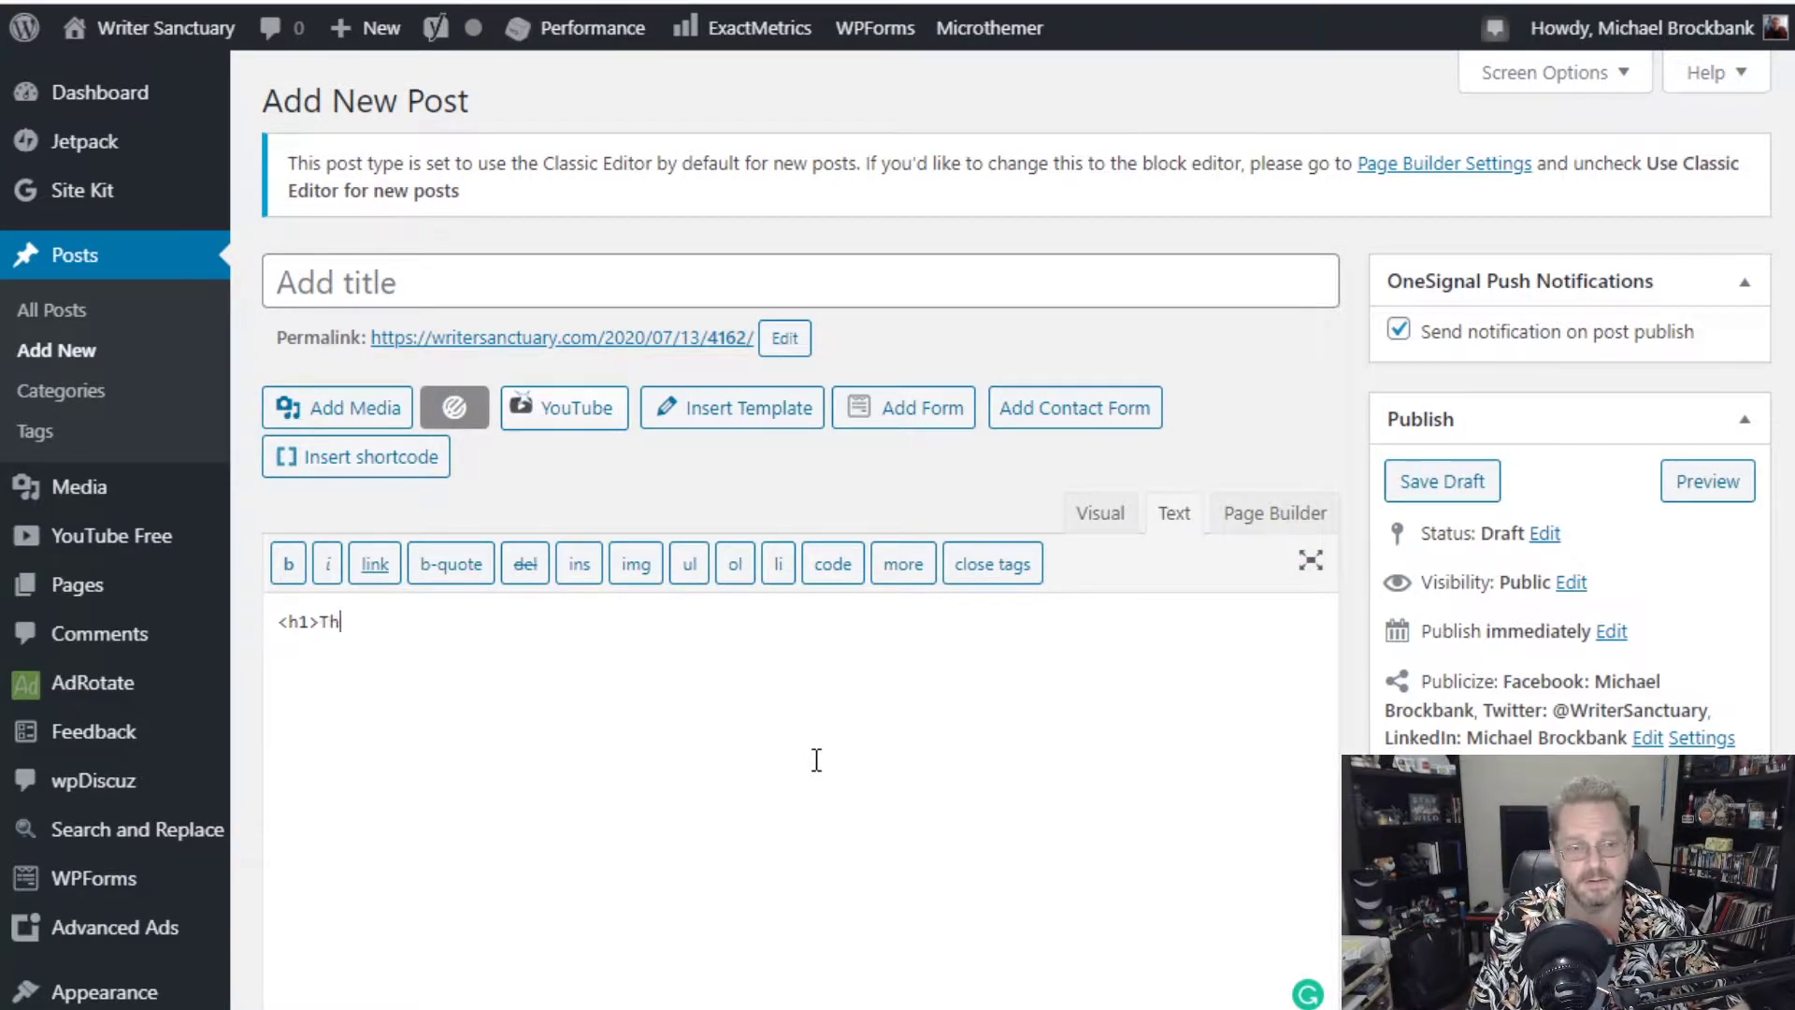
text(is is the Title)
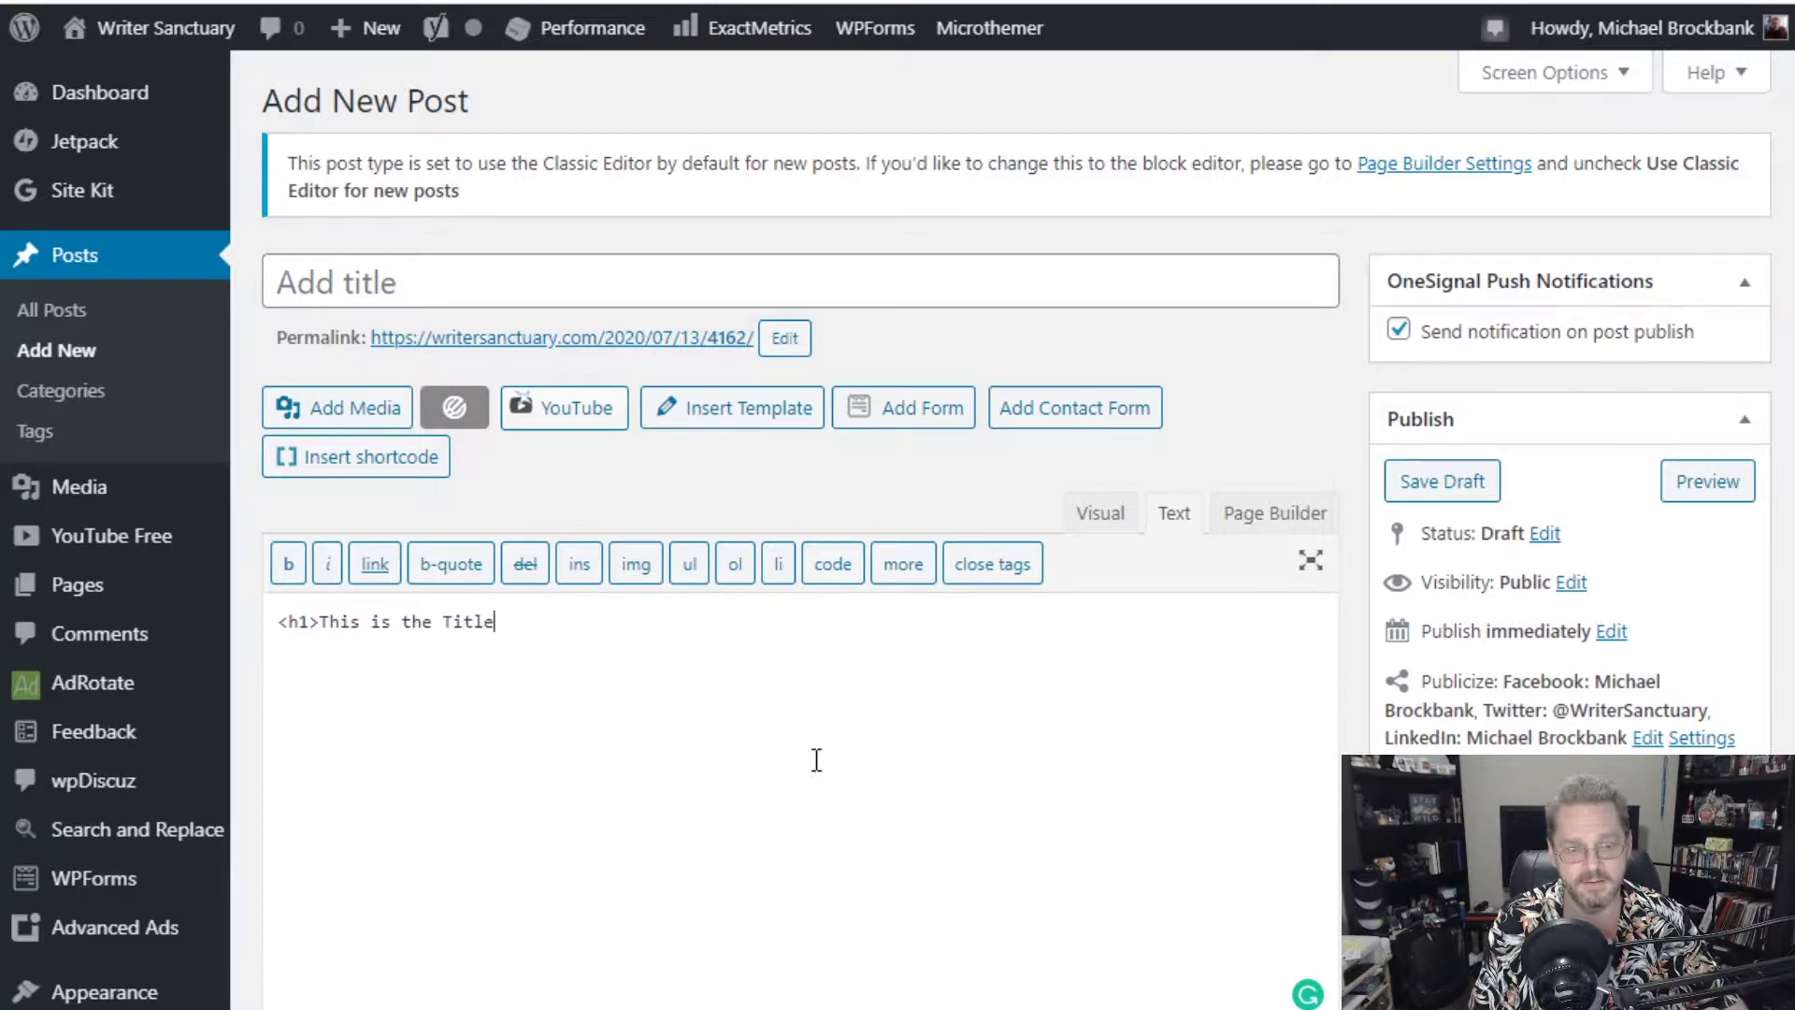
text(</h)
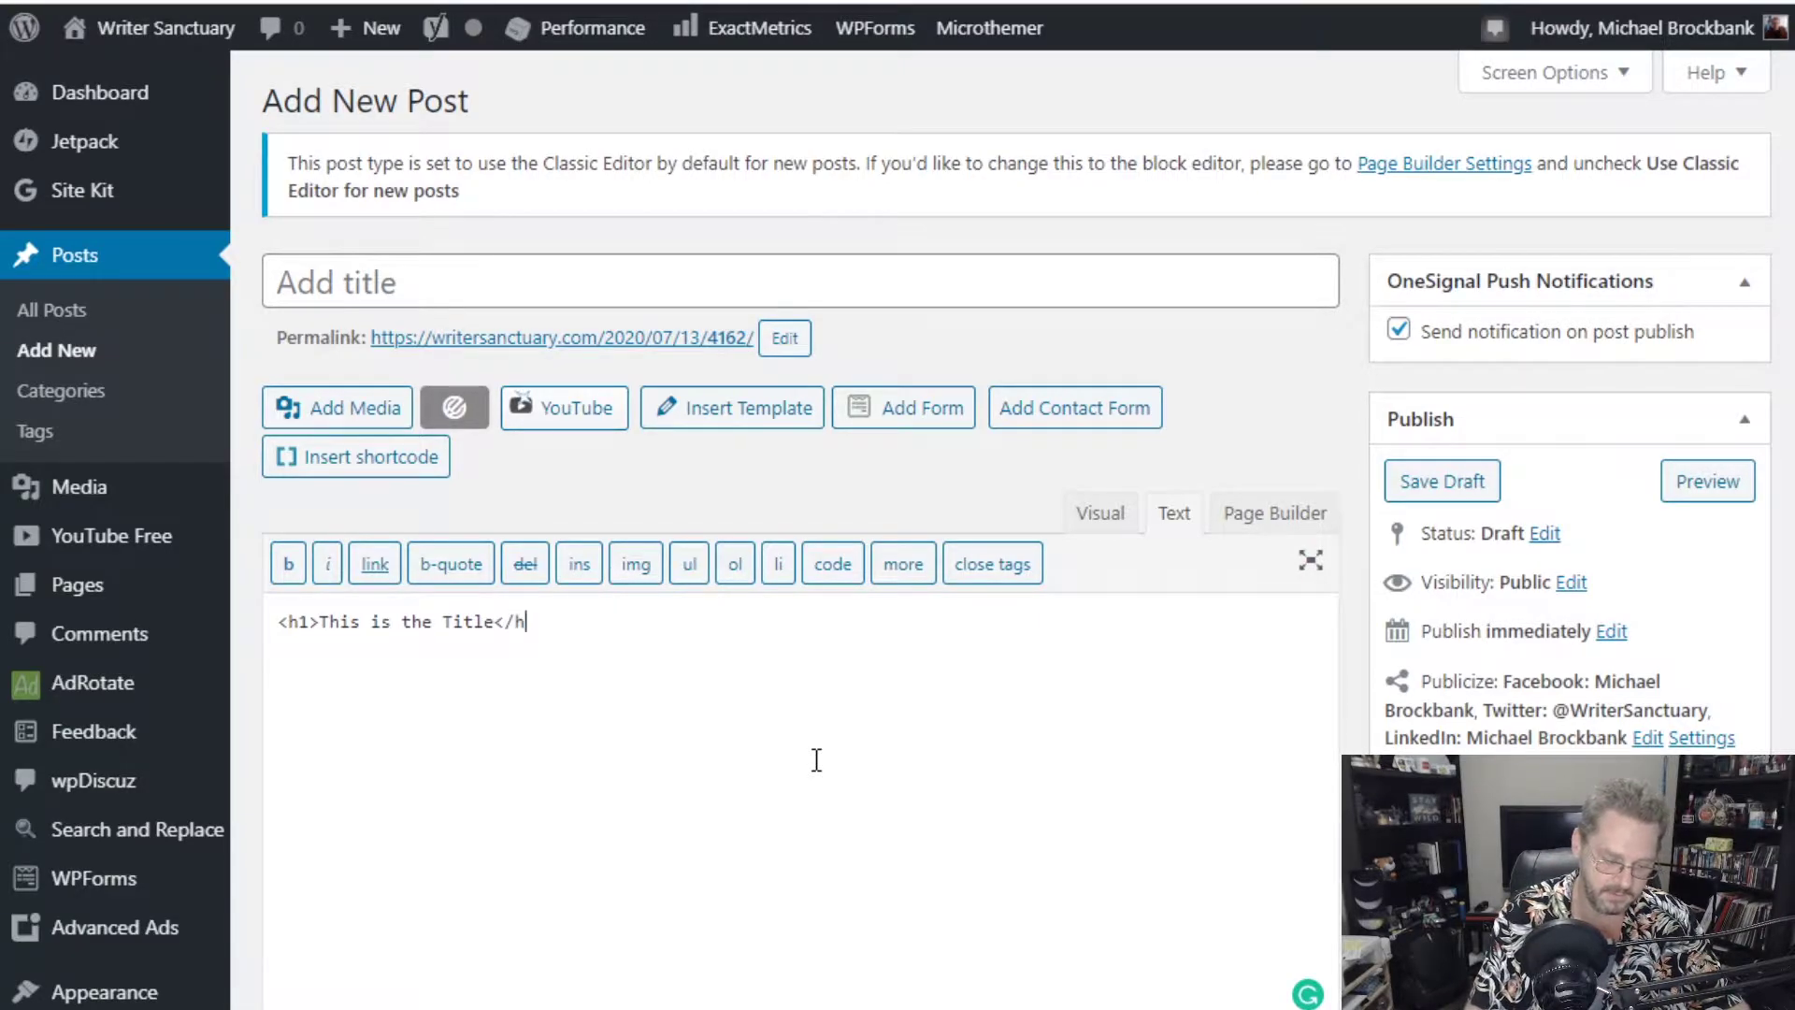
text(1>)
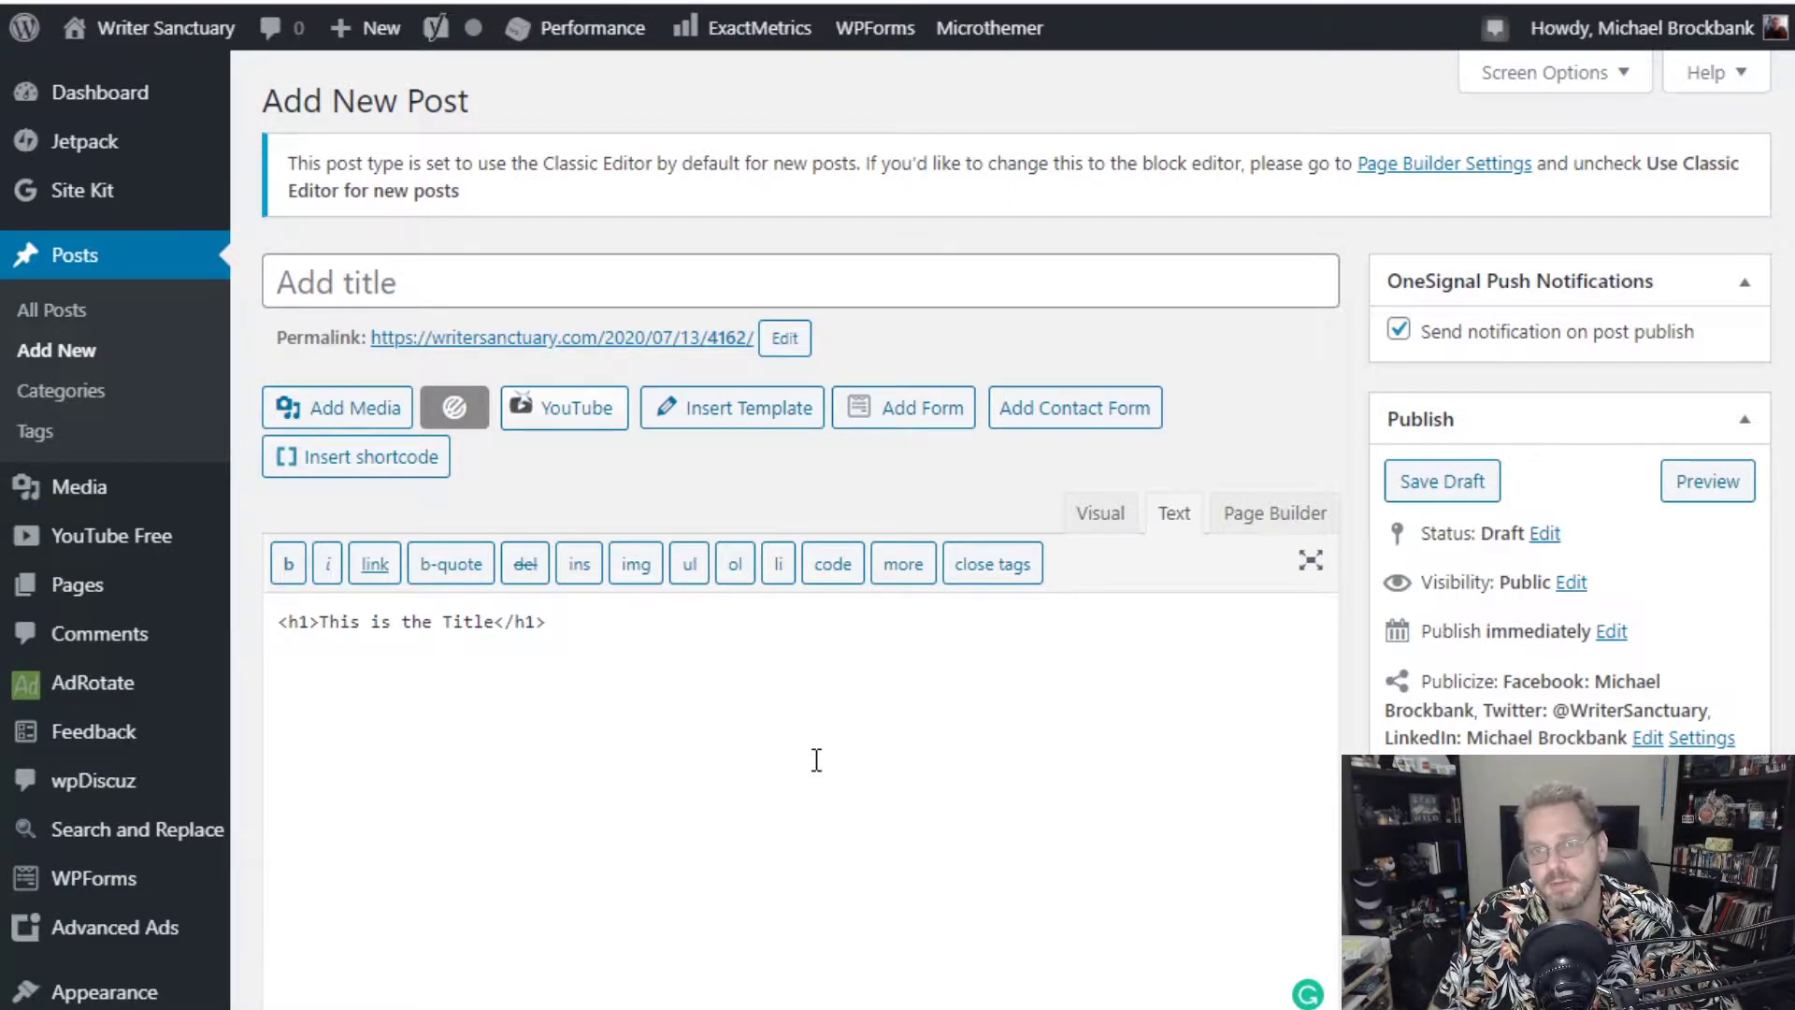
key(Return)
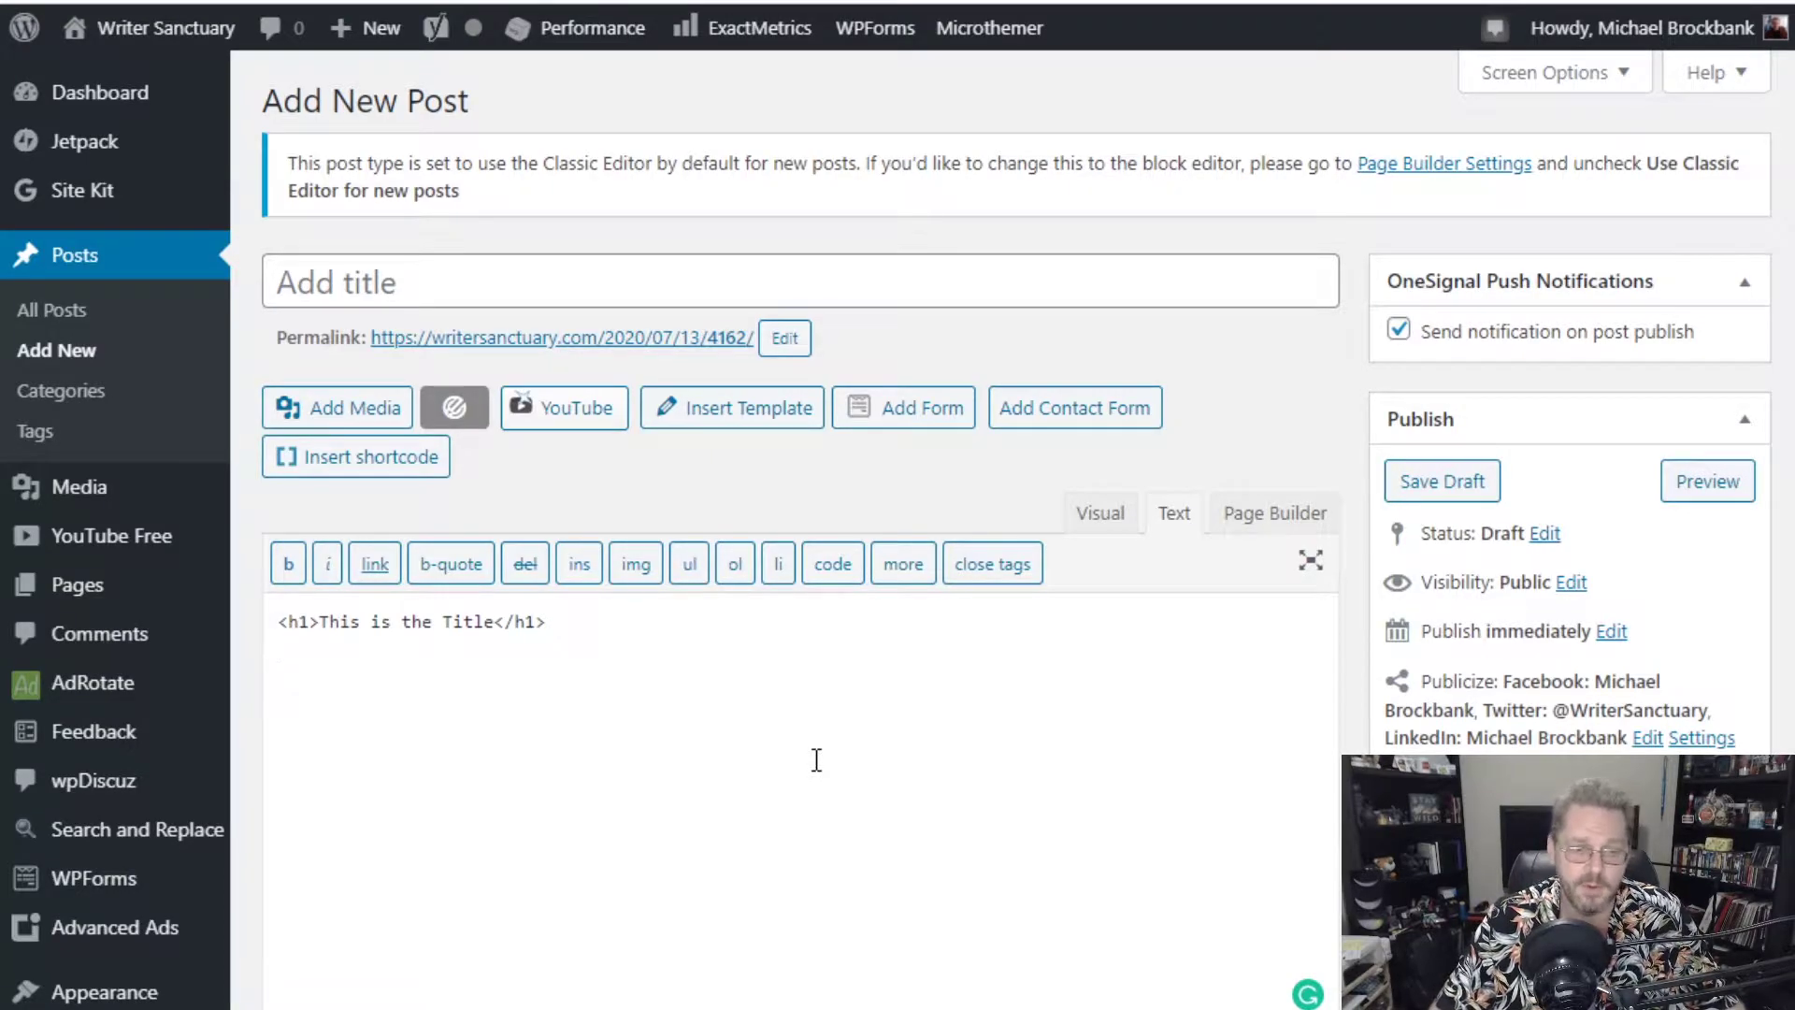
key(Return)
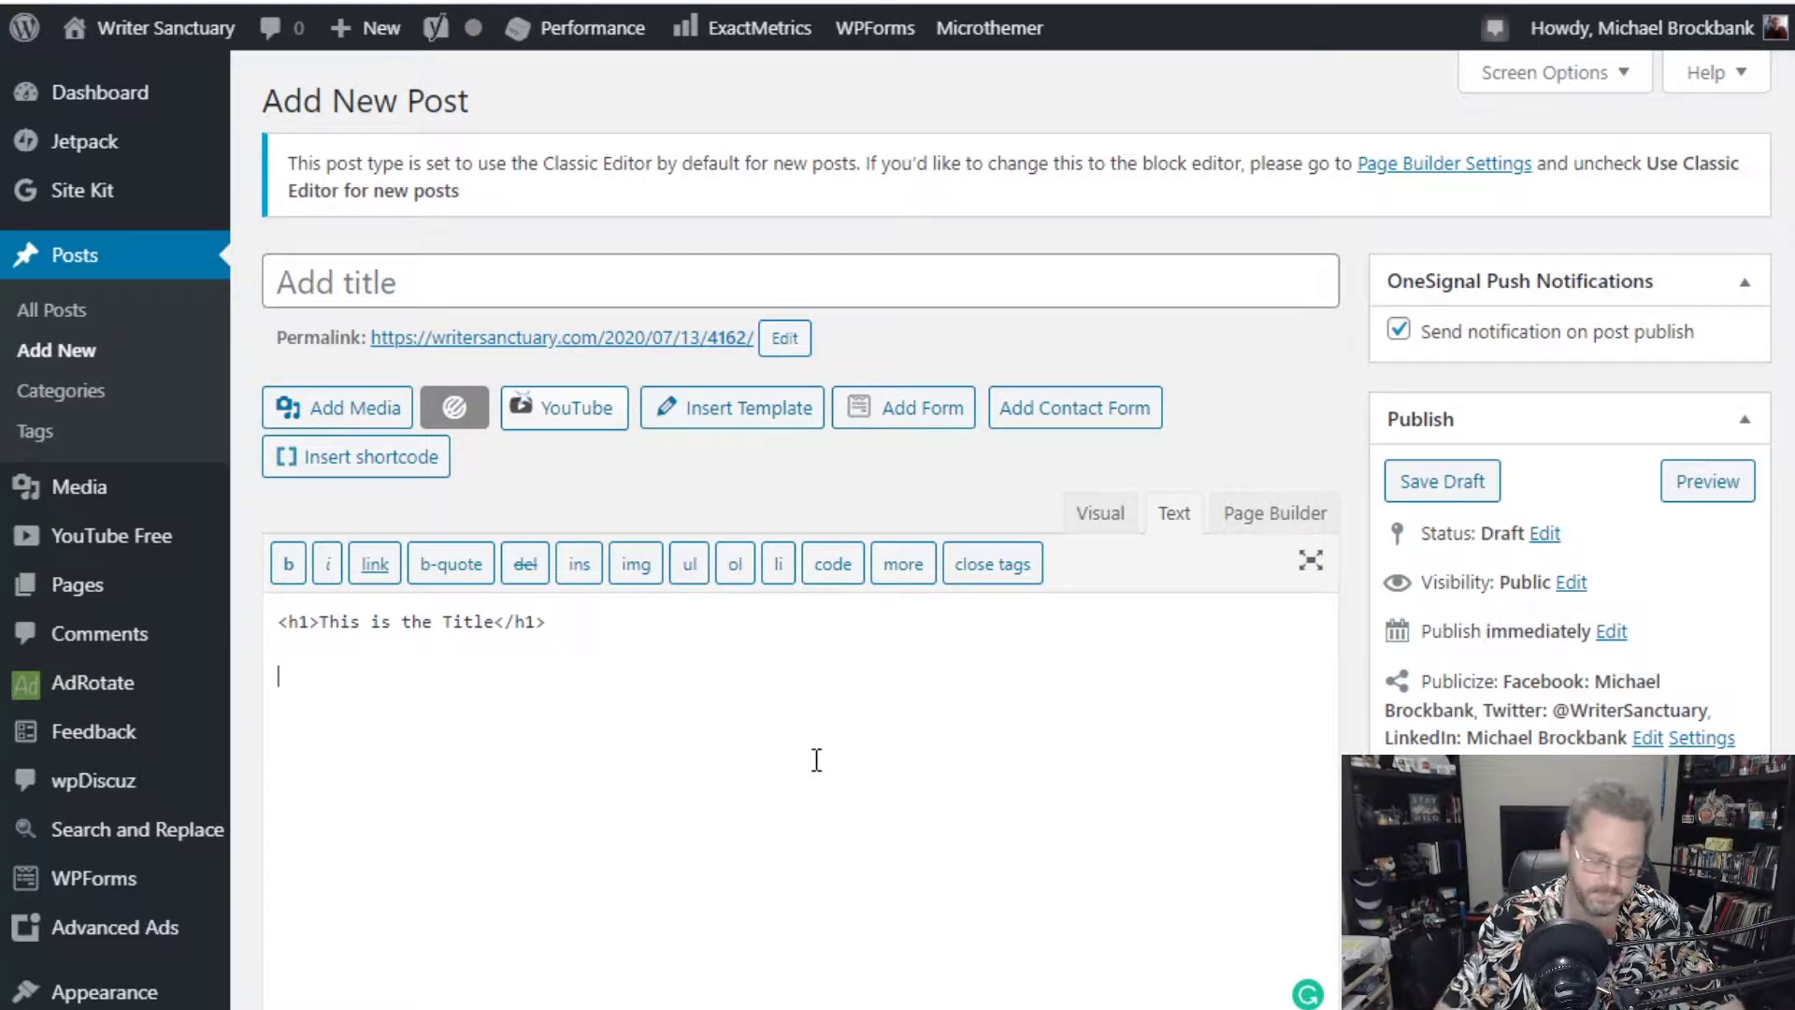
Add the h2 heading 'Using Plugins in WordPress' below the title.
text(<h23>)
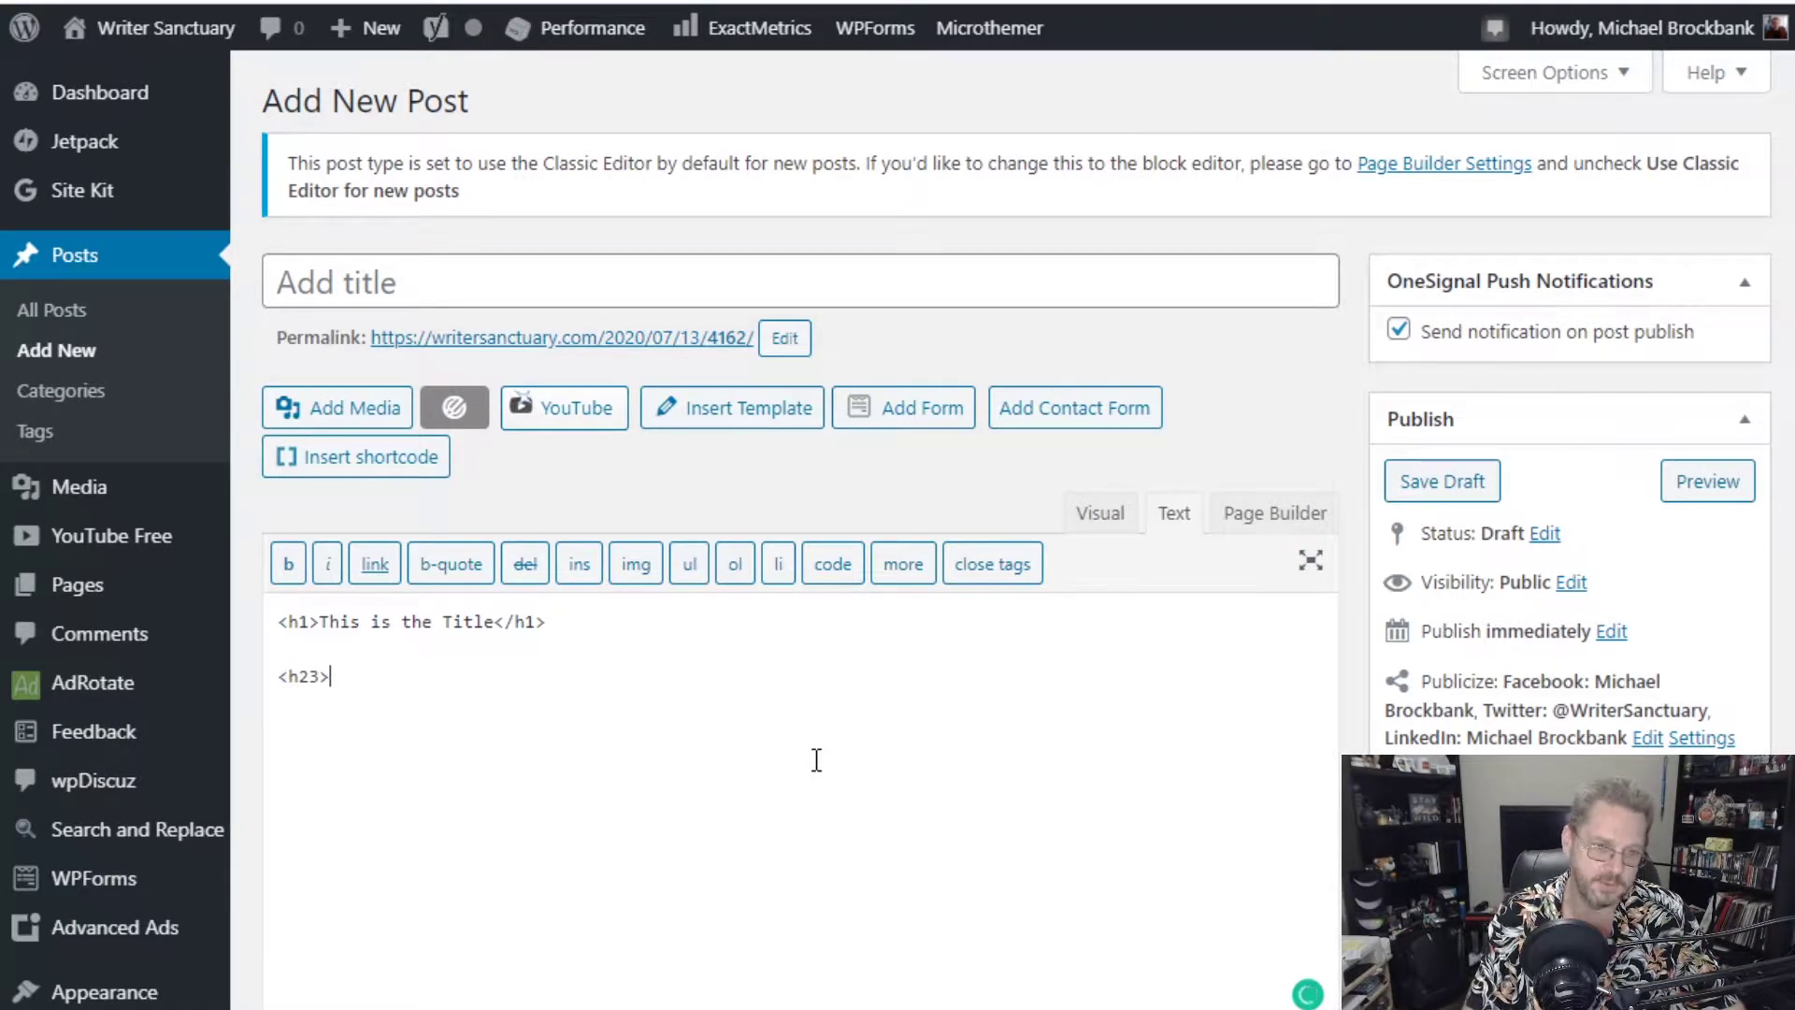
key(BackSpace)
key(BackSpace)
text(></)
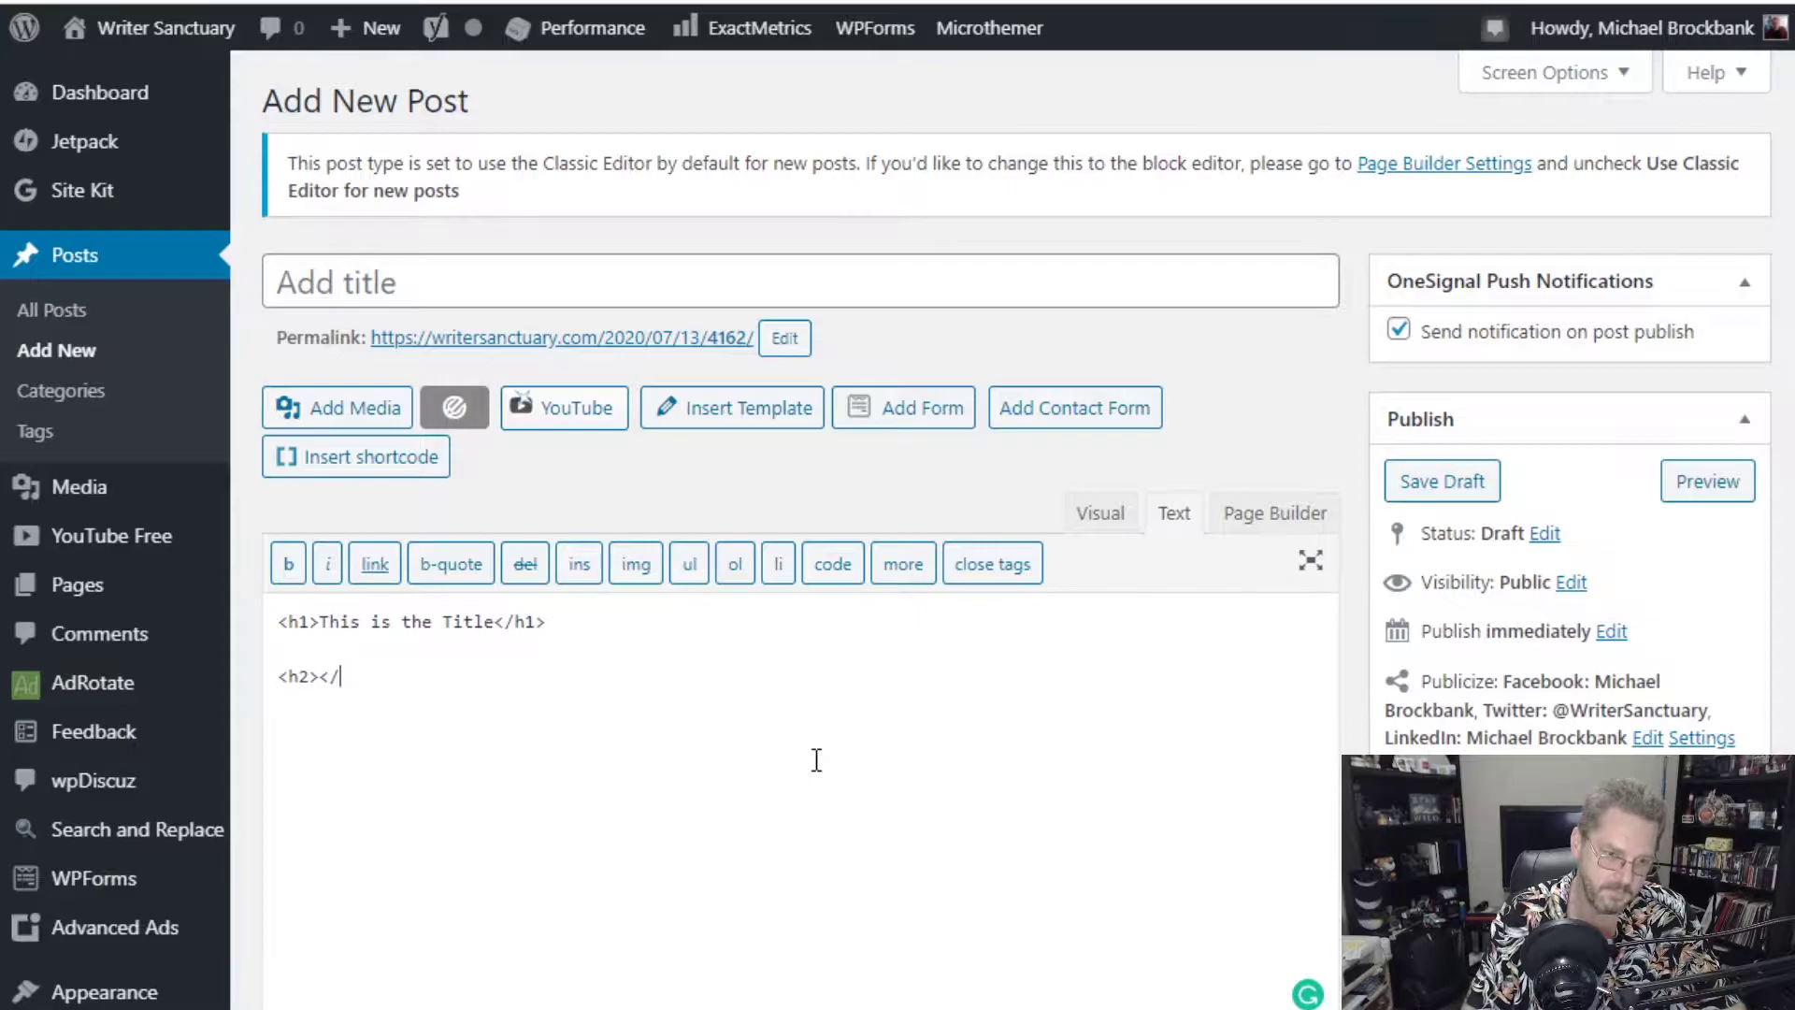
text(h2>)
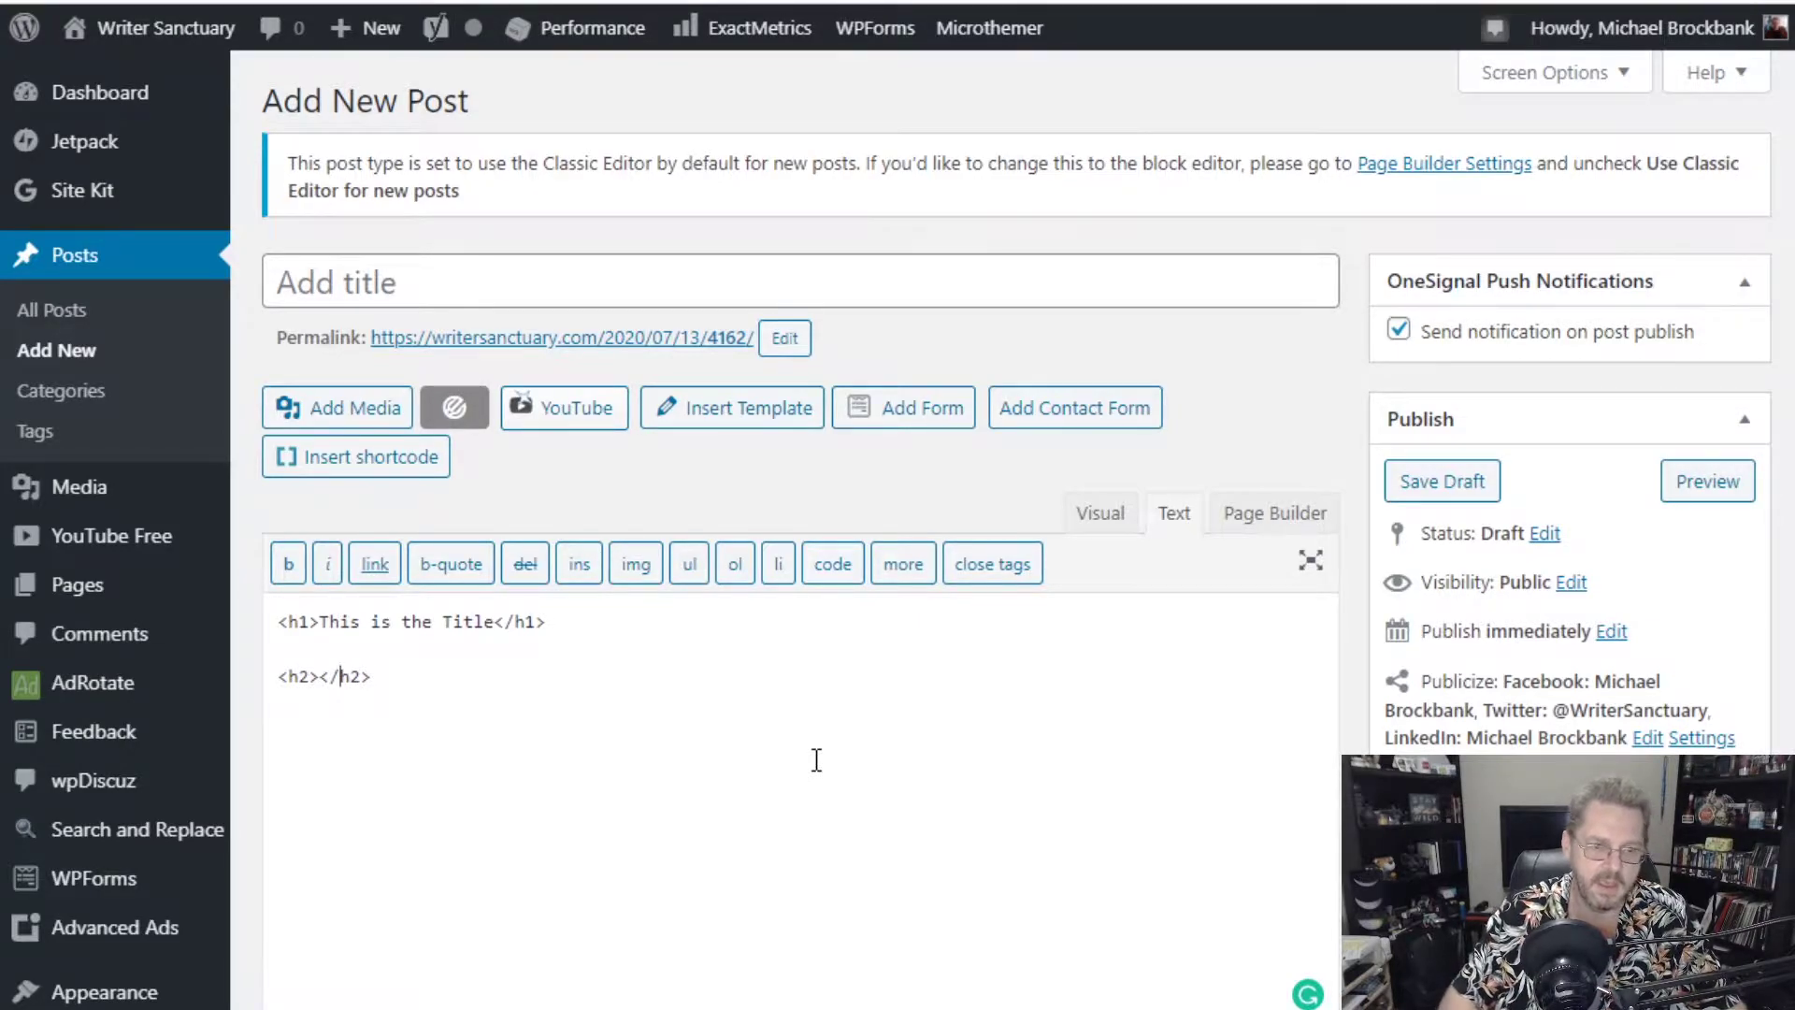
key(Left)
key(Left)
key(Left)
key(Left)
key(Left)
text(Using P)
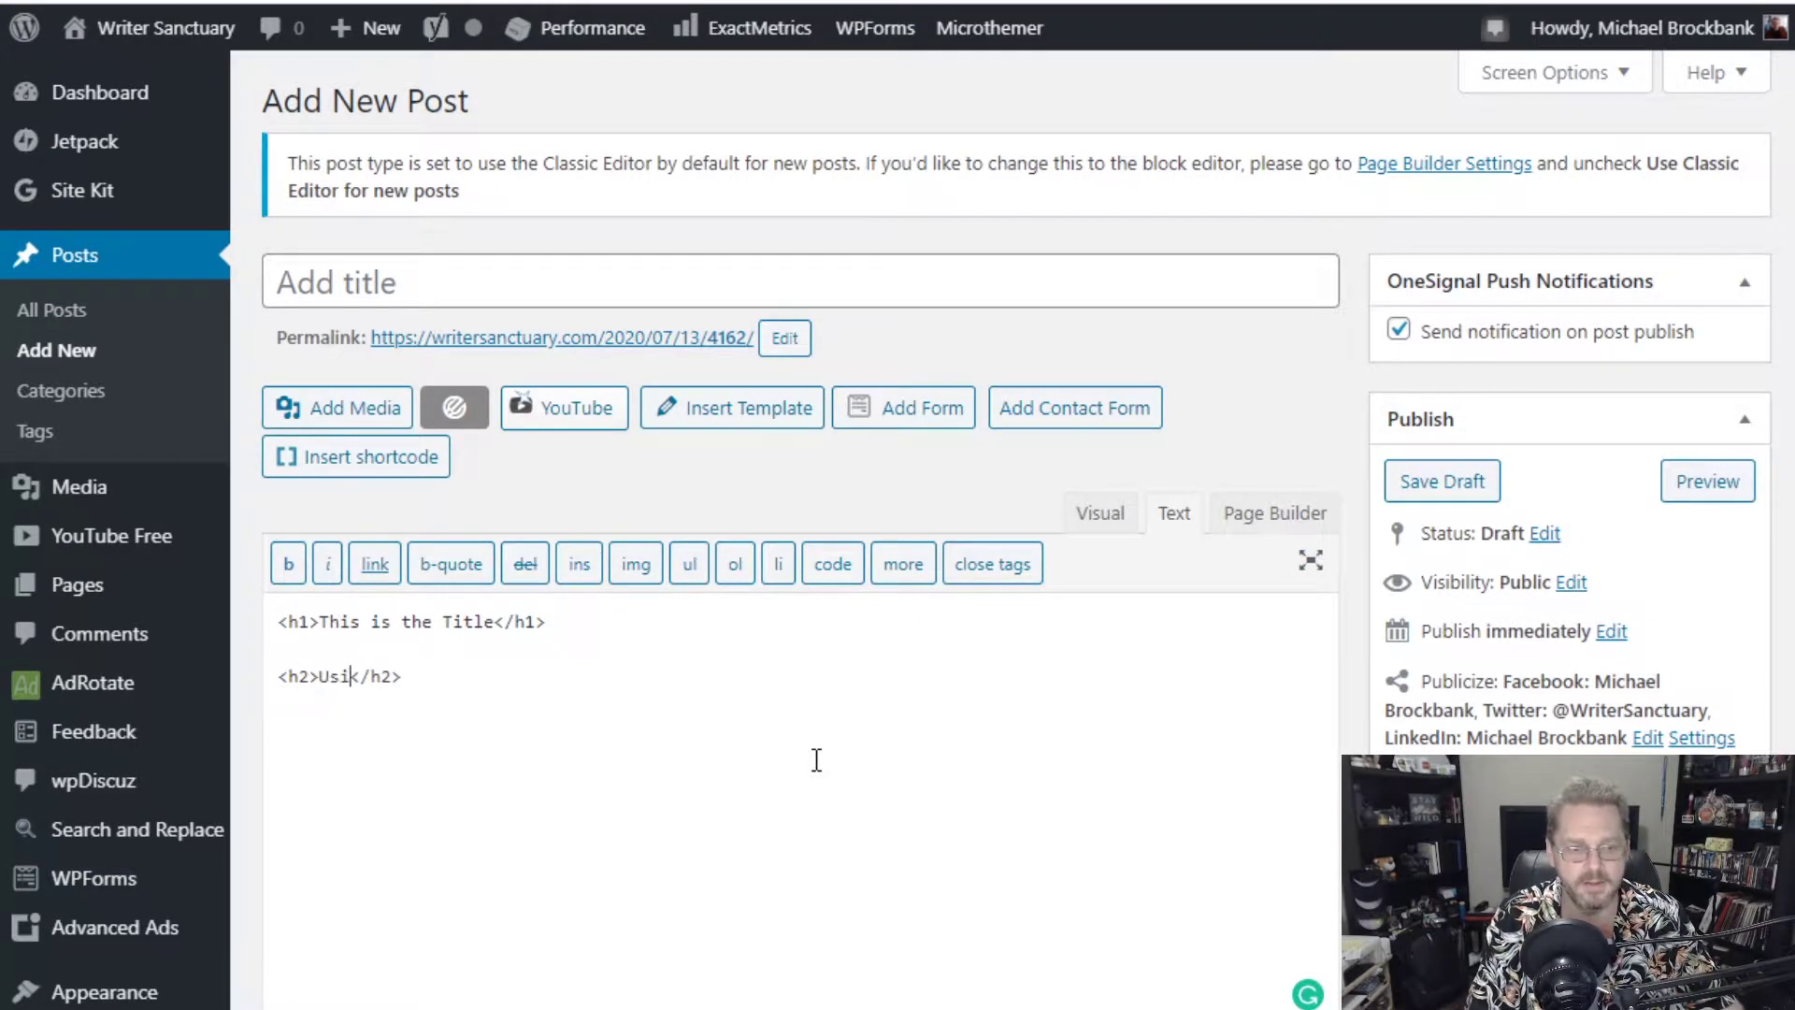
text(lugins in WordPre)
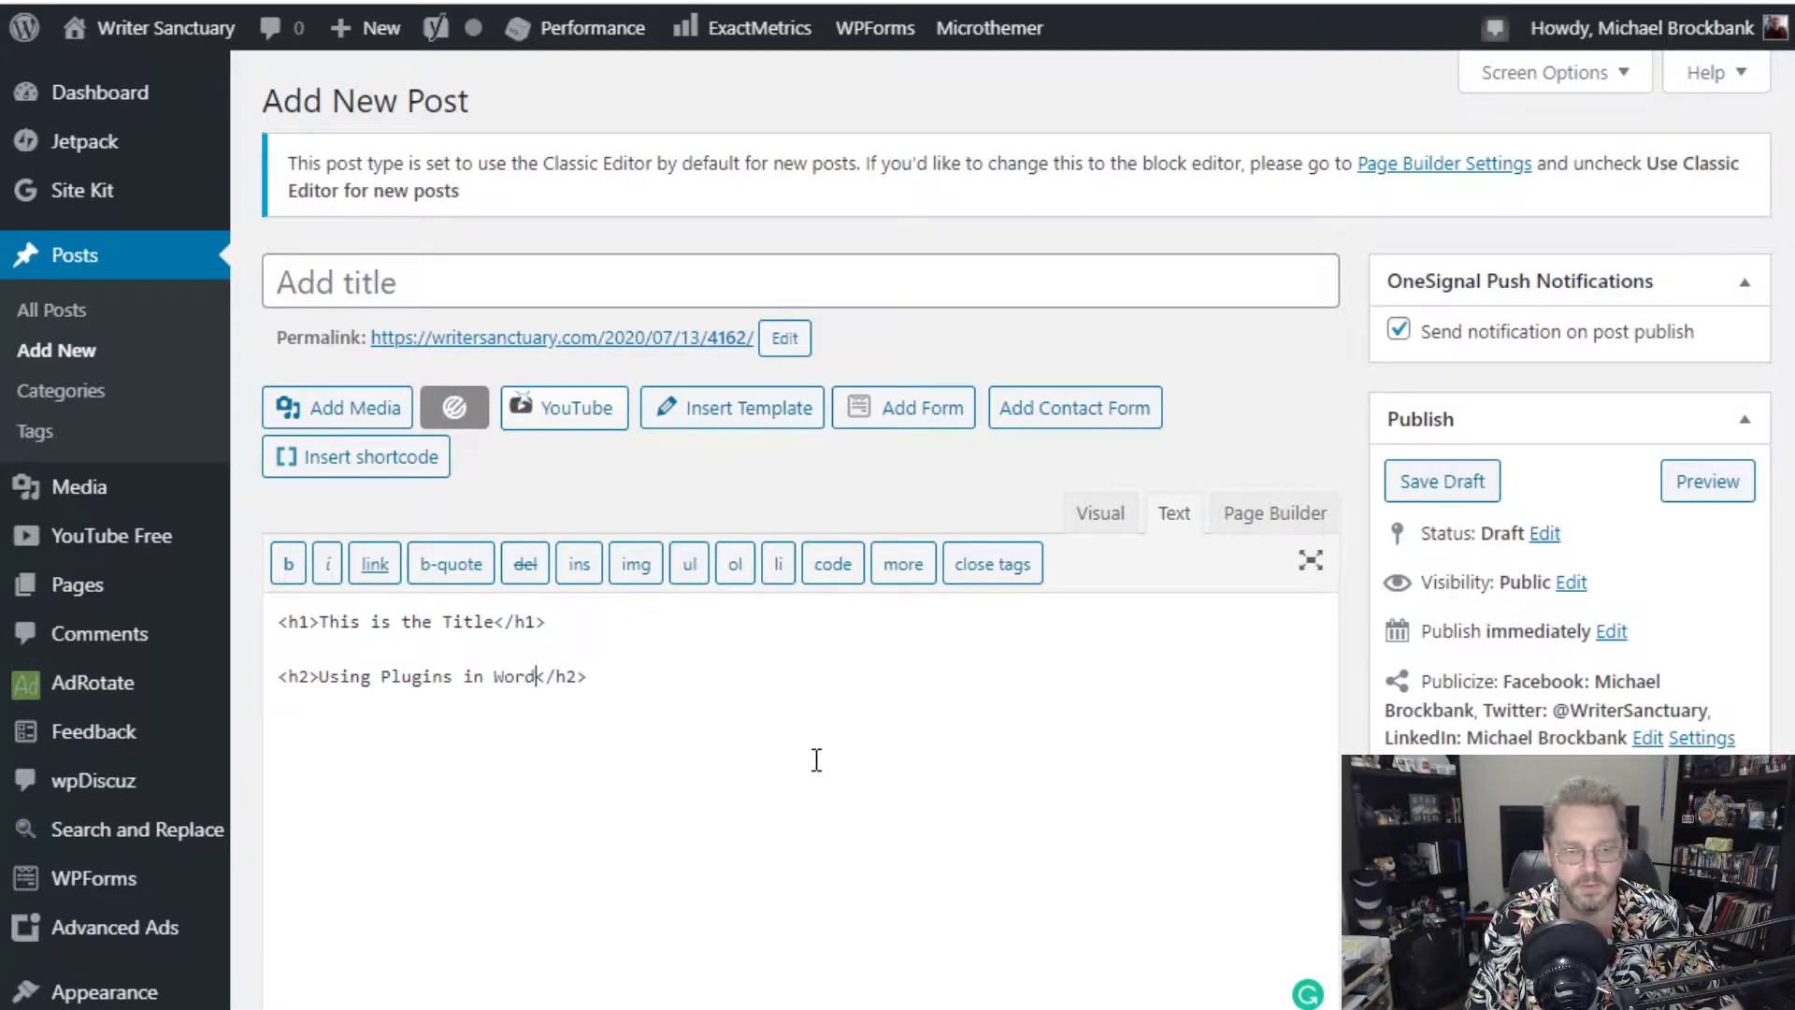
text(ss)
key(End)
key(Return)
key(Return)
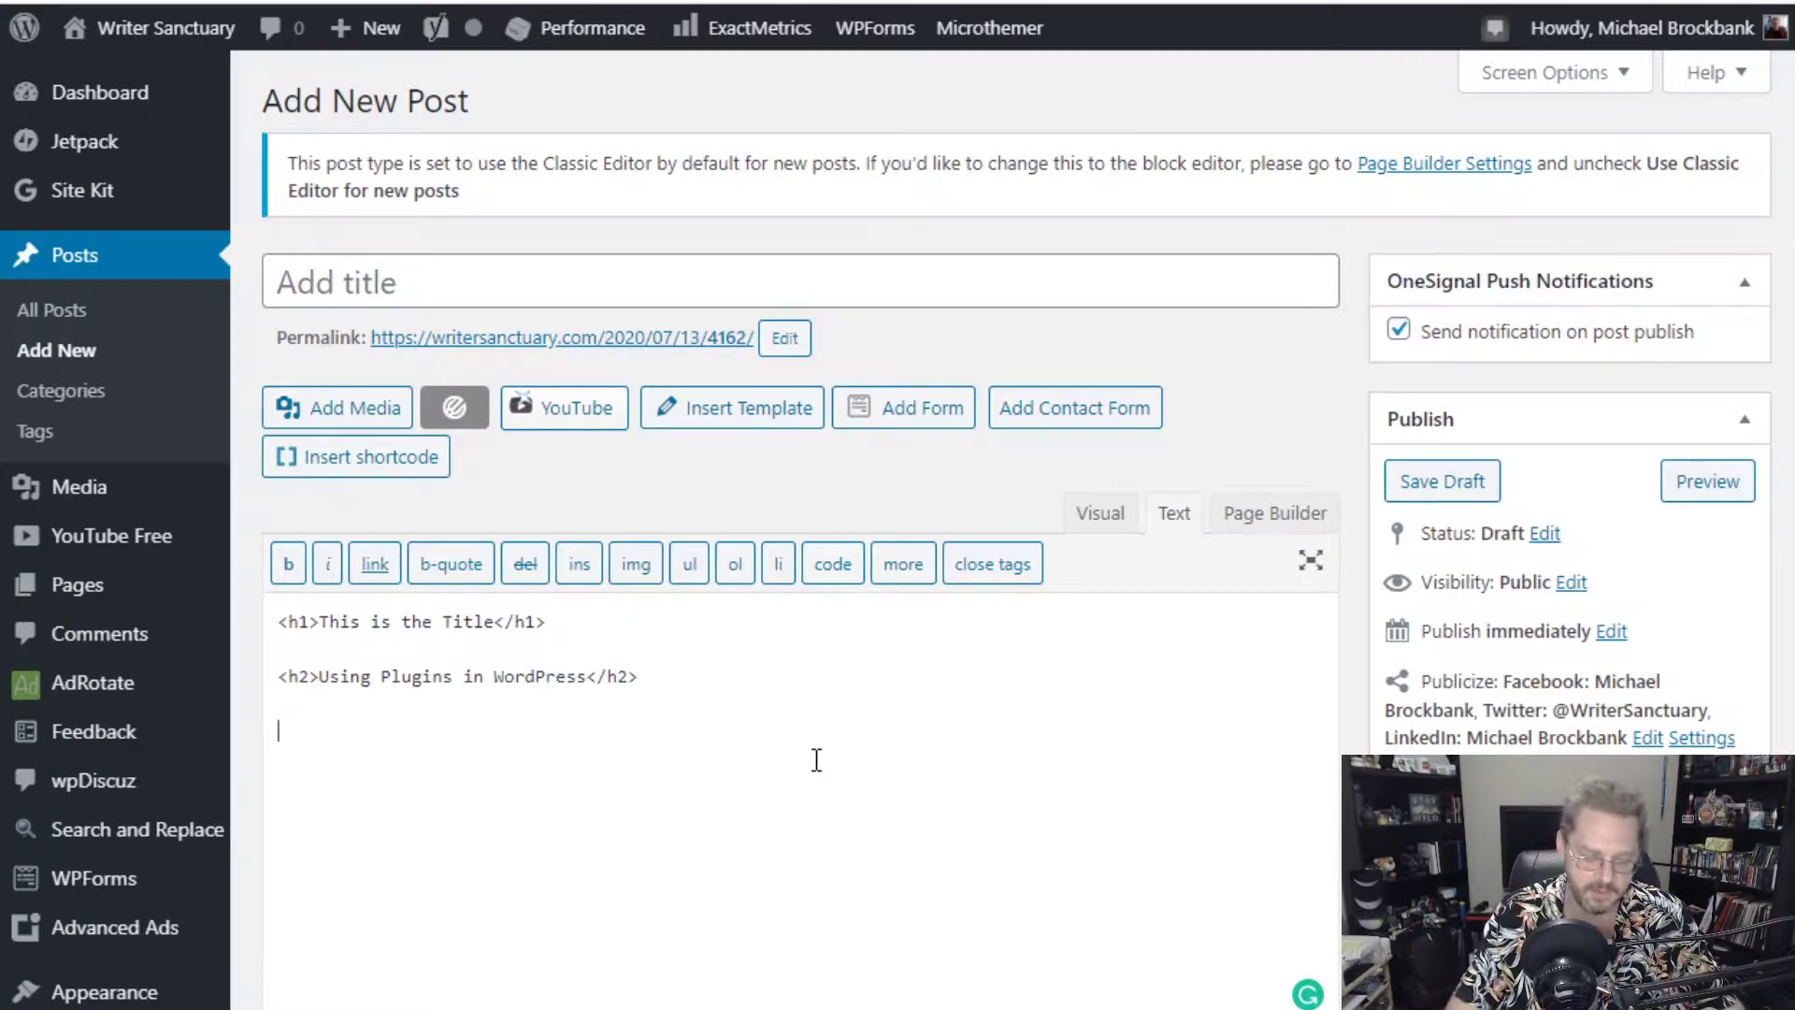
Start a second h2 reading 'Using Themes in Word'; Ctrl+P brings up the print dialog.
text(<h2></h2>)
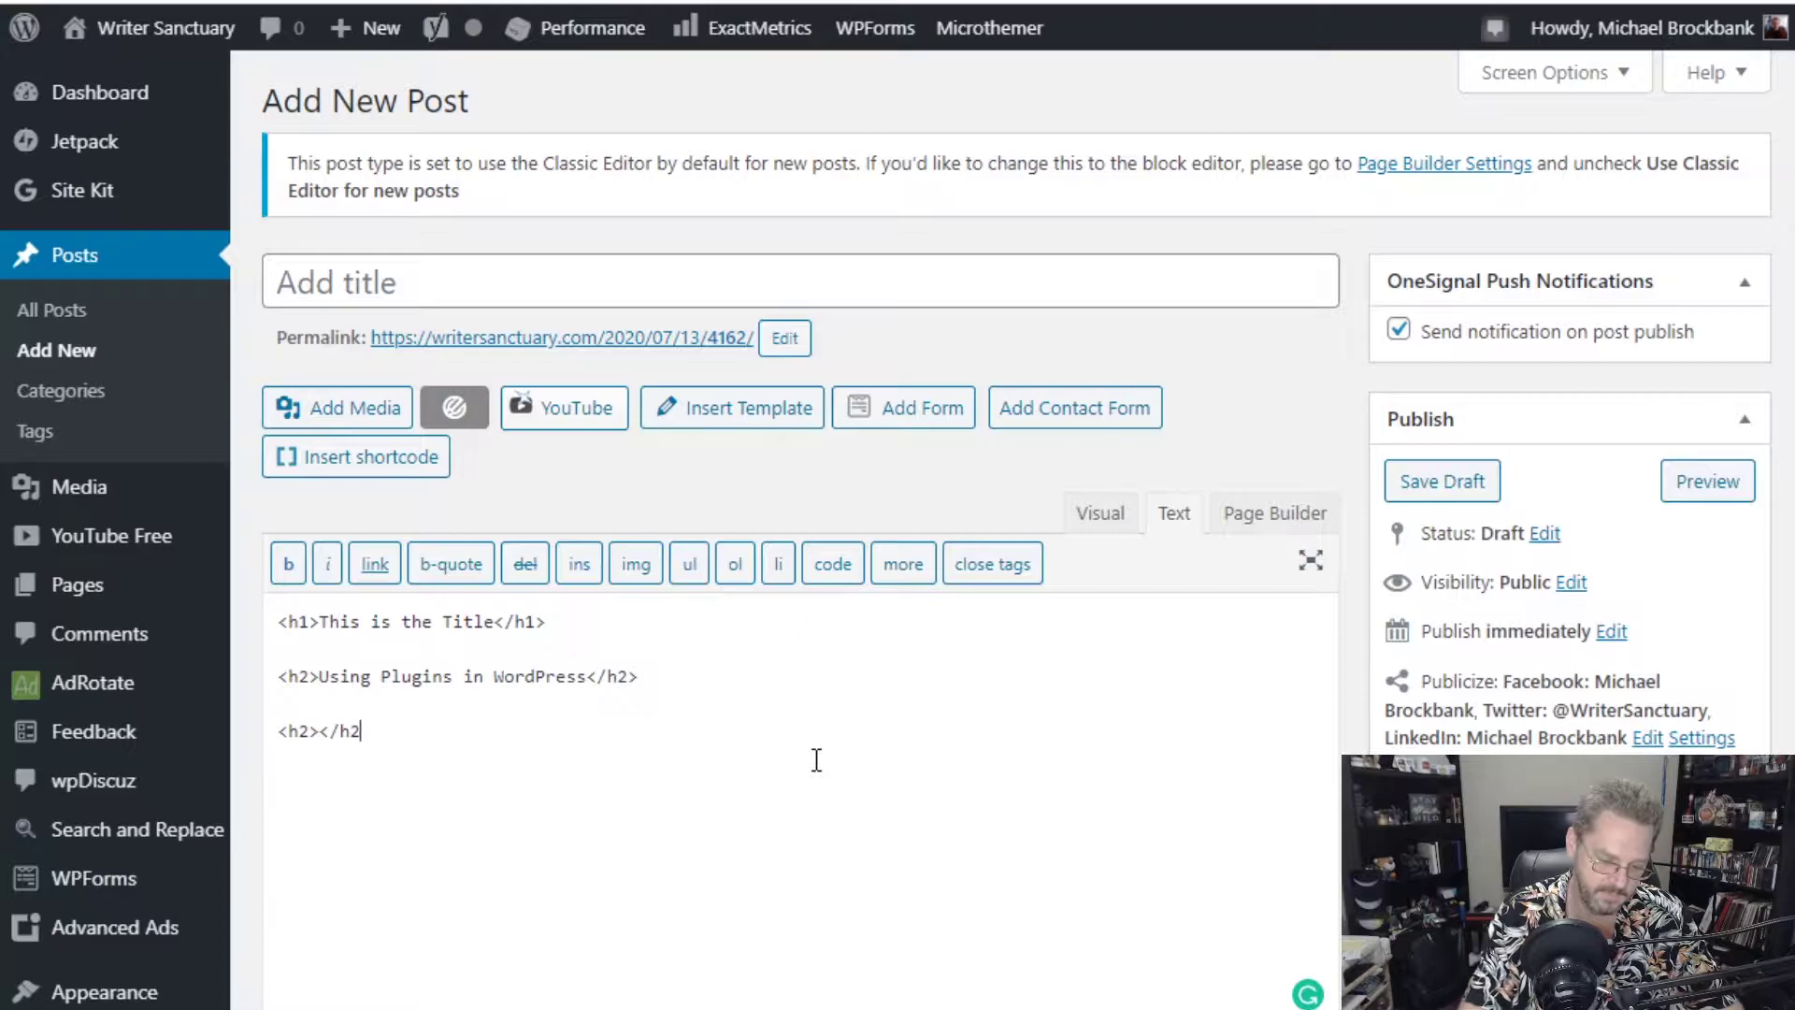
key(Left)
key(Left)
key(Left)
key(Left)
key(Left)
text(Using )
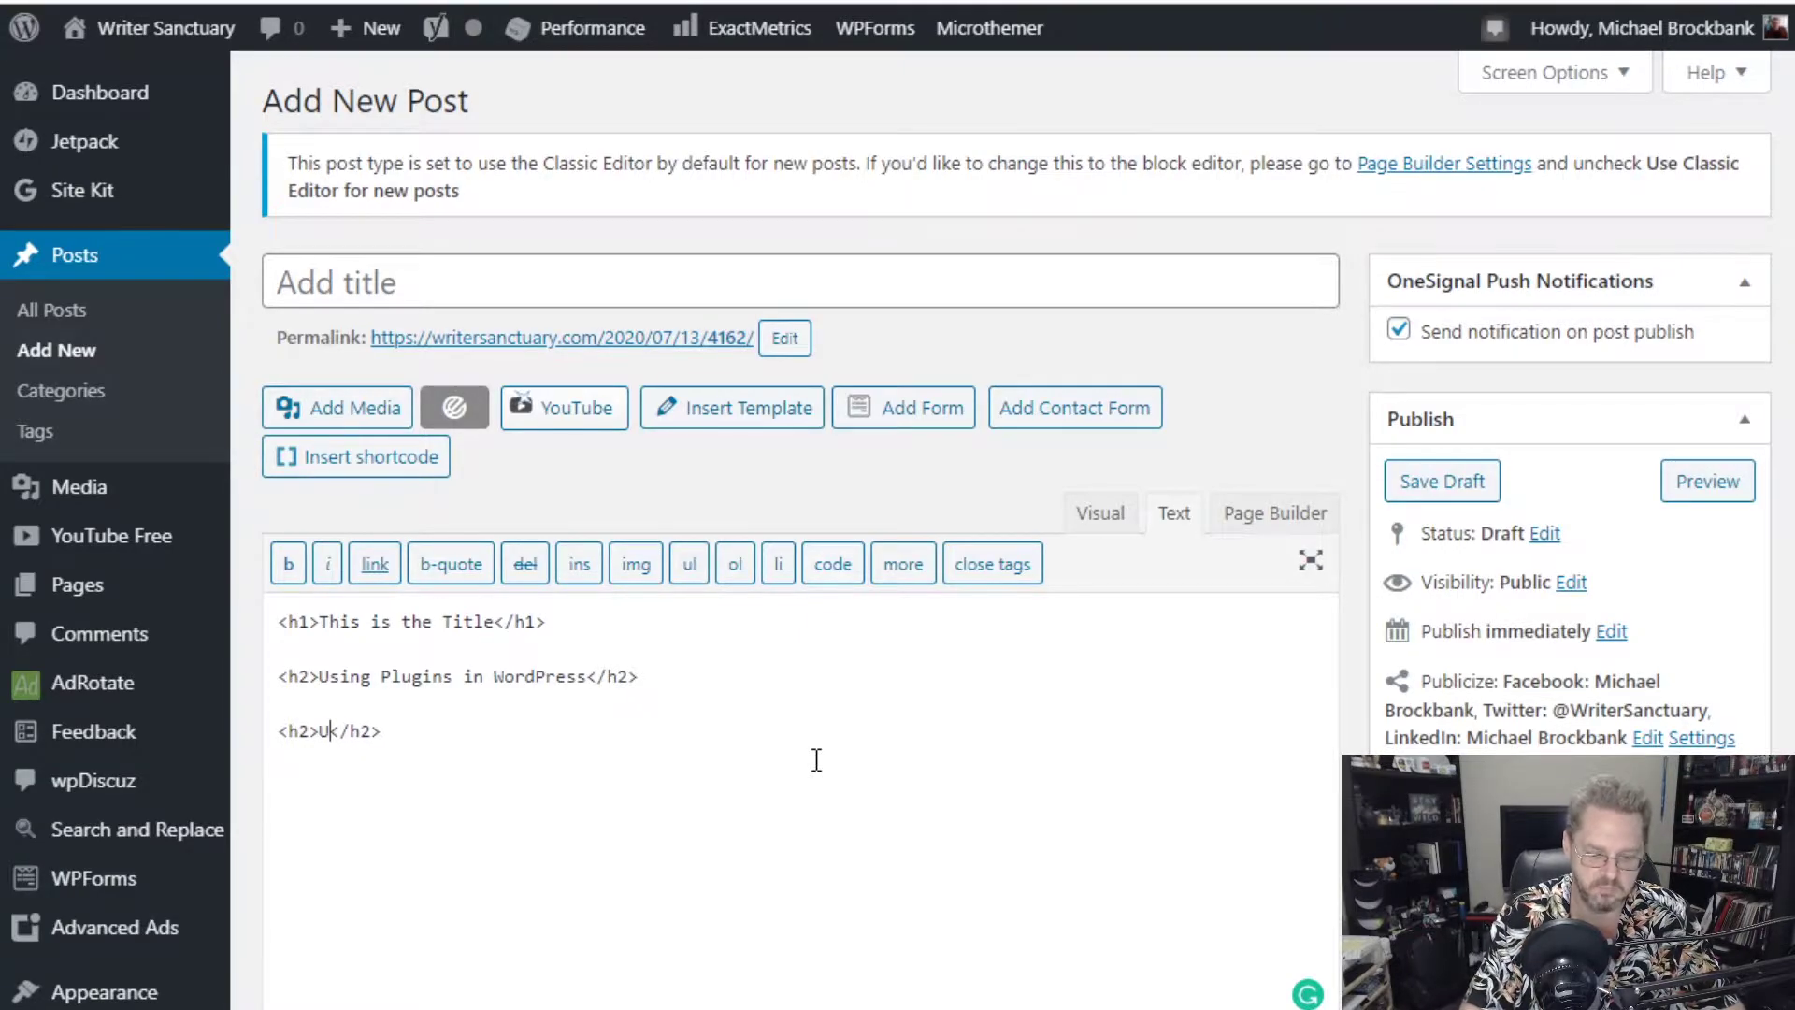
text(Themes)
key(BackSpace)
key(BackSpace)
key(BackSpace)
key(BackSpace)
key(BackSpace)
key(BackSpace)
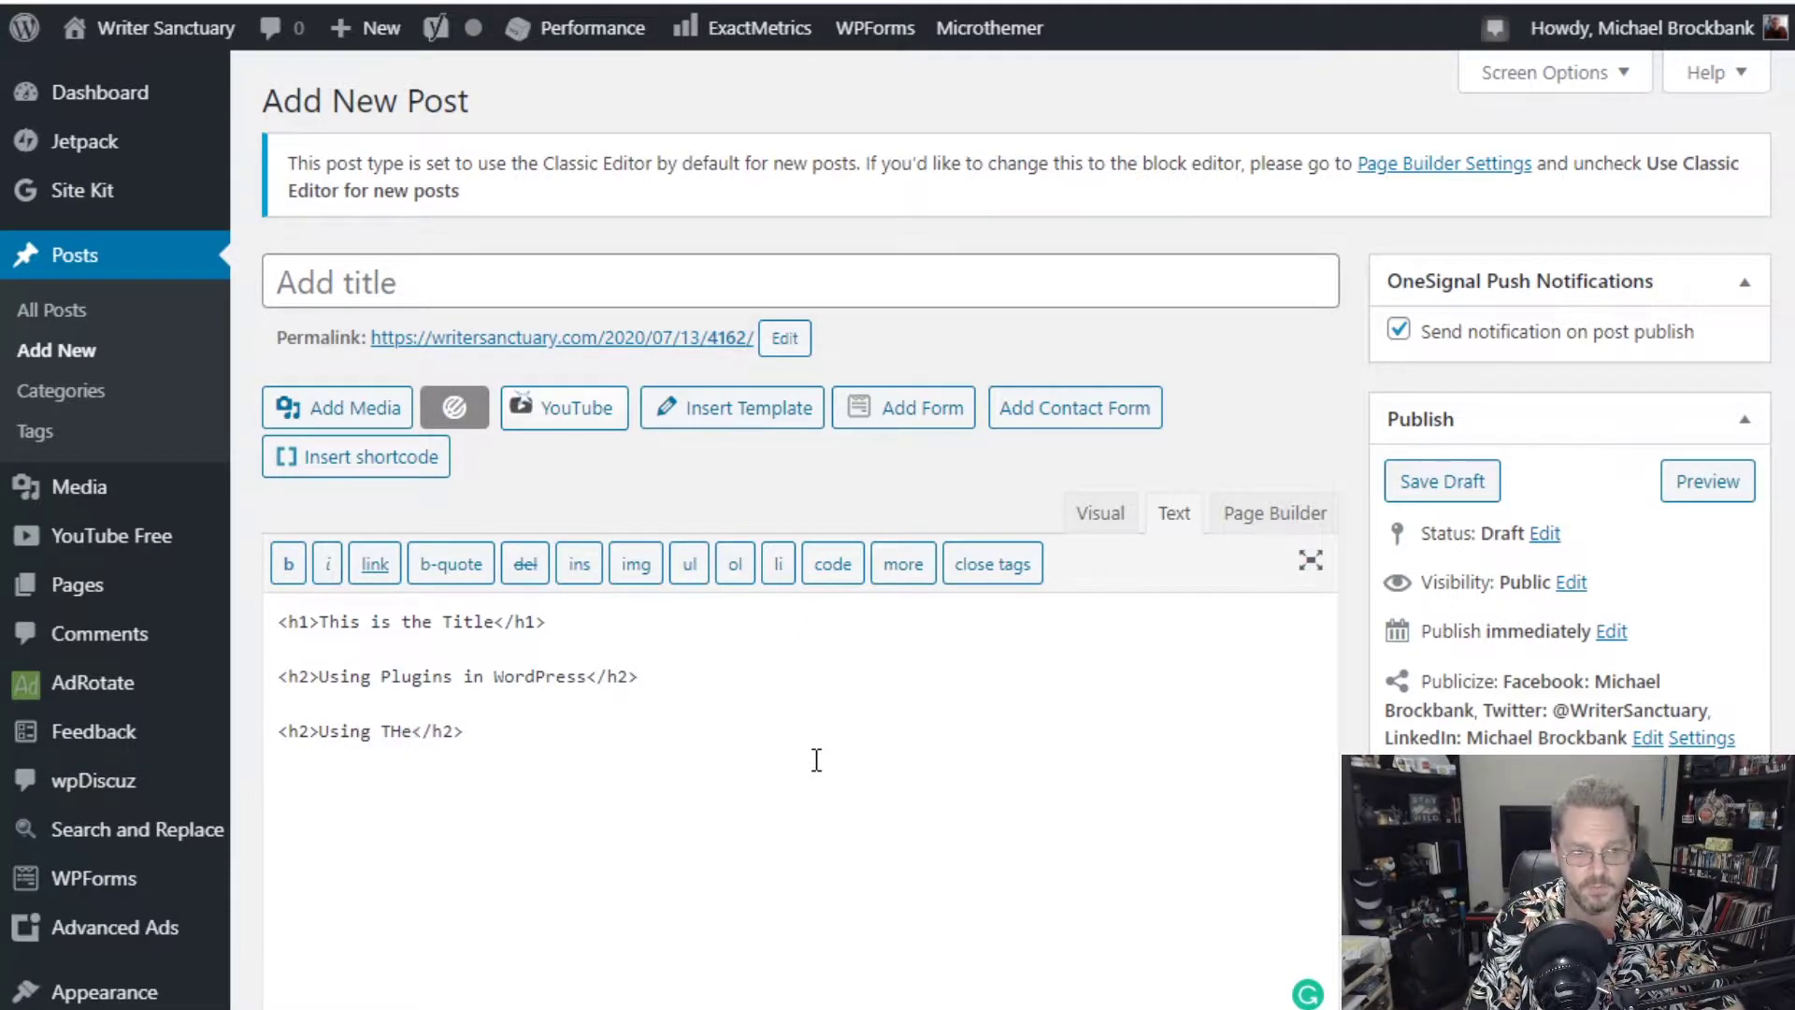
text(H)
key(BackSpace)
text(hemes in Wor)
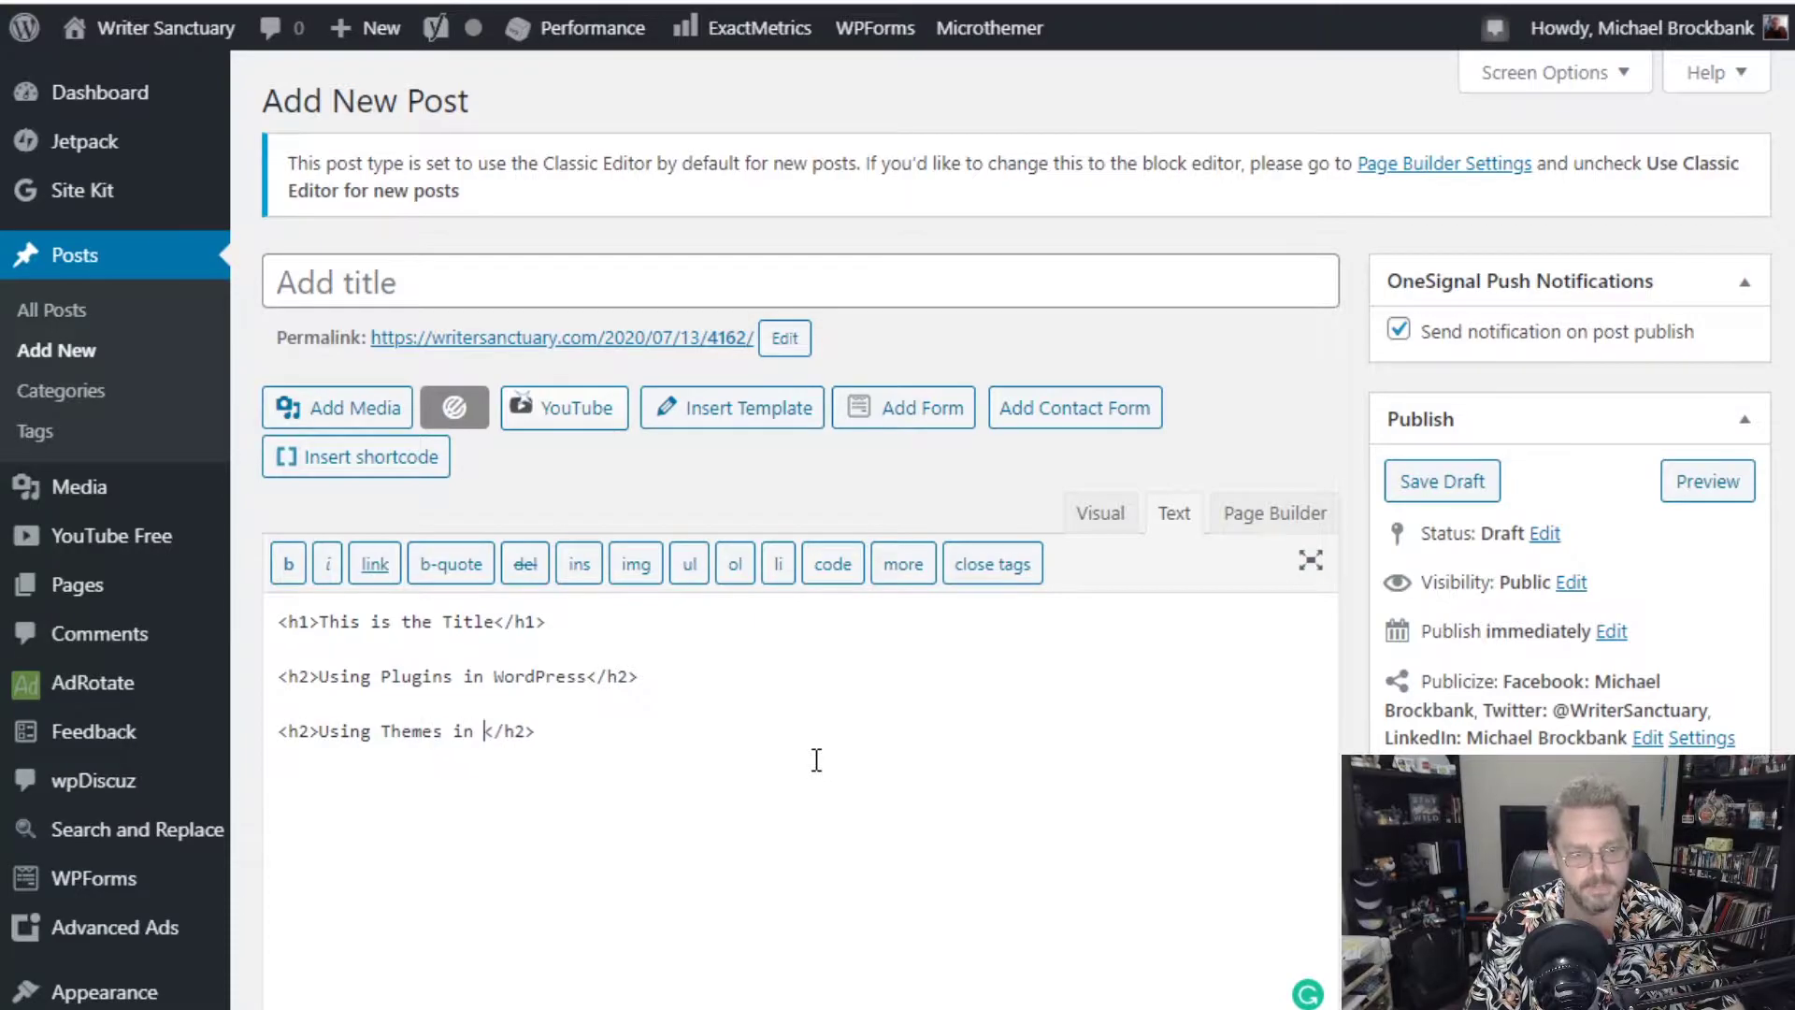
text(d)
key(ctrl+p)
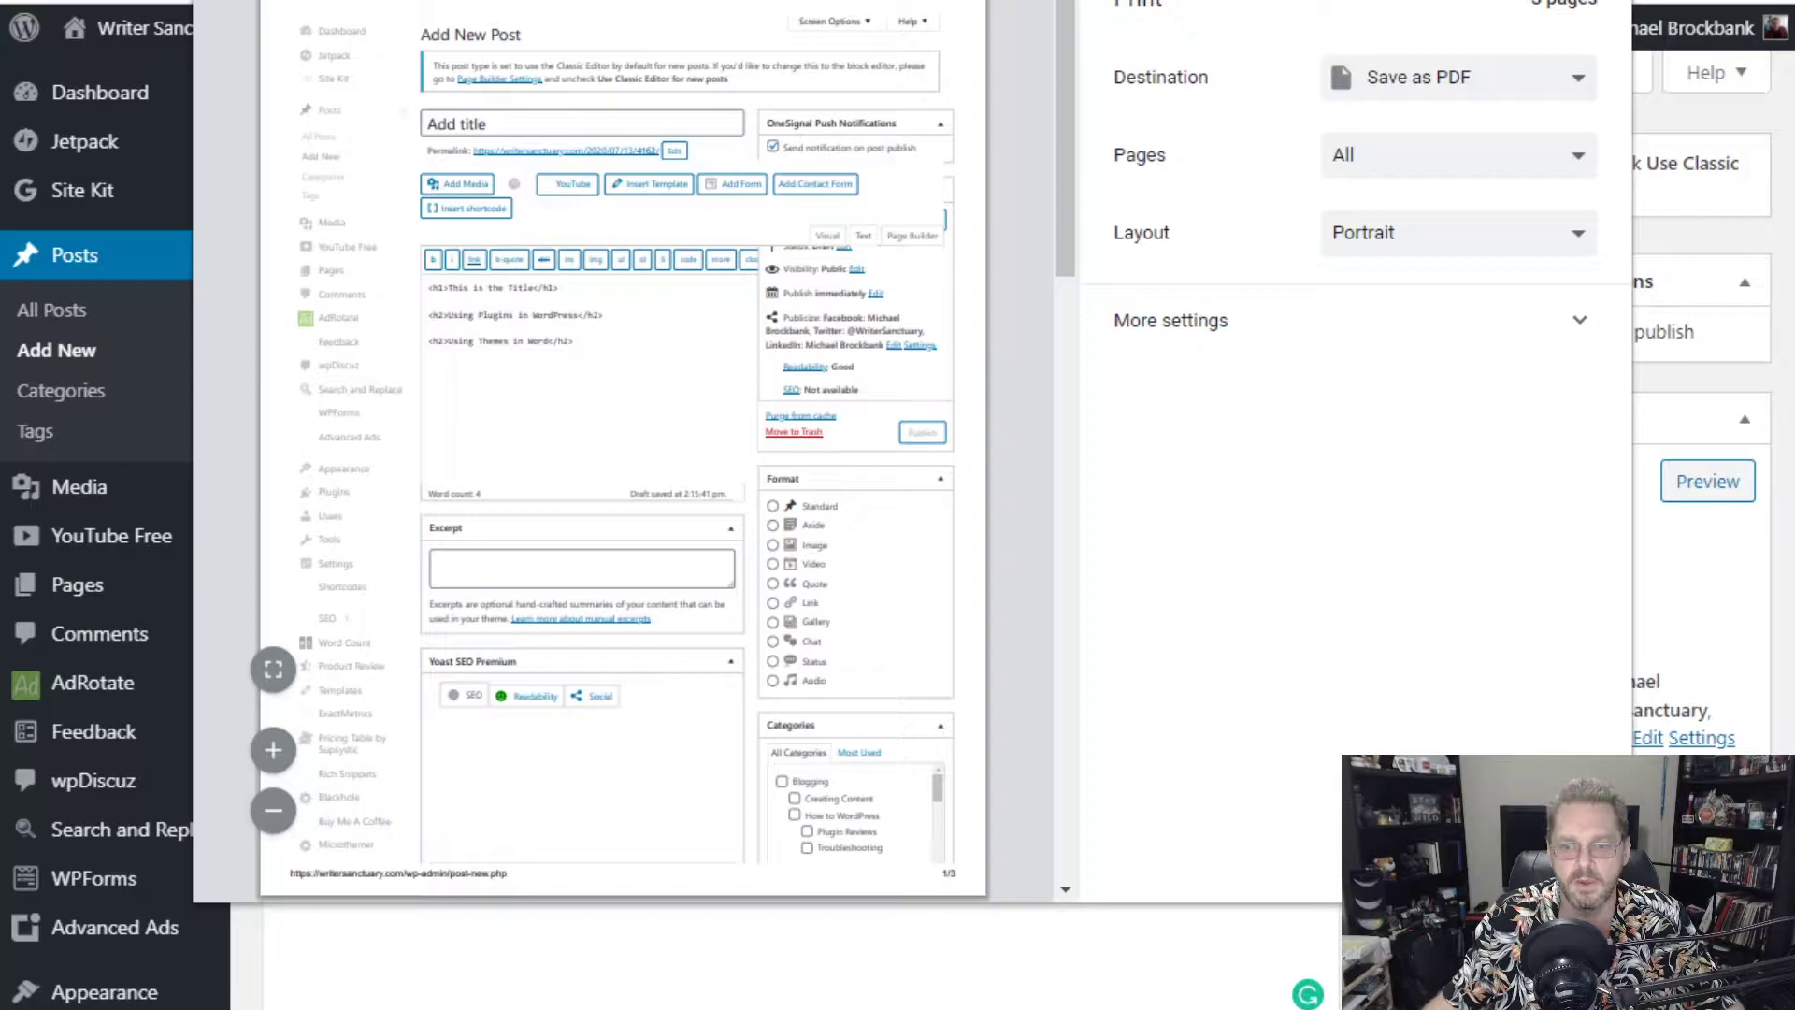
Dismiss the print dialog and complete the heading as 'Using Themes in WordPress'.
key(Escape)
text(Press)
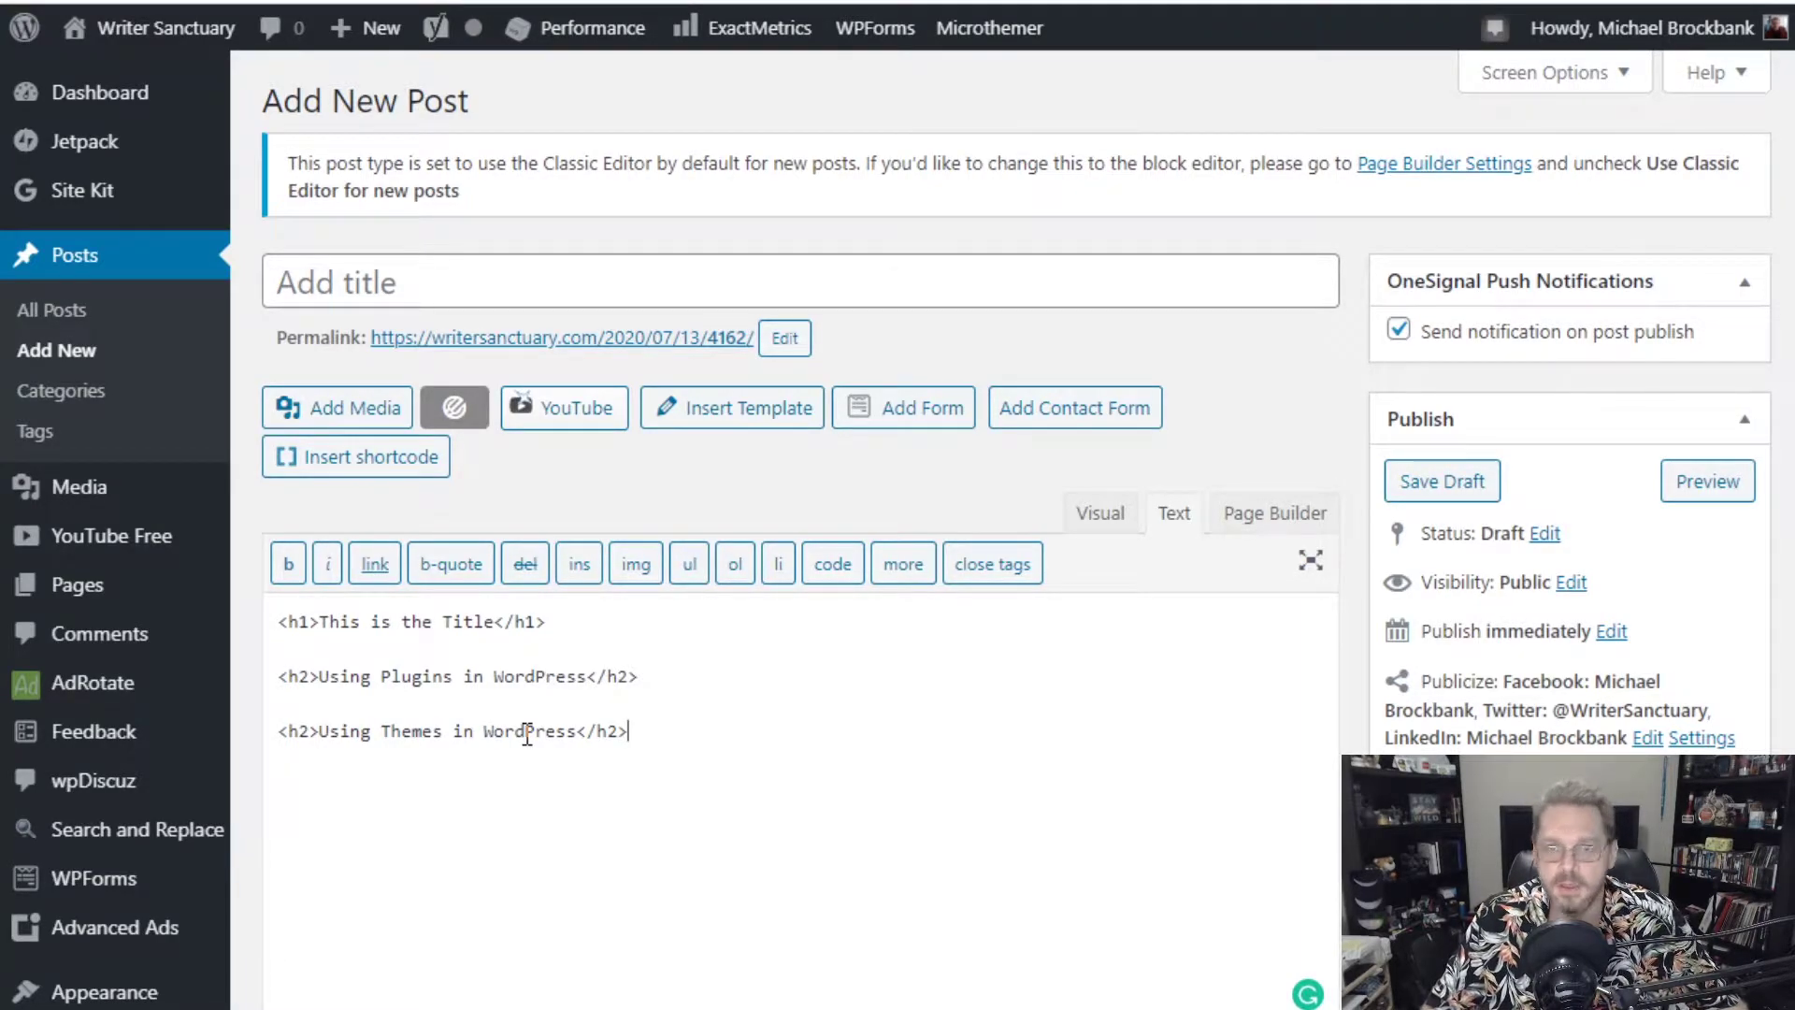
Insert an h3 heading 'Yoast SEO' between the Plugins and Themes headings.
key(Right)
key(Right)
key(Up)
key(Up)
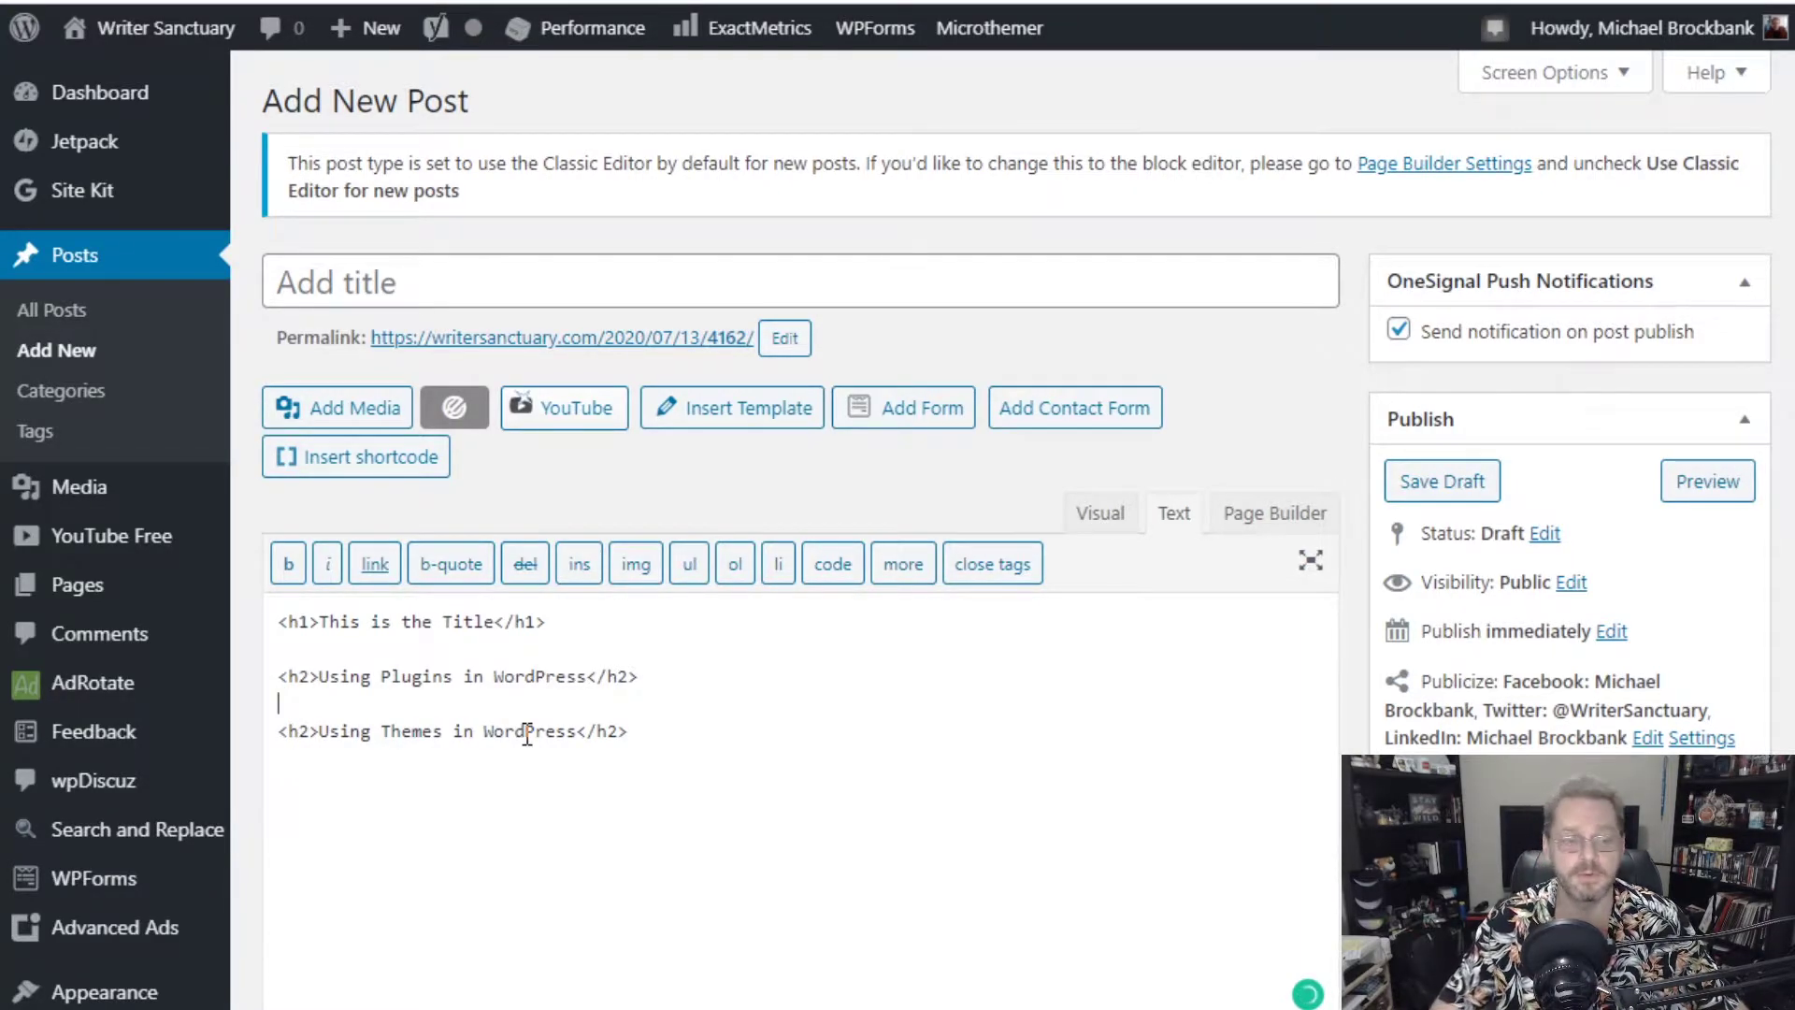
key(Return)
key(Up)
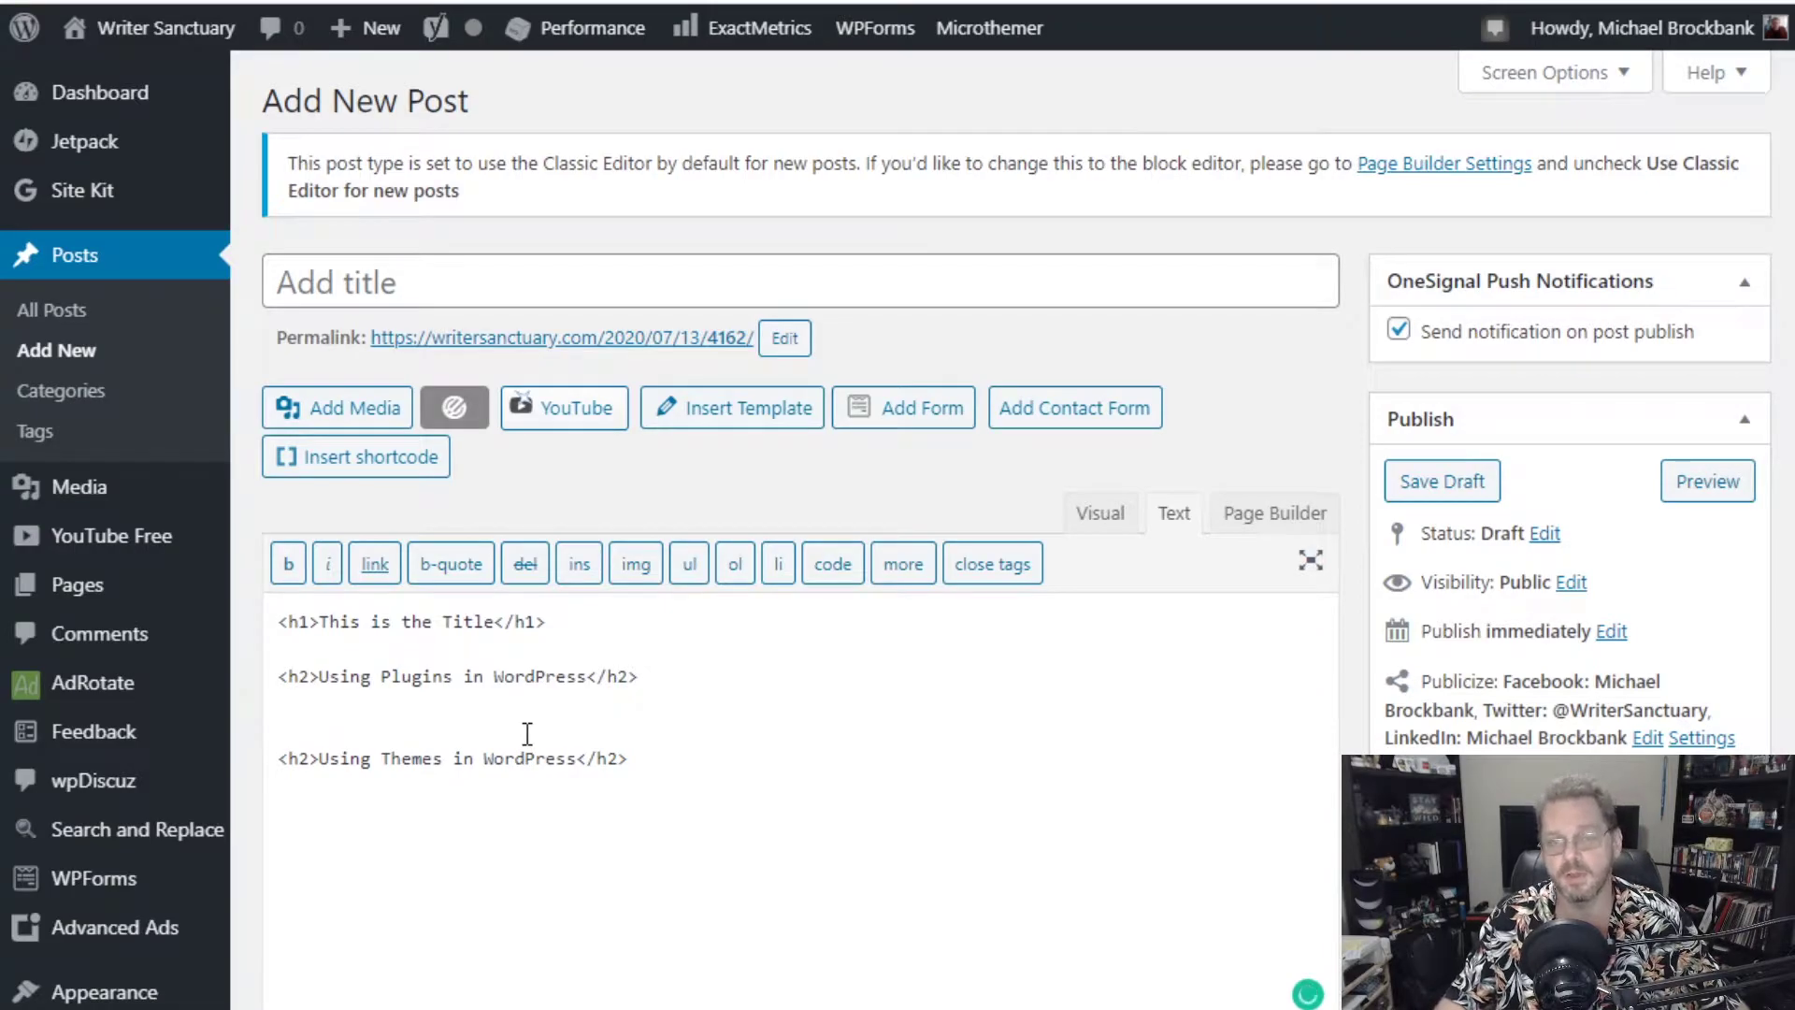
text(>)
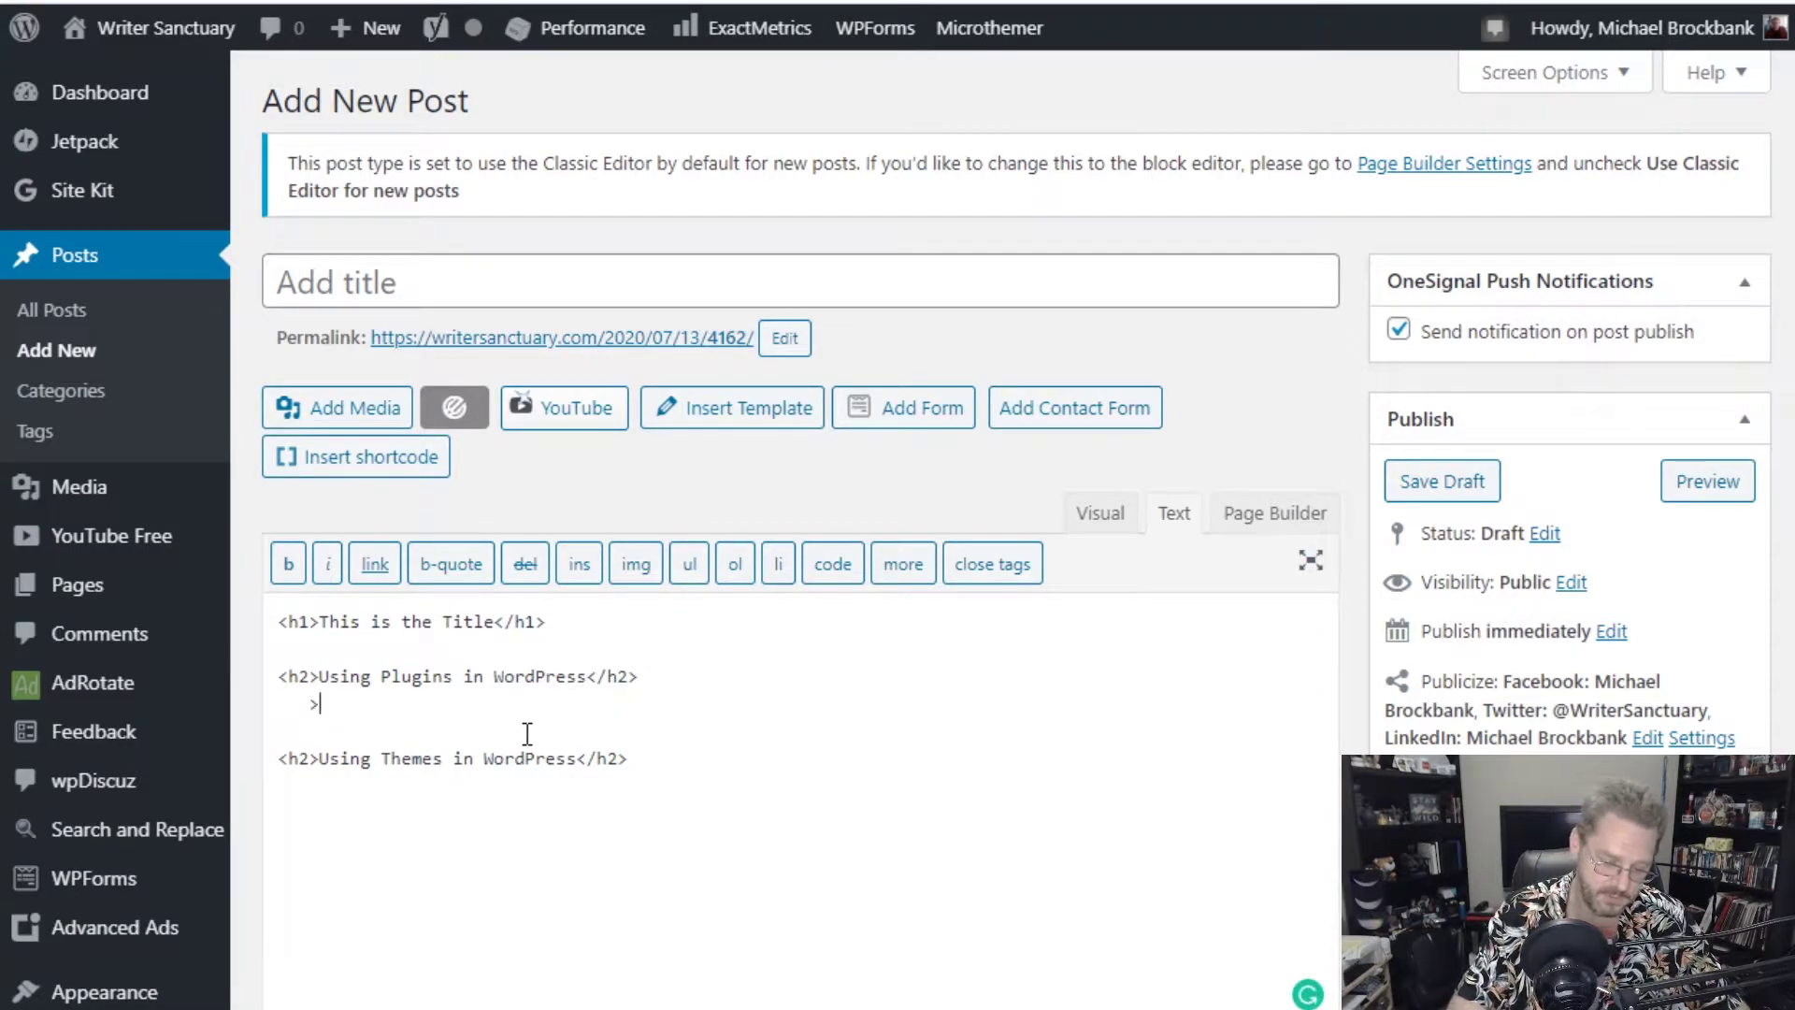
text(h3></h3)
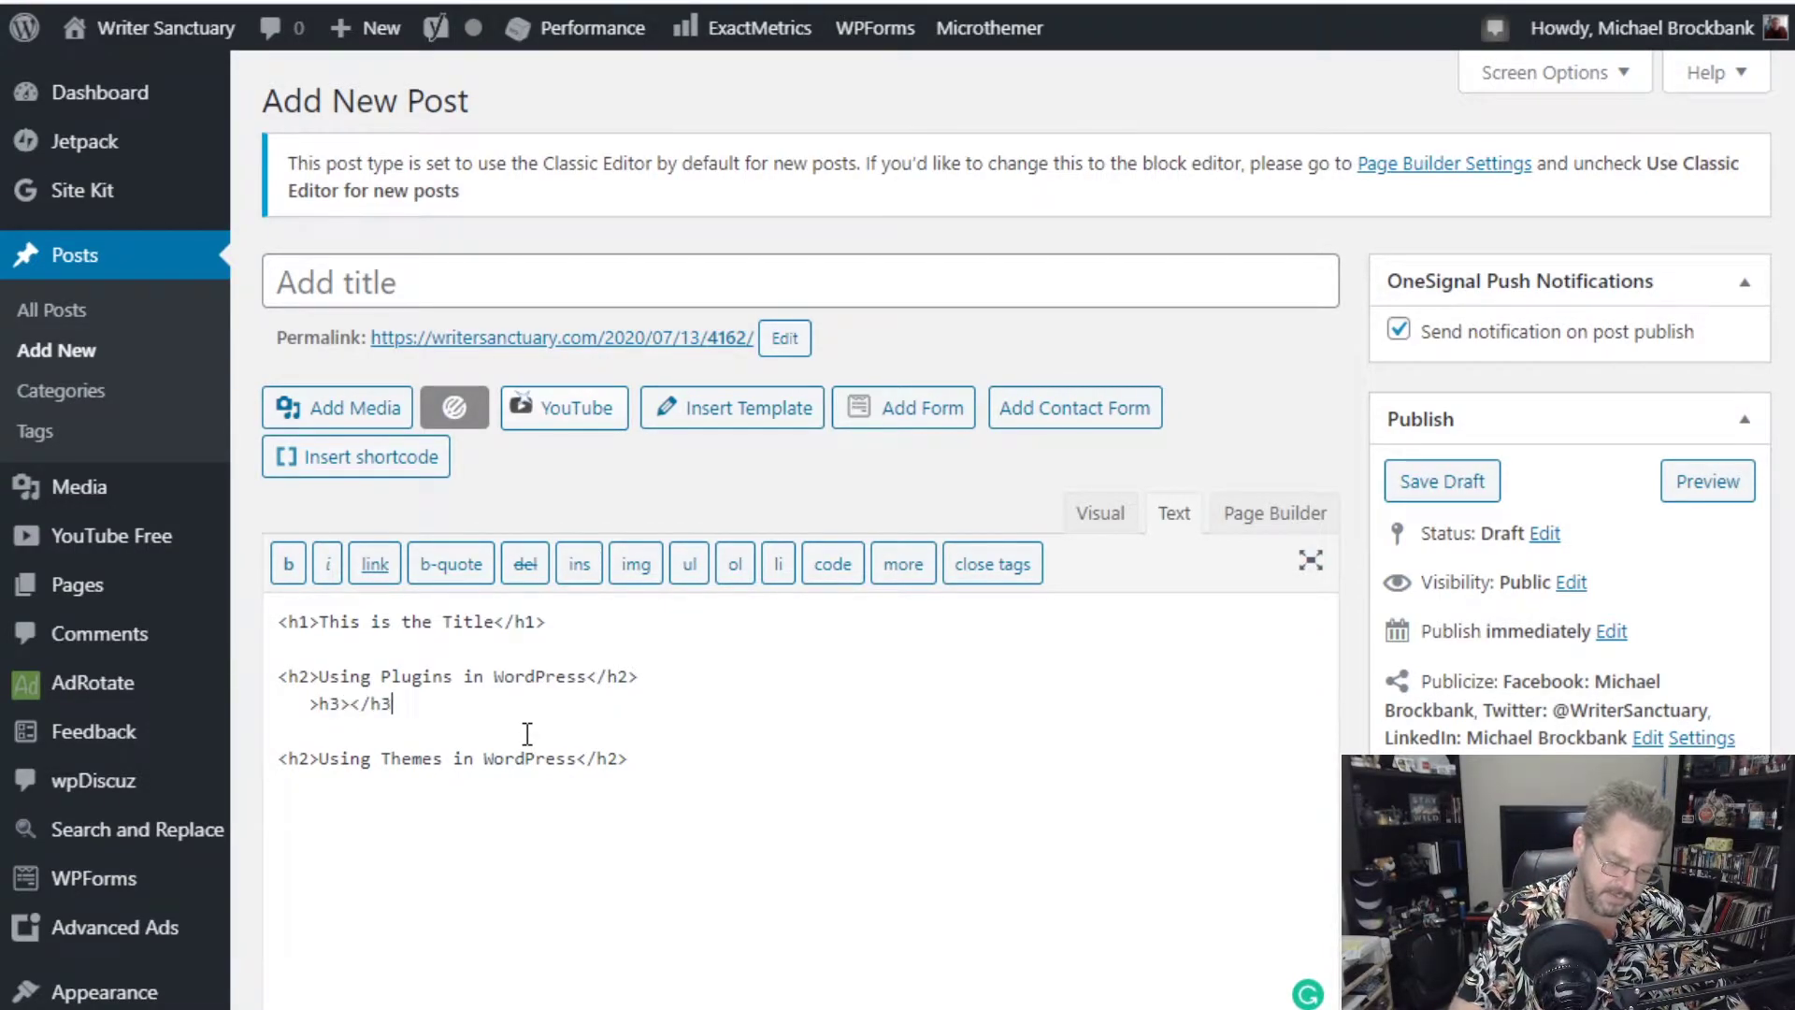
text(>)
key(Left)
key(Left)
key(Left)
key(Left)
key(BackSpace)
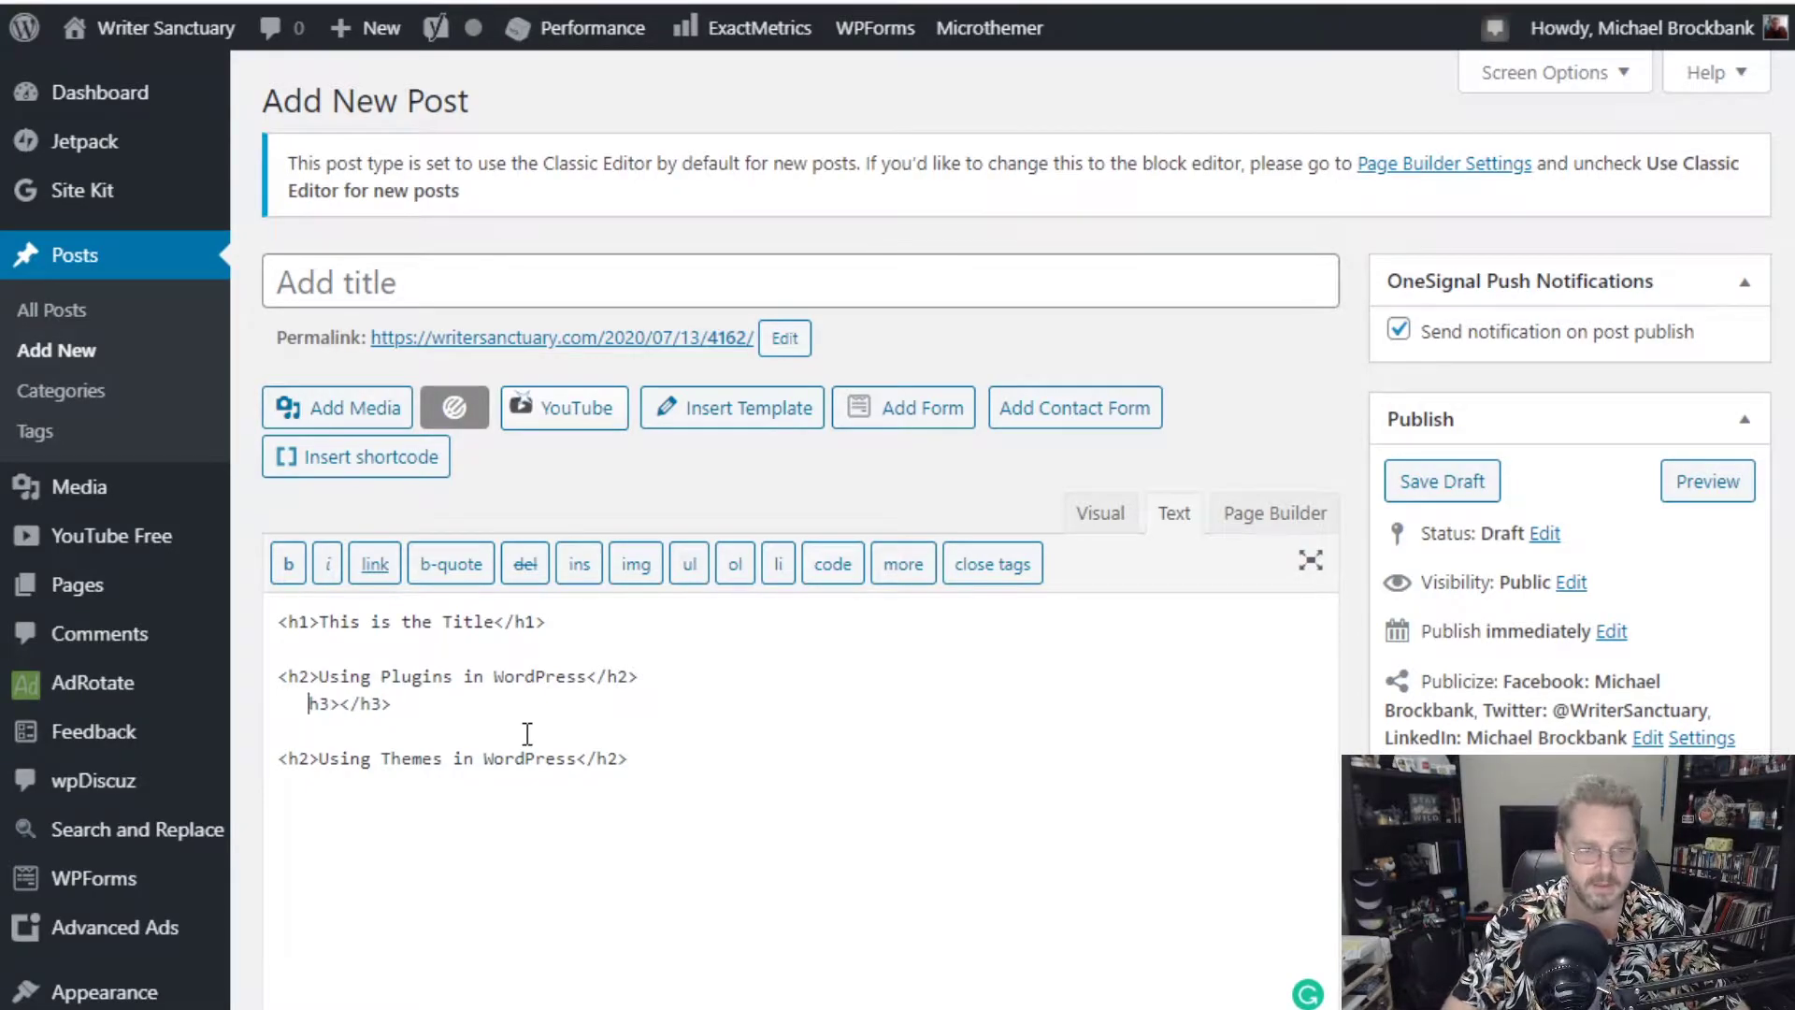
text(<)
key(Right)
key(Right)
key(Right)
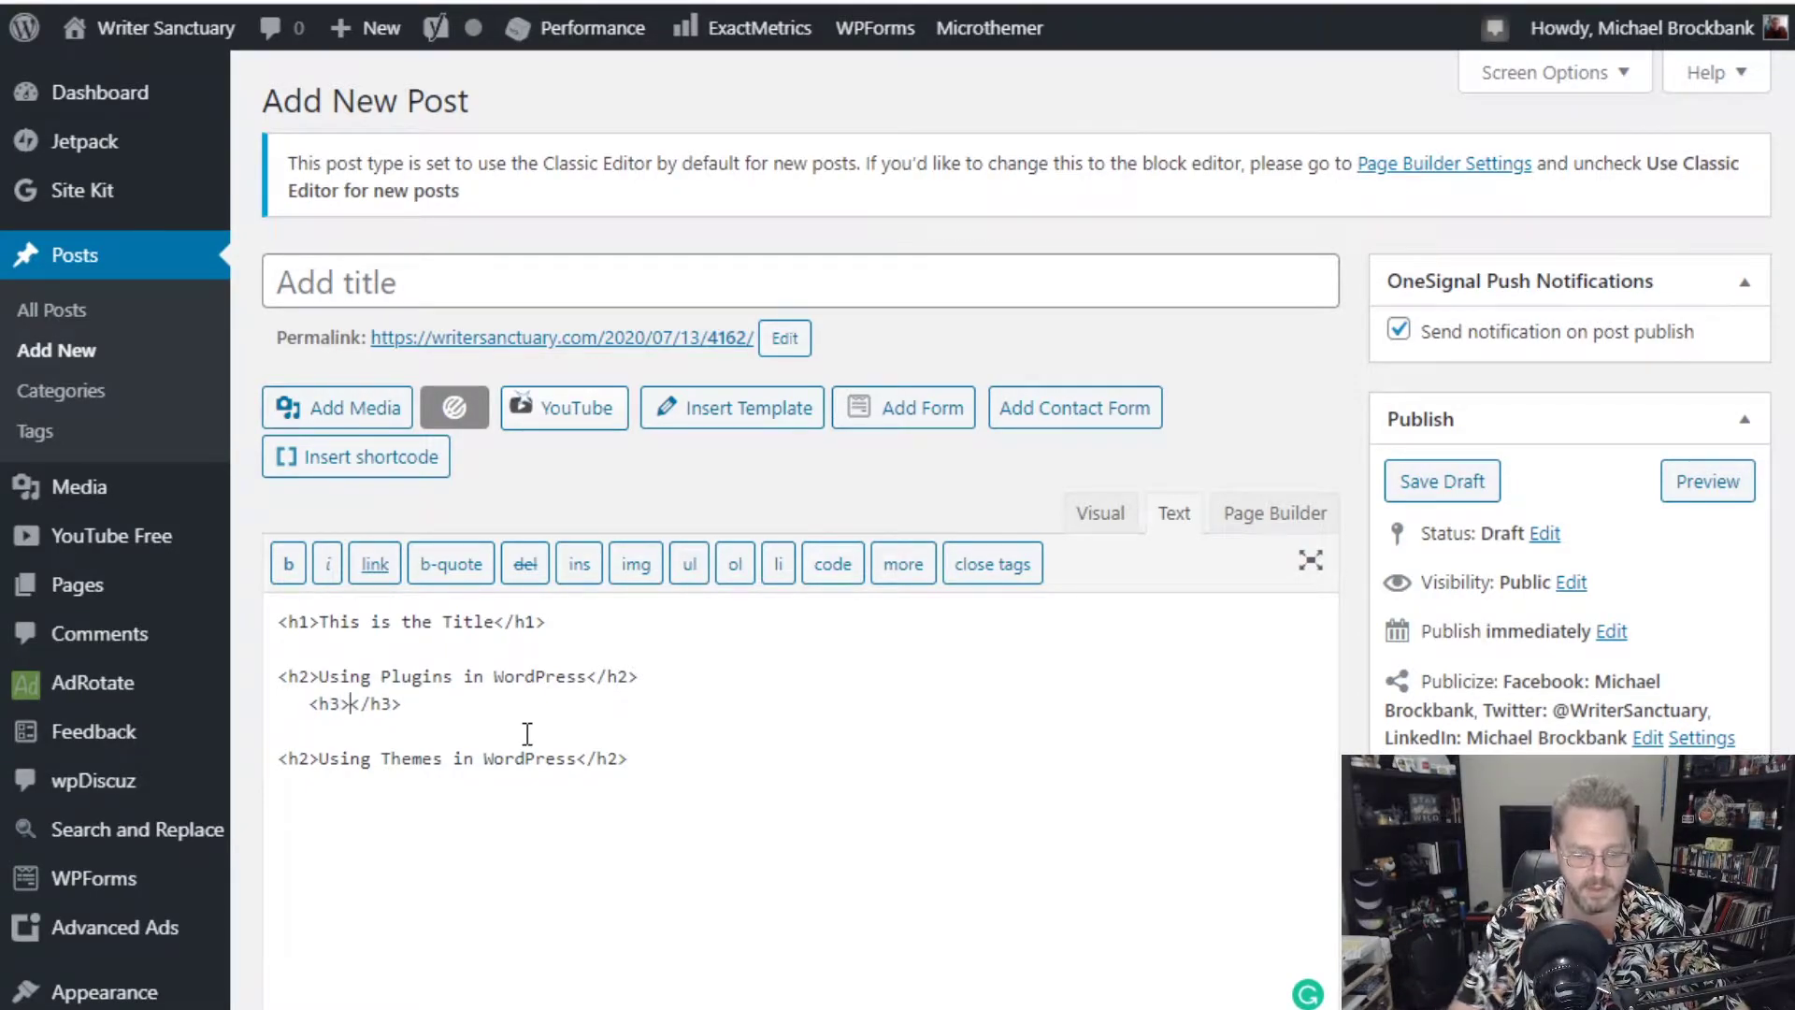
text(Yoast SEO)
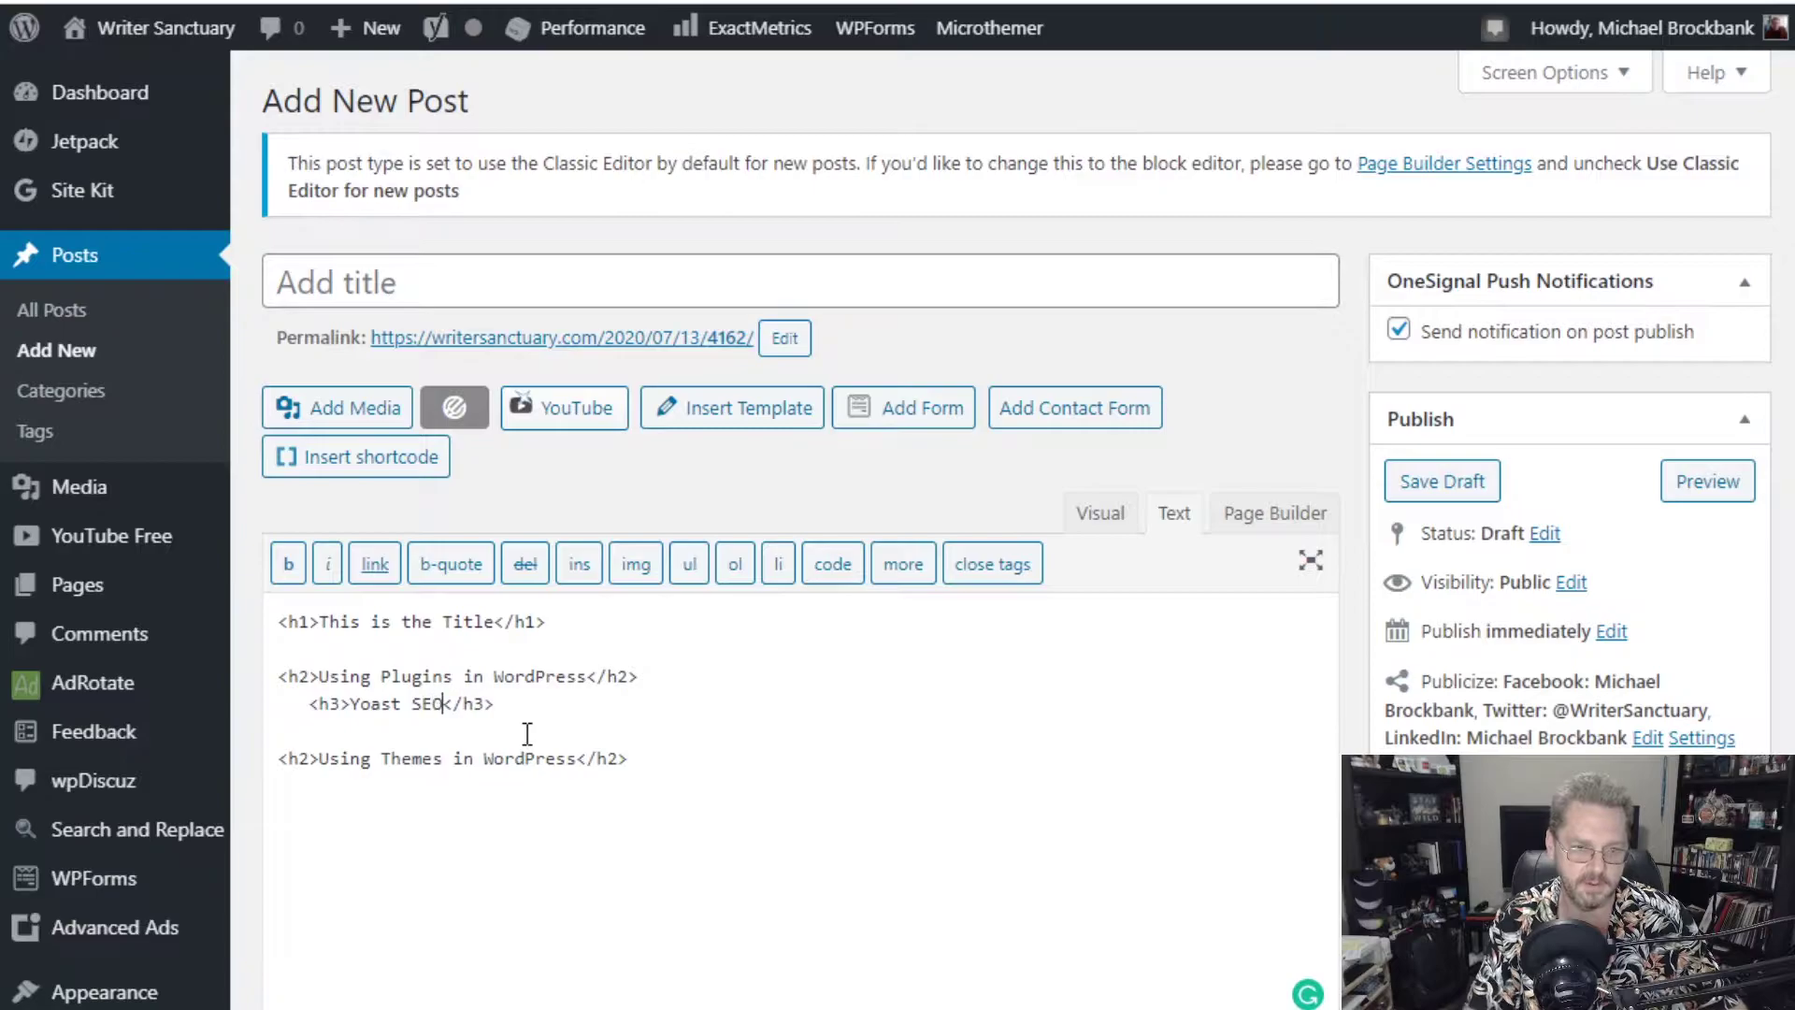
key(Down)
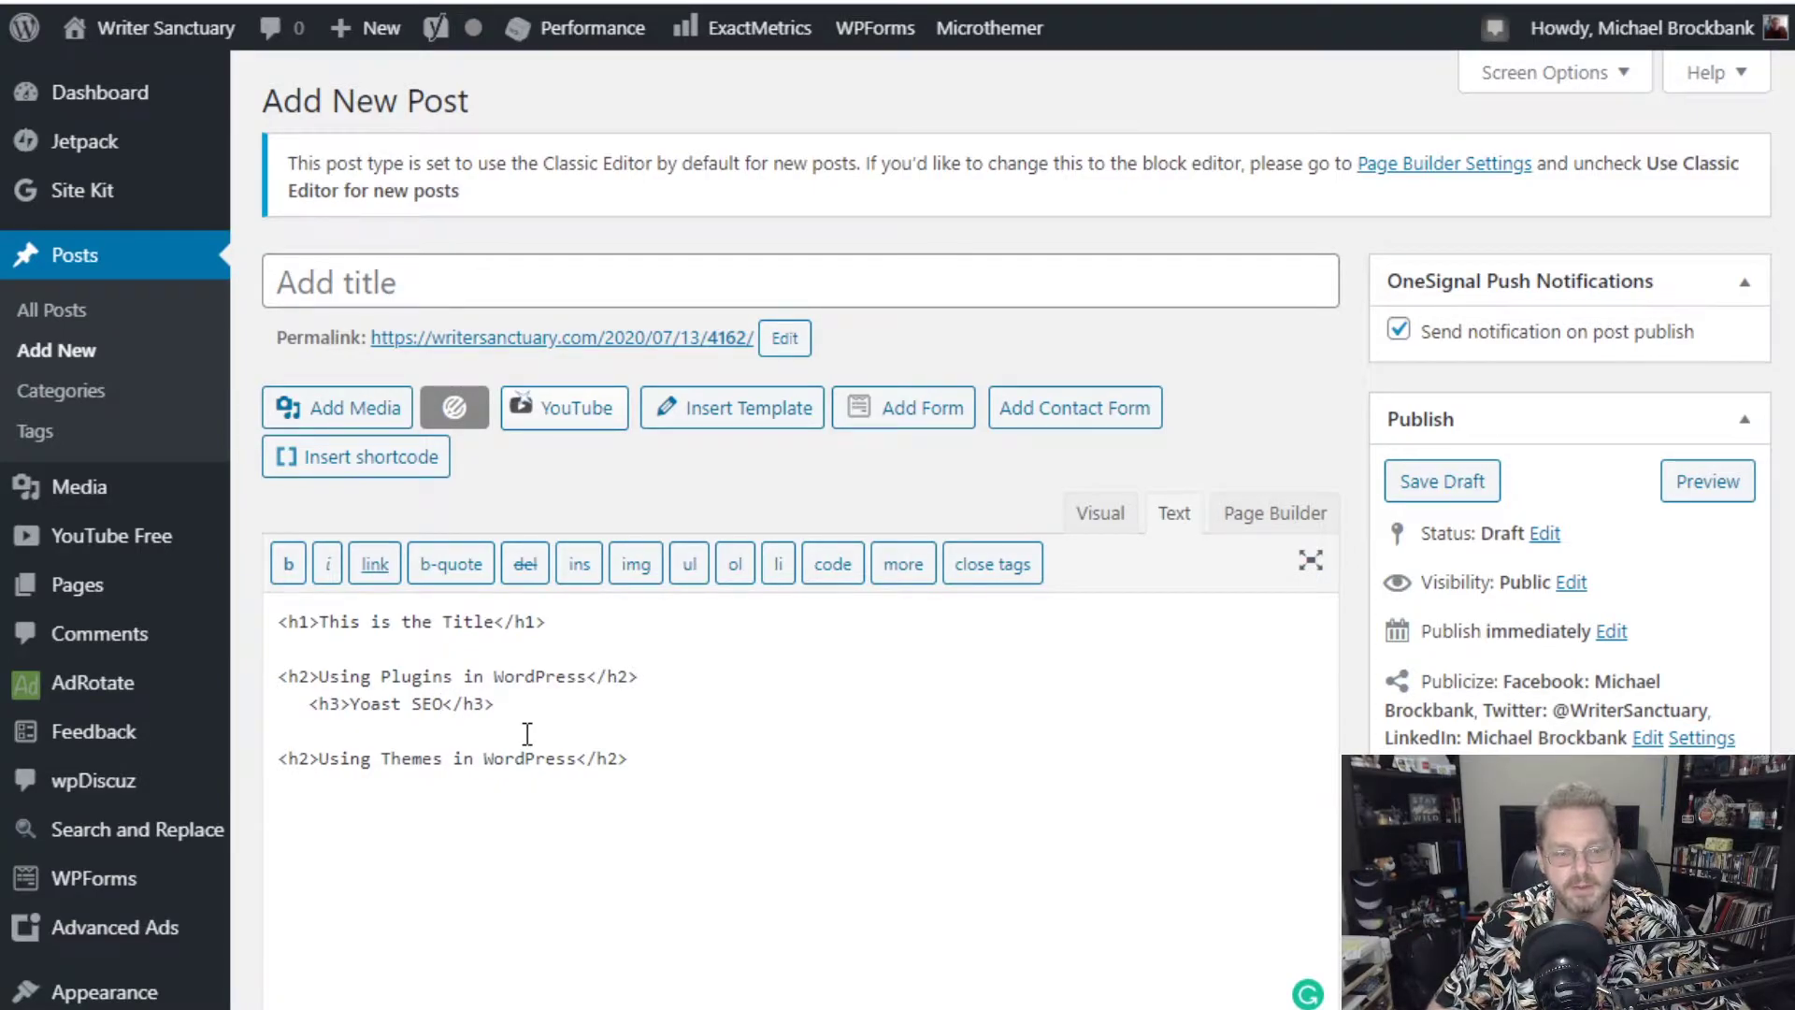
Highlight the Yoast SEO and Plugins heading lines to show the nesting, then return after Yoast SEO.
drag(495, 704, 316, 708)
drag(643, 675, 260, 700)
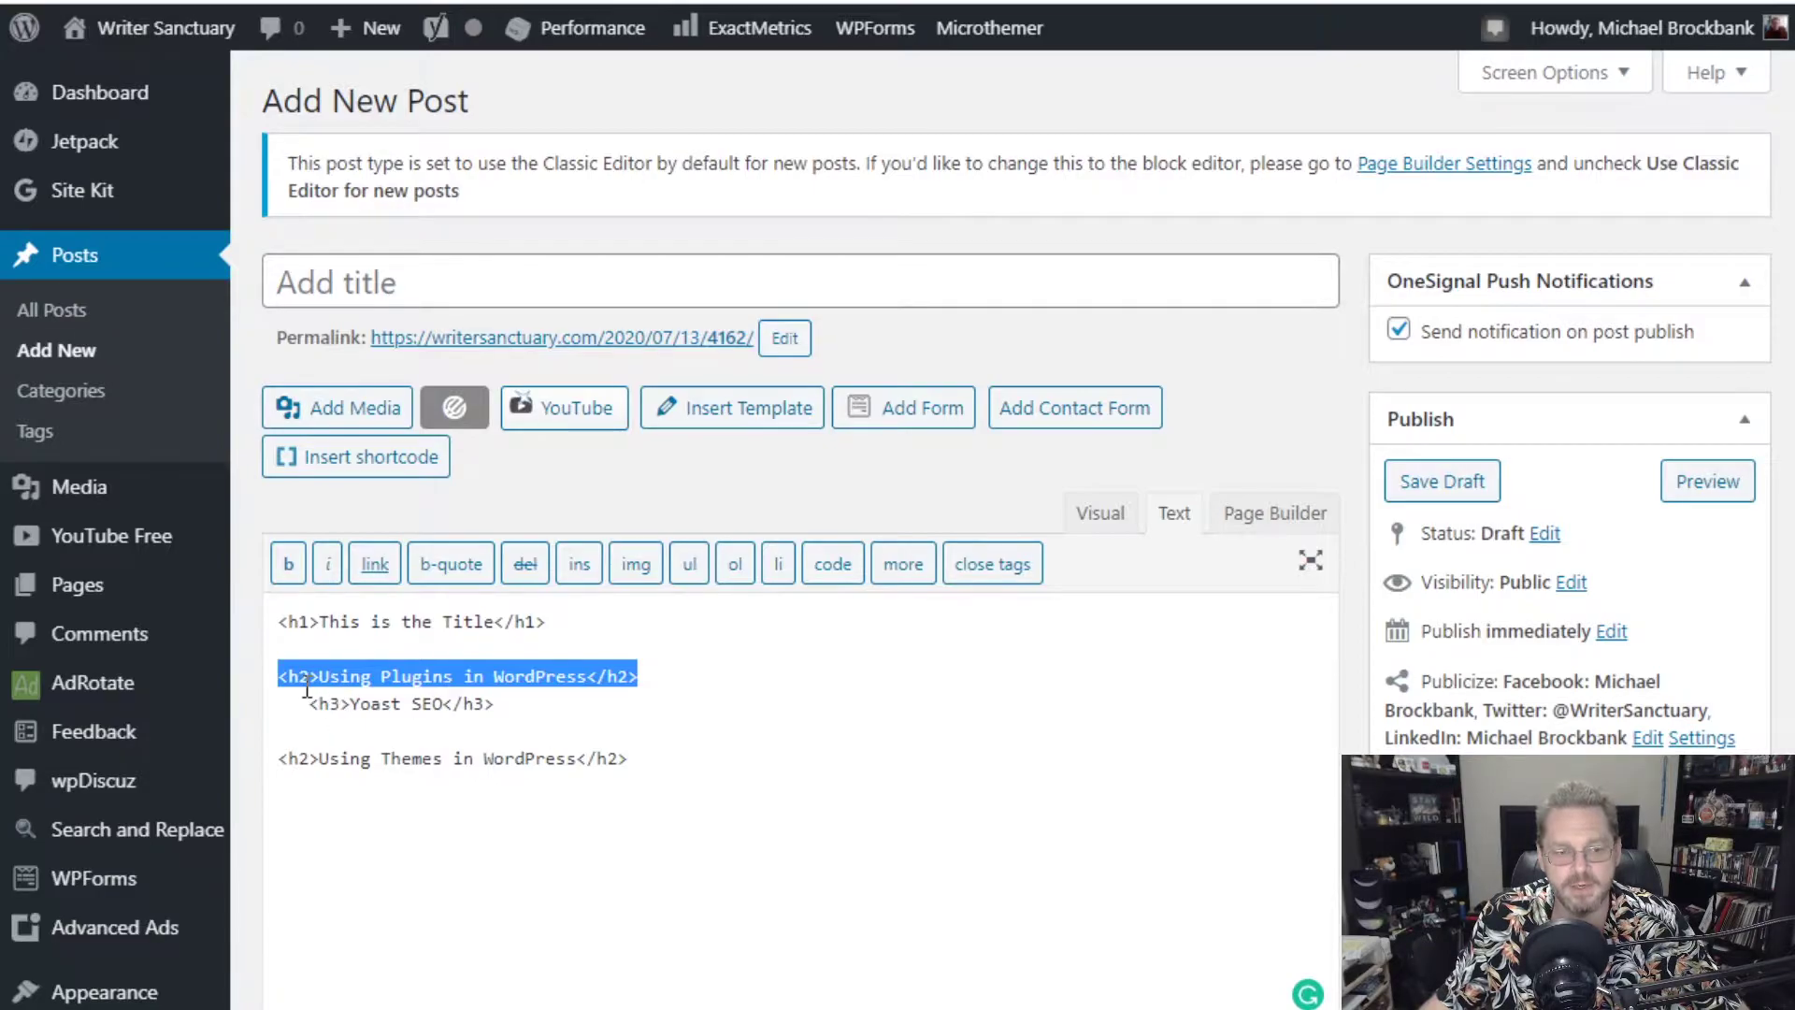
click(367, 622)
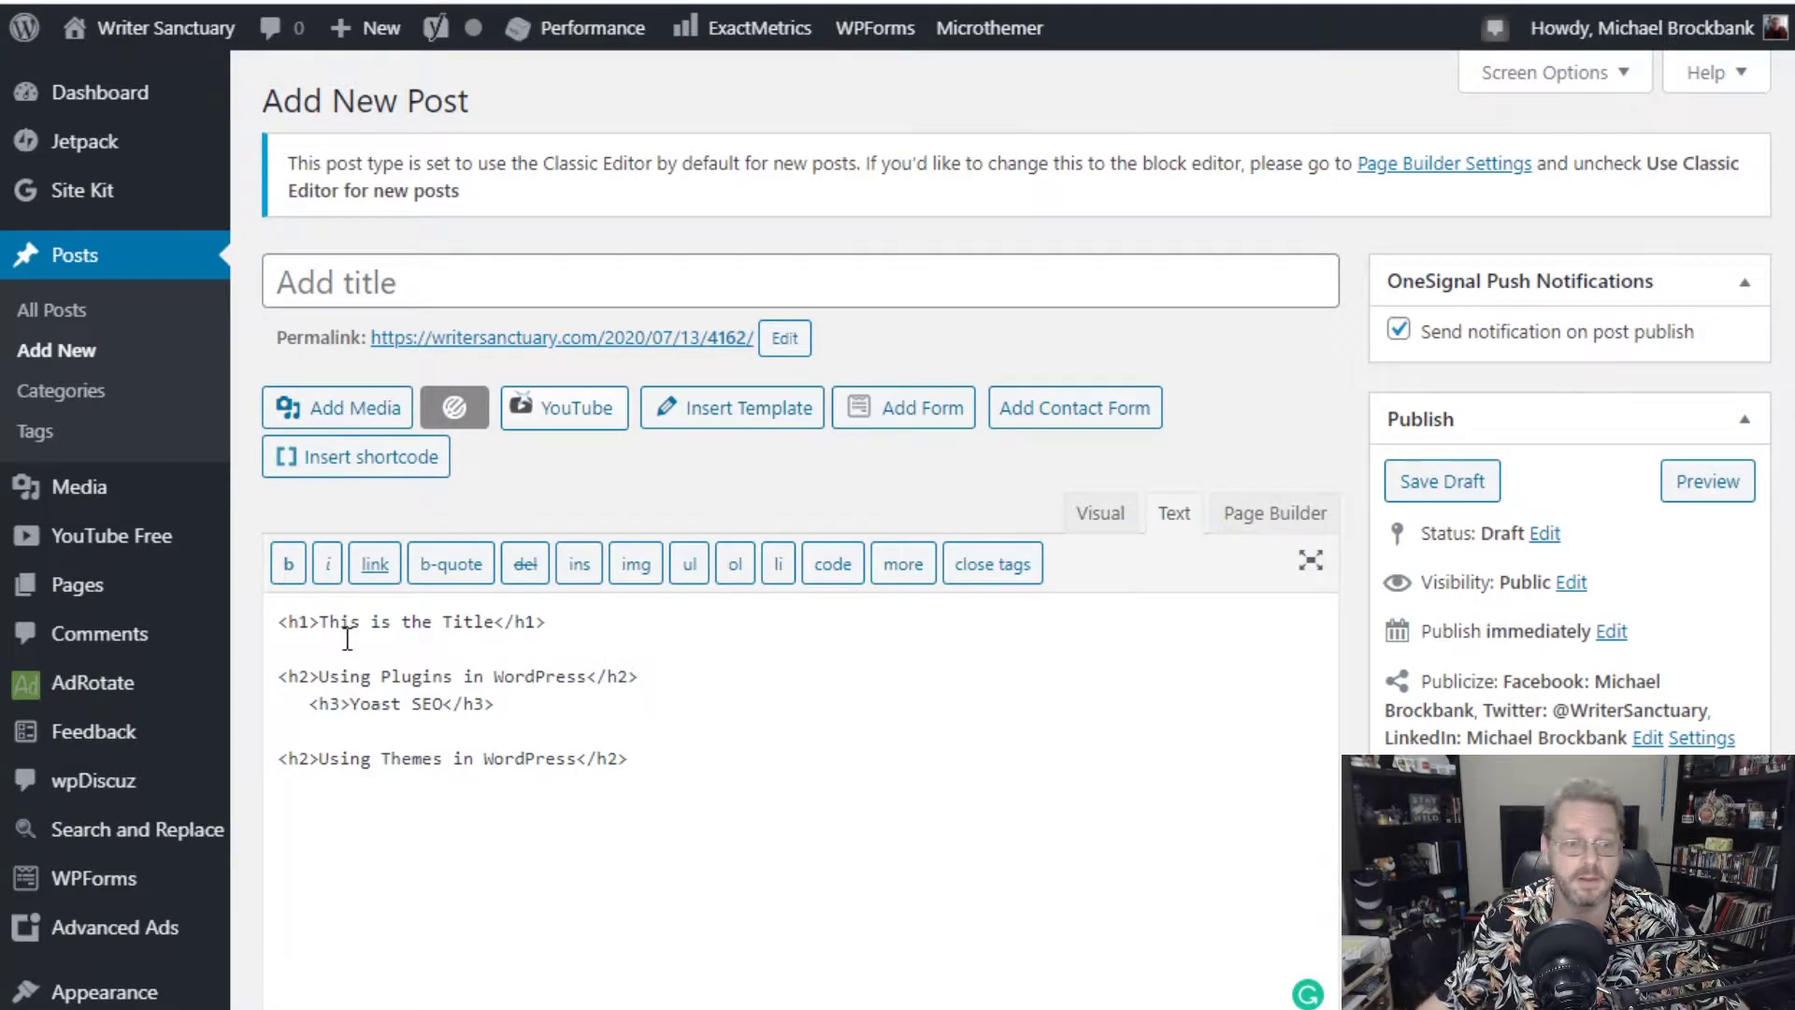
click(514, 703)
Add an h3 heading 'Wordfence' on a new line below Yoast SEO.
key(Return)
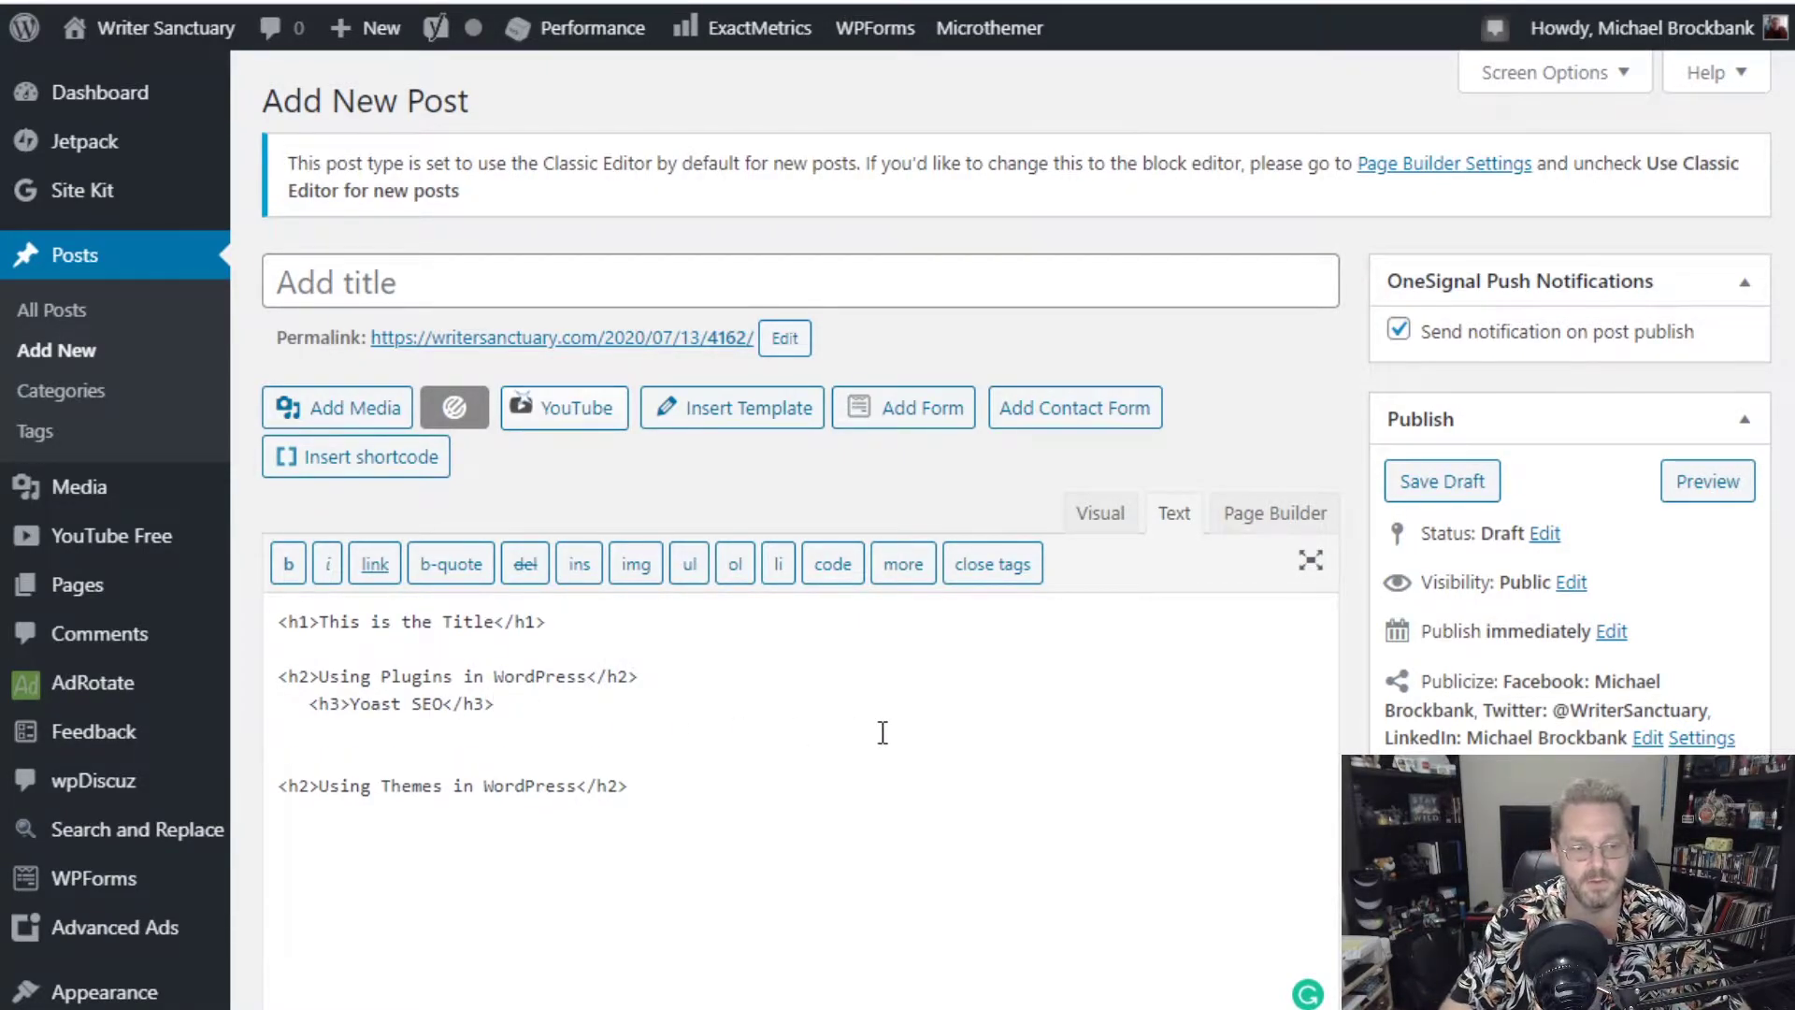
key(Tab)
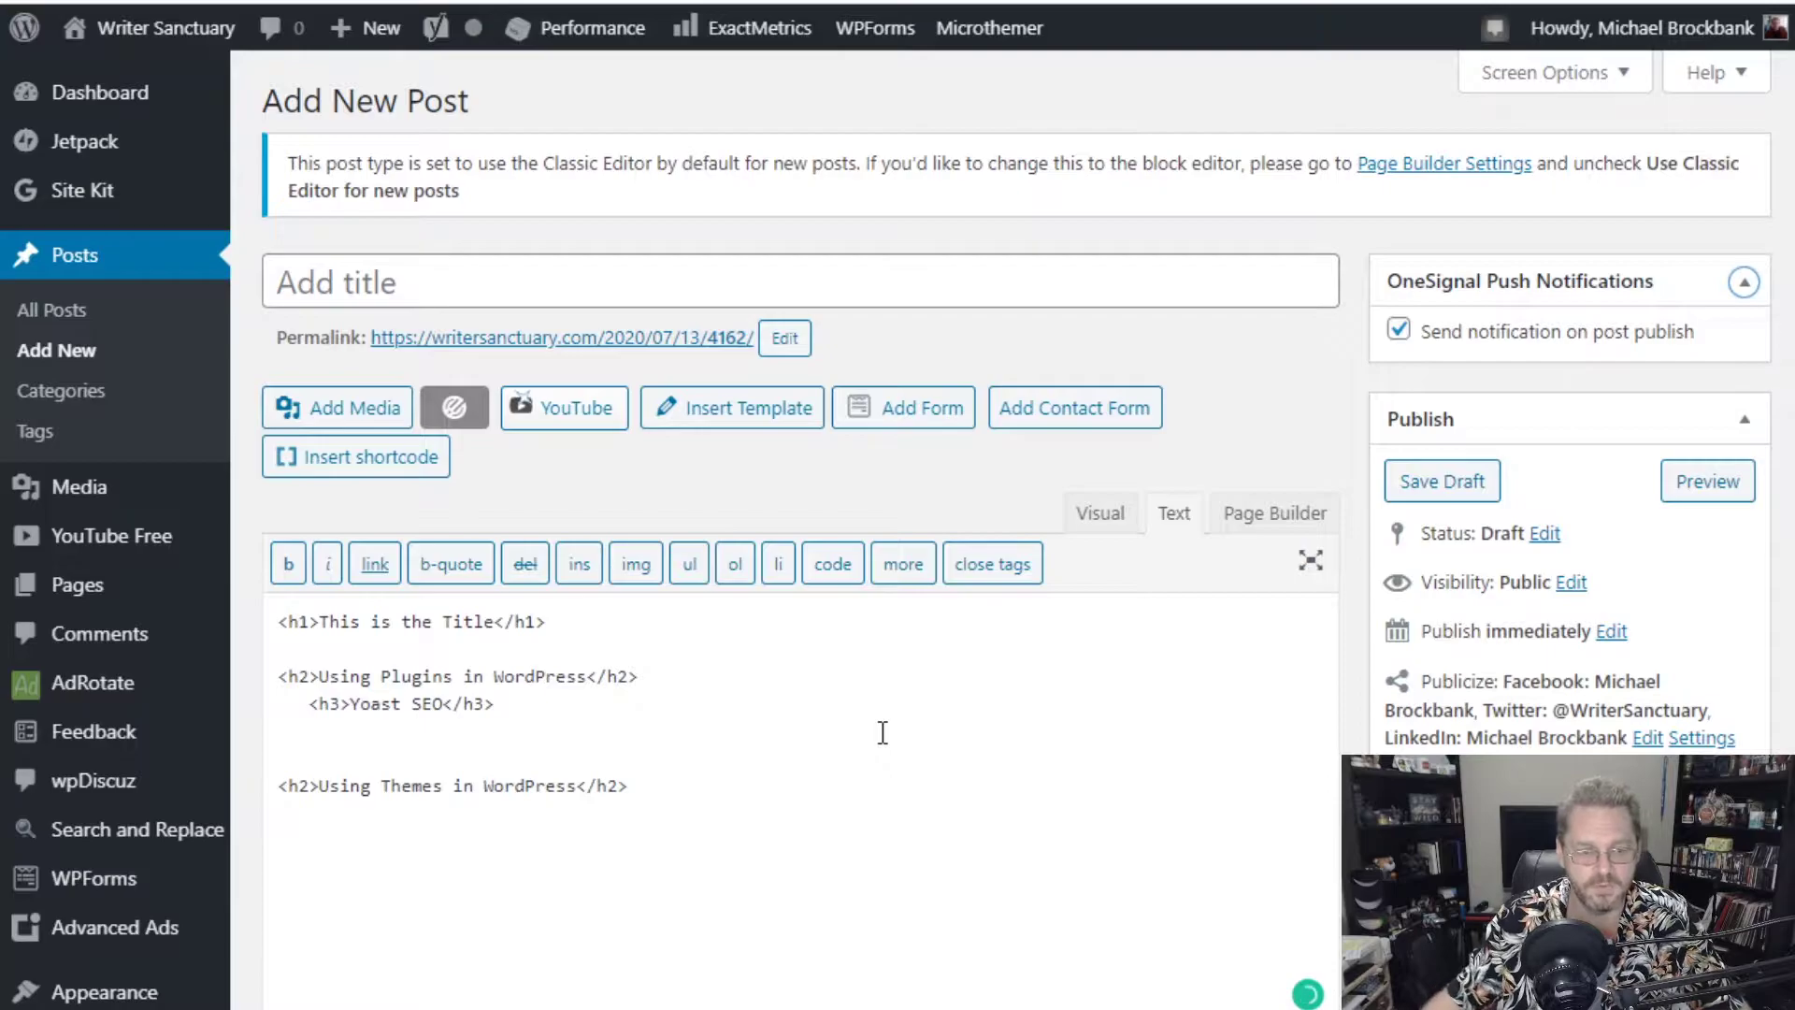
click(882, 732)
text(<h)
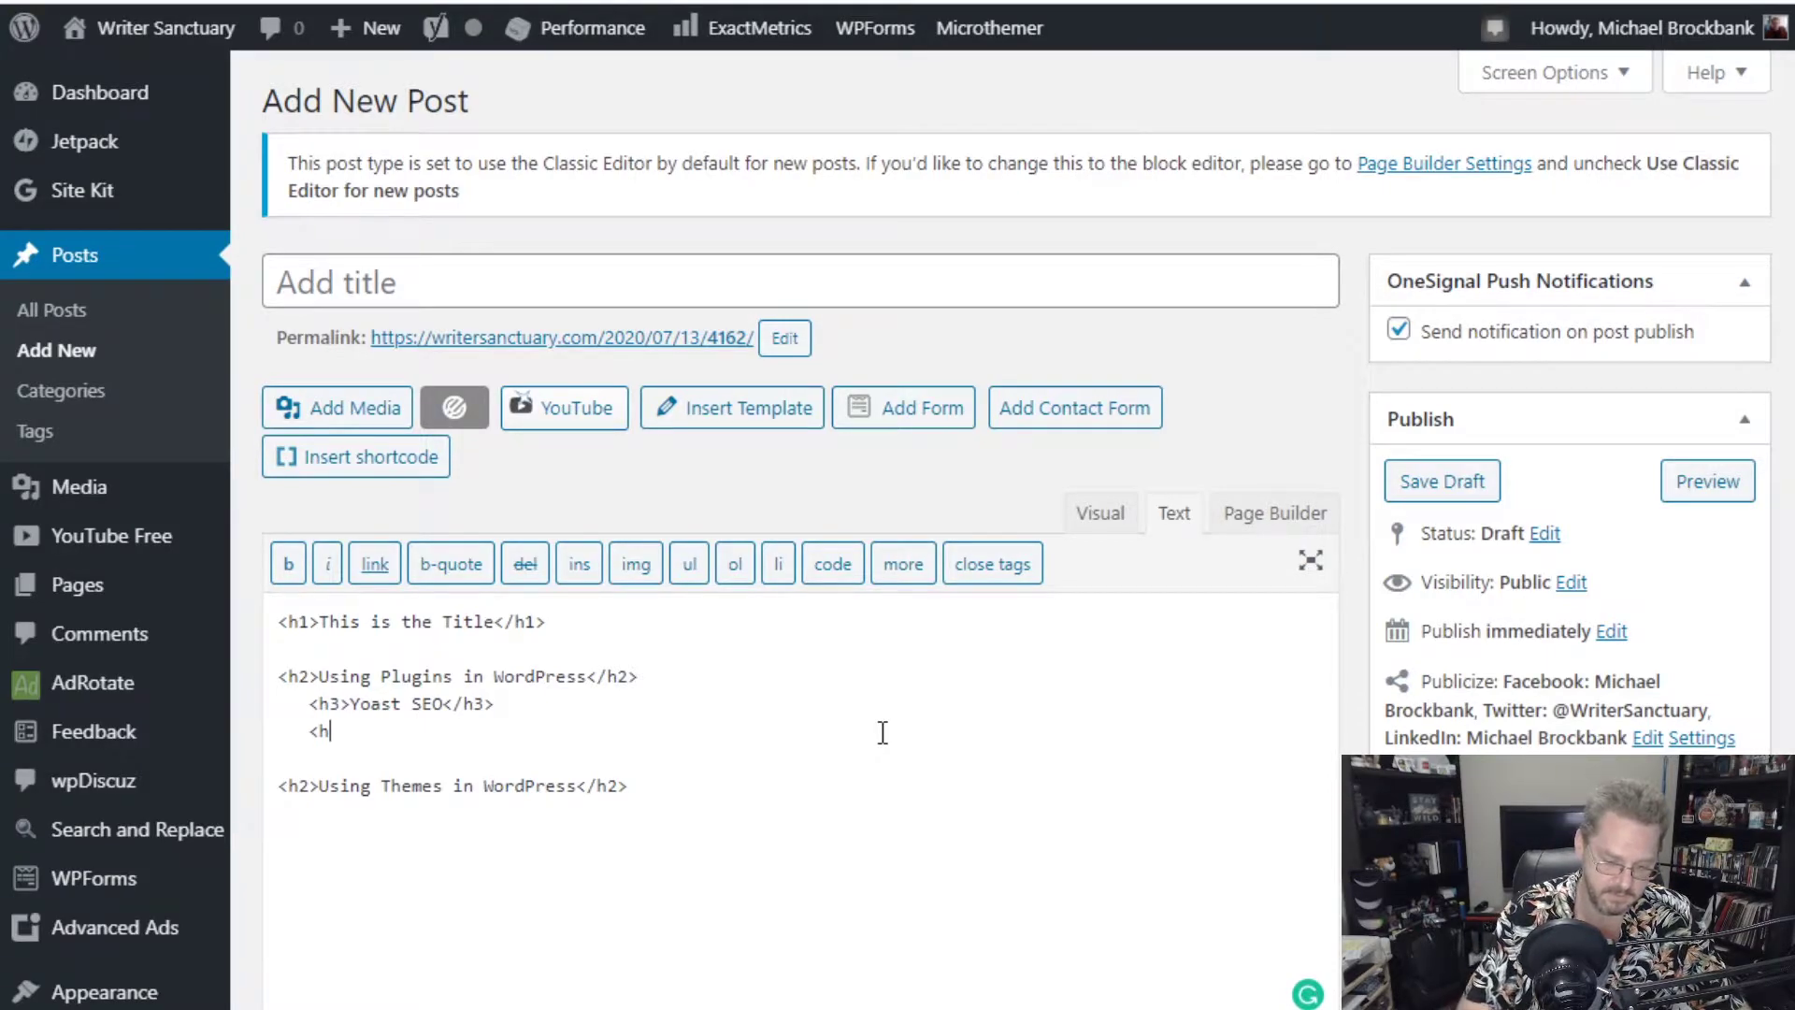
text(3></h3>)
key(Left)
key(Left)
key(Left)
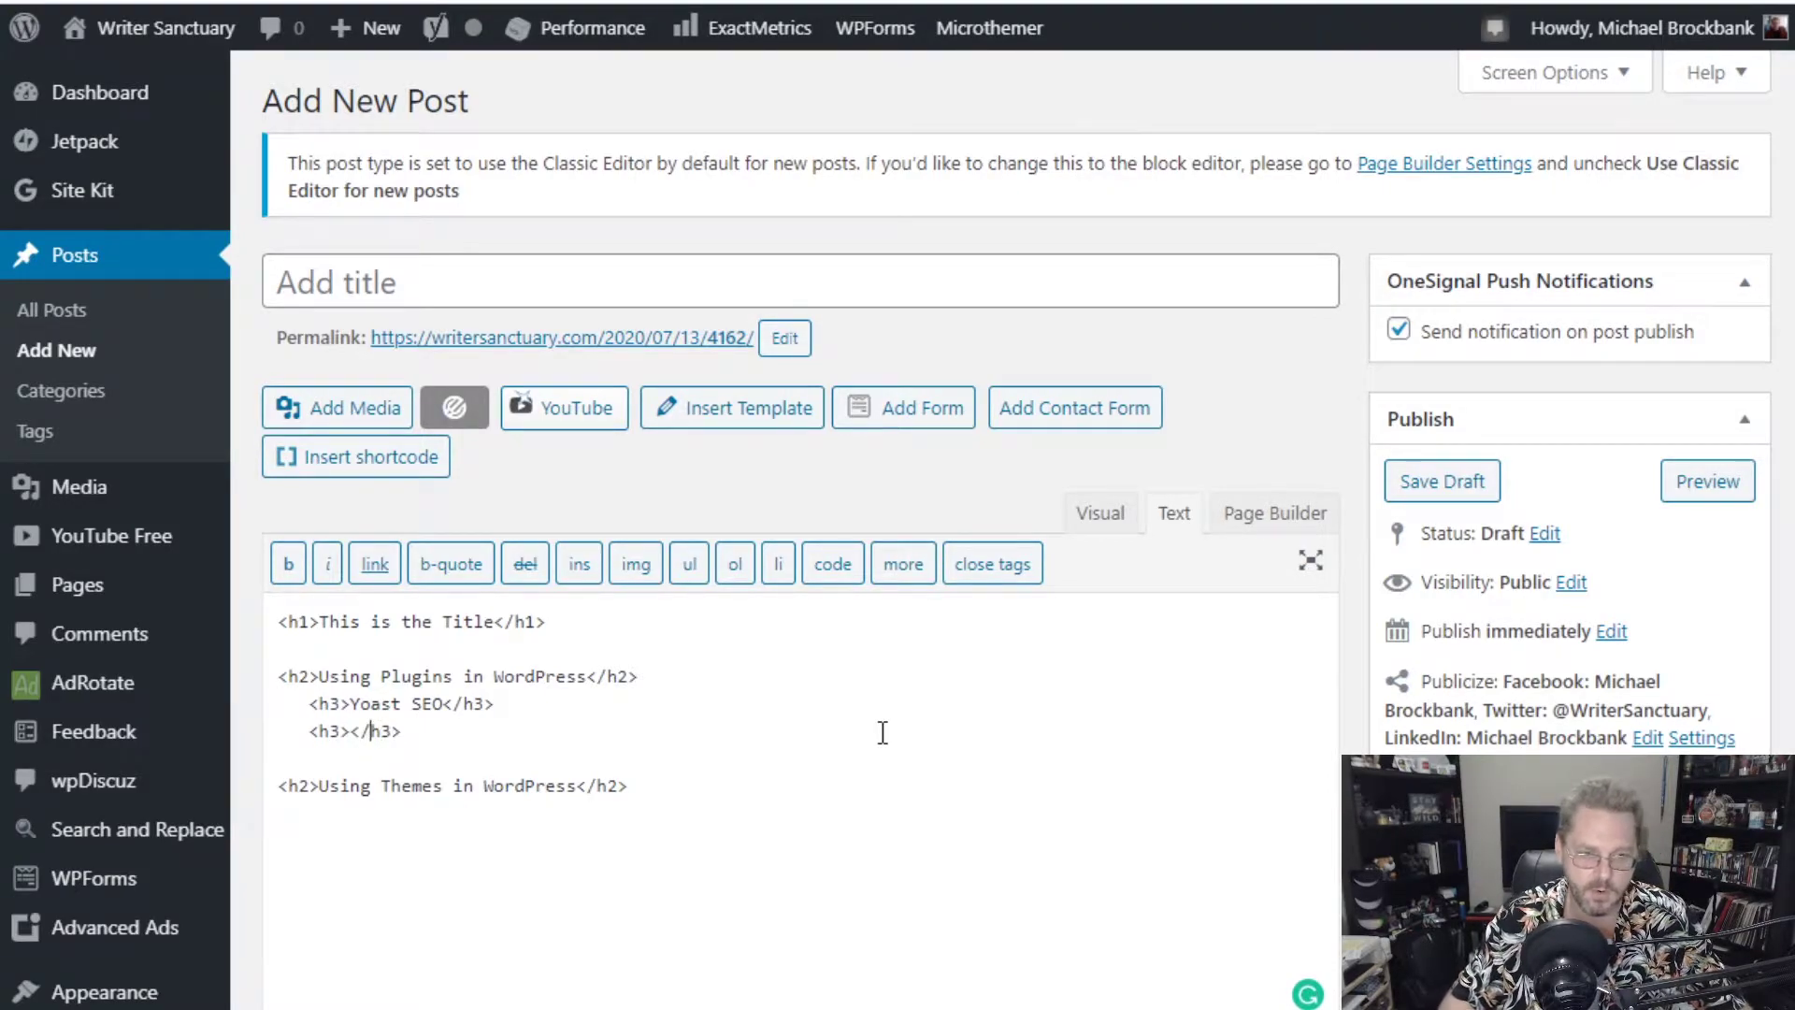
key(Left)
key(Left)
text(Word)
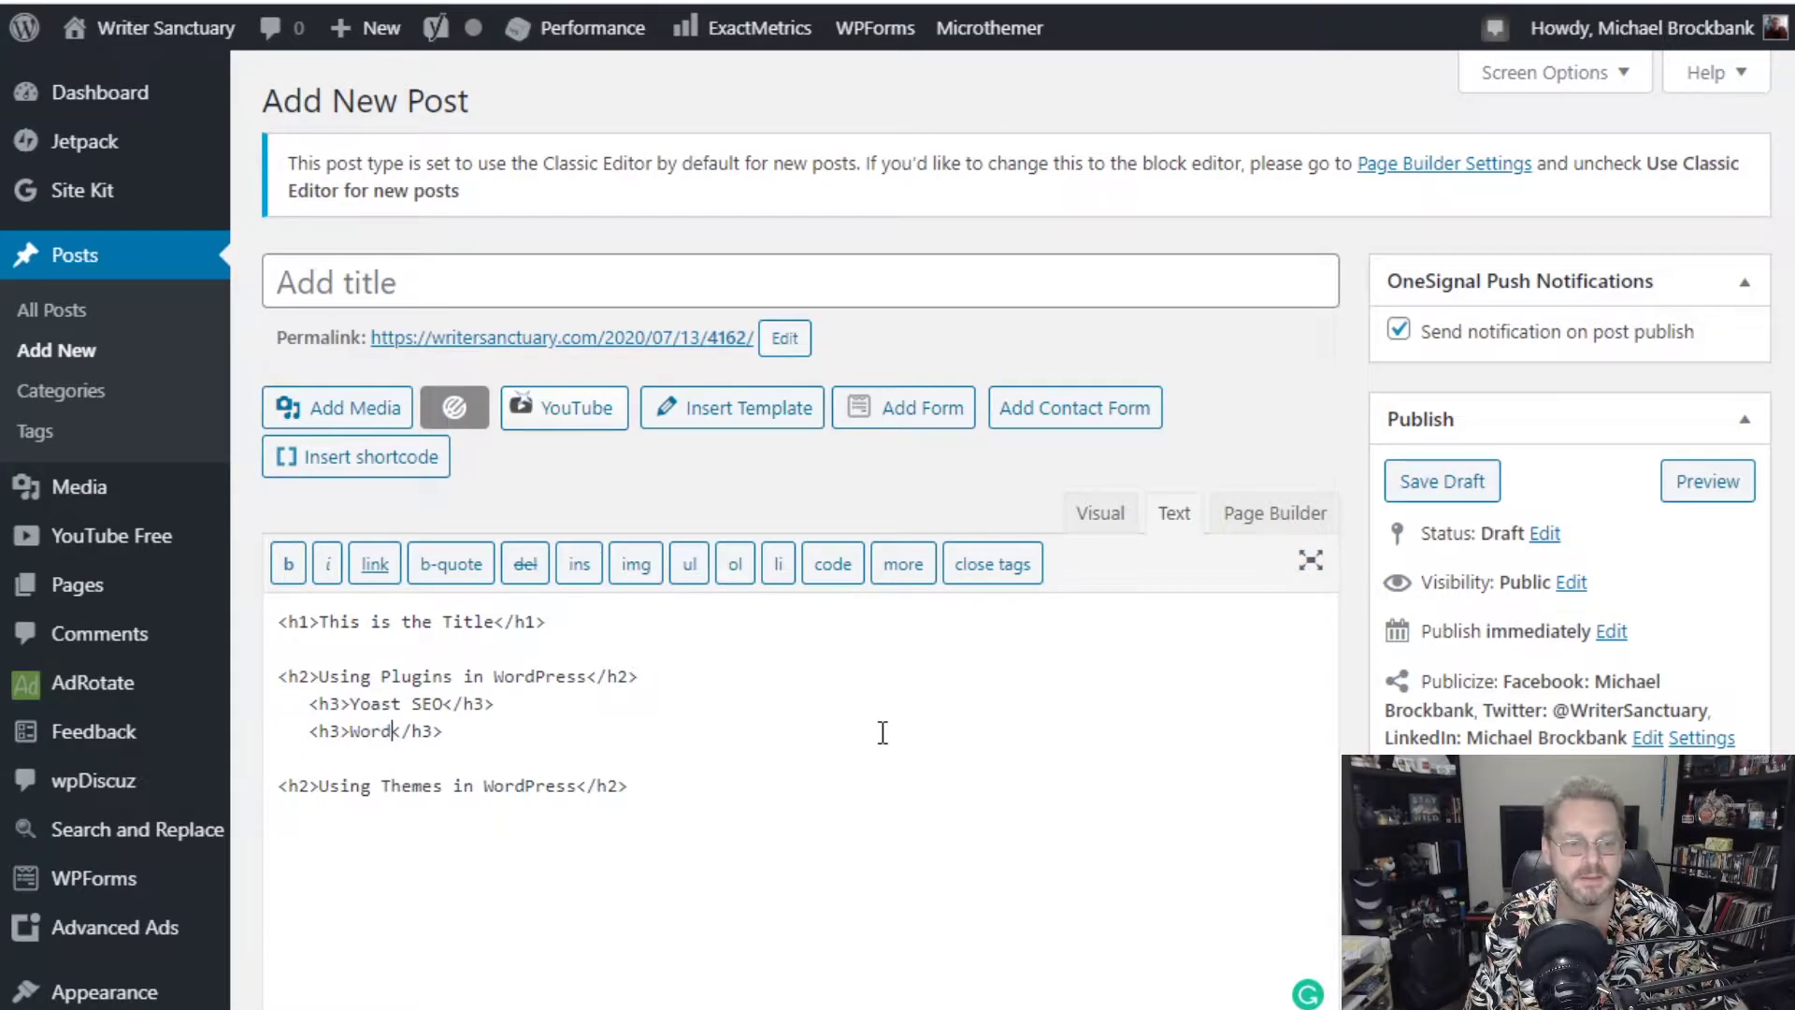
text(fence)
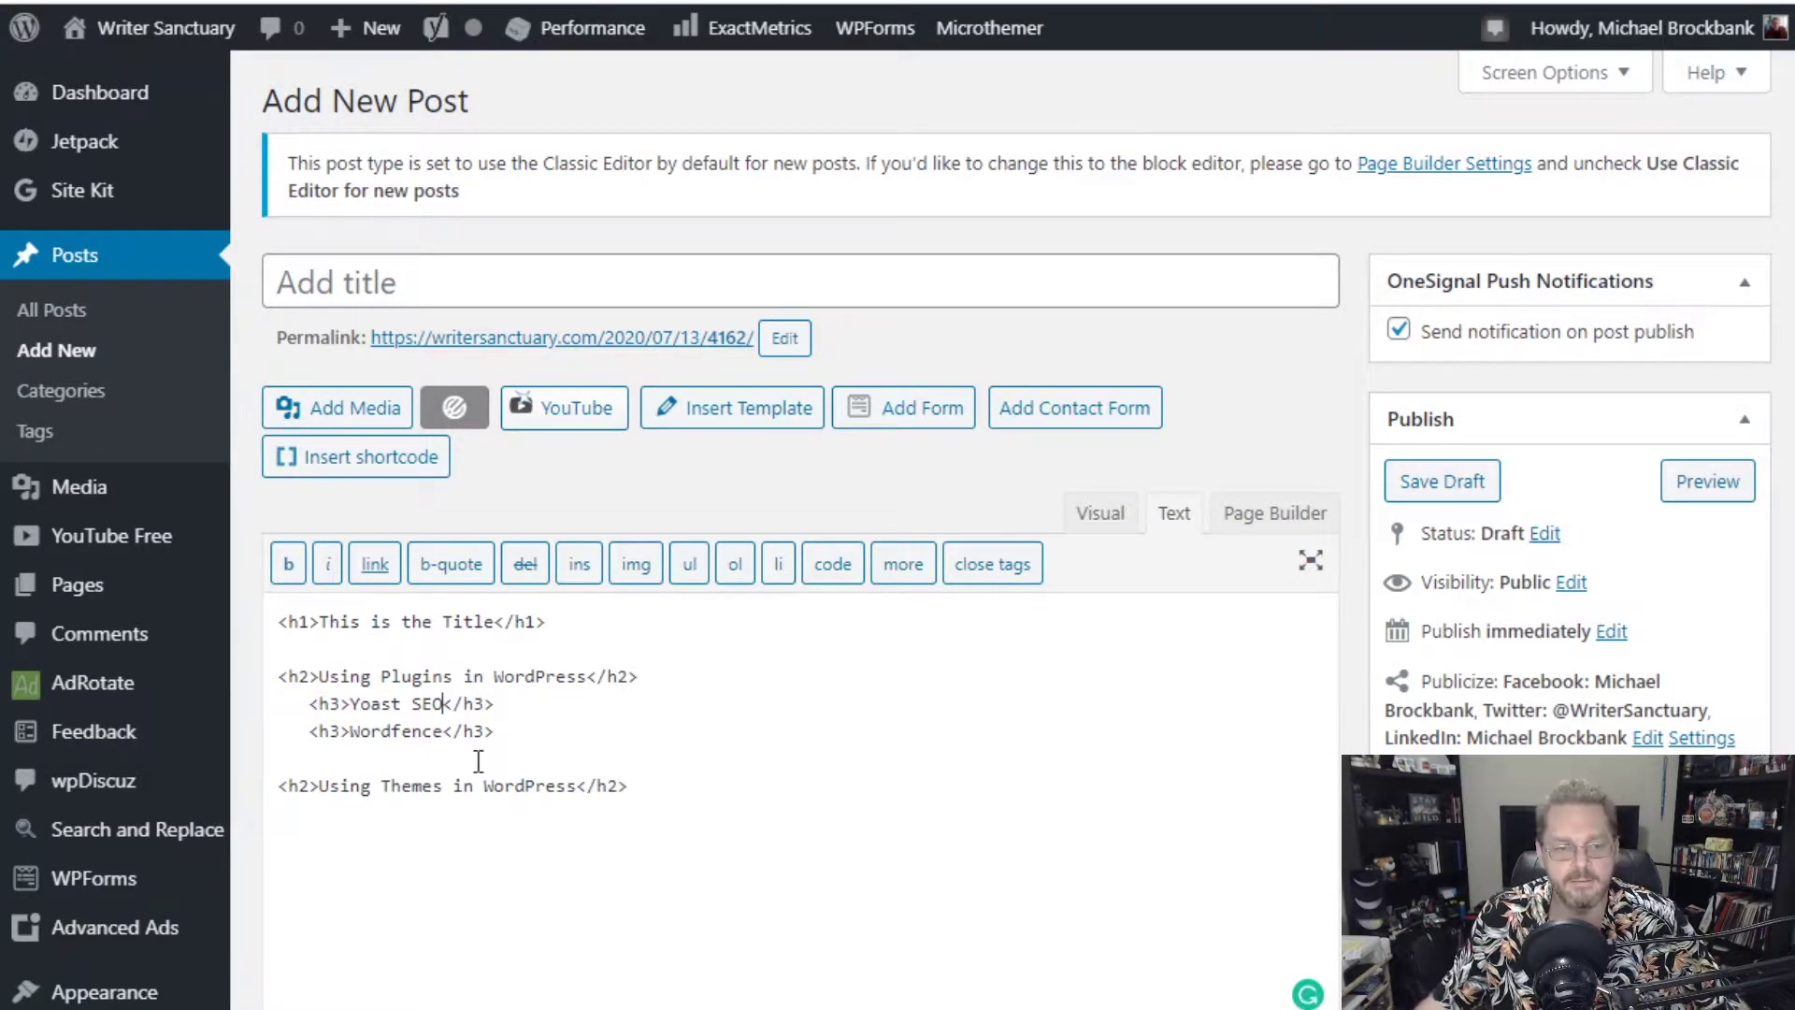
Insert an h4 'Readability Checker' between Yoast SEO and Wordfence.
click(529, 711)
key(Return)
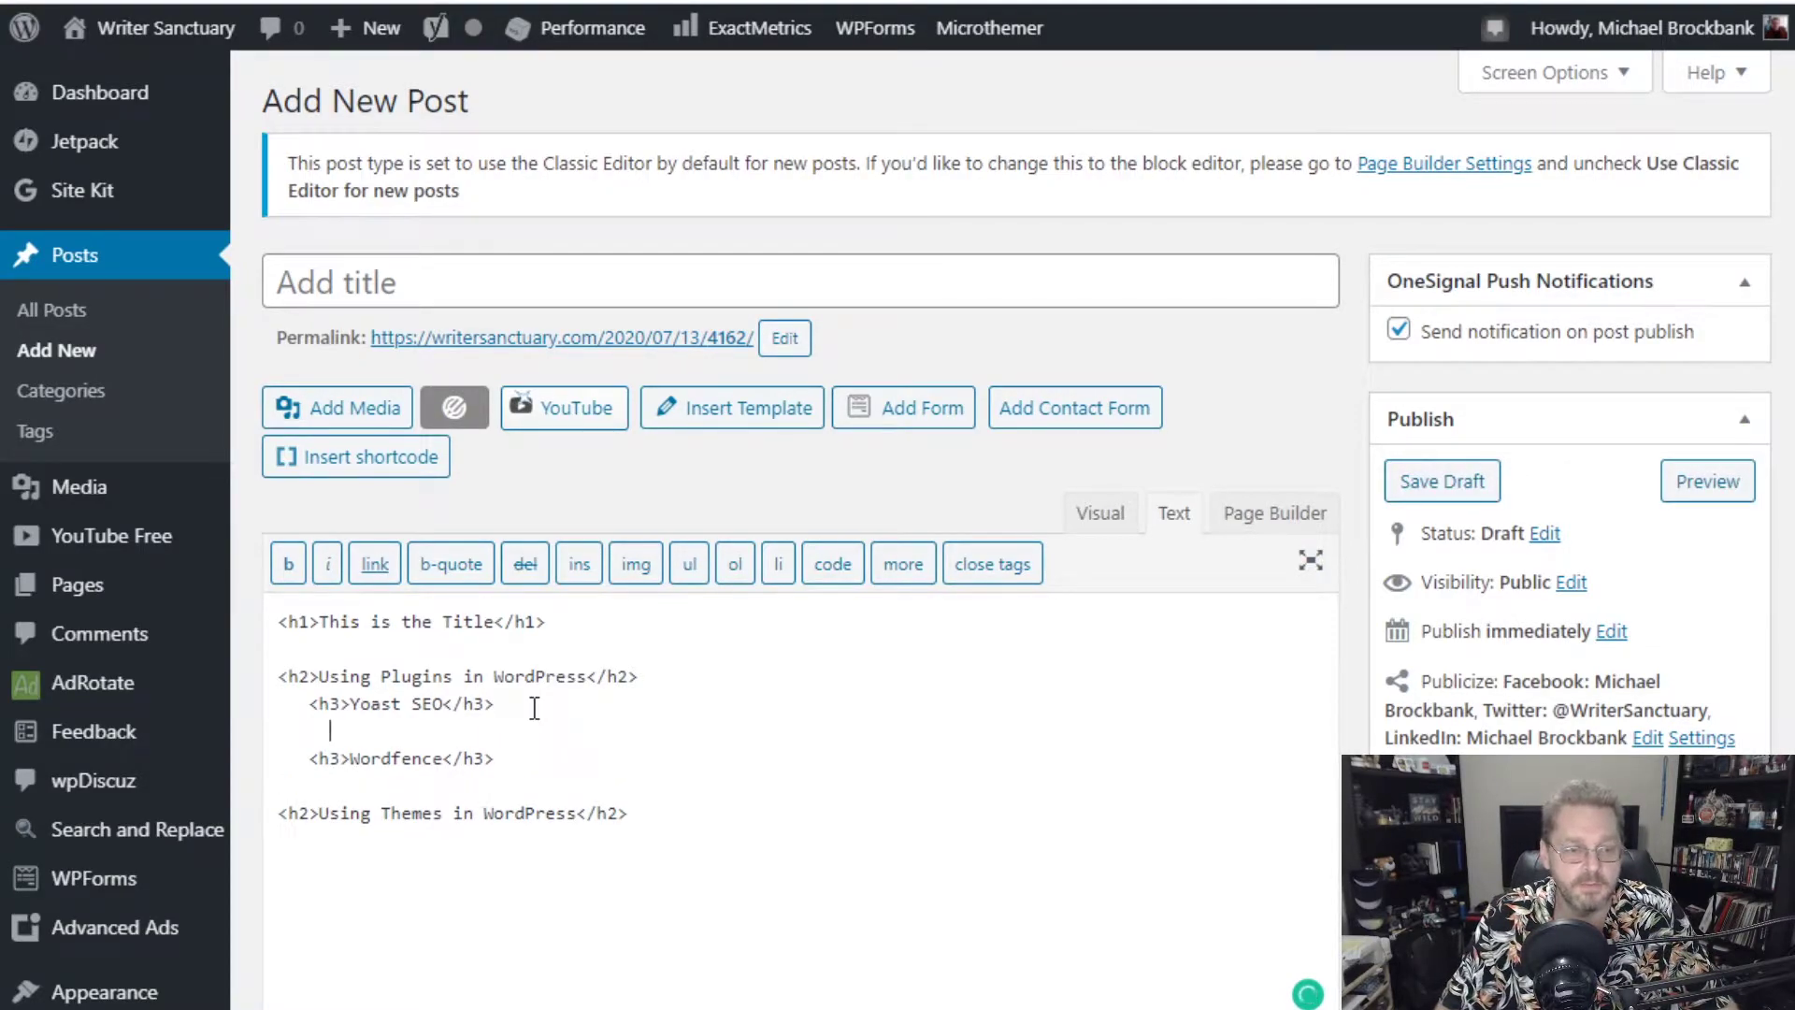
text(<h4>)
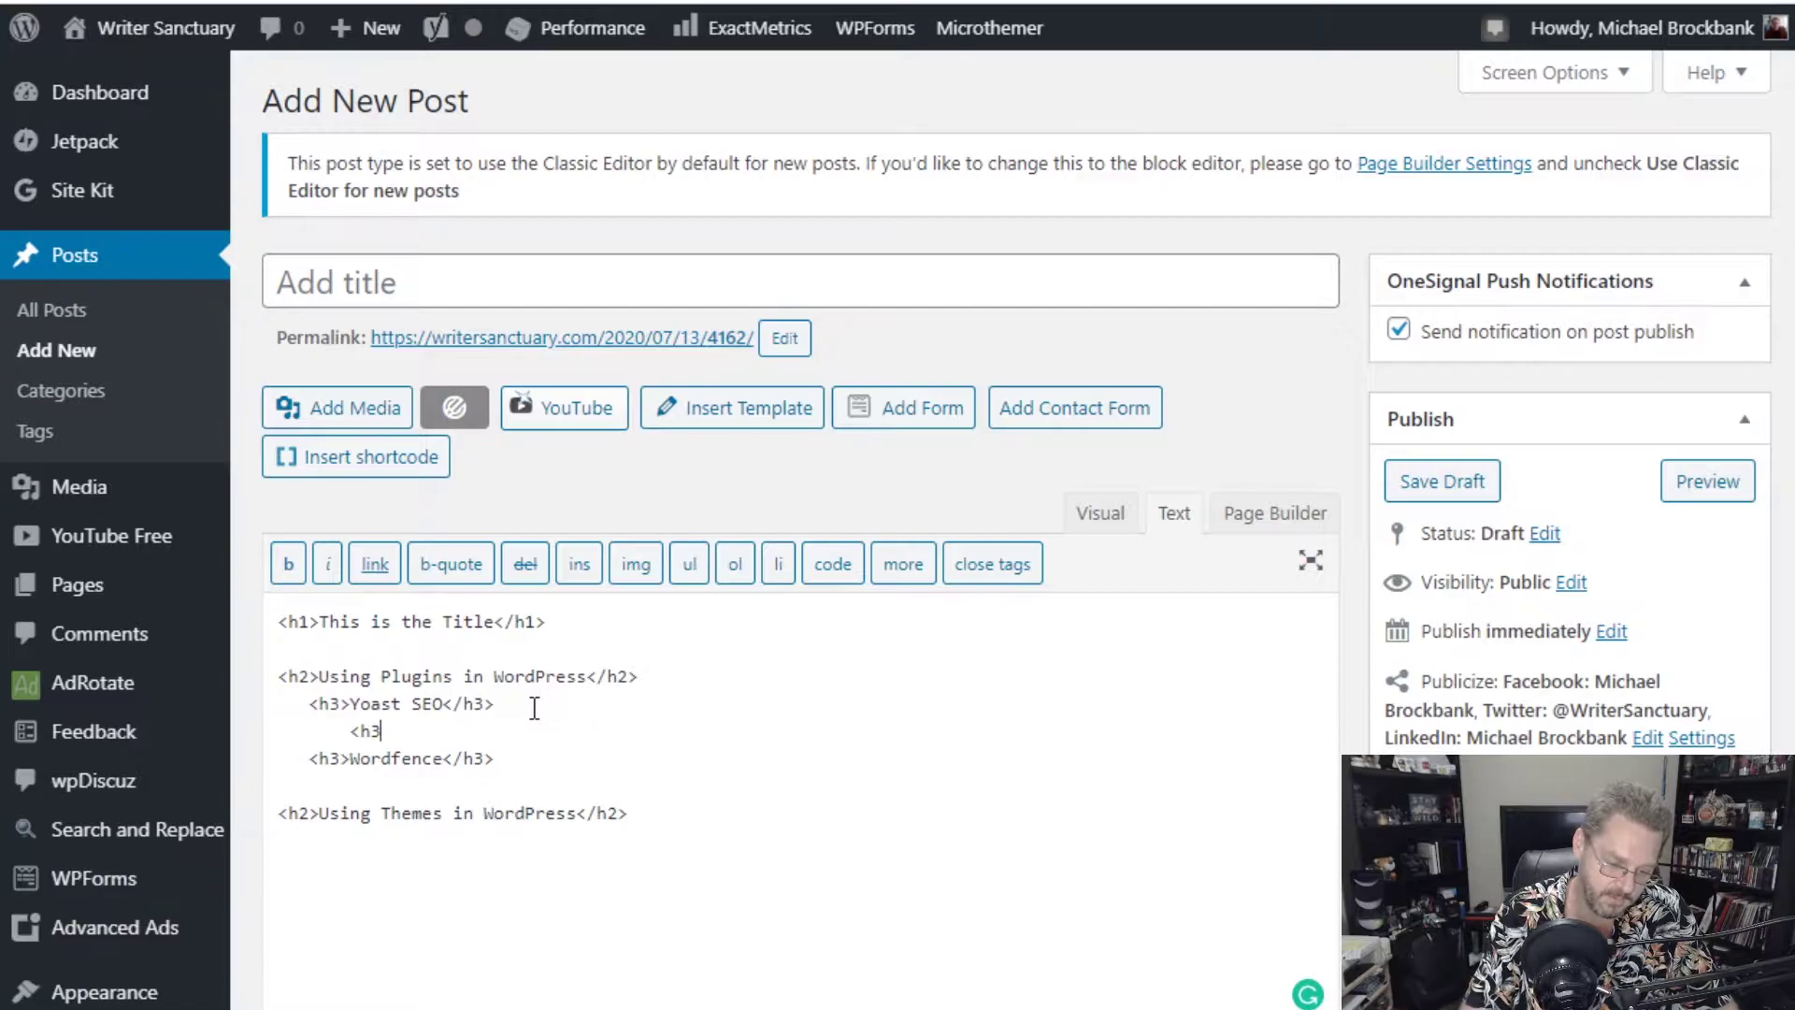
text(</h4>)
key(Left)
key(Left)
key(Left)
key(Left)
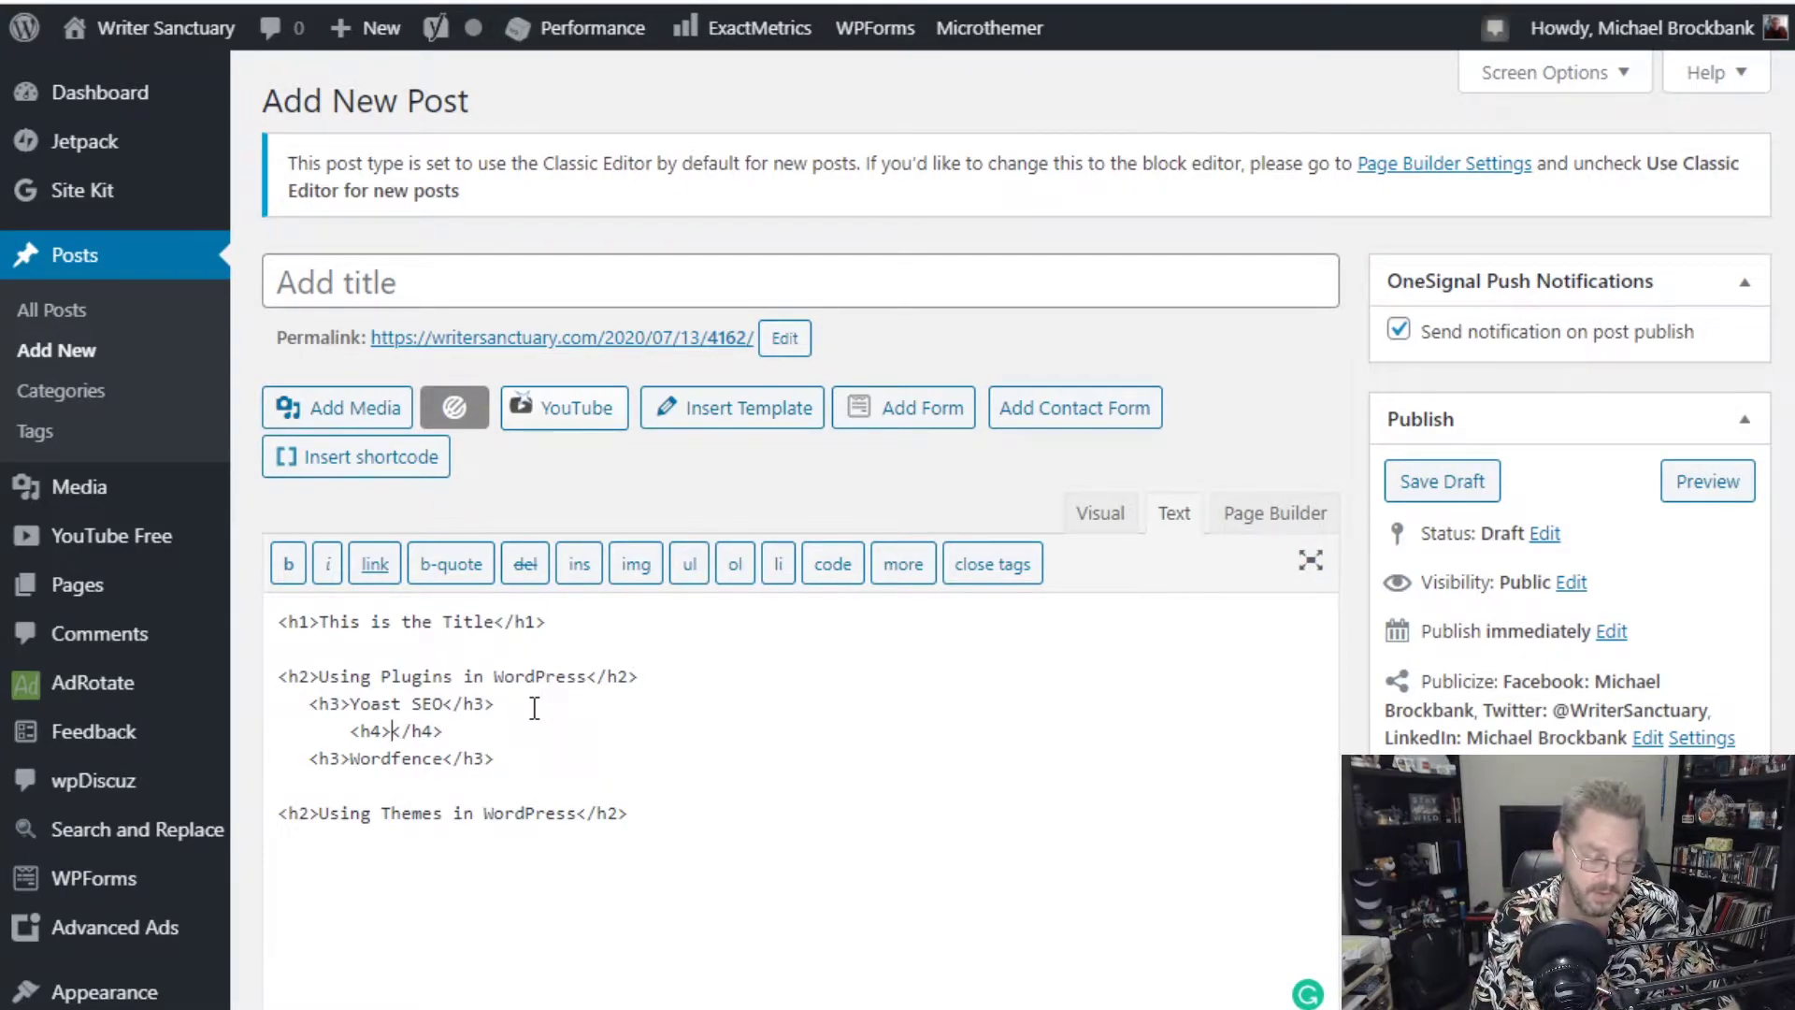
text(Readability Che)
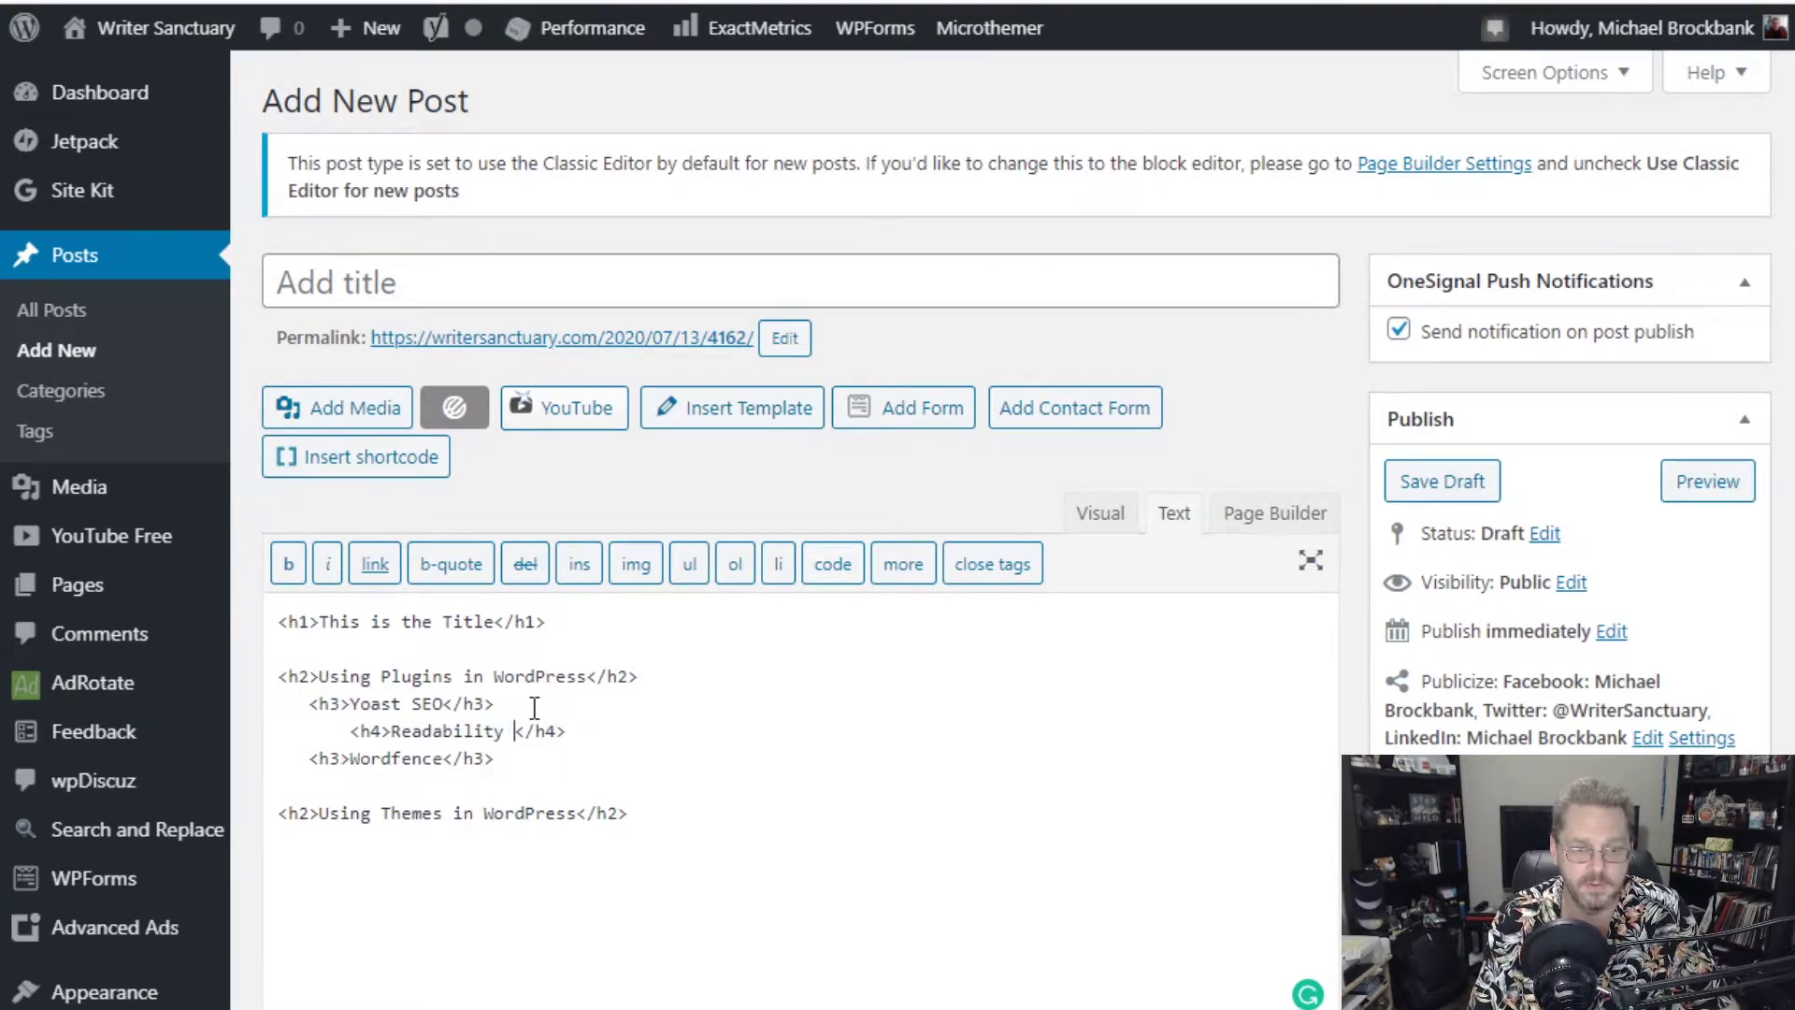
text(cker)
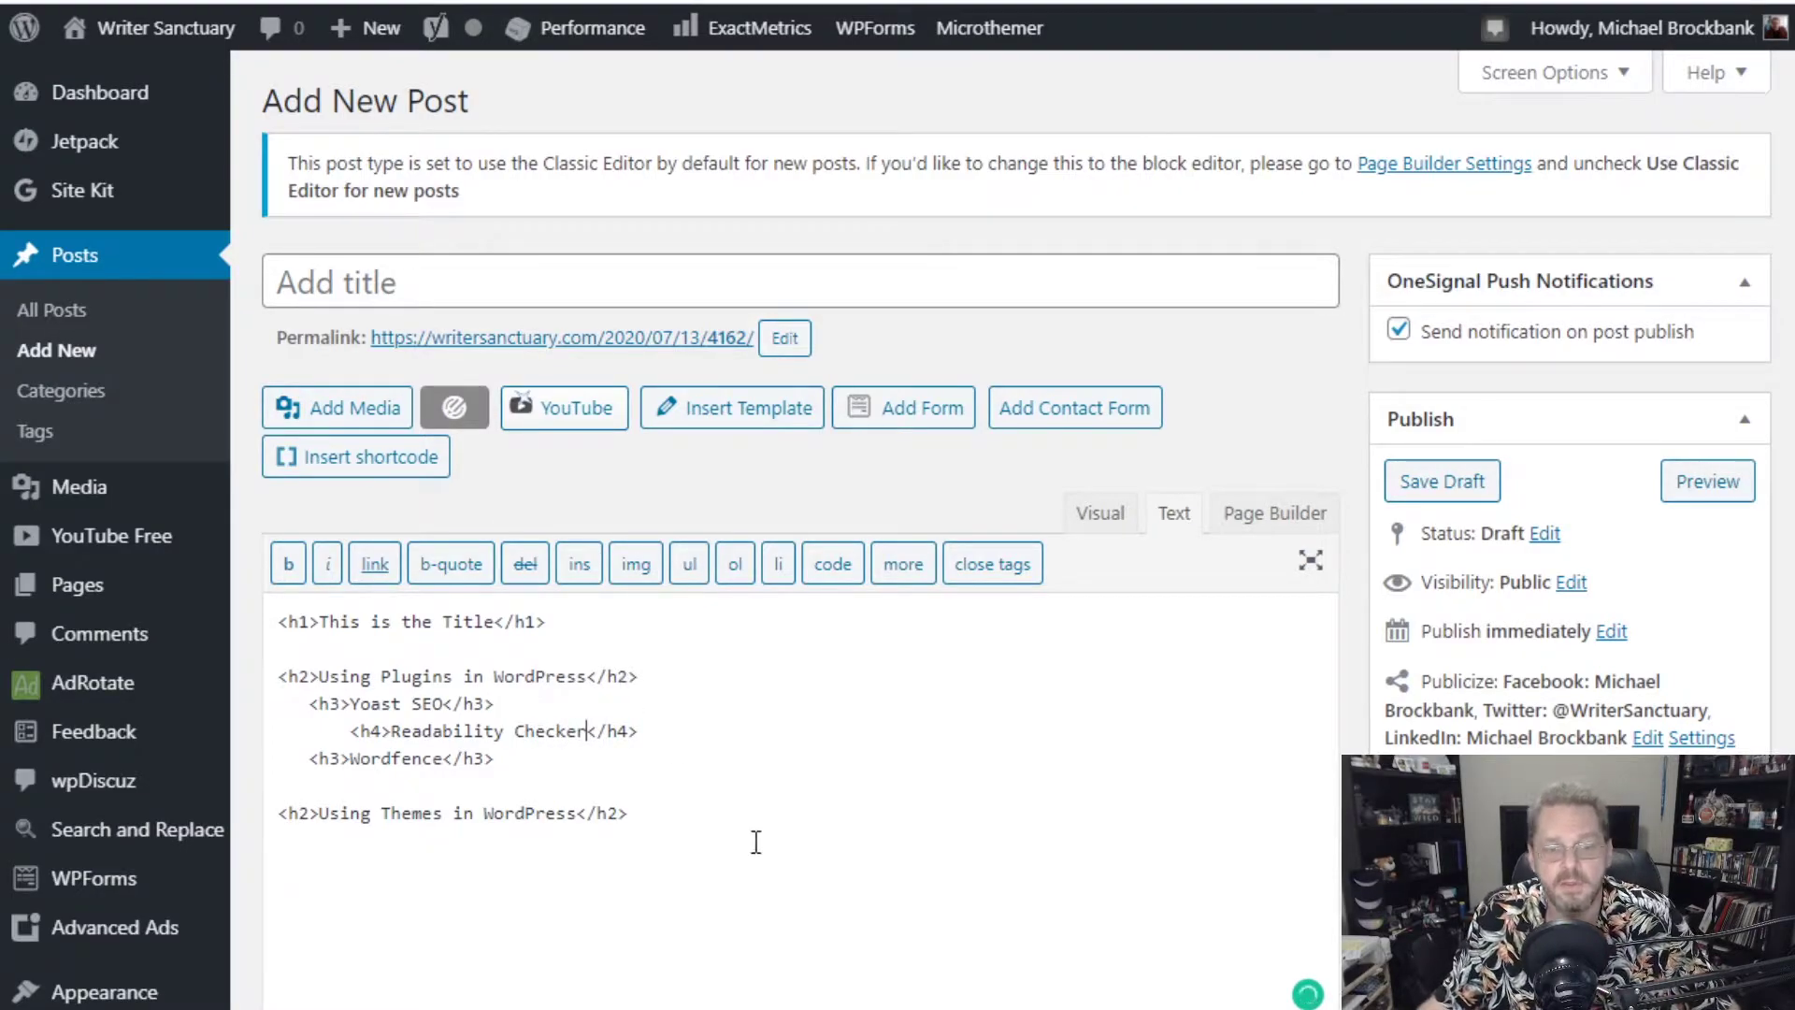
Highlight the Readability Checker, Yoast SEO and Plugins lines, then unindent the Yoast SEO line.
drag(639, 730, 351, 732)
drag(498, 703, 313, 714)
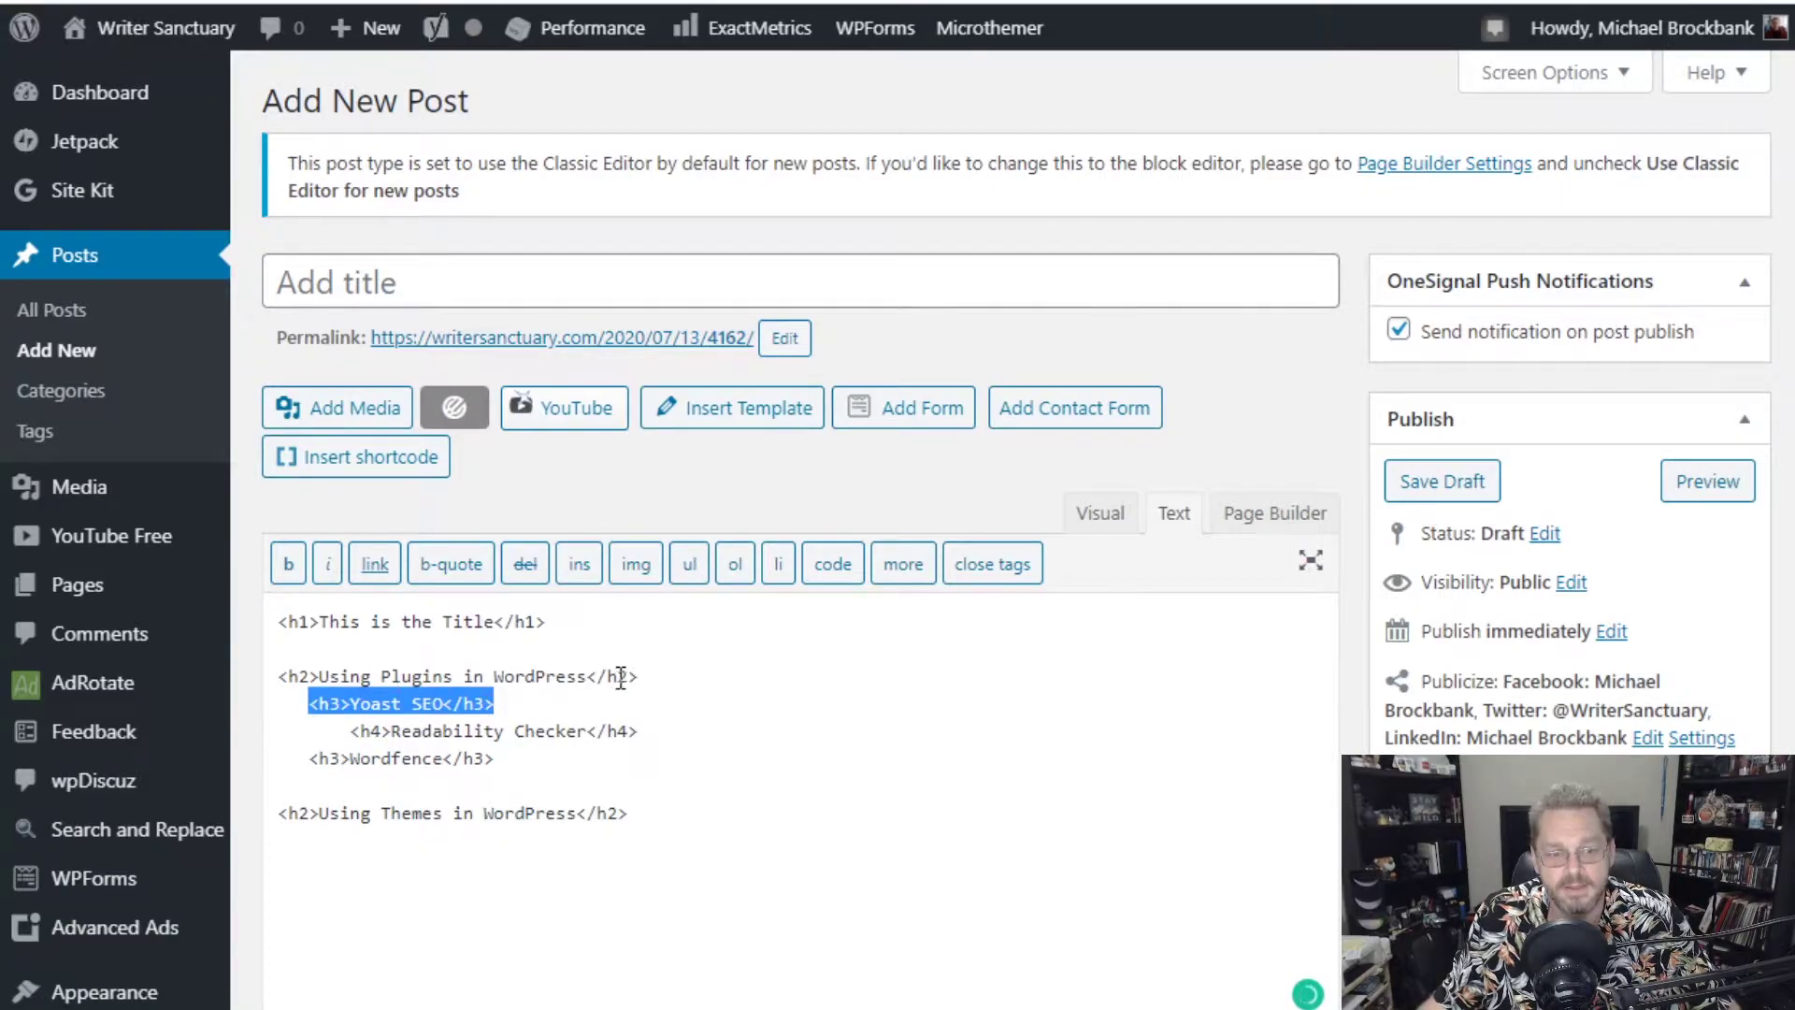
drag(638, 676, 278, 676)
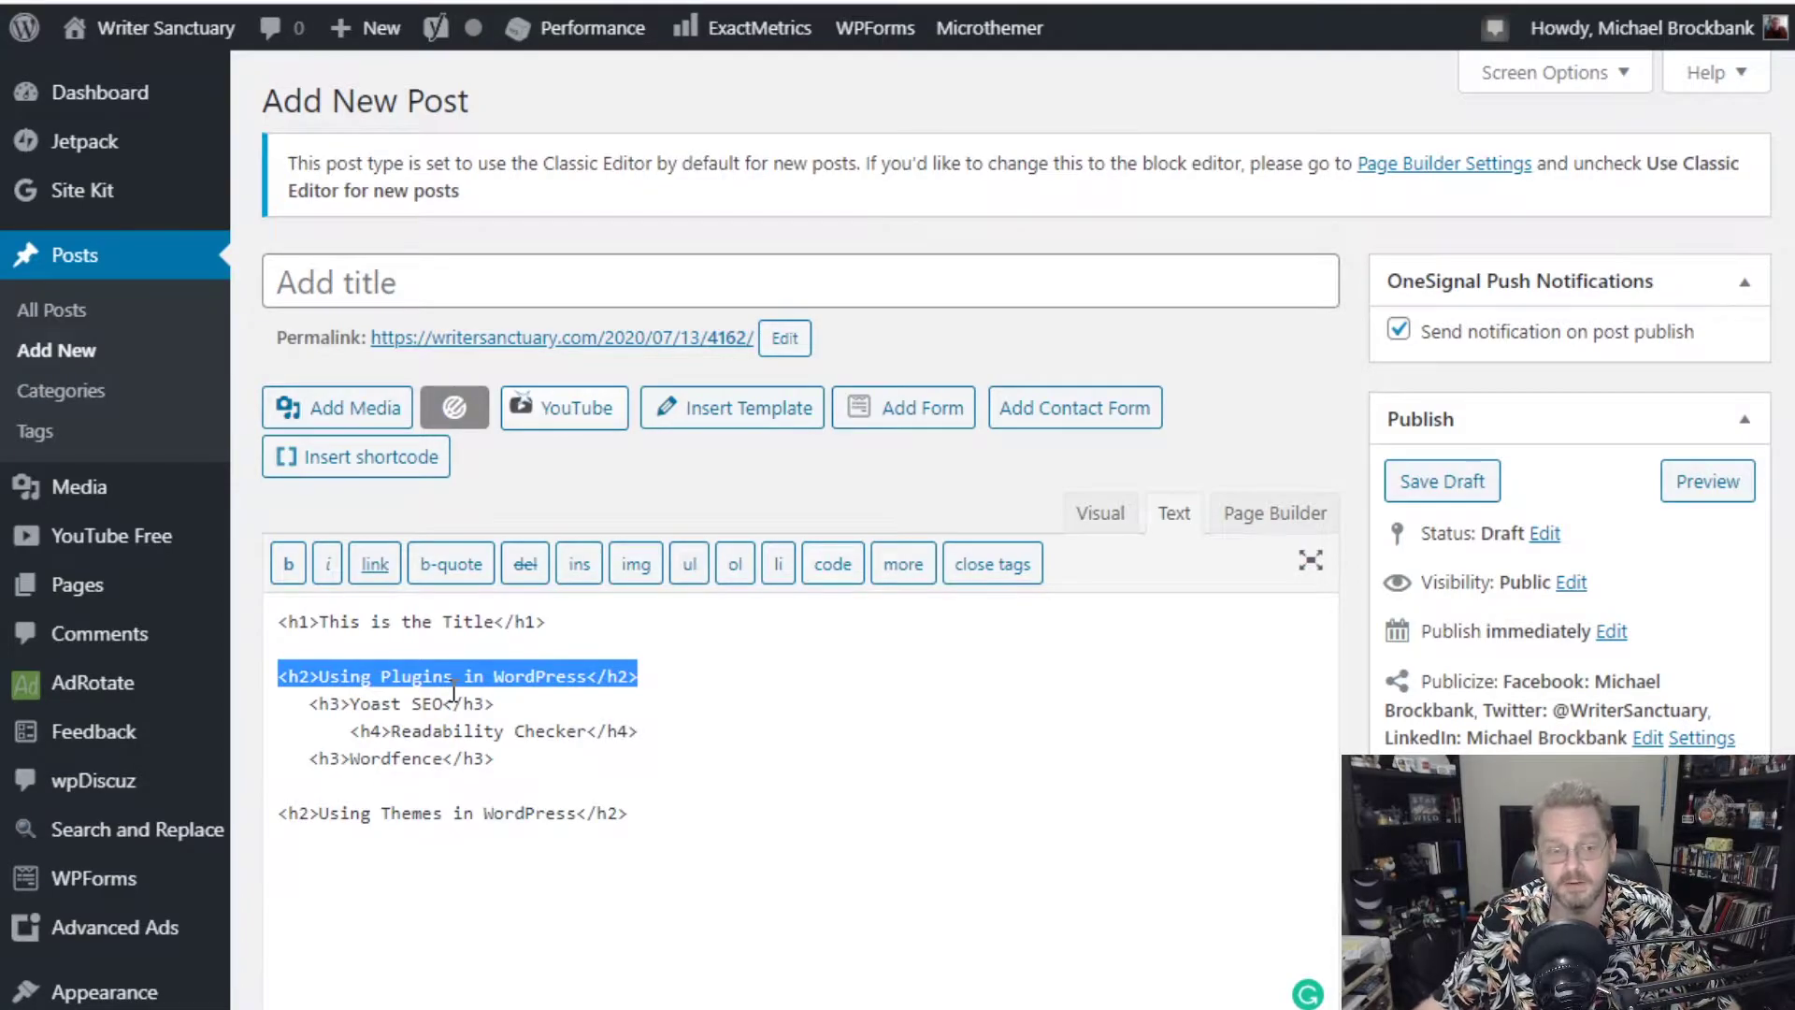
click(353, 728)
click(300, 703)
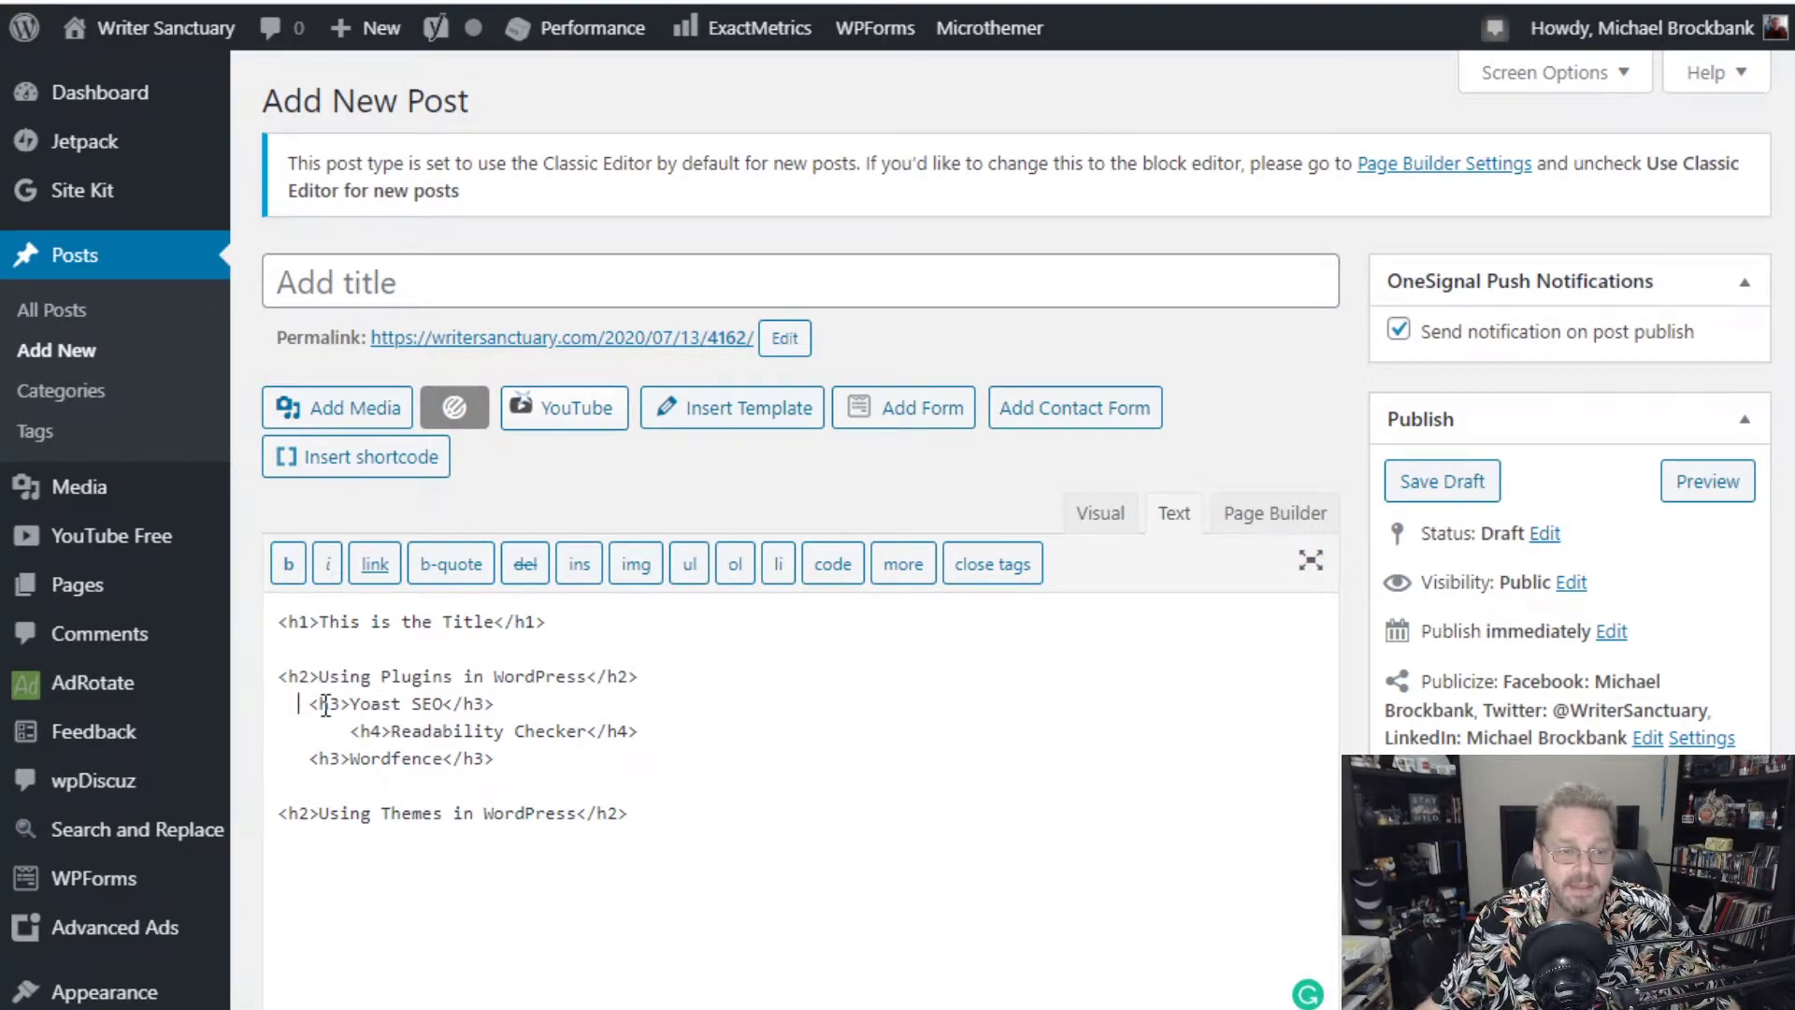
key(Right)
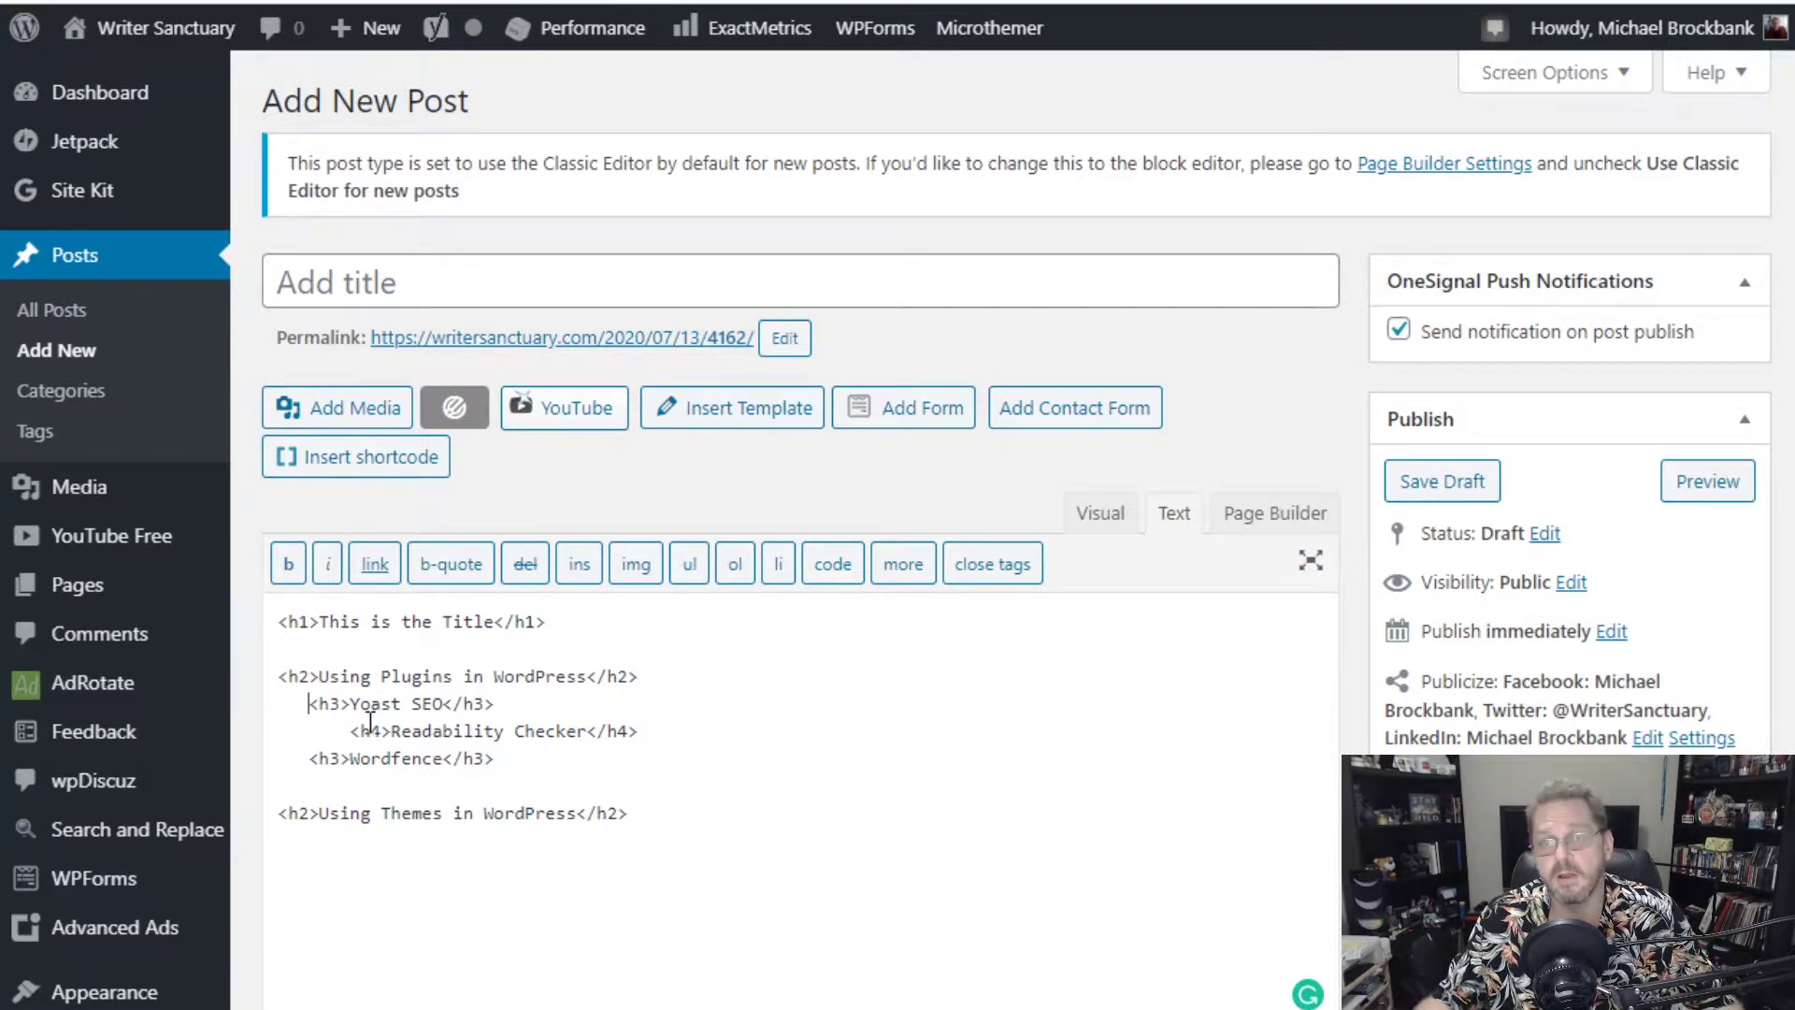
key(BackSpace)
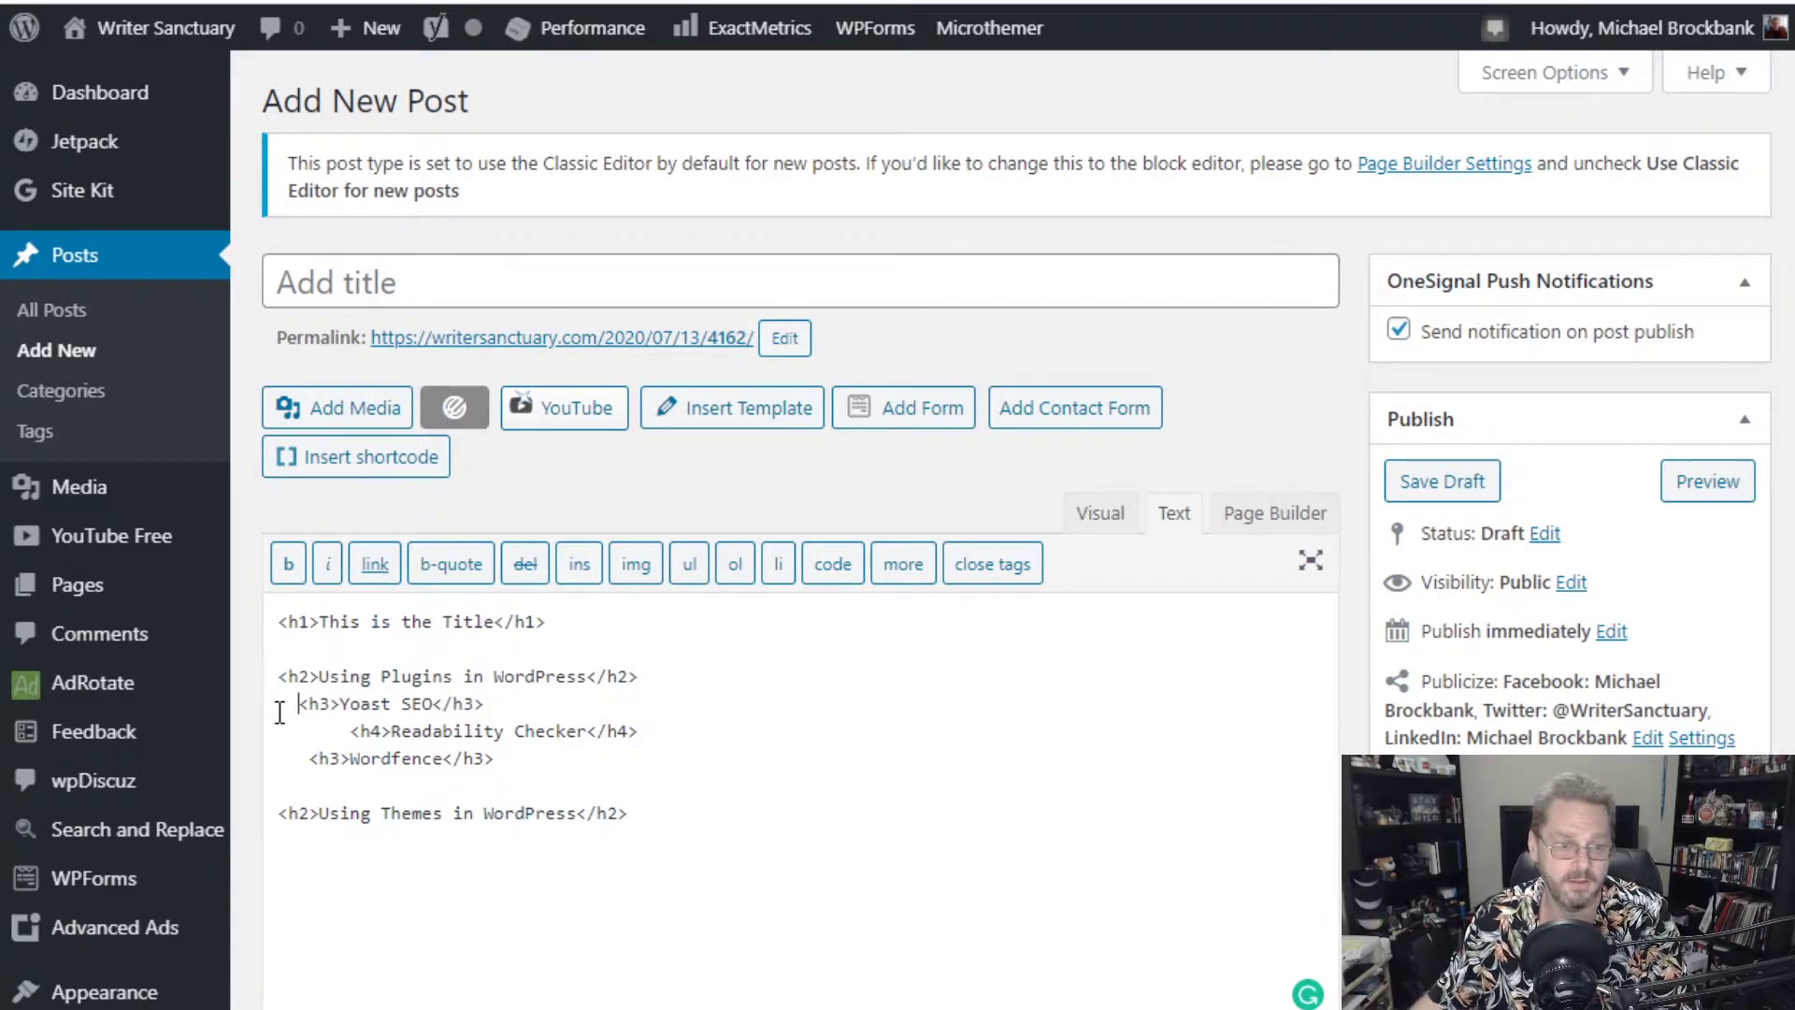
key(BackSpace)
key(BackSpace)
Make the Readability Checker and Wordfence lines flush left.
click(349, 731)
key(BackSpace)
key(BackSpace)
key(BackSpace)
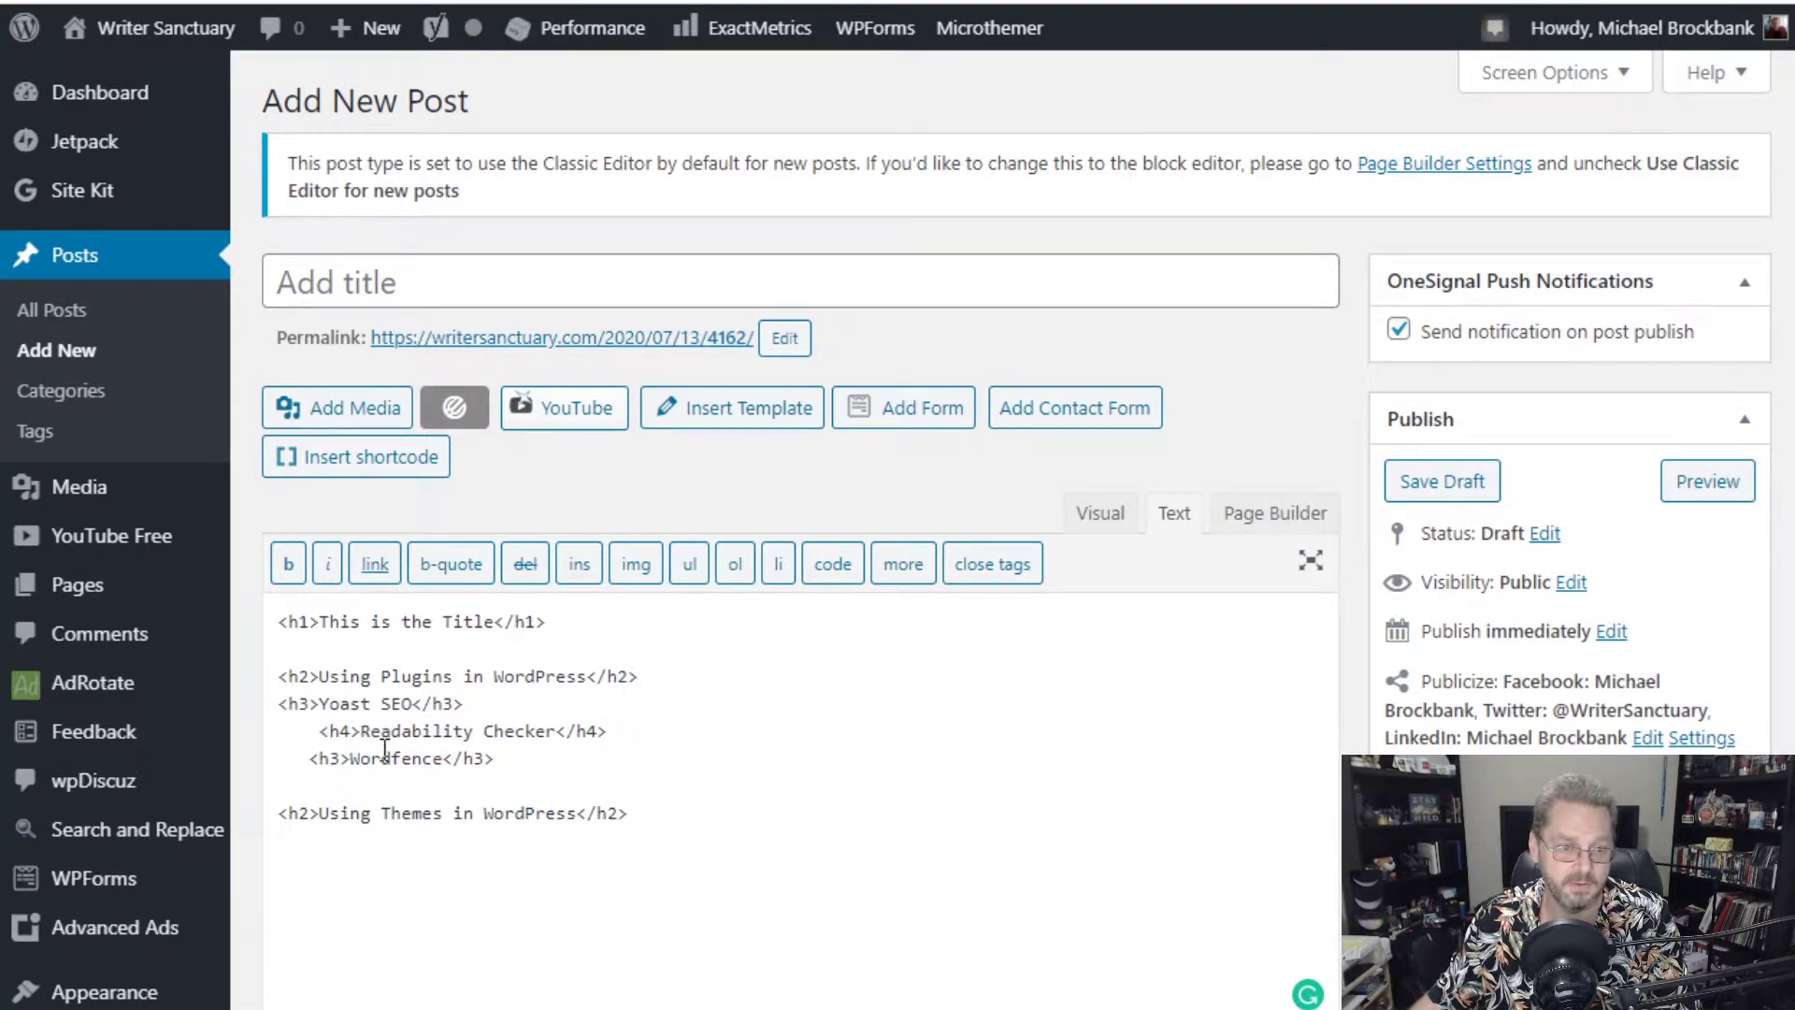
key(BackSpace)
key(BackSpace)
key(BackSpace)
key(BackSpace)
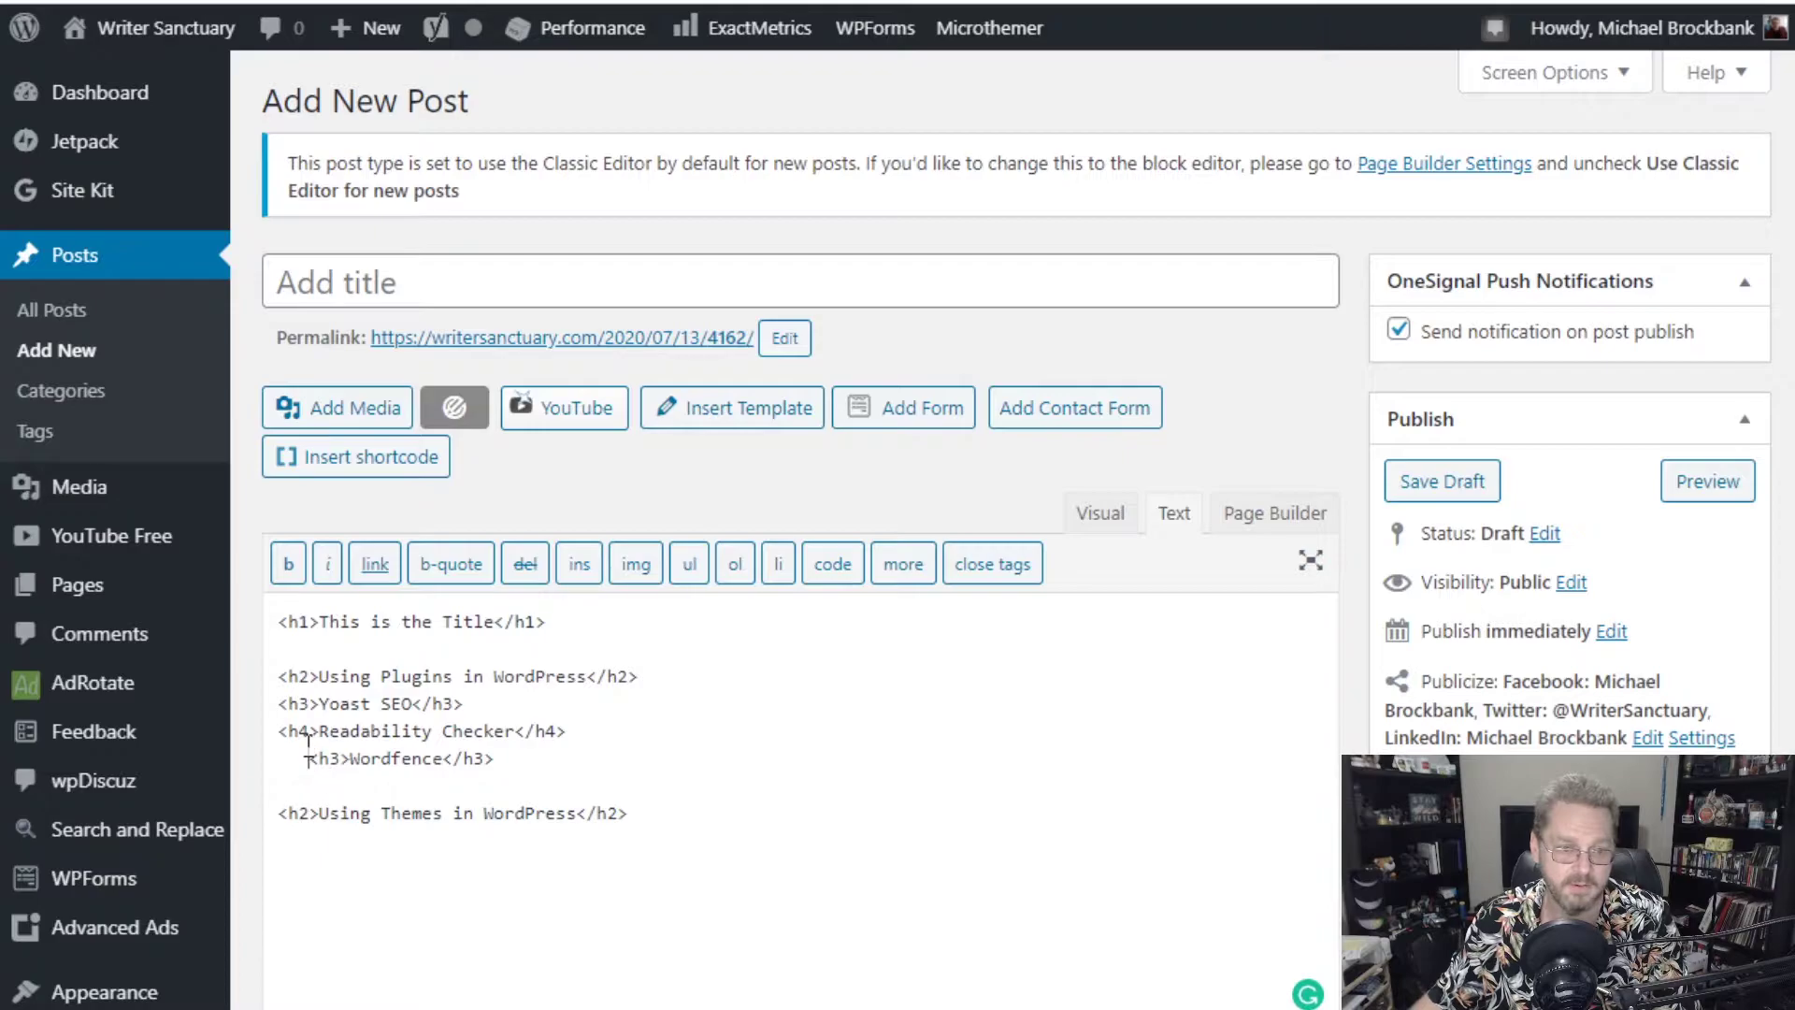
click(307, 758)
key(BackSpace)
key(BackSpace)
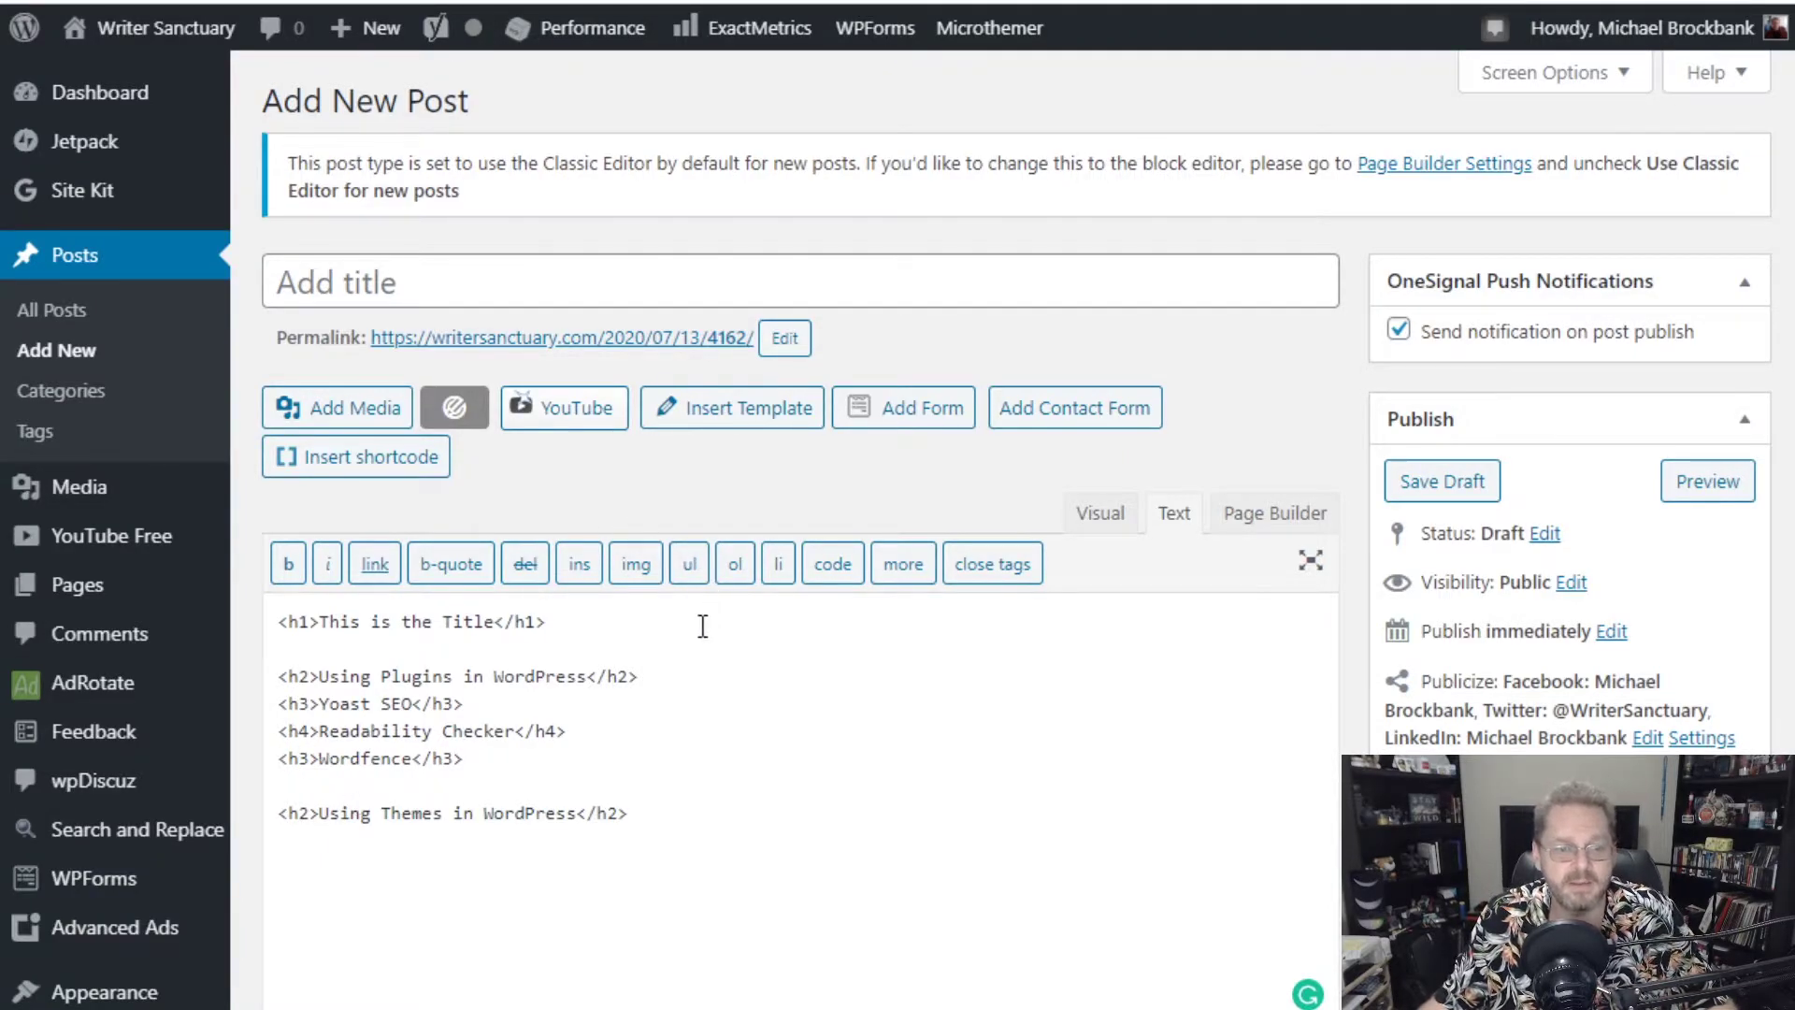
Tidy the blank lines so a blank line separates Readability Checker from Wordfence.
click(682, 677)
key(Return)
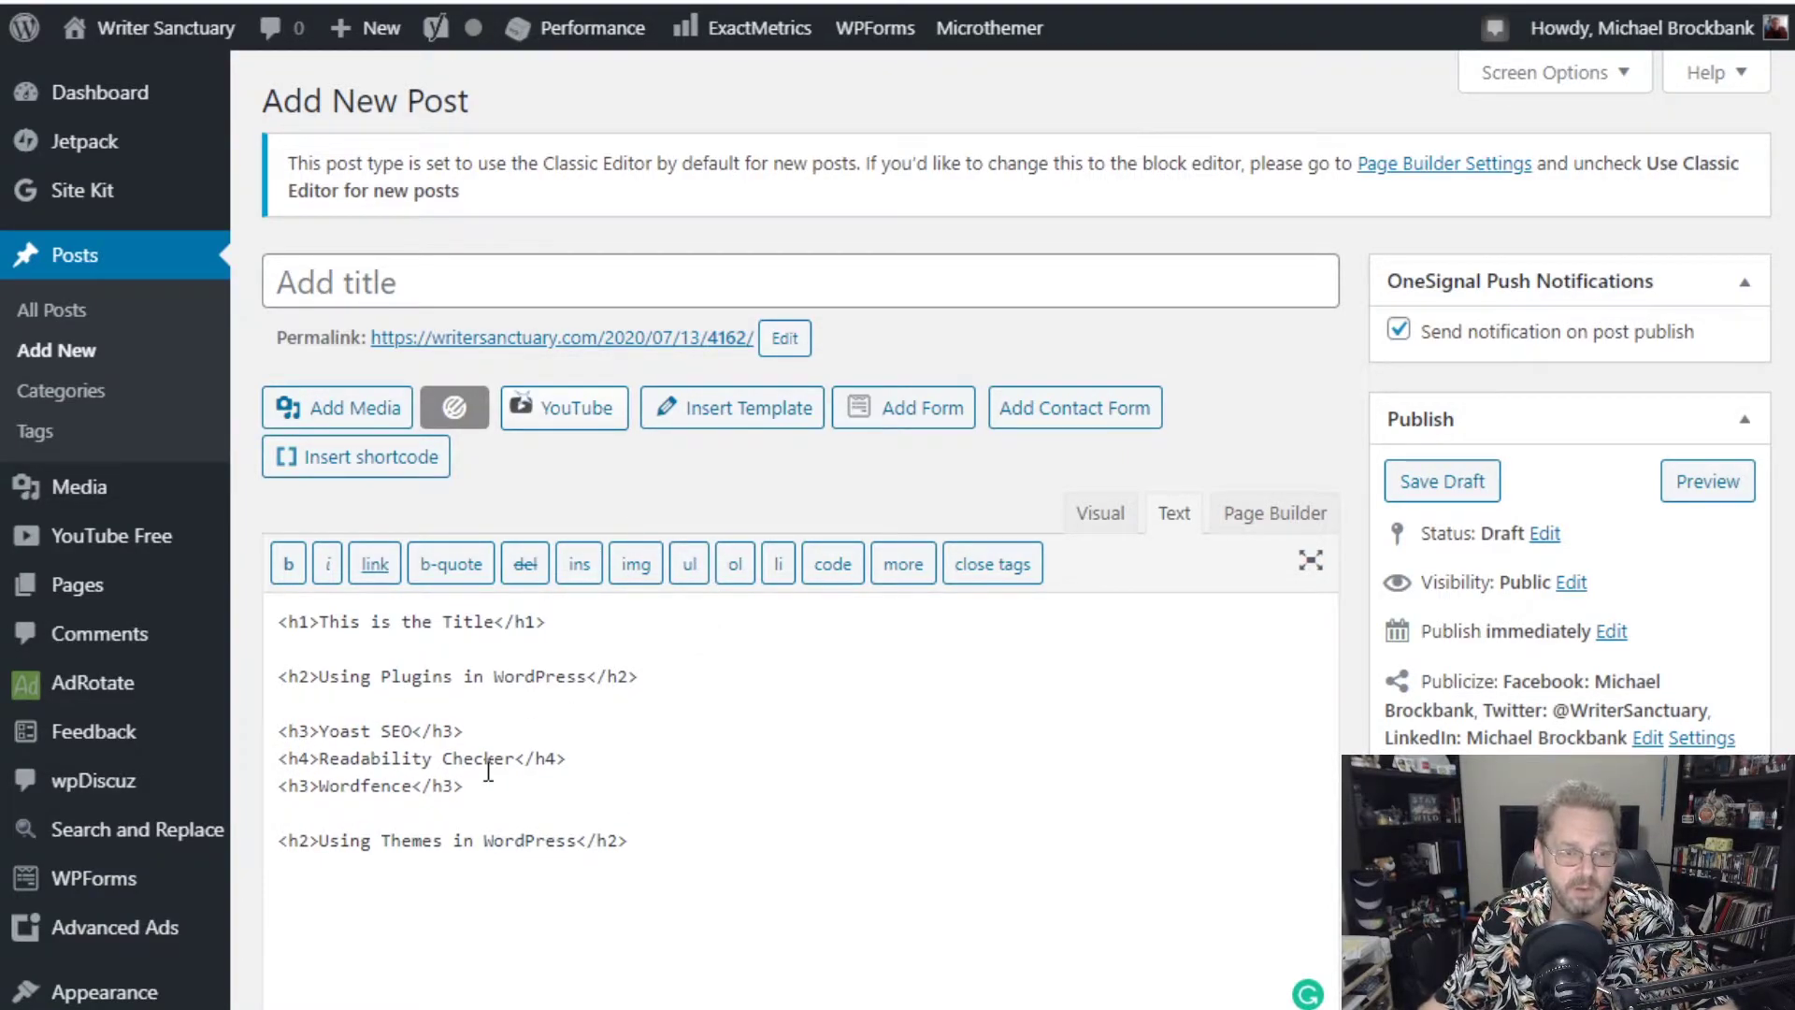
click(622, 761)
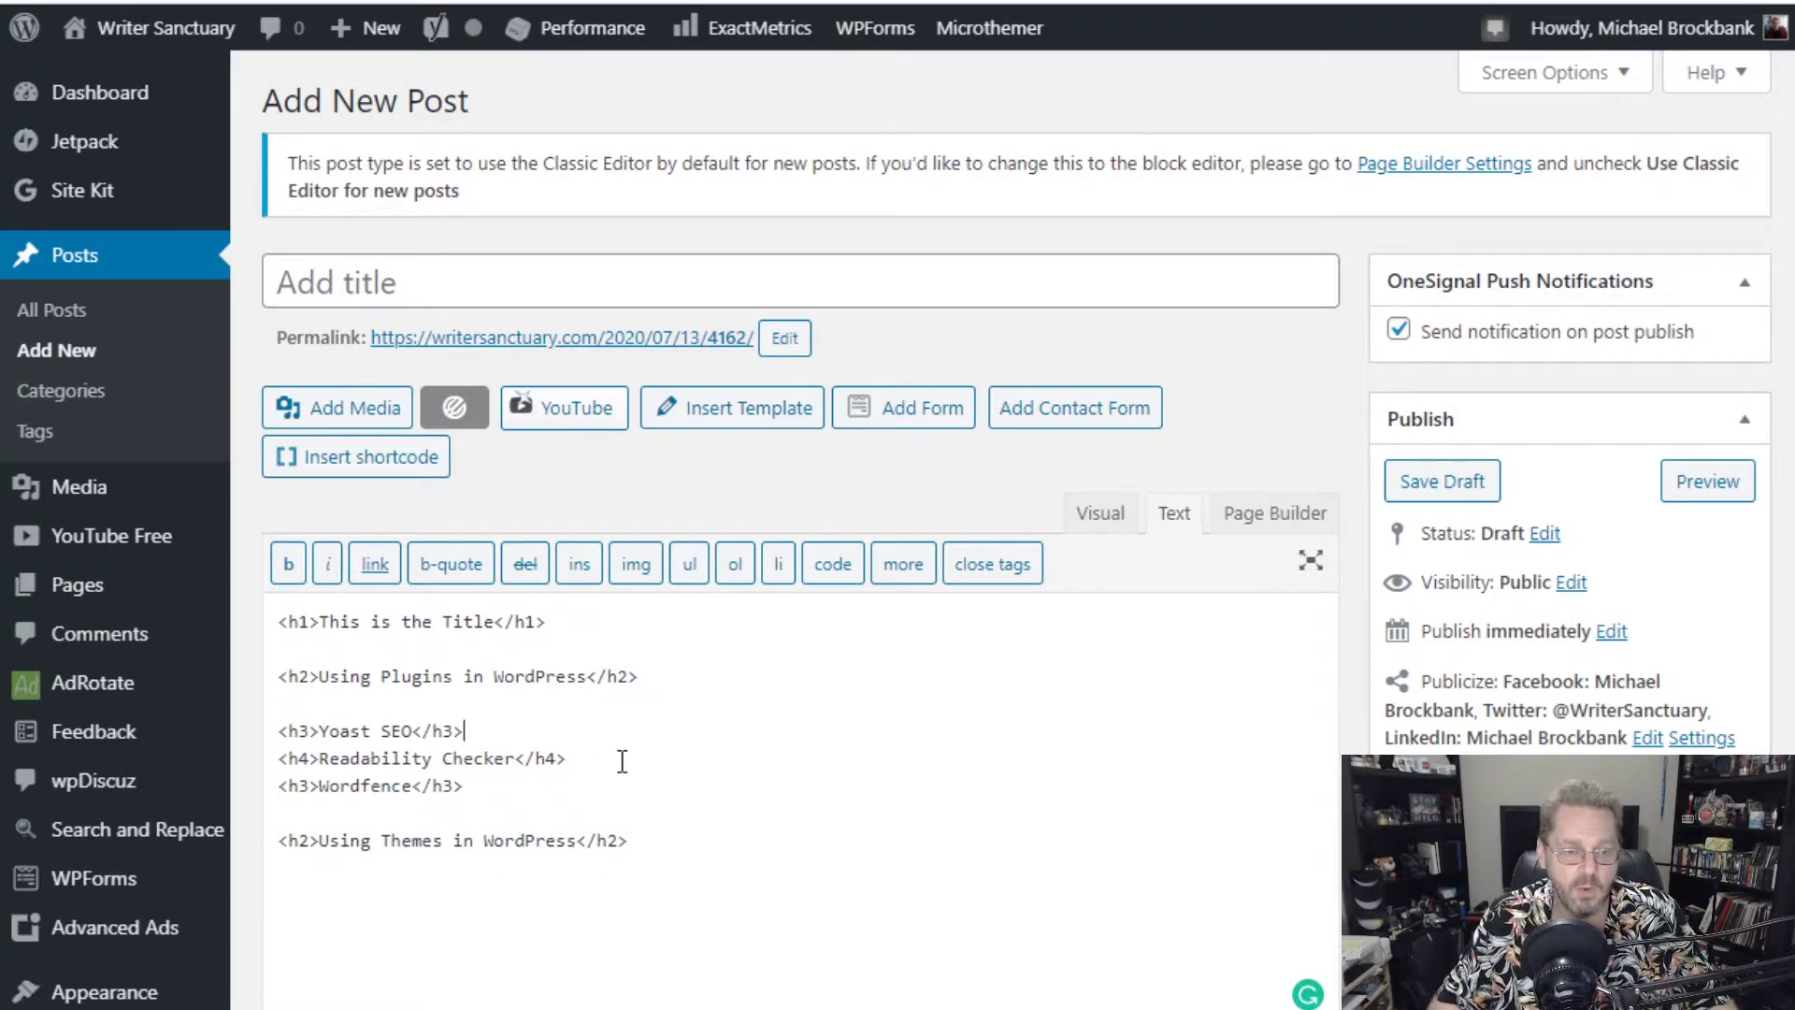
key(Delete)
key(Return)
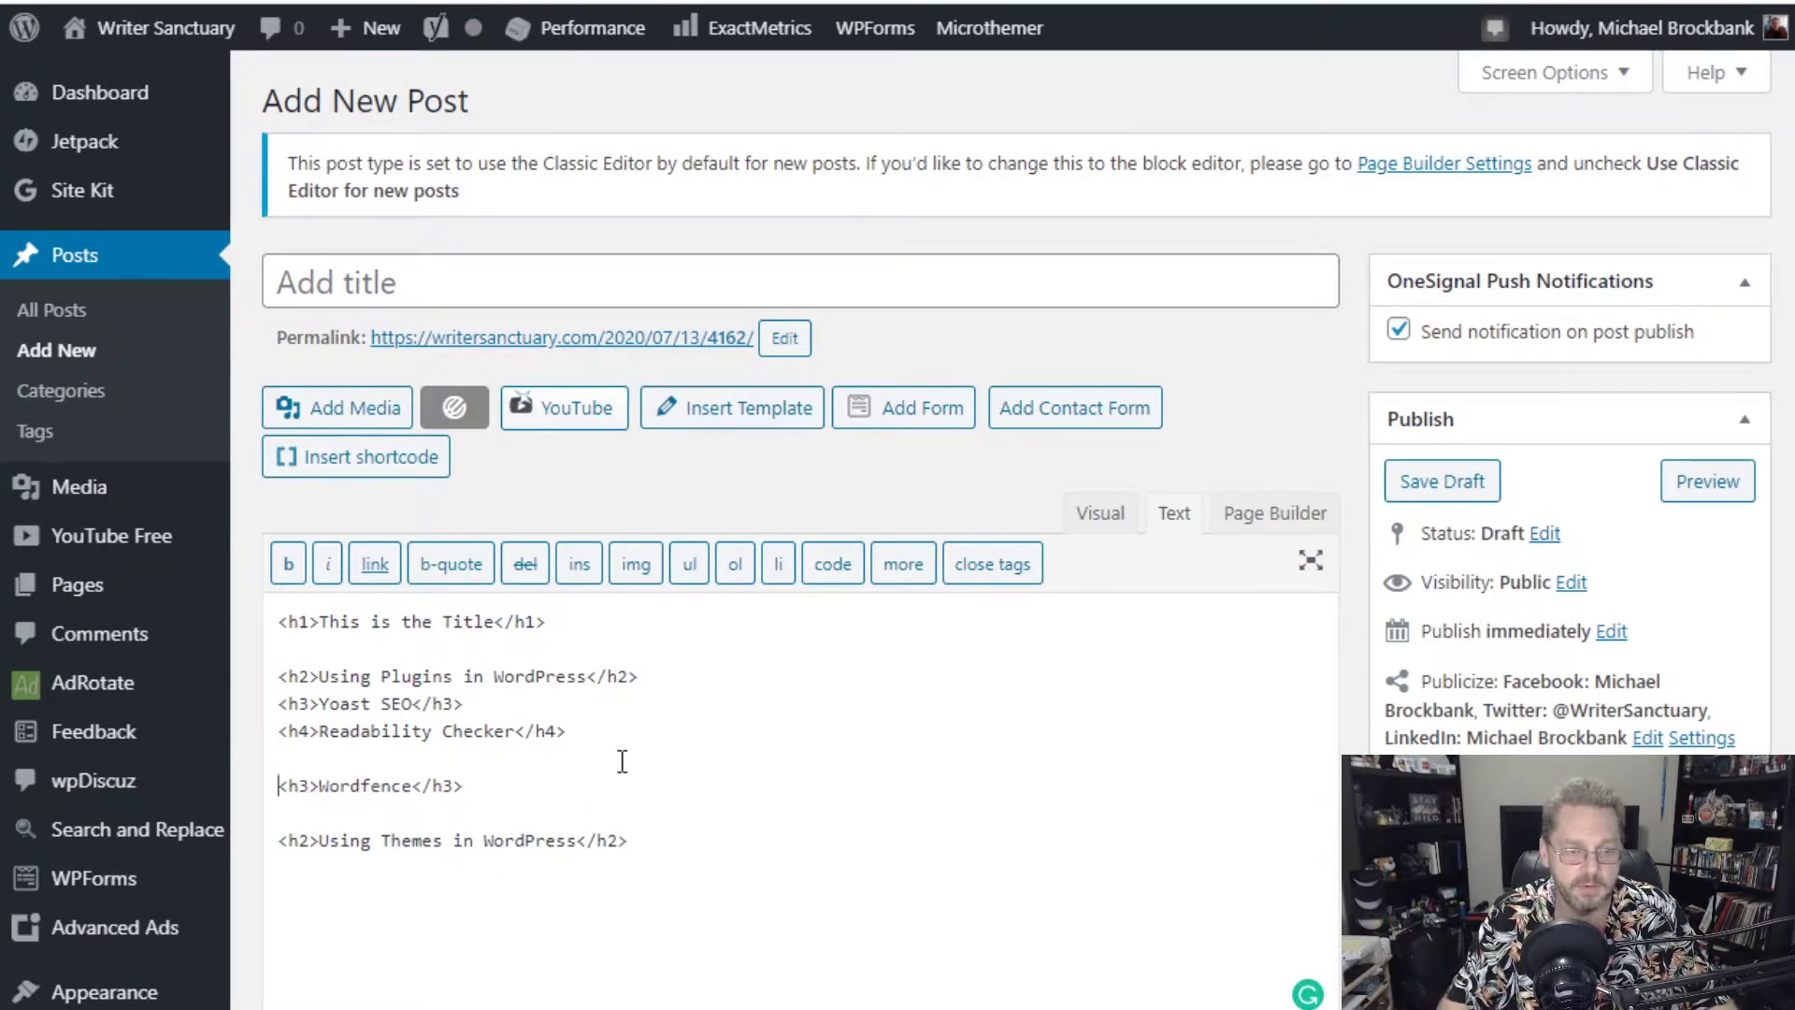
key(Up)
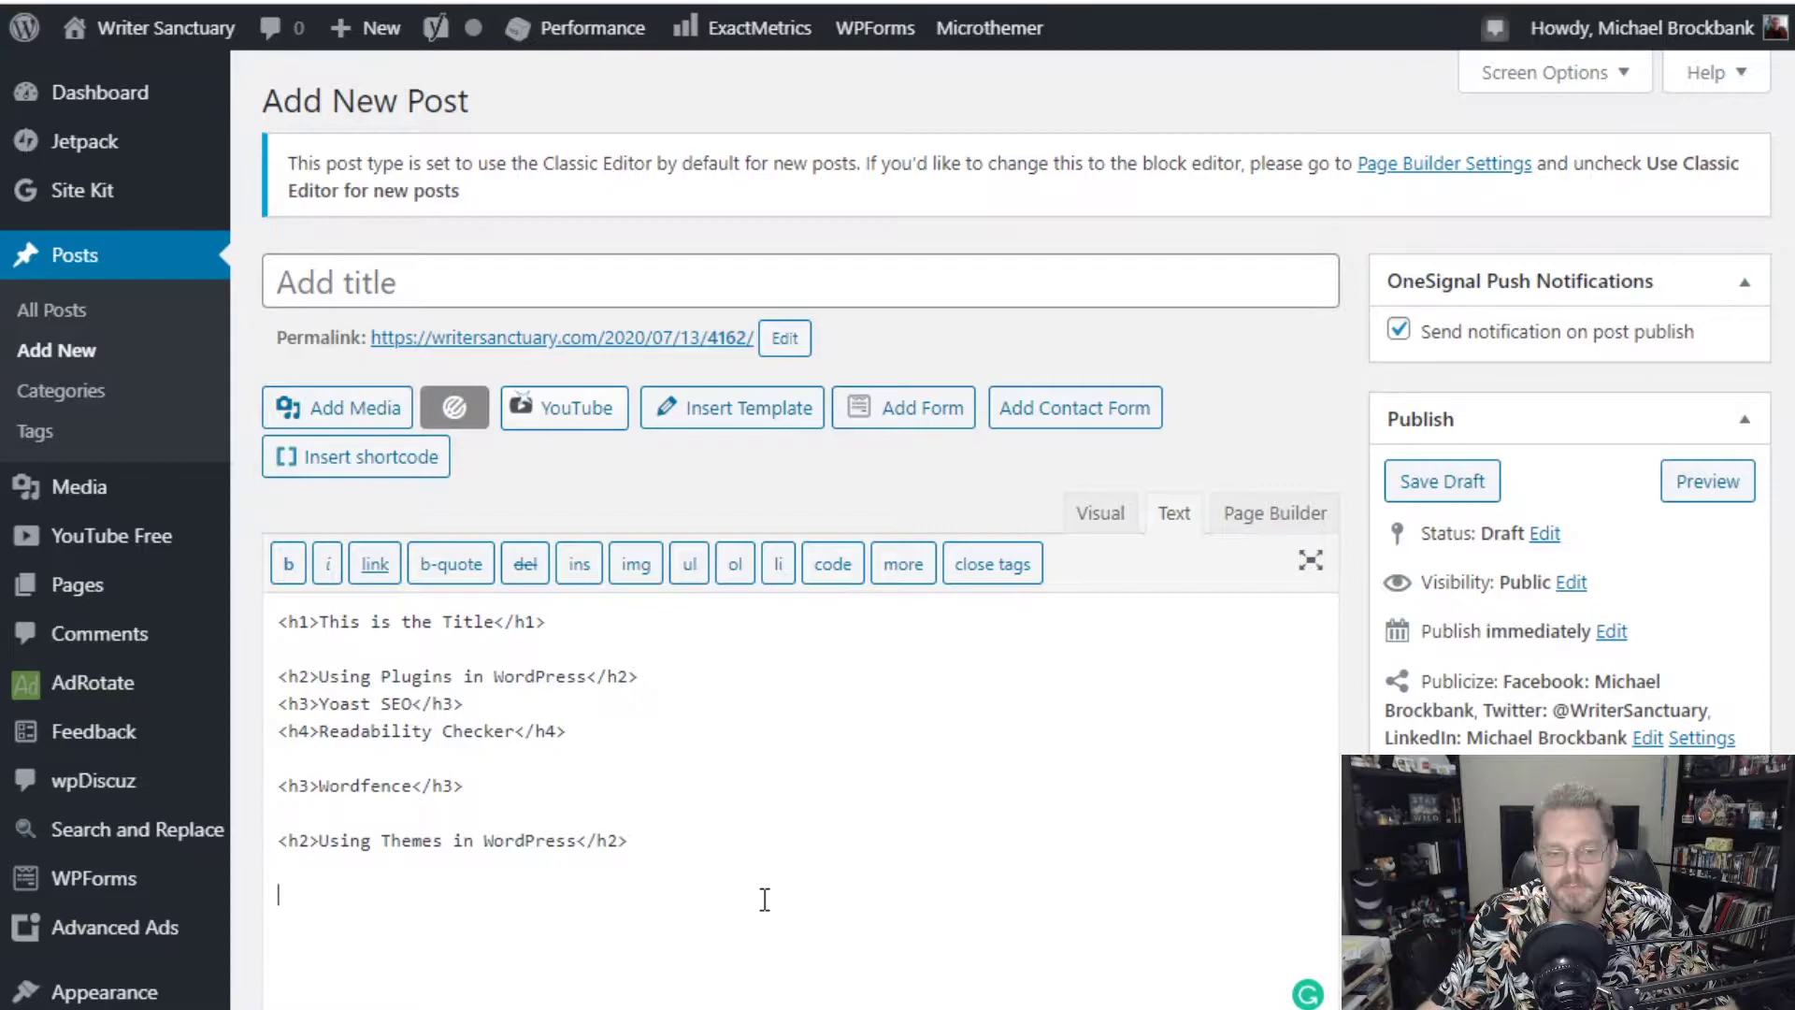
Select all the heading HTML in the Text editor and delete it.
drag(761, 897, 280, 603)
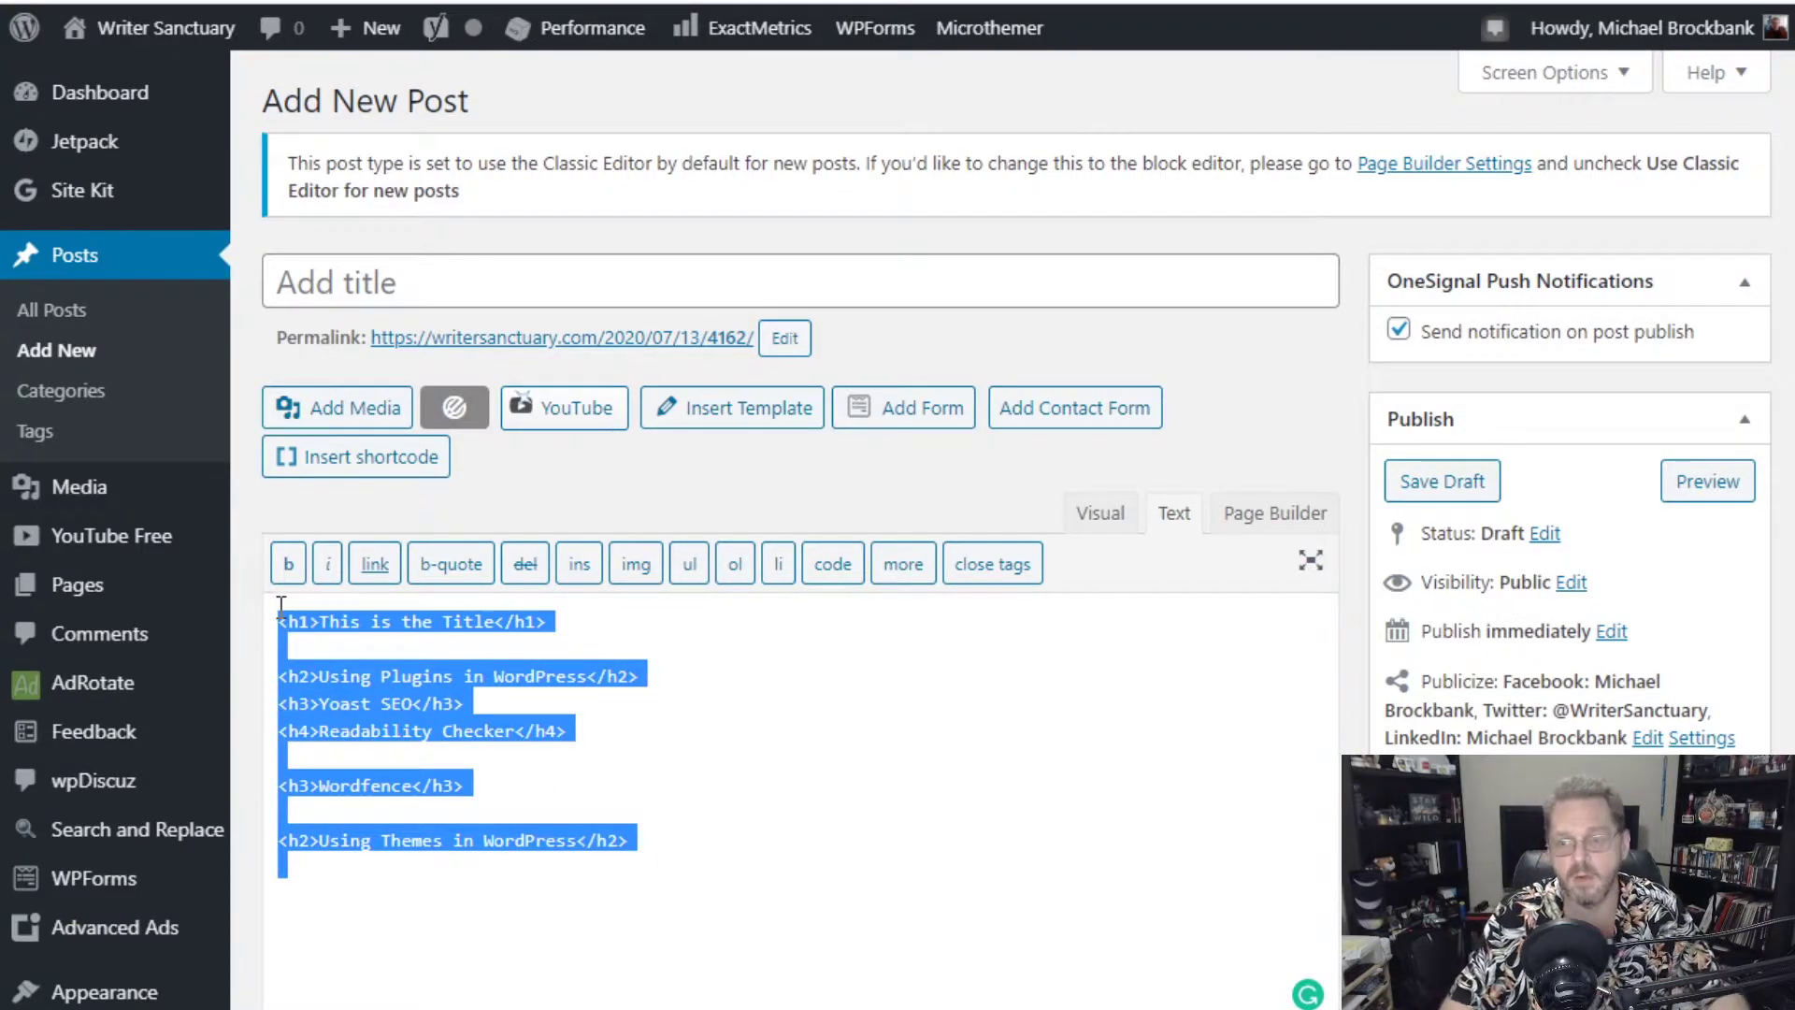
key(BackSpace)
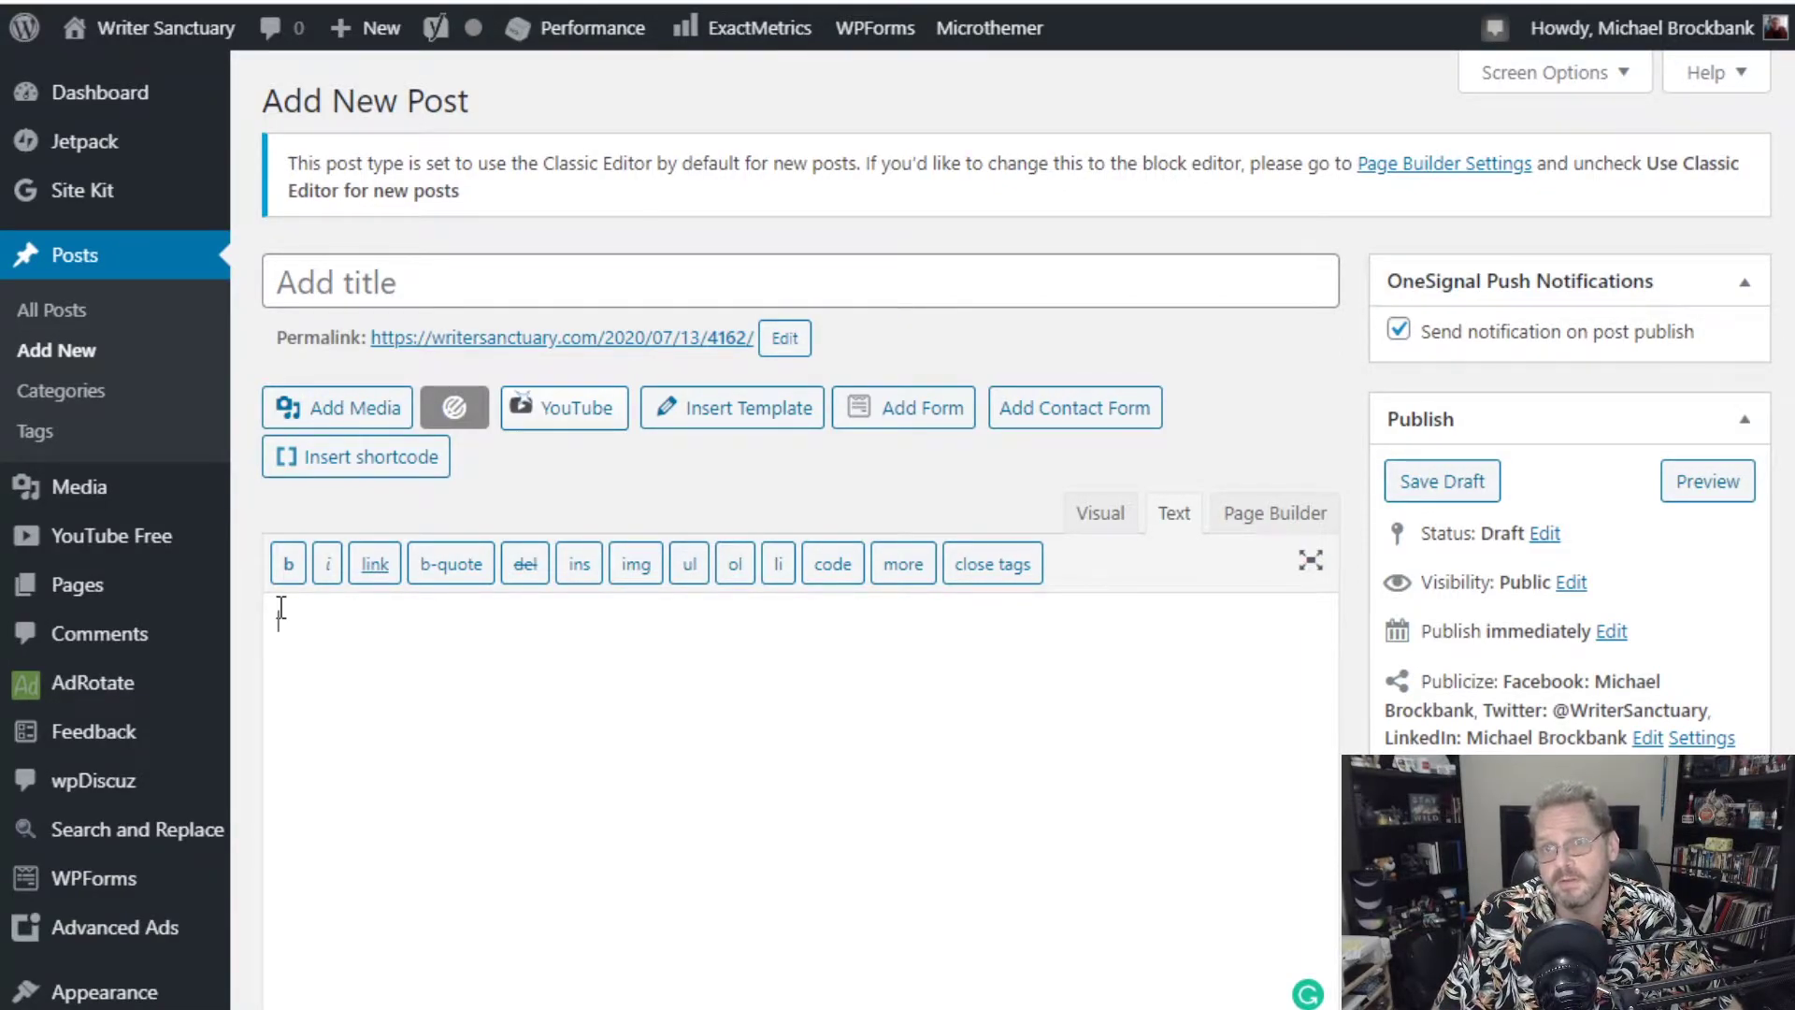
Type <ul></ul> and fix the markup inside into one empty <li></li> item.
text(<)
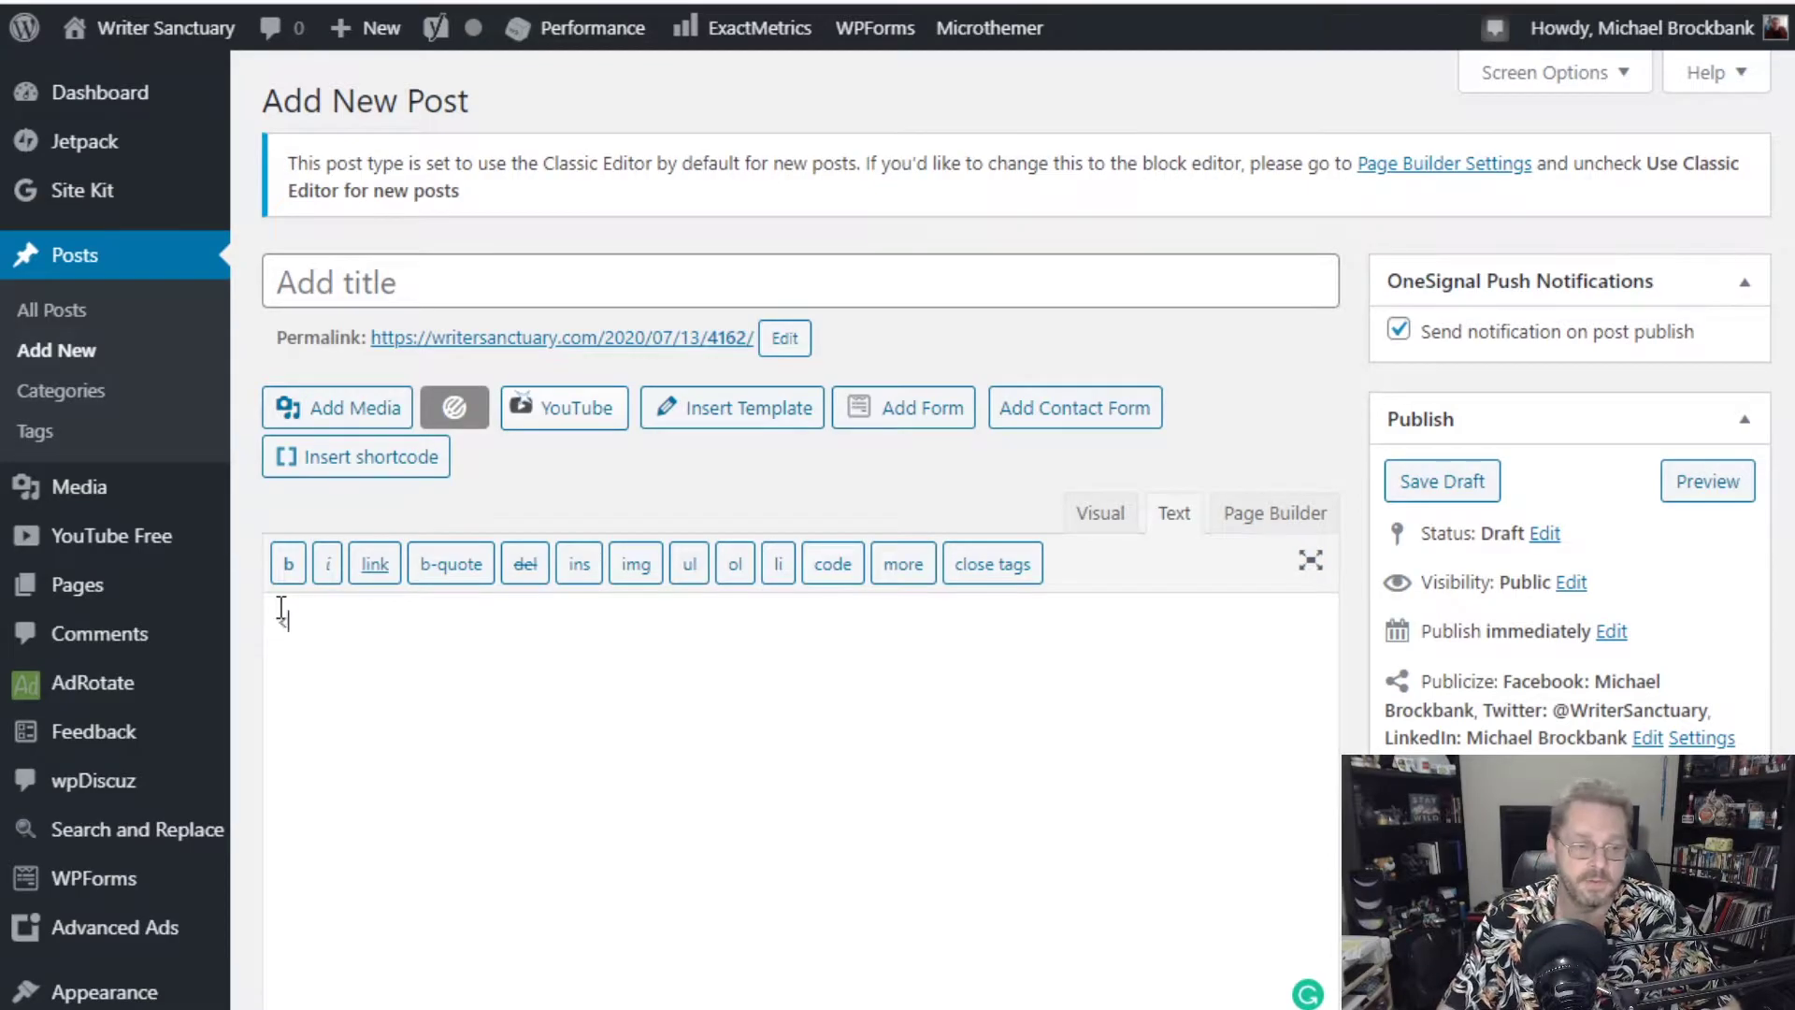
text(ul>)
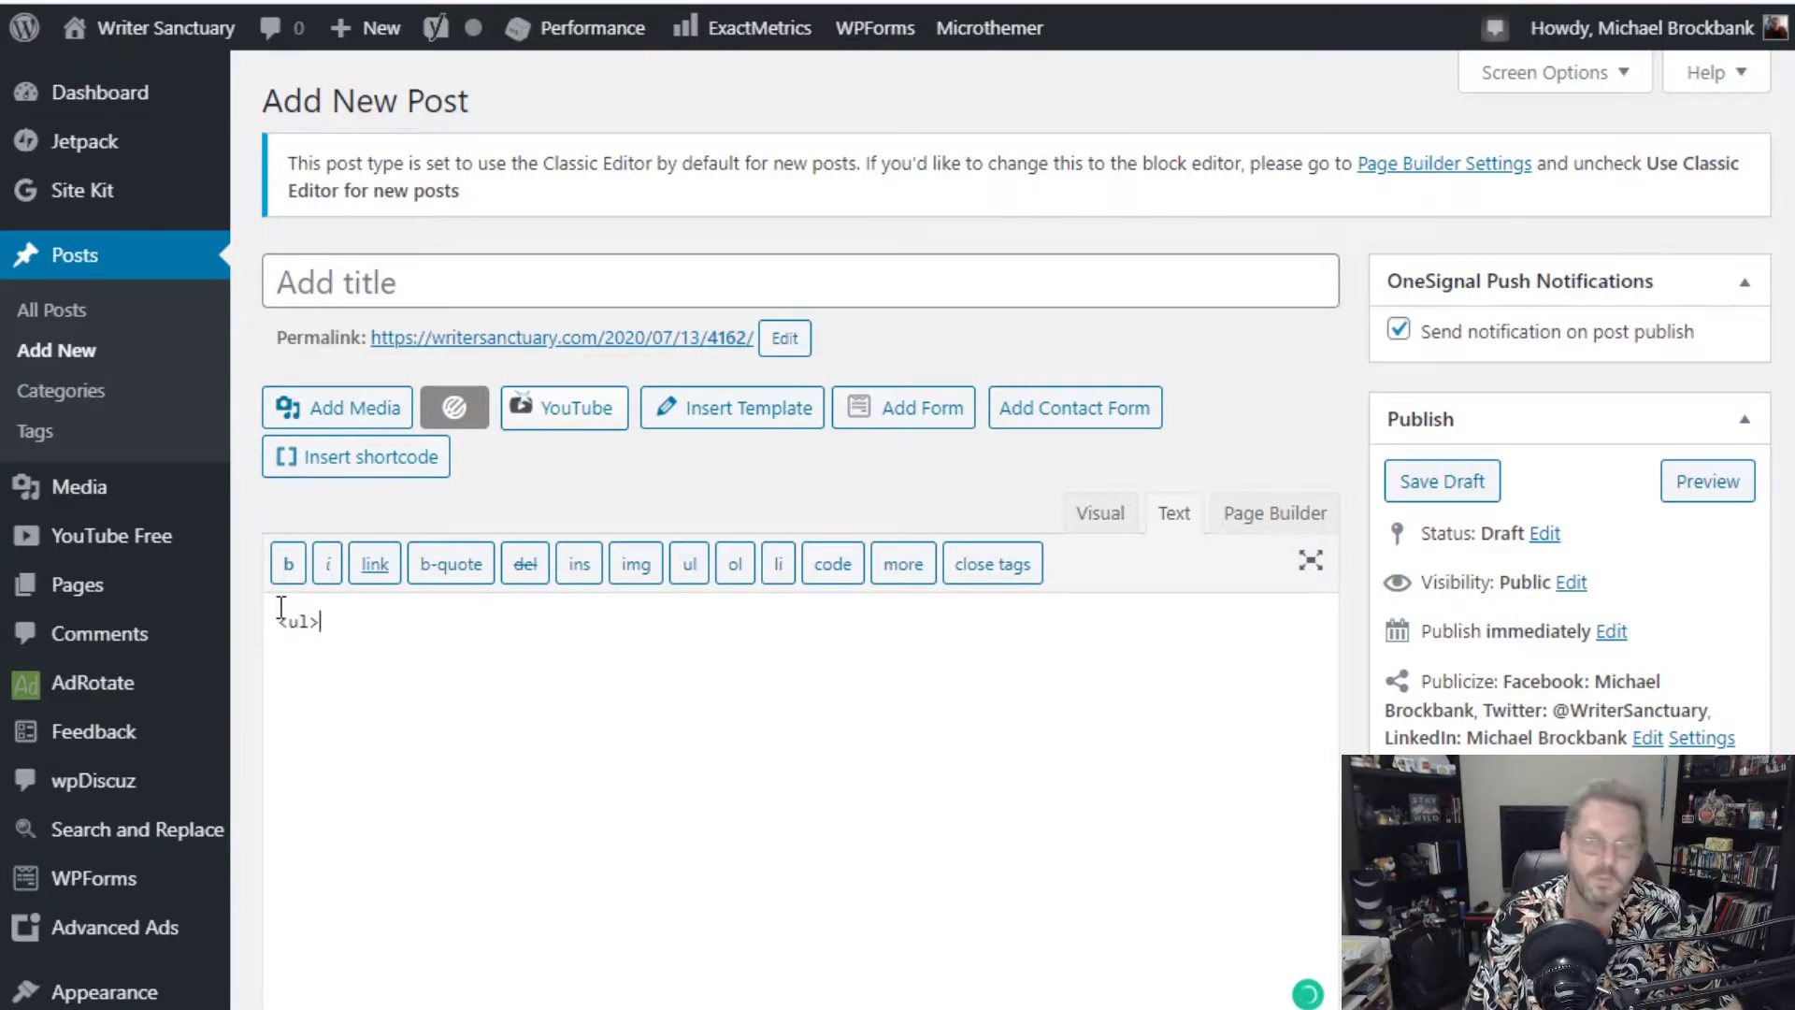
text(</)
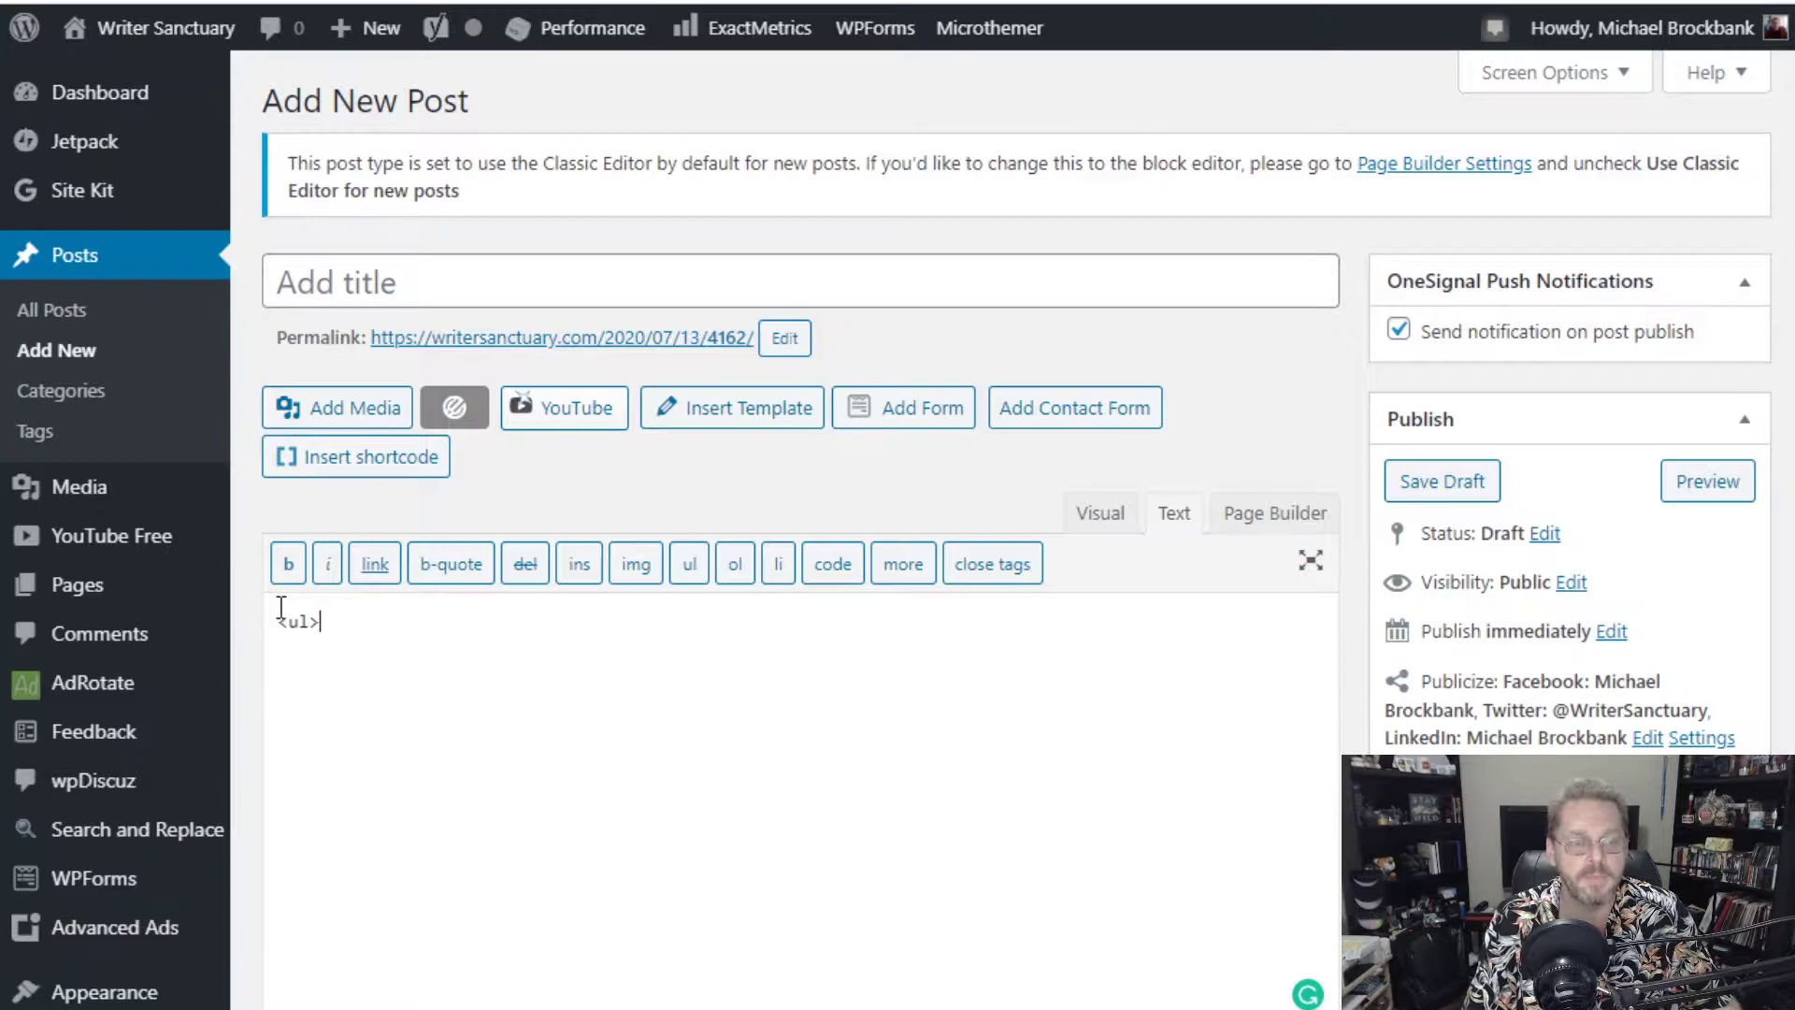
text(ul>)
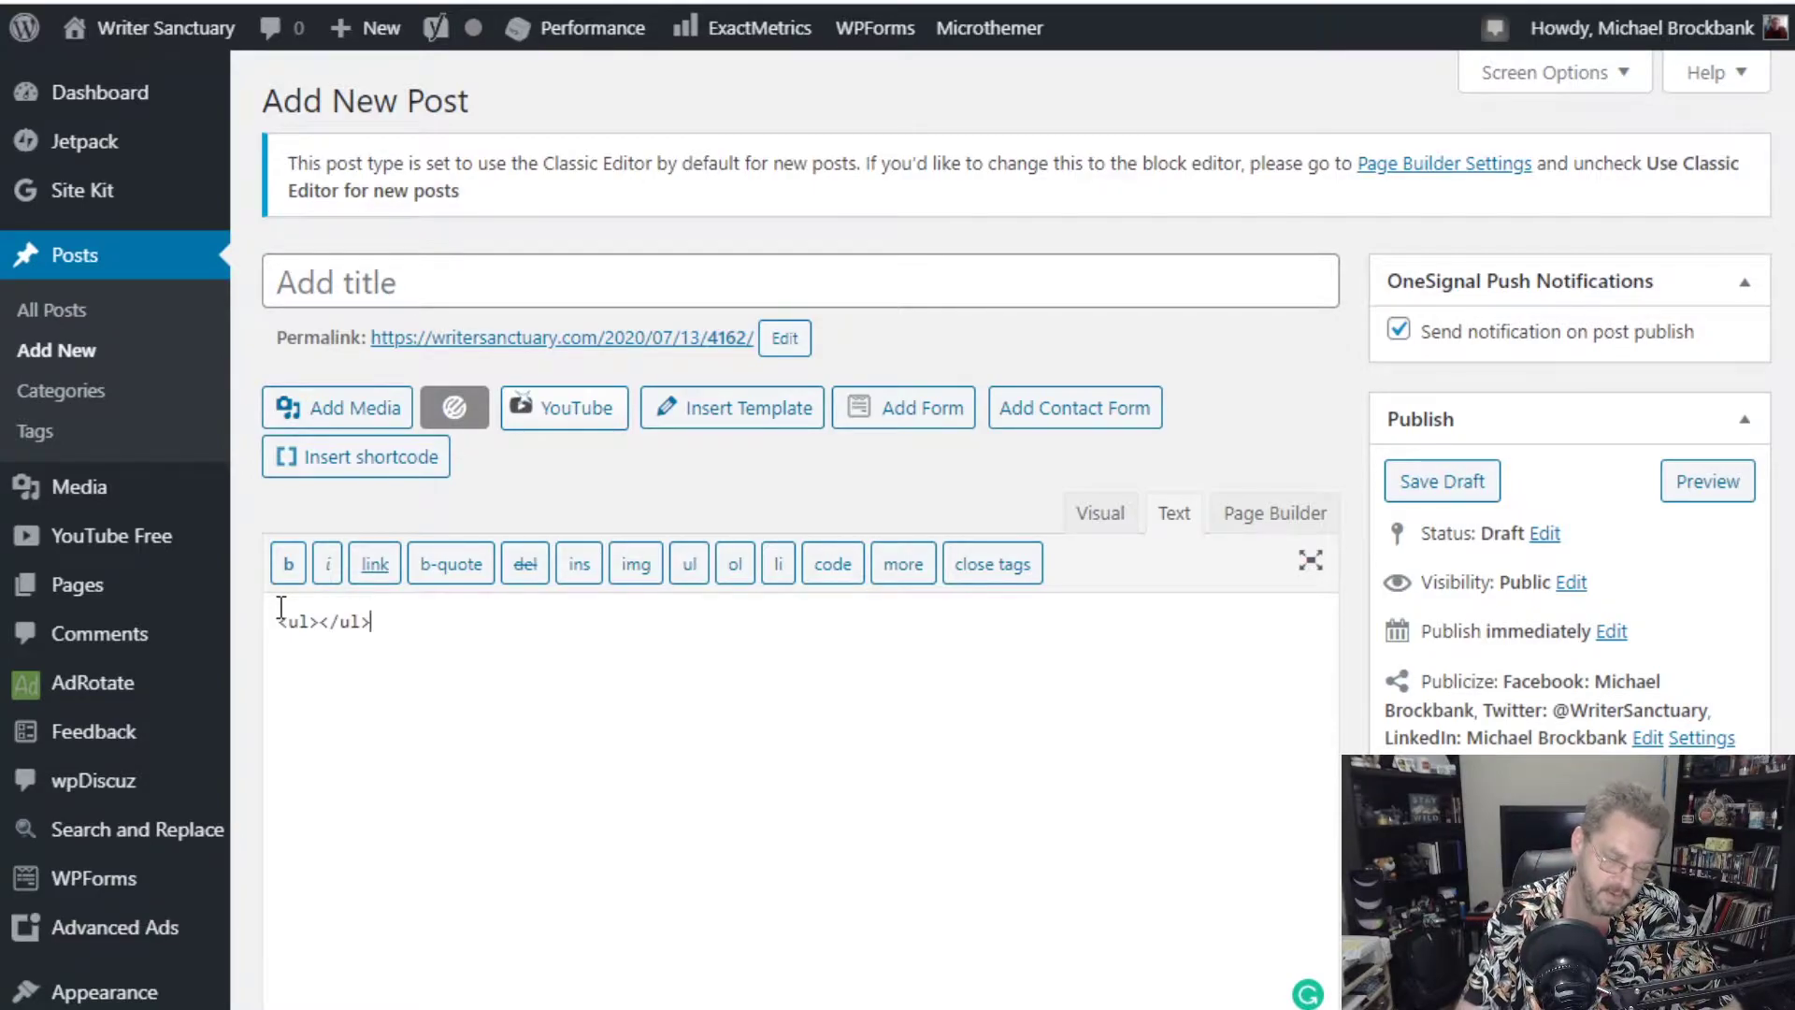
key(Left)
key(Left)
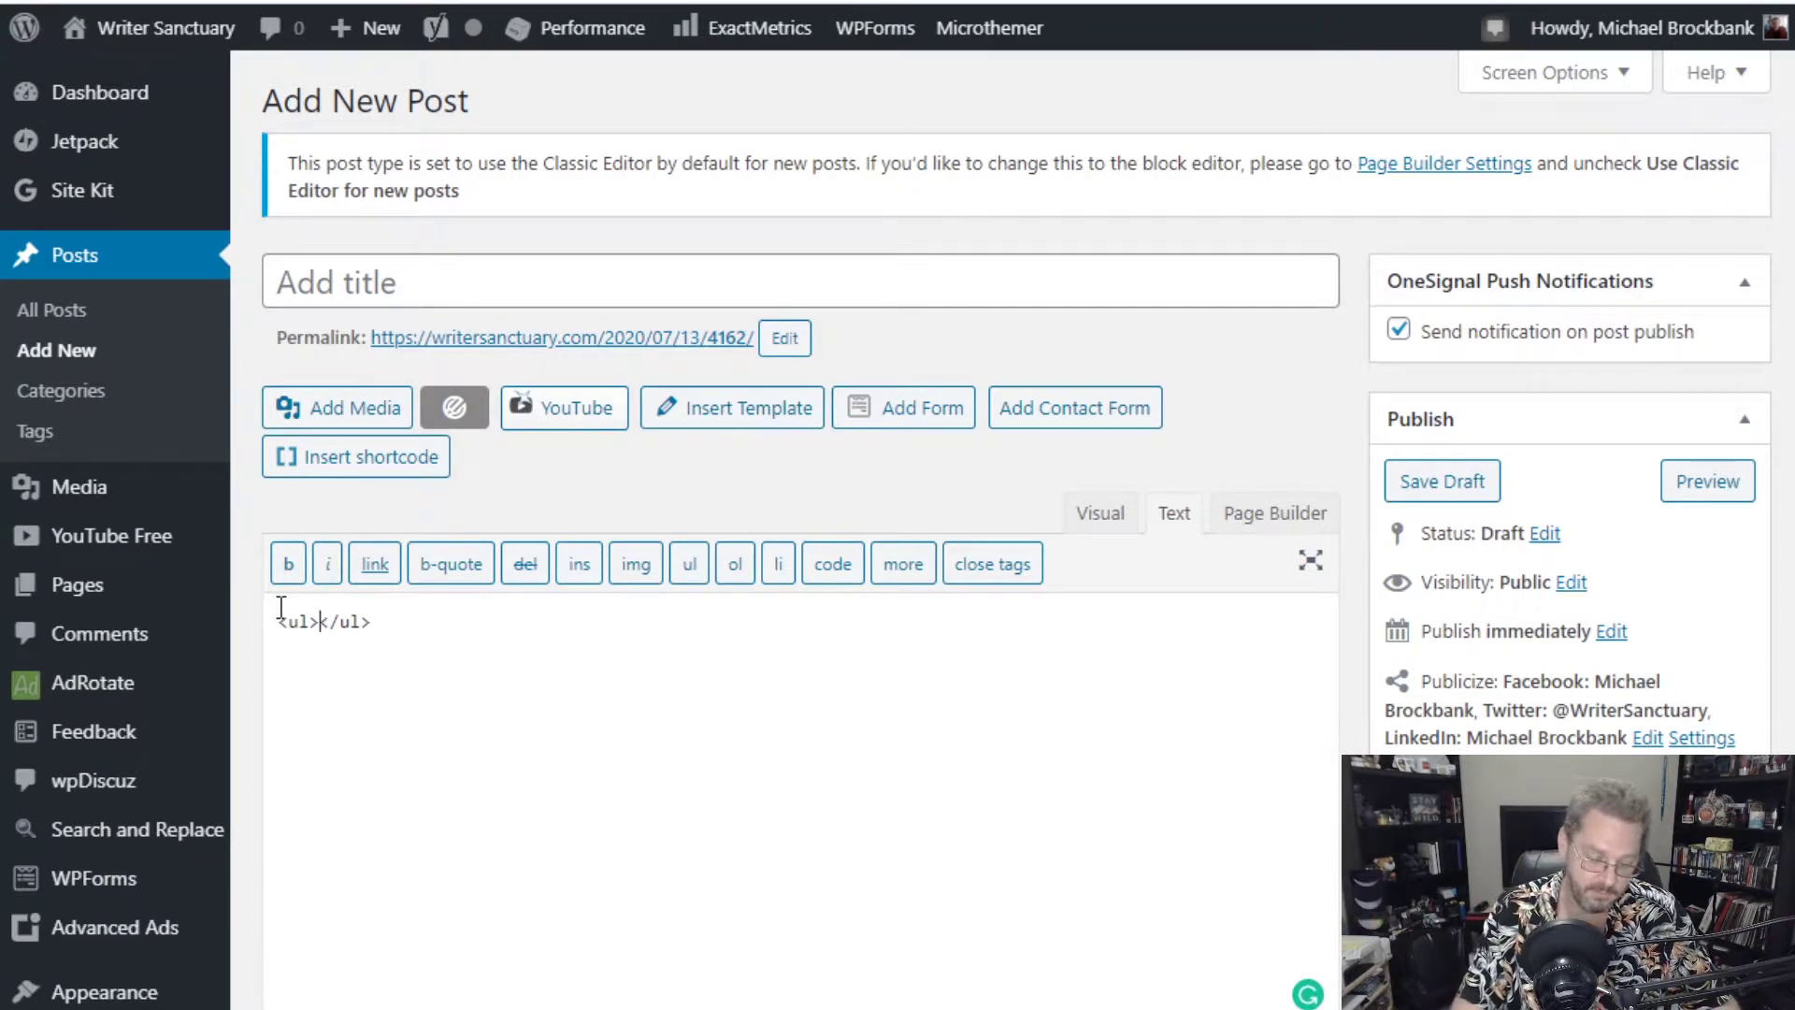
text(<li>)
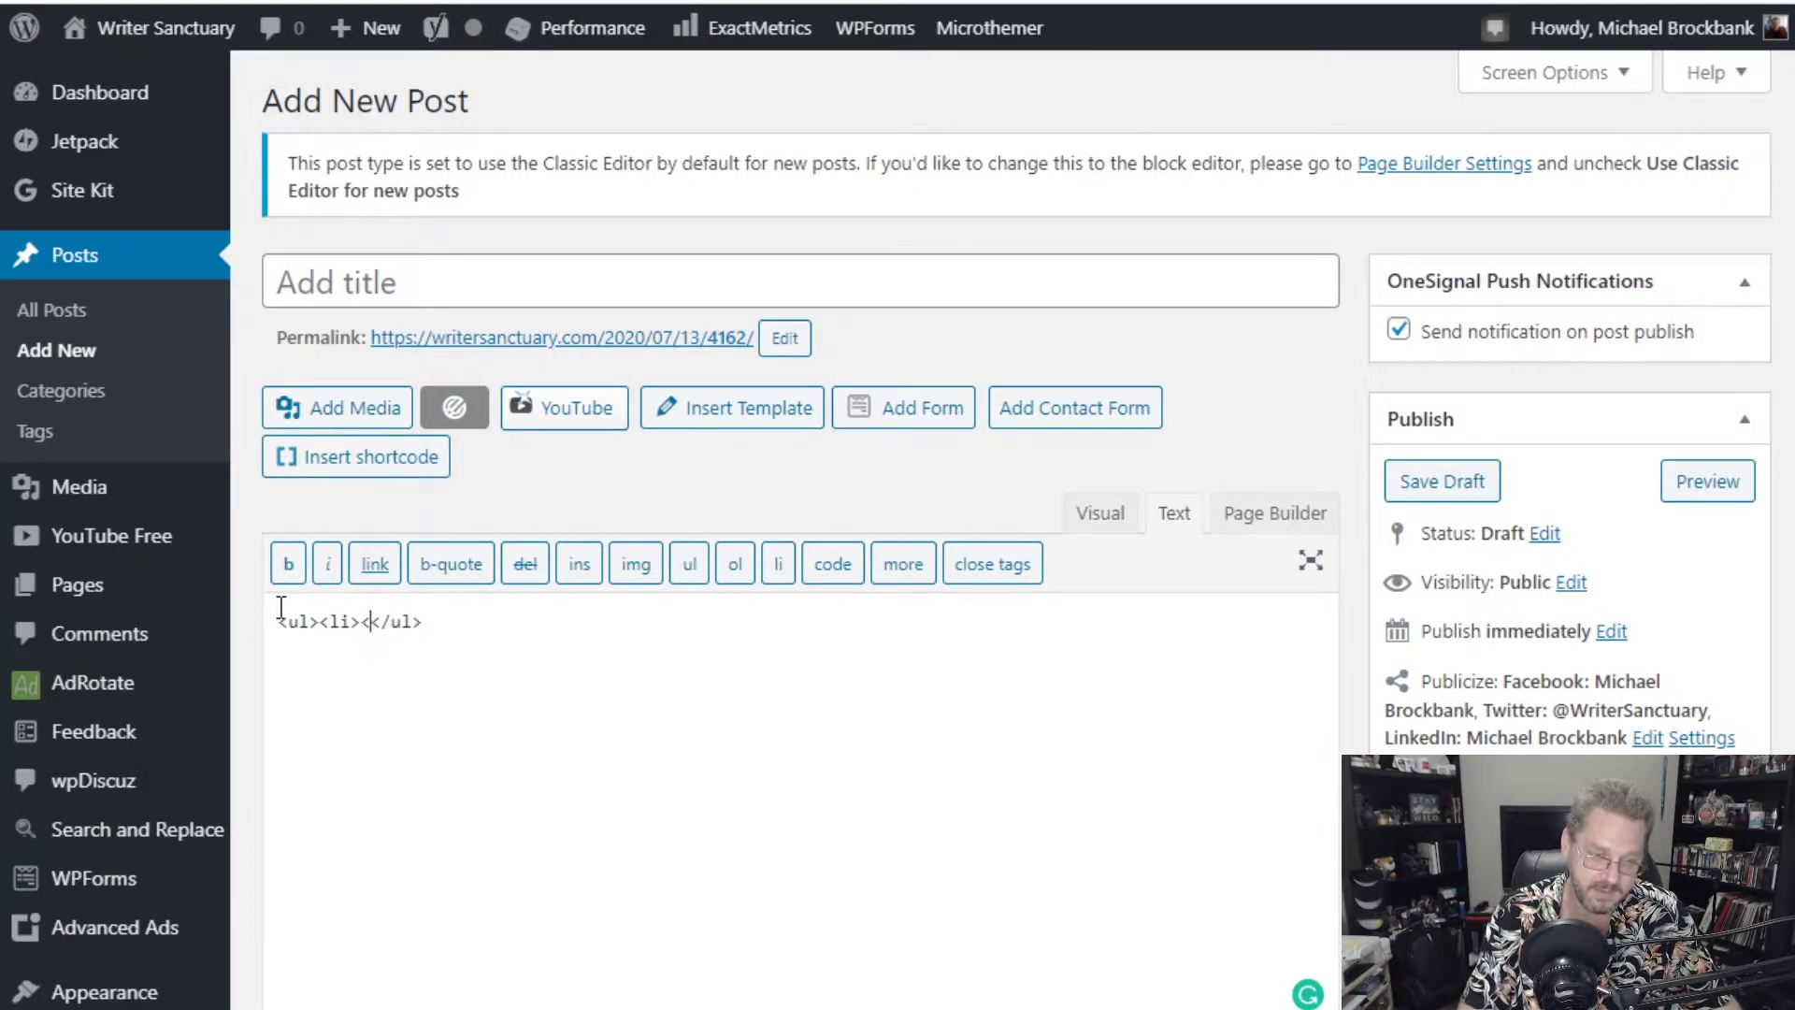
text(</li></)
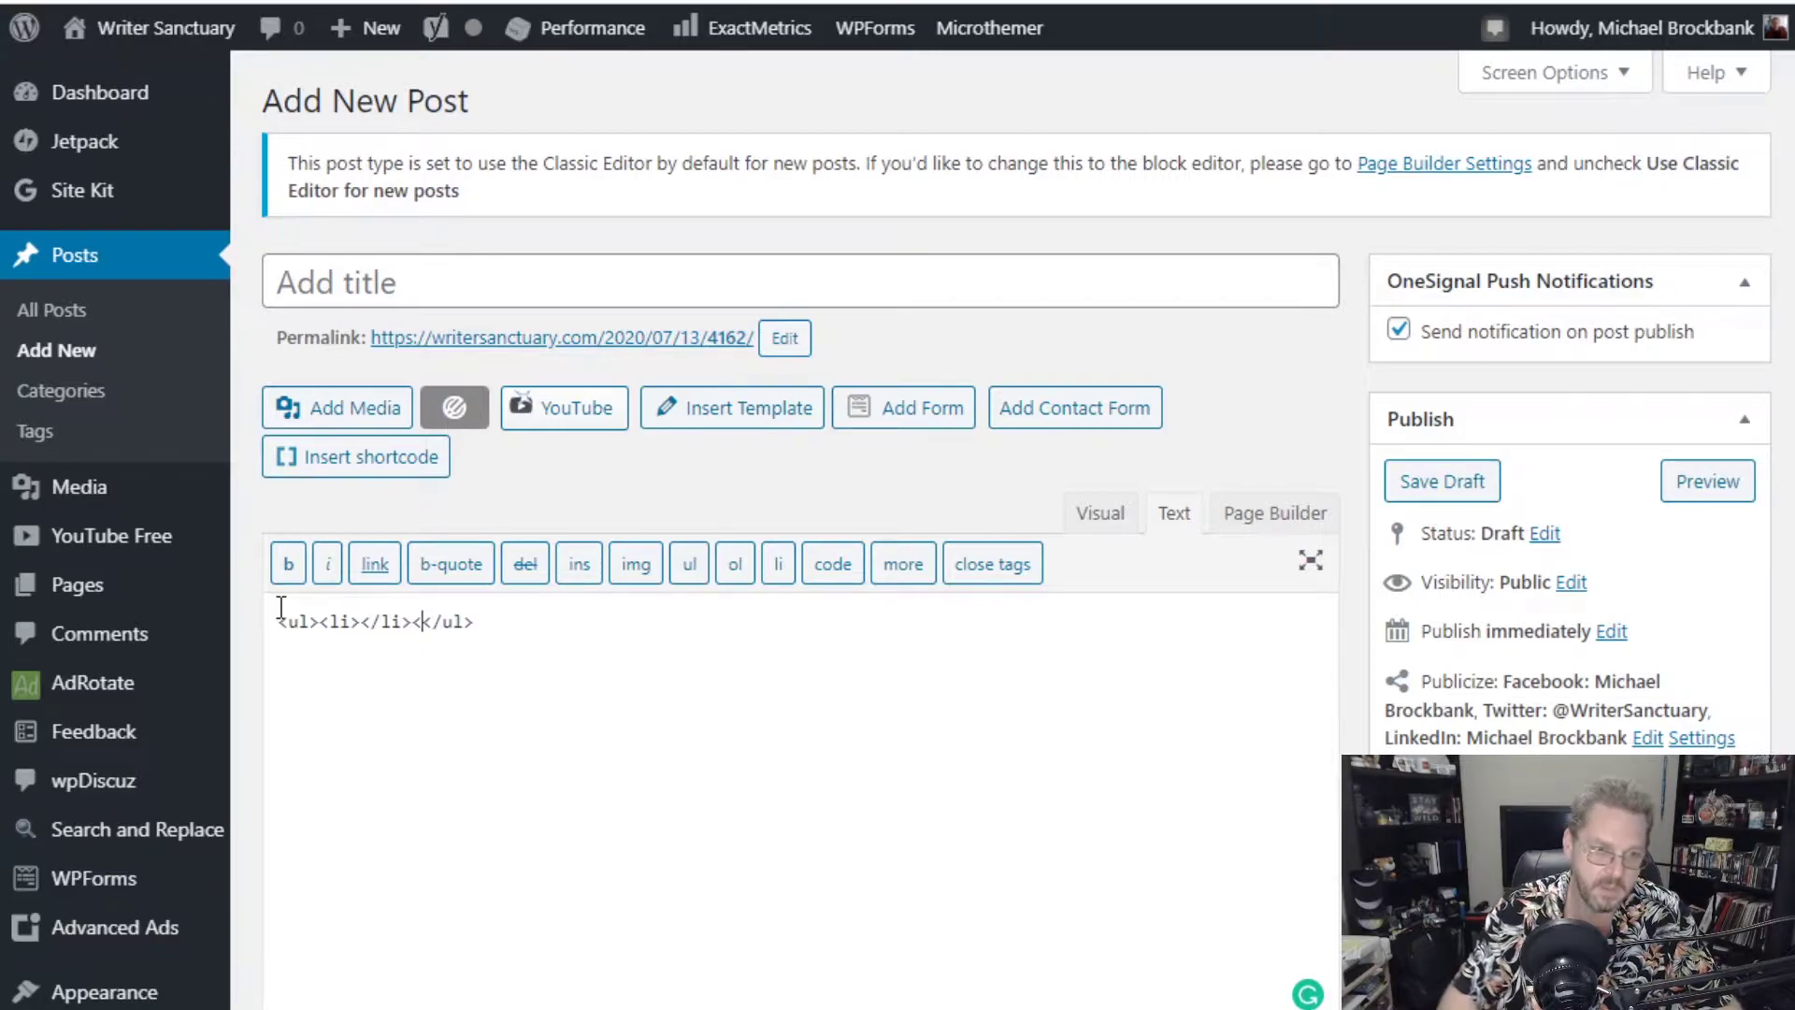
key(Delete)
key(Left)
key(Left)
key(Left)
key(Left)
key(Left)
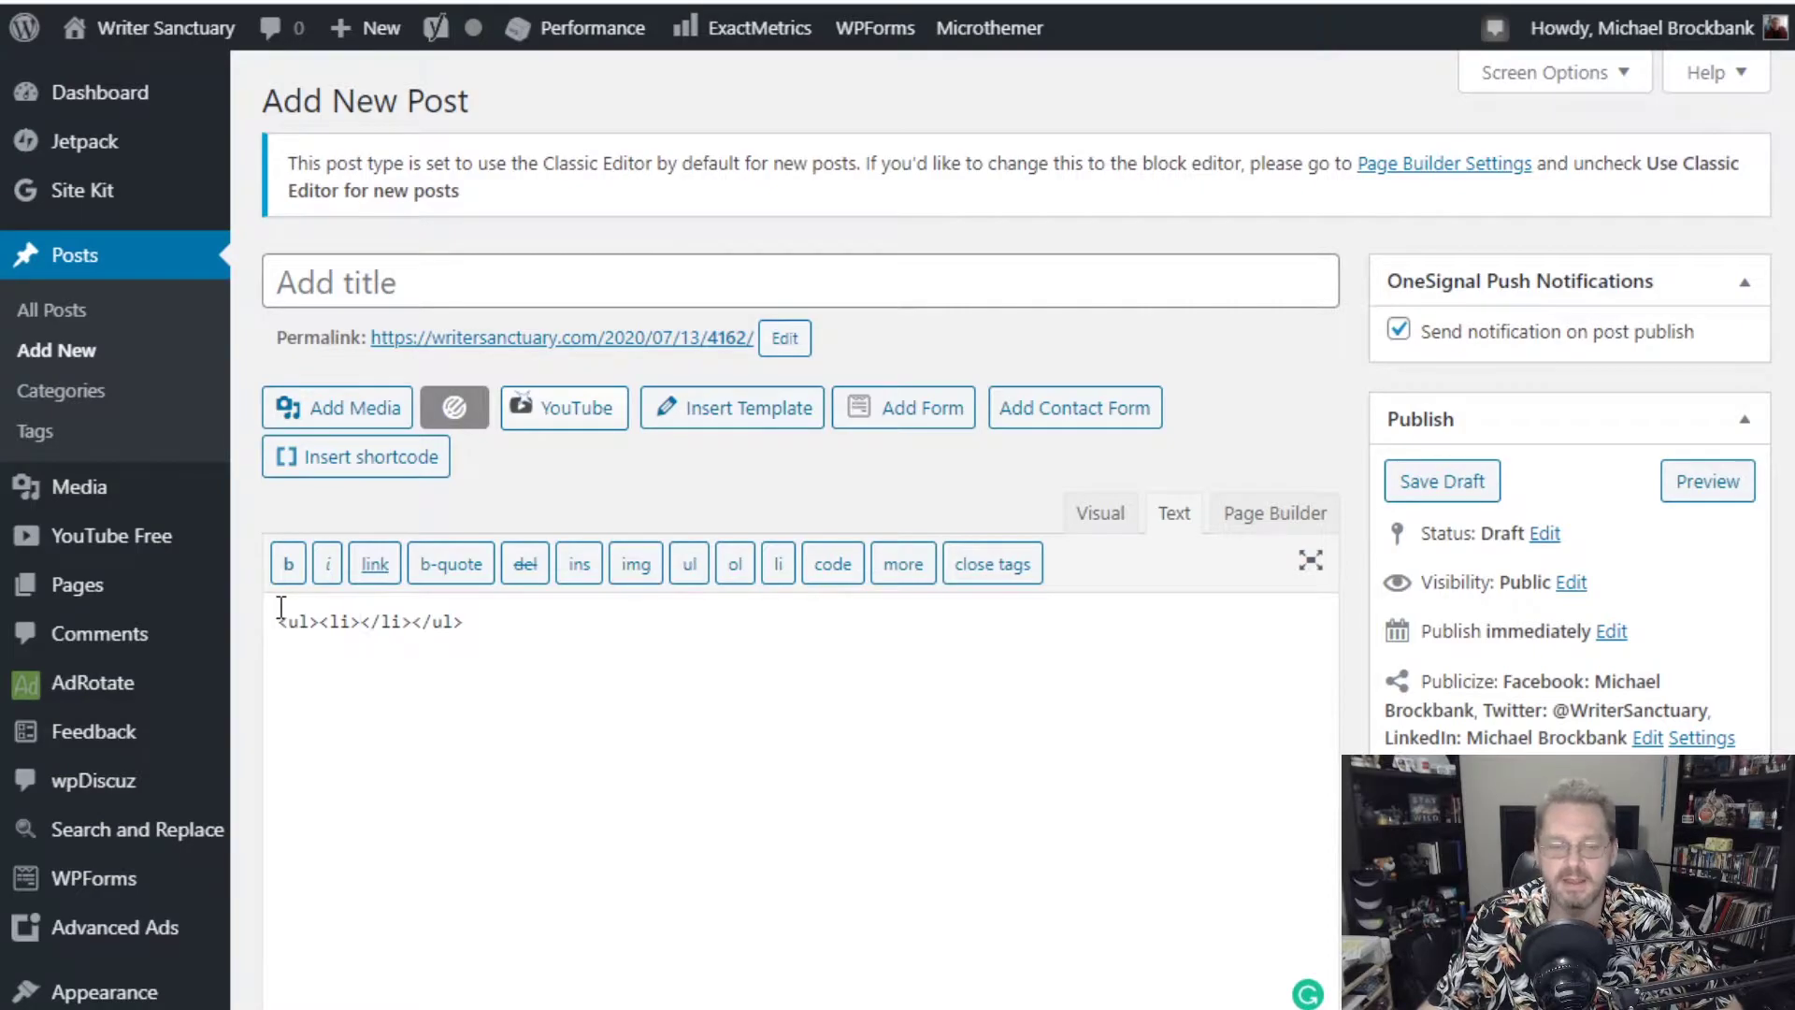
key(Delete)
key(Delete)
key(Delete)
key(Delete)
key(Delete)
key(Delete)
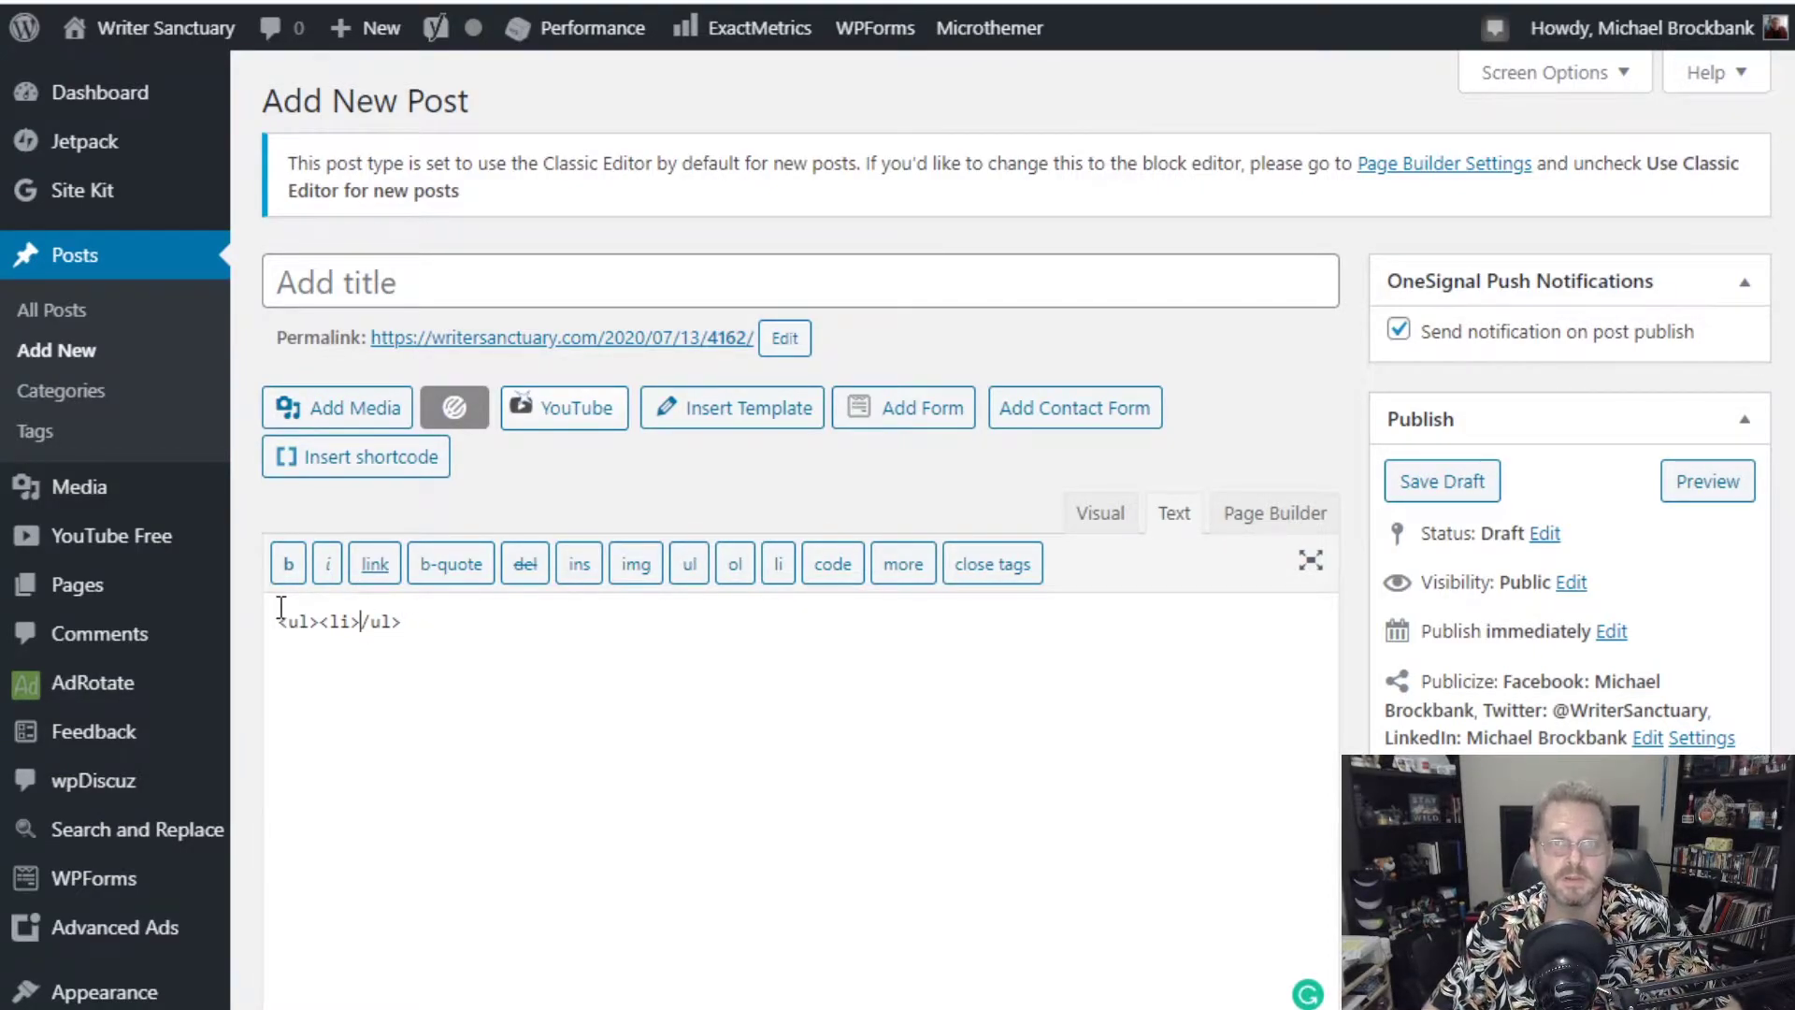
text(<)
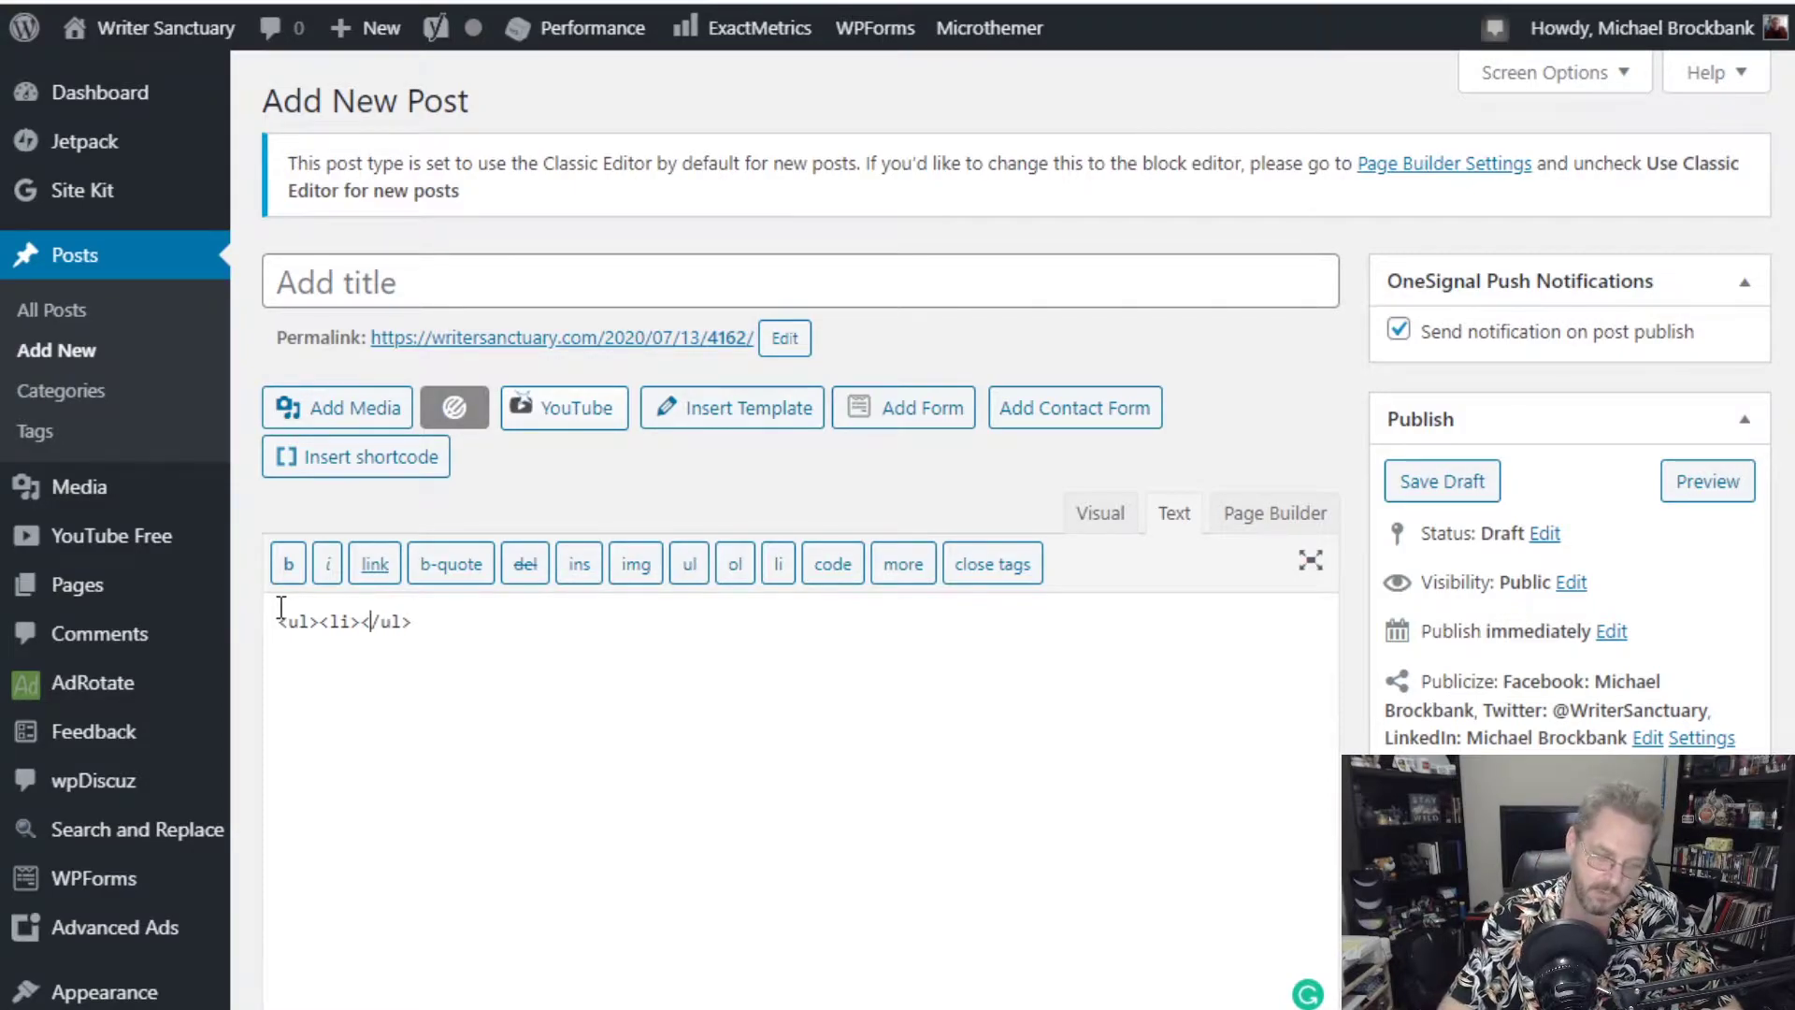
key(Left)
text(</li>)
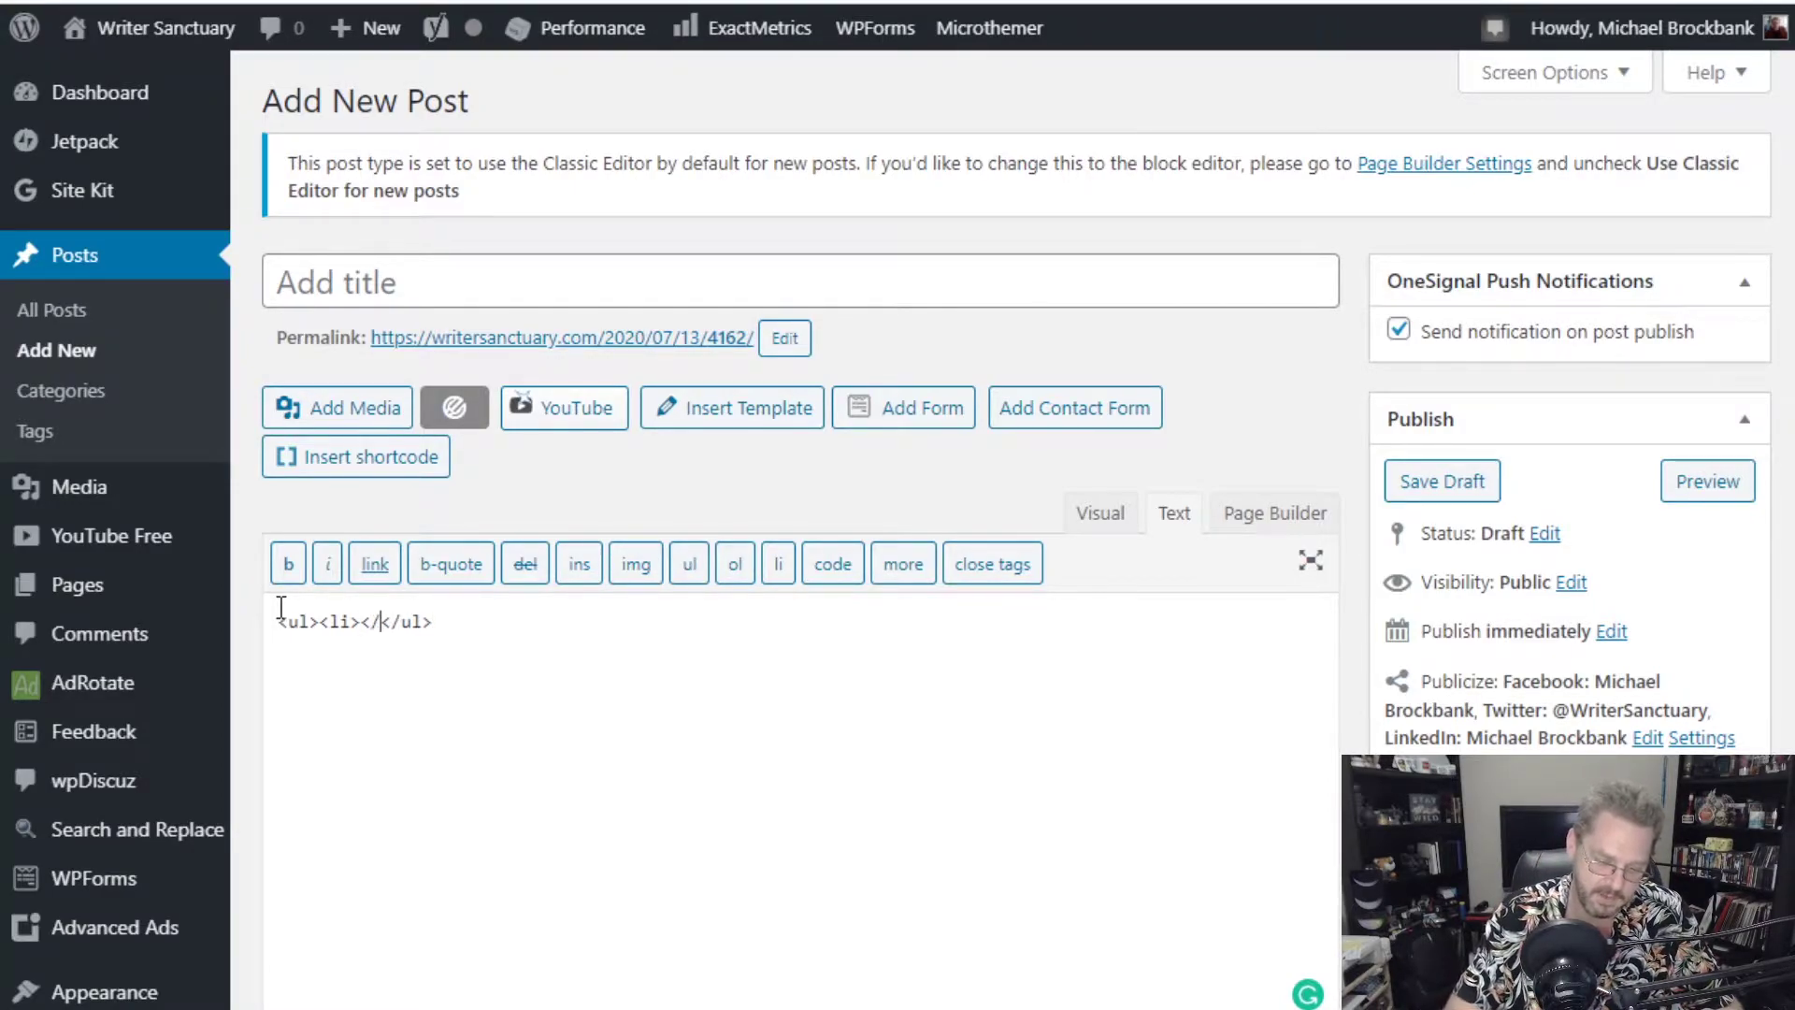
key(Left)
key(Left)
key(Left)
key(Left)
key(Left)
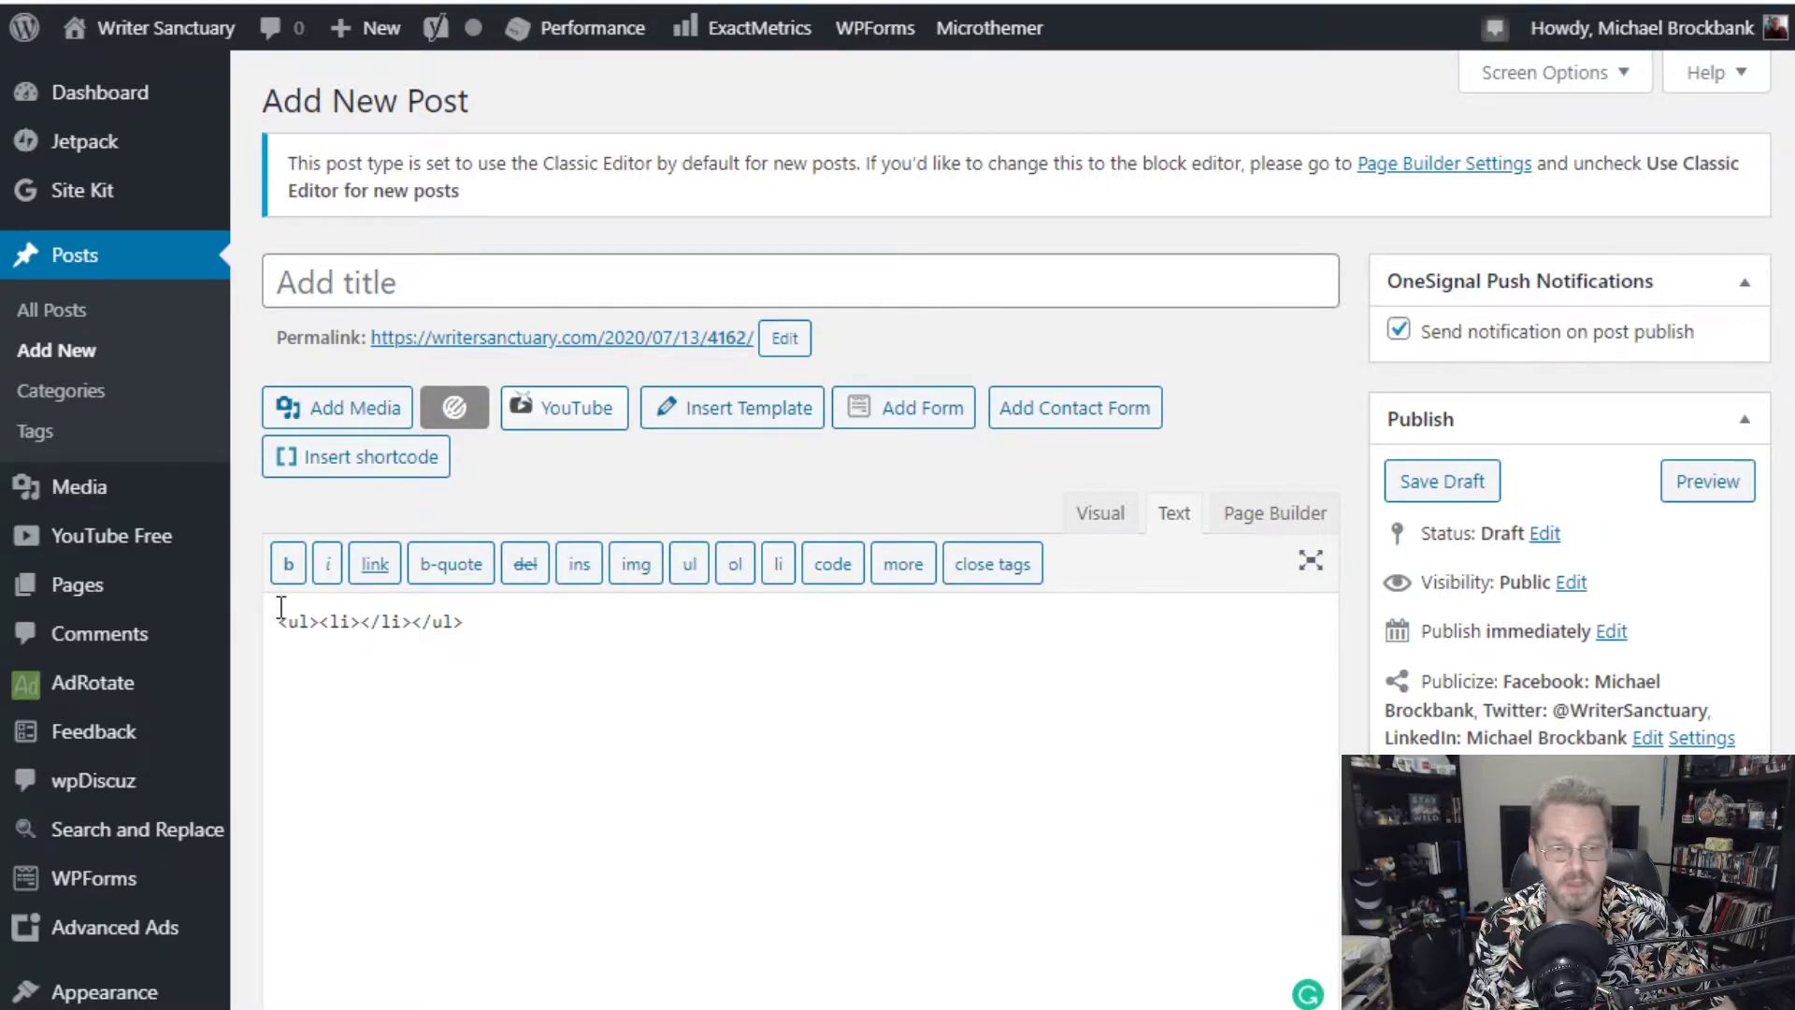
Fill the first list item with Red and add a second item, Blue.
text(Red)
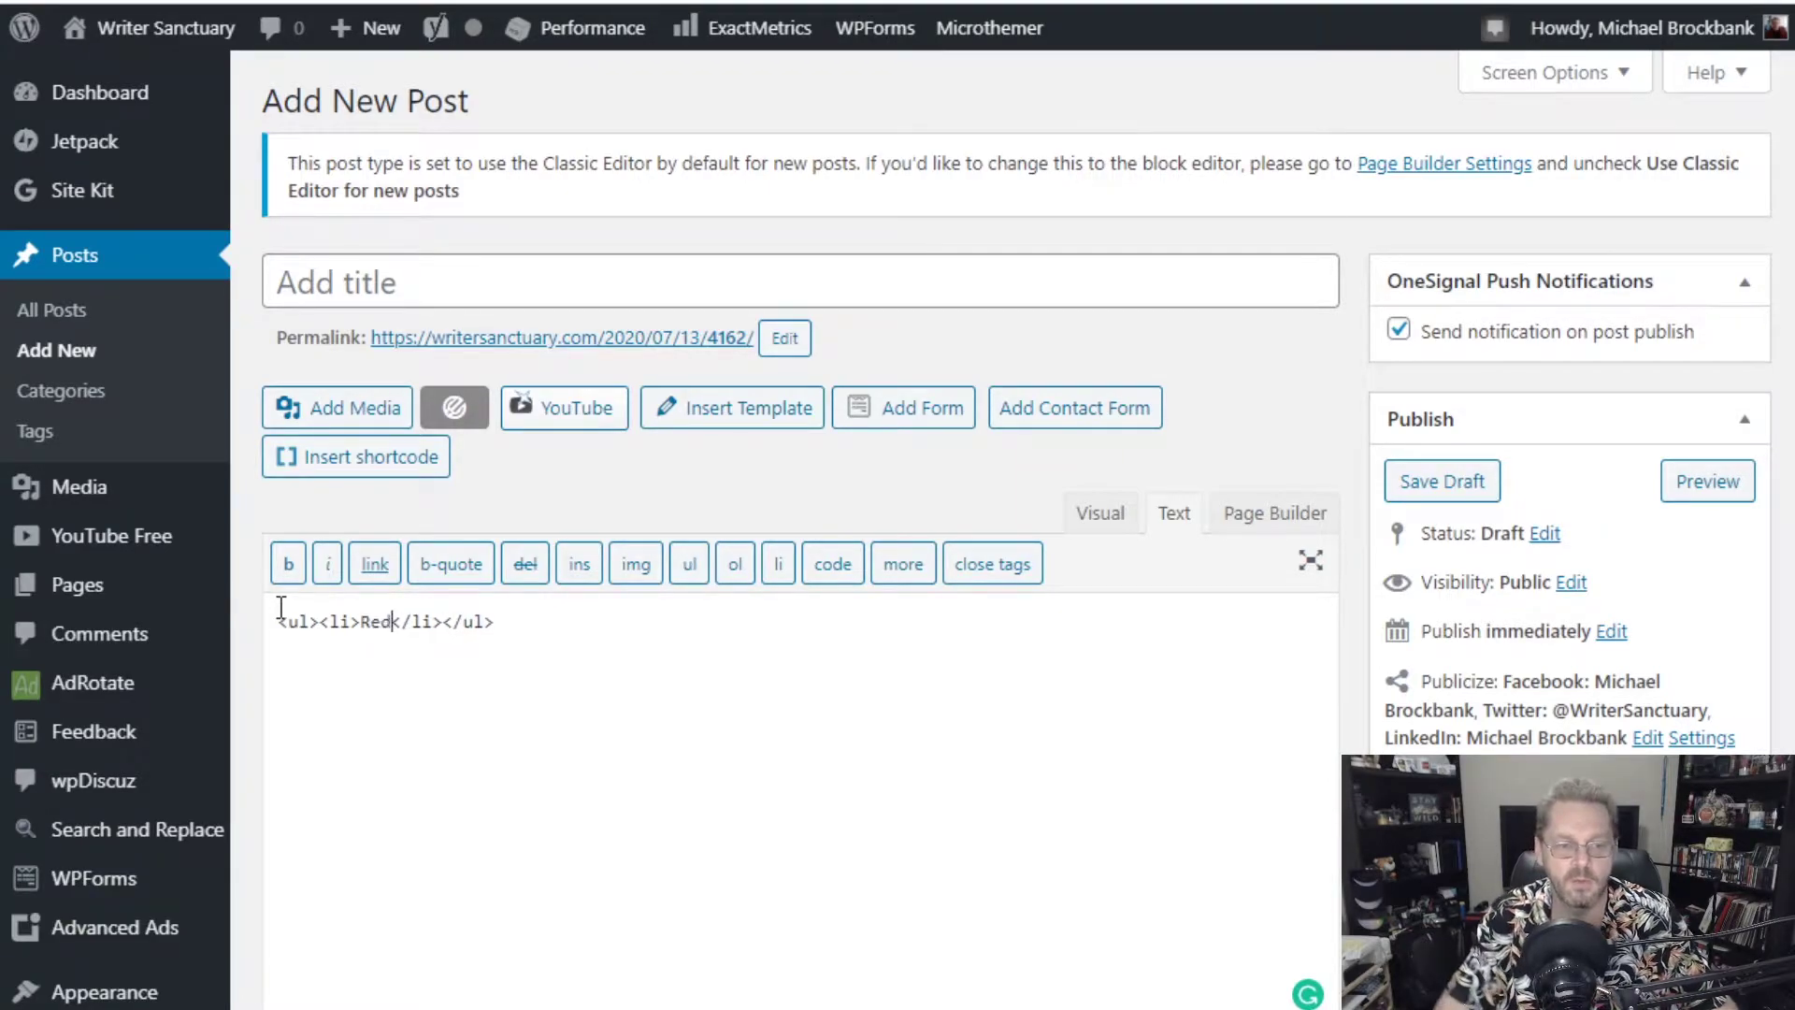
key(Right)
key(Right)
key(Right)
key(Right)
key(Right)
key(Return)
text(<li><?li)
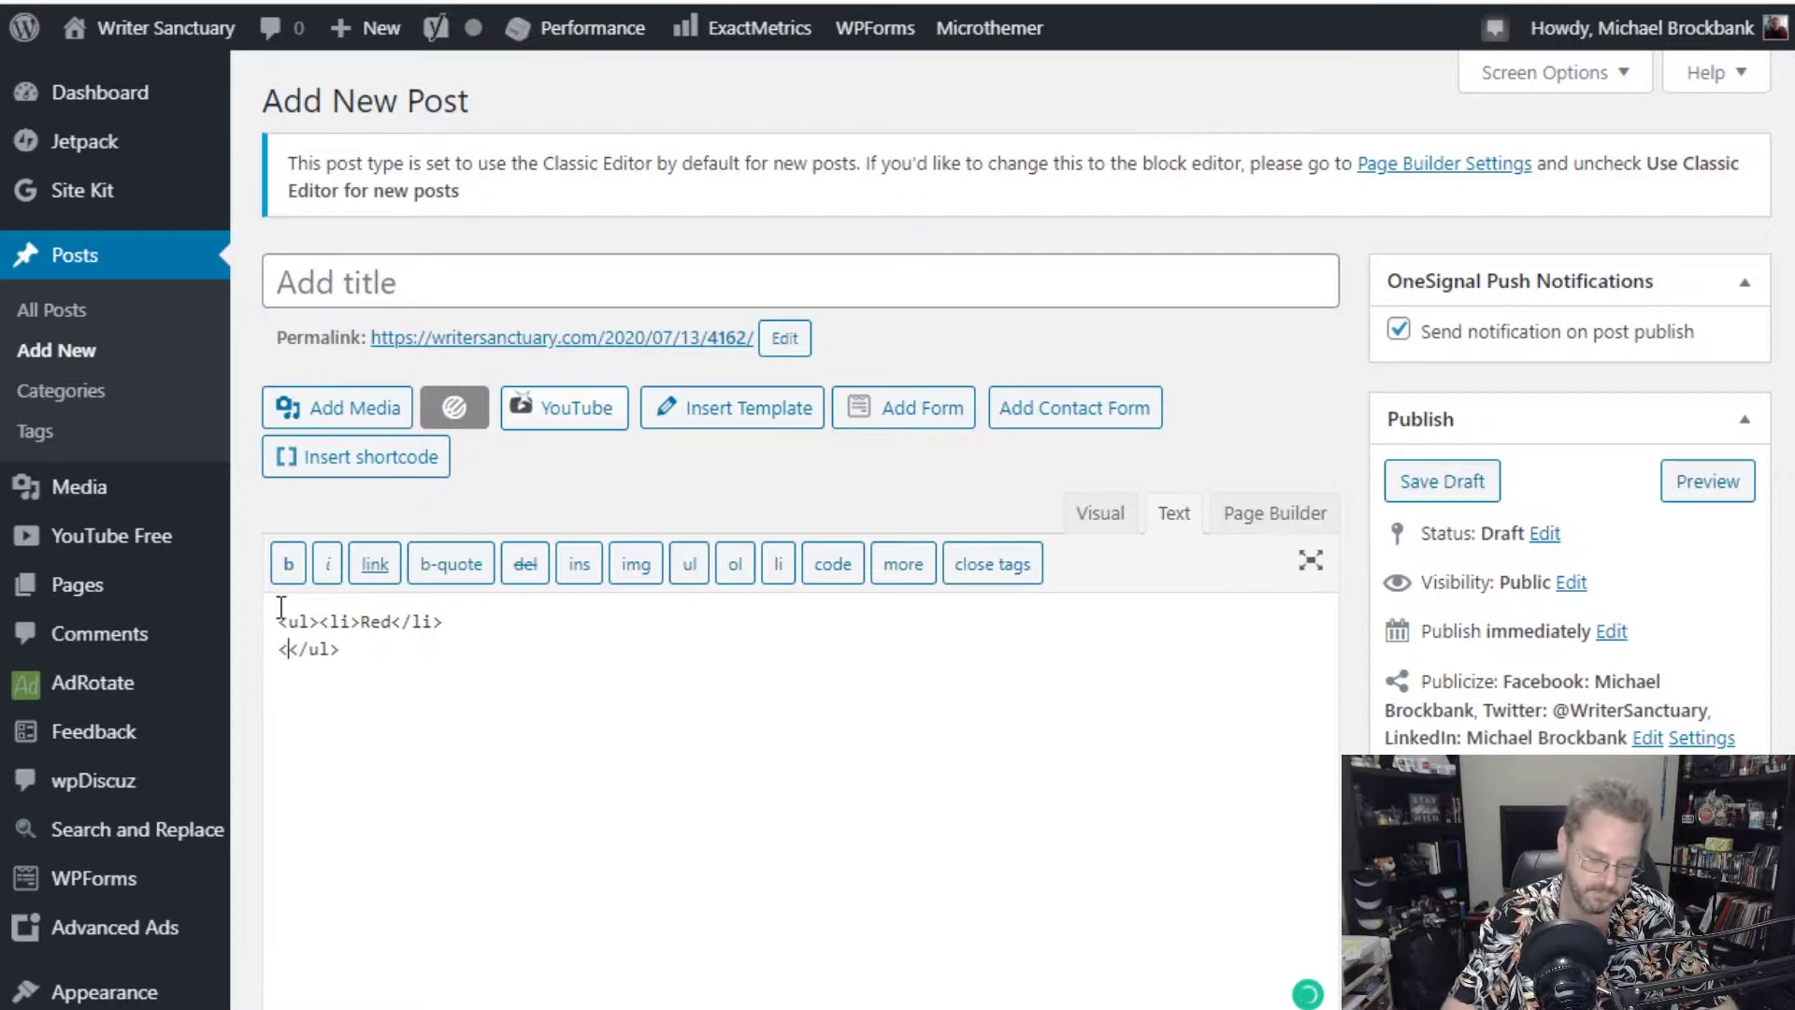
key(BackSpace)
key(BackSpace)
key(BackSpace)
text(li></li>)
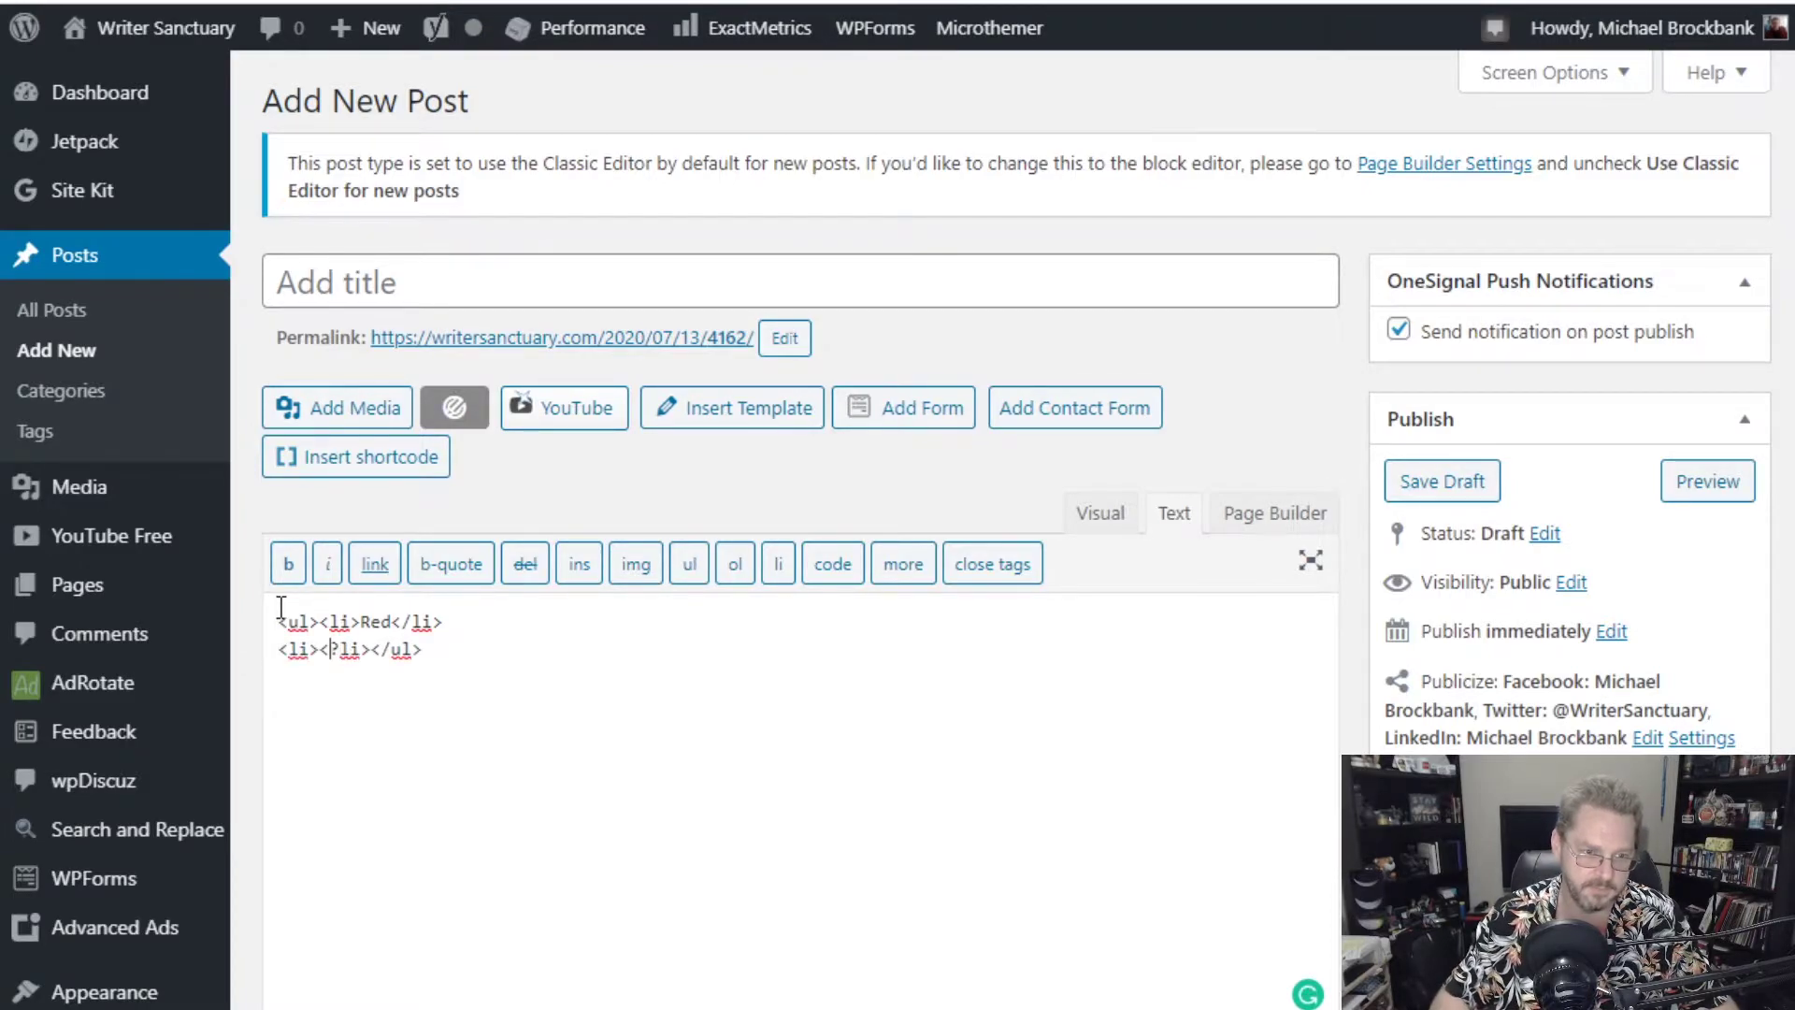
key(Left)
key(Left)
key(Left)
text(/)
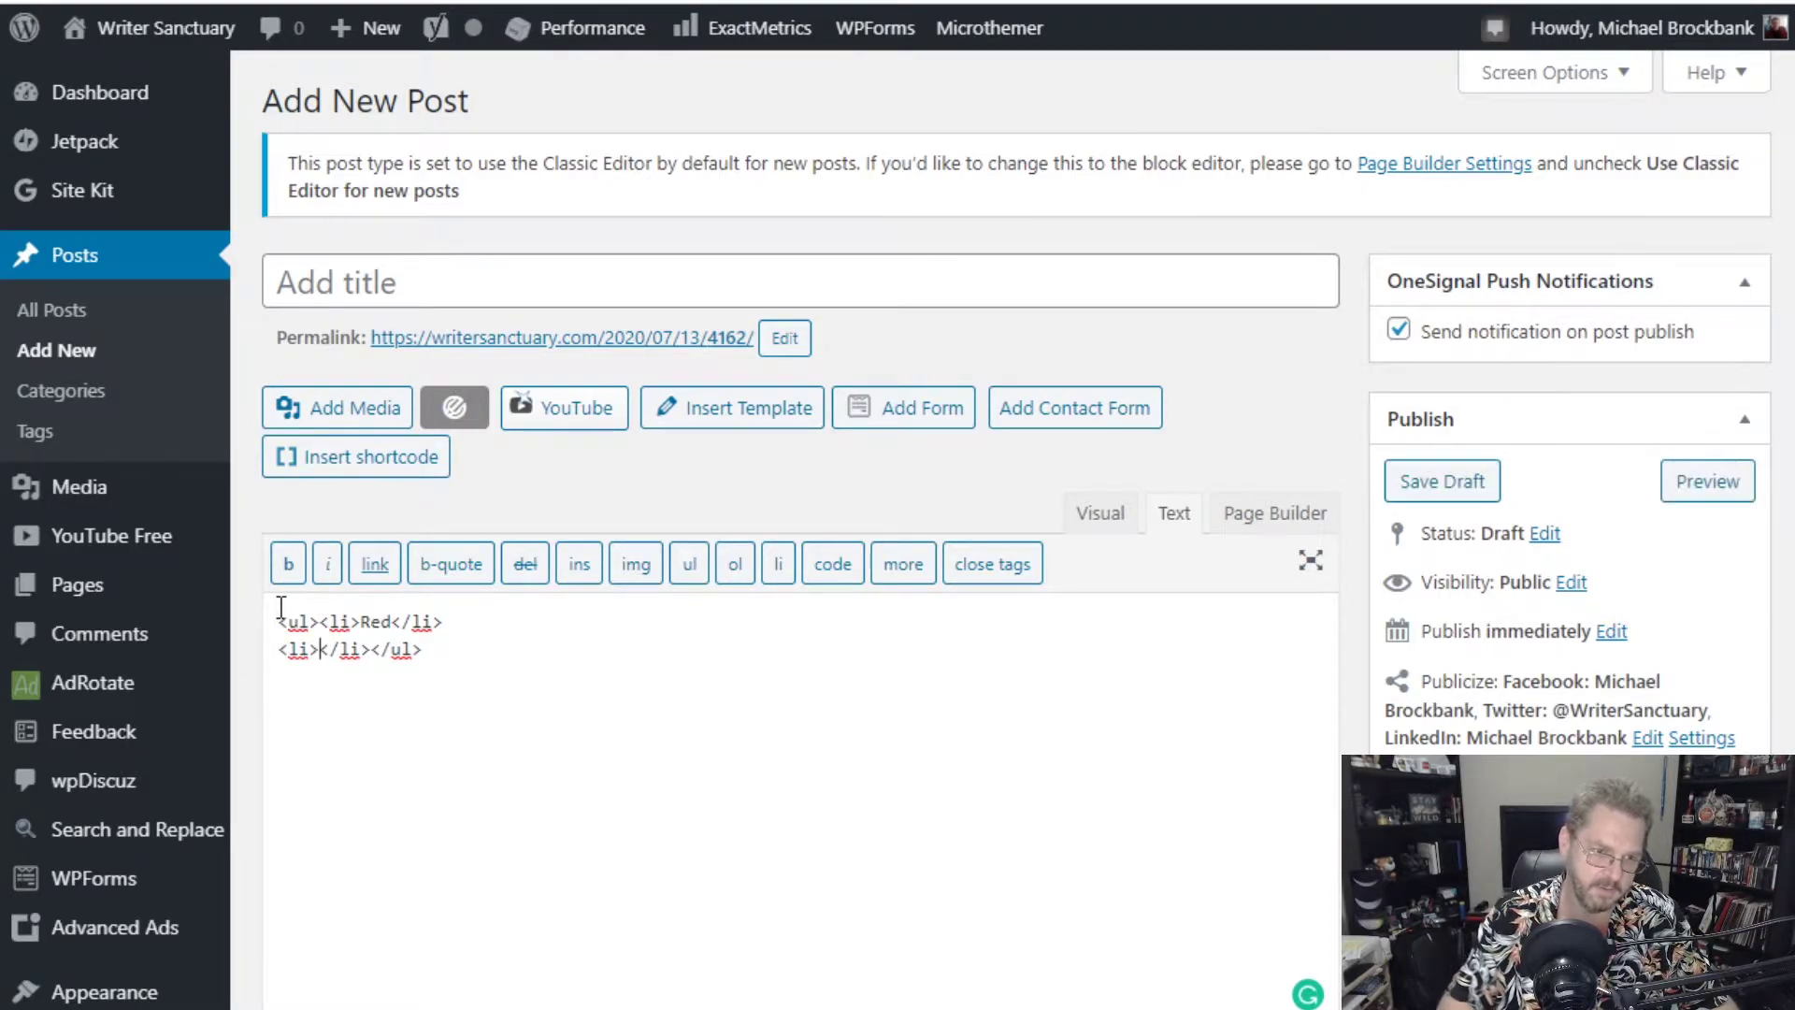
key(Left)
key(Left)
text(Blue)
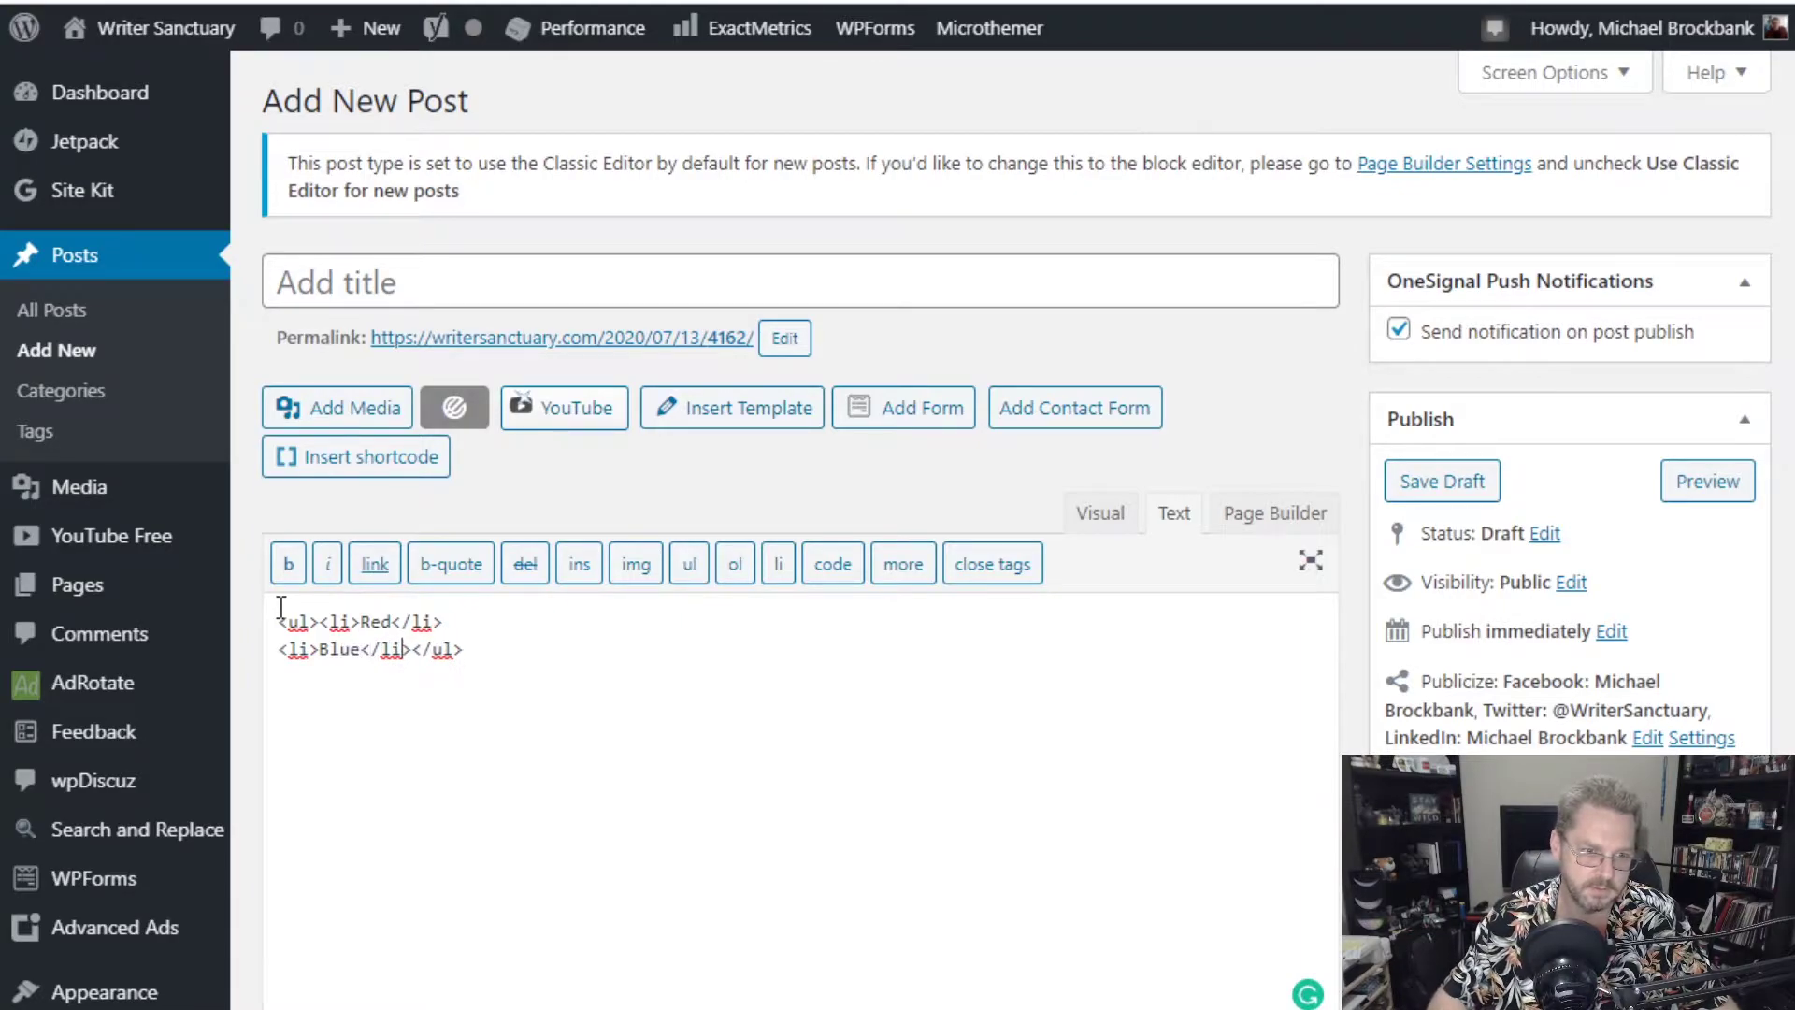
Add a third list item, White, on its own line before </ul>.
key(Right)
key(Return)
text(<li.</li)
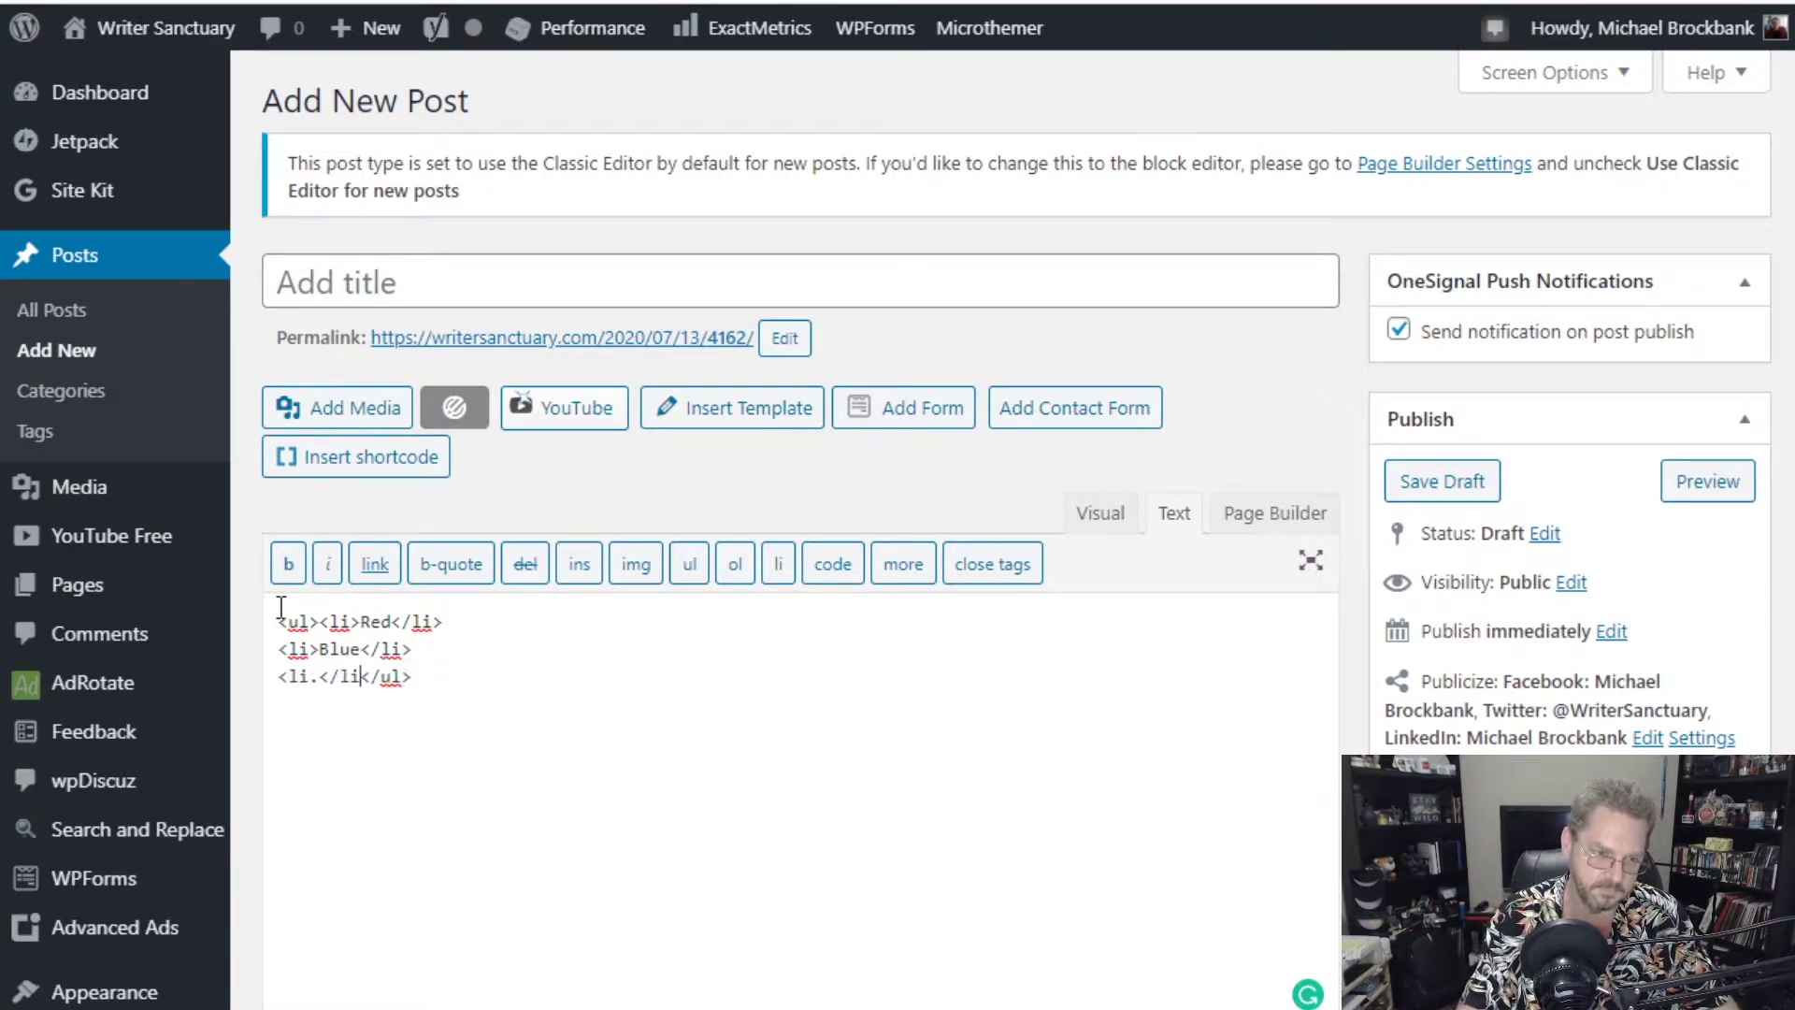
text(>)
key(Left)
key(Left)
key(Left)
key(Left)
key(Left)
key(BackSpace)
text(>)
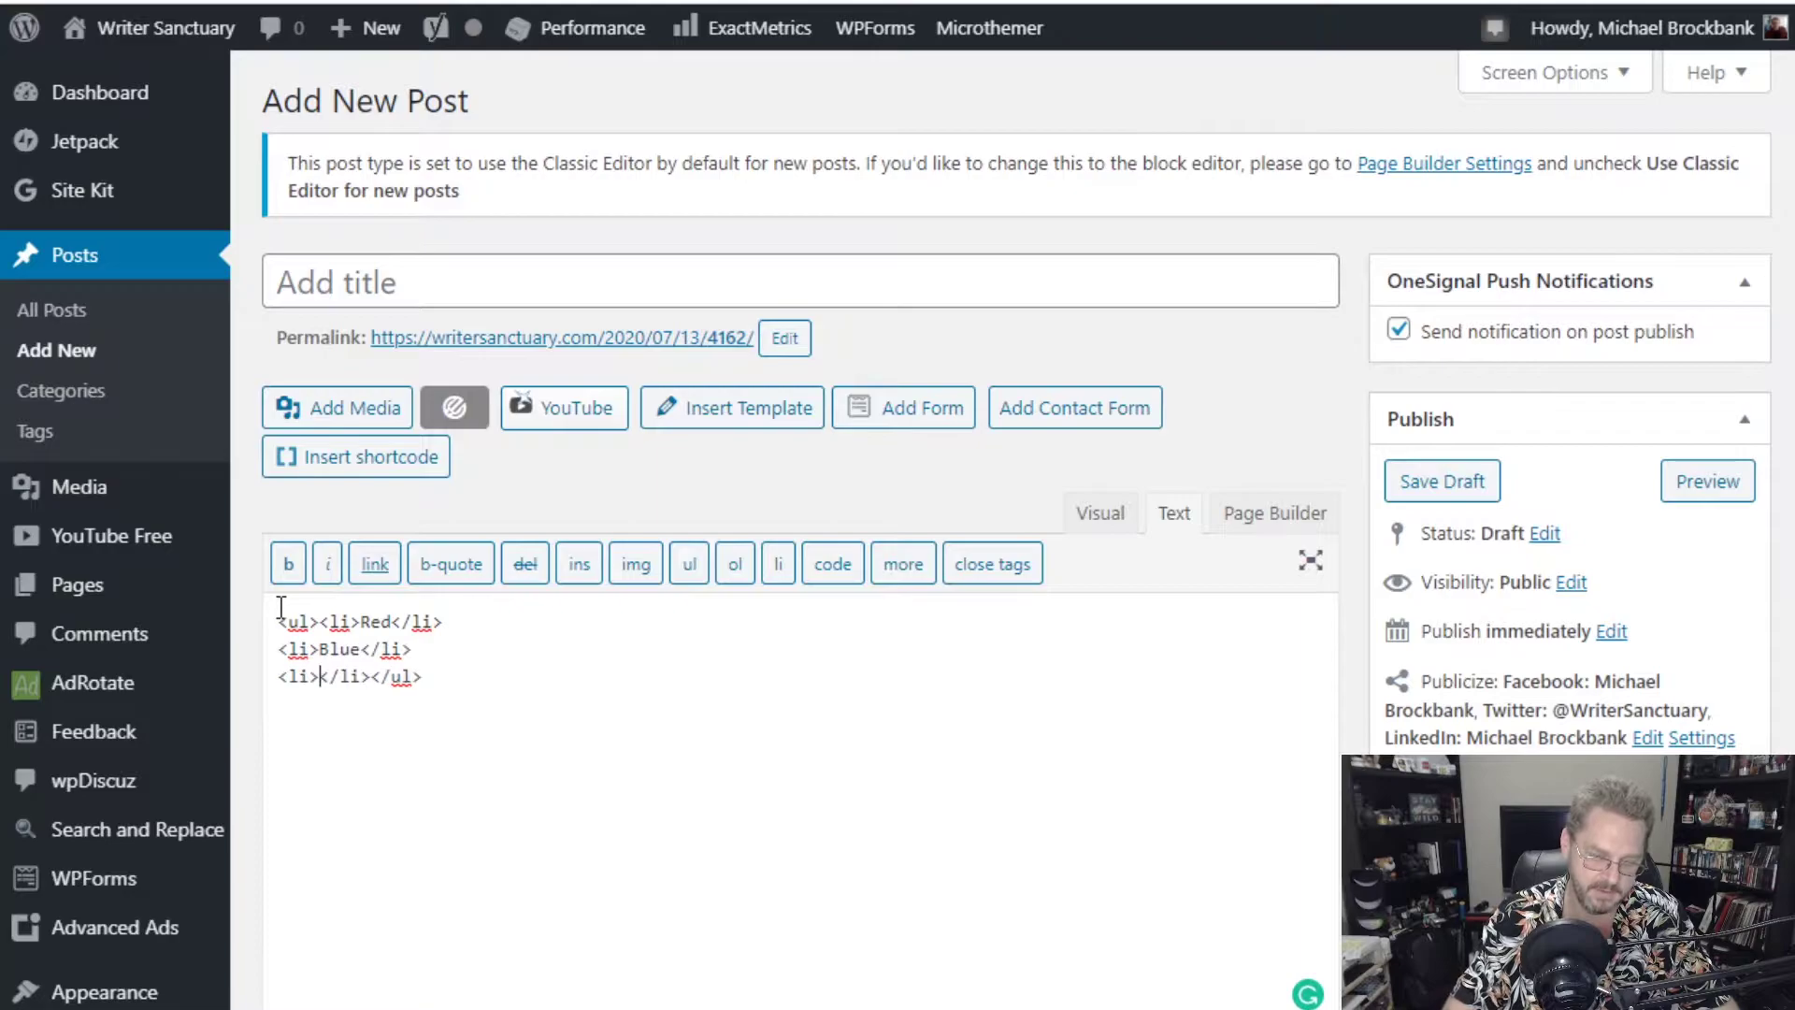
text(White)
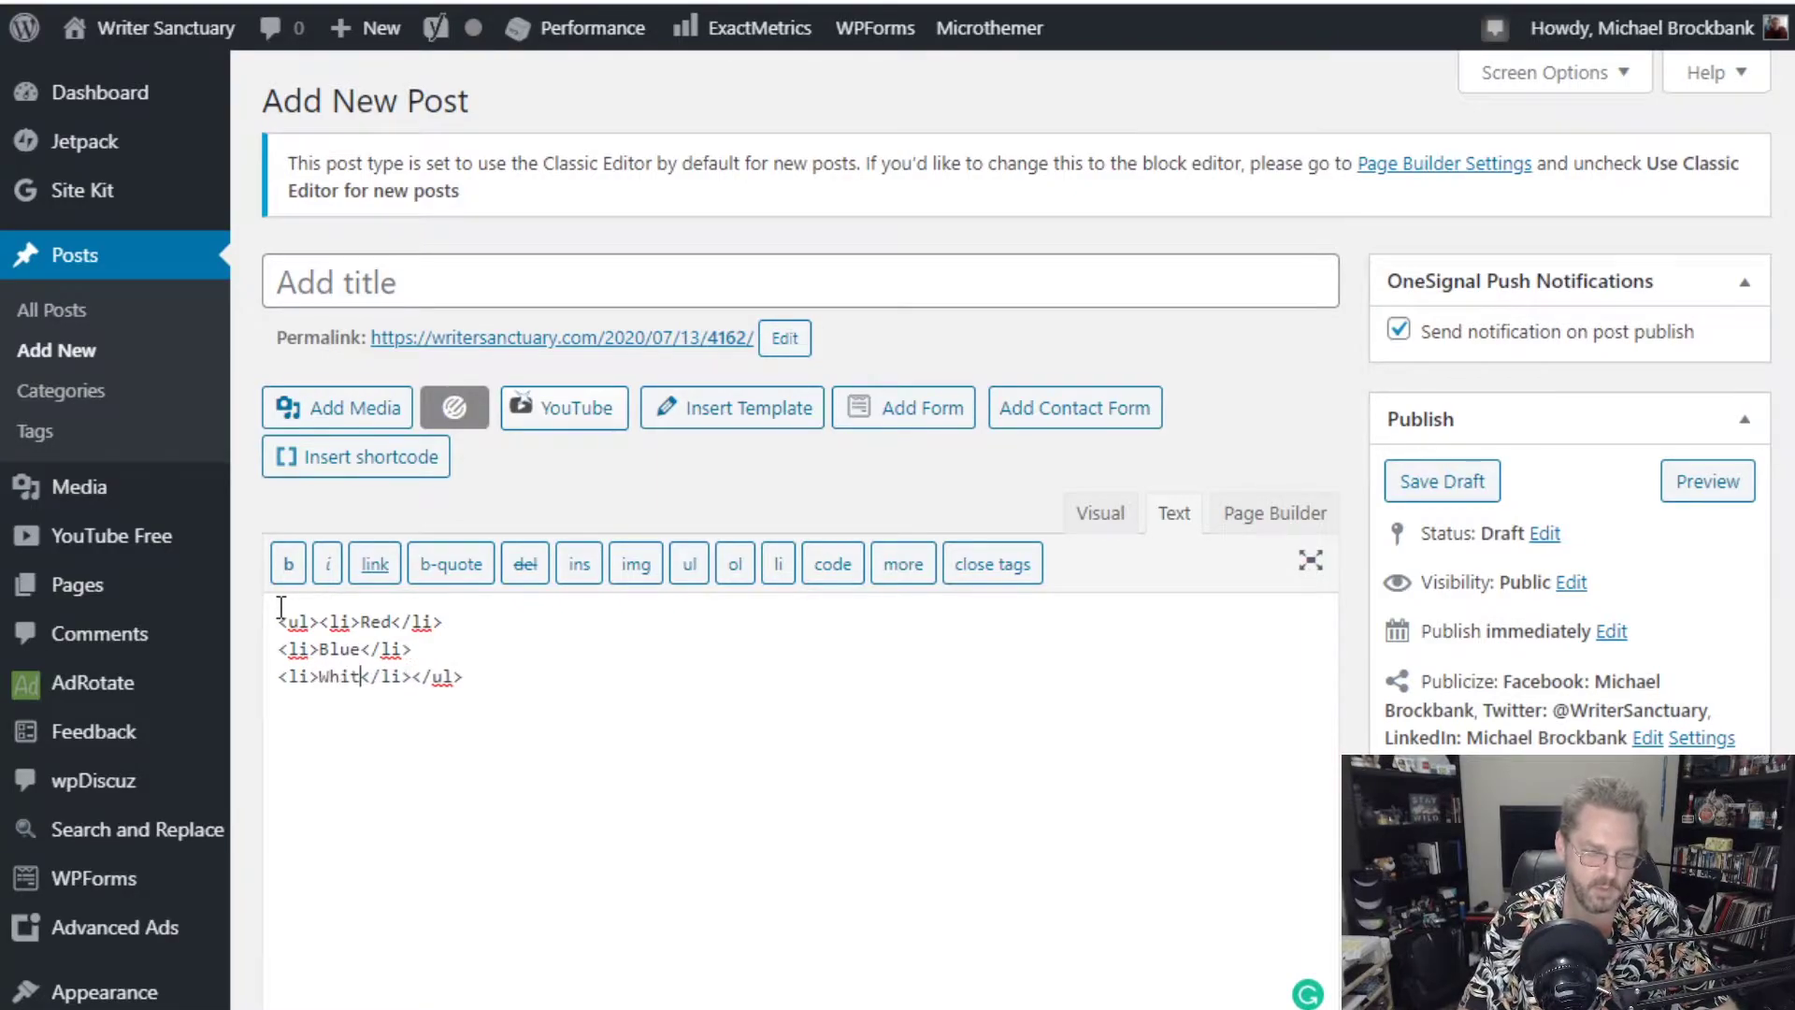
key(Right)
key(Right)
key(Right)
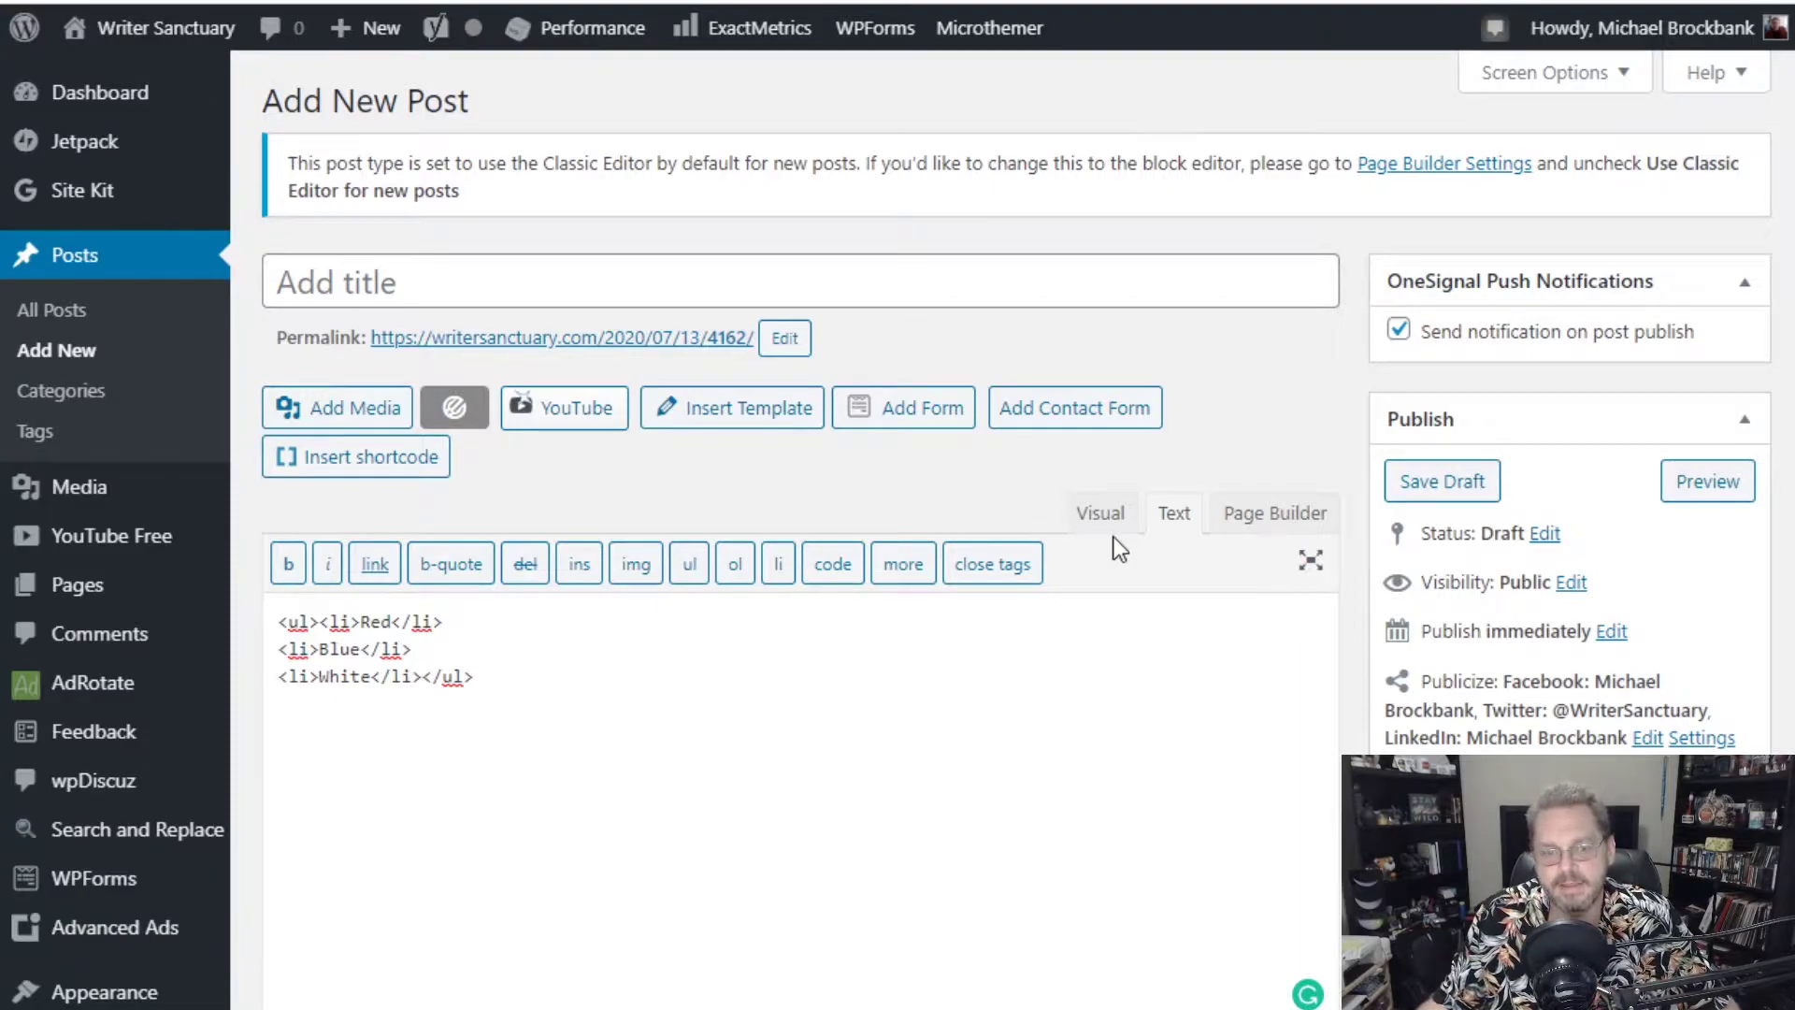
key(Right)
key(Right)
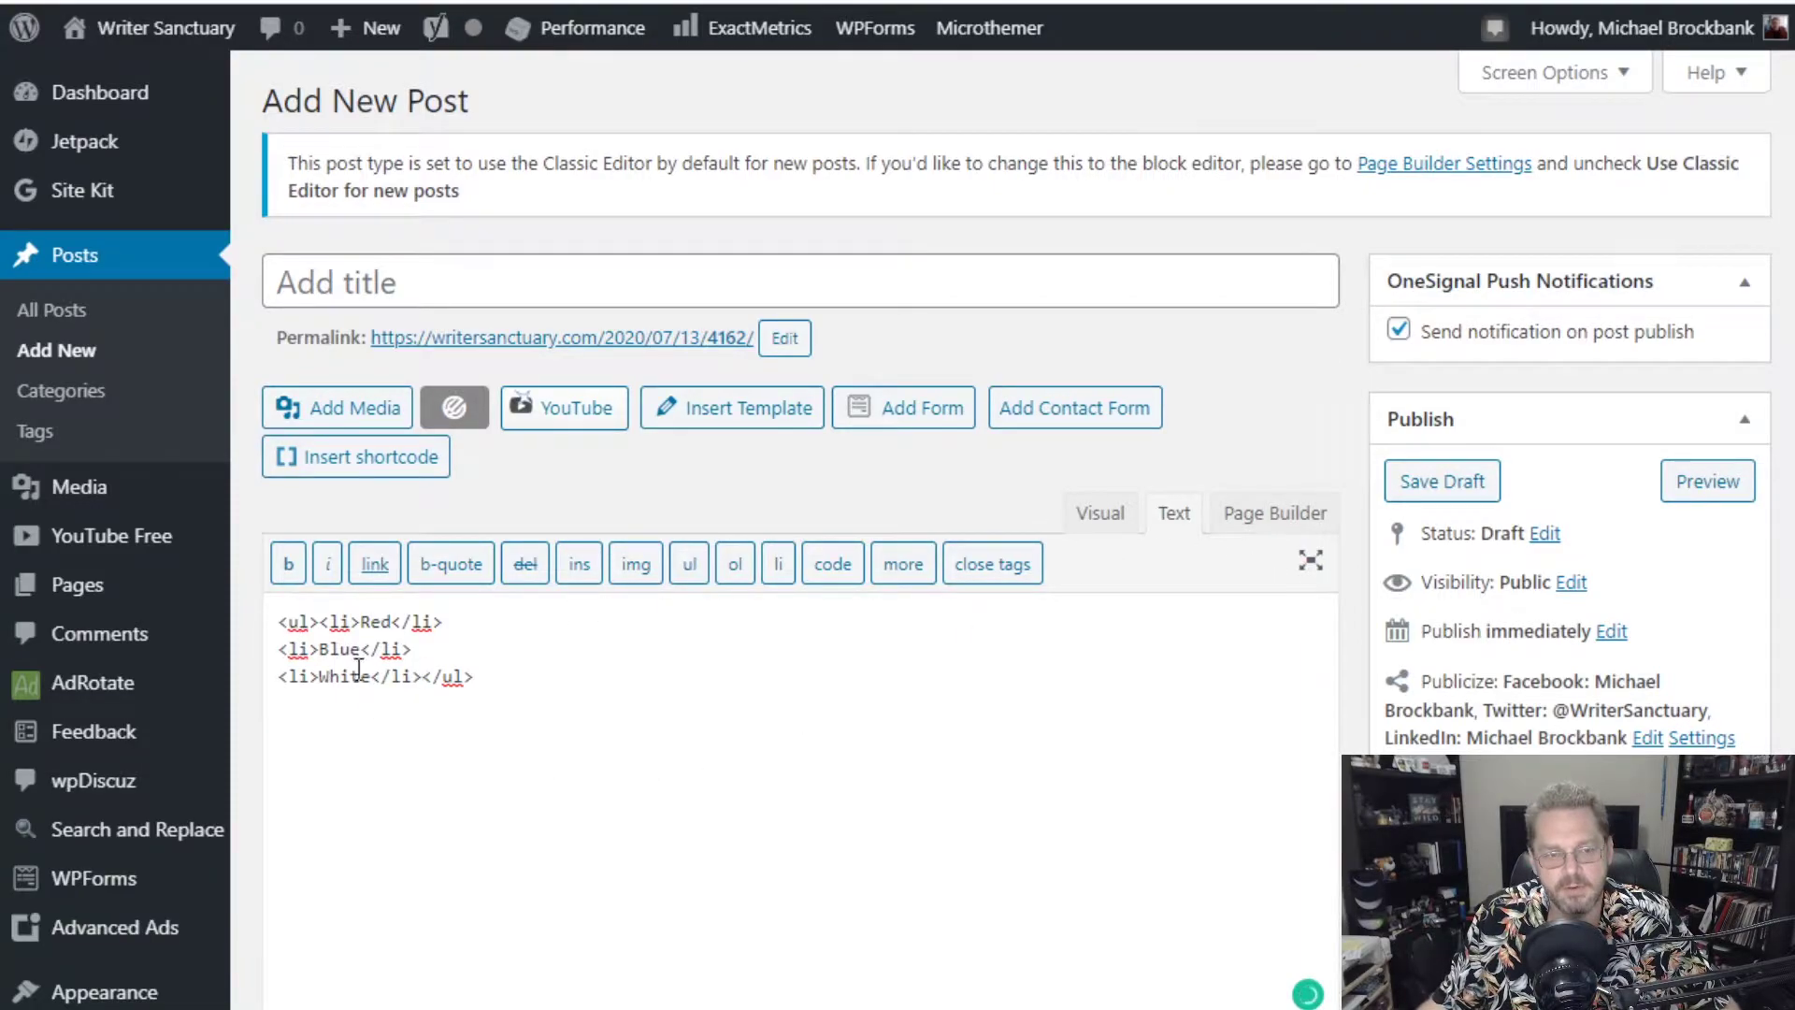
Switch to the Visual tab to preview Red, Blue and White as bullets, then click after White.
click(1100, 513)
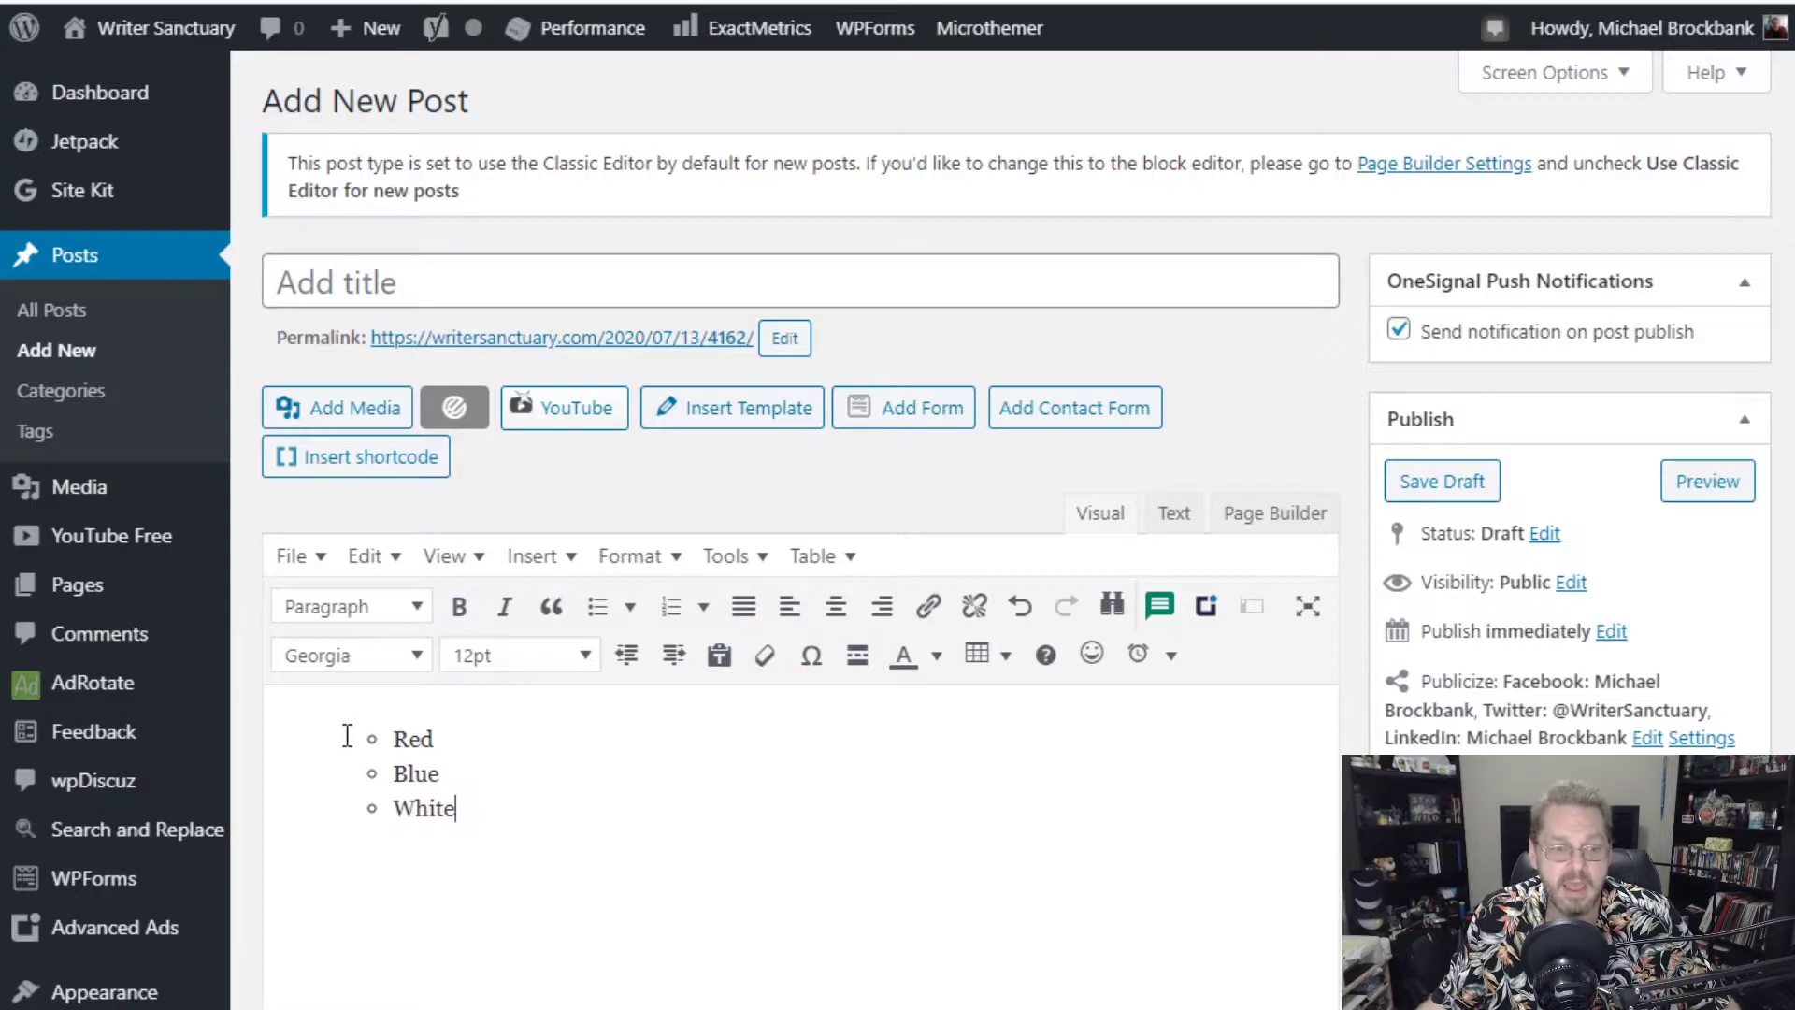
click(458, 810)
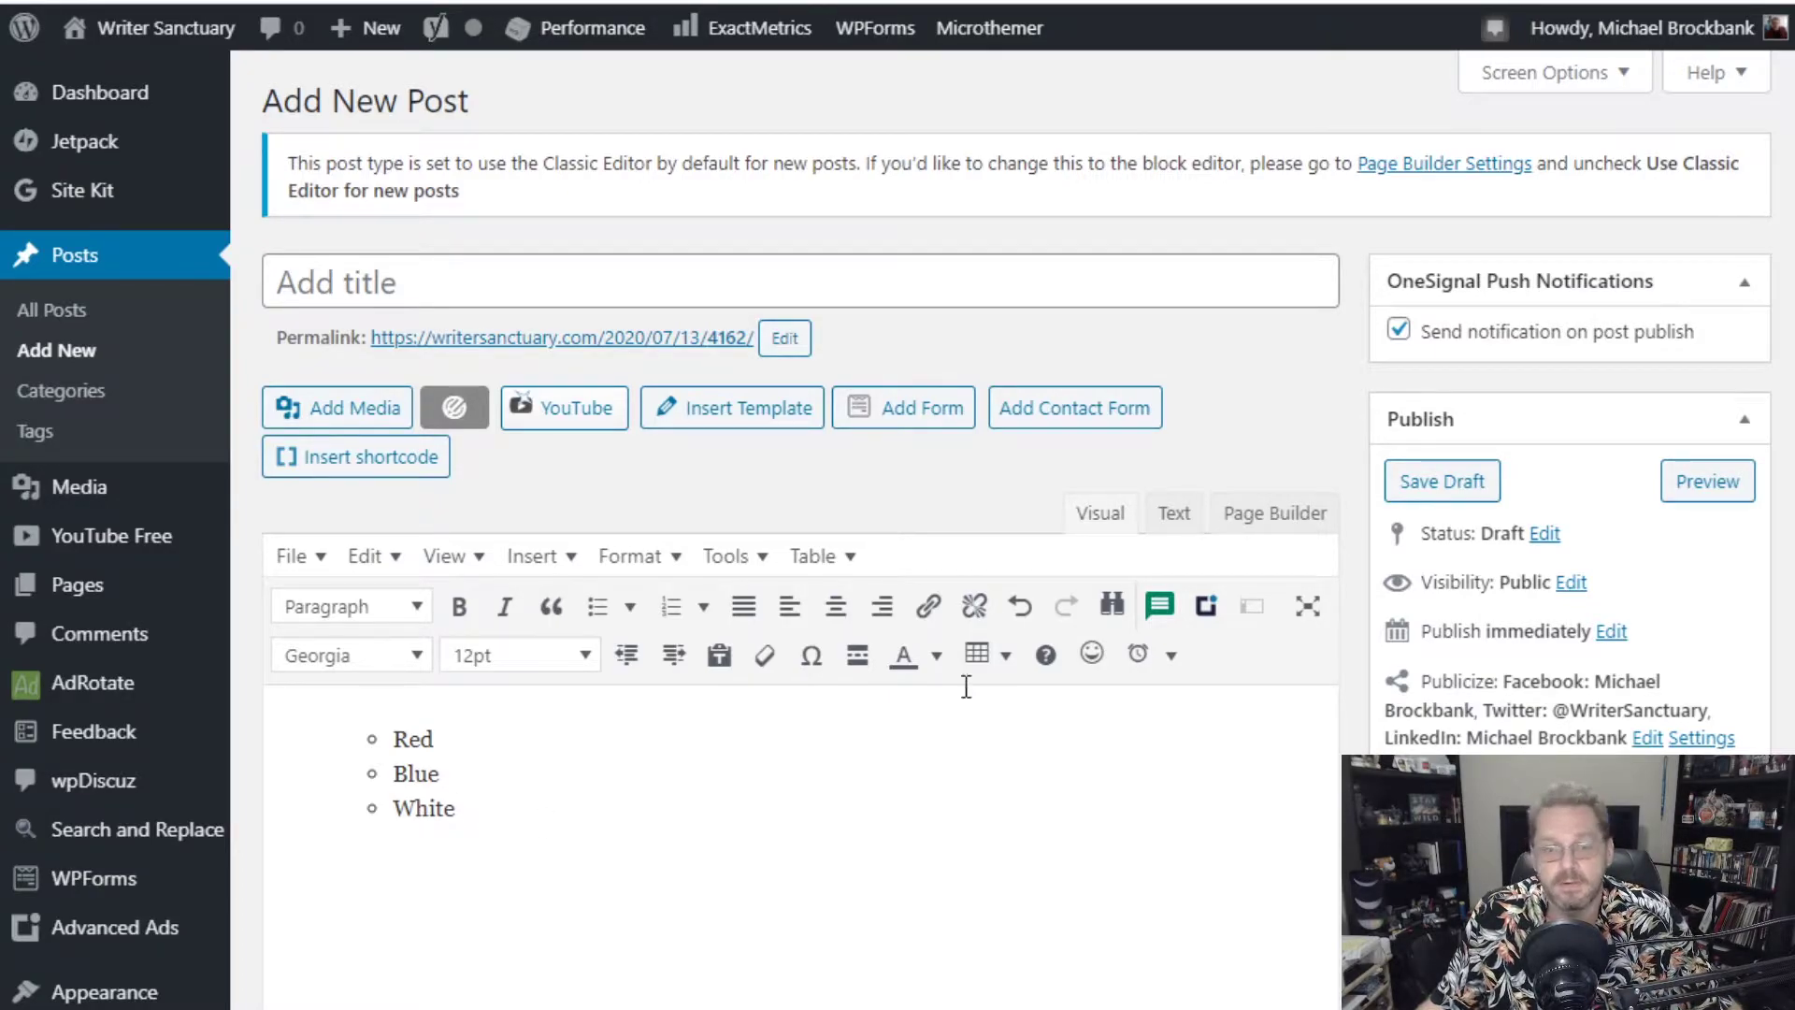
In the HTML, delete the extra <li style> and nested <ul> lines plus trailing closing tags, then check the bullets.
click(1174, 514)
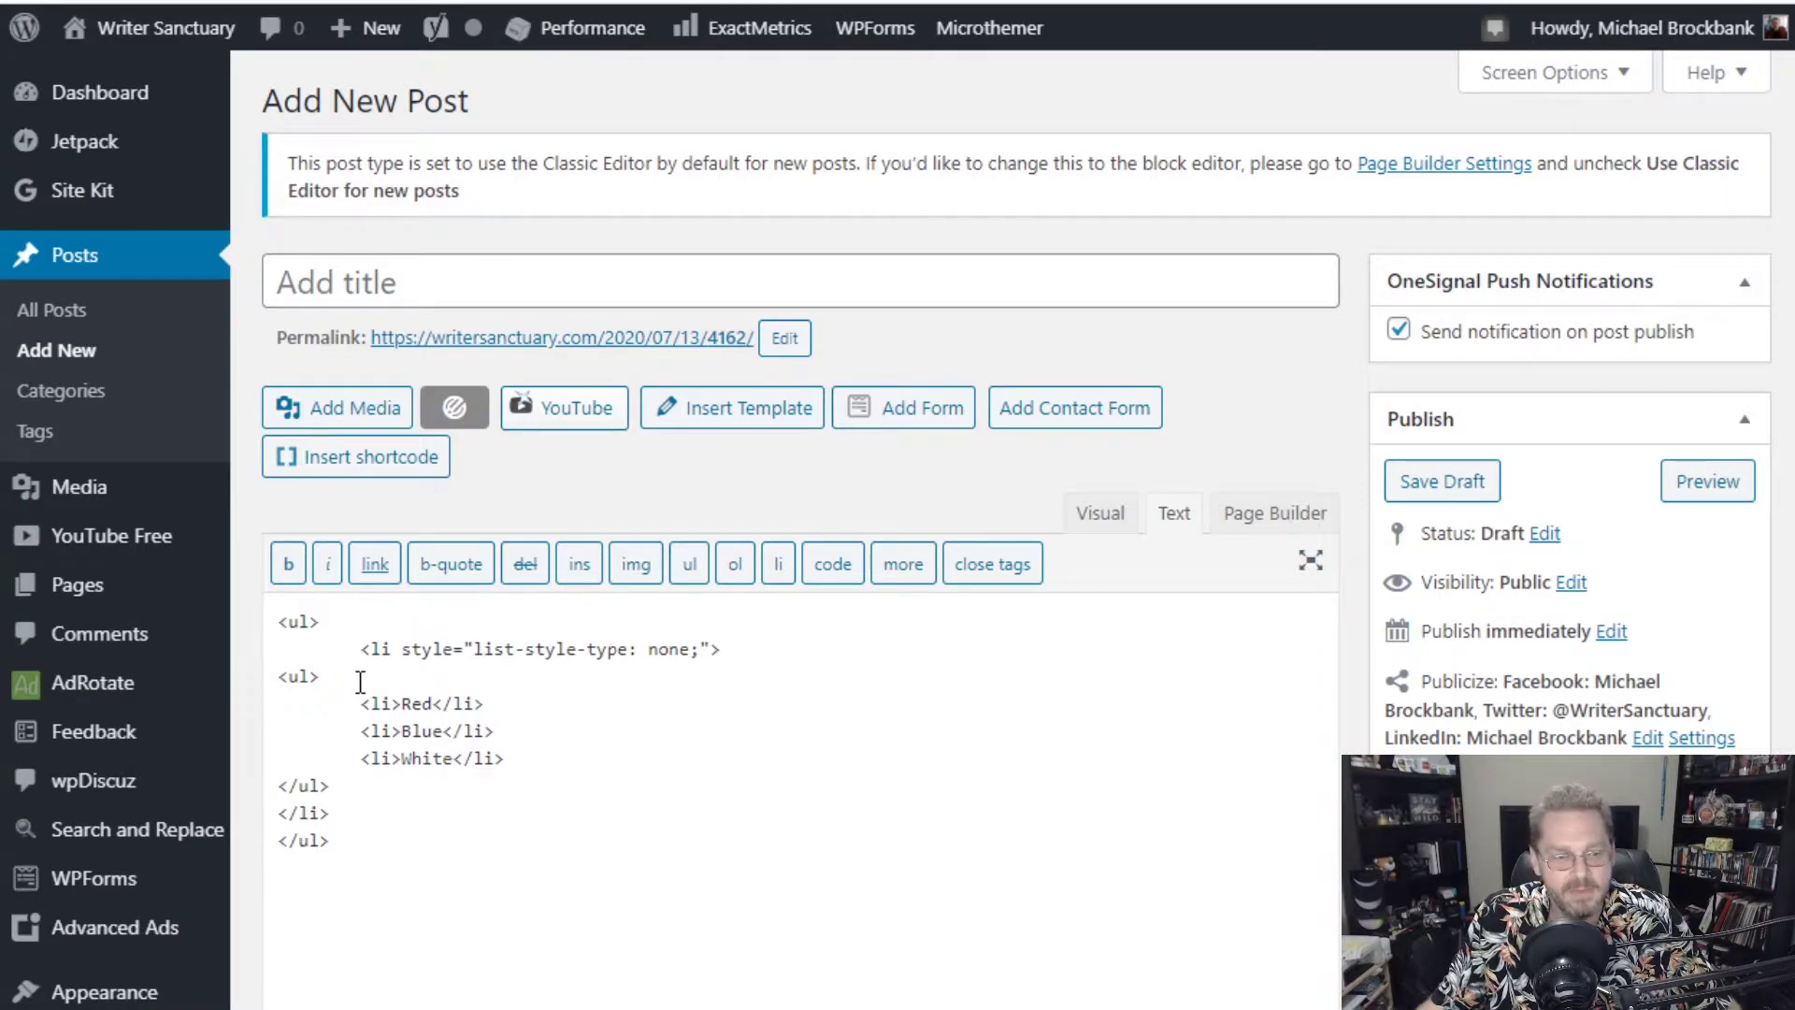
drag(360, 680, 258, 652)
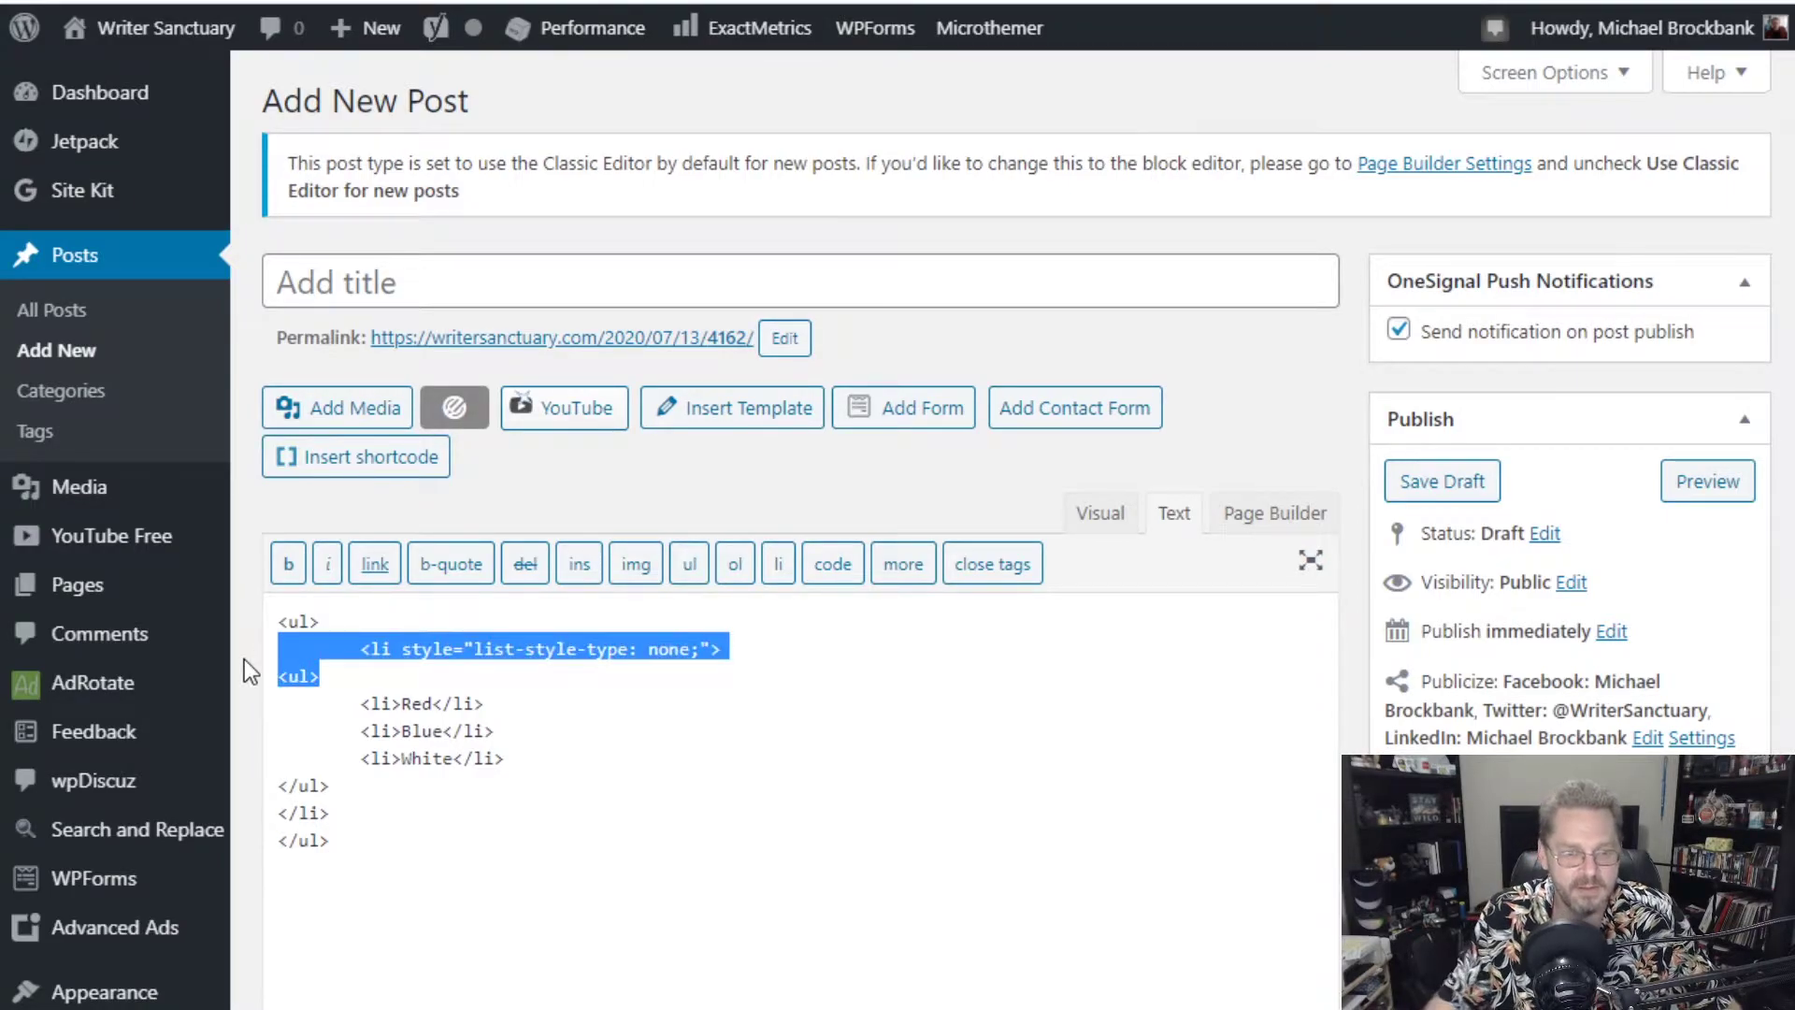
key(BackSpace)
key(BackSpace)
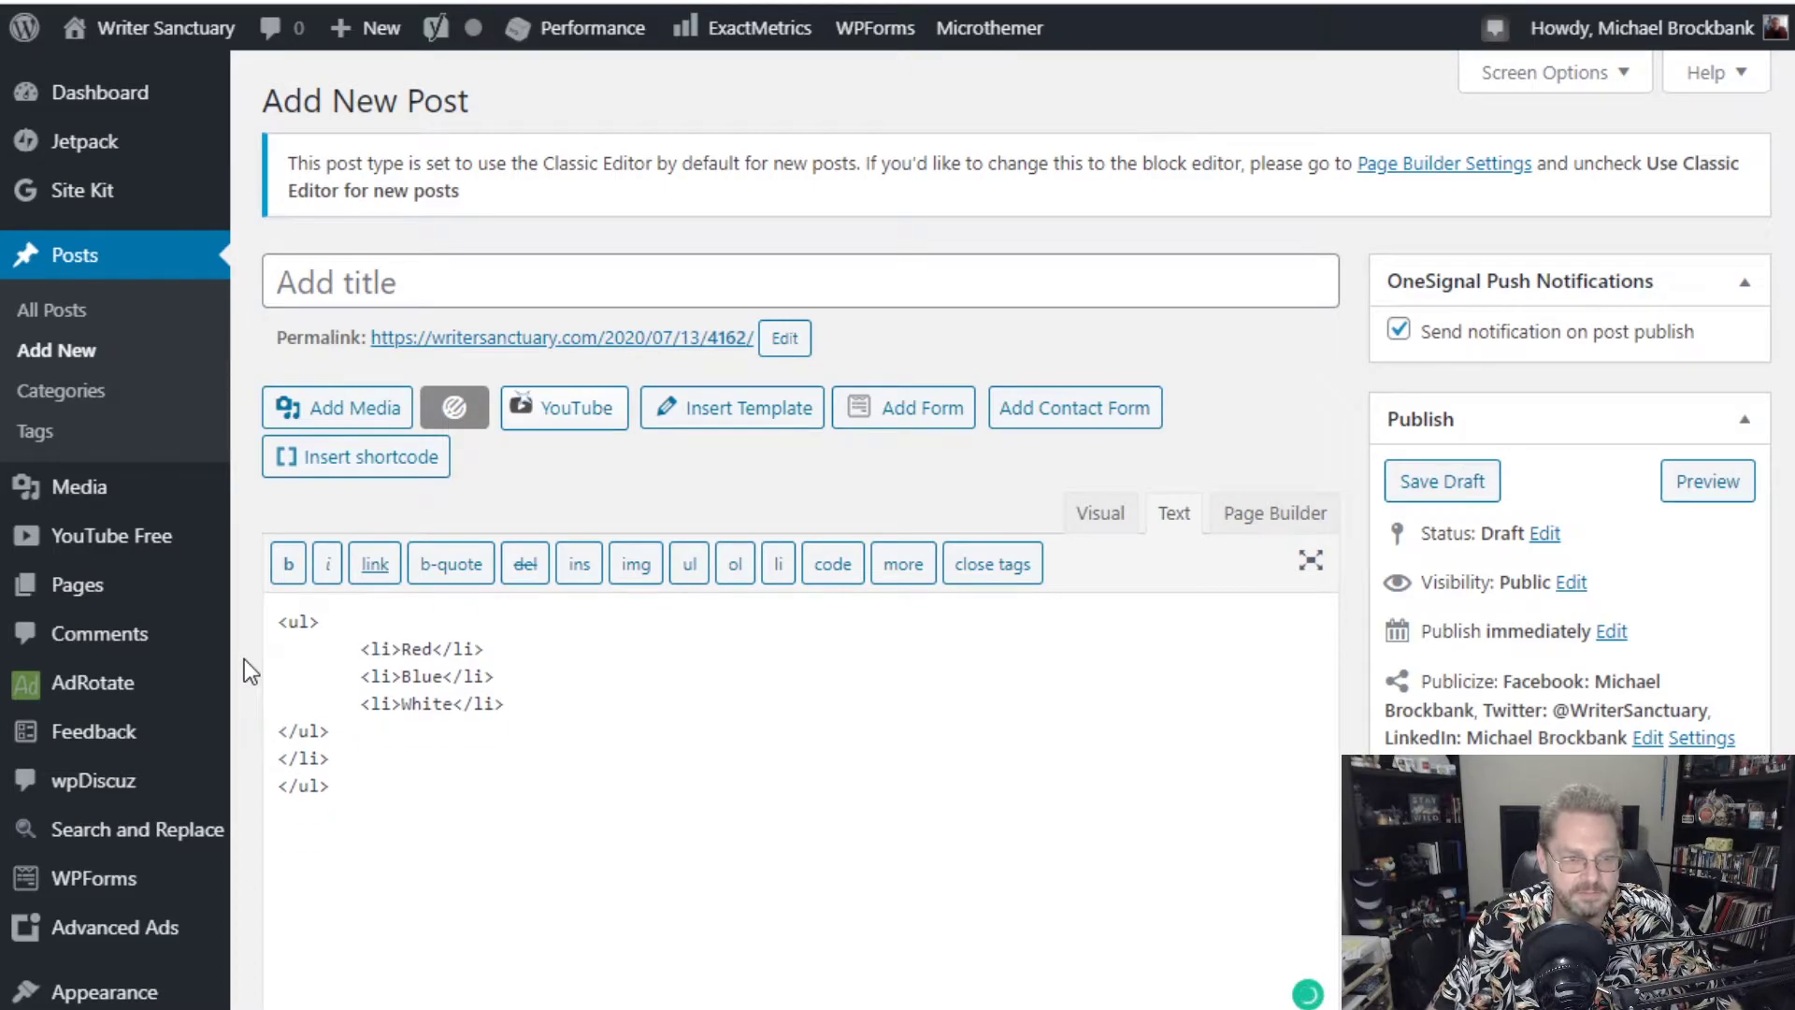
drag(389, 754, 457, 812)
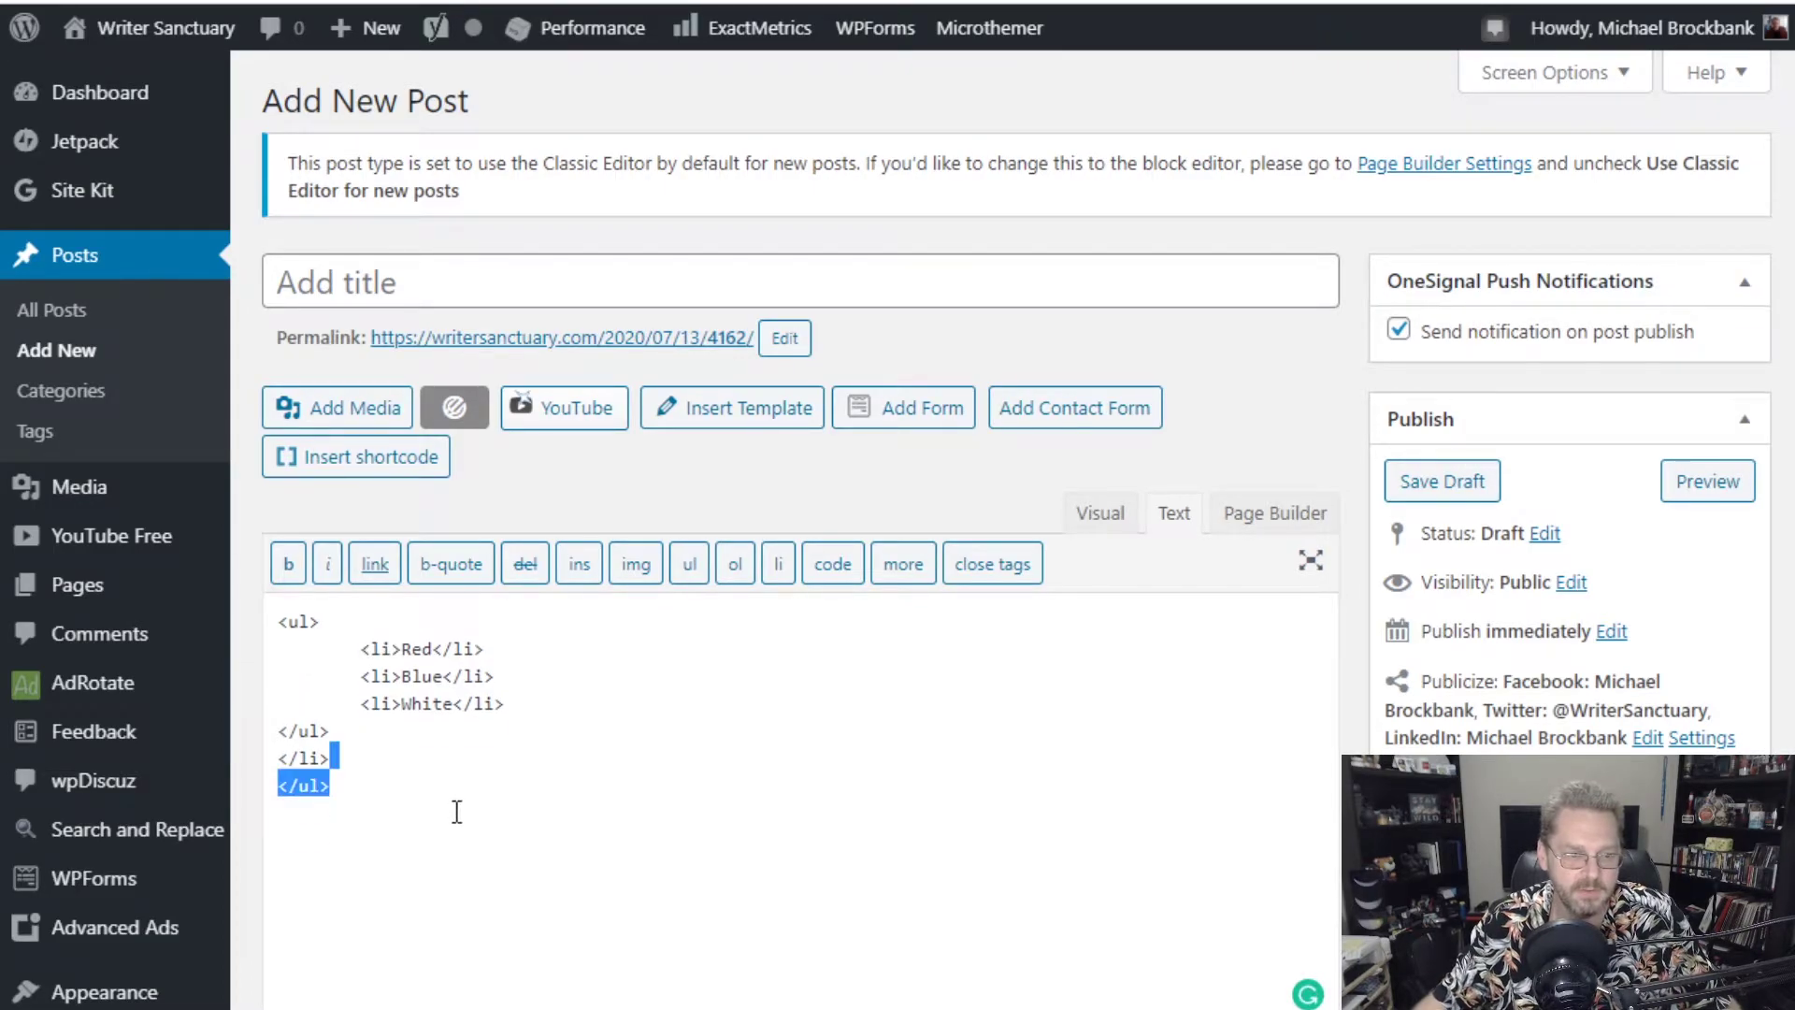
key(BackSpace)
key(BackSpace)
key(BackSpace)
key(BackSpace)
key(BackSpace)
key(BackSpace)
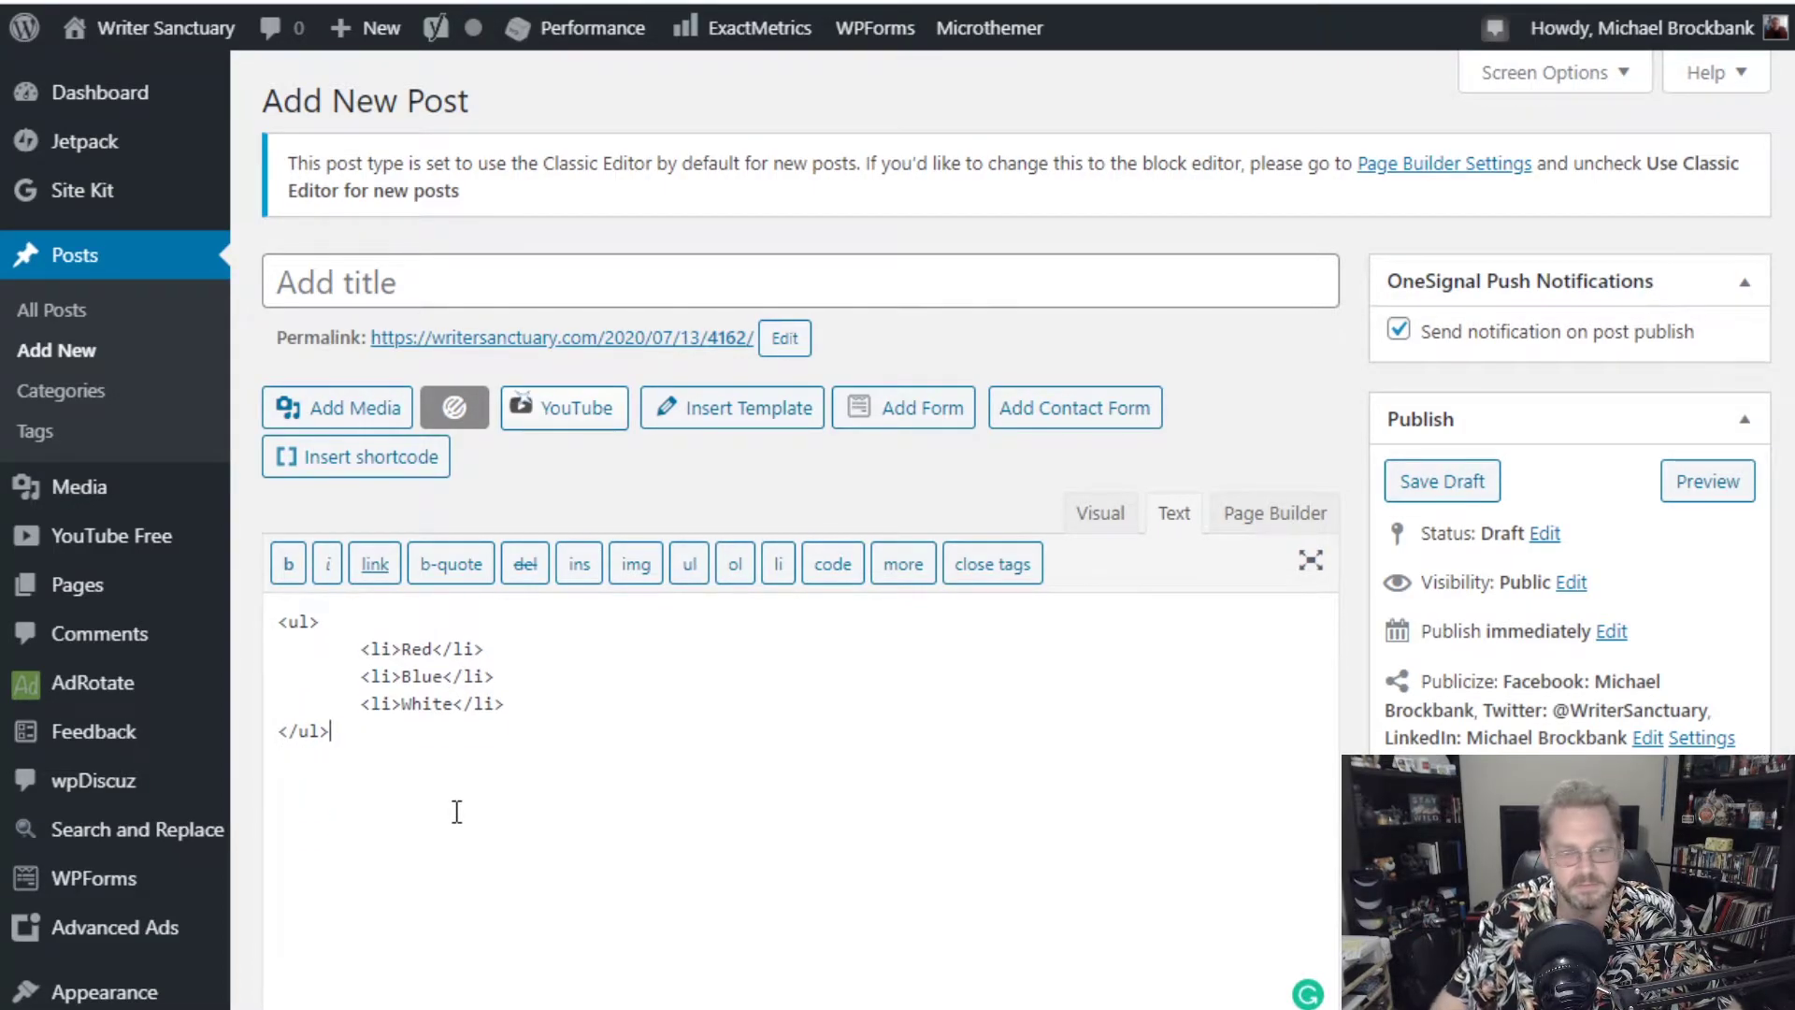
click(1100, 514)
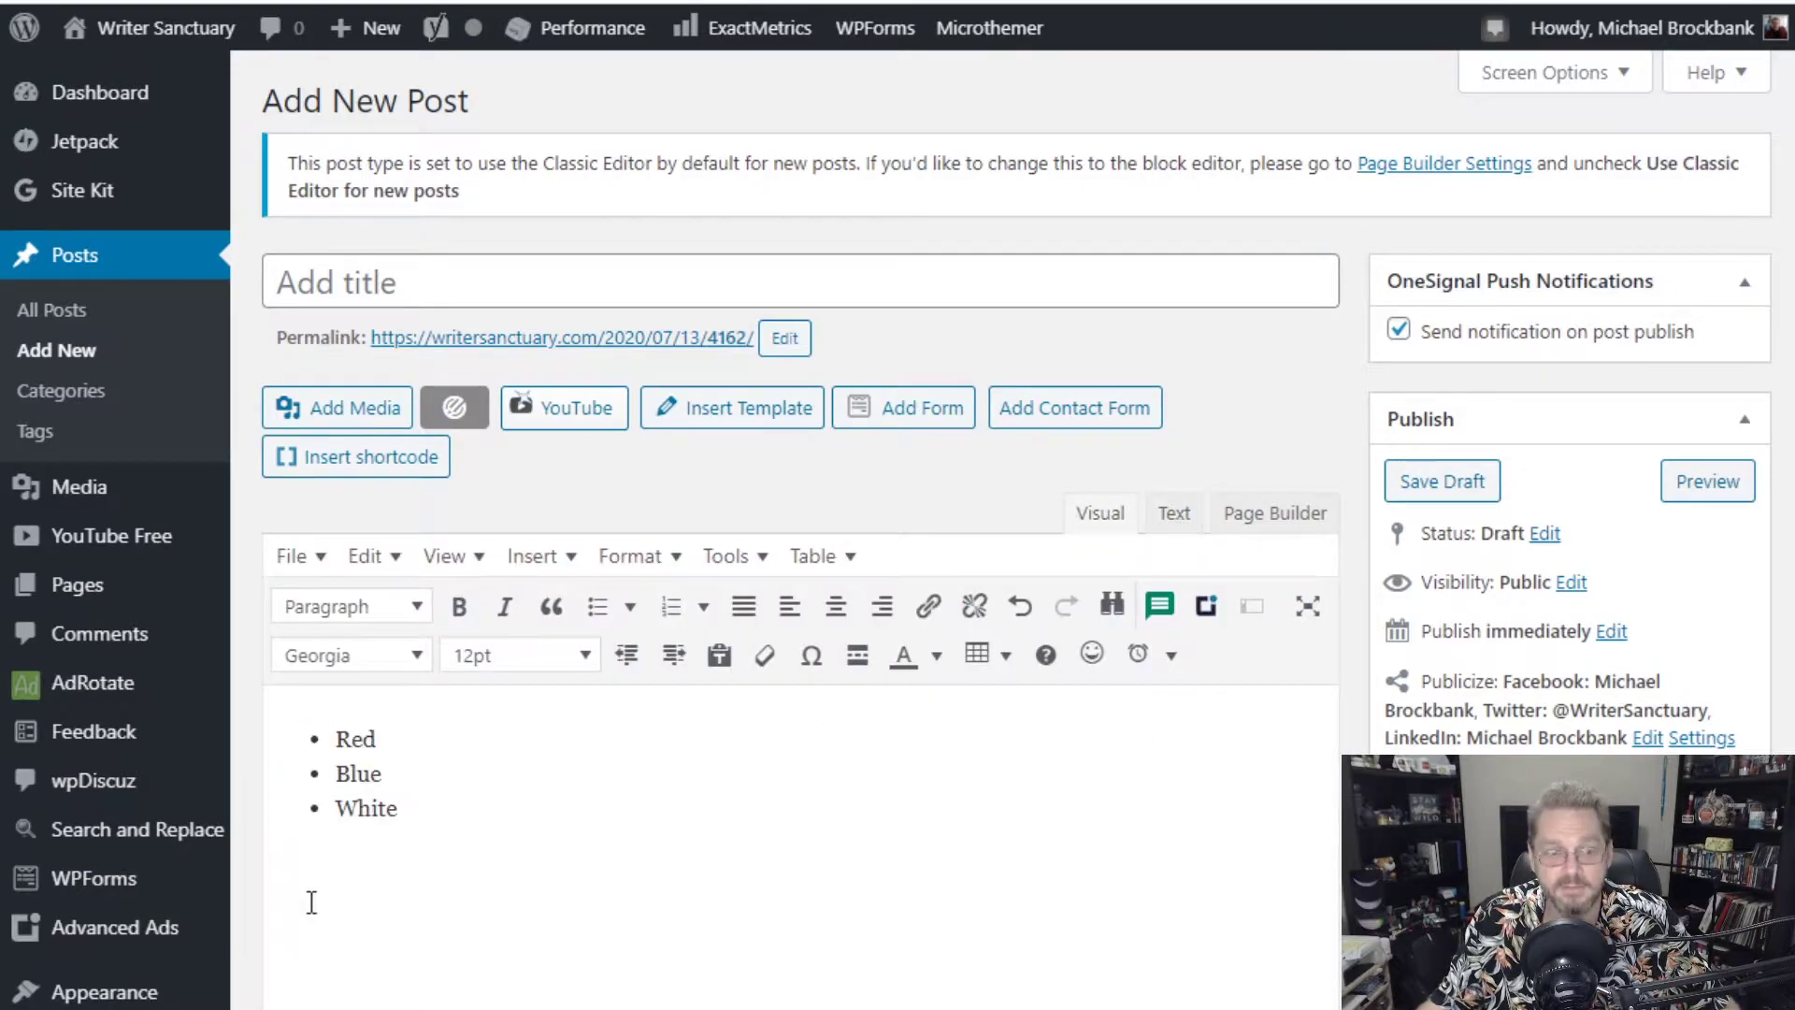
Return to the HTML of the Red, Blue, White <ul> list with the cursor after </ul>.
click(1174, 516)
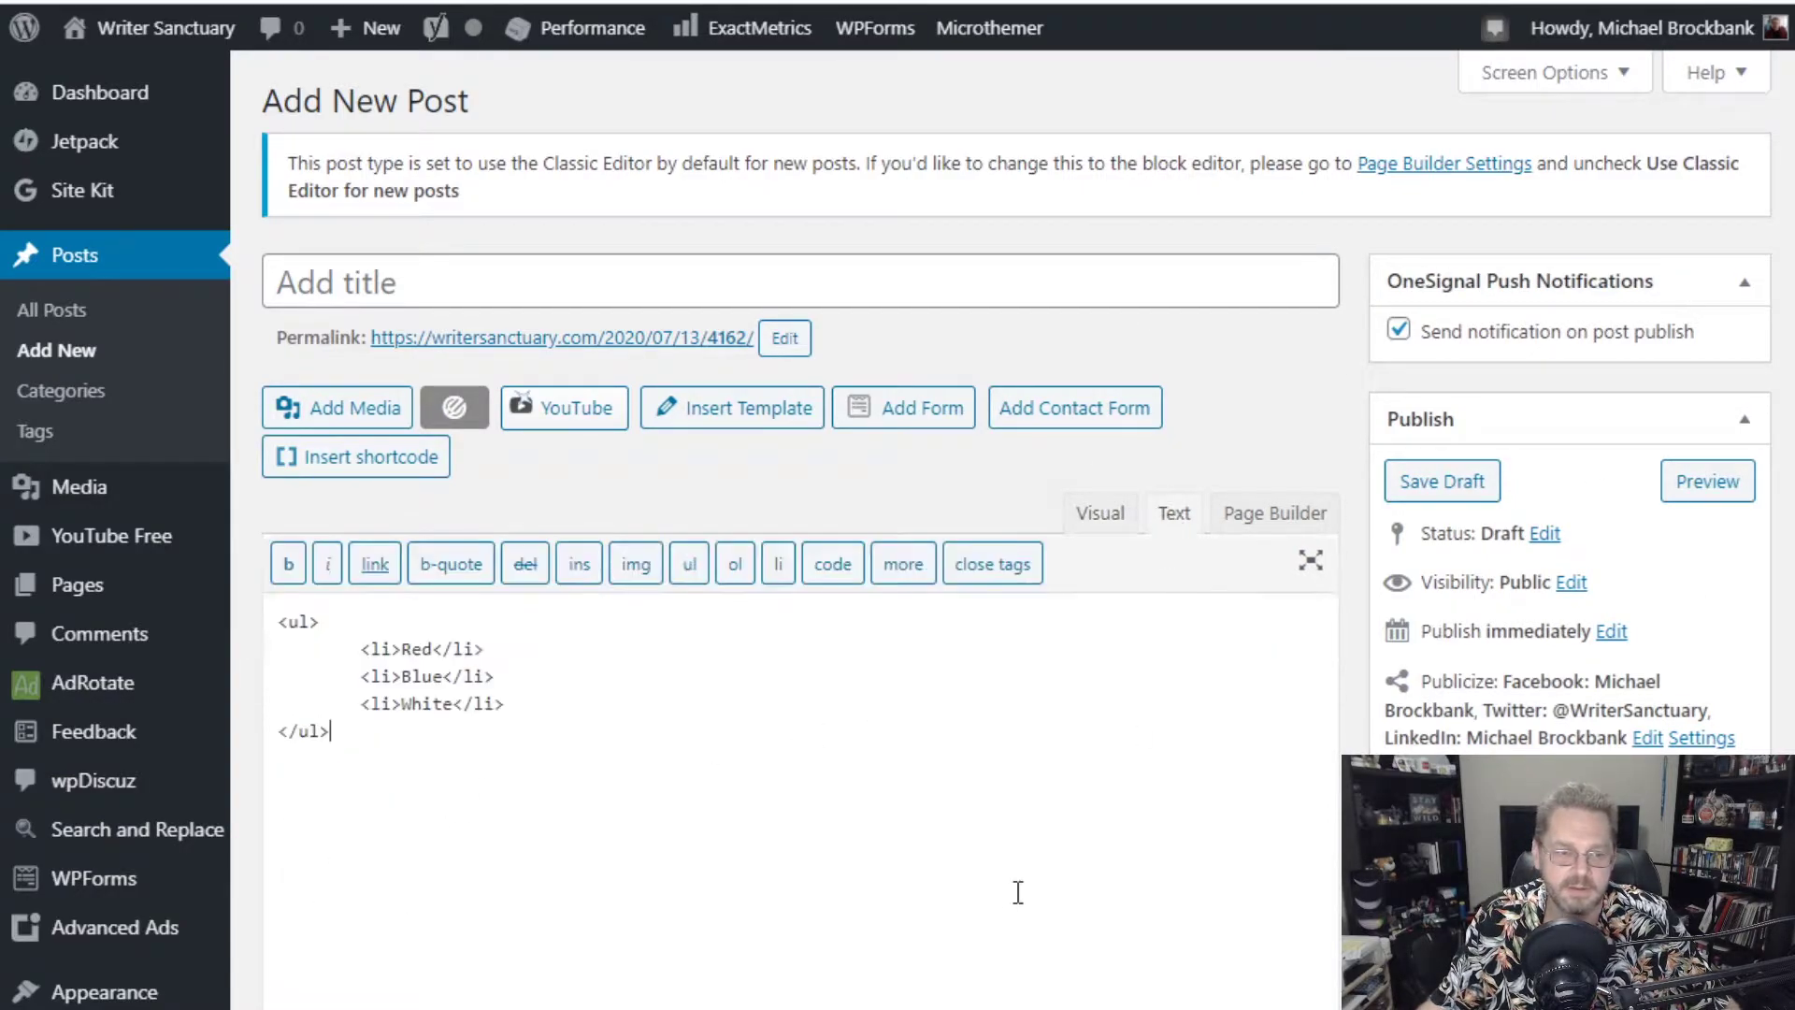
click(515, 769)
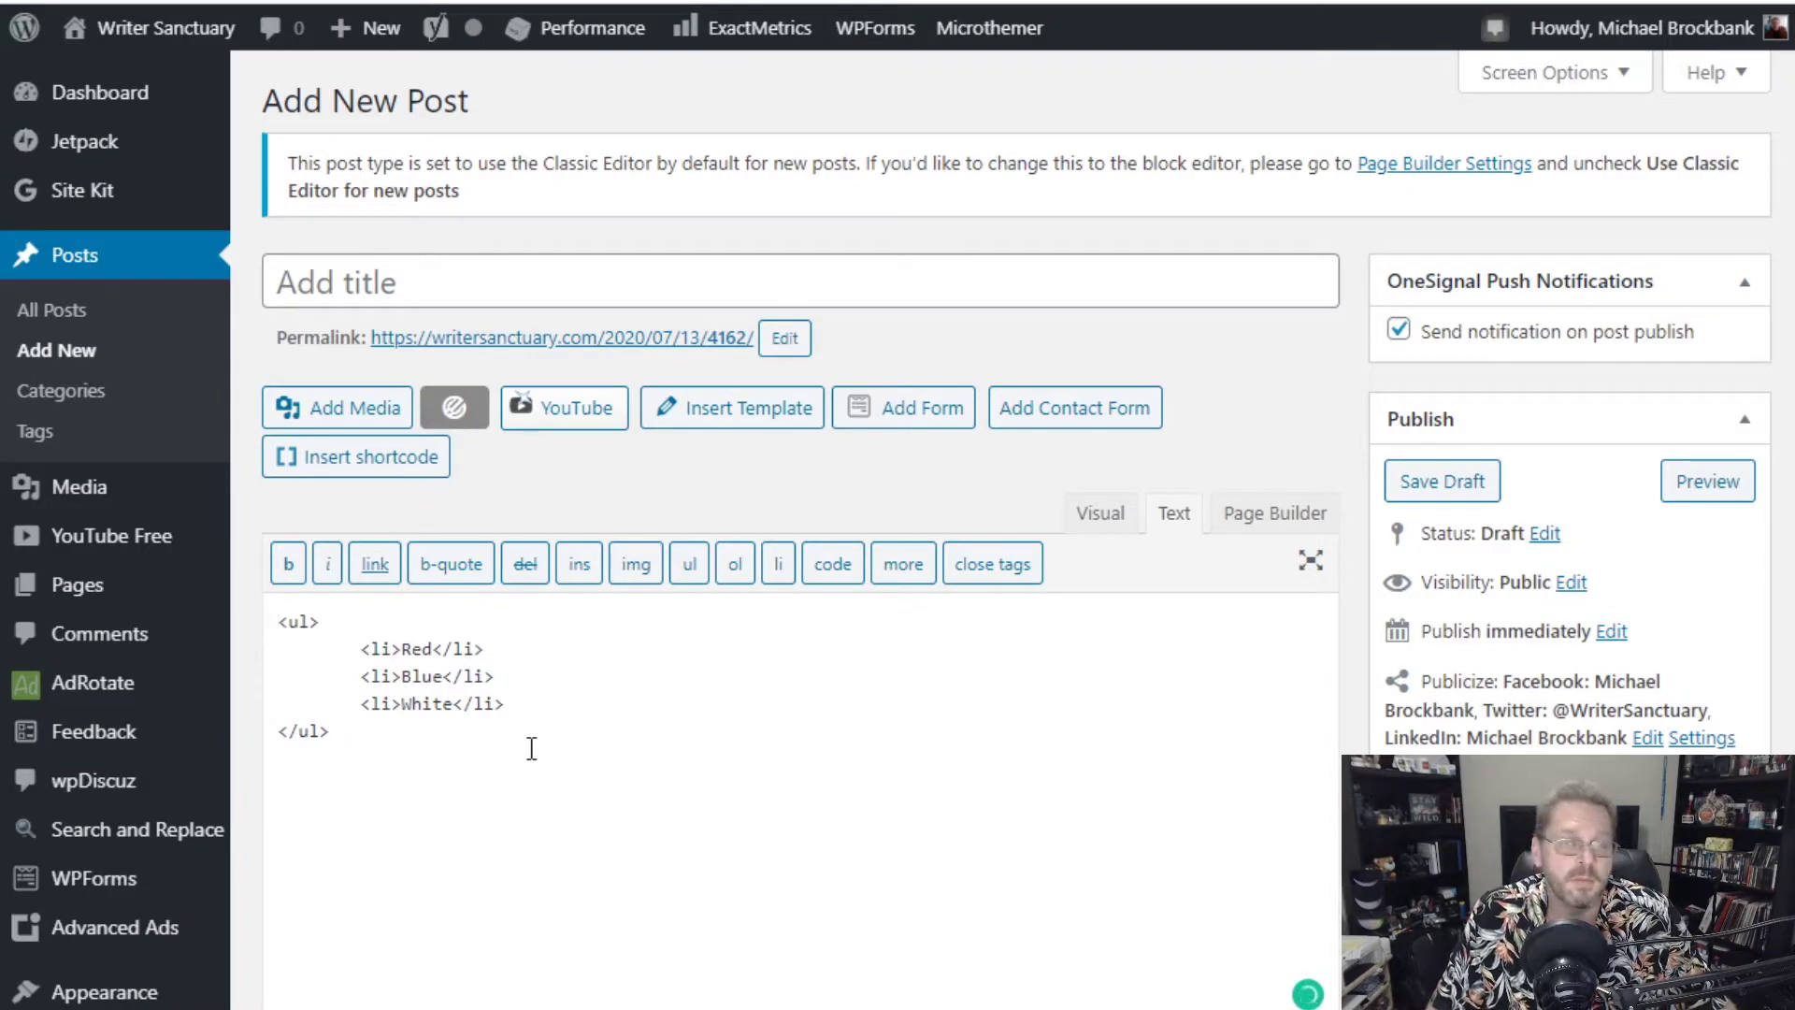
Change <ul> and </ul> to <ol> and </ol> so Red, Blue, White render numbered 1–3.
key(ctrl+Home)
key(Right)
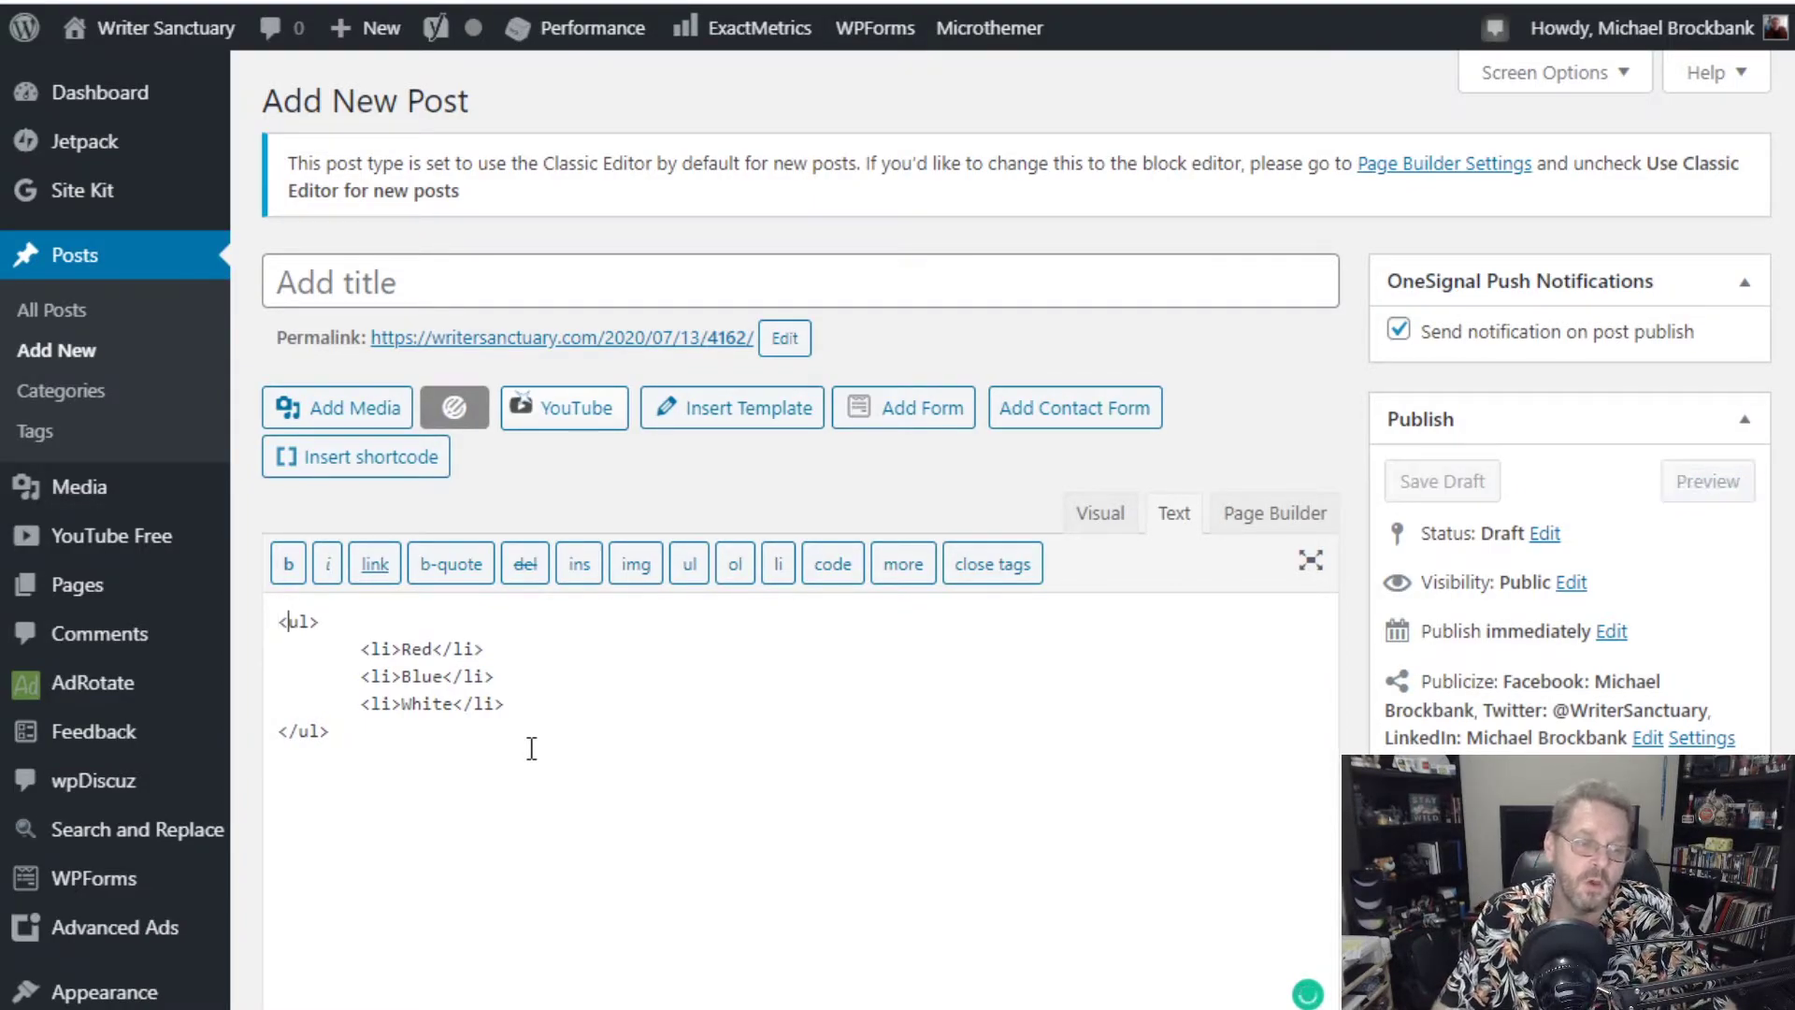
key(Delete)
text(o)
key(Down)
key(Down)
key(Down)
key(Down)
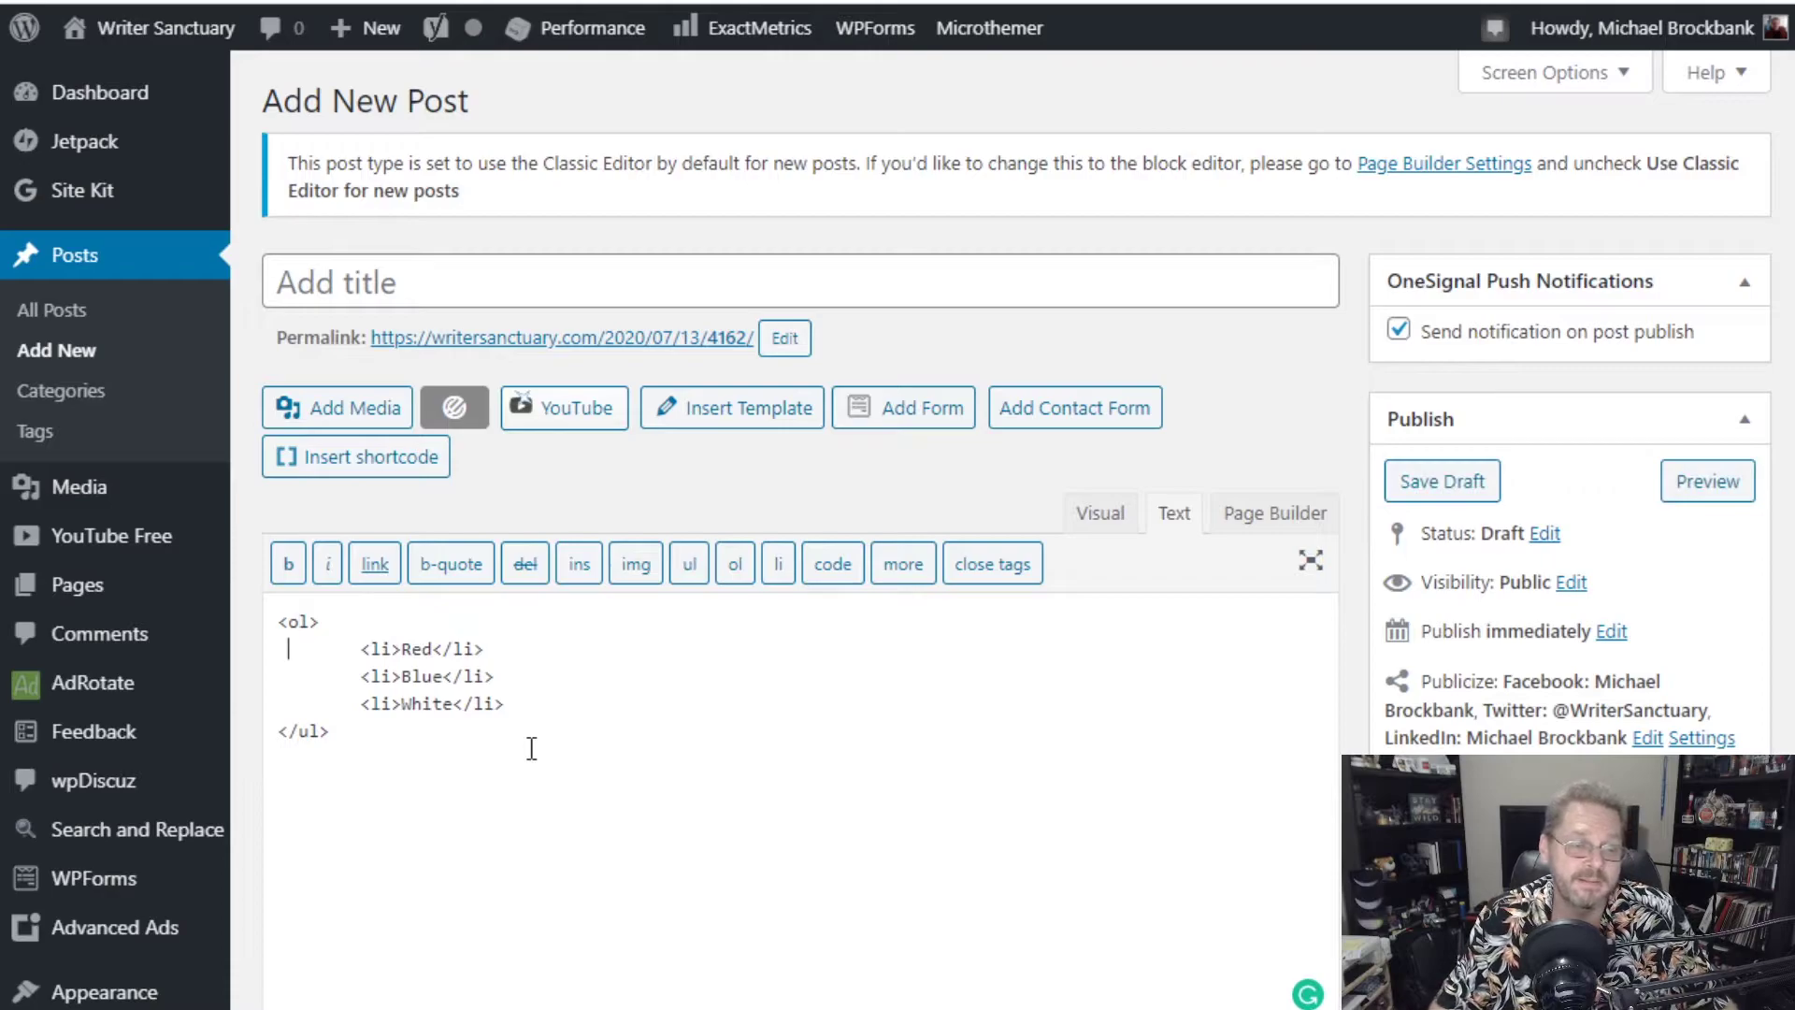
key(Right)
key(BackSpace)
text(o)
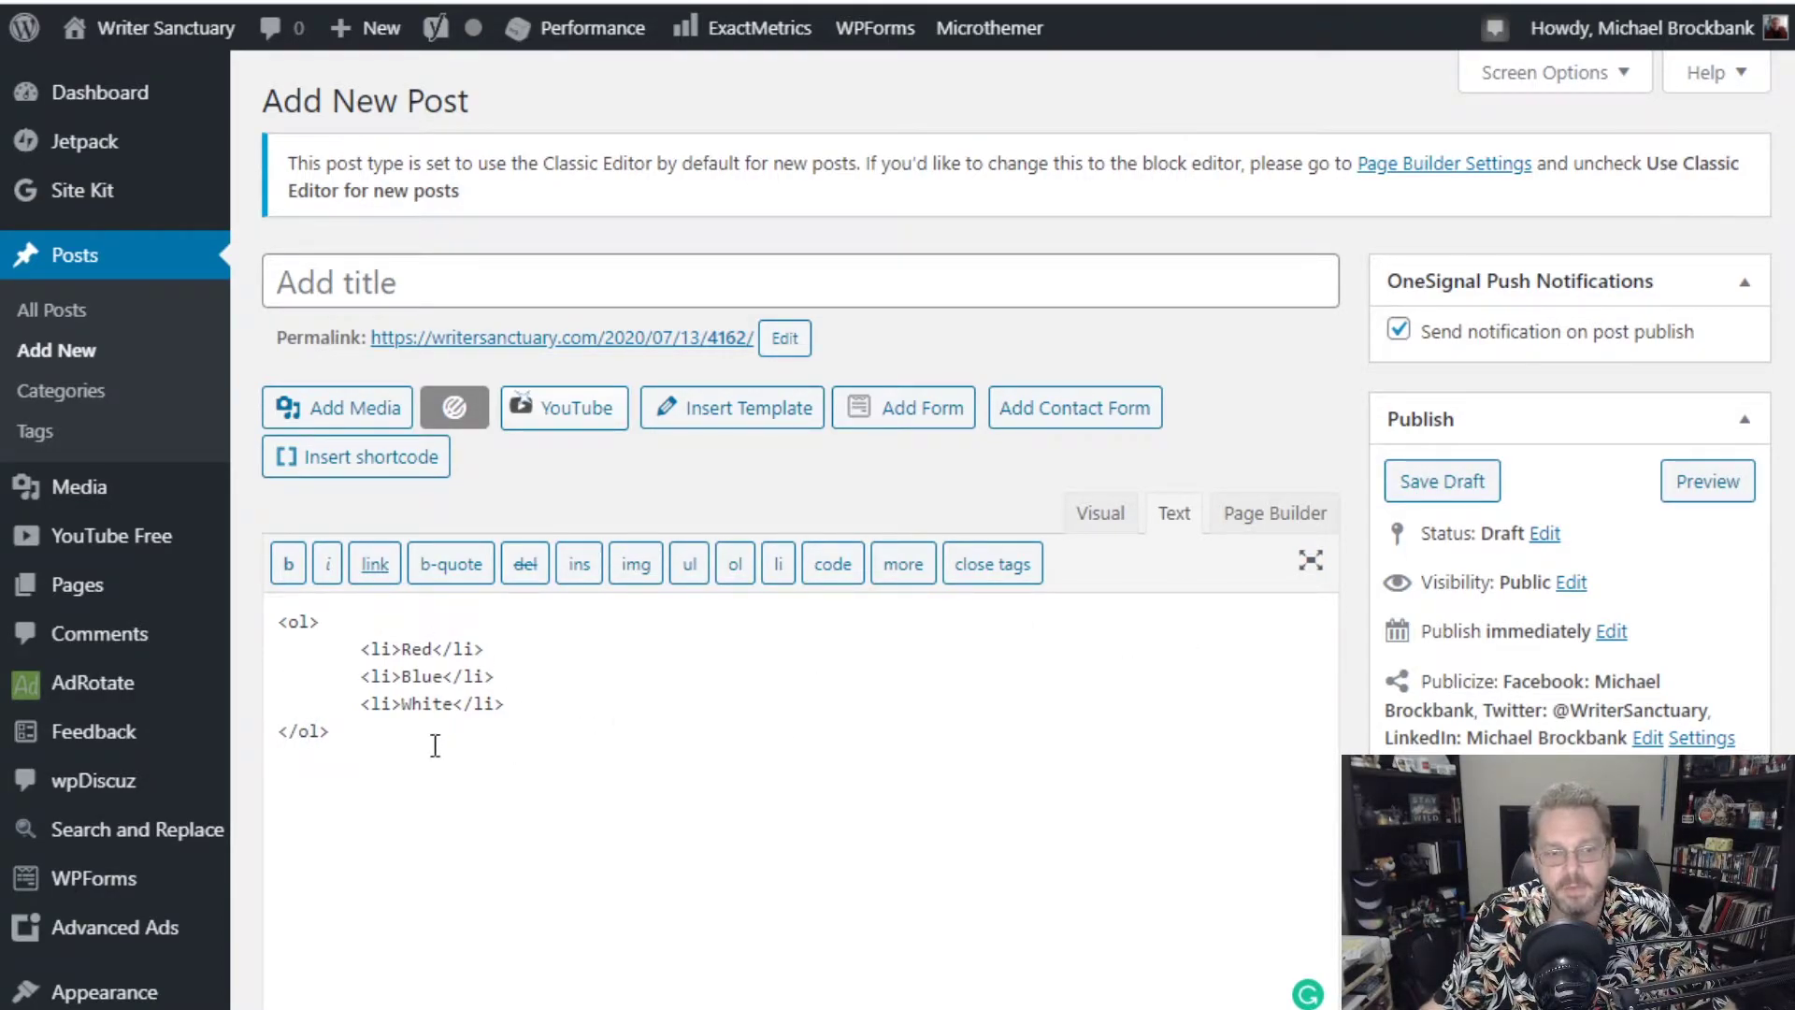
click(1103, 513)
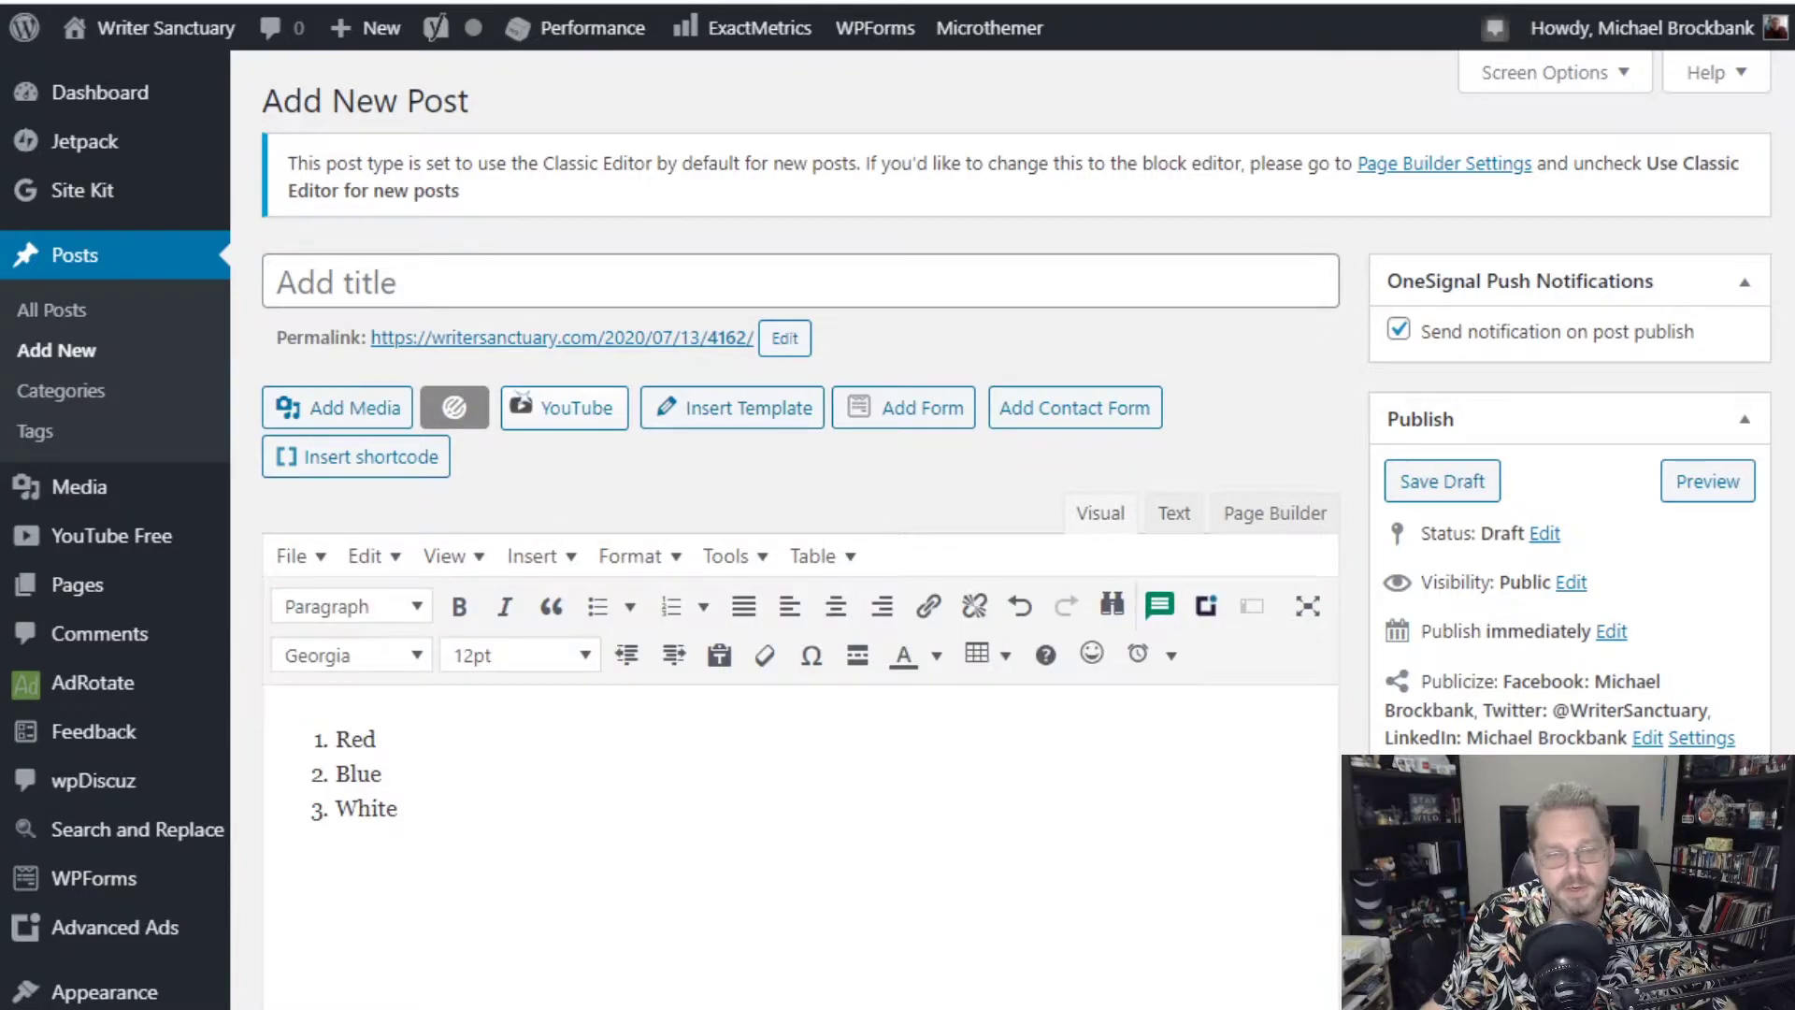
click(1174, 513)
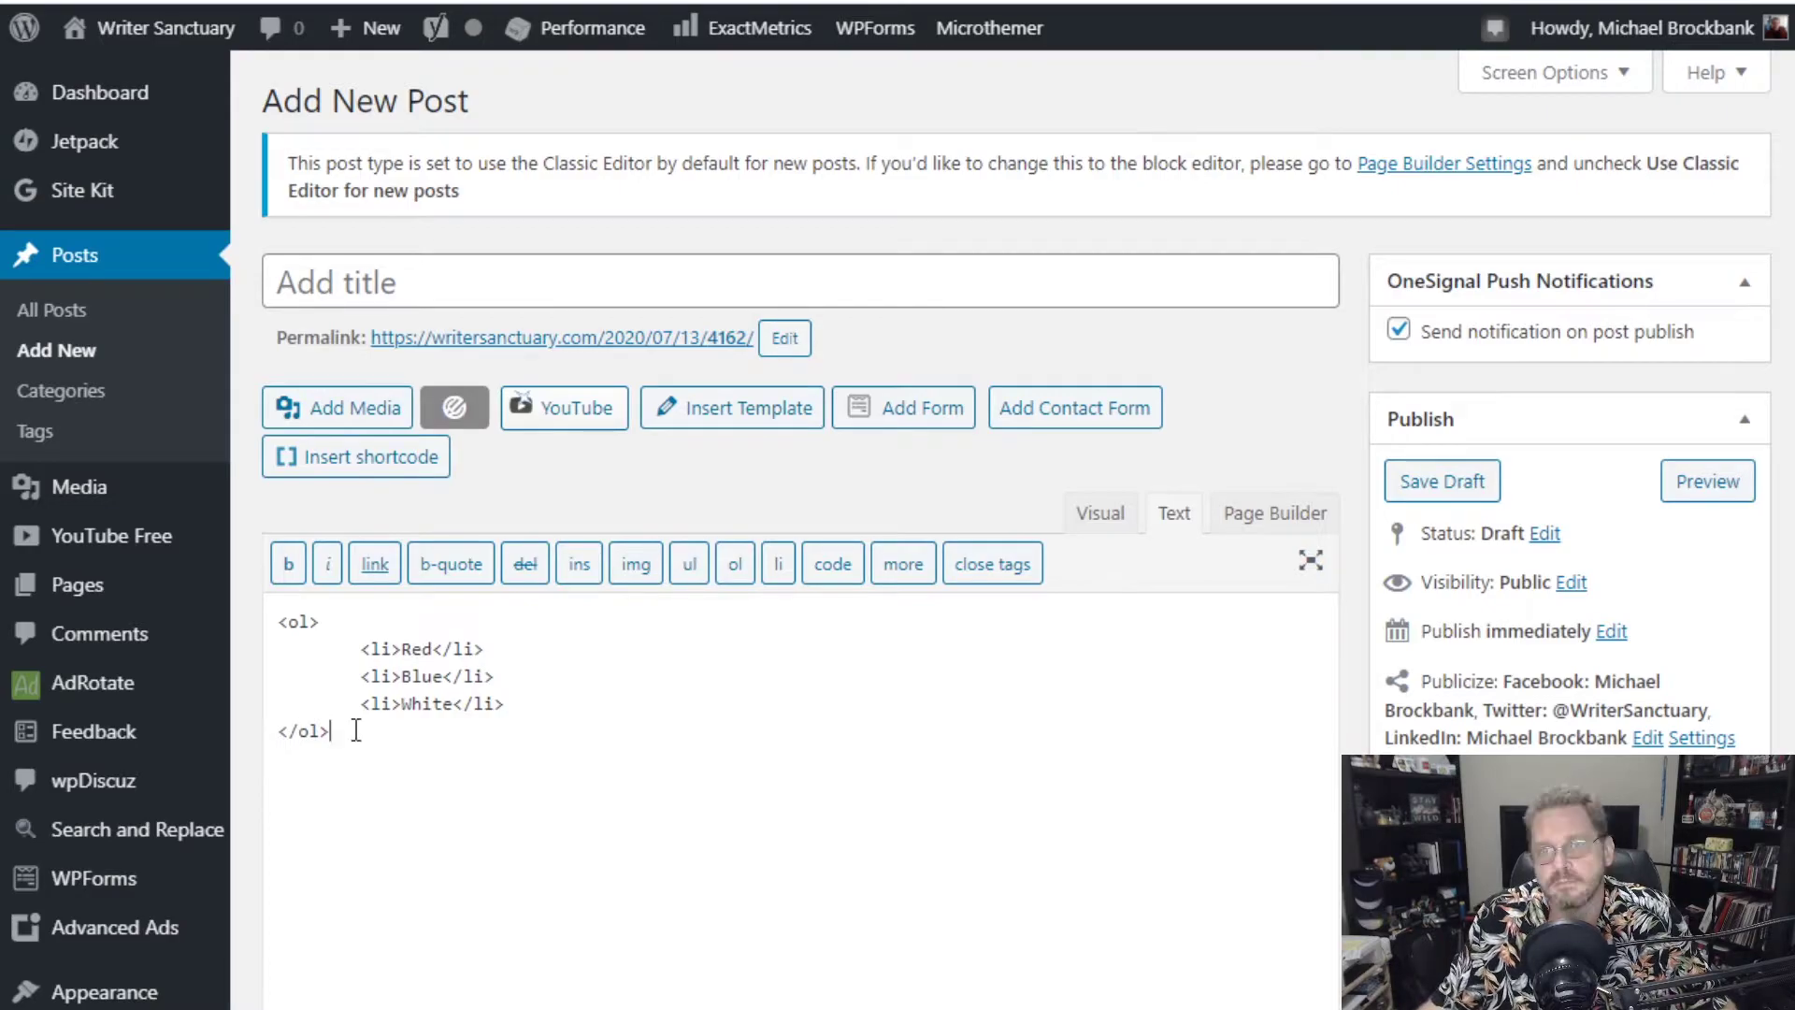
Replace the numbered list with '<strong>This is all Bold Text.</strong>' in the HTML.
drag(356, 730, 247, 598)
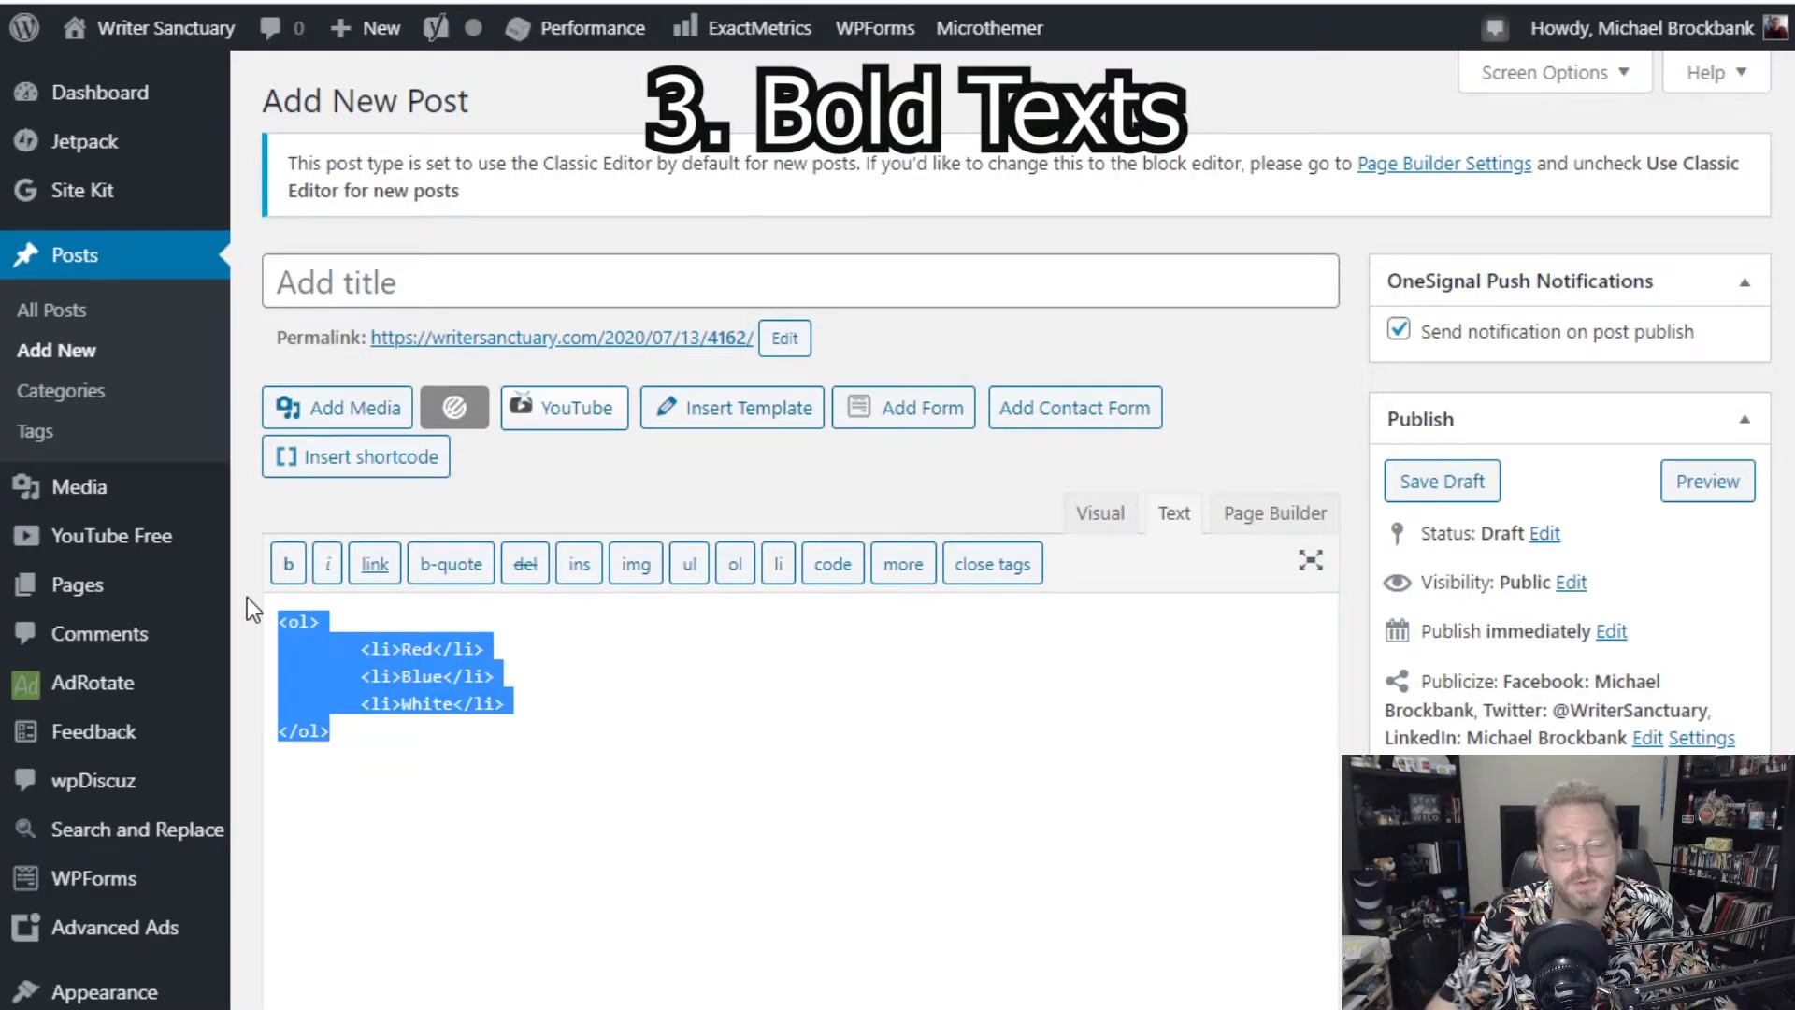
key(BackSpace)
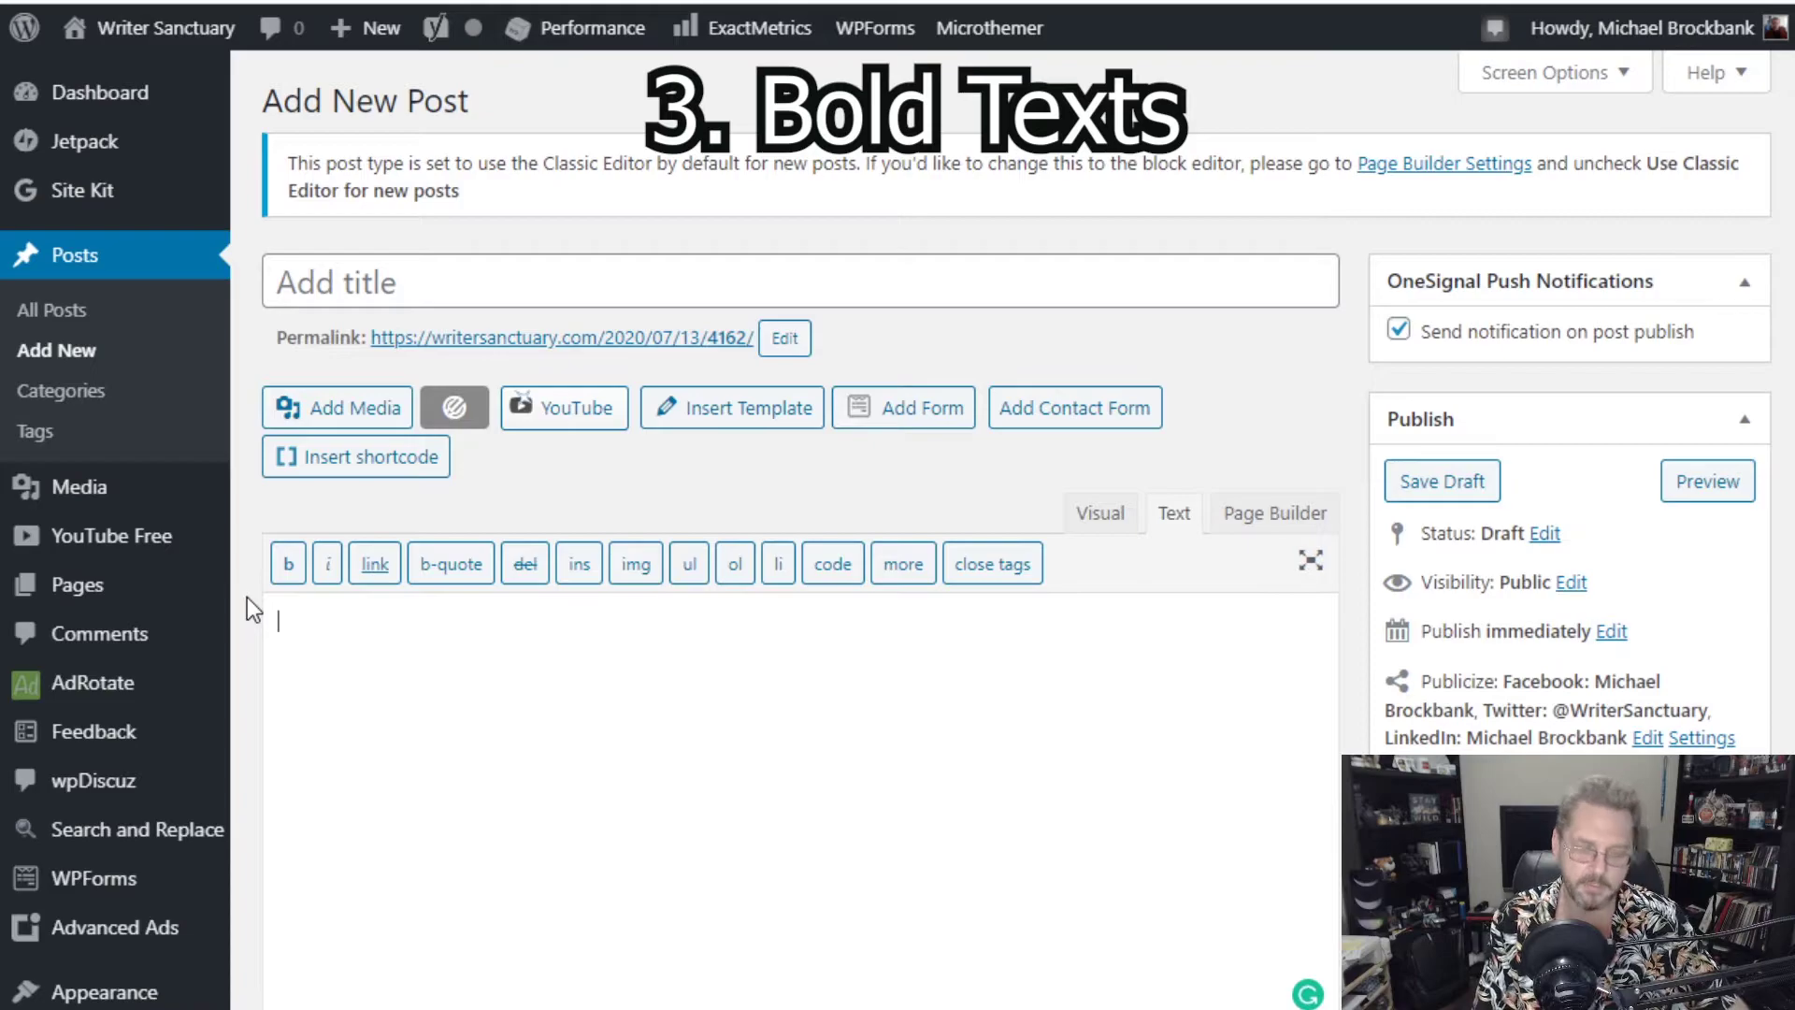
text(<)
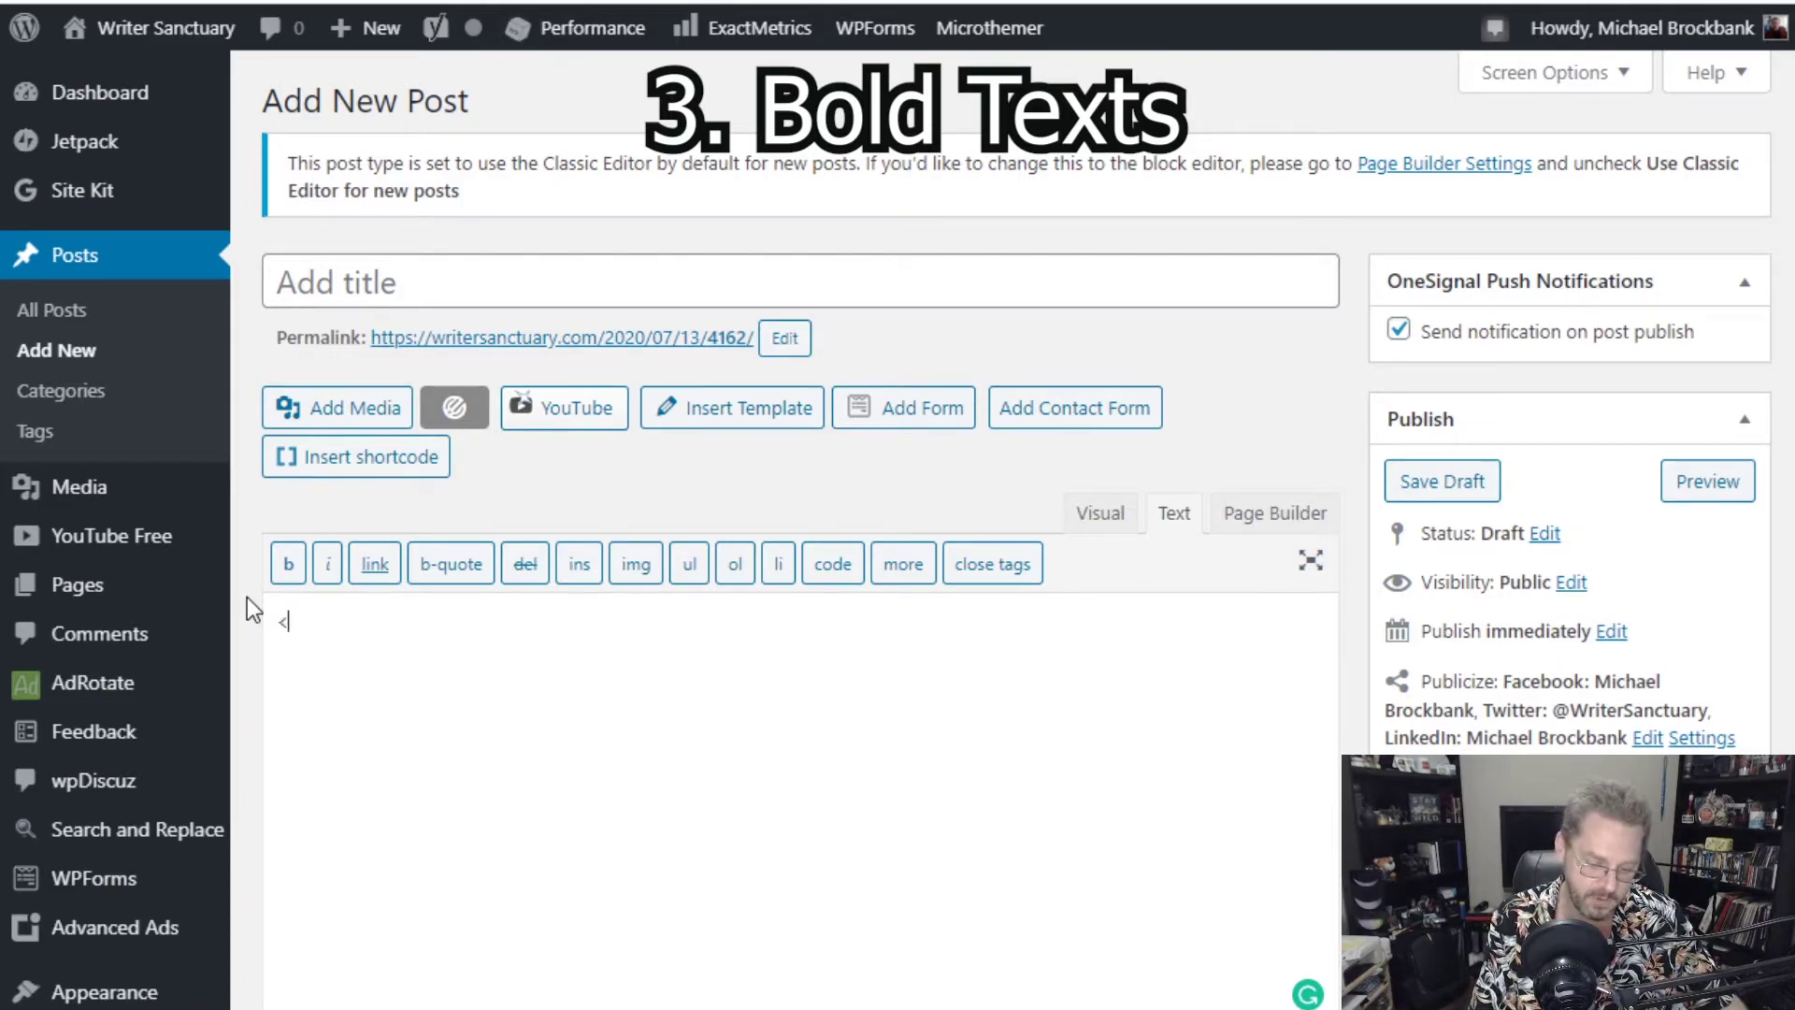
text(b)
text(strong>)
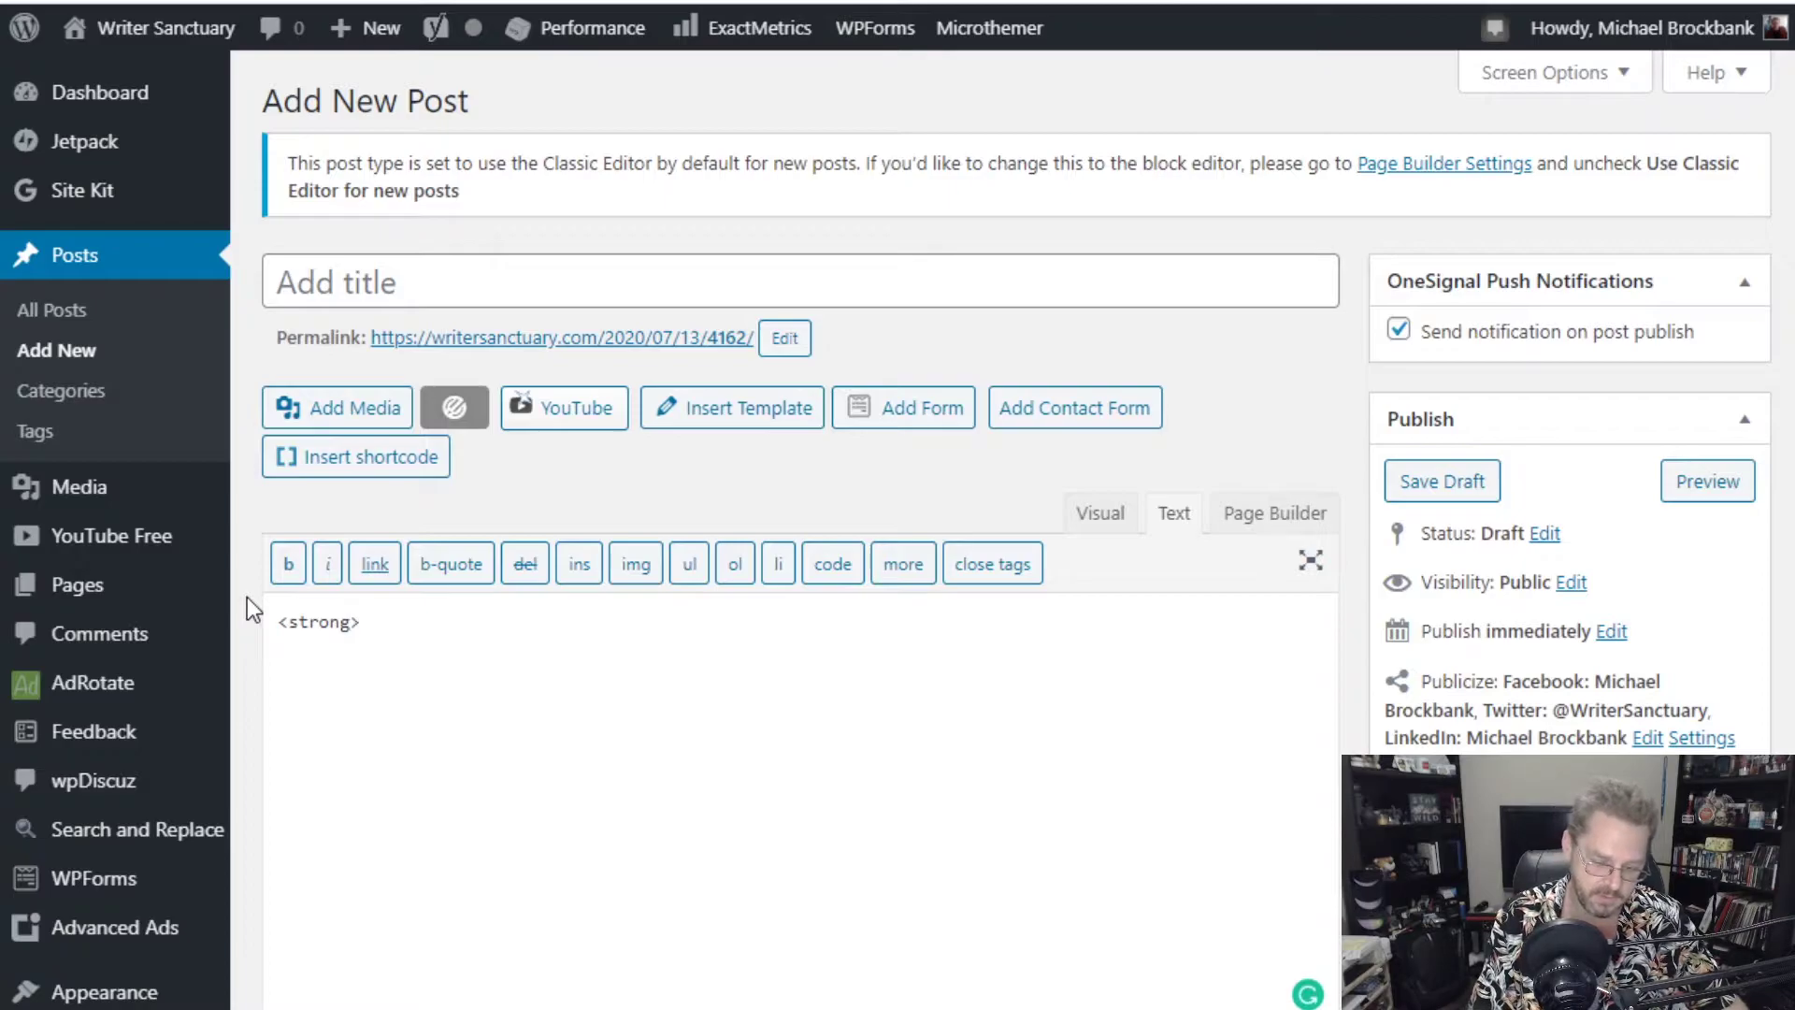
text(</styrong>)
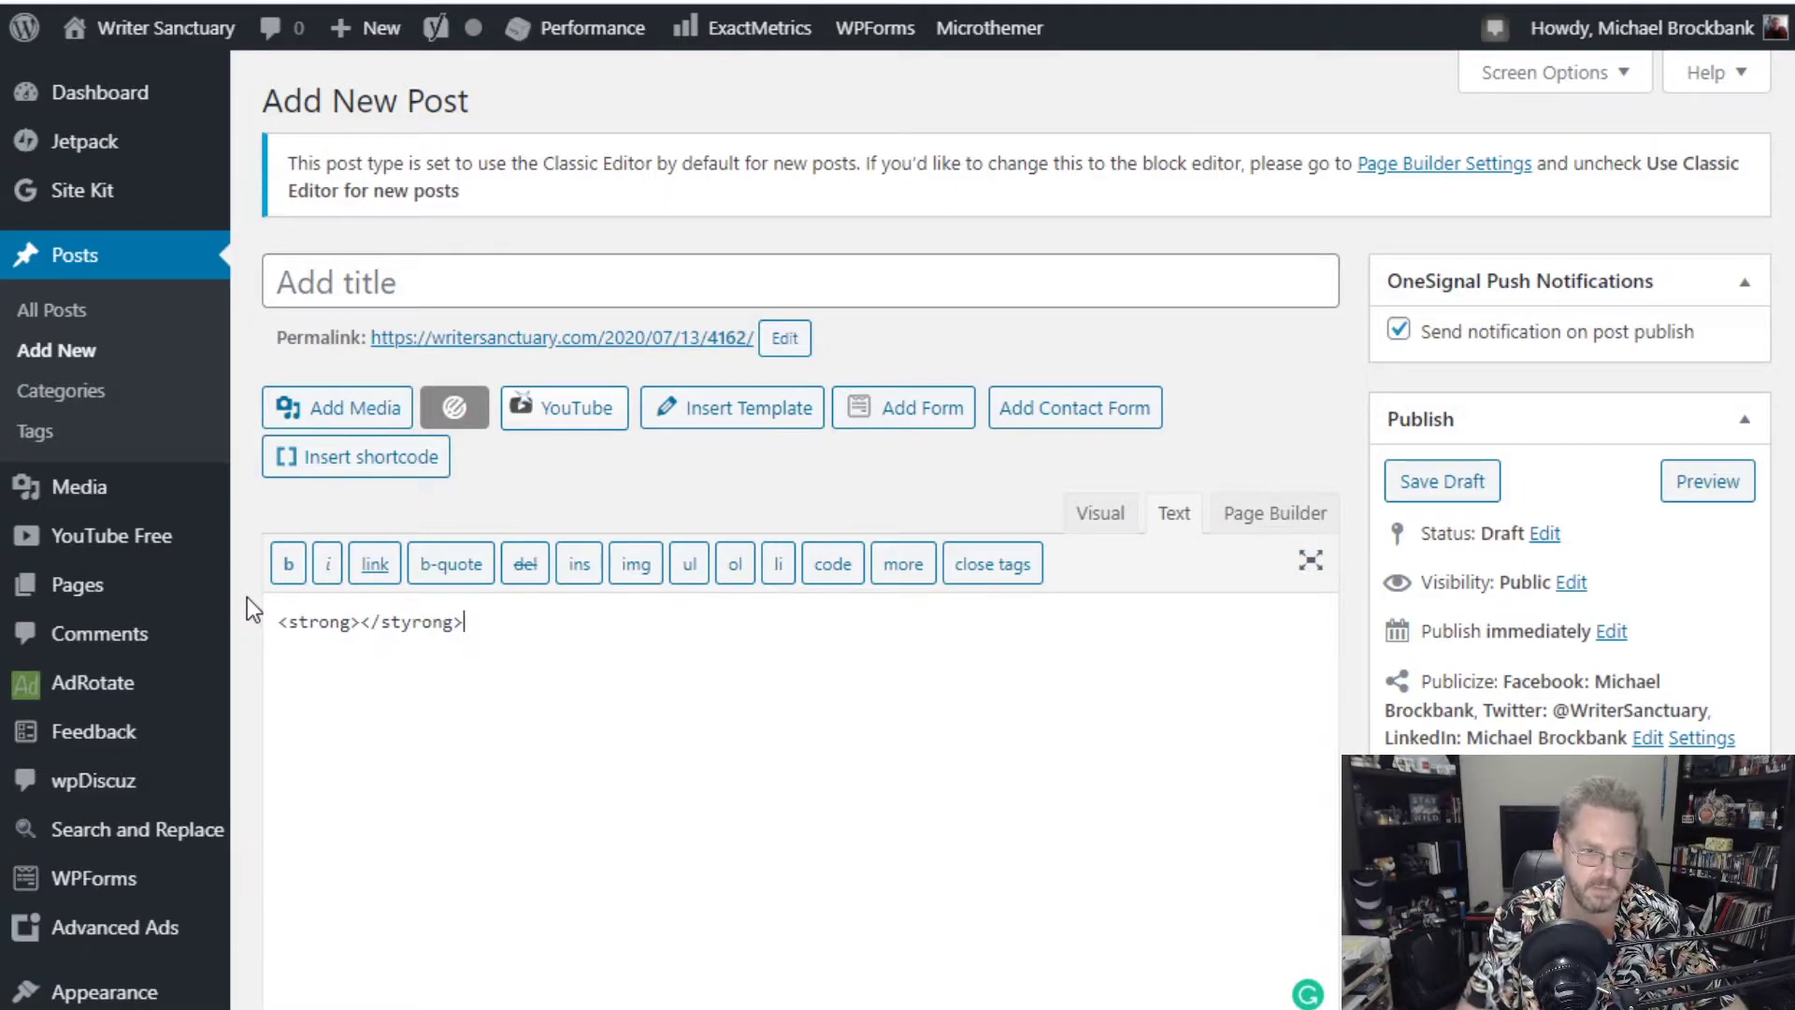
key(Left)
key(Left)
key(Left)
key(Left)
key(Left)
key(Left)
key(Delete)
key(Left)
key(Left)
key(Left)
key(Left)
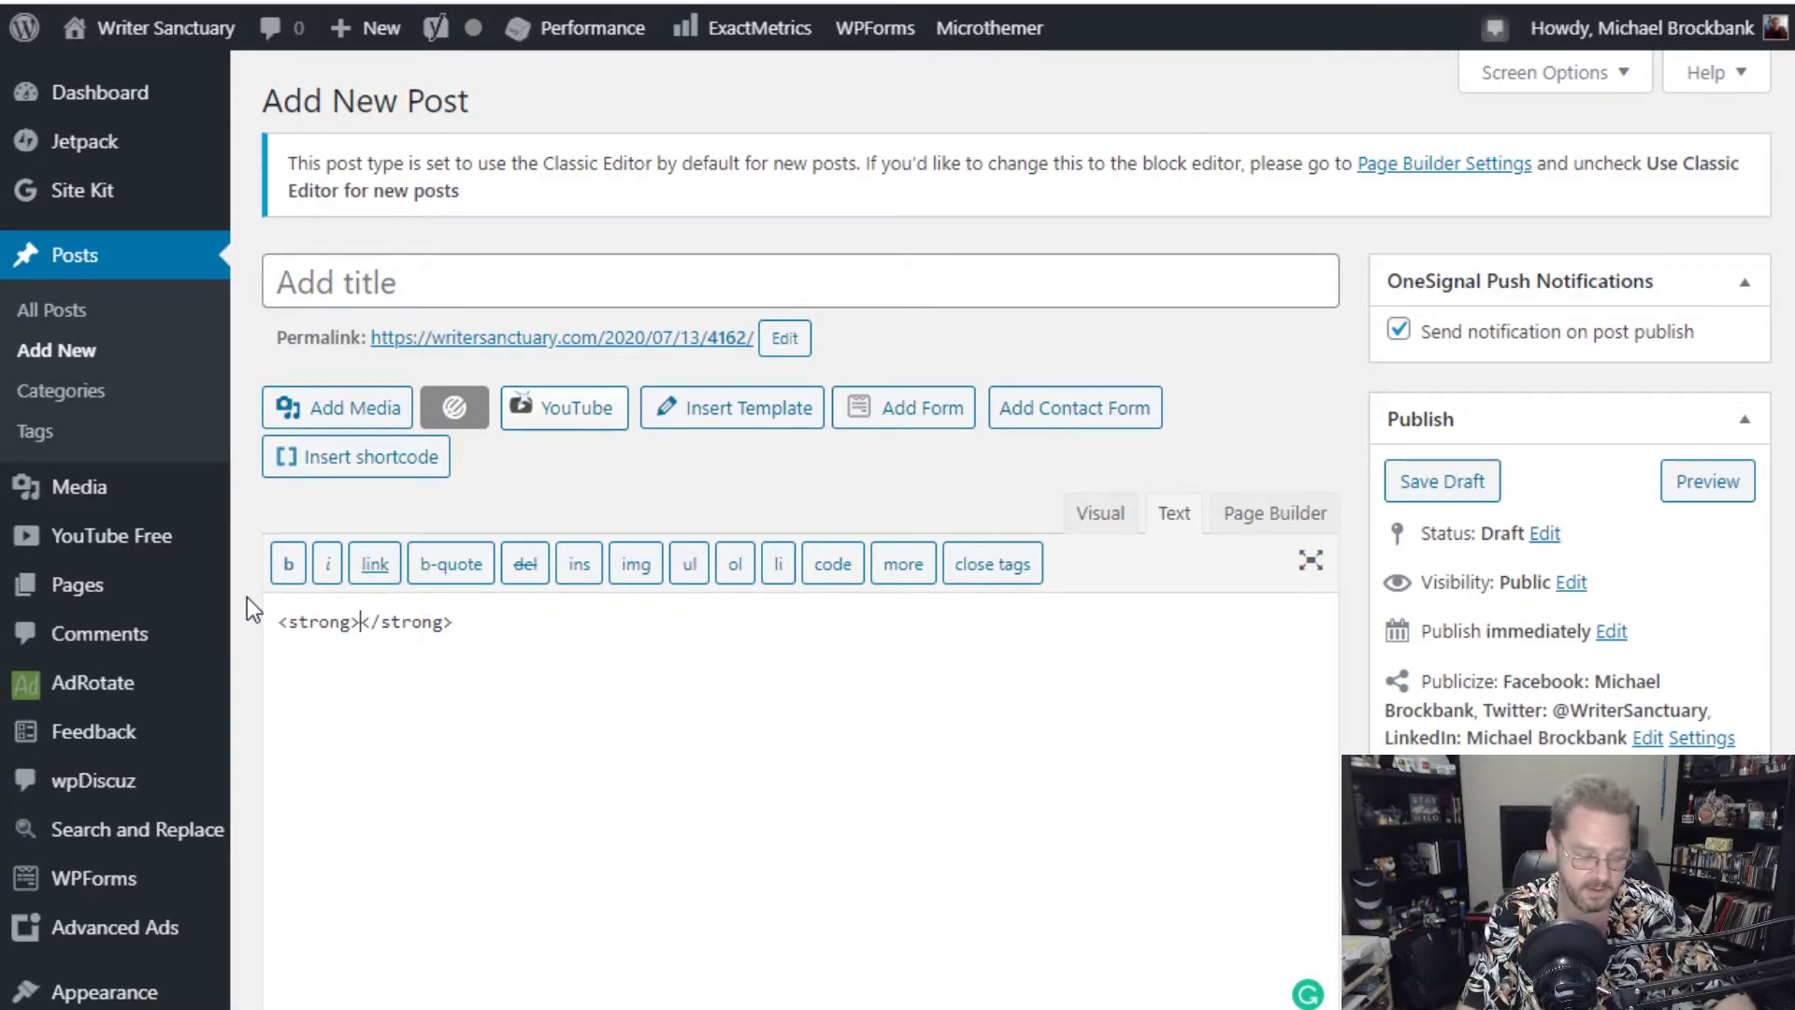
text(This is a)
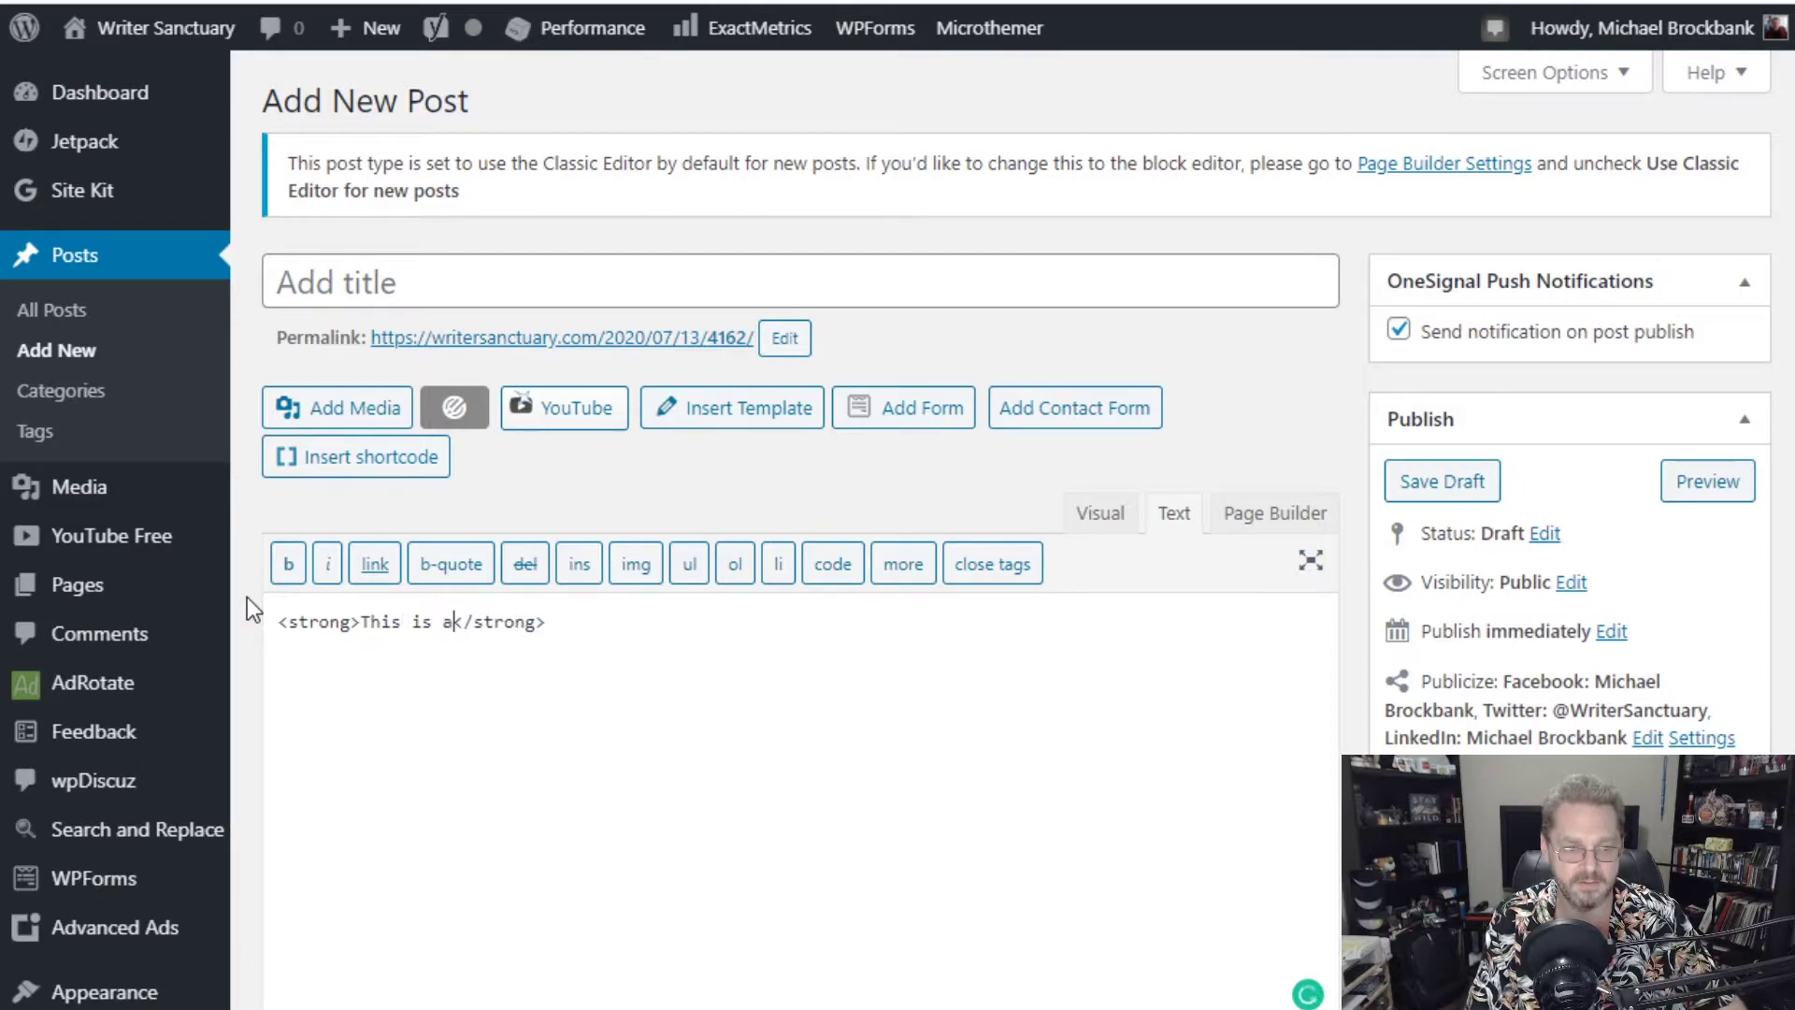
text(ll Bold Text.)
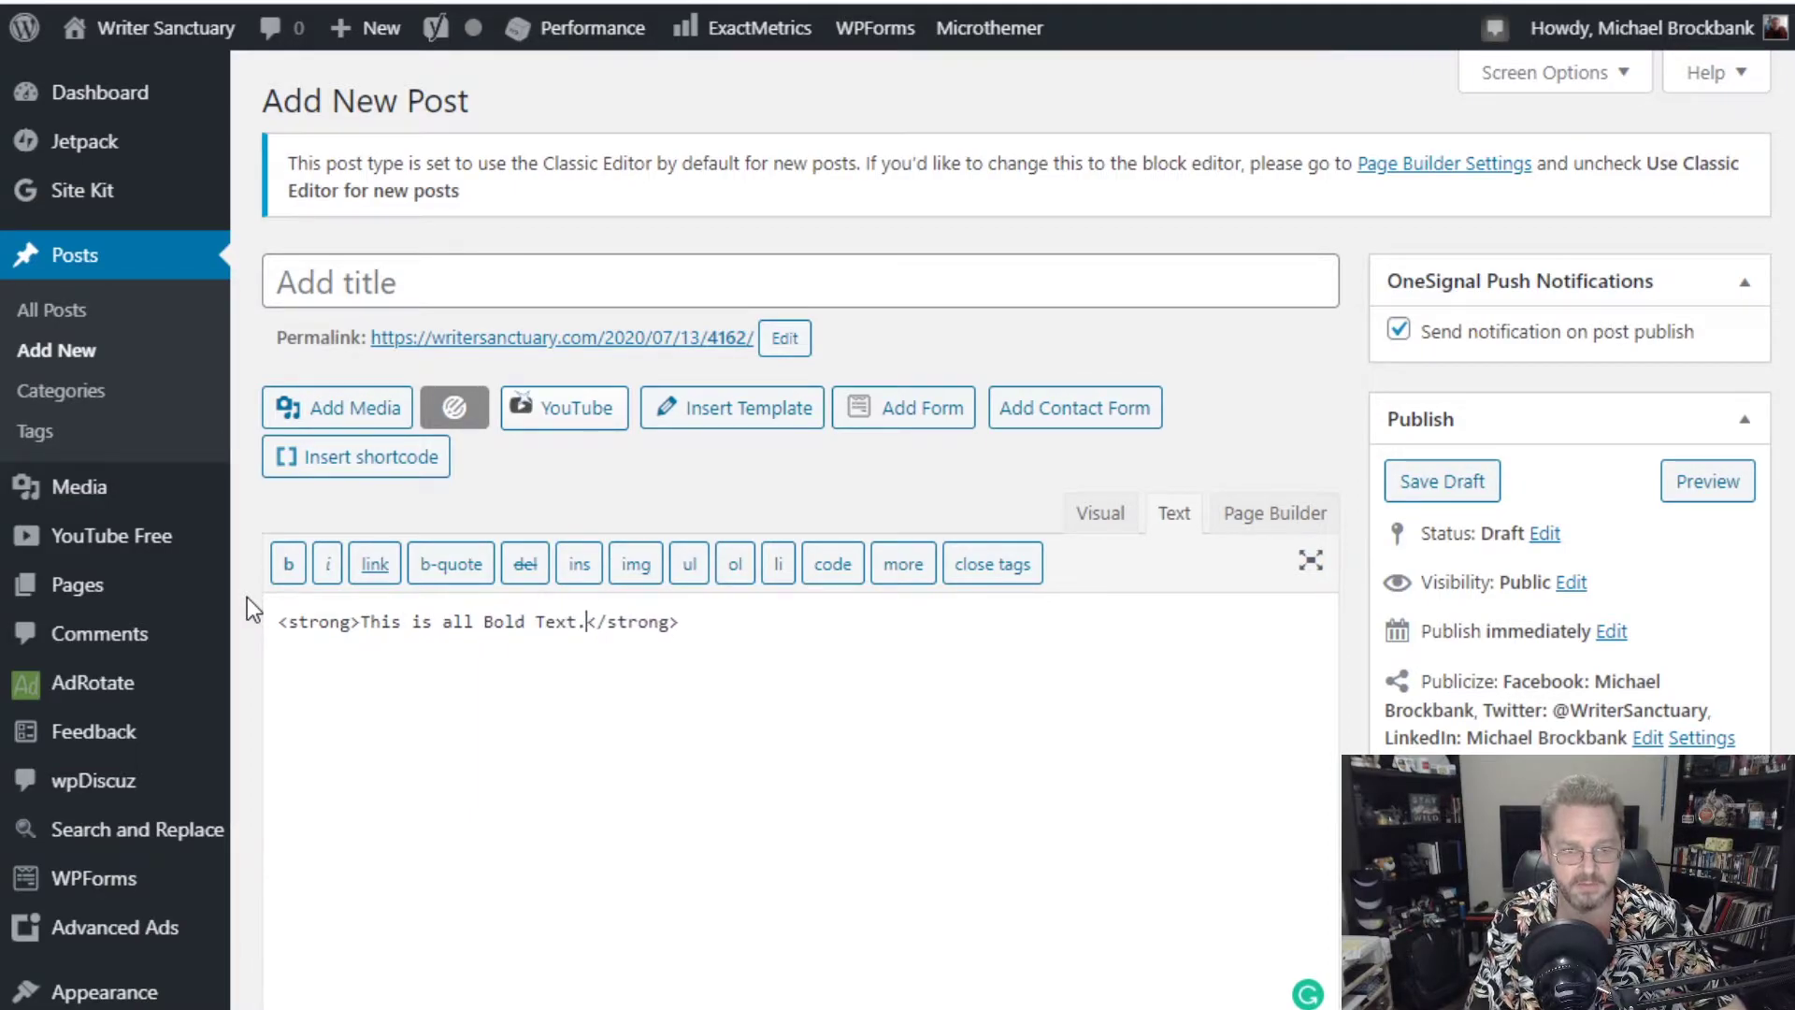
Add plain 'But this isn't.' after the bold sentence and check that only the first sentence is bold.
key(Right)
key(Right)
key(Right)
key(Right)
key(Right)
key(Right)
key(Right)
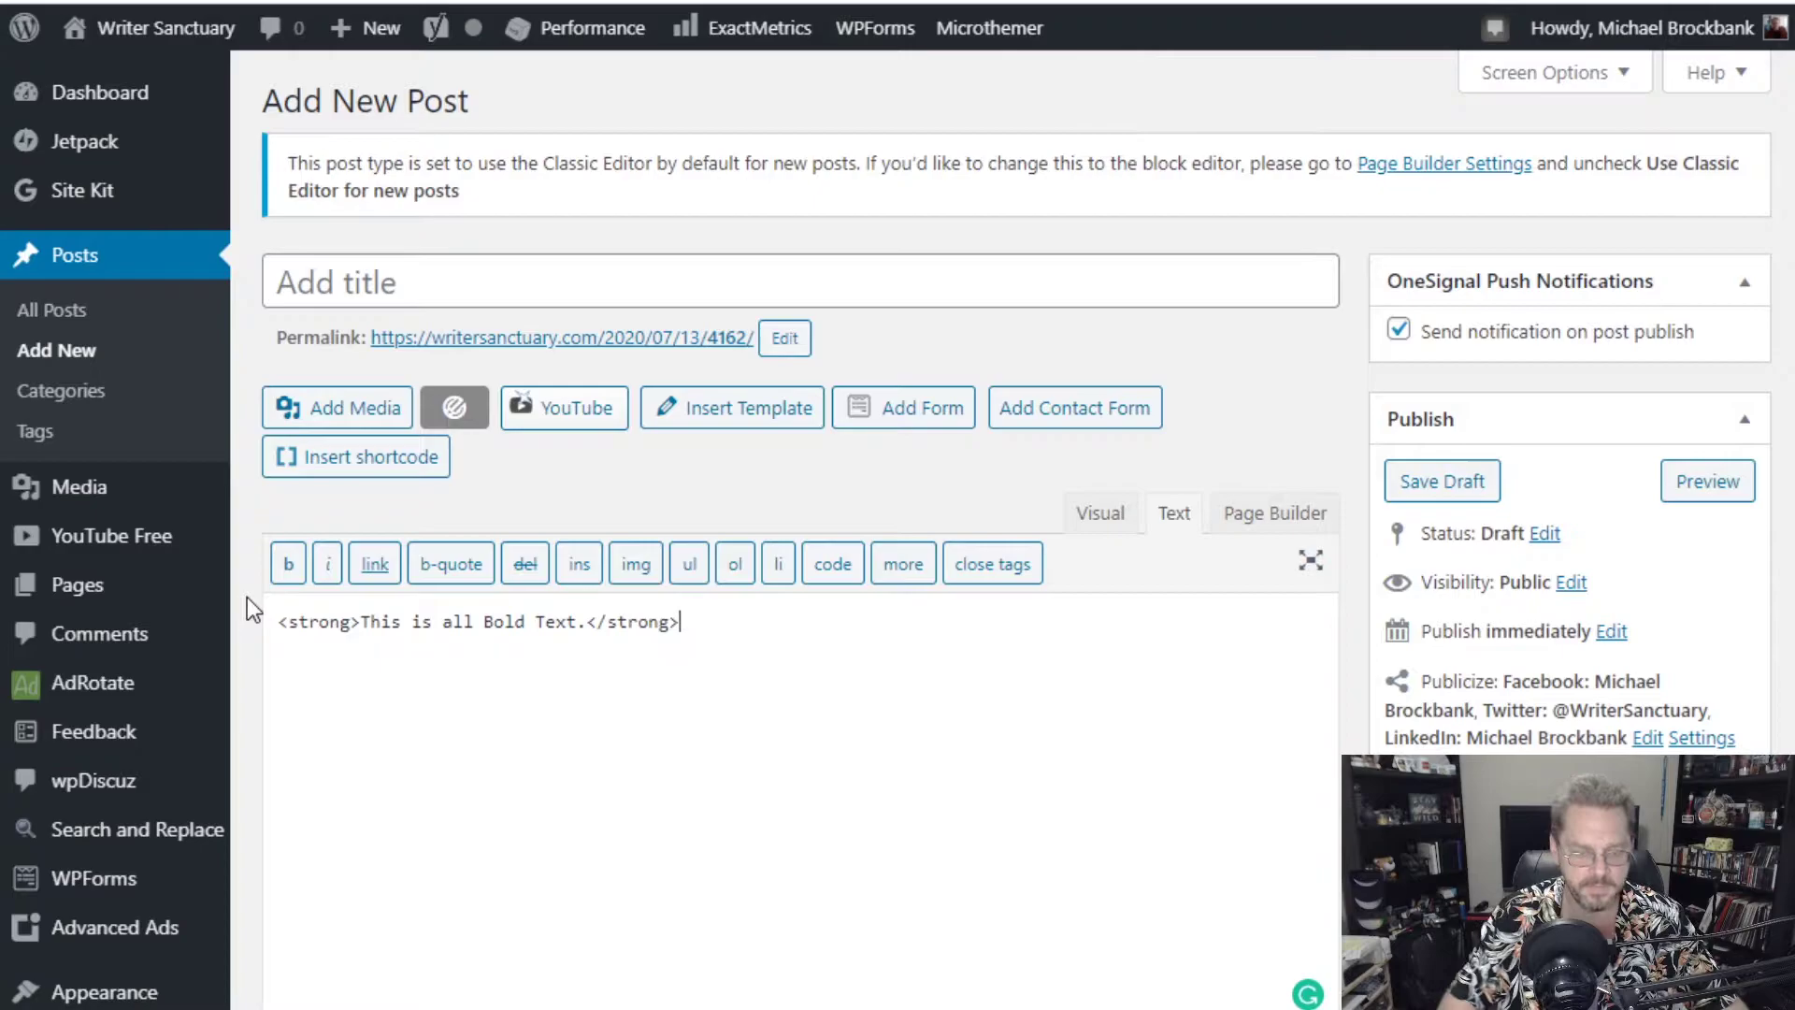
text(But this isnt')
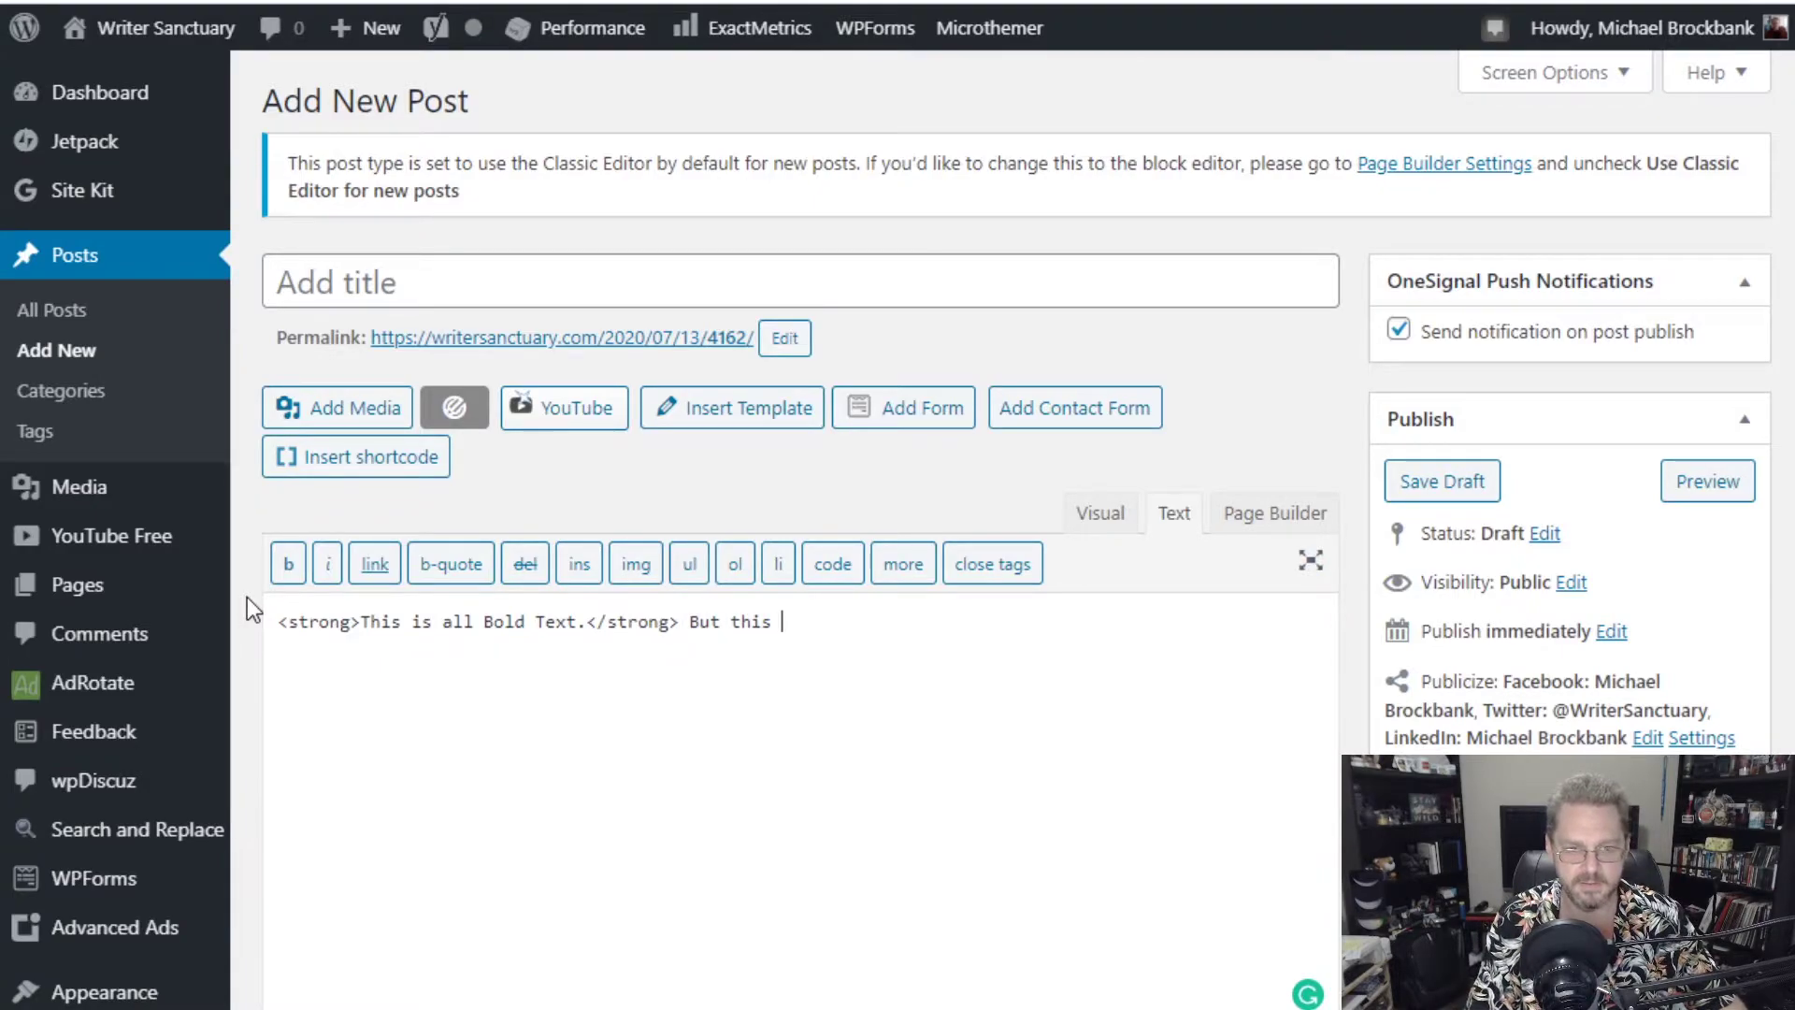
key(BackSpace)
key(BackSpace)
key(BackSpace)
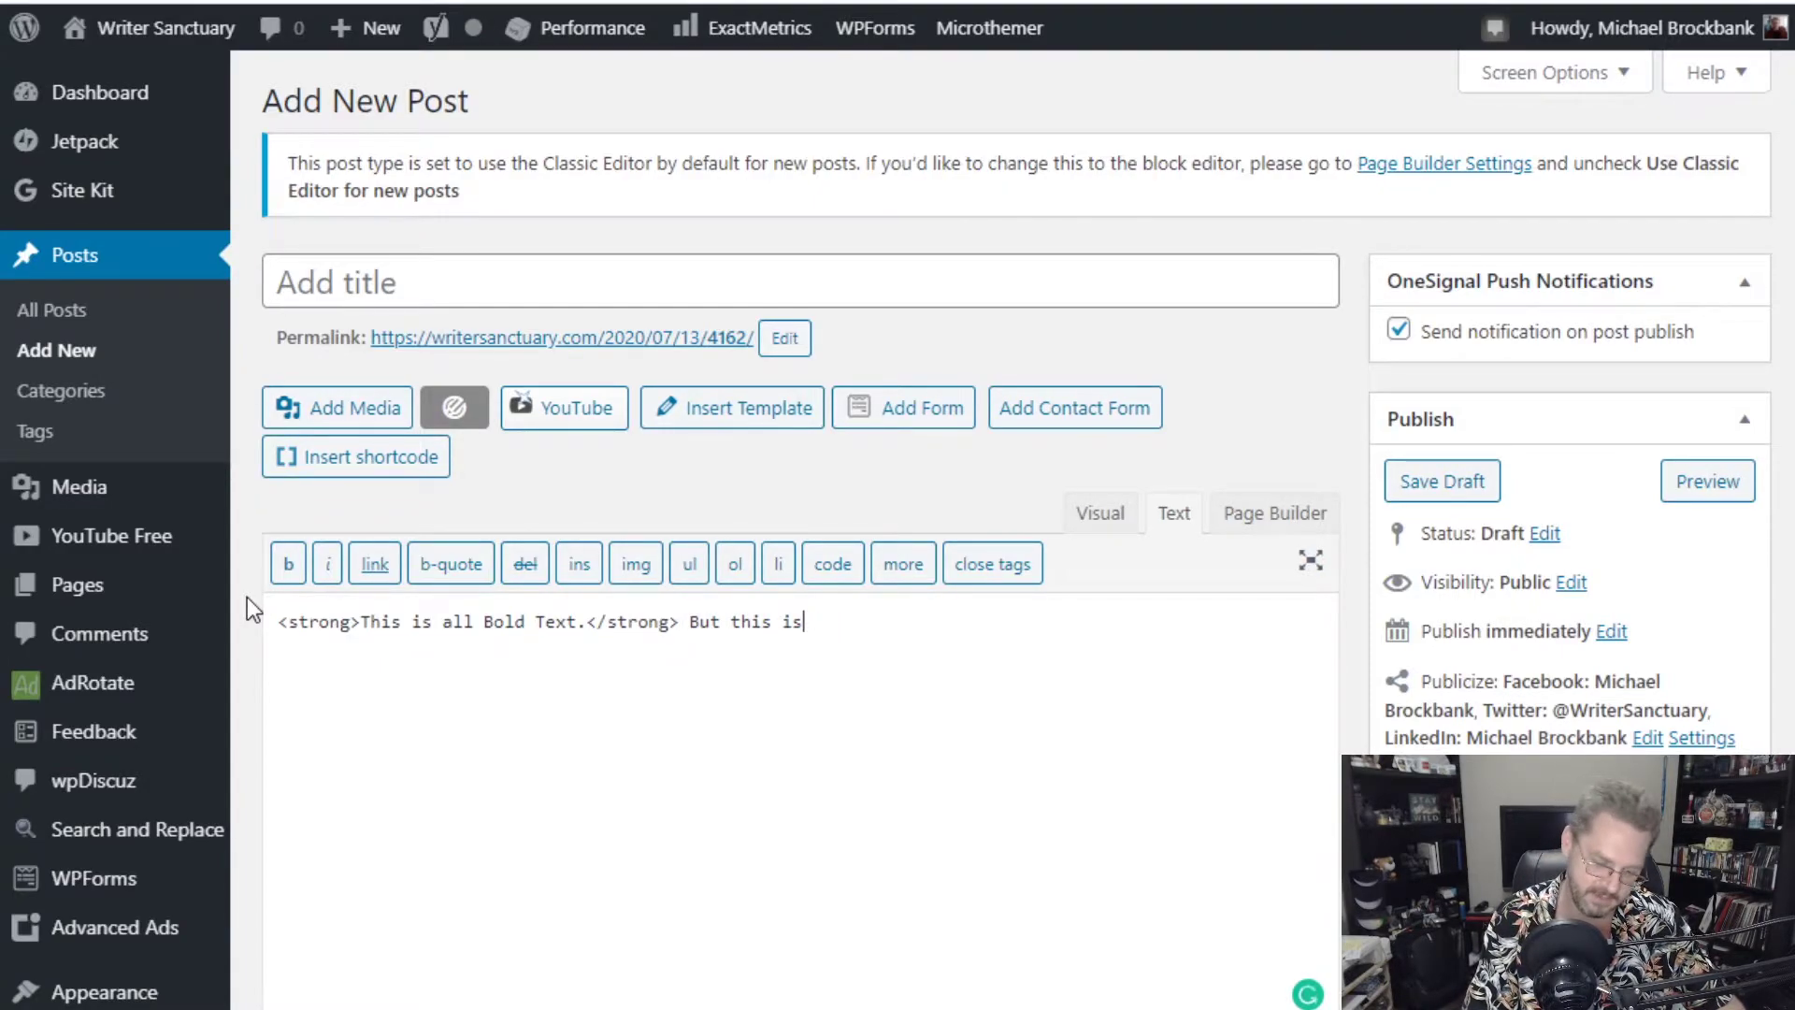
text(n't.)
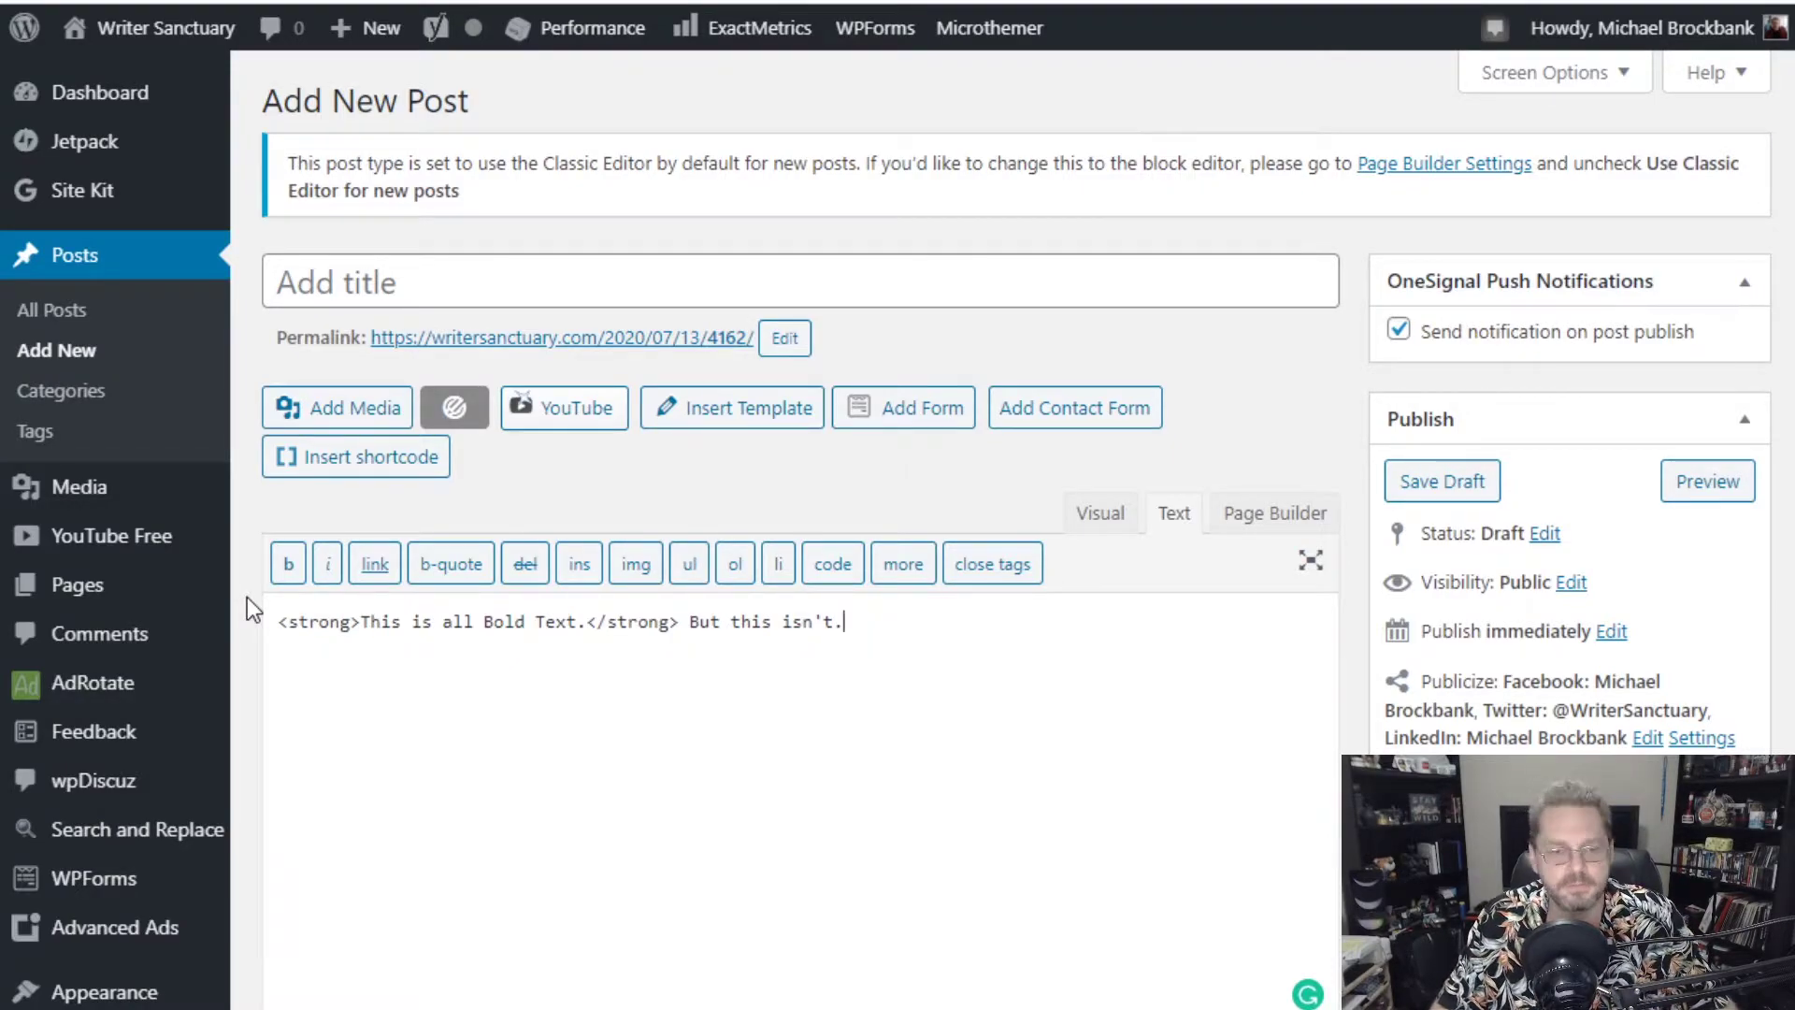
click(1099, 514)
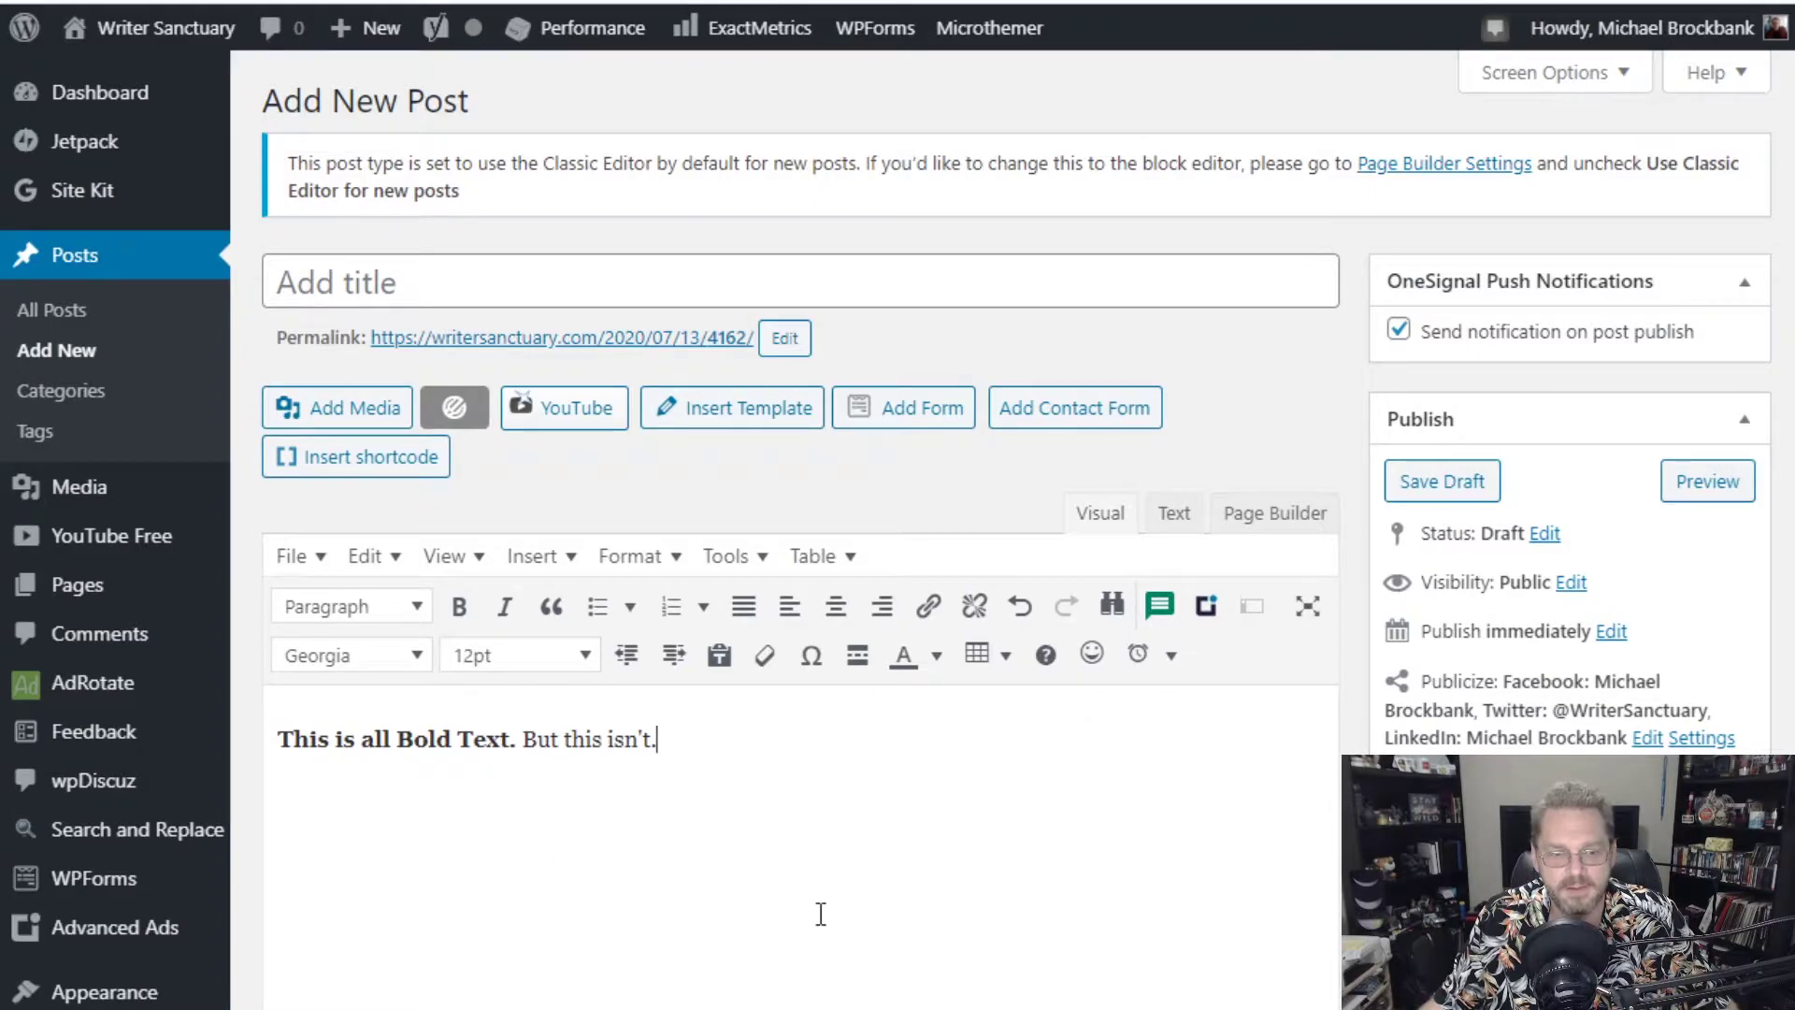
click(279, 740)
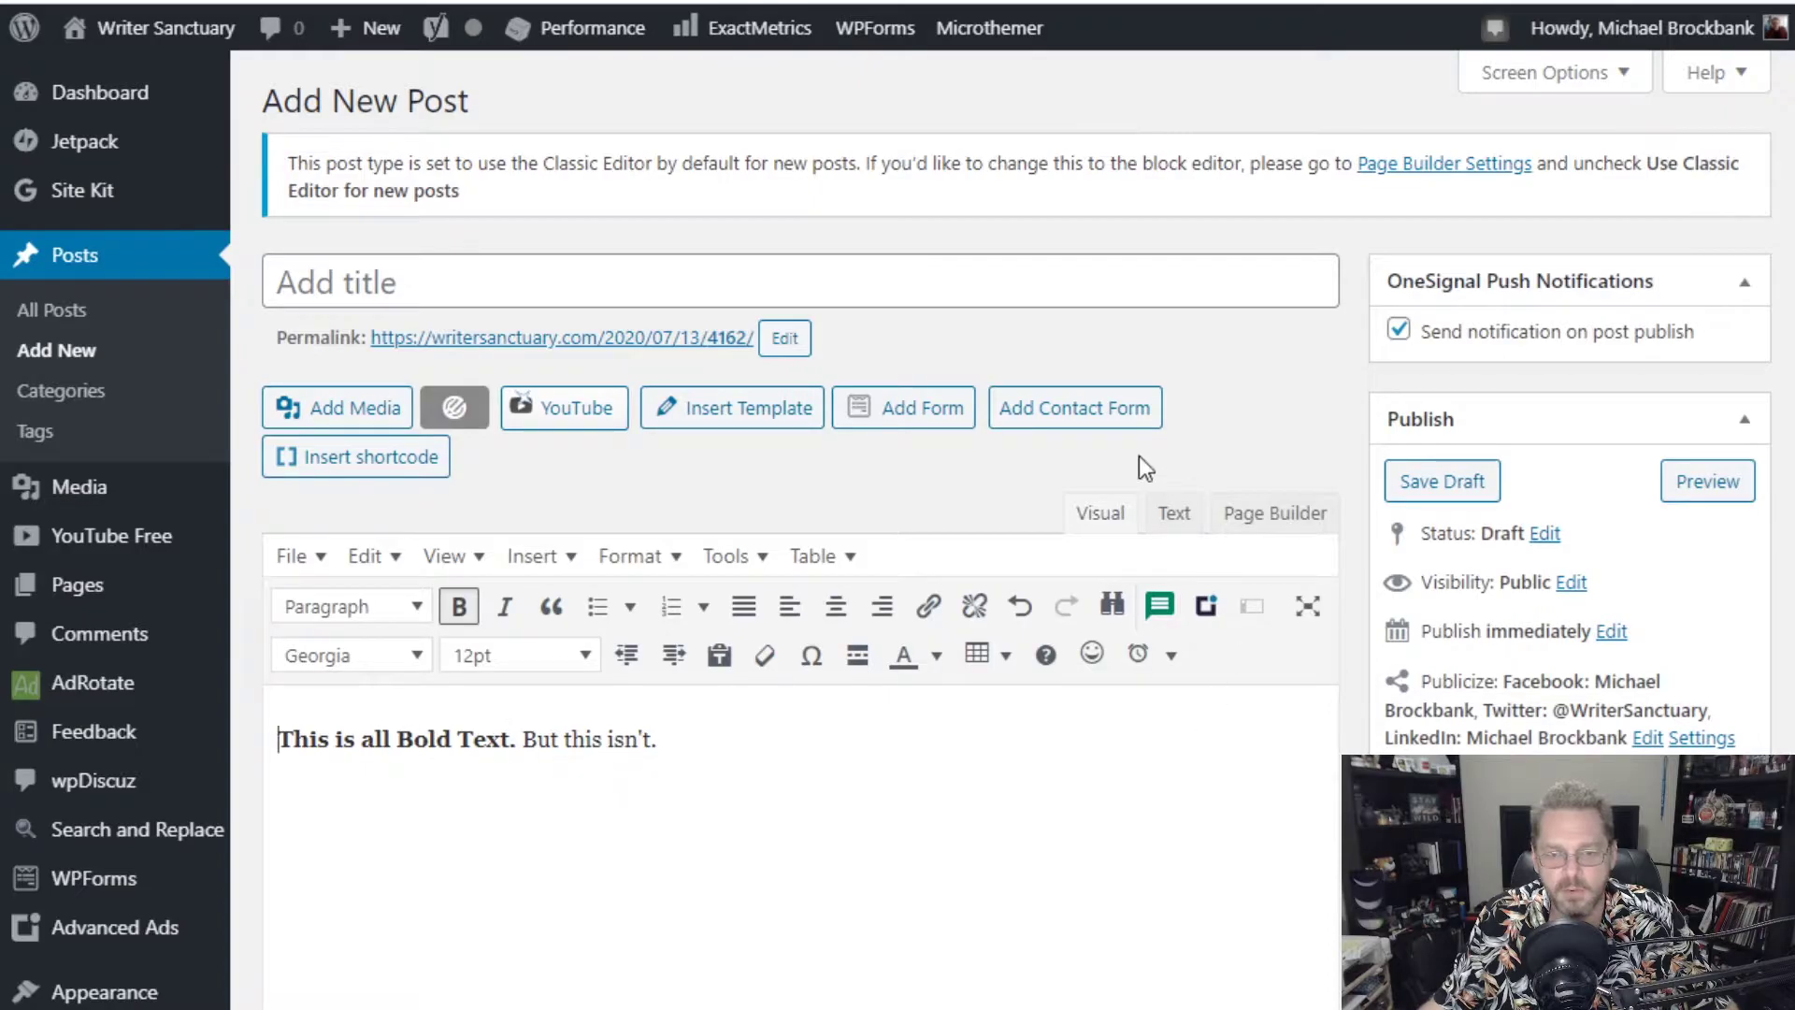
click(1174, 512)
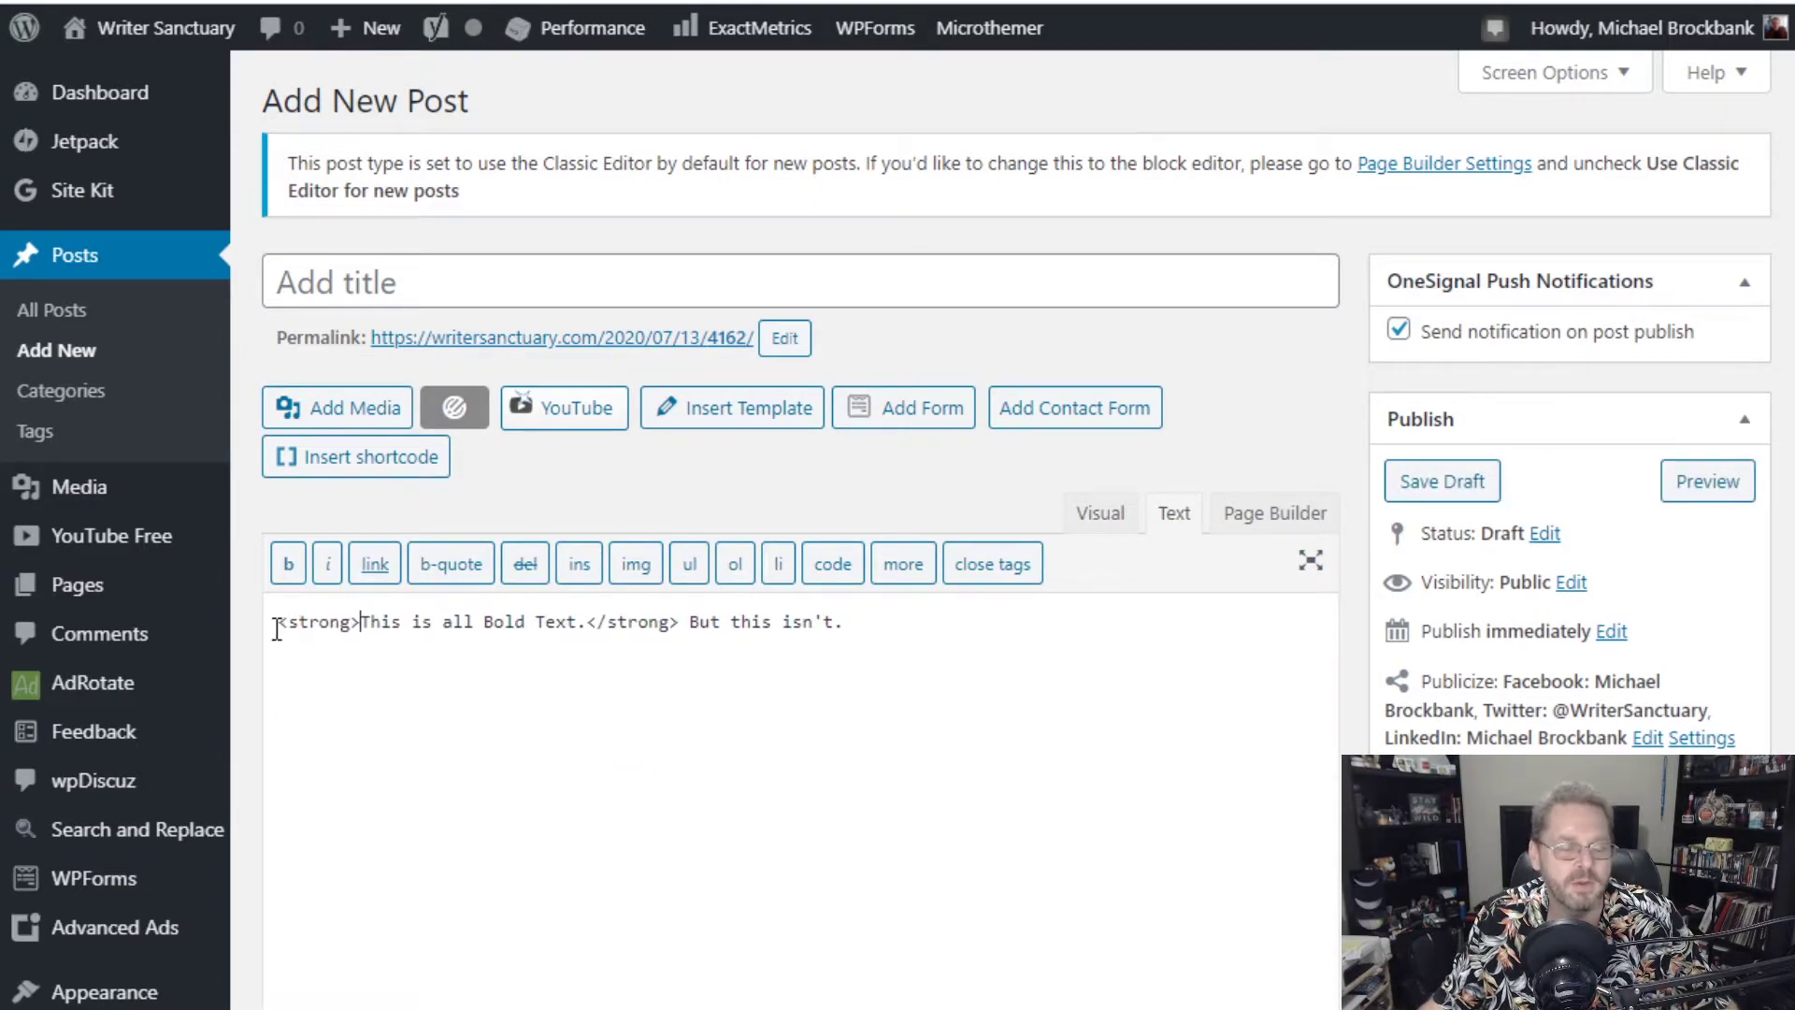
Swap the <strong> tags for <b> and </b> and confirm the sentence still renders bold.
drag(278, 624, 354, 619)
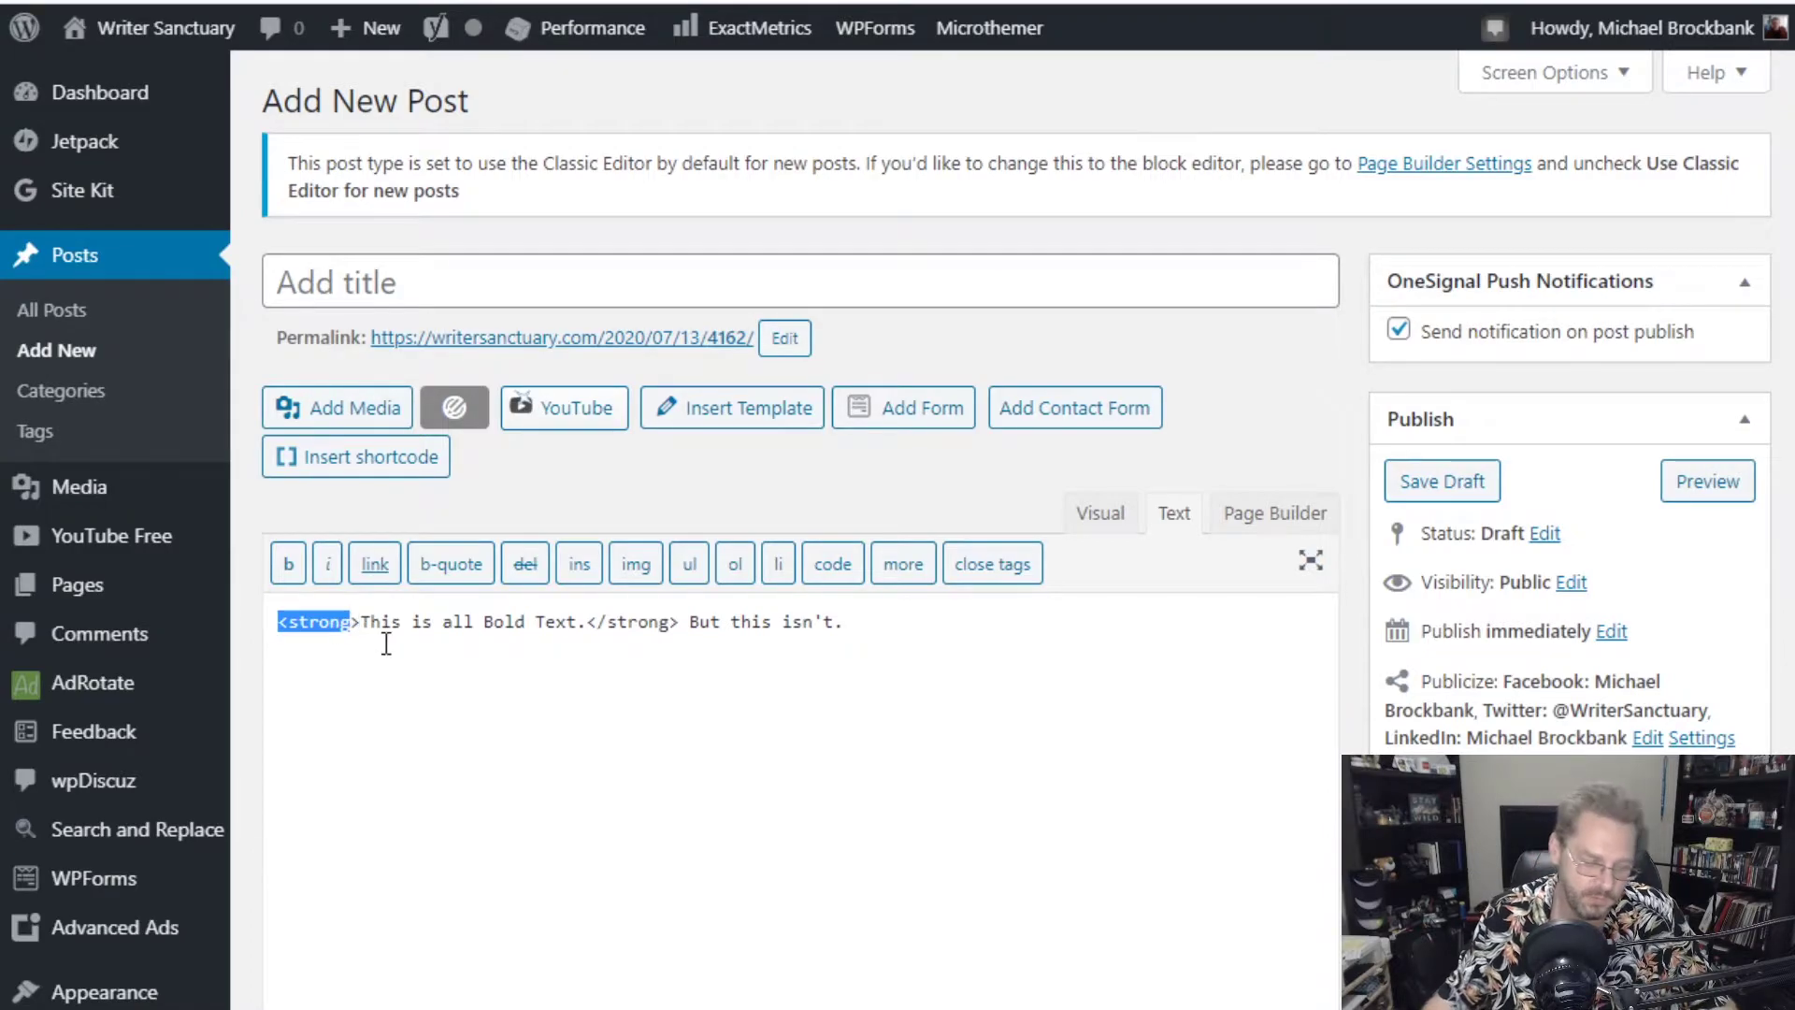
text(<b)
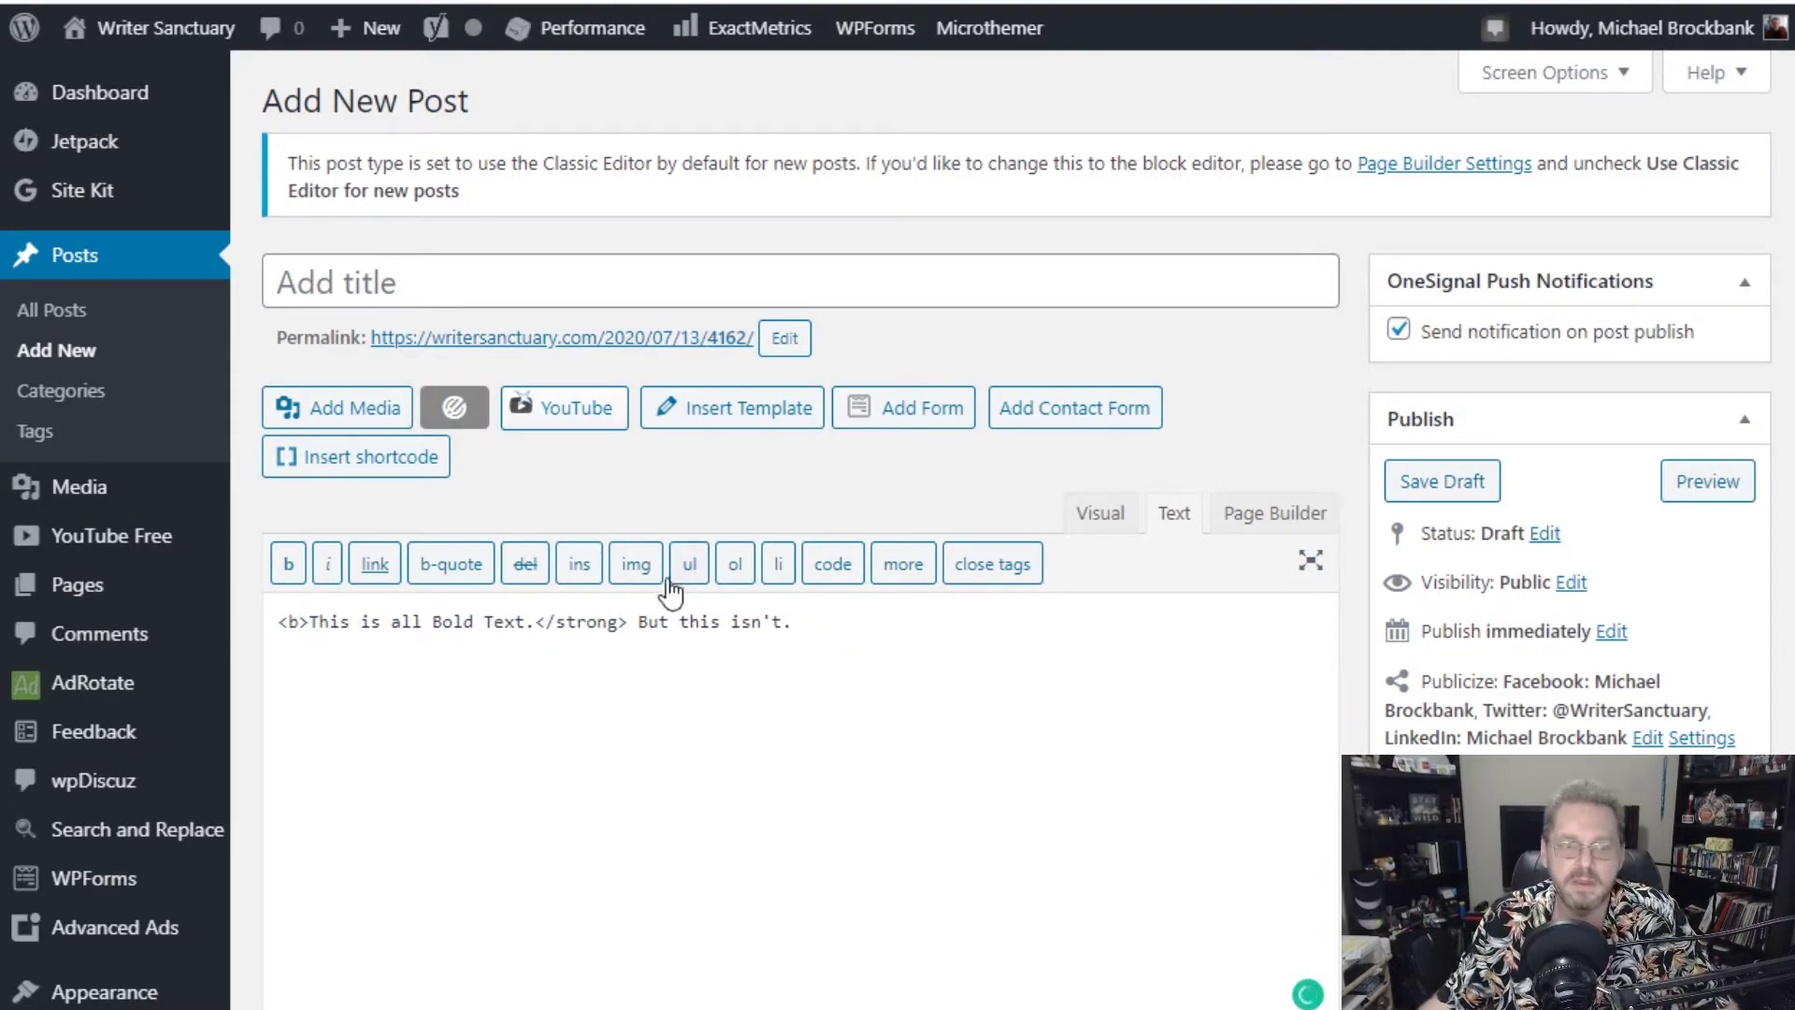
drag(555, 622, 628, 622)
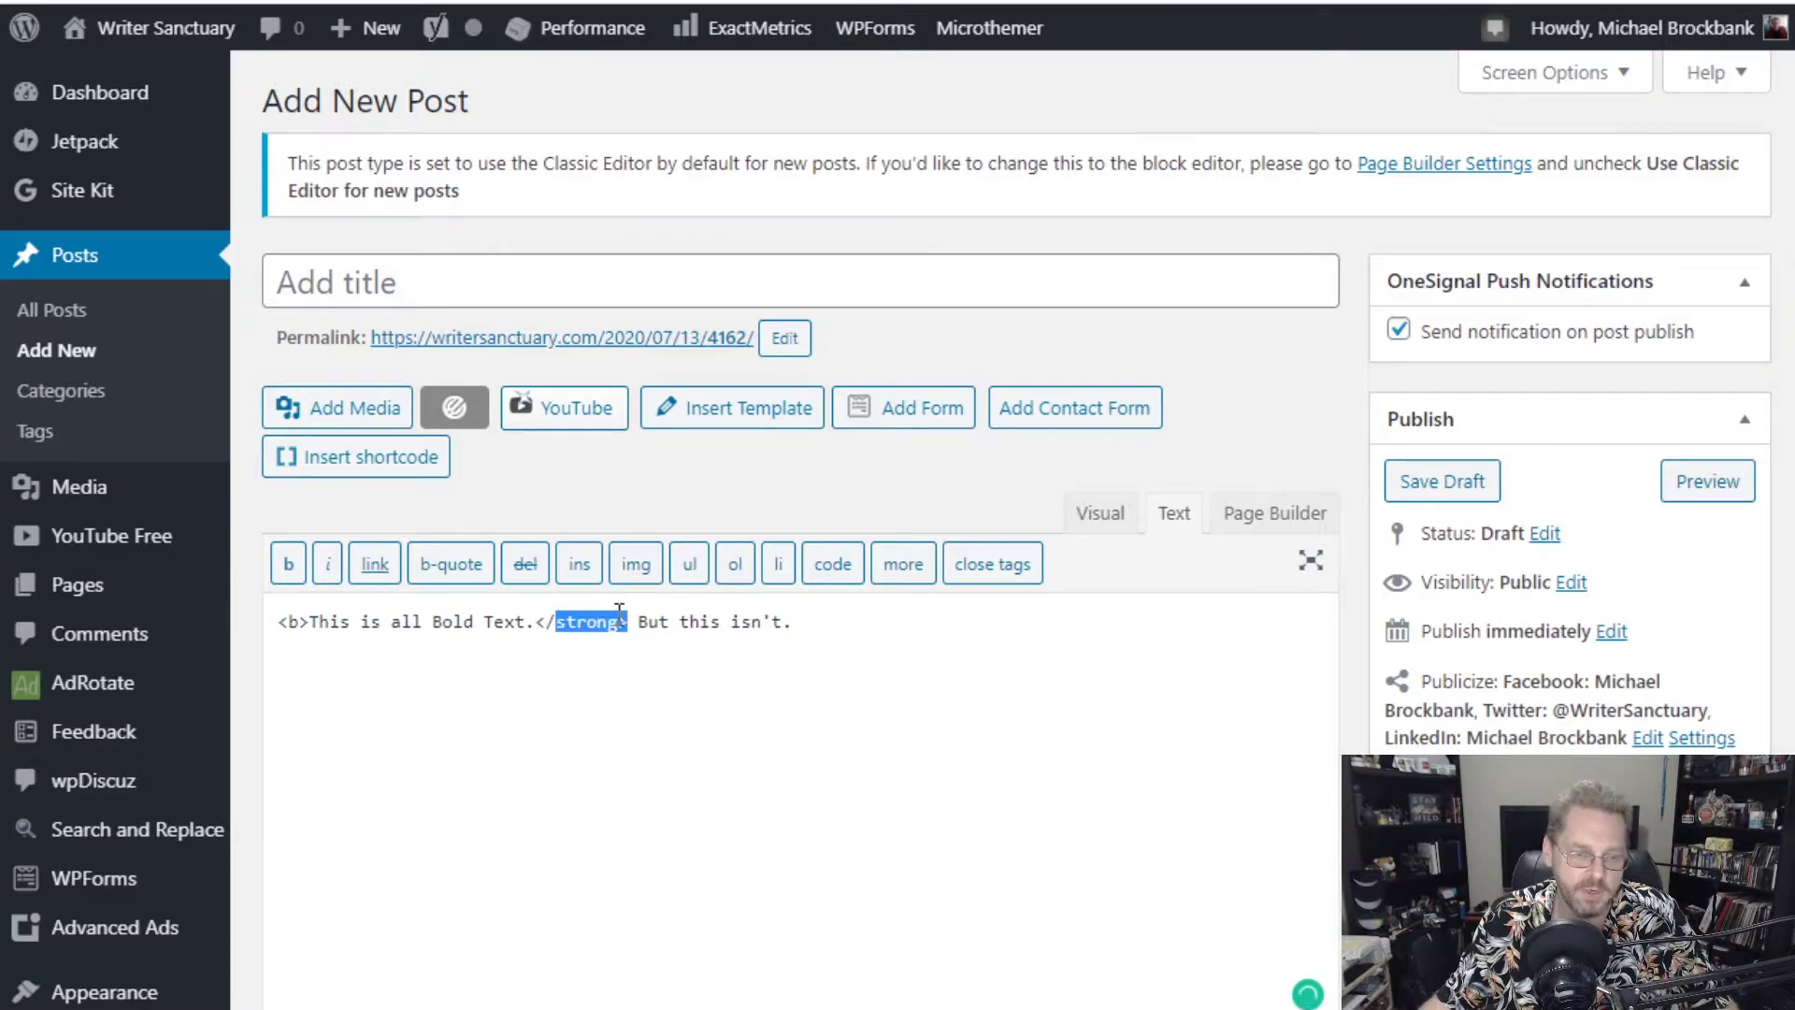
text(b>)
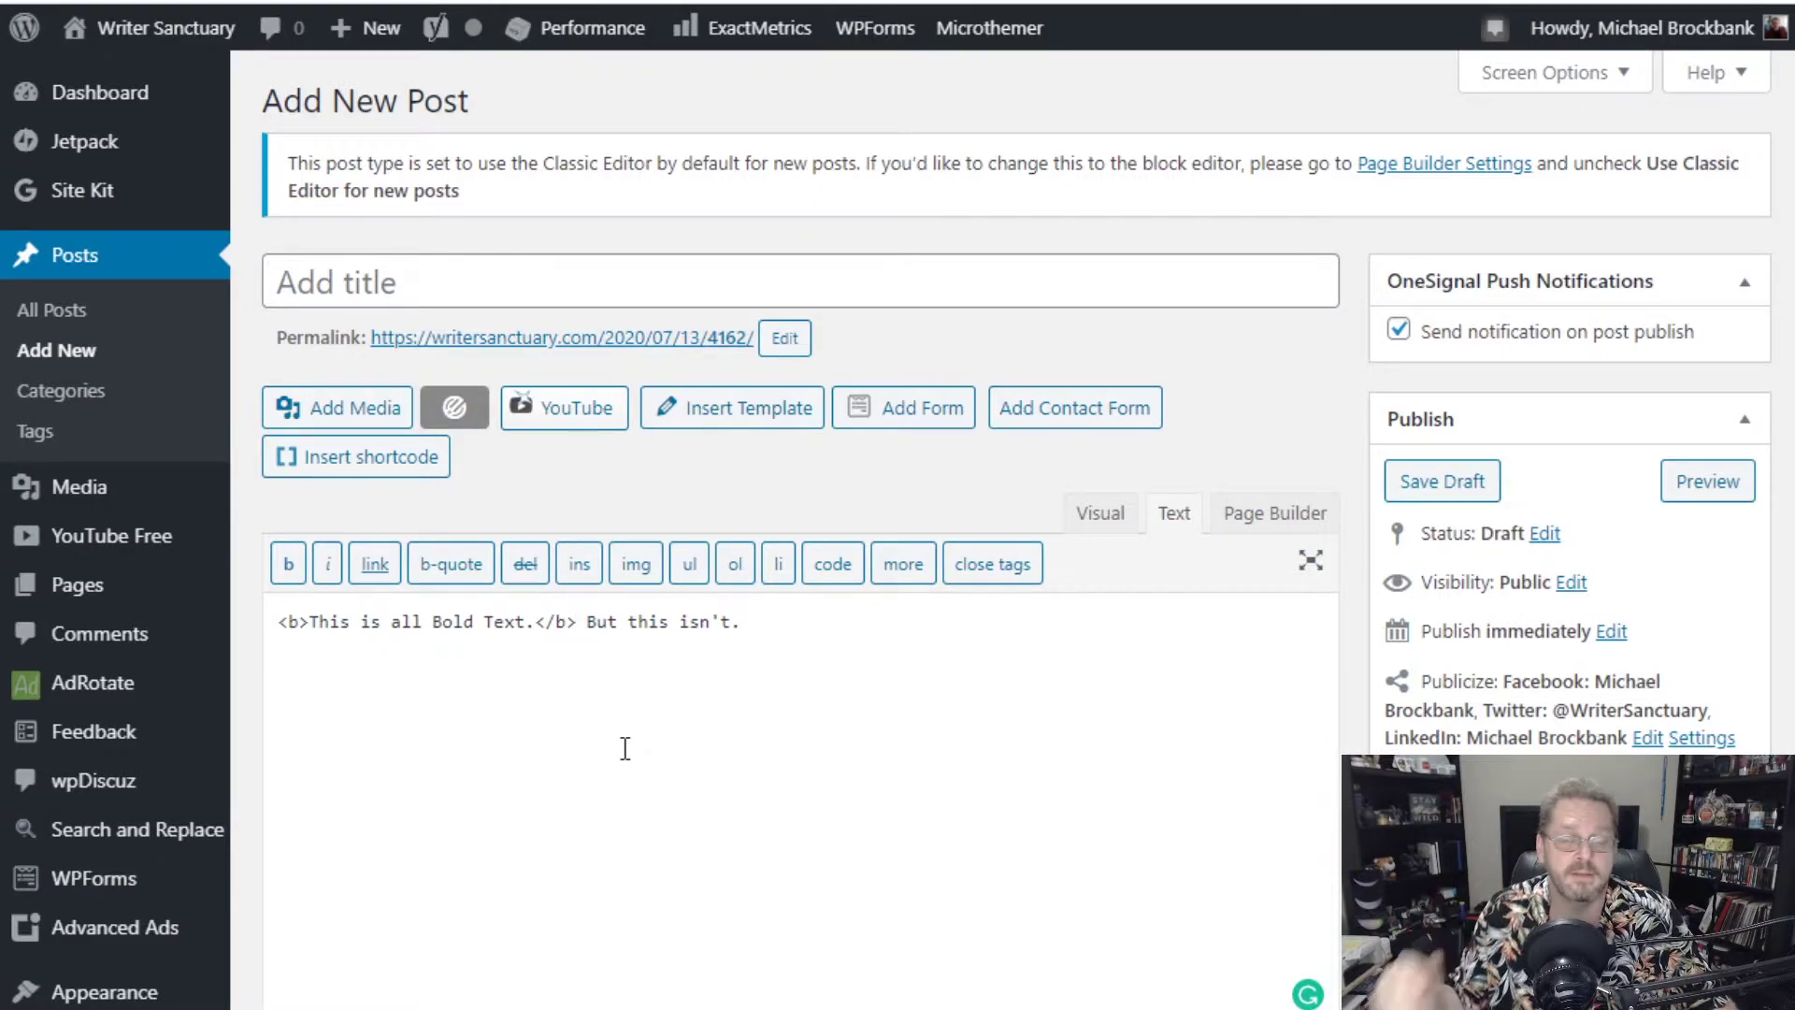
click(1103, 516)
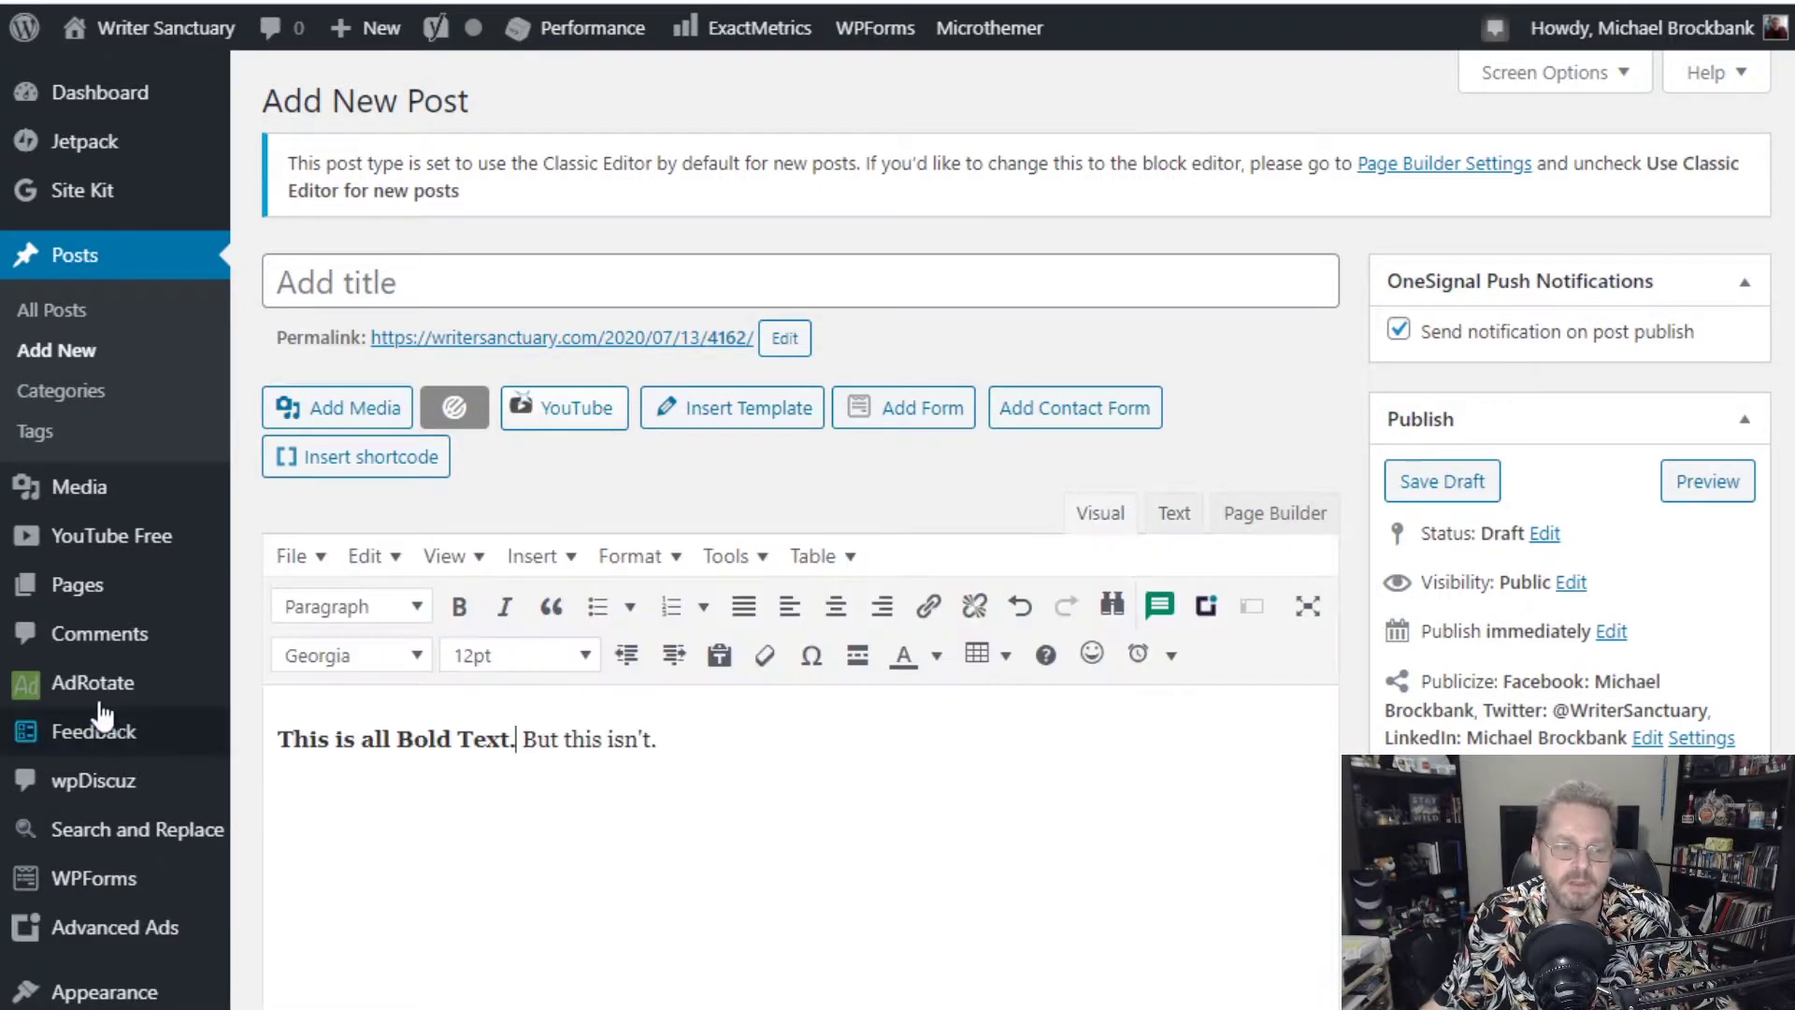
click(1173, 516)
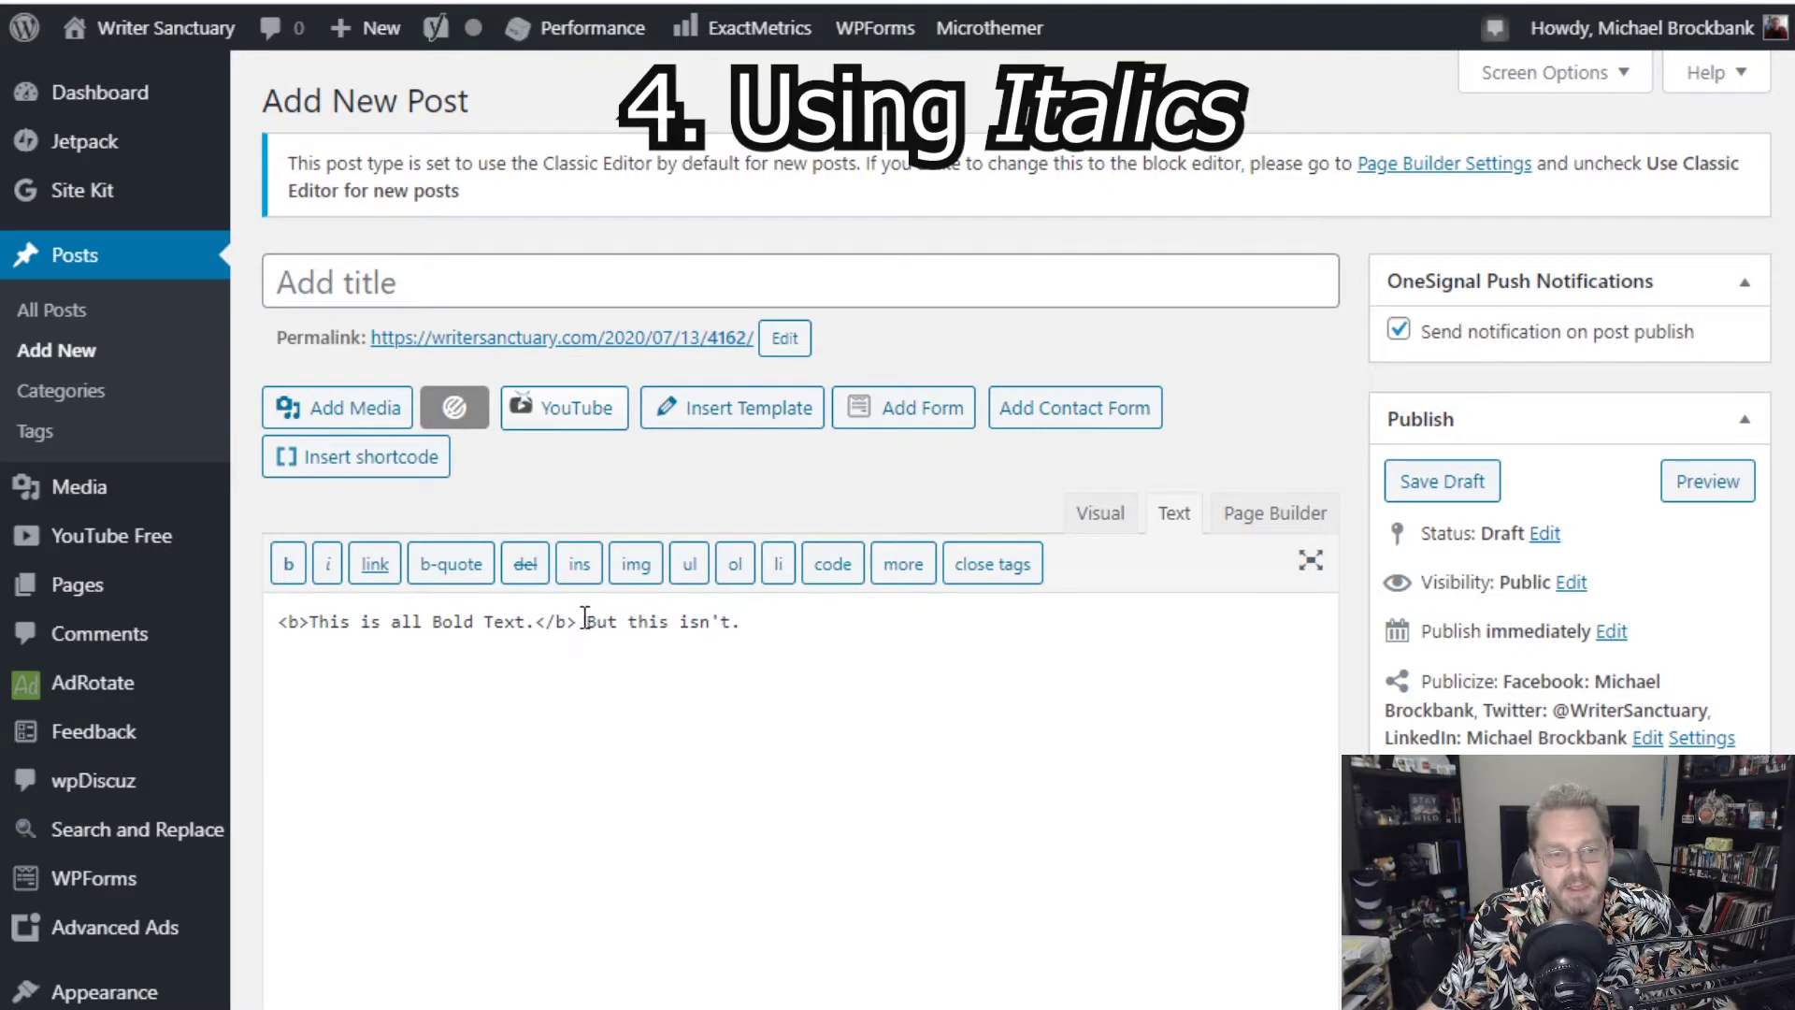
Change the word 'Bold' to 'Italicized' so the sentence reads 'This is all Italicized Text.'.
mouse_move(582, 618)
mouse_down()
mouse_move(473, 619)
mouse_move(576, 624)
mouse_up()
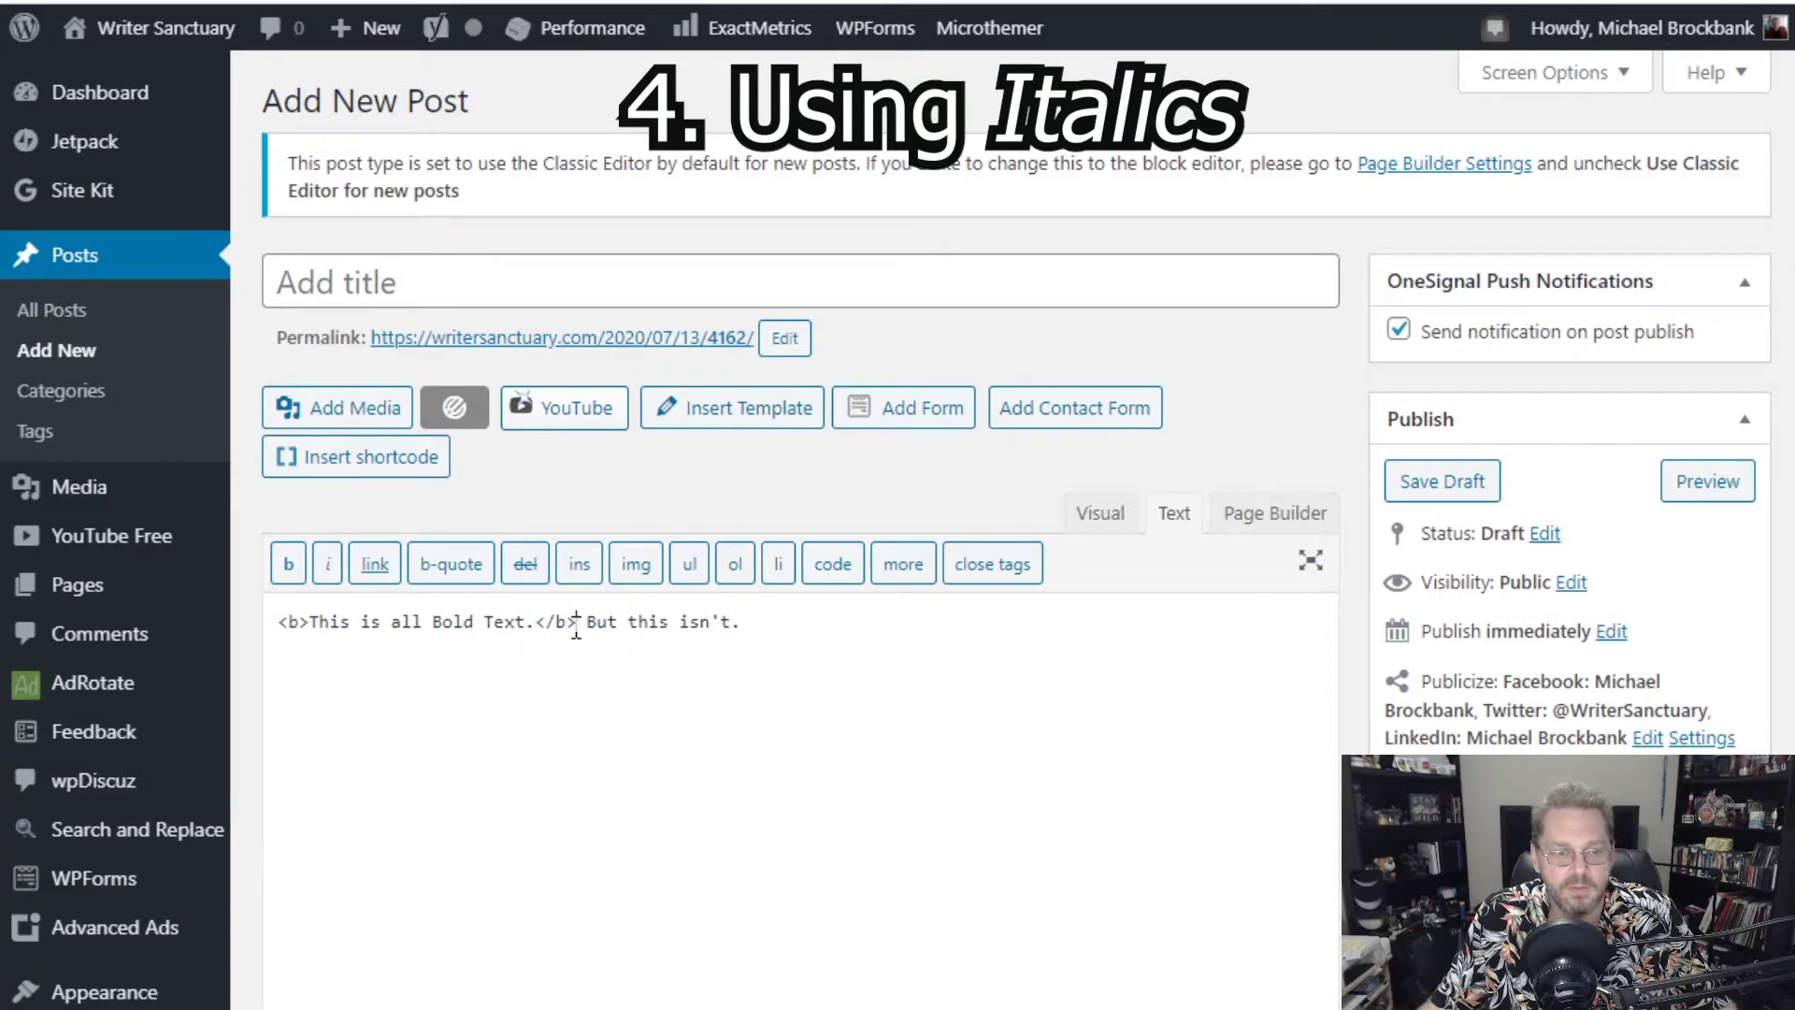
double_click(447, 624)
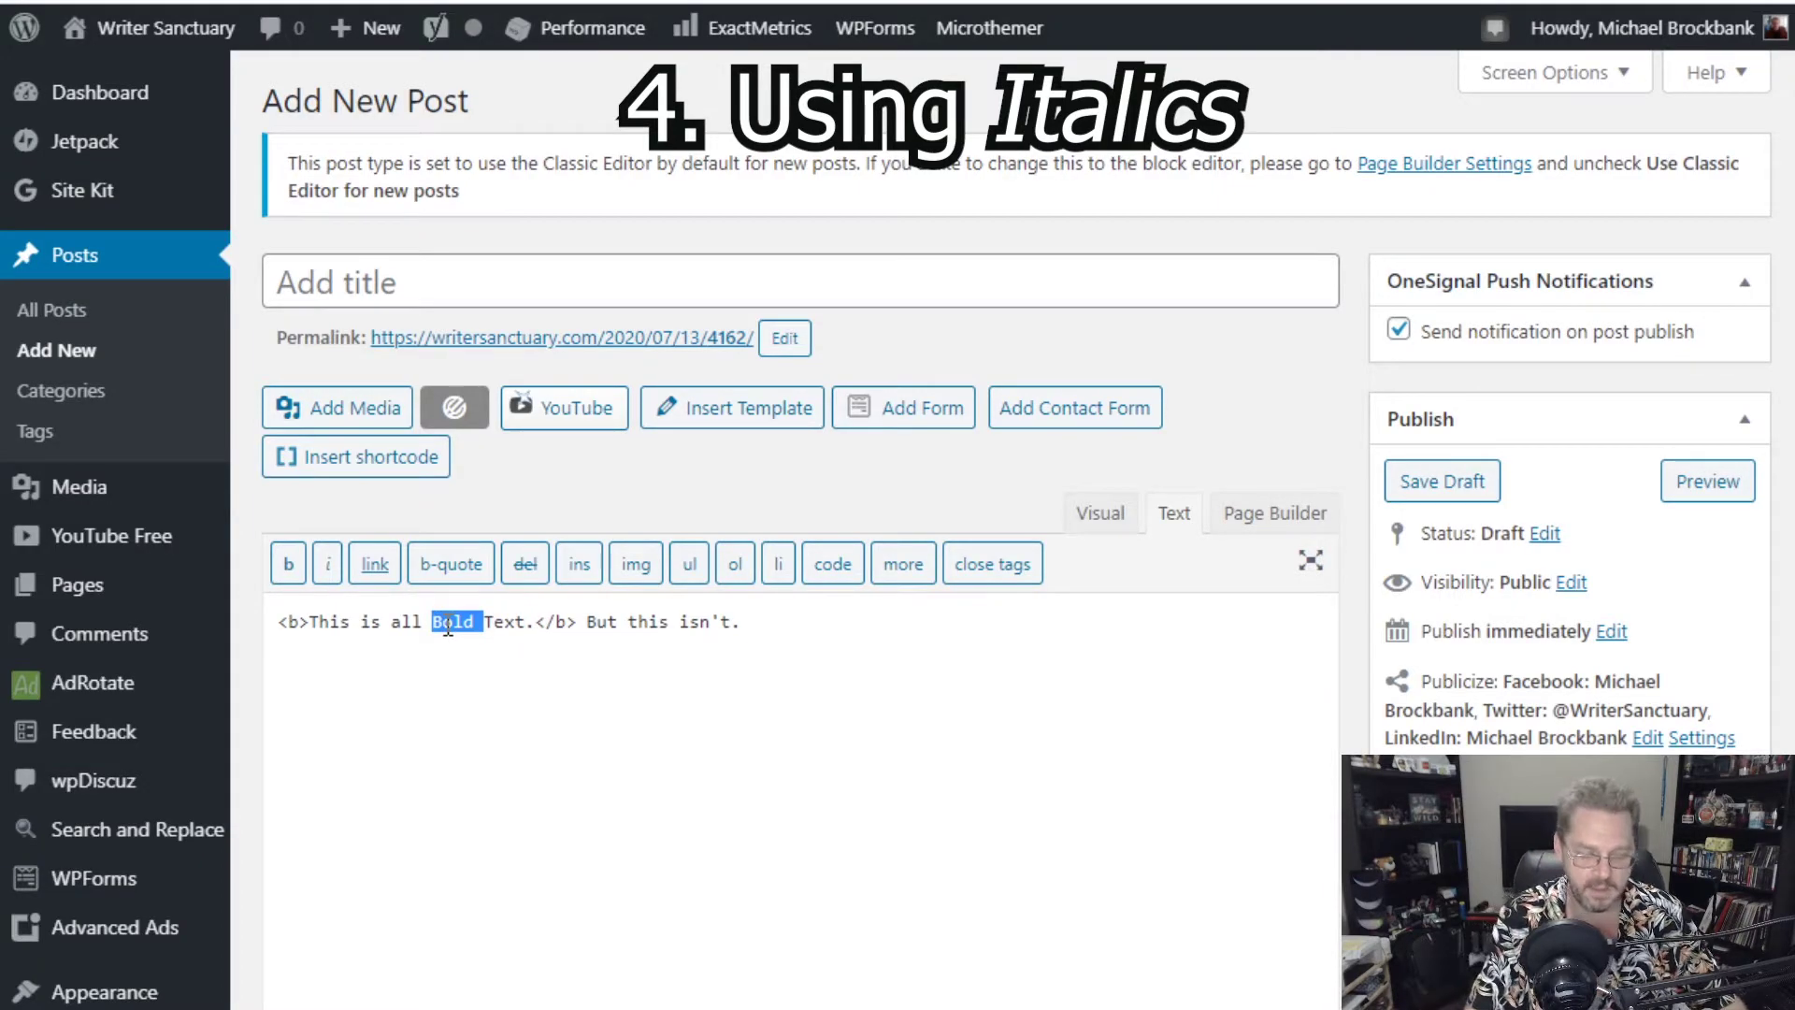
text(It)
text(alici)
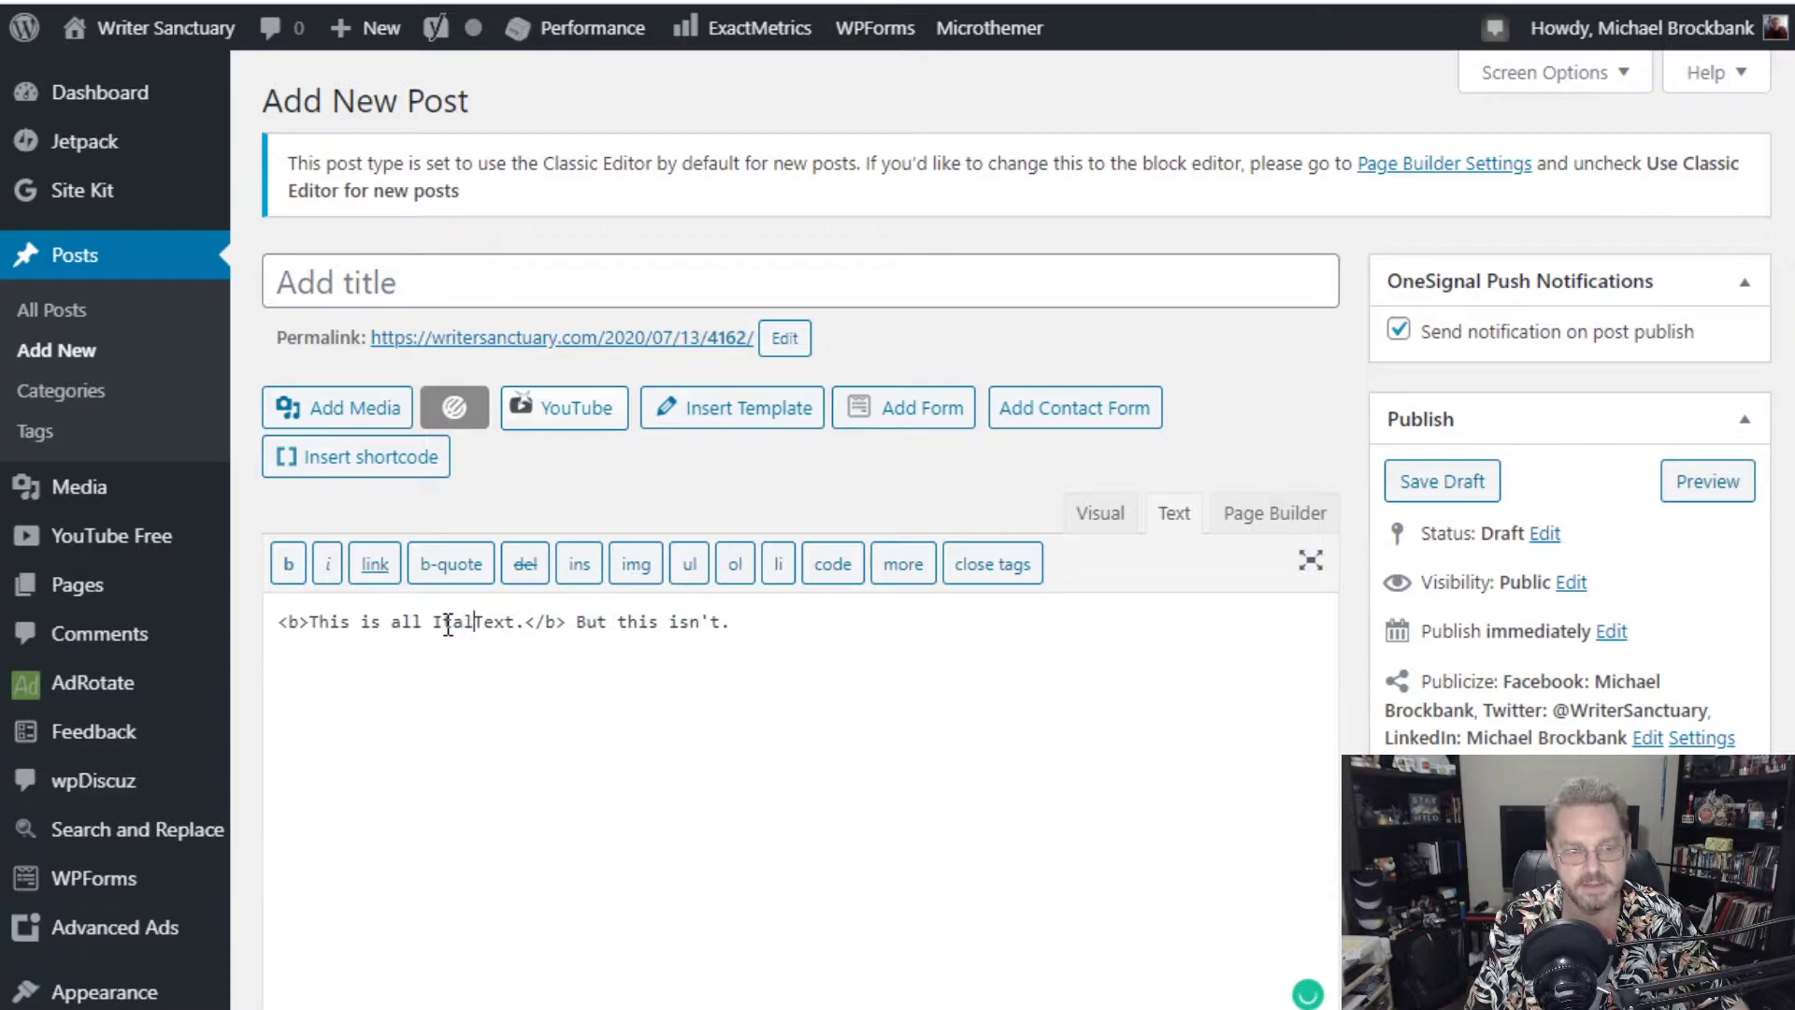
text(zed)
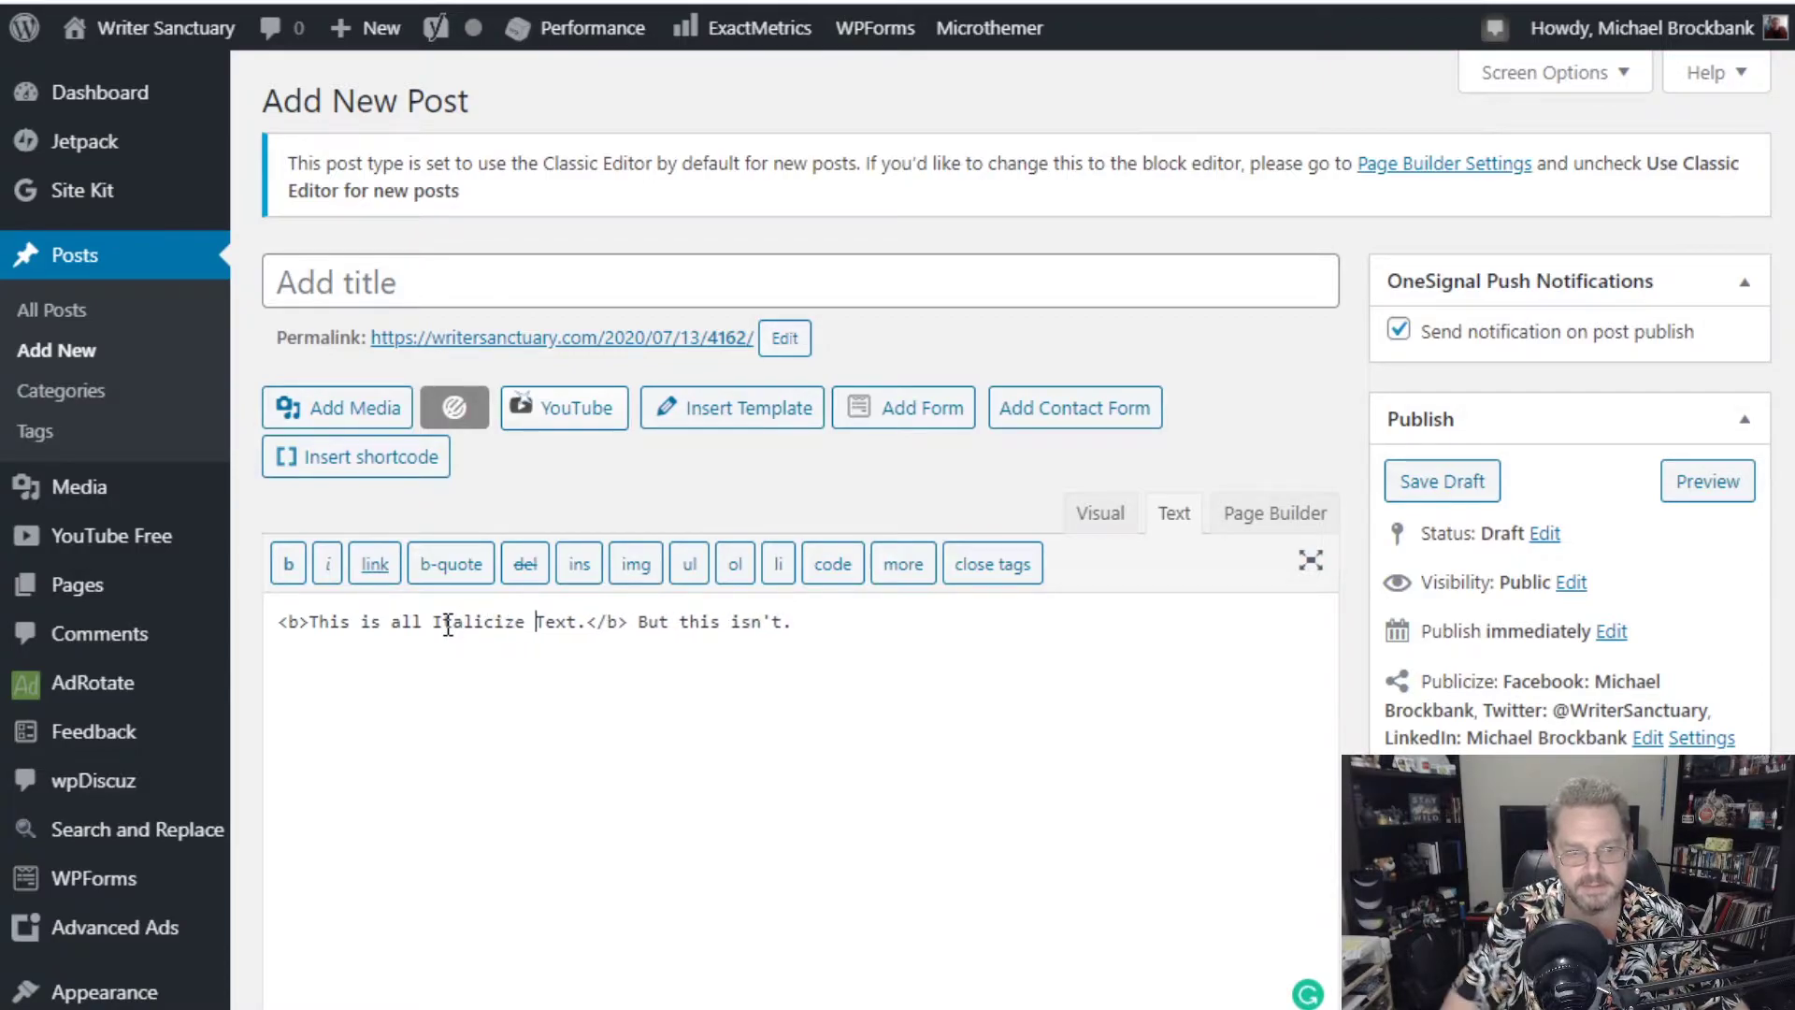
key(Delete)
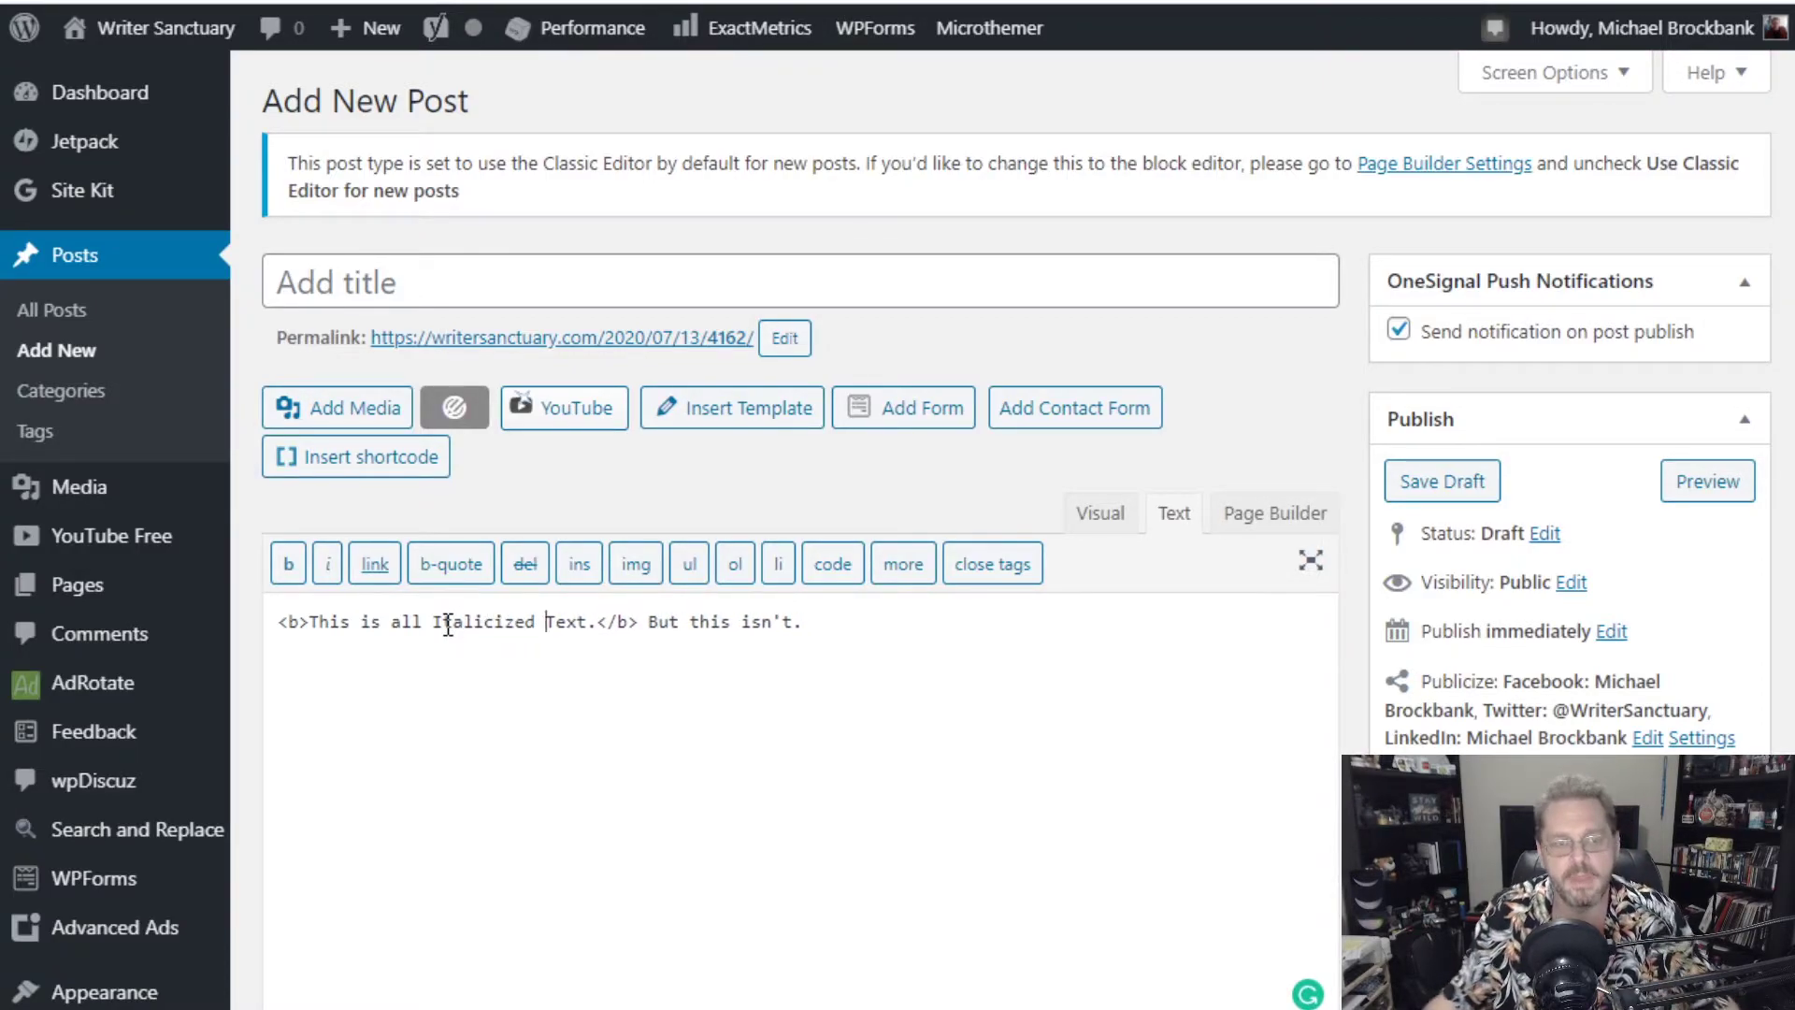
Change the <b> and </b> tags to <i> and </i> and view the italic rendering.
double_click(292, 621)
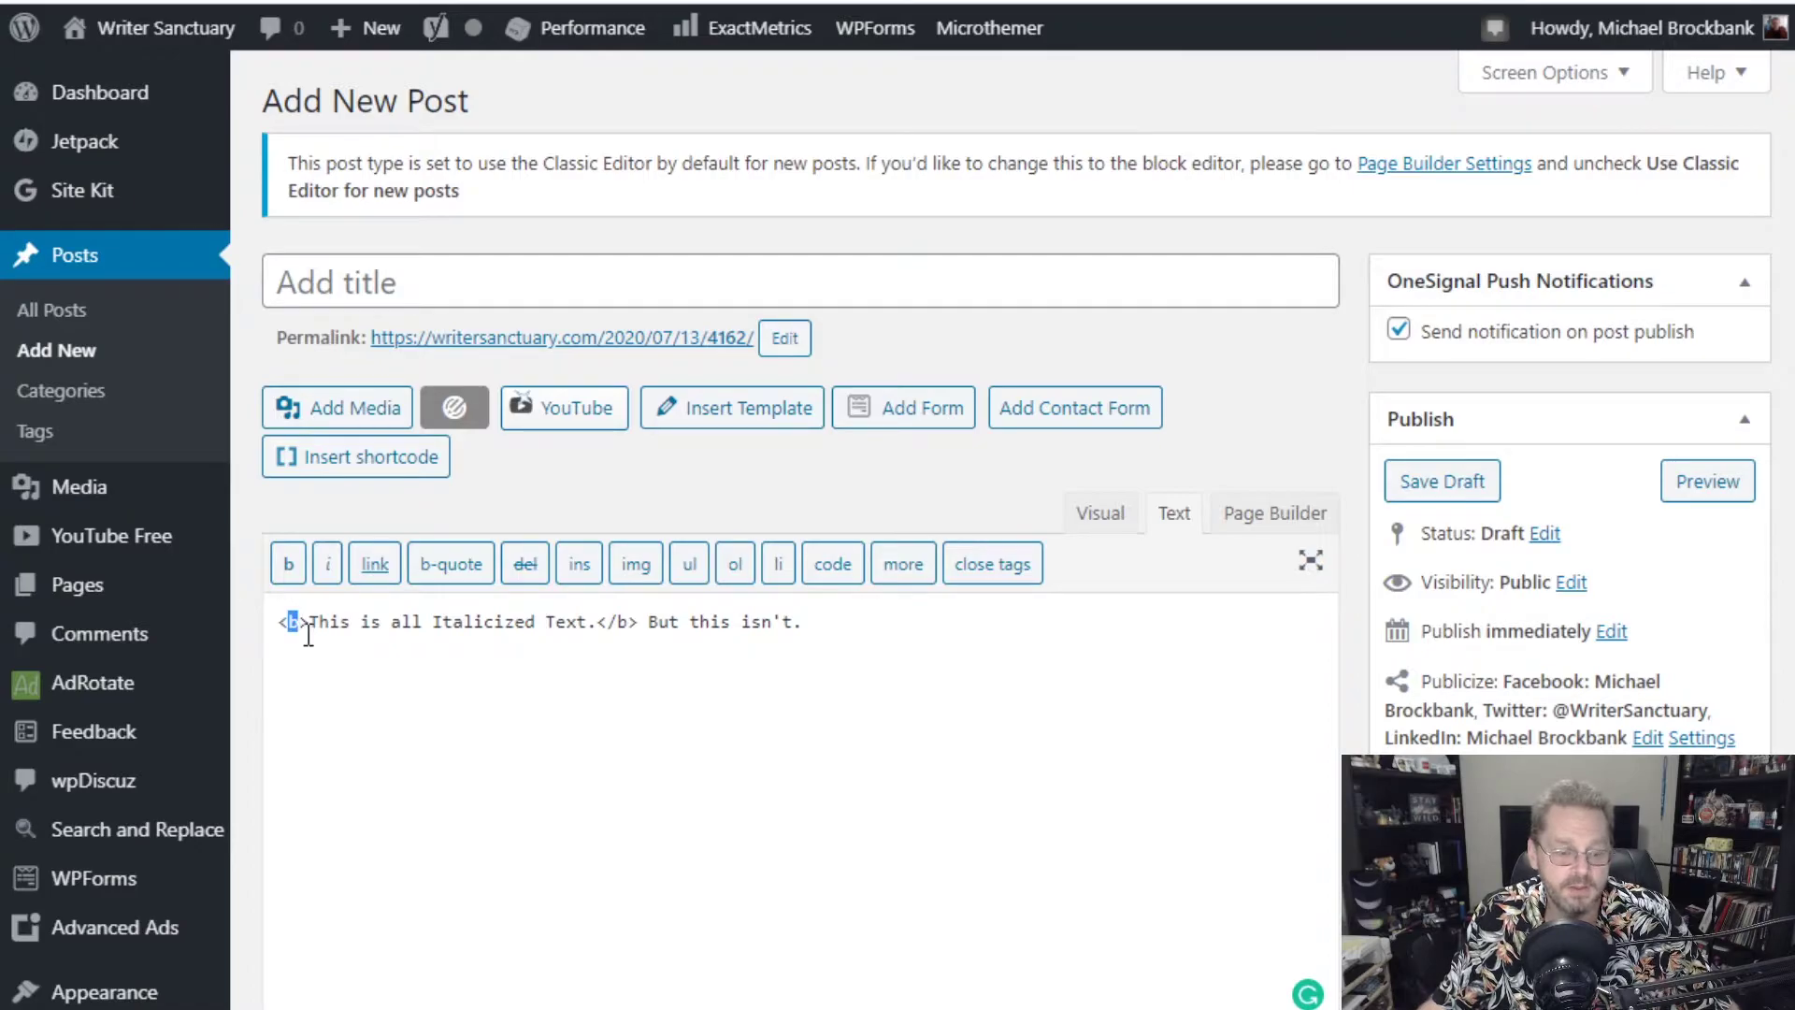
text(i)
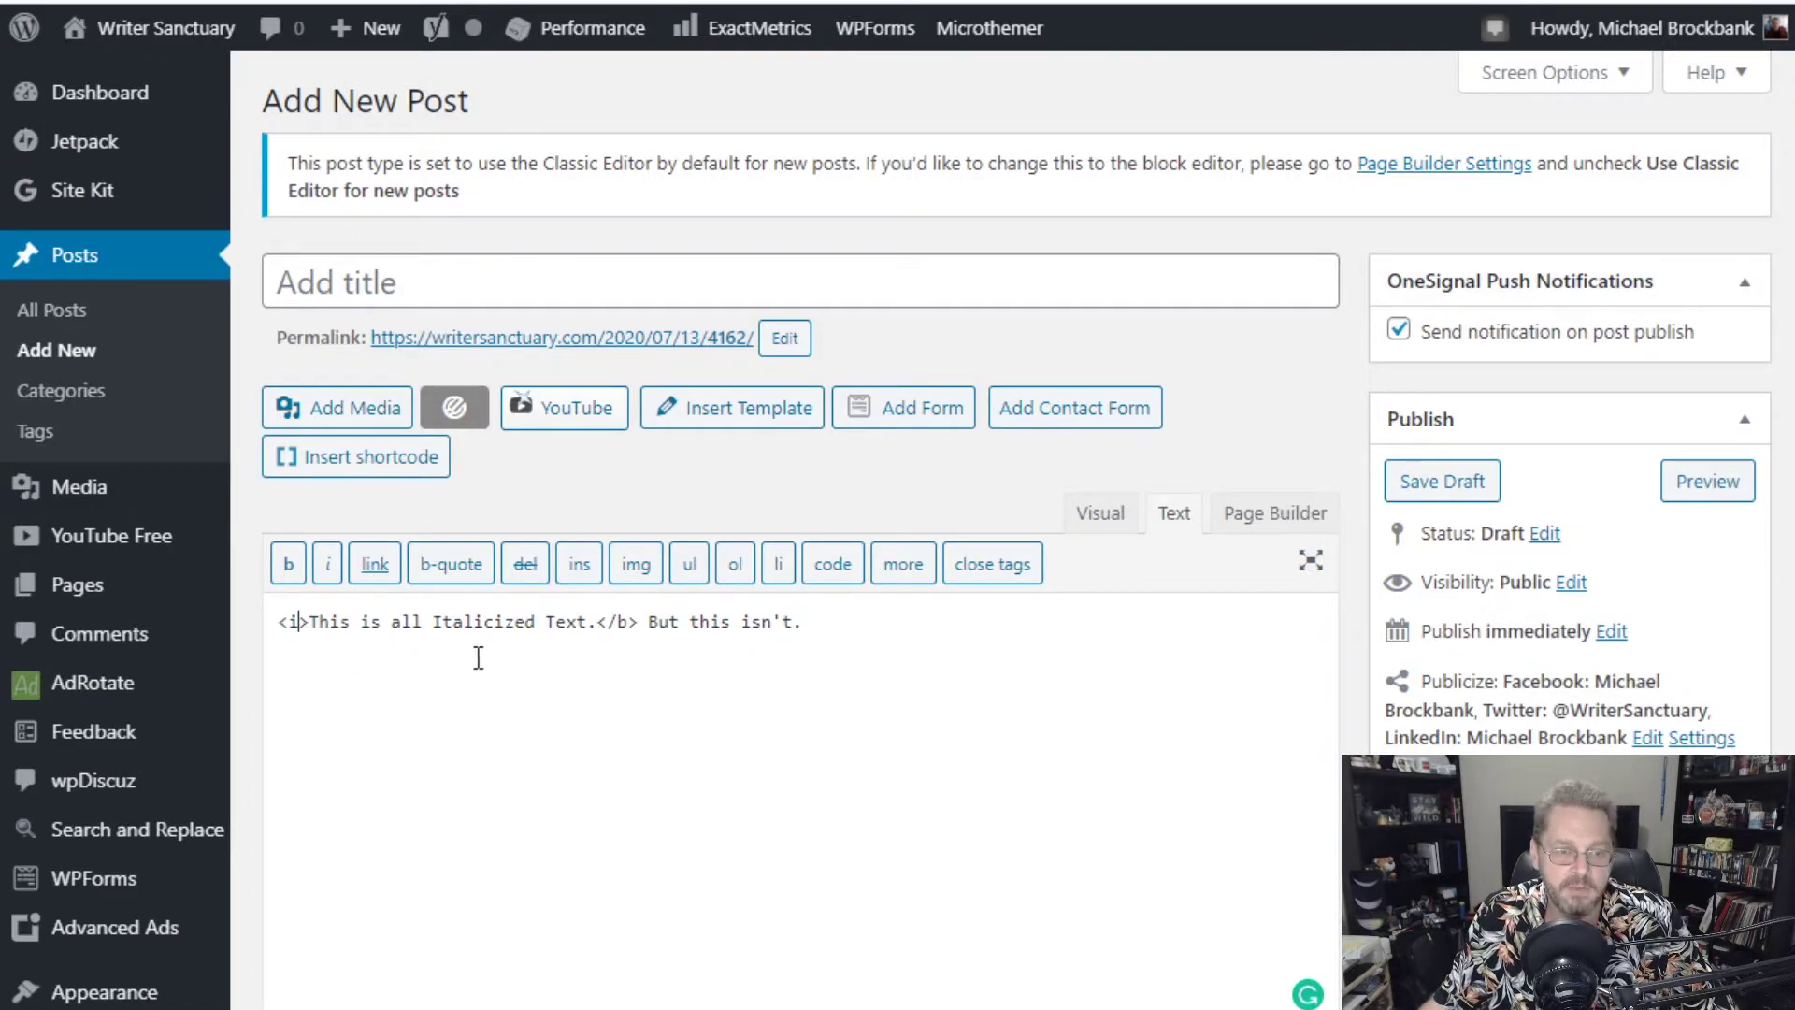
double_click(624, 622)
text(i)
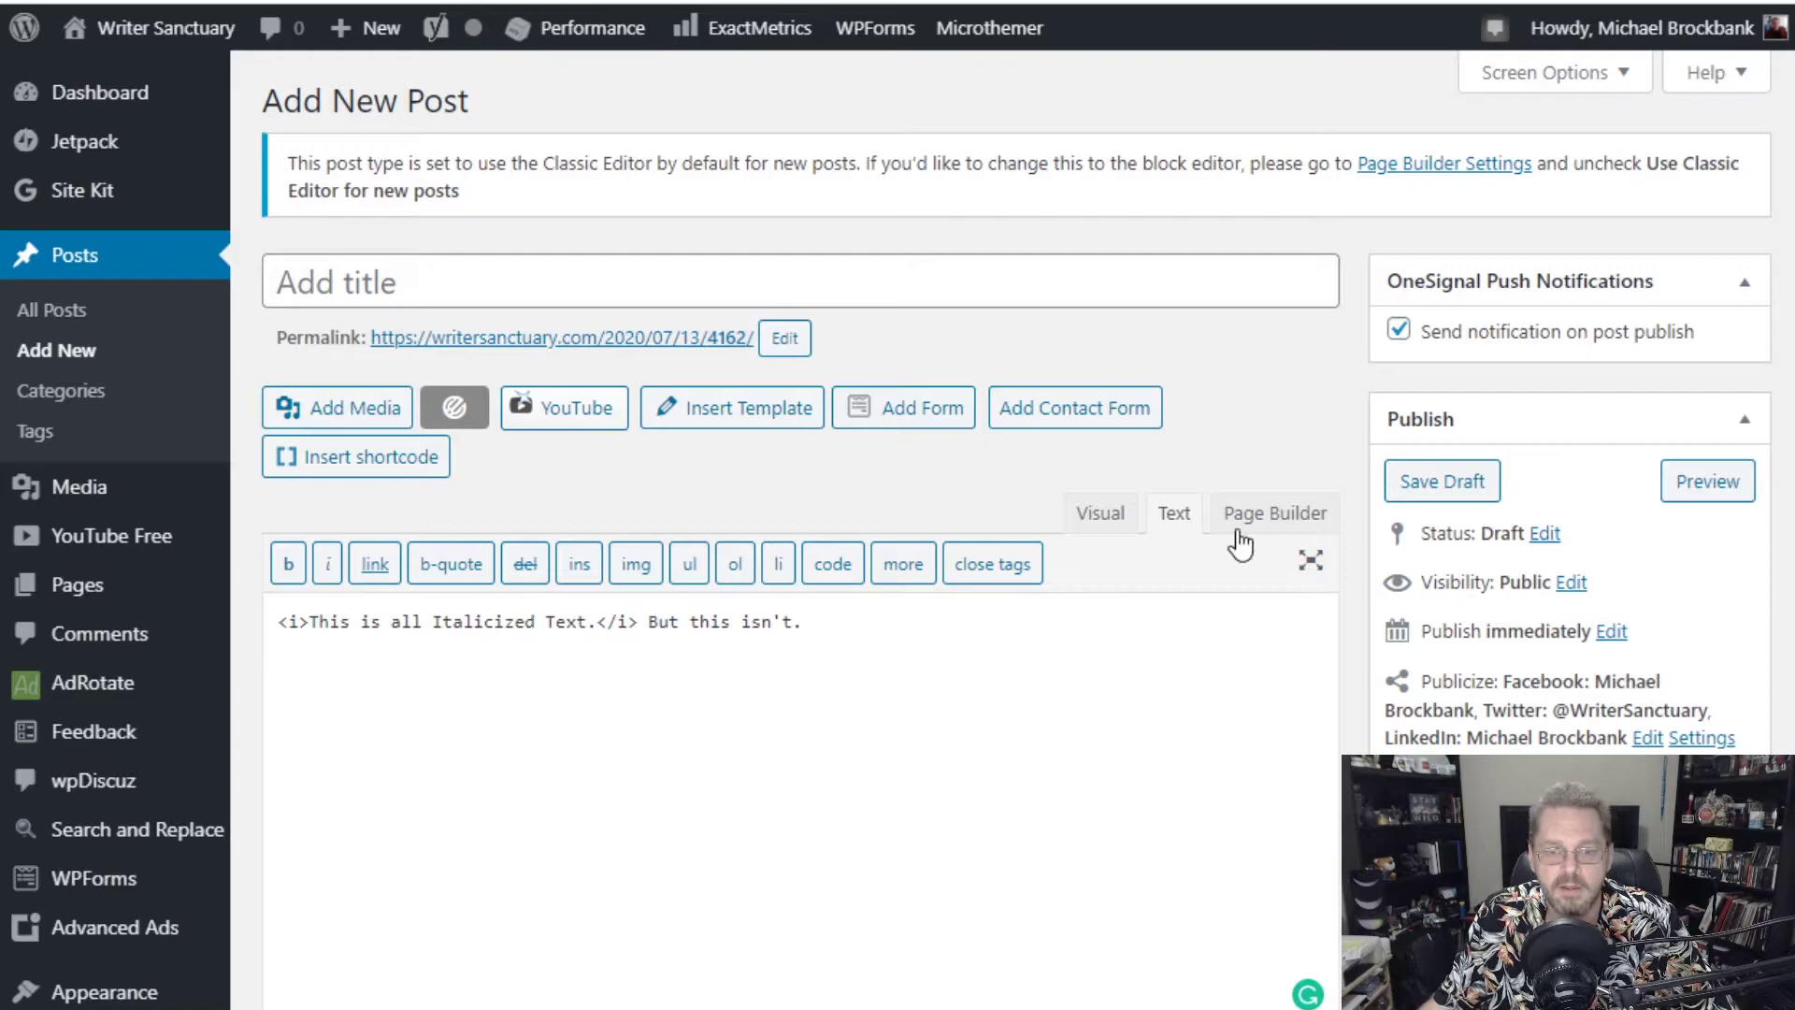
click(1103, 516)
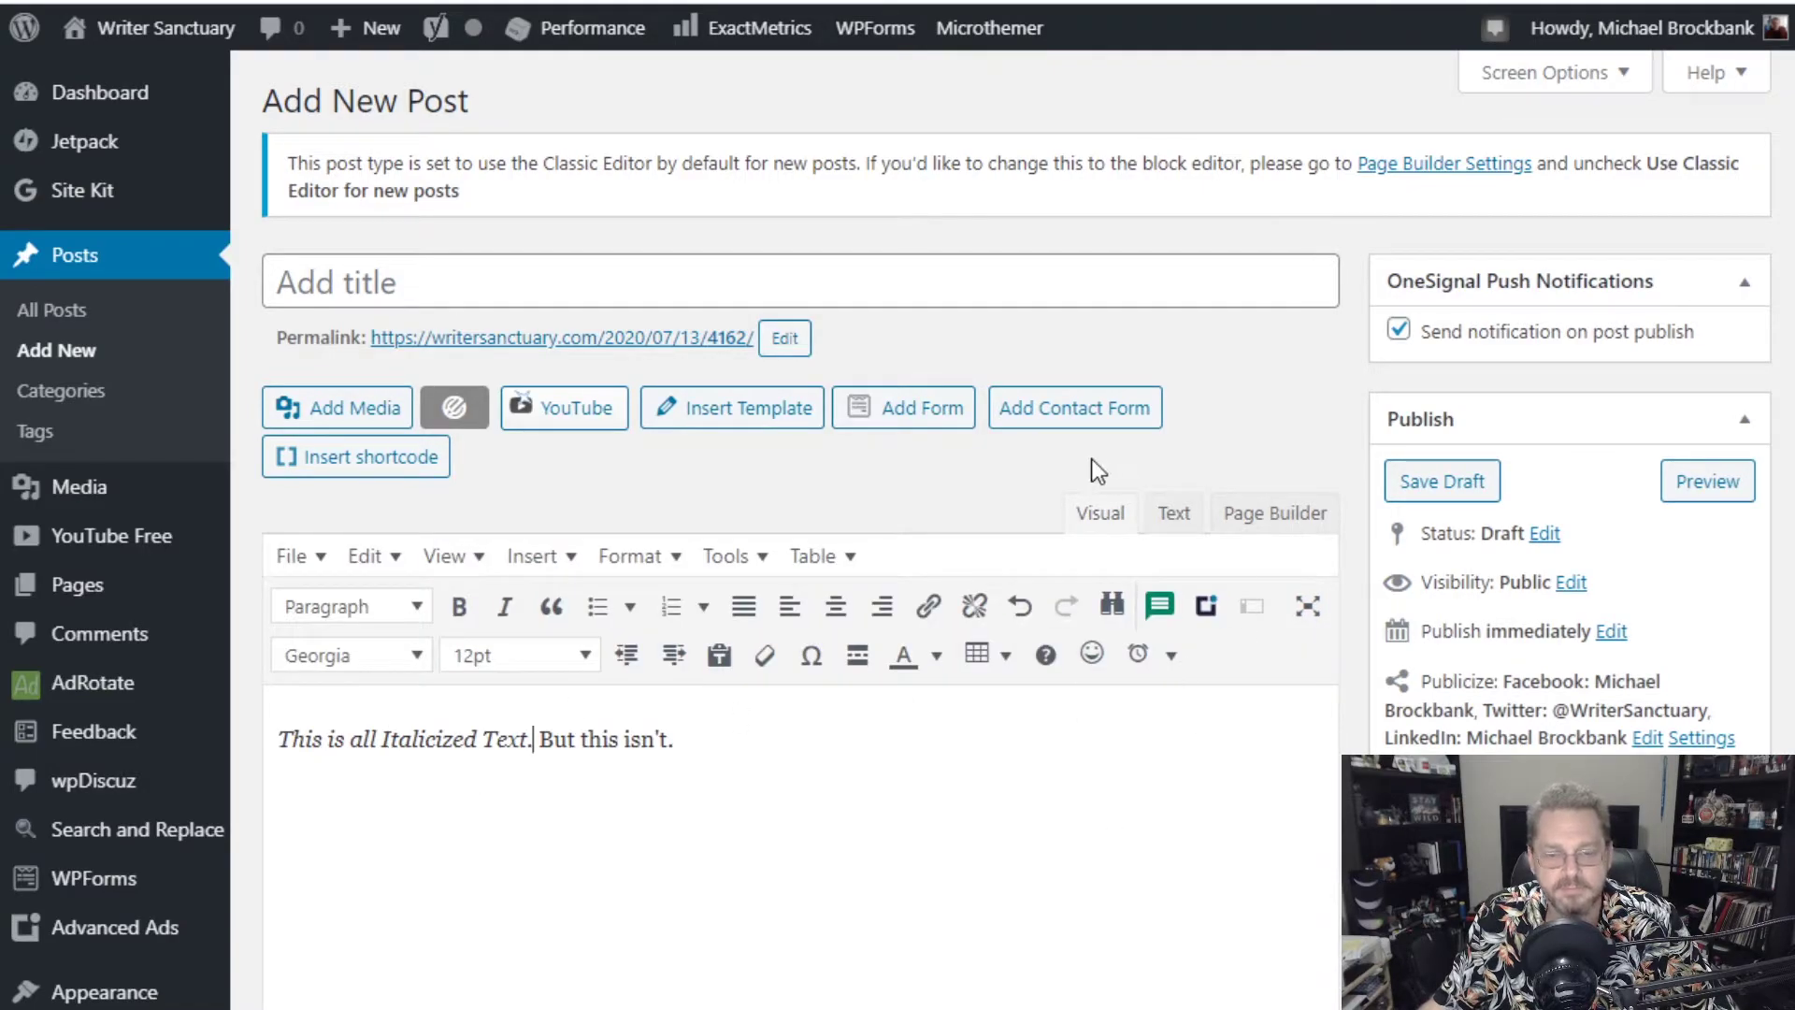
Replace the <i> and </i> tags with <em> and </em> and confirm the sentence stays italic.
click(1174, 516)
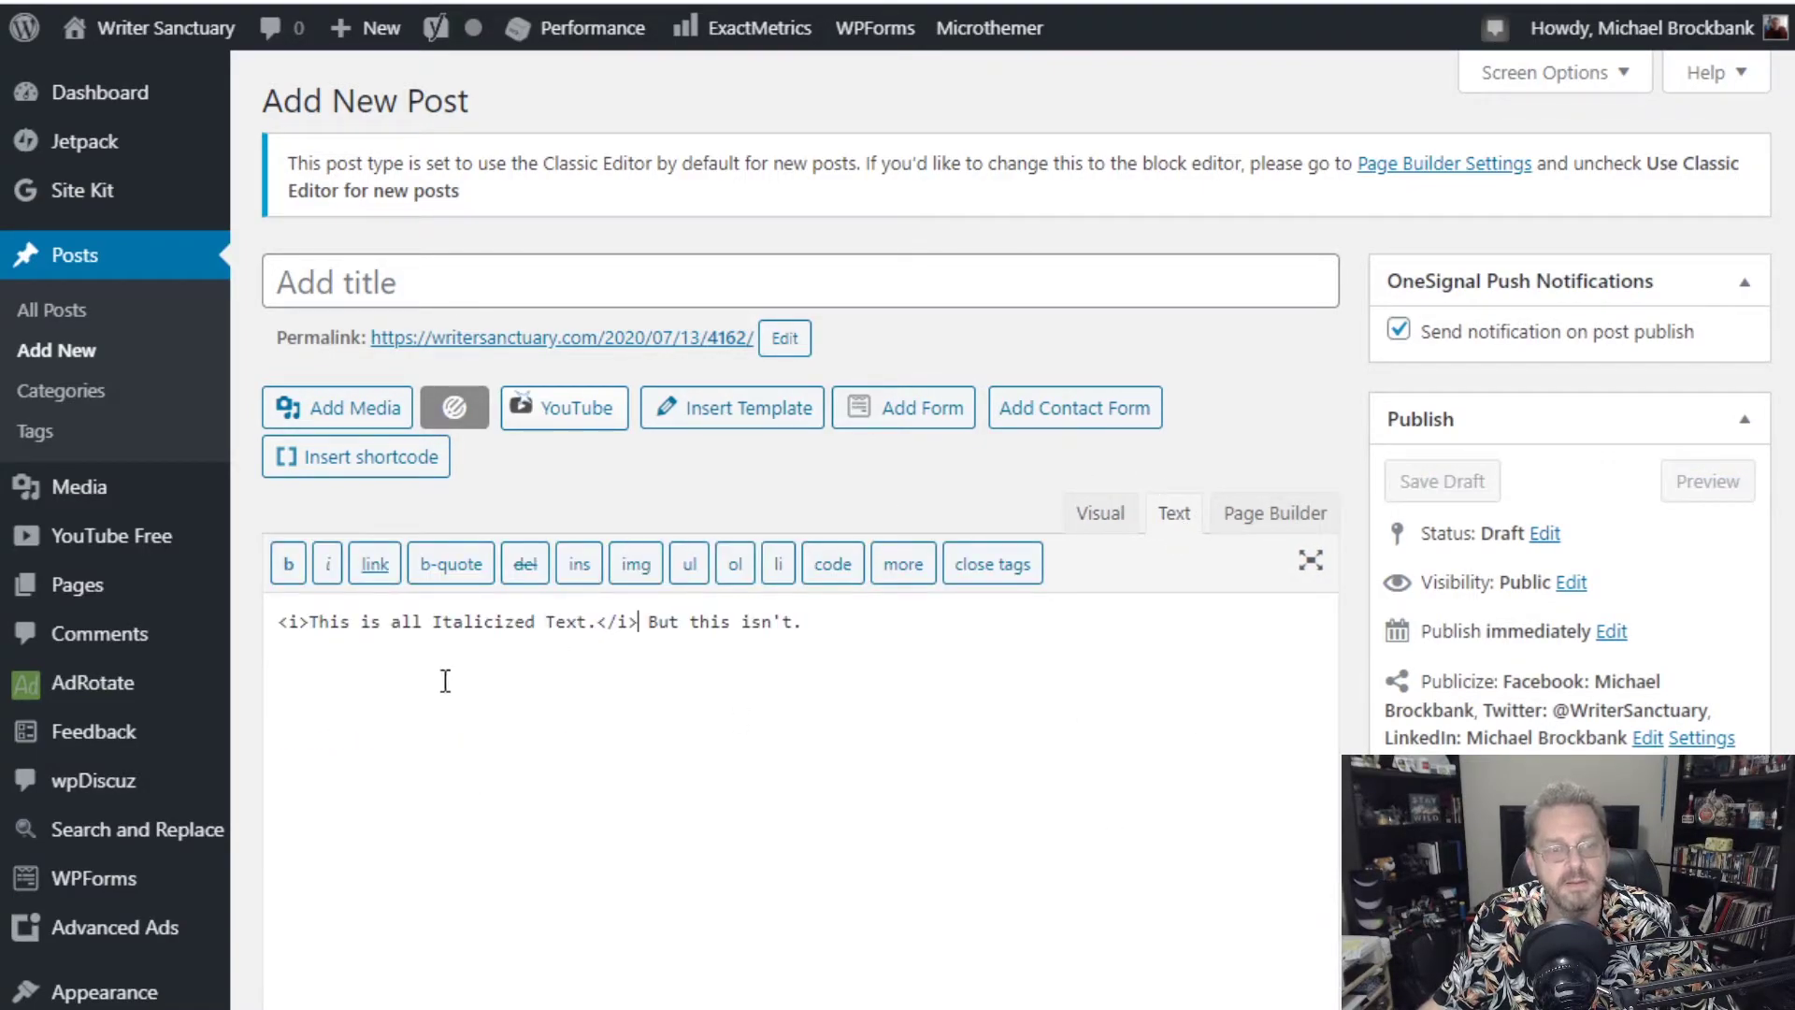
double_click(295, 622)
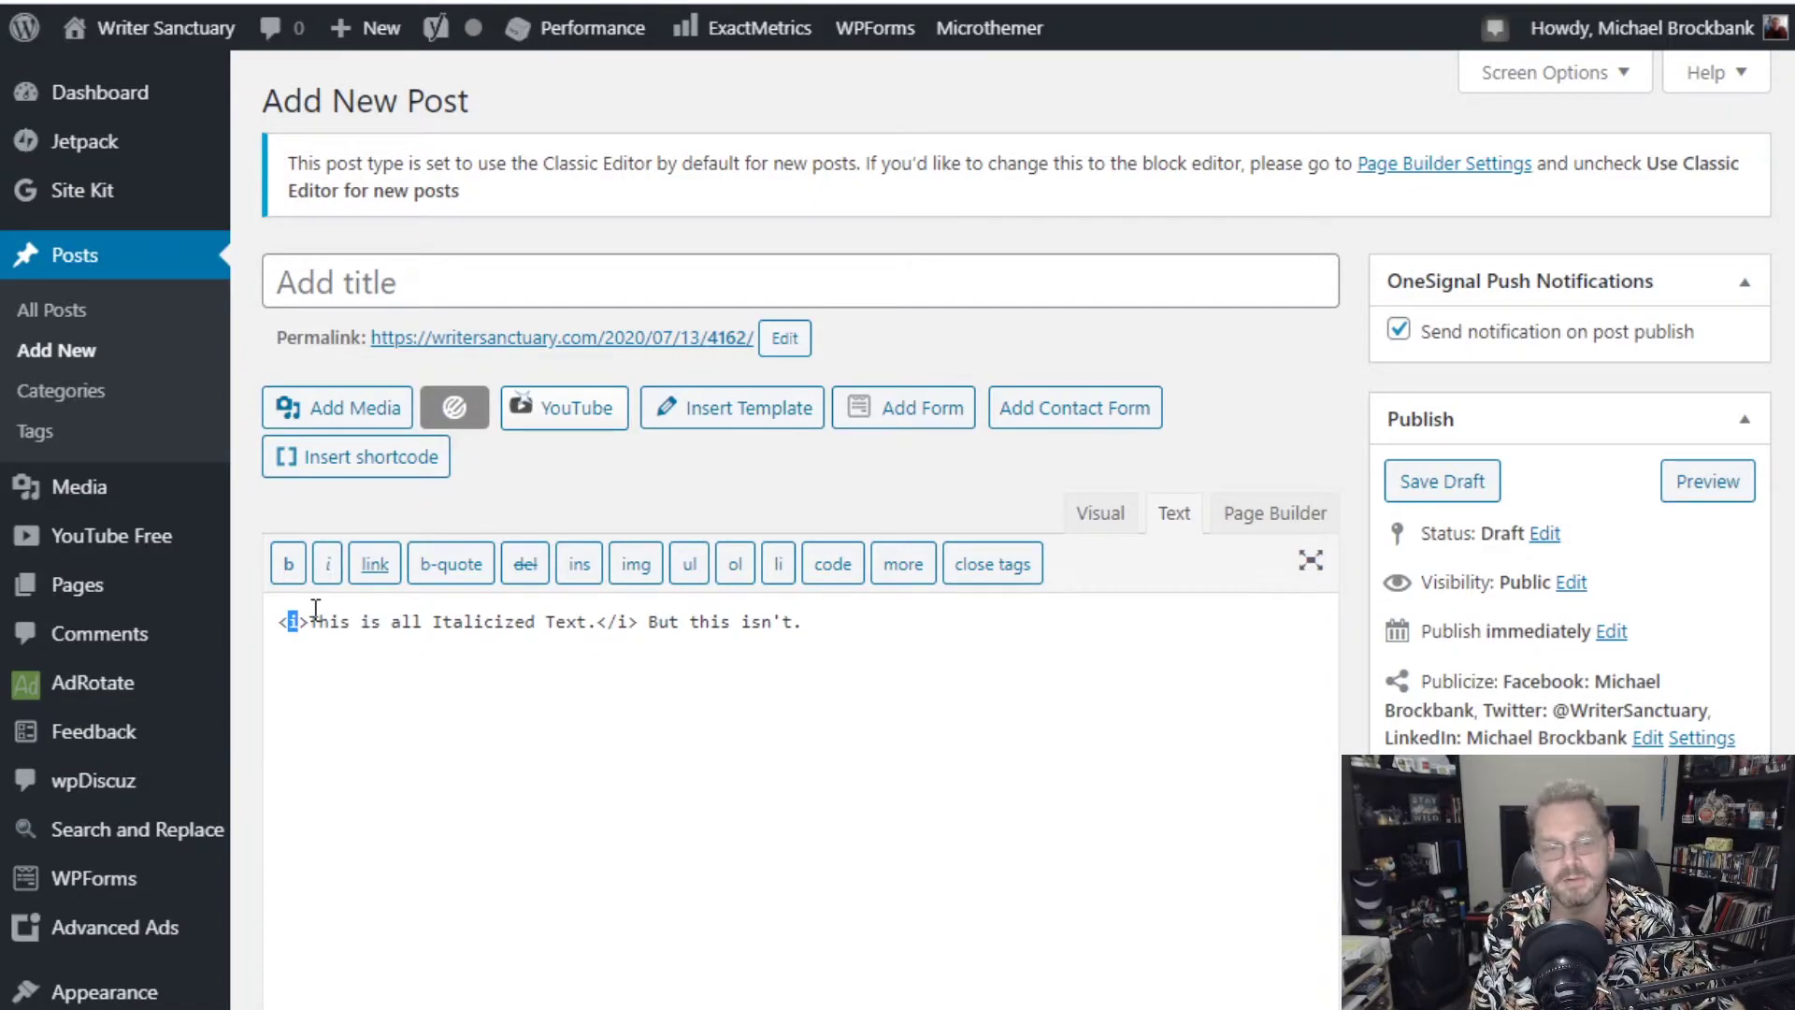
text(em)
key(Right)
key(Right)
key(Right)
key(Right)
key(Right)
key(Right)
key(Right)
key(Right)
key(Right)
key(Right)
key(Right)
key(Right)
key(Right)
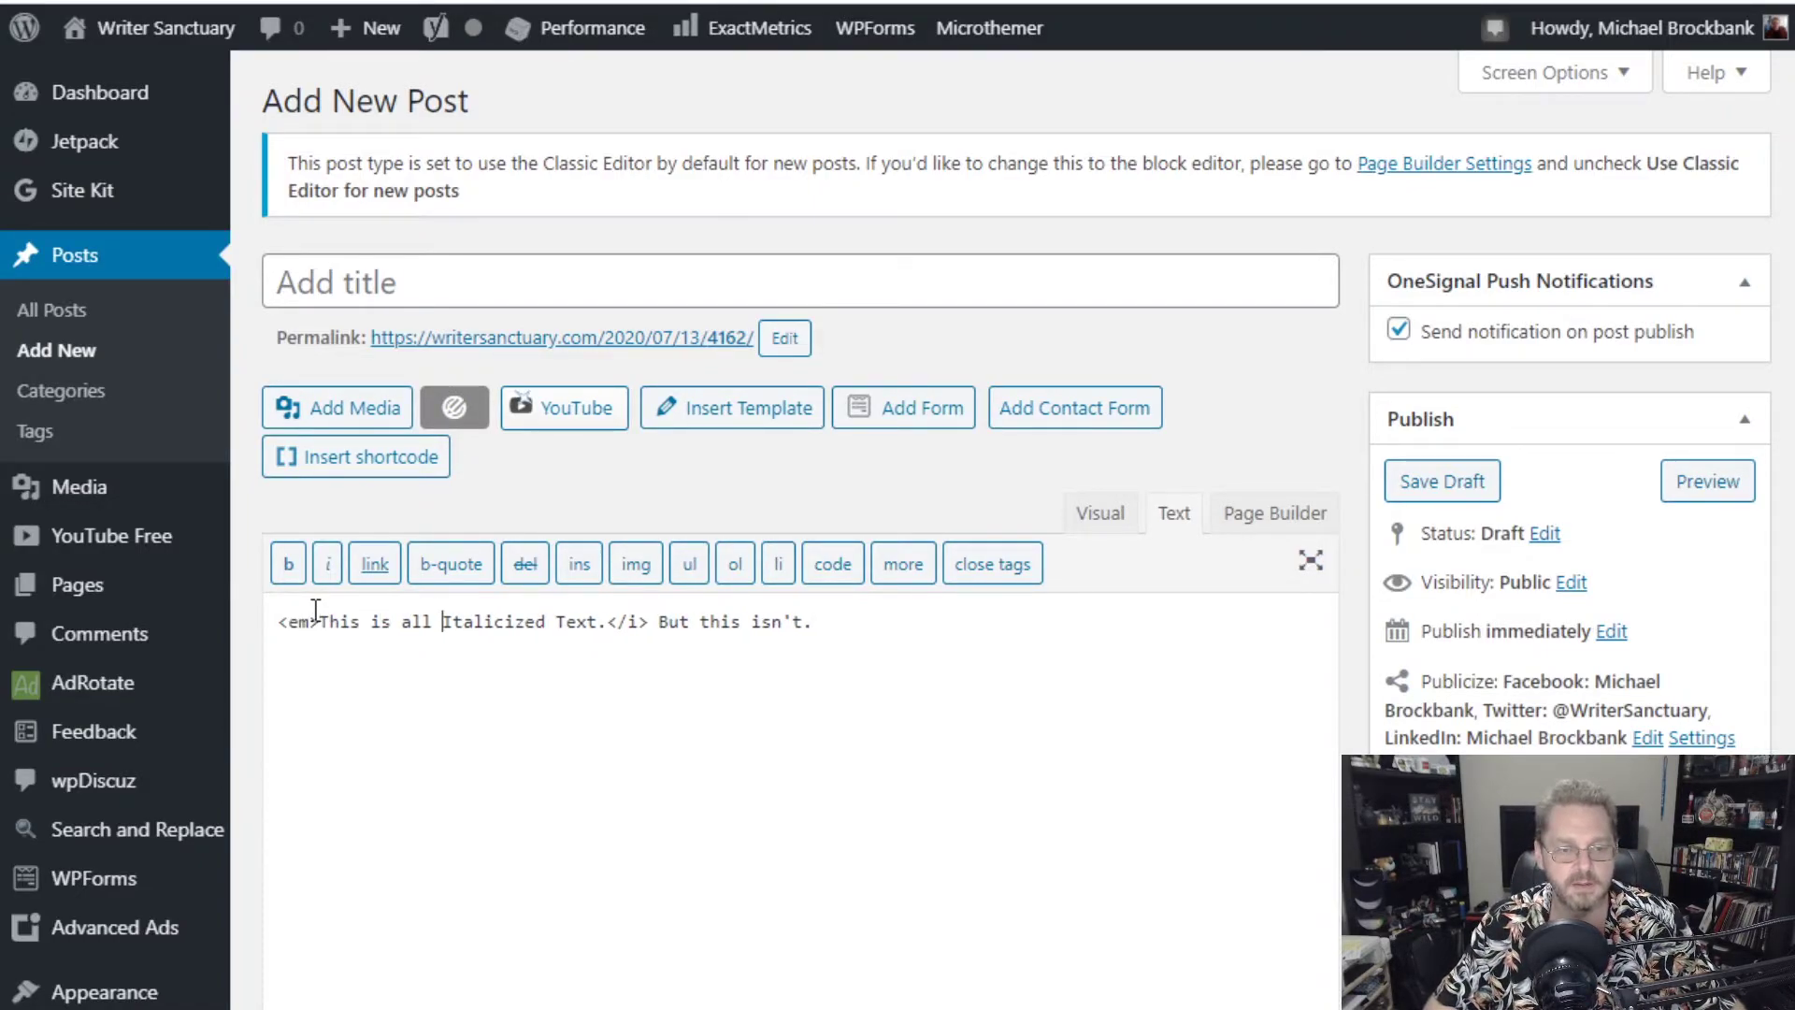
key(Right)
key(Right)
key(Right)
key(Right)
key(Right)
key(Right)
key(Right)
key(Right)
key(Right)
key(Right)
key(Right)
key(Right)
key(Right)
key(Right)
key(Right)
key(Right)
key(Right)
key(Right)
key(Delete)
text(em)
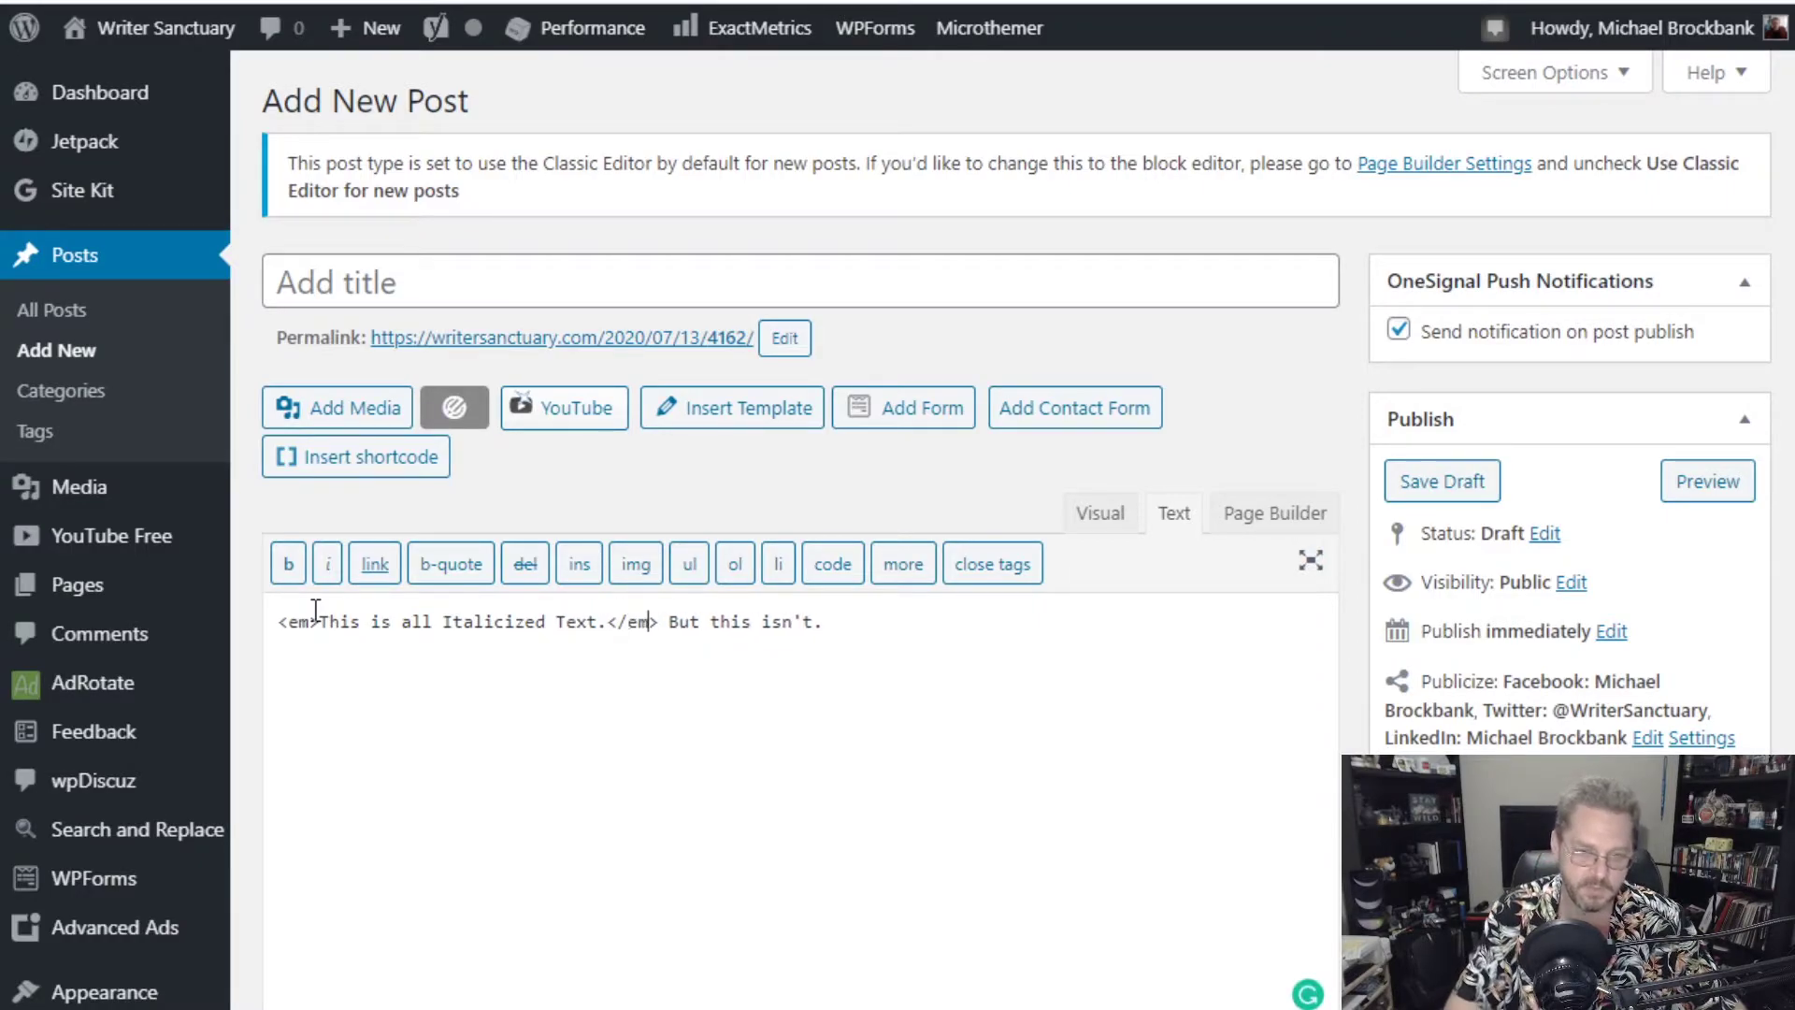
click(1099, 512)
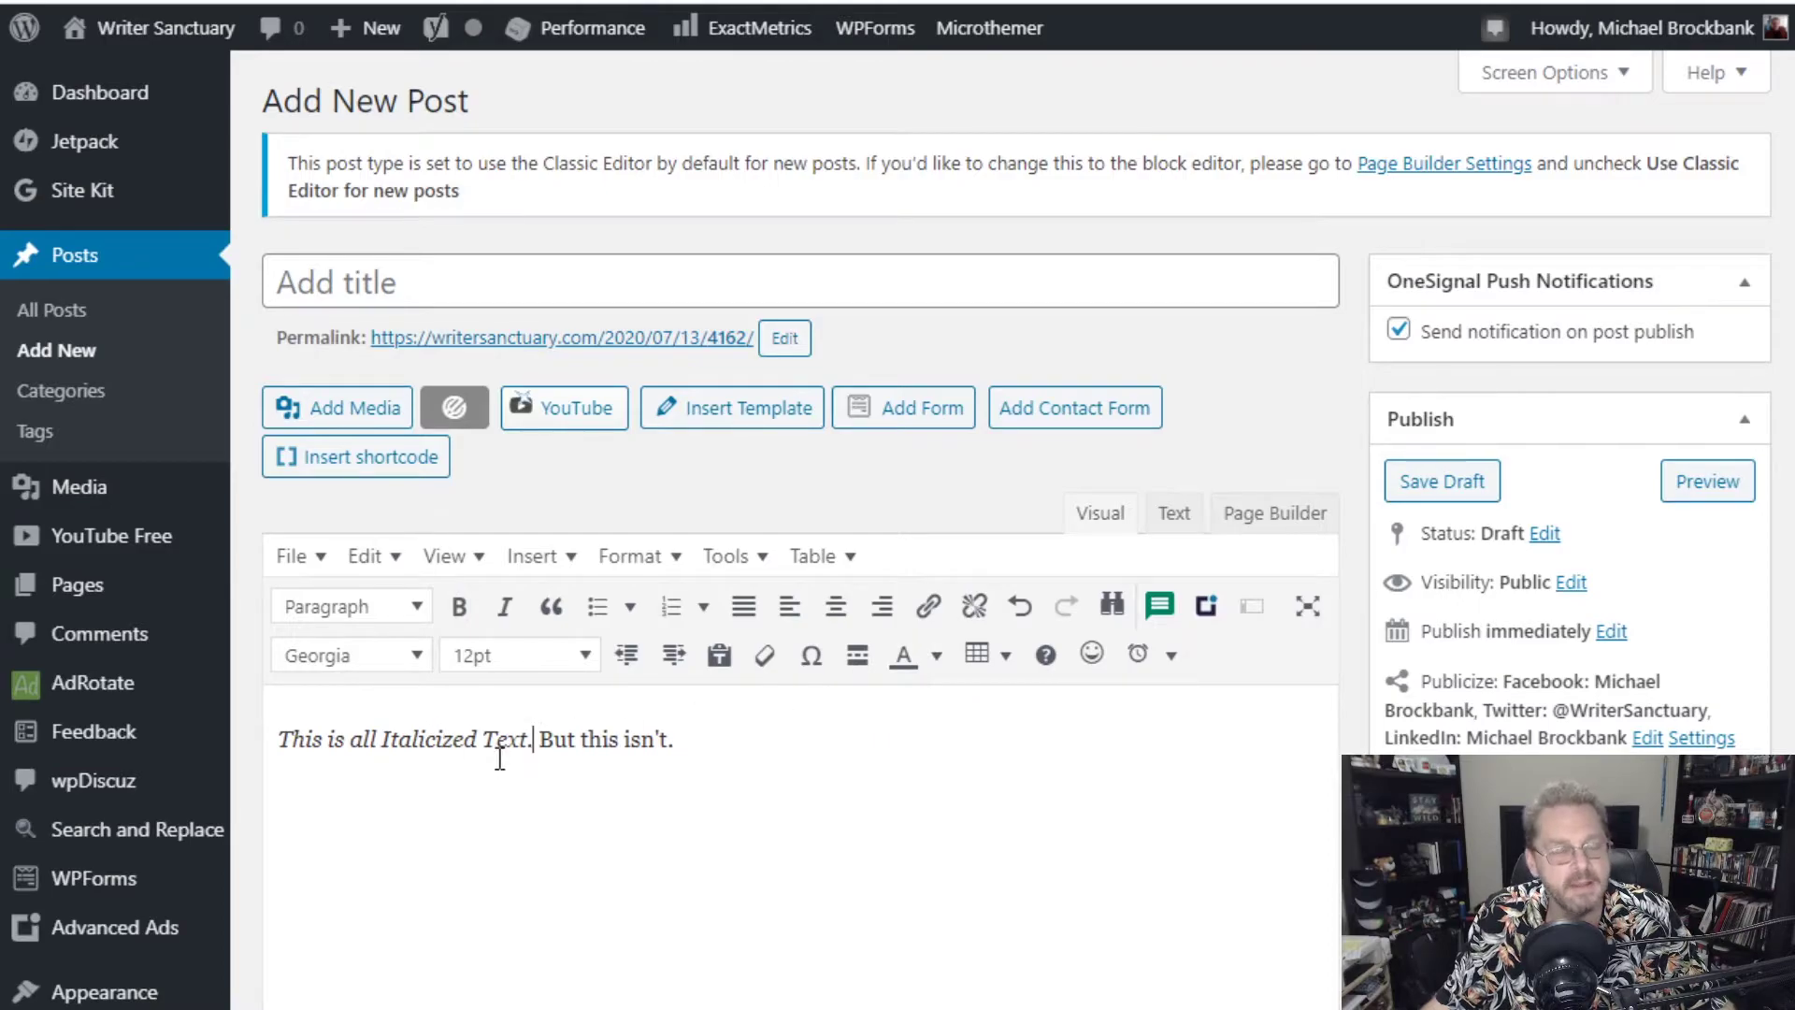
click(1170, 516)
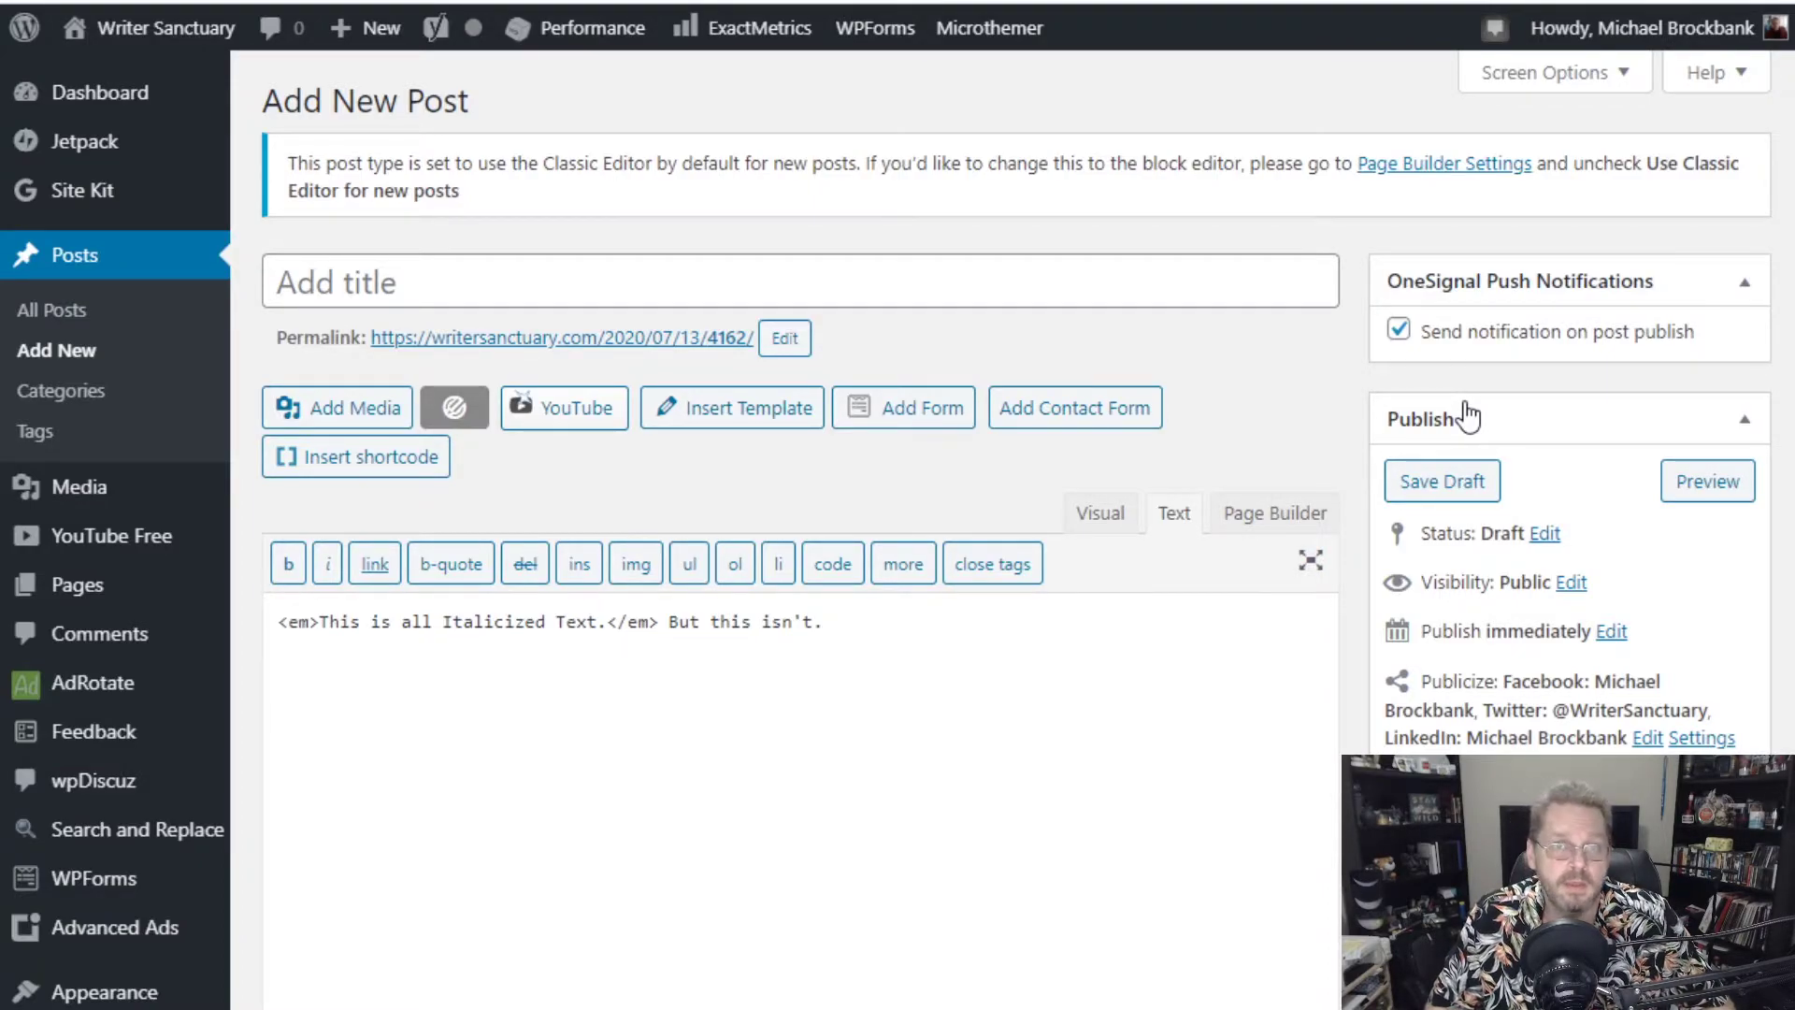
Replace the line with the sentence 'This is WriterSanctuary.com's YouTube channel.'.
drag(849, 621, 269, 624)
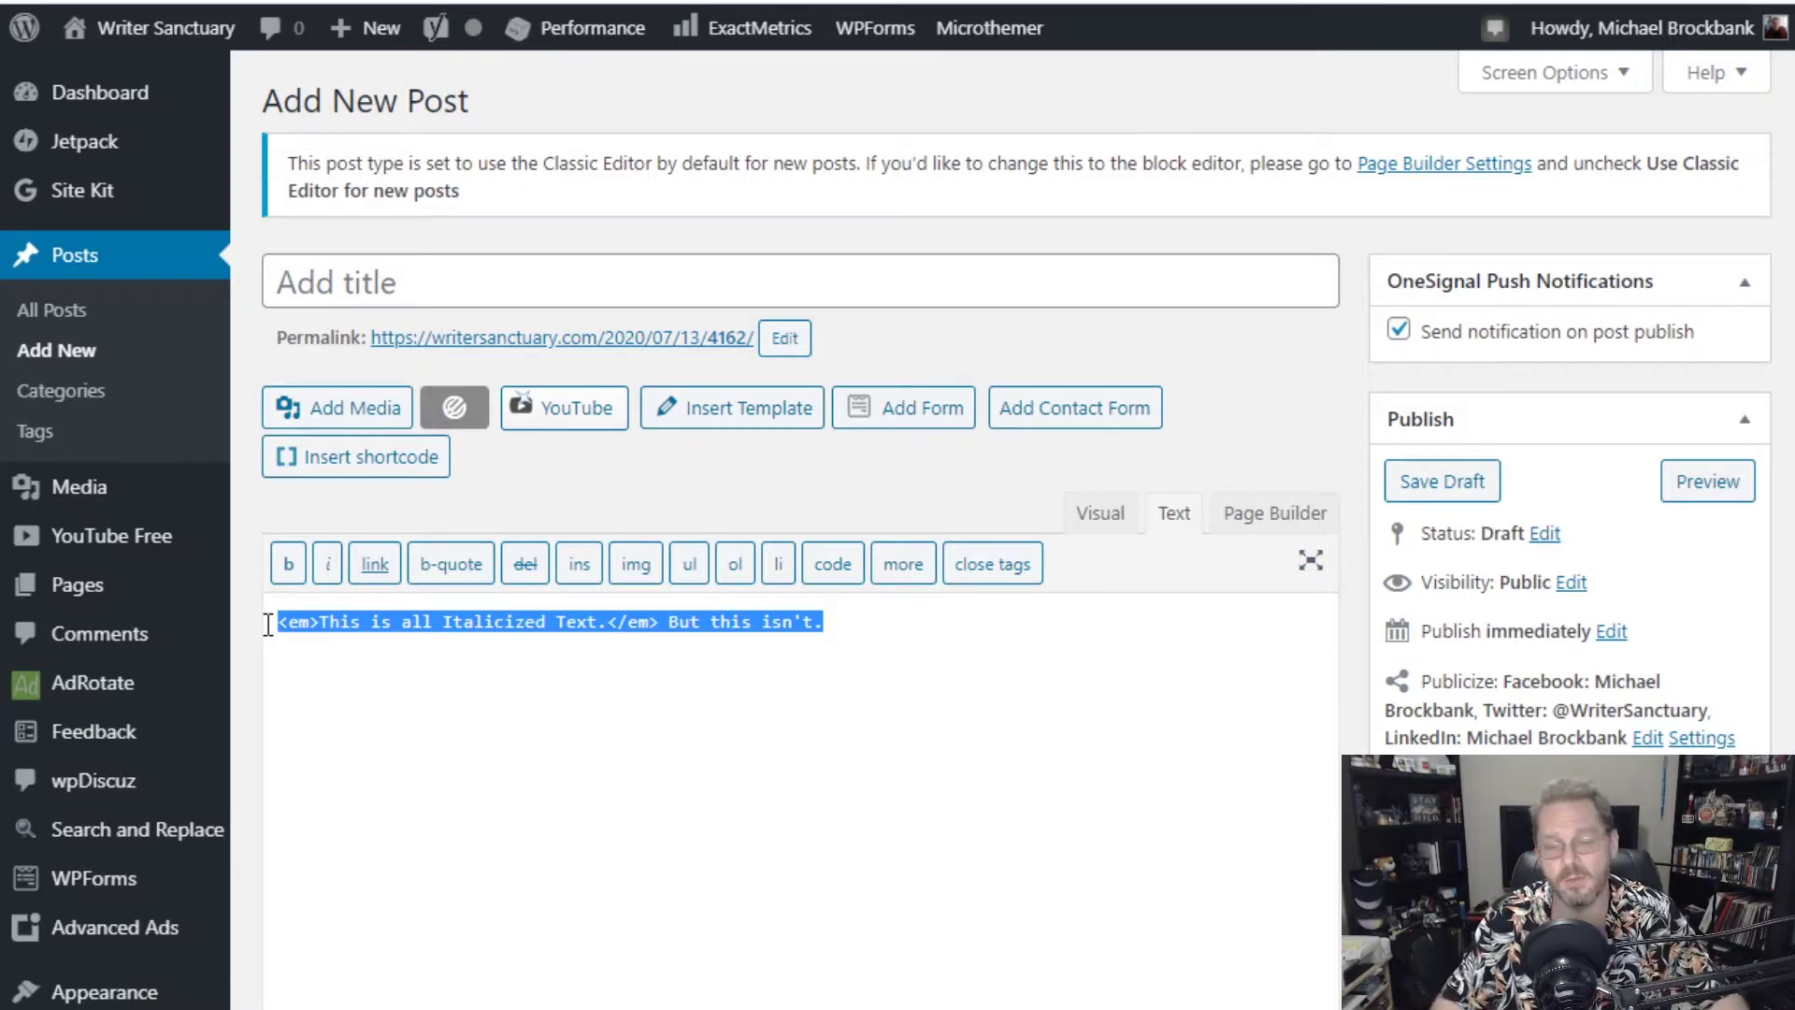
key(BackSpace)
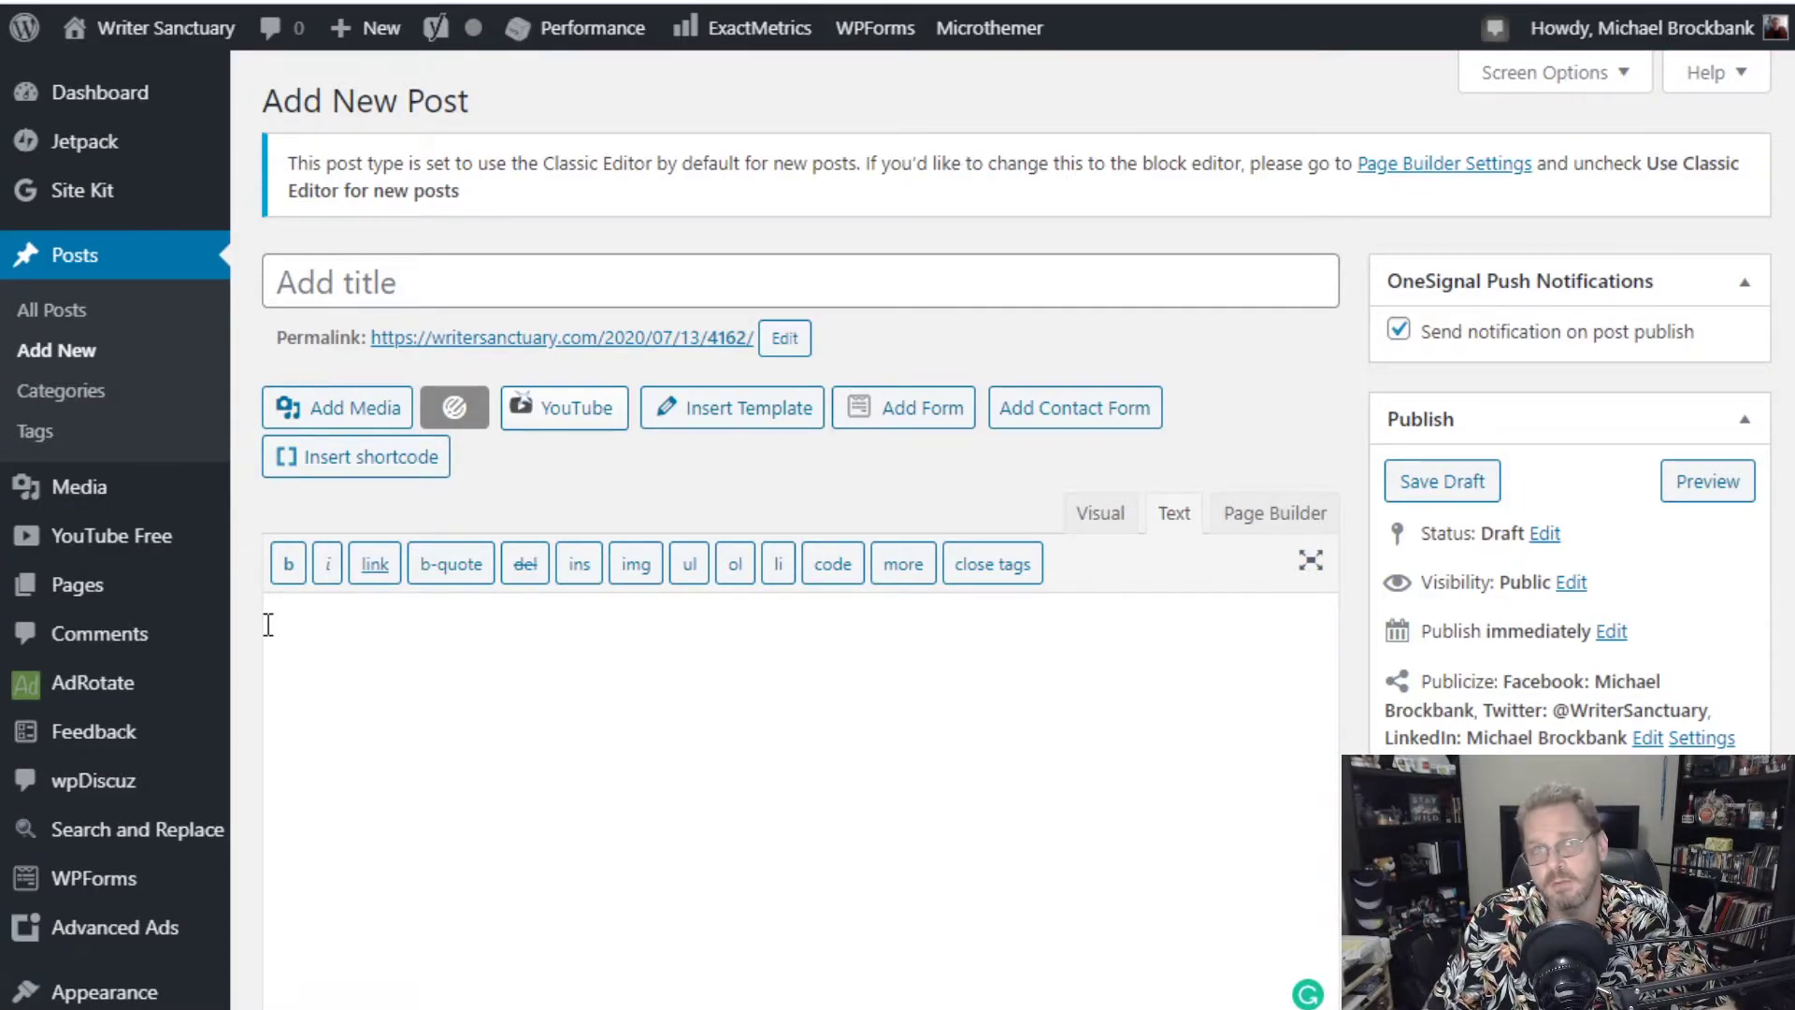
text(T)
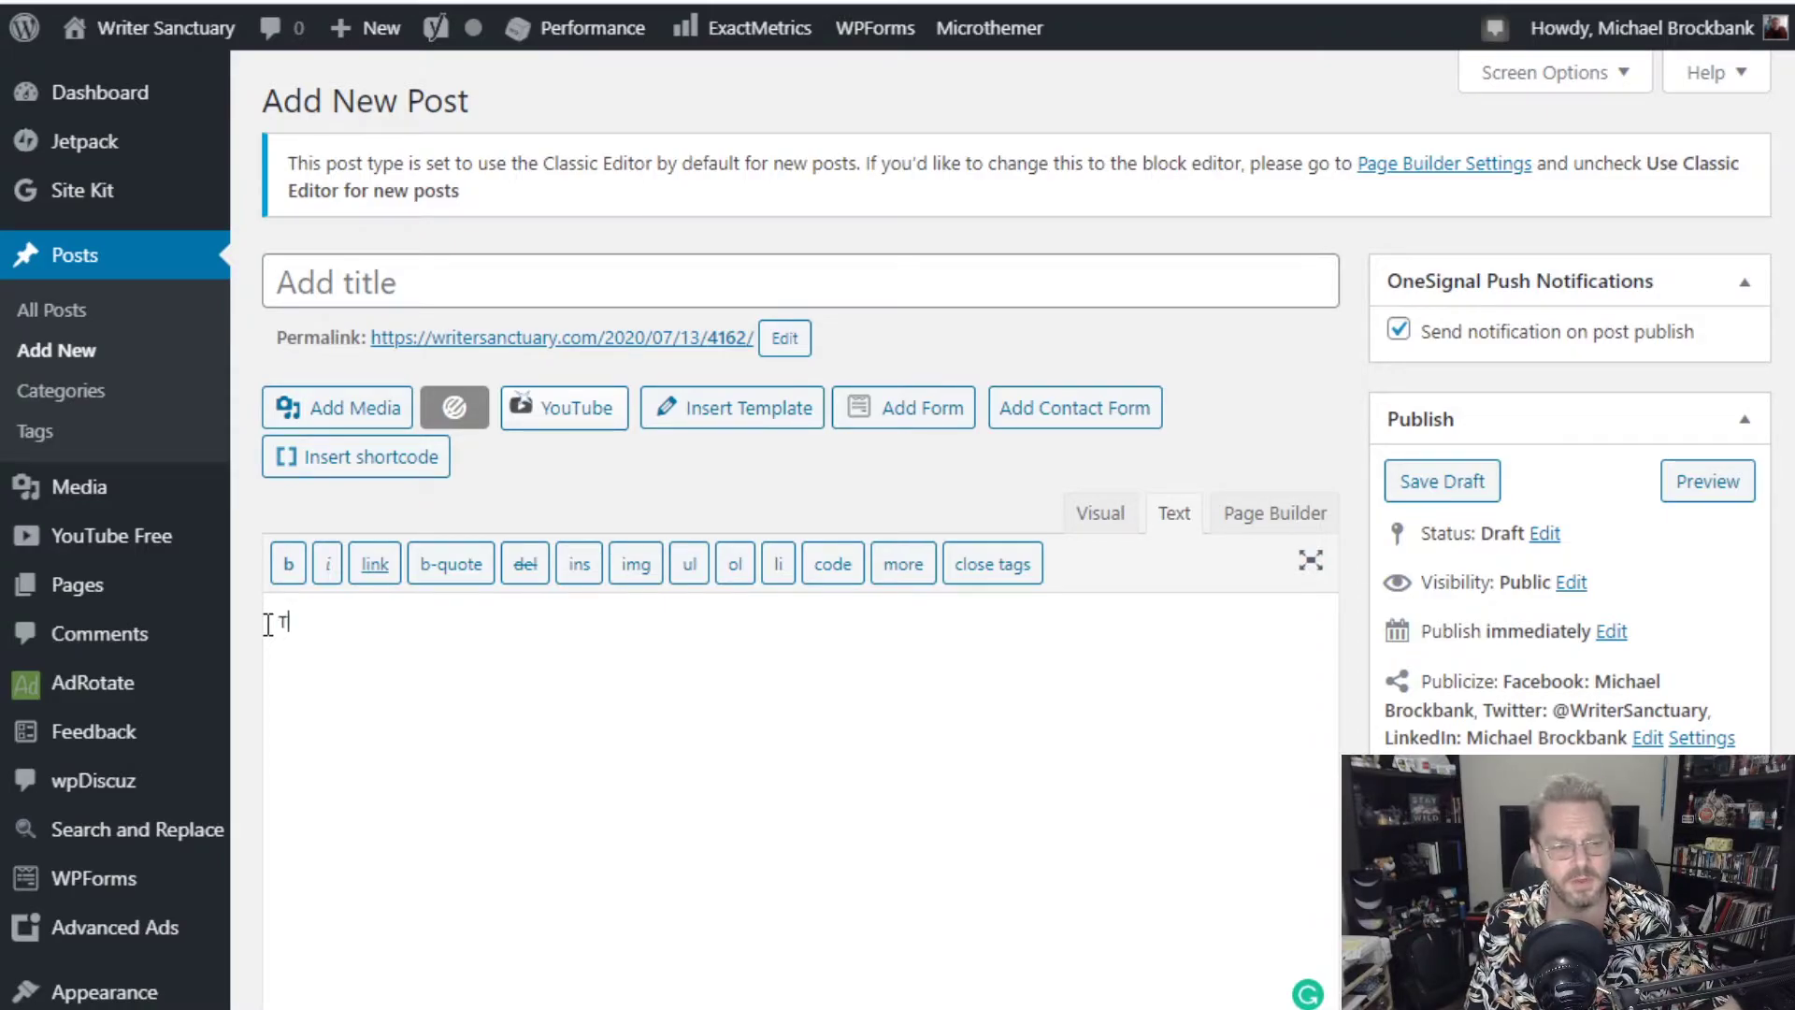
text(his is WriterSanctuary.com)
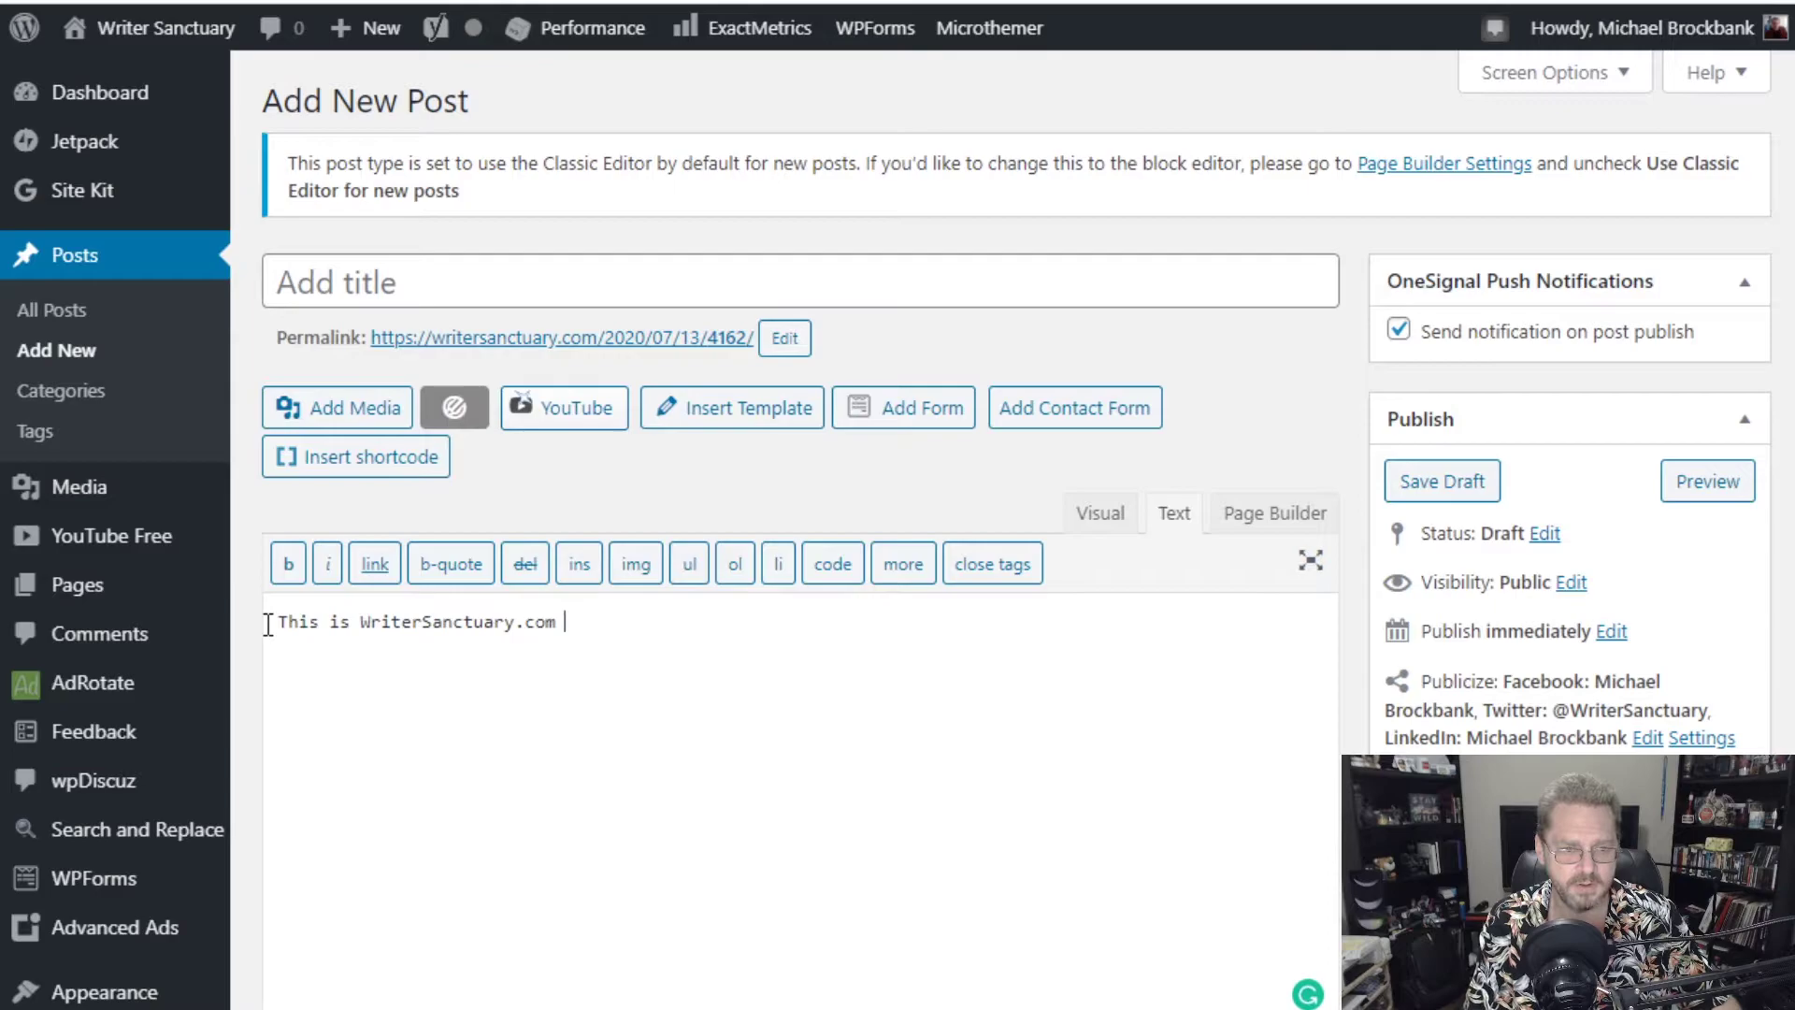
text('s yo)
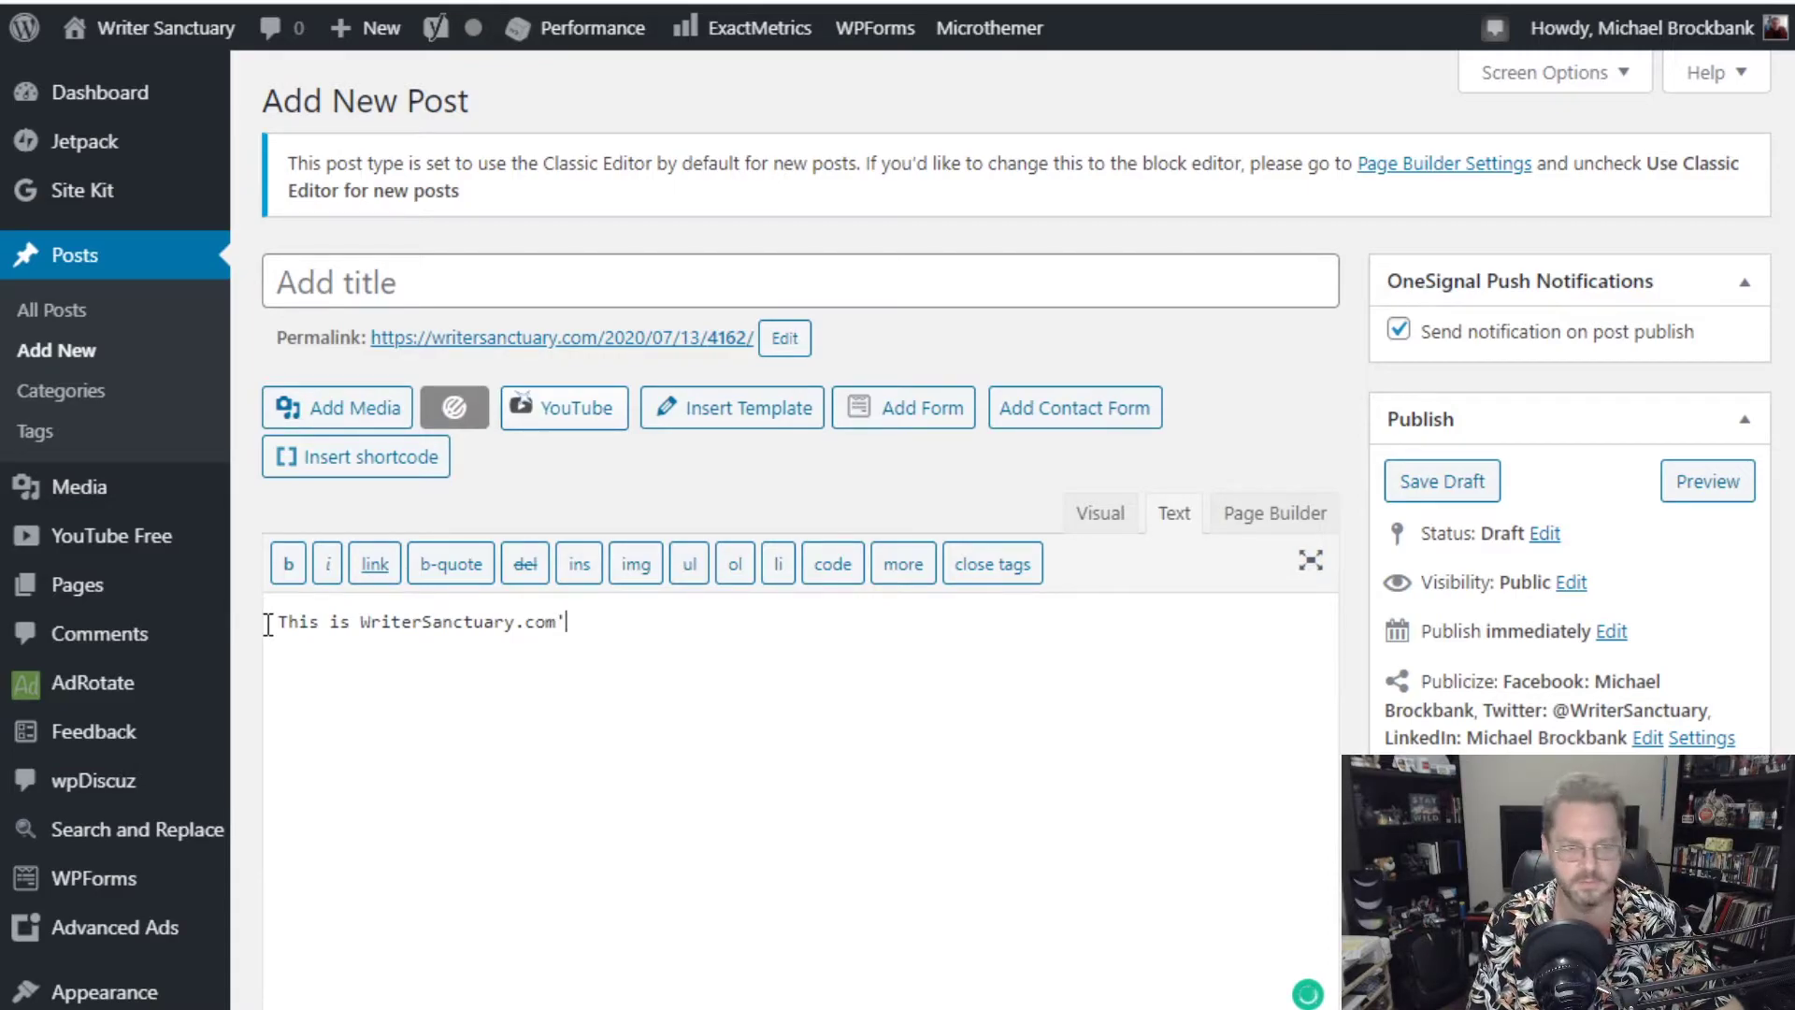
key(BackSpace)
key(BackSpace)
text(You)
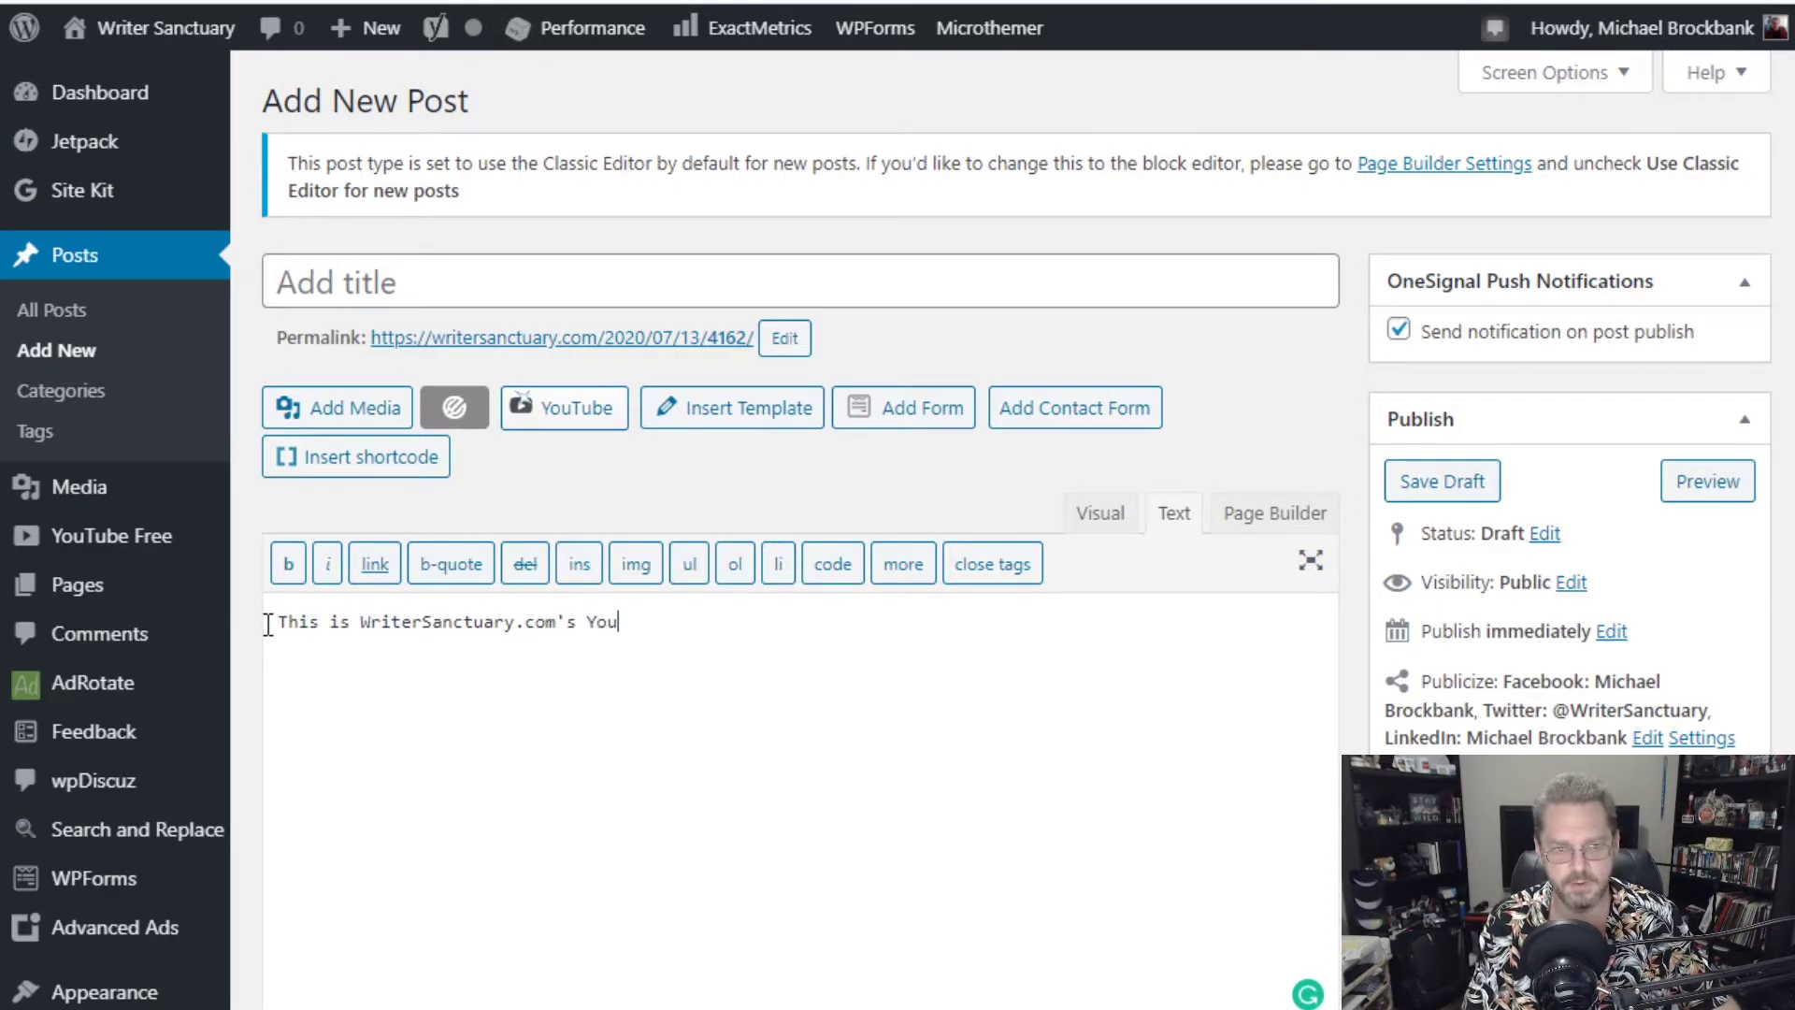
text(Tube cah)
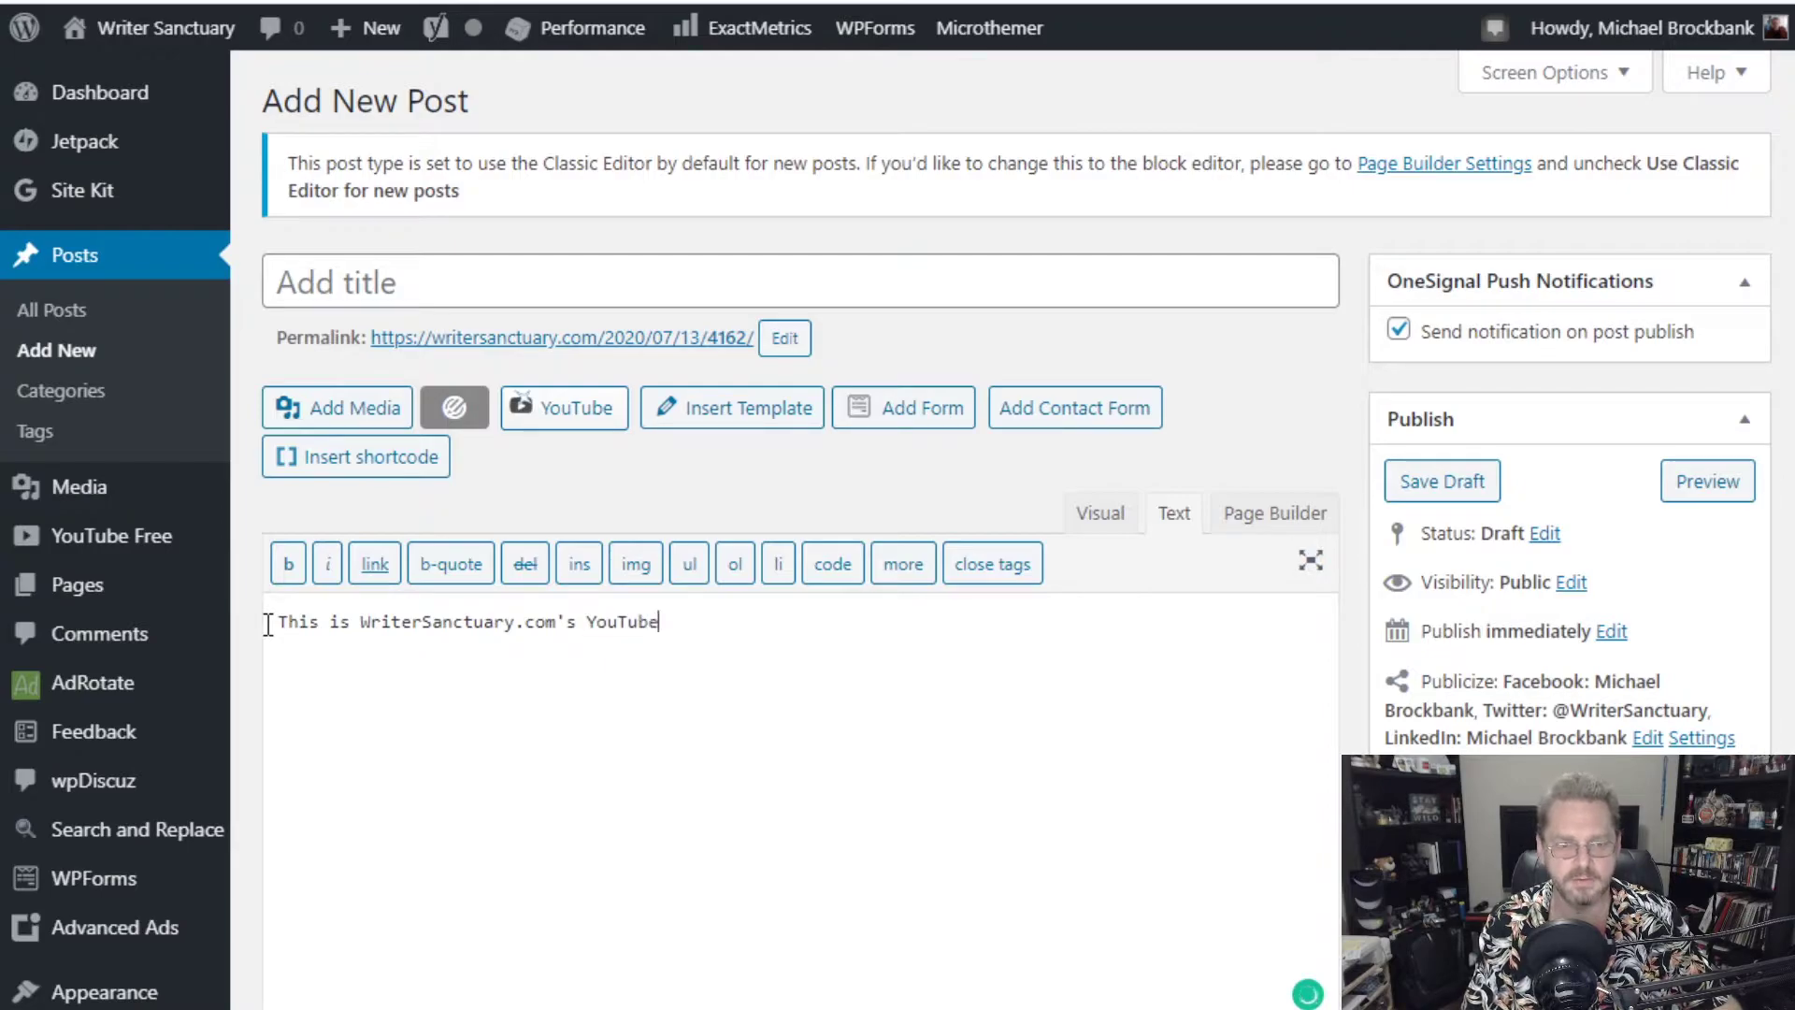
key(BackSpace)
key(BackSpace)
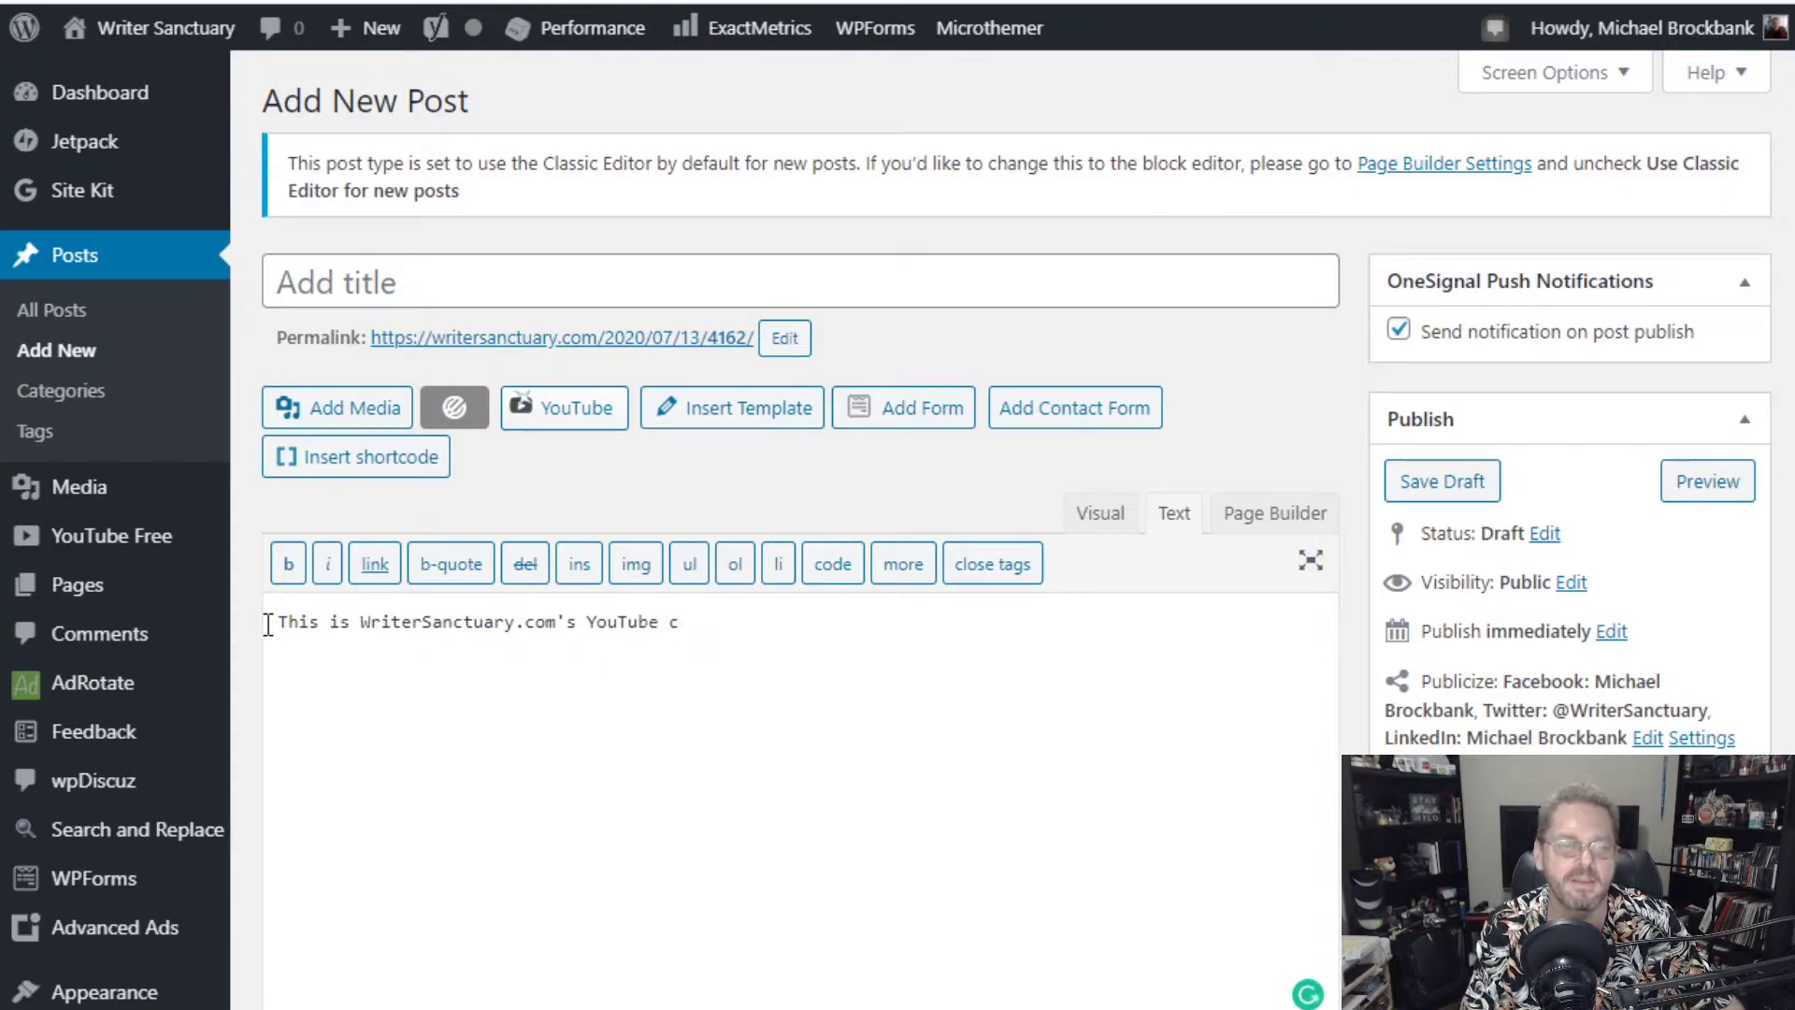
text(hannel.)
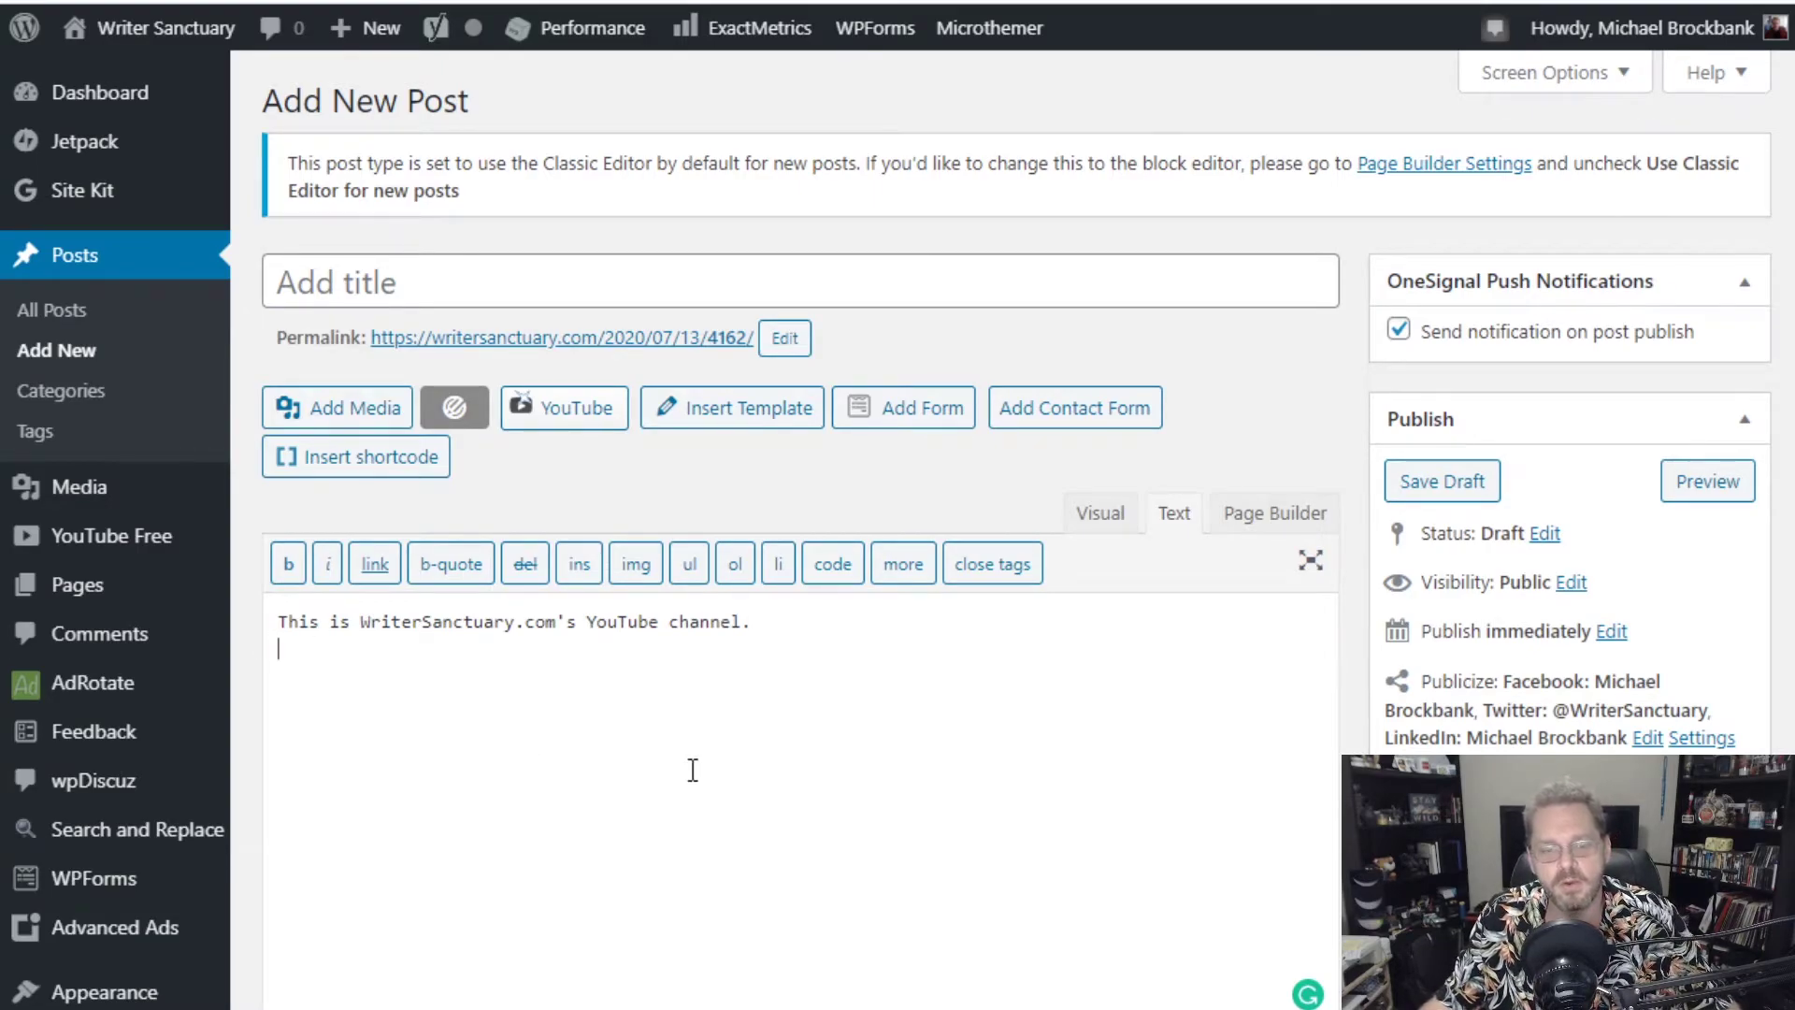
Wrap 'YouTube channel' in an <a href> tag using the pasted YouTube channel URL.
click(590, 622)
text(<)
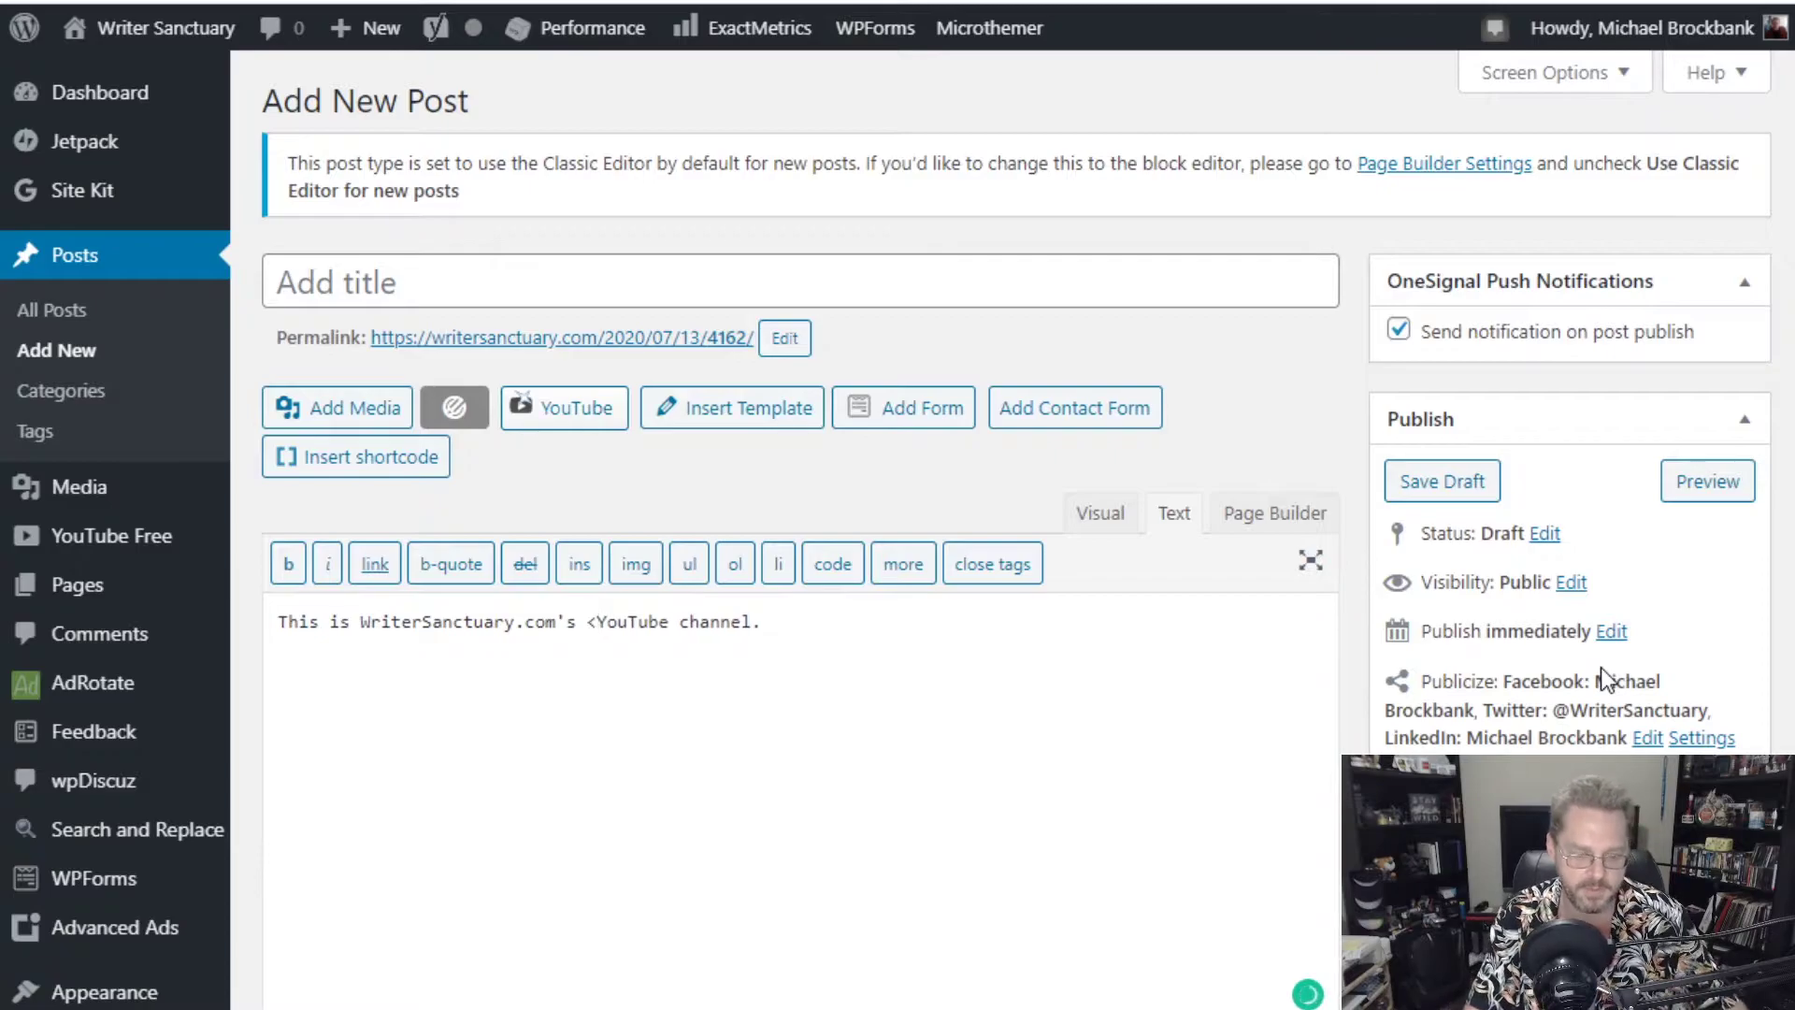
text(a href)
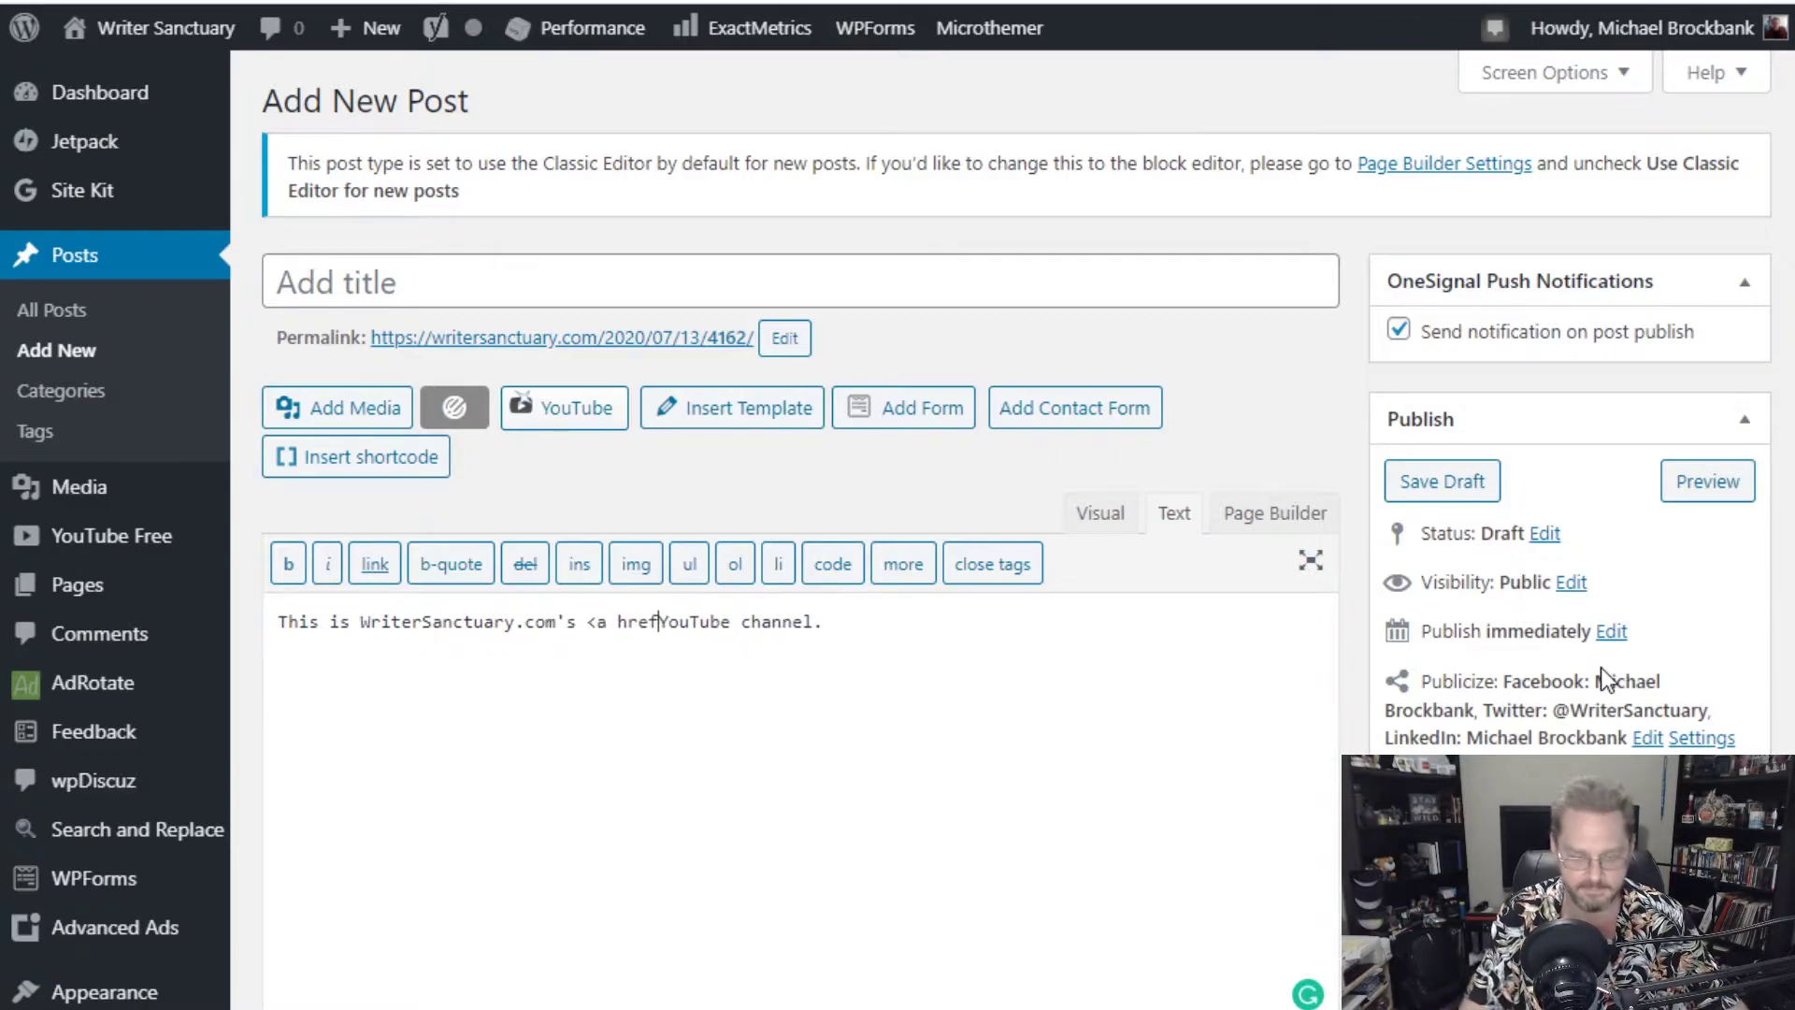
text(=")
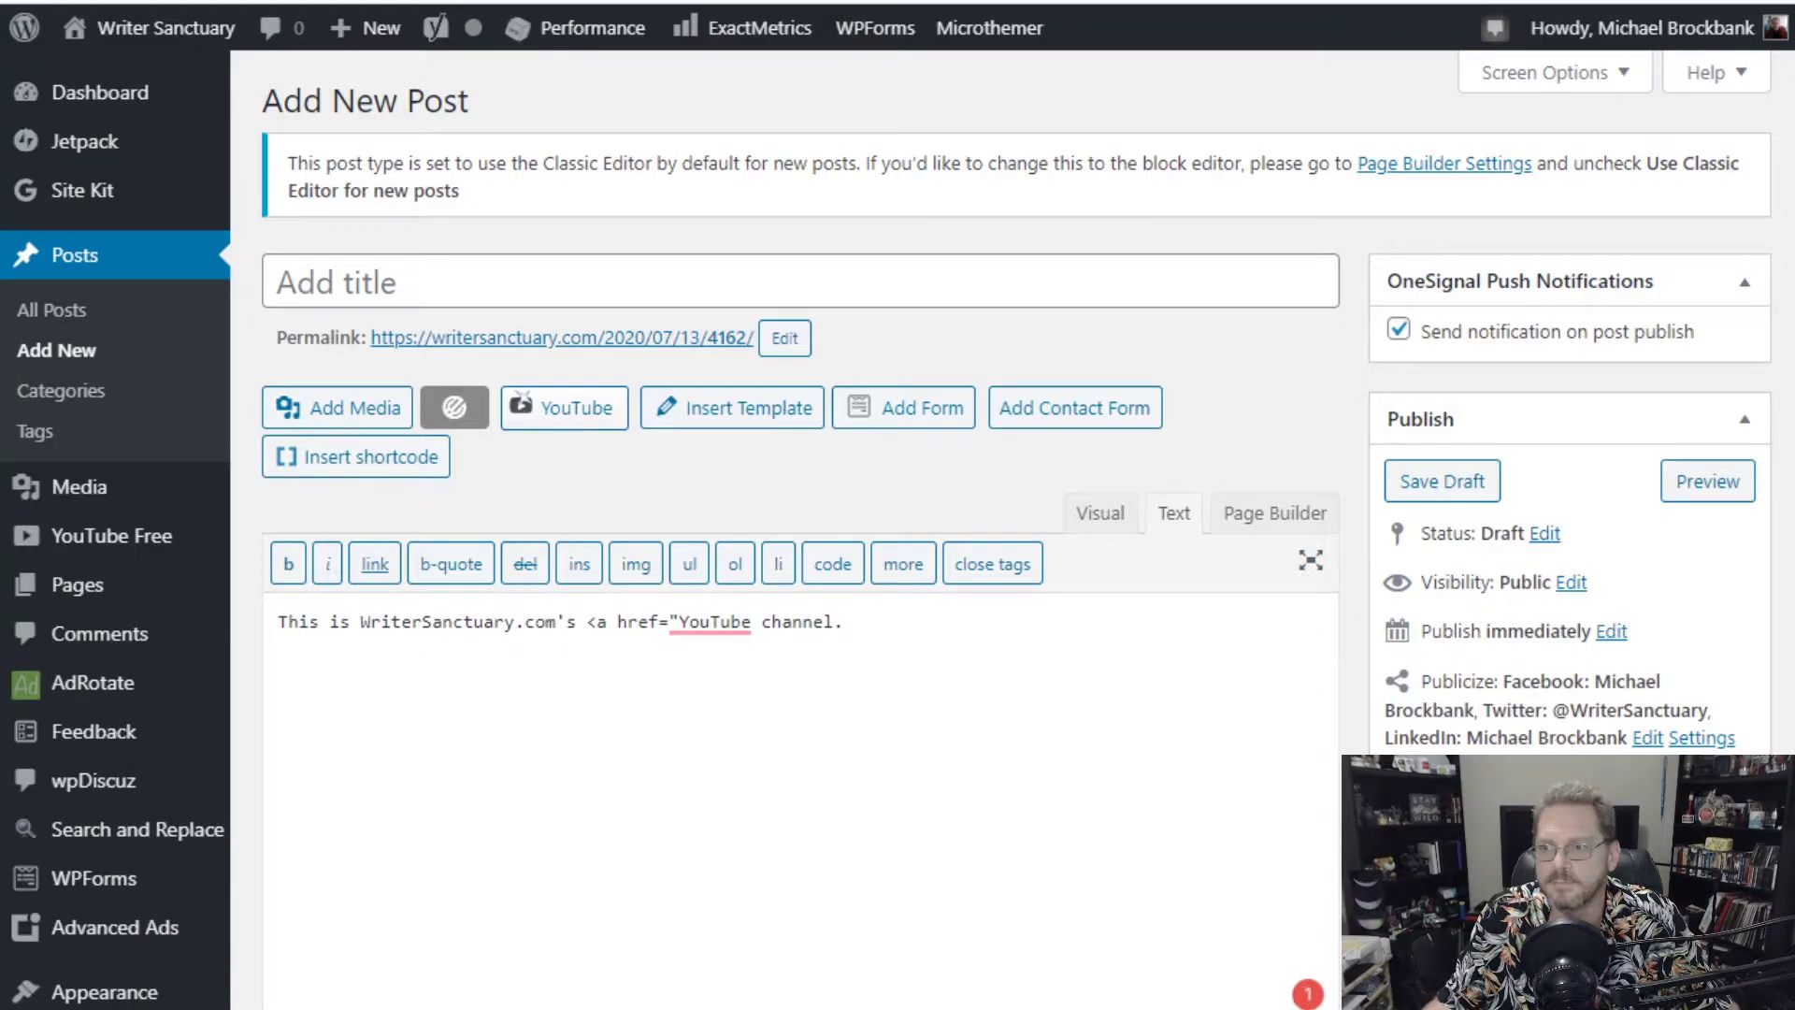
text(https://www.youtube.com/channel/UCsP9jOB8osmwthRk6mZkKRA)
text(">)
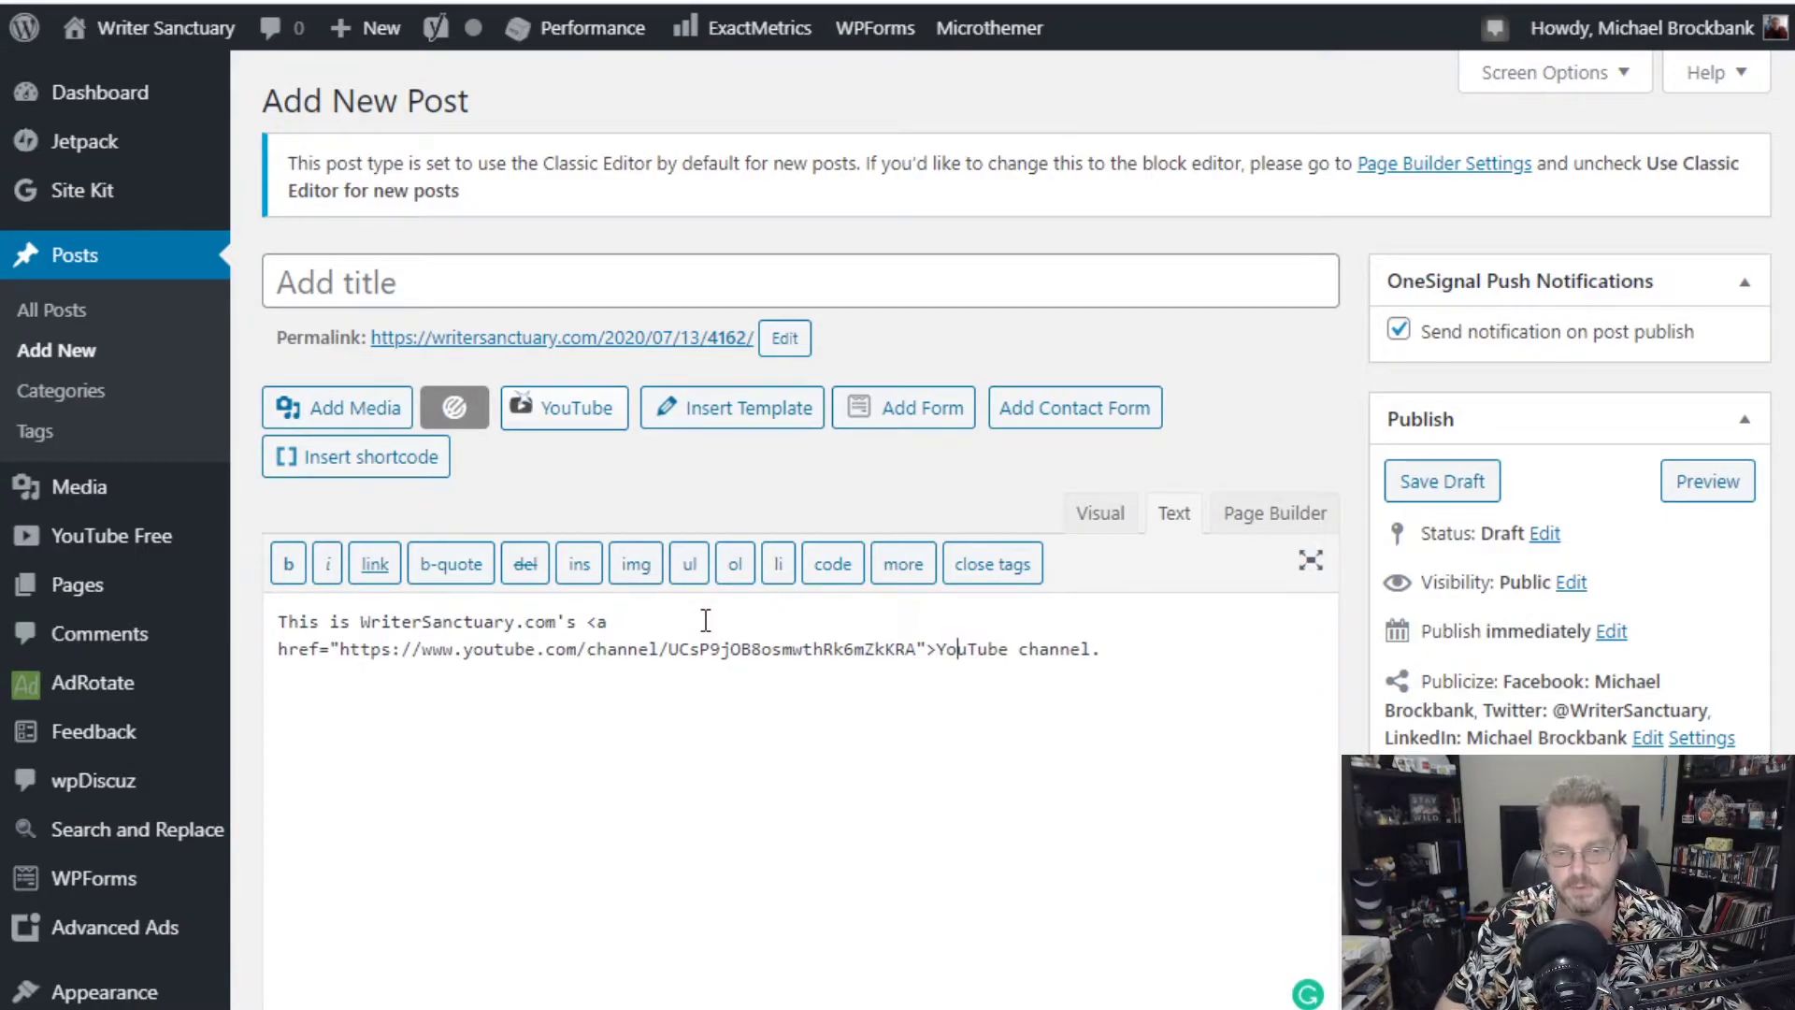
key(Right)
key(Right)
key(Right)
key(Right)
key(Right)
key(Right)
key(Right)
key(Right)
key(Right)
text(L<>/a>)
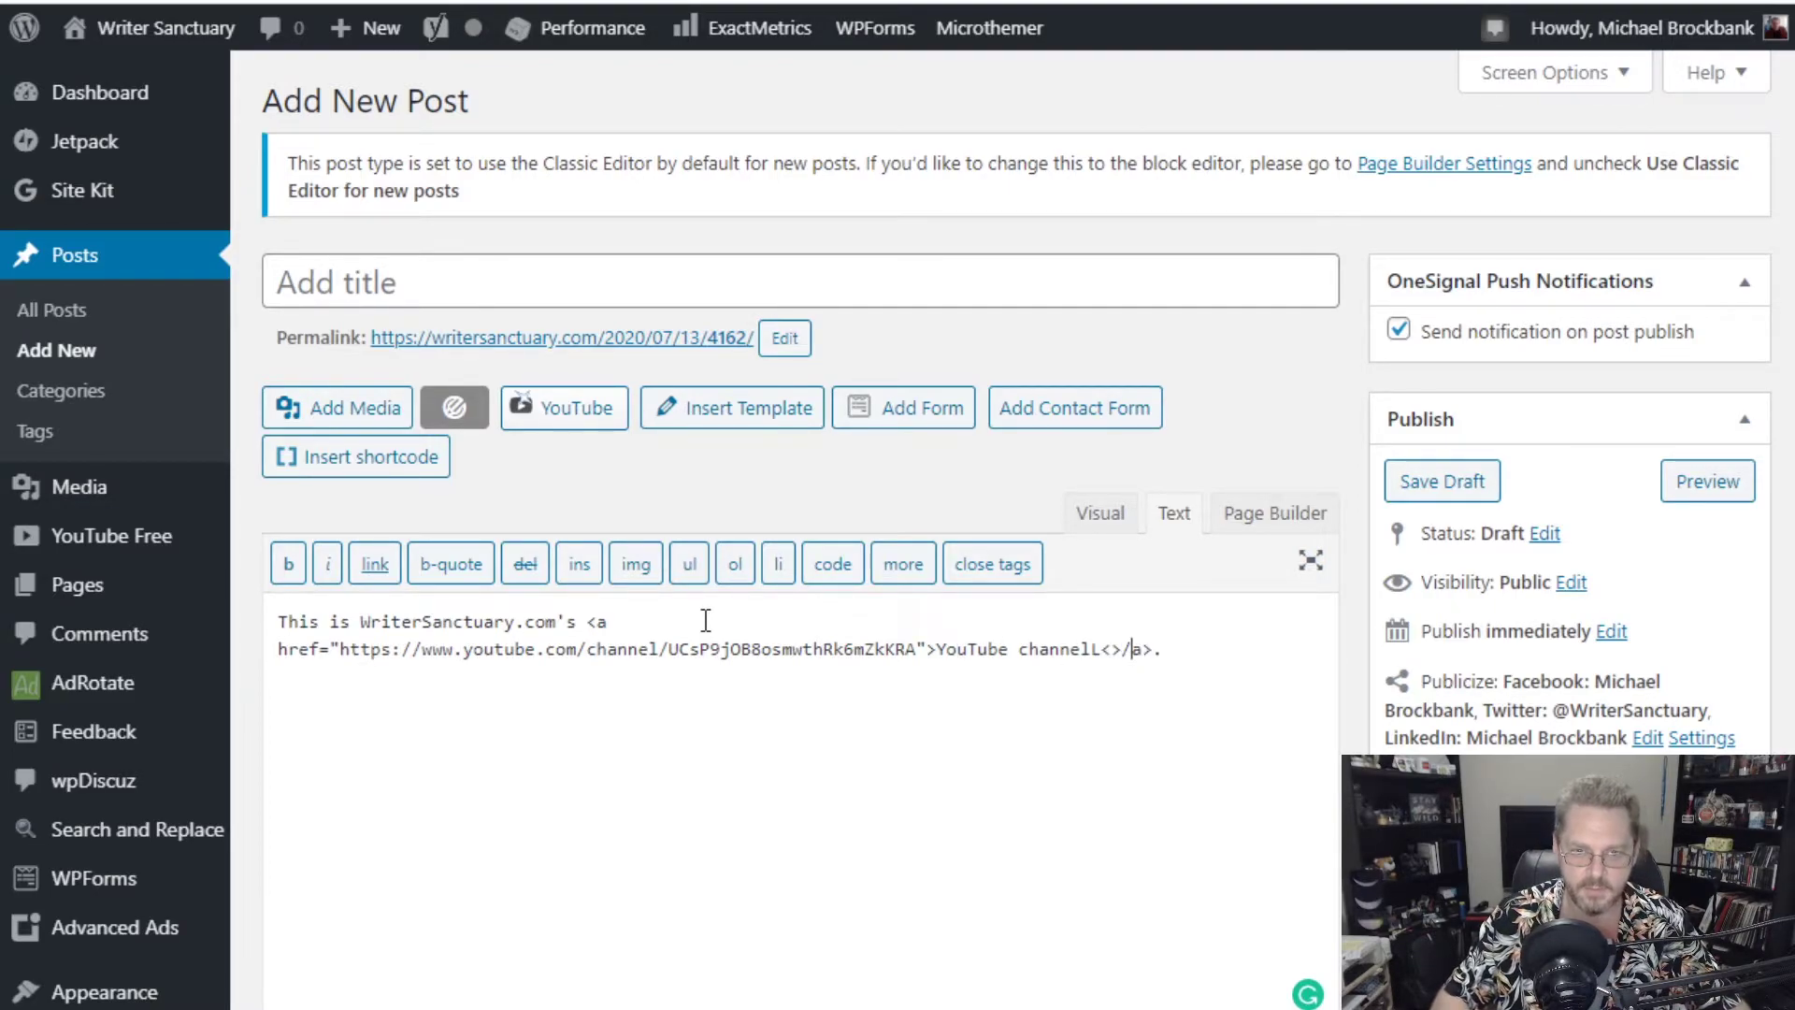
key(Left)
key(Left)
key(Left)
key(BackSpace)
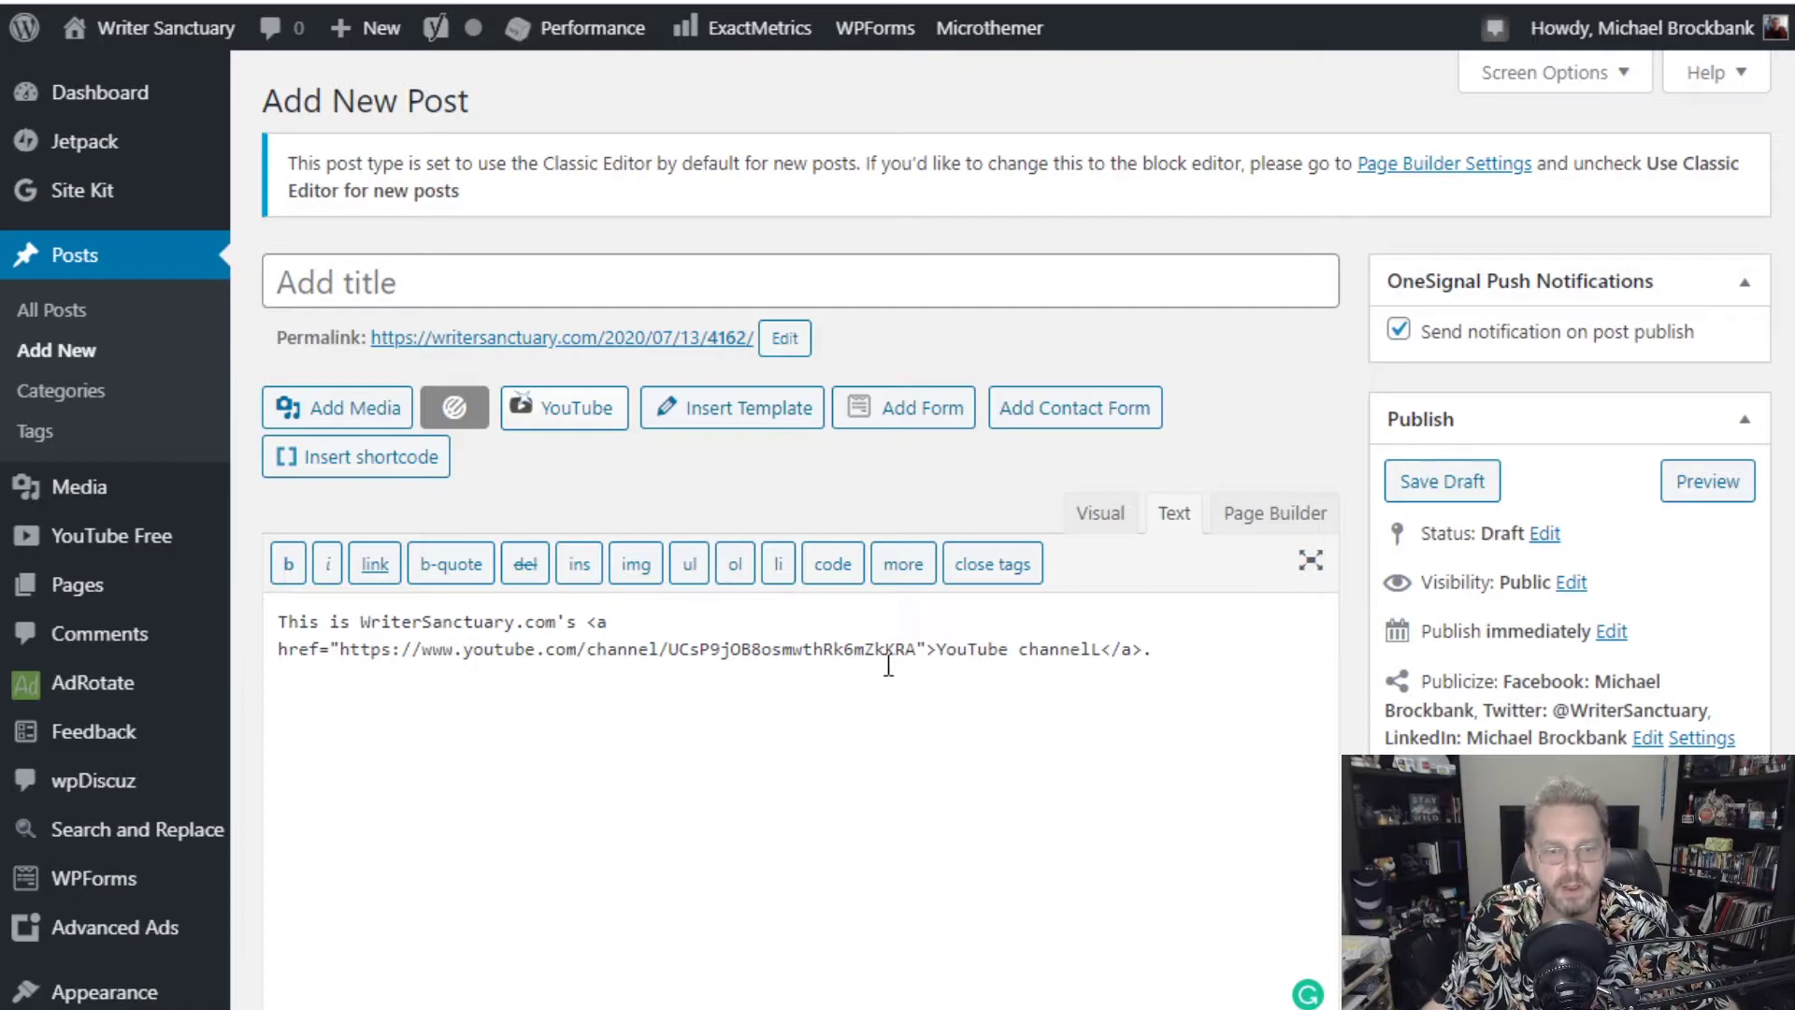
Delete the stray L after 'channel' and review the link's URL, text and closing tag.
drag(936, 649, 1095, 654)
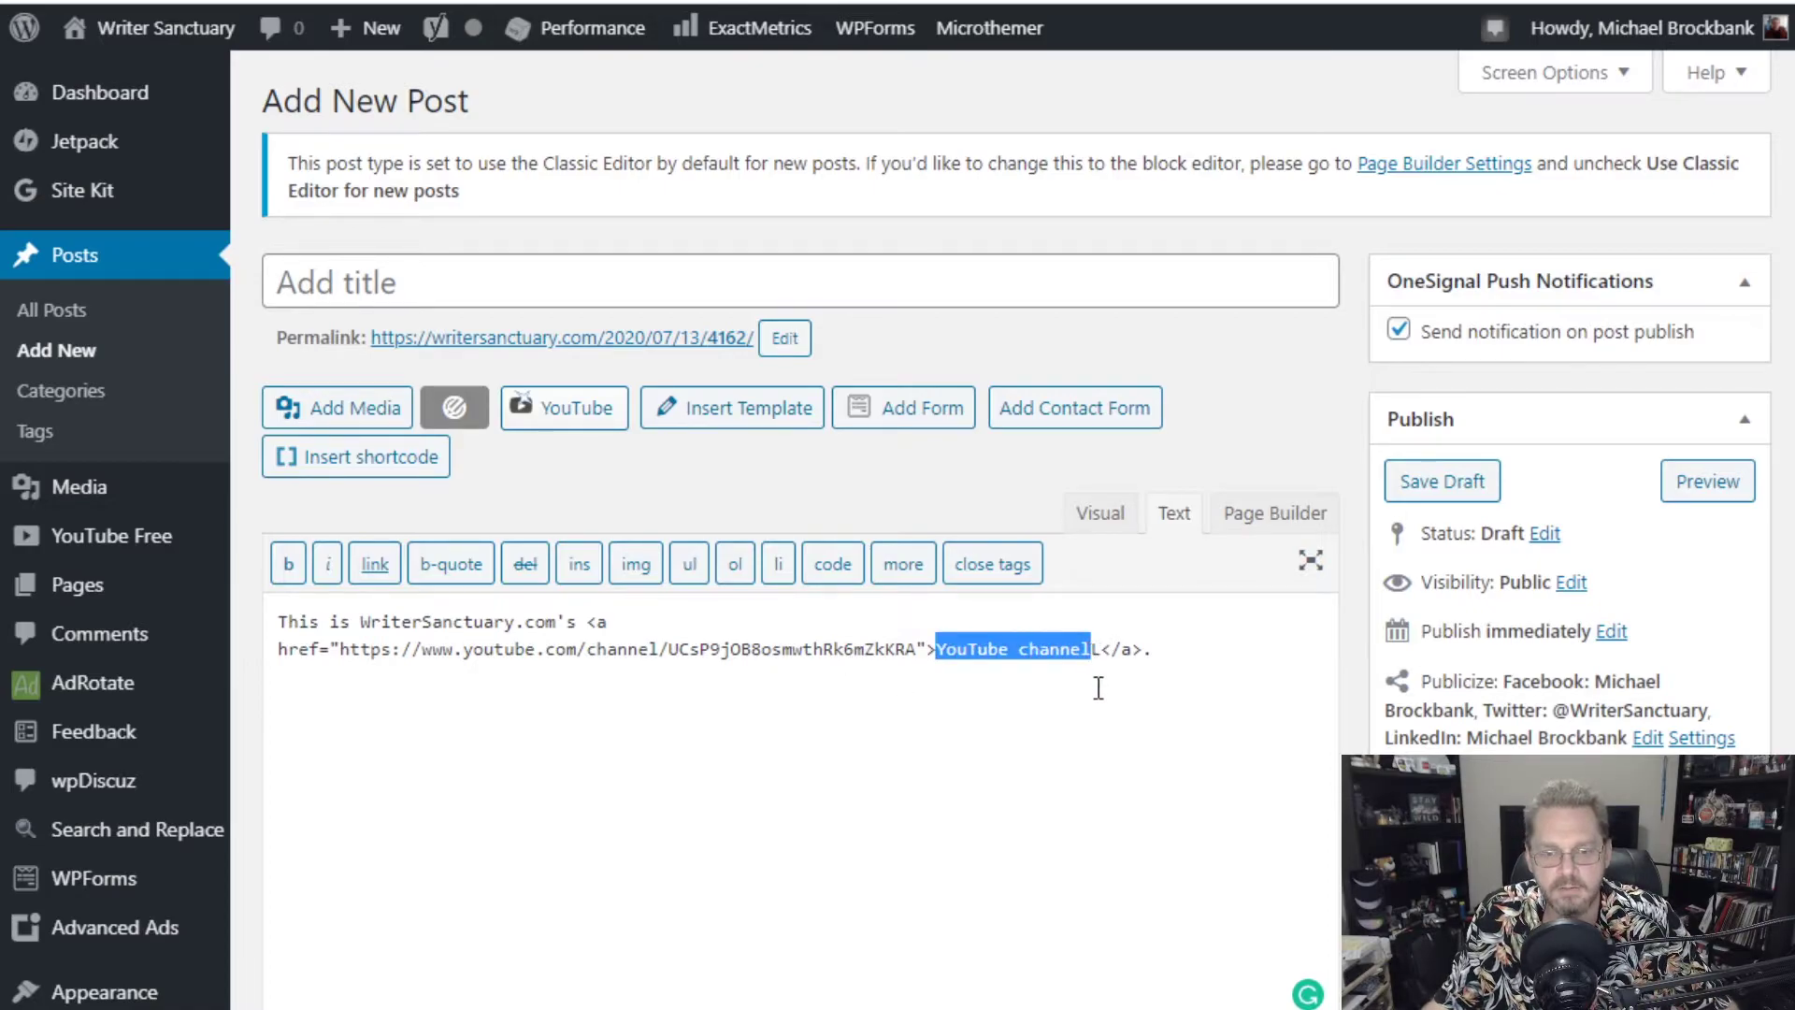
click(1095, 649)
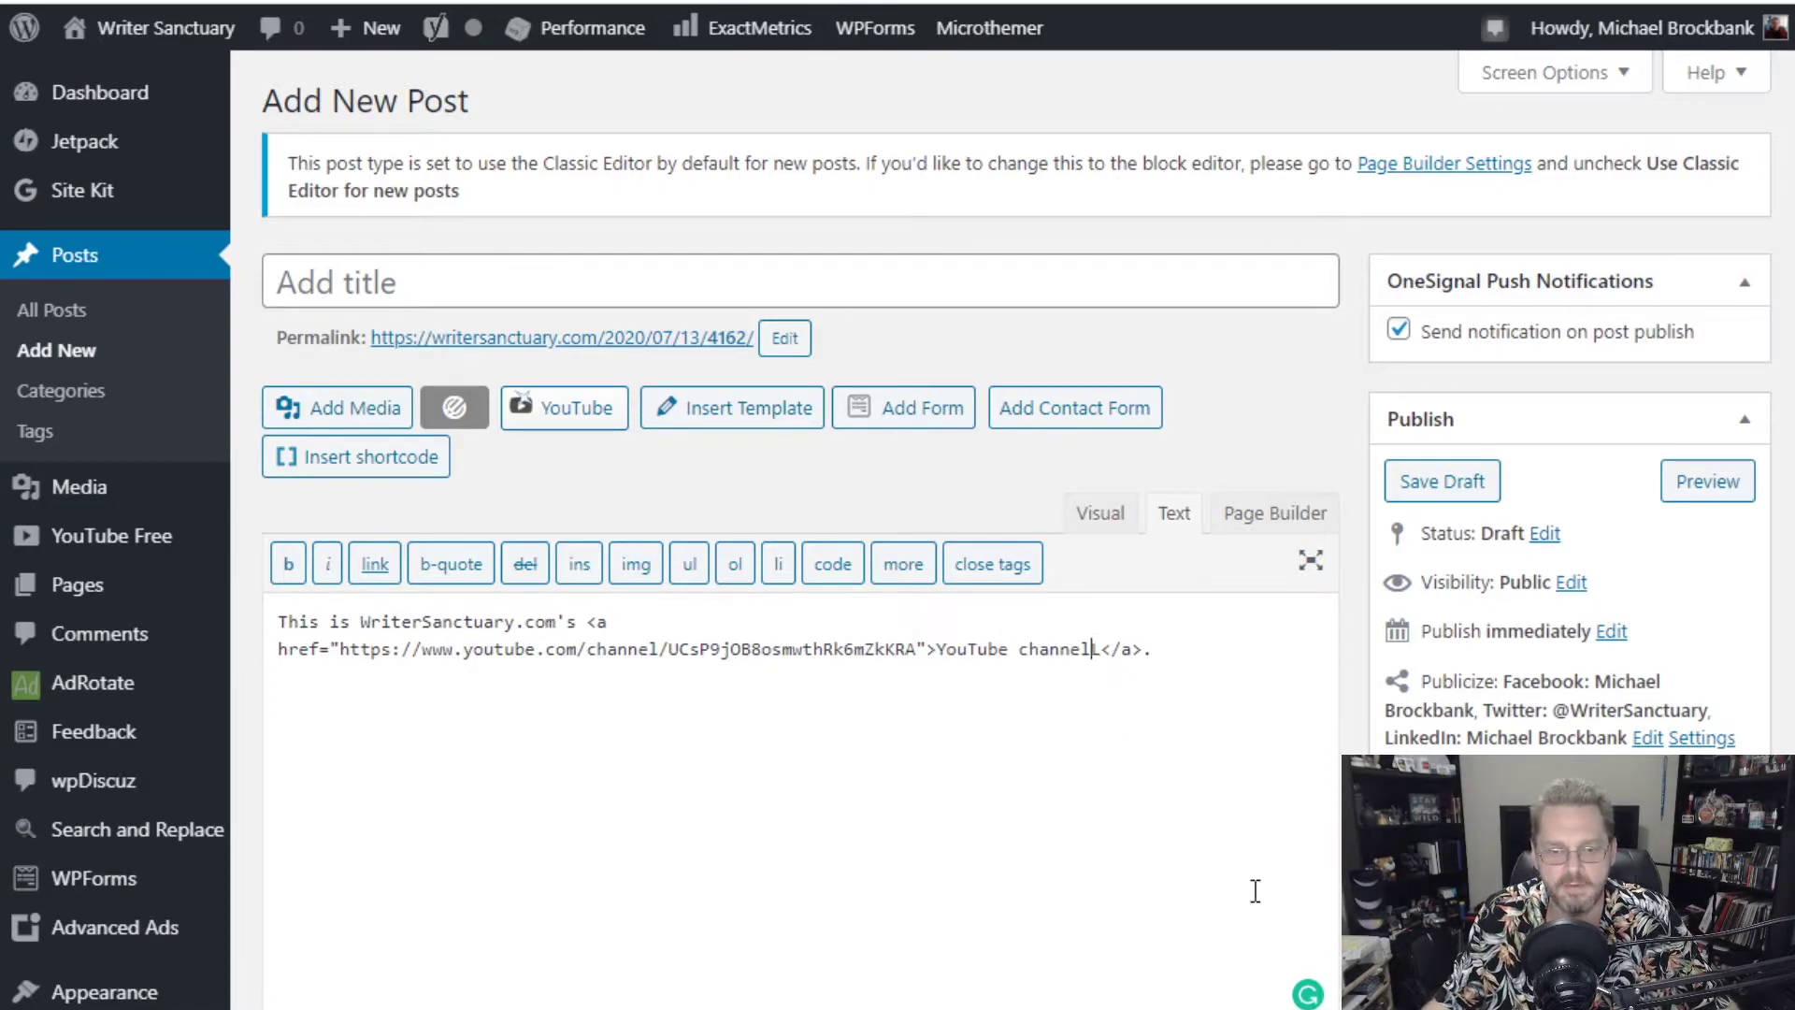
key(BackSpace)
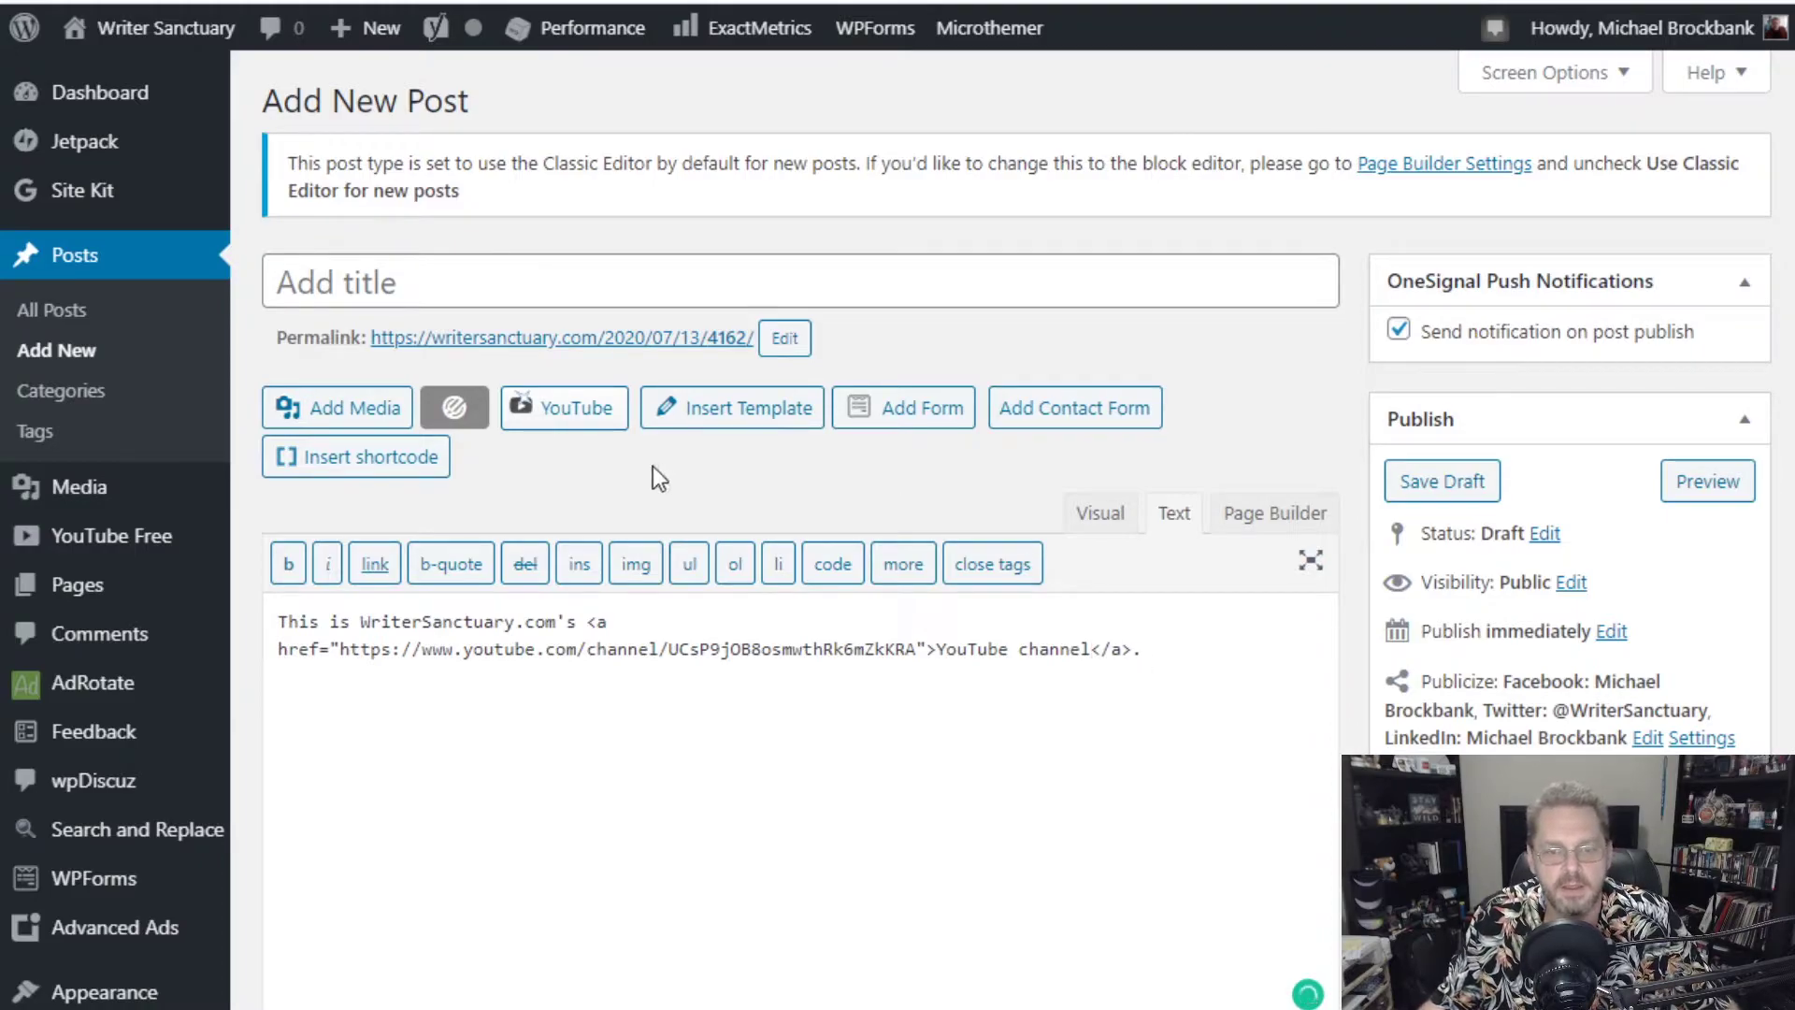
double_click(930, 649)
click(936, 648)
drag(958, 647, 1092, 649)
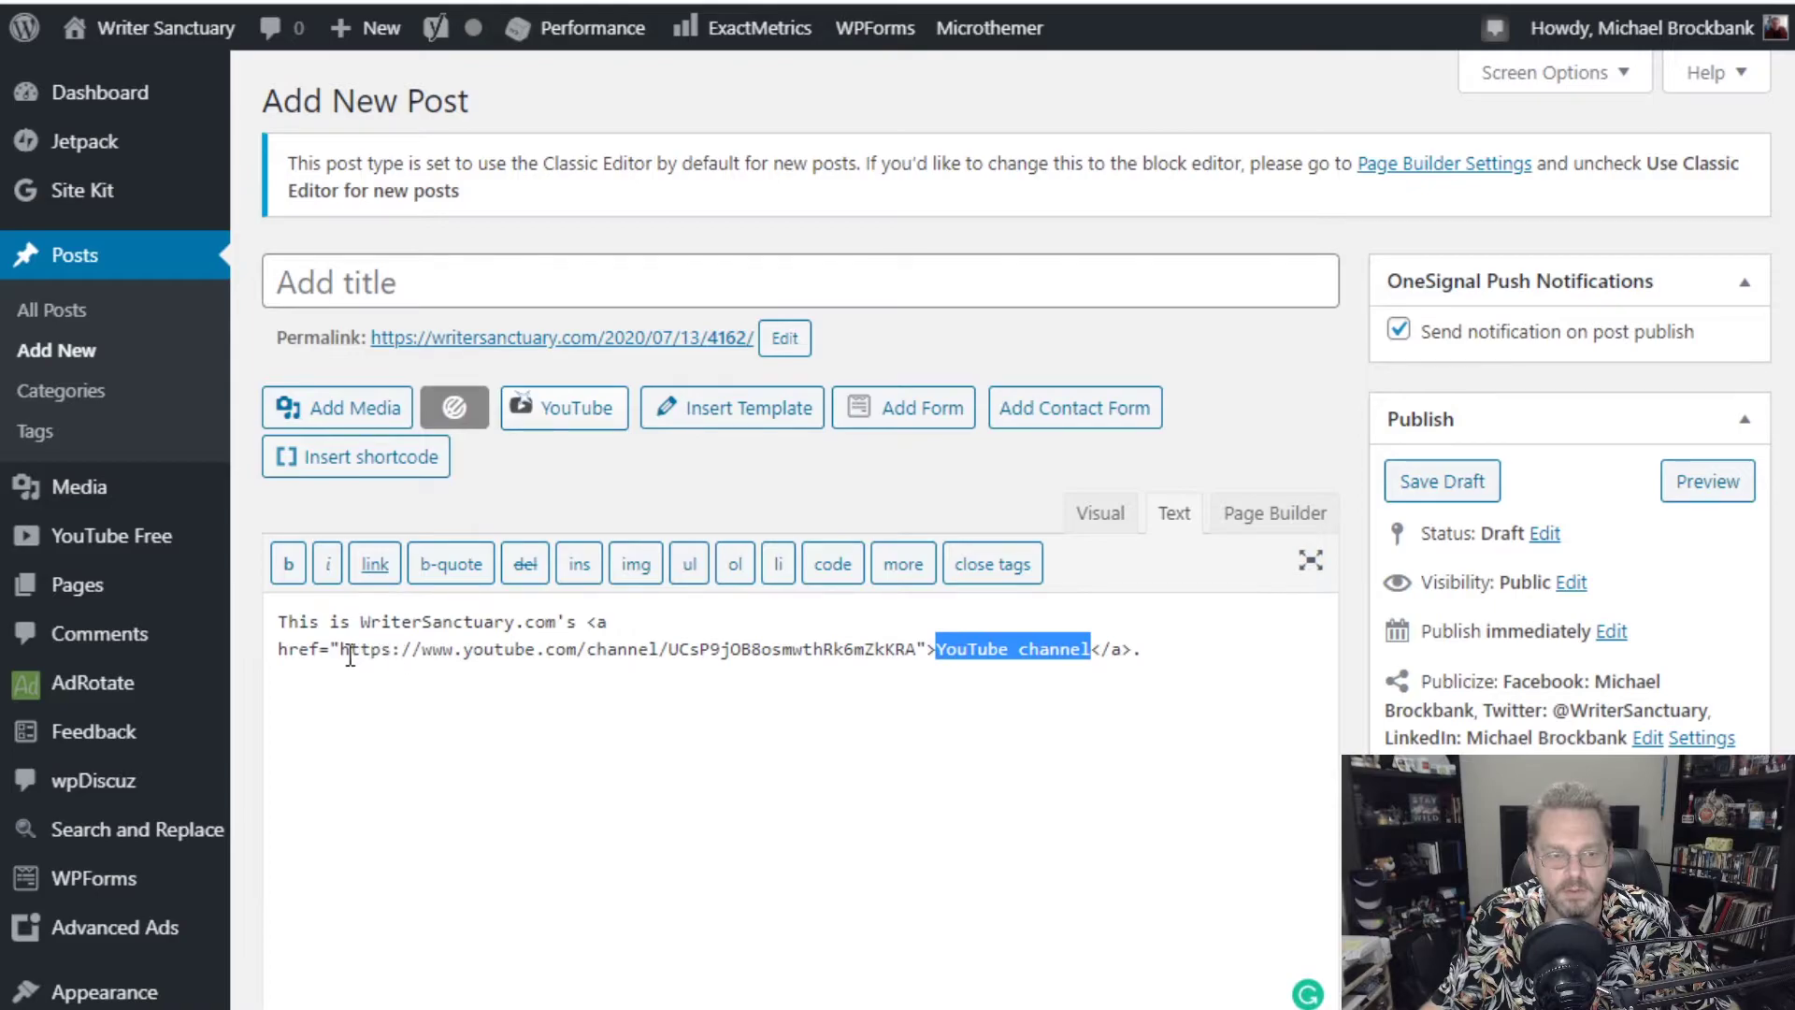
drag(340, 649, 917, 646)
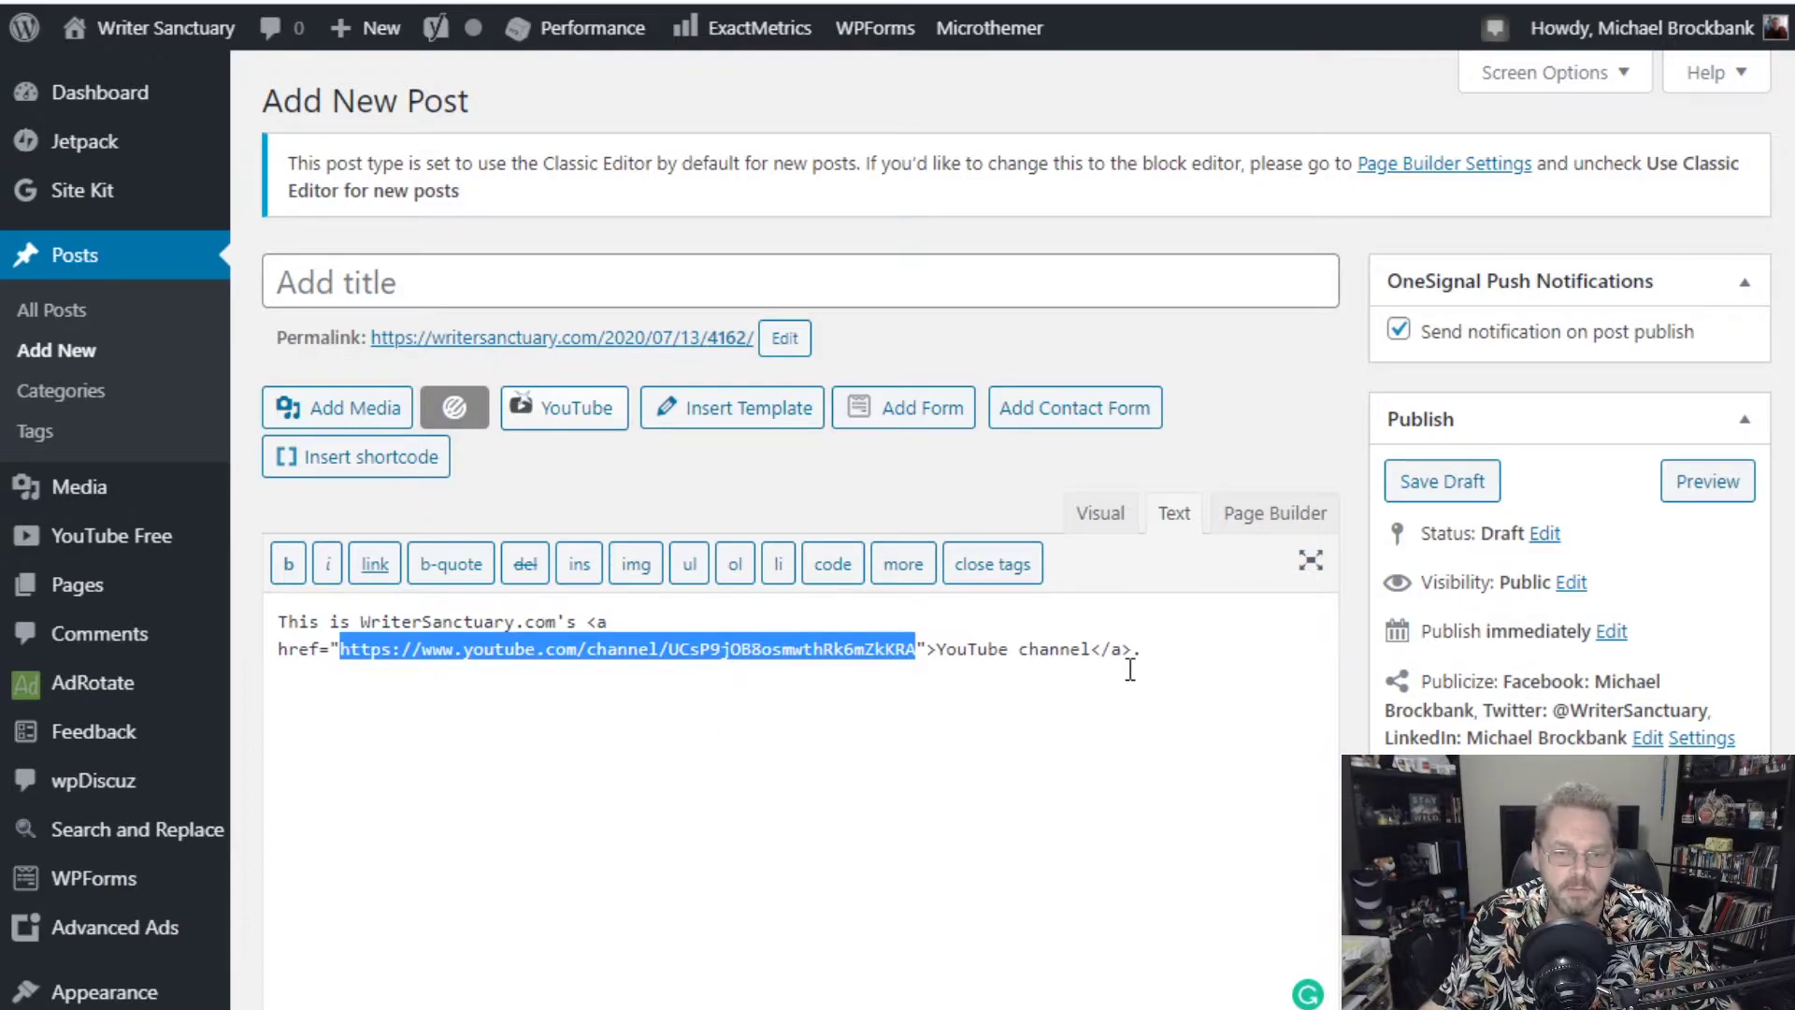
mouse_move(1101, 649)
mouse_down()
mouse_move(1144, 658)
mouse_move(1127, 654)
mouse_up()
click(1068, 651)
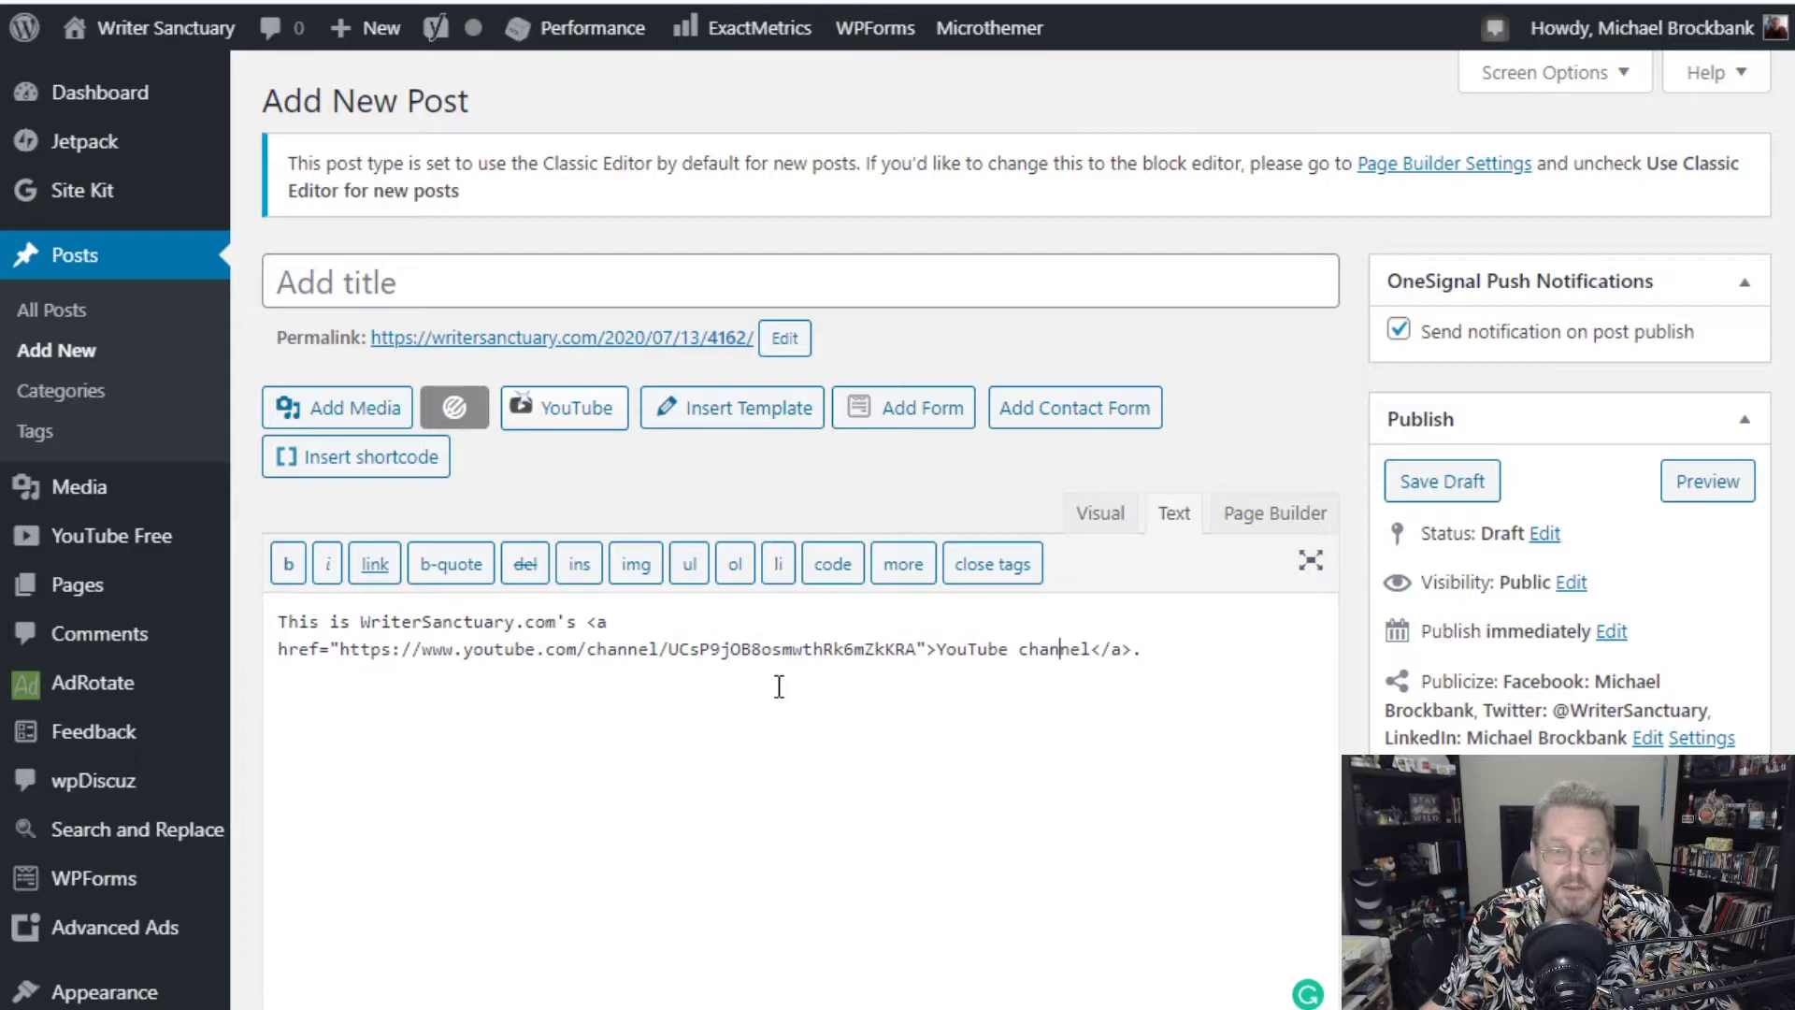
Check in Visual that 'YouTube channel' links to the channel, then return to the HTML.
click(1100, 515)
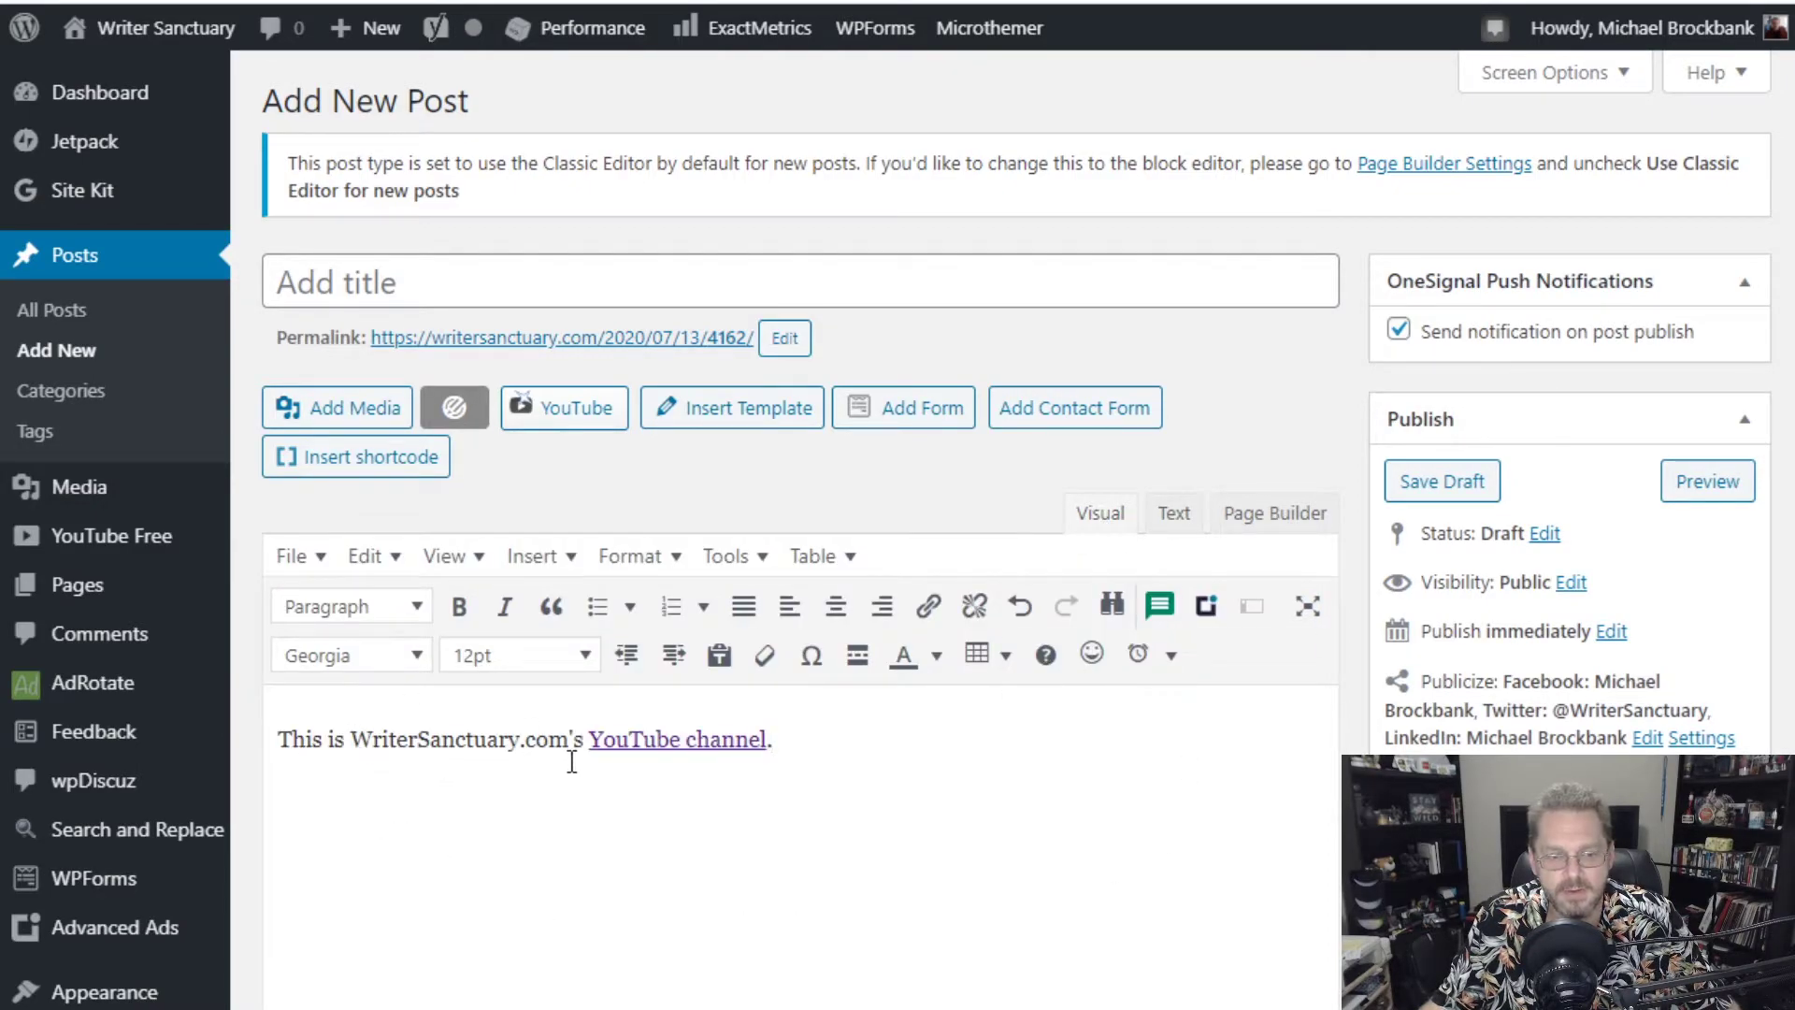
click(730, 737)
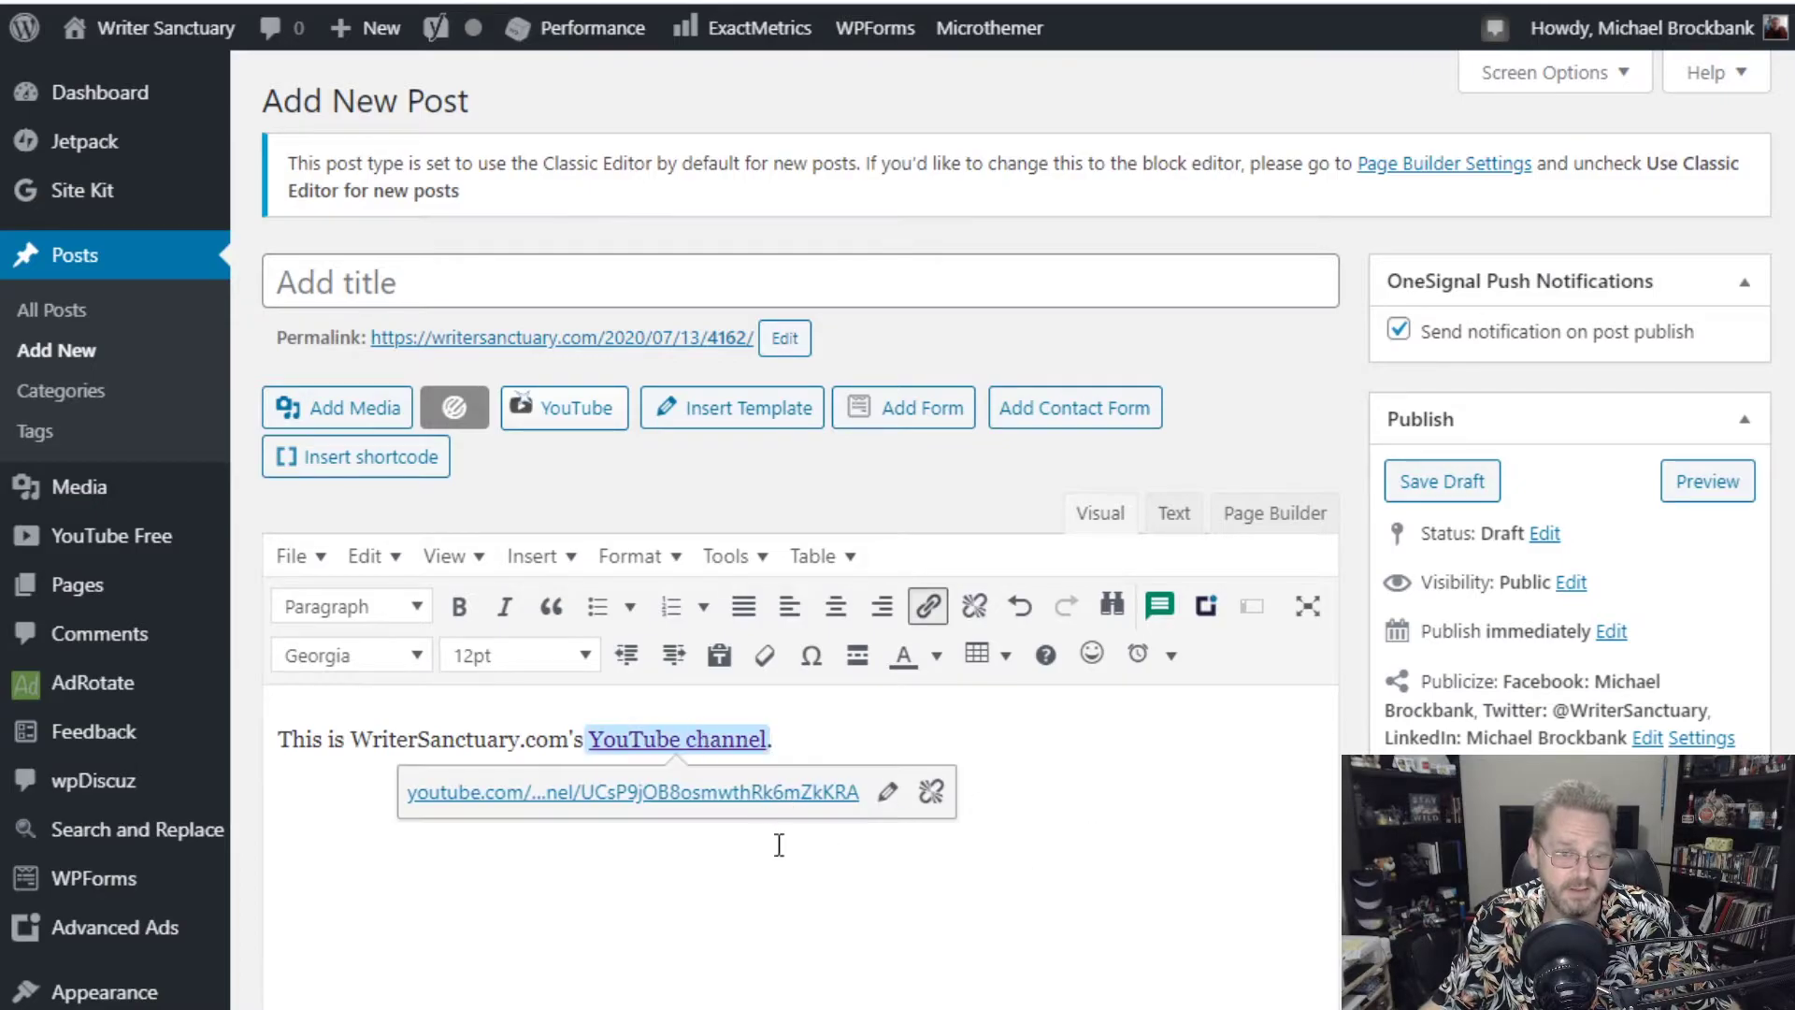
click(1182, 829)
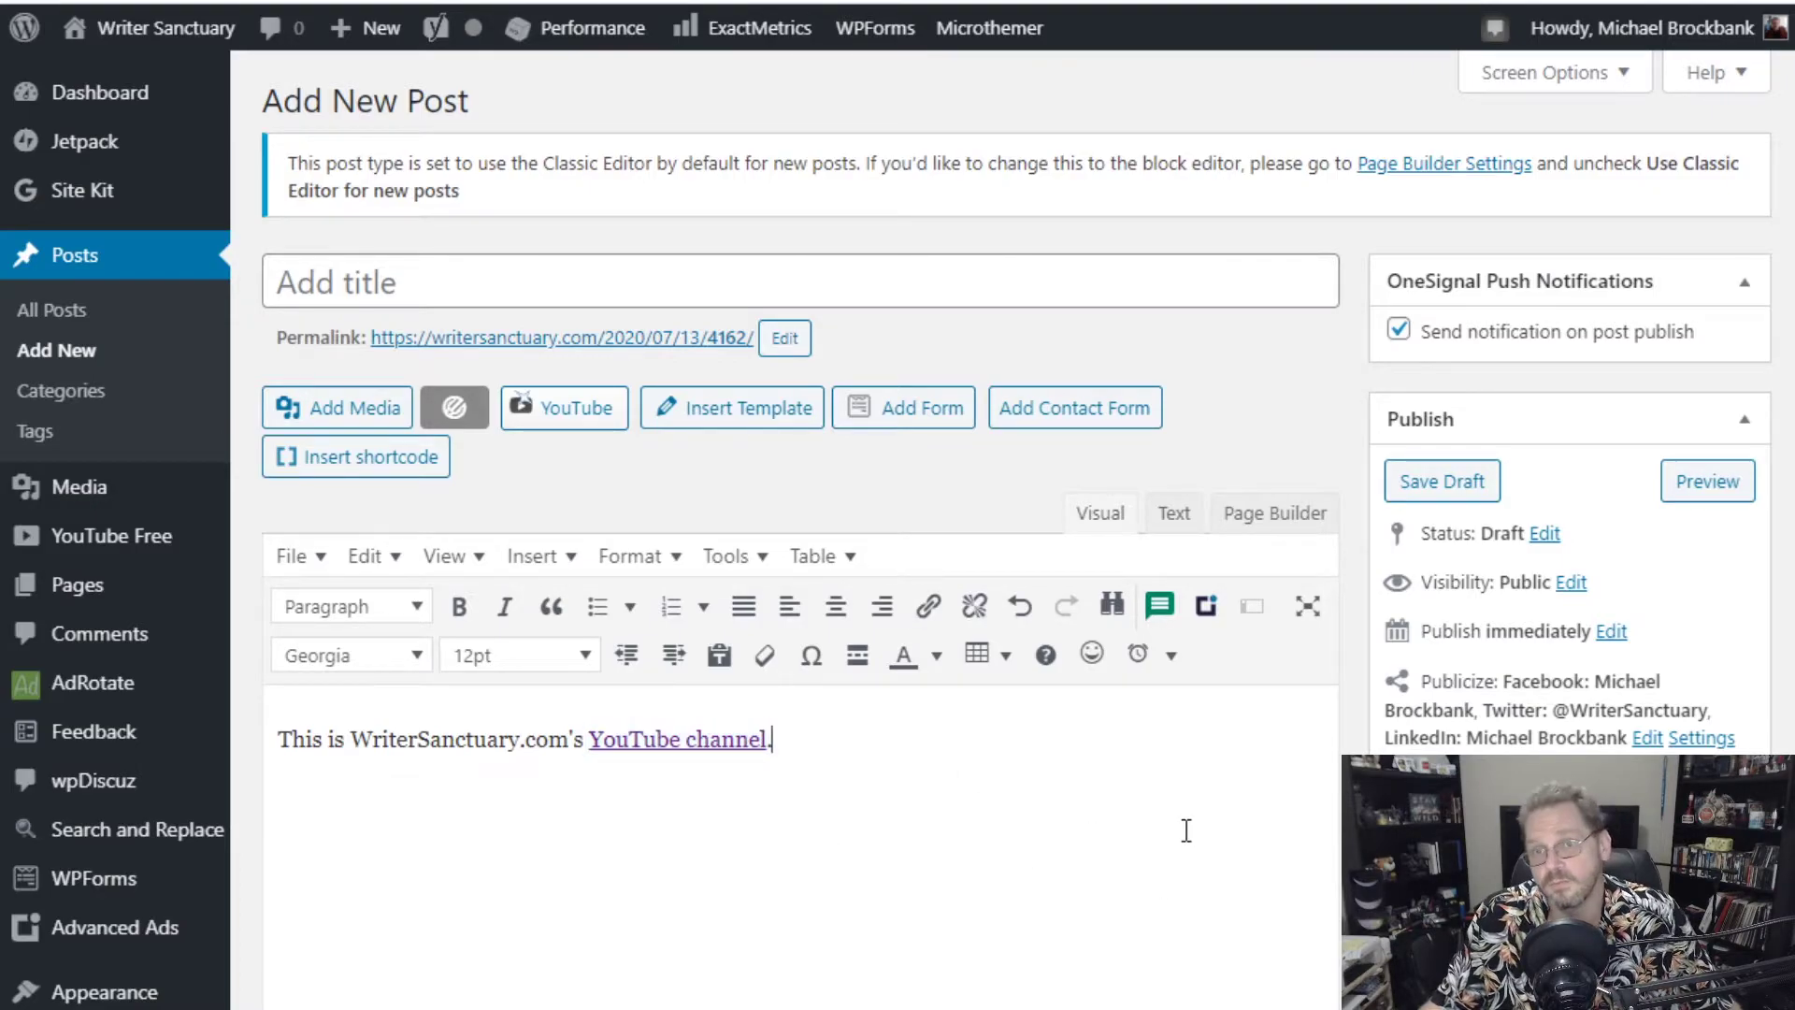
click(1174, 512)
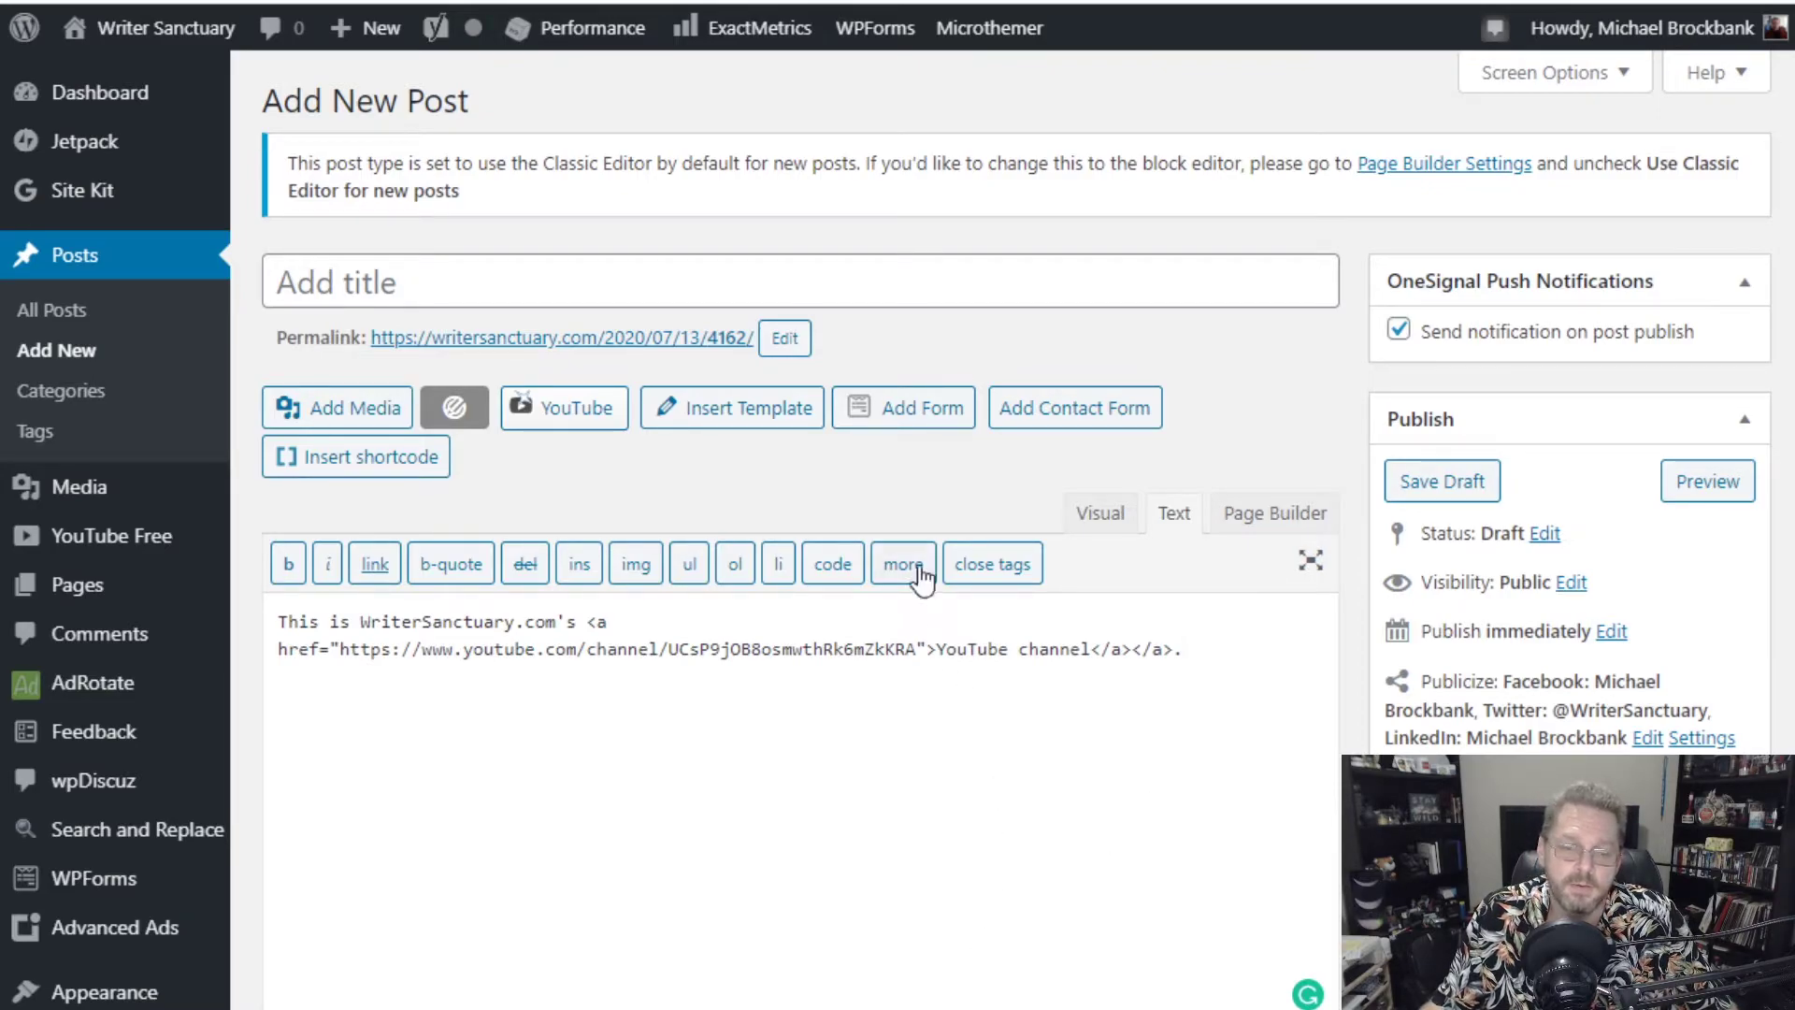
Add target="_blank" to the link, remove the duplicate </a>, then delete the whole link sentence.
click(926, 649)
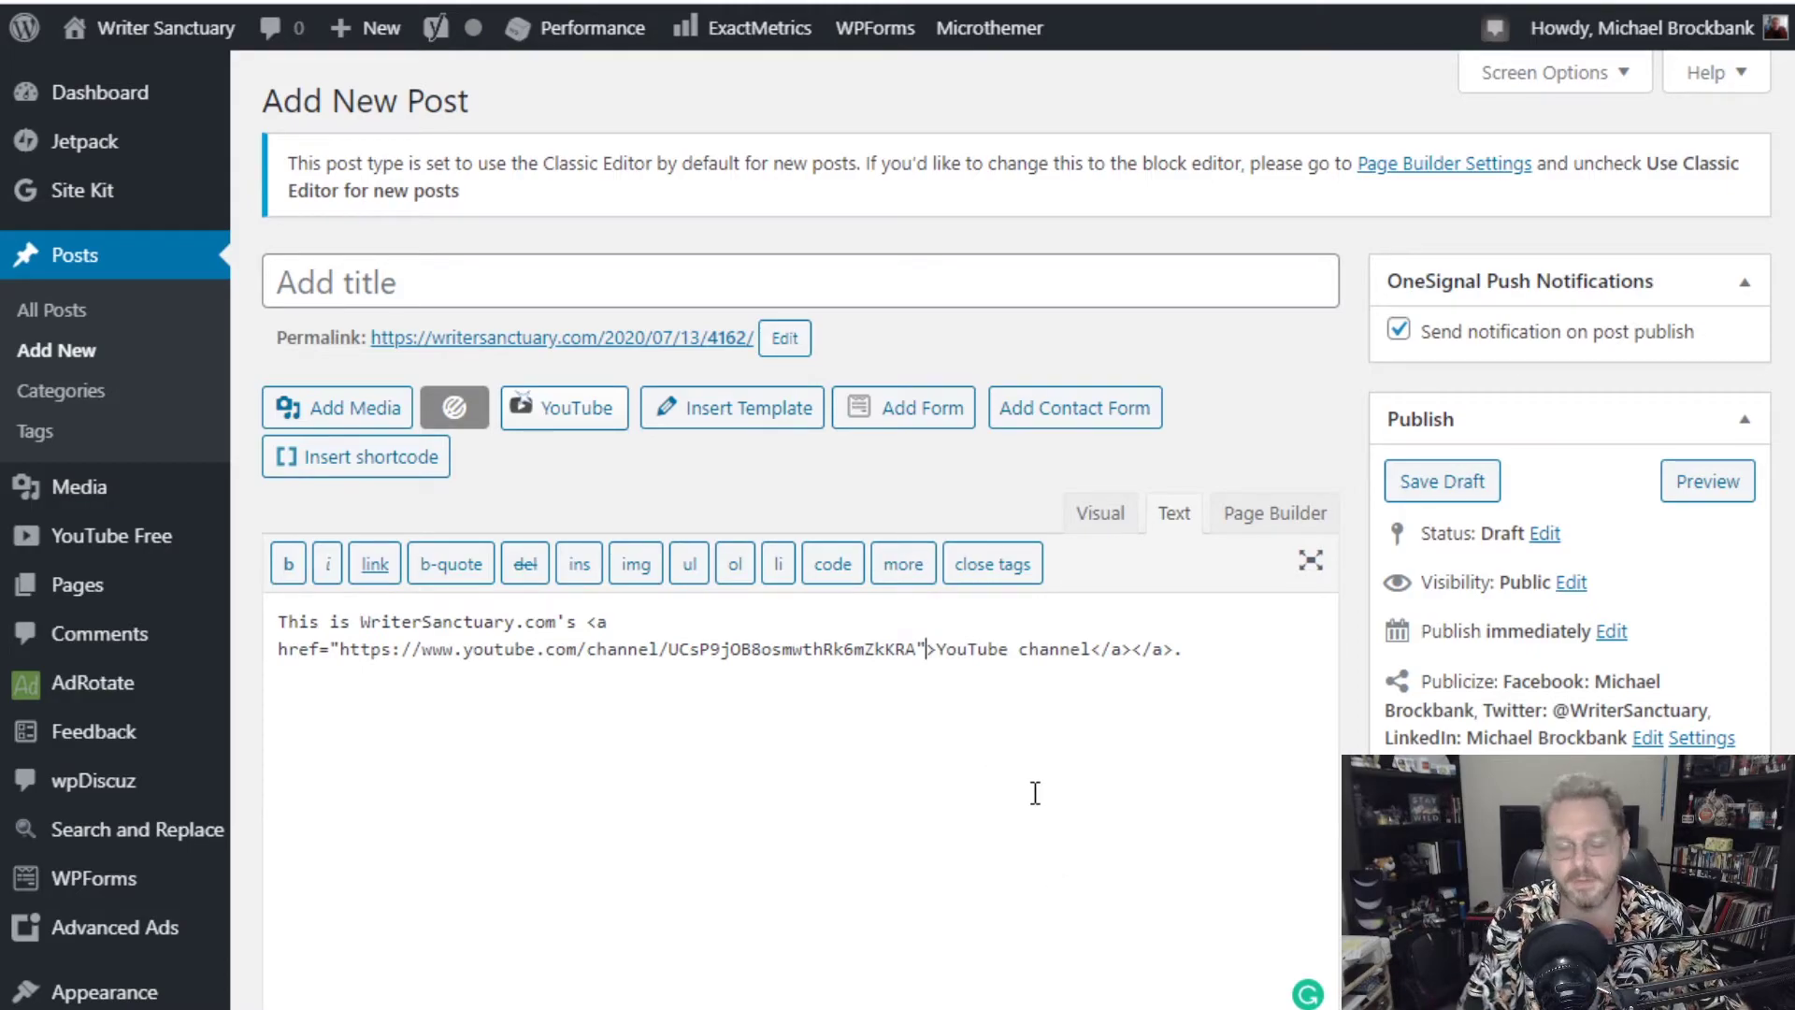
key(Return)
text(target)
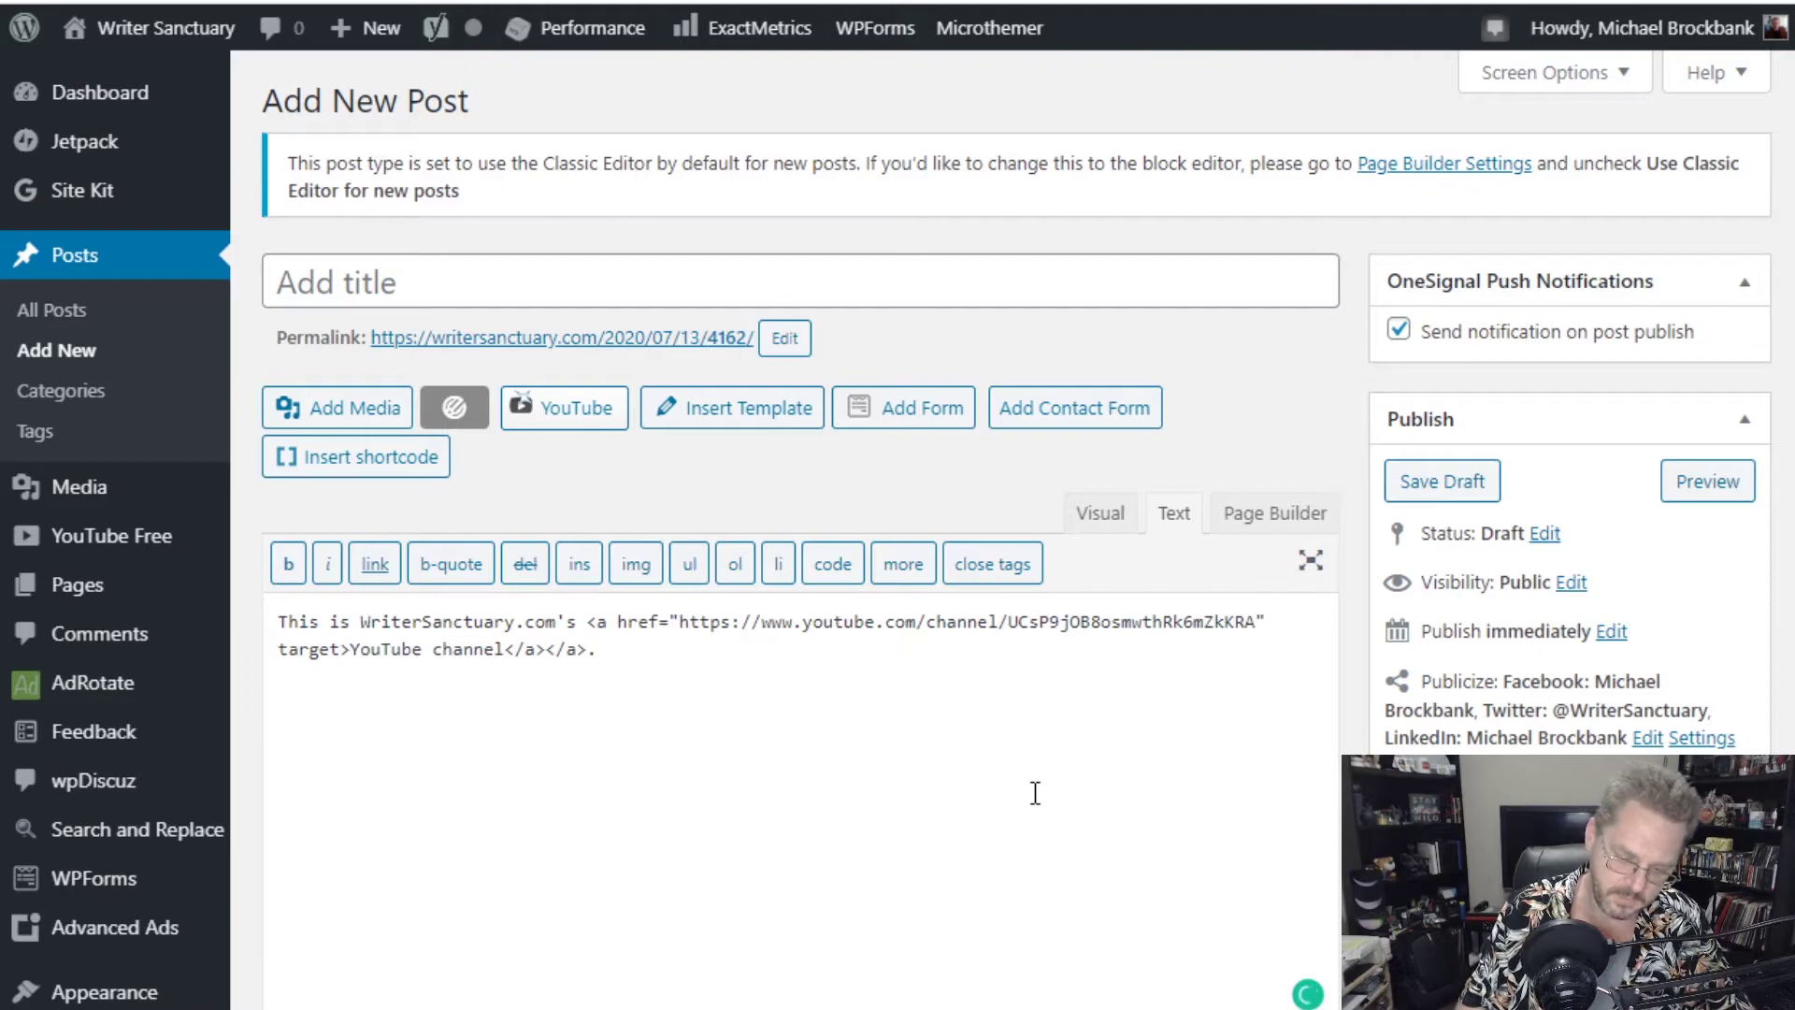
text(=)
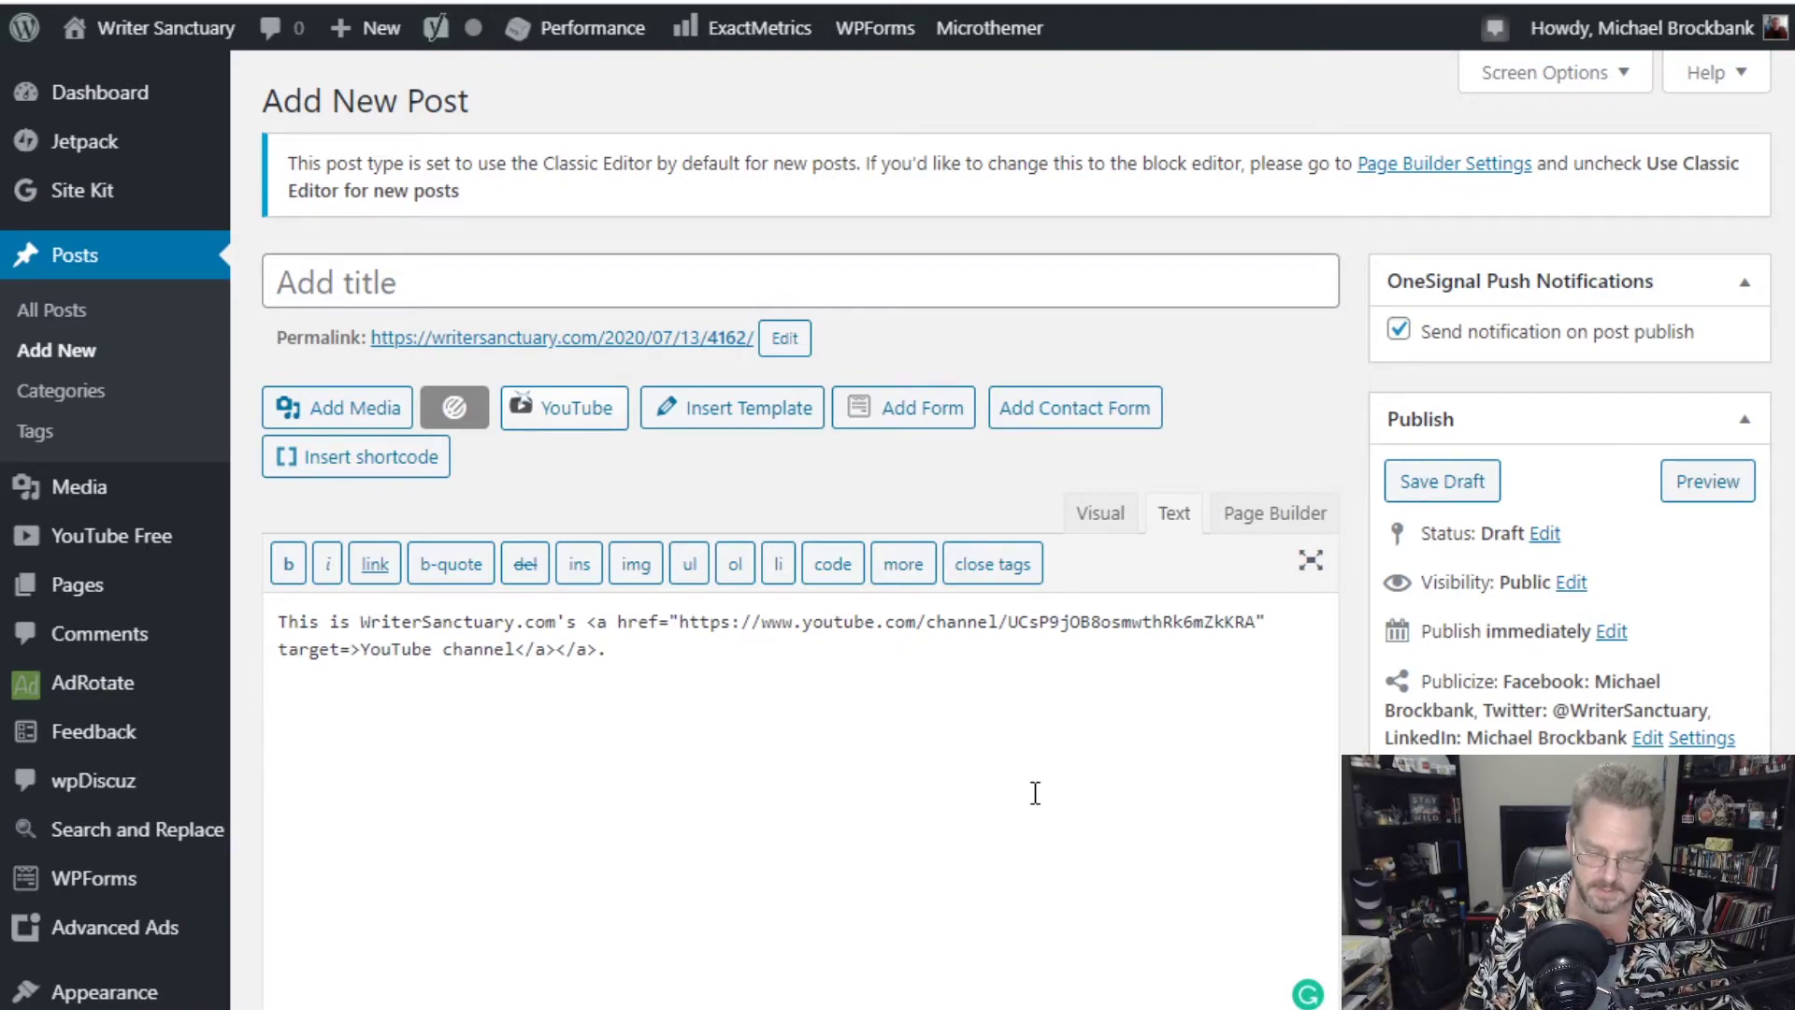
text(")
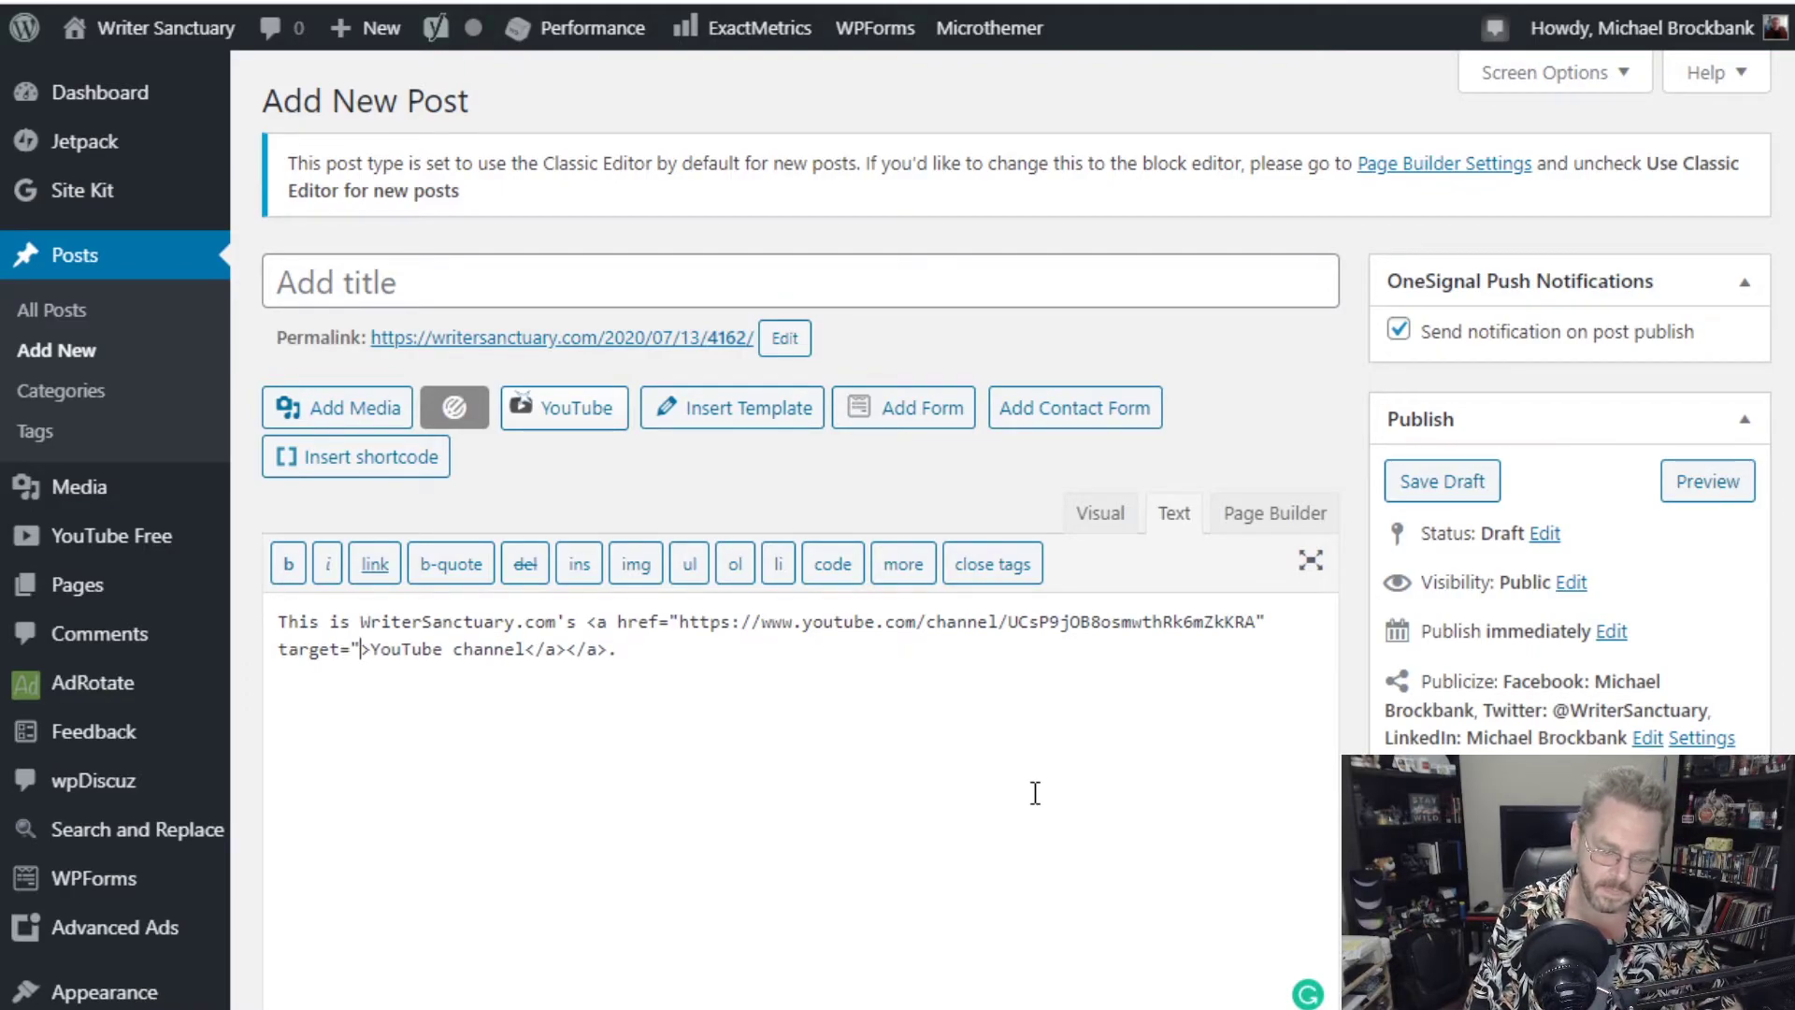
text(_)
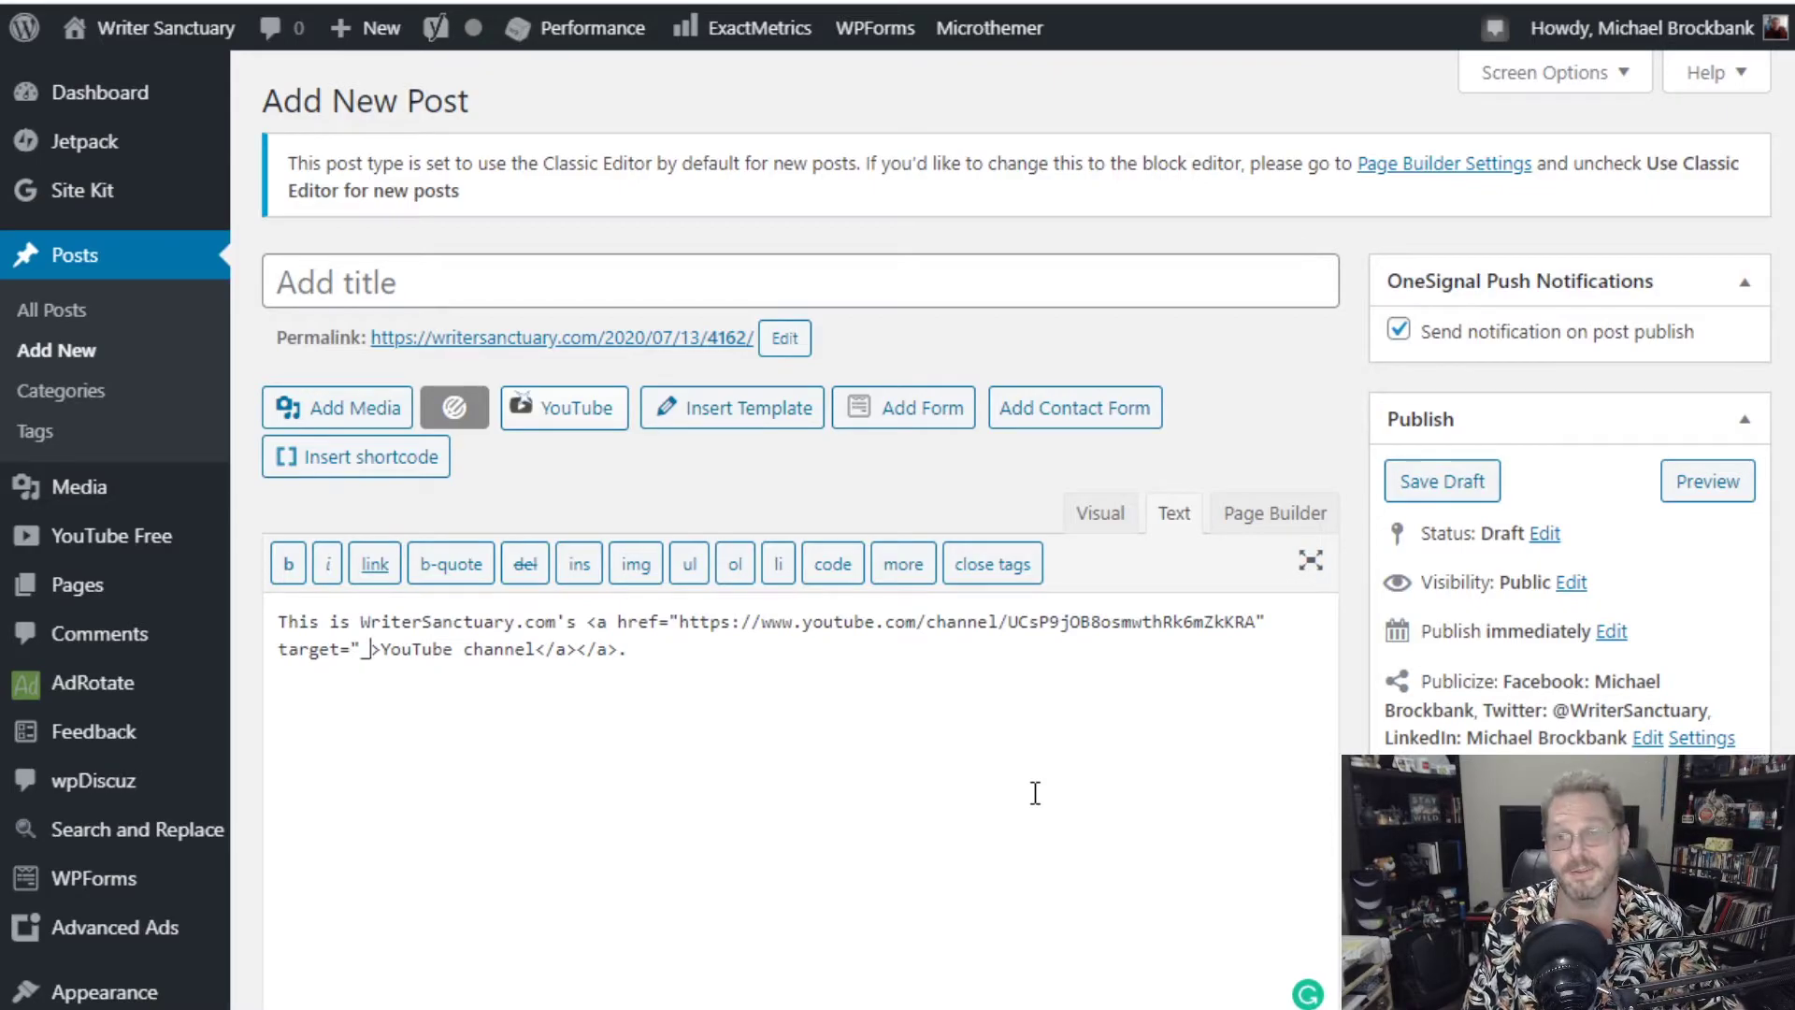
text(blank)
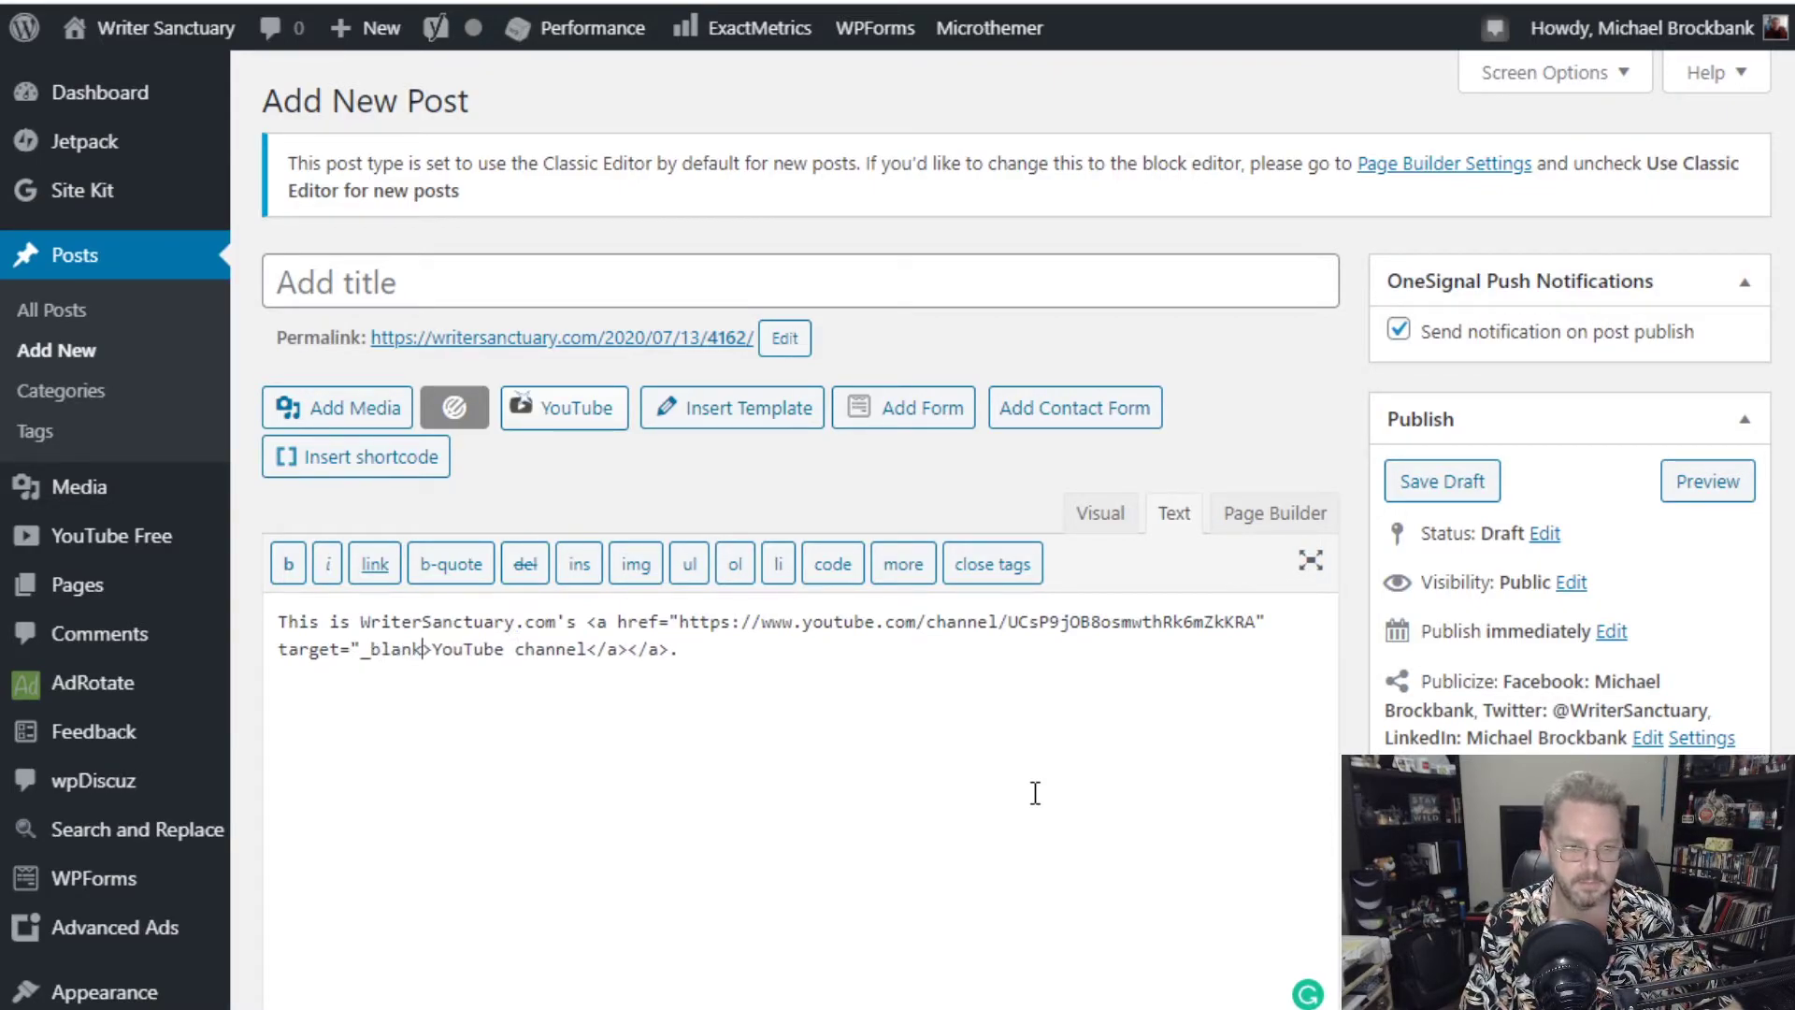
text(")
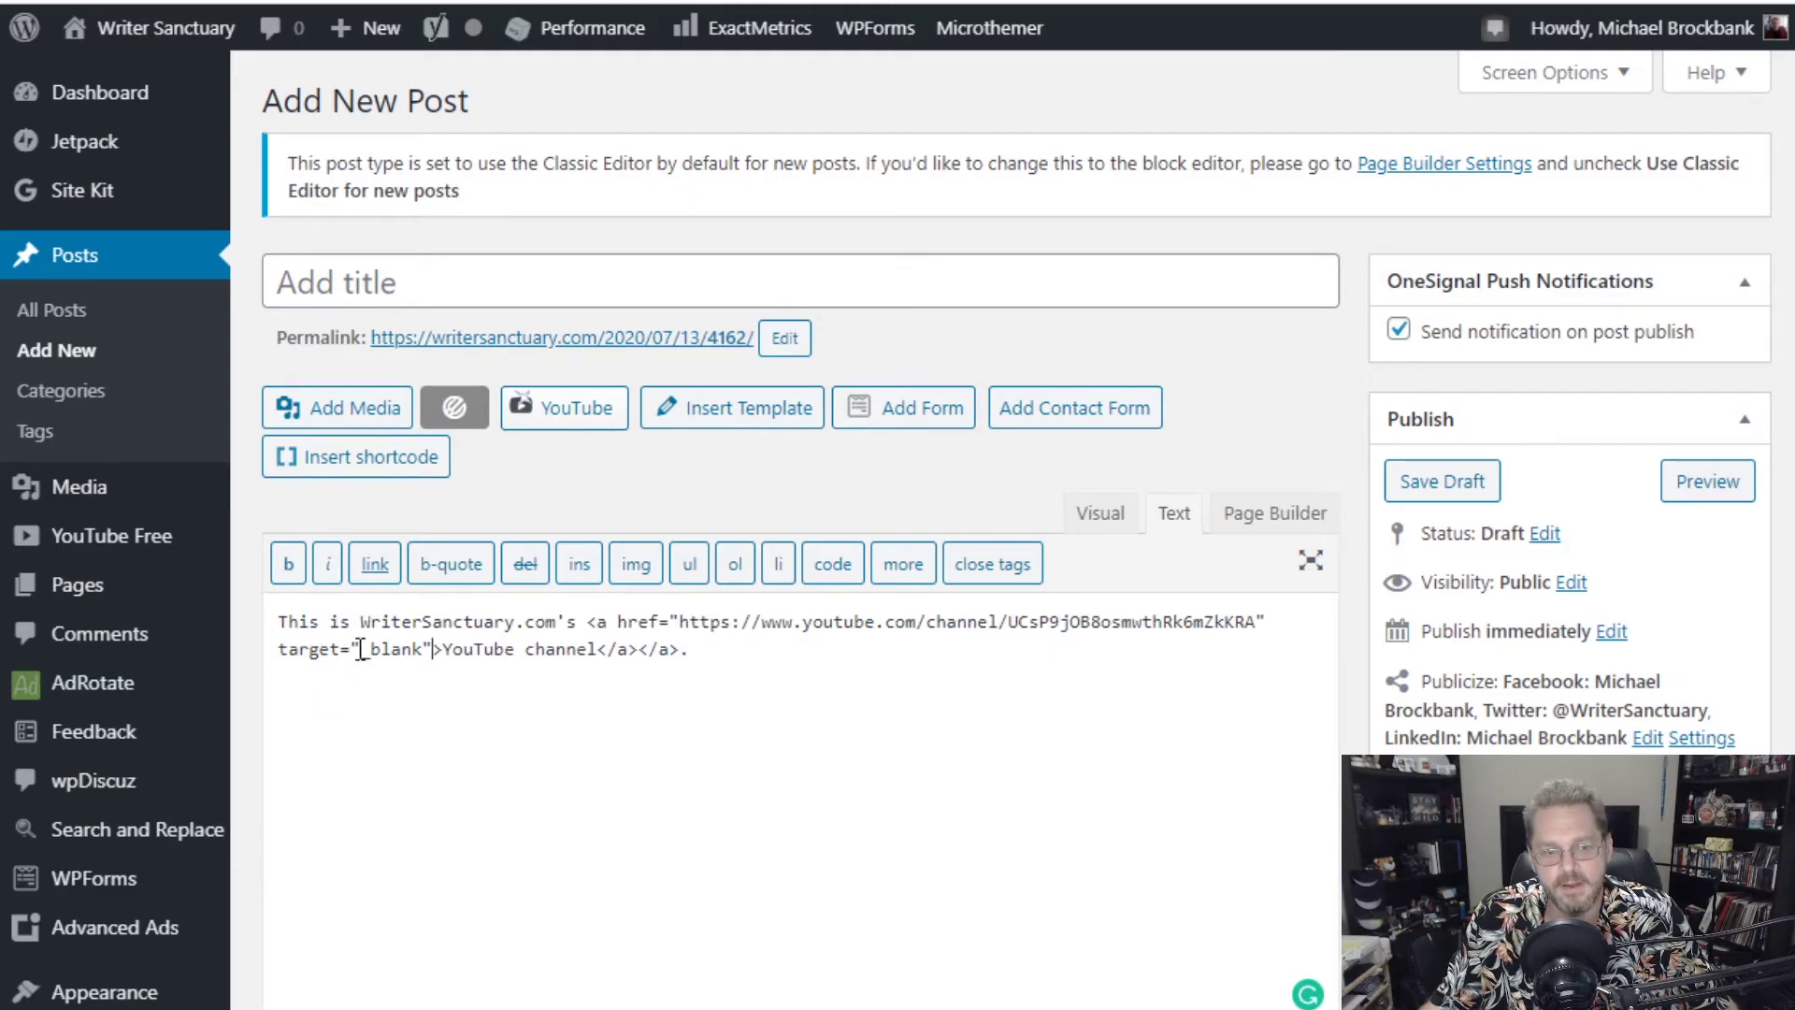
double_click(361, 649)
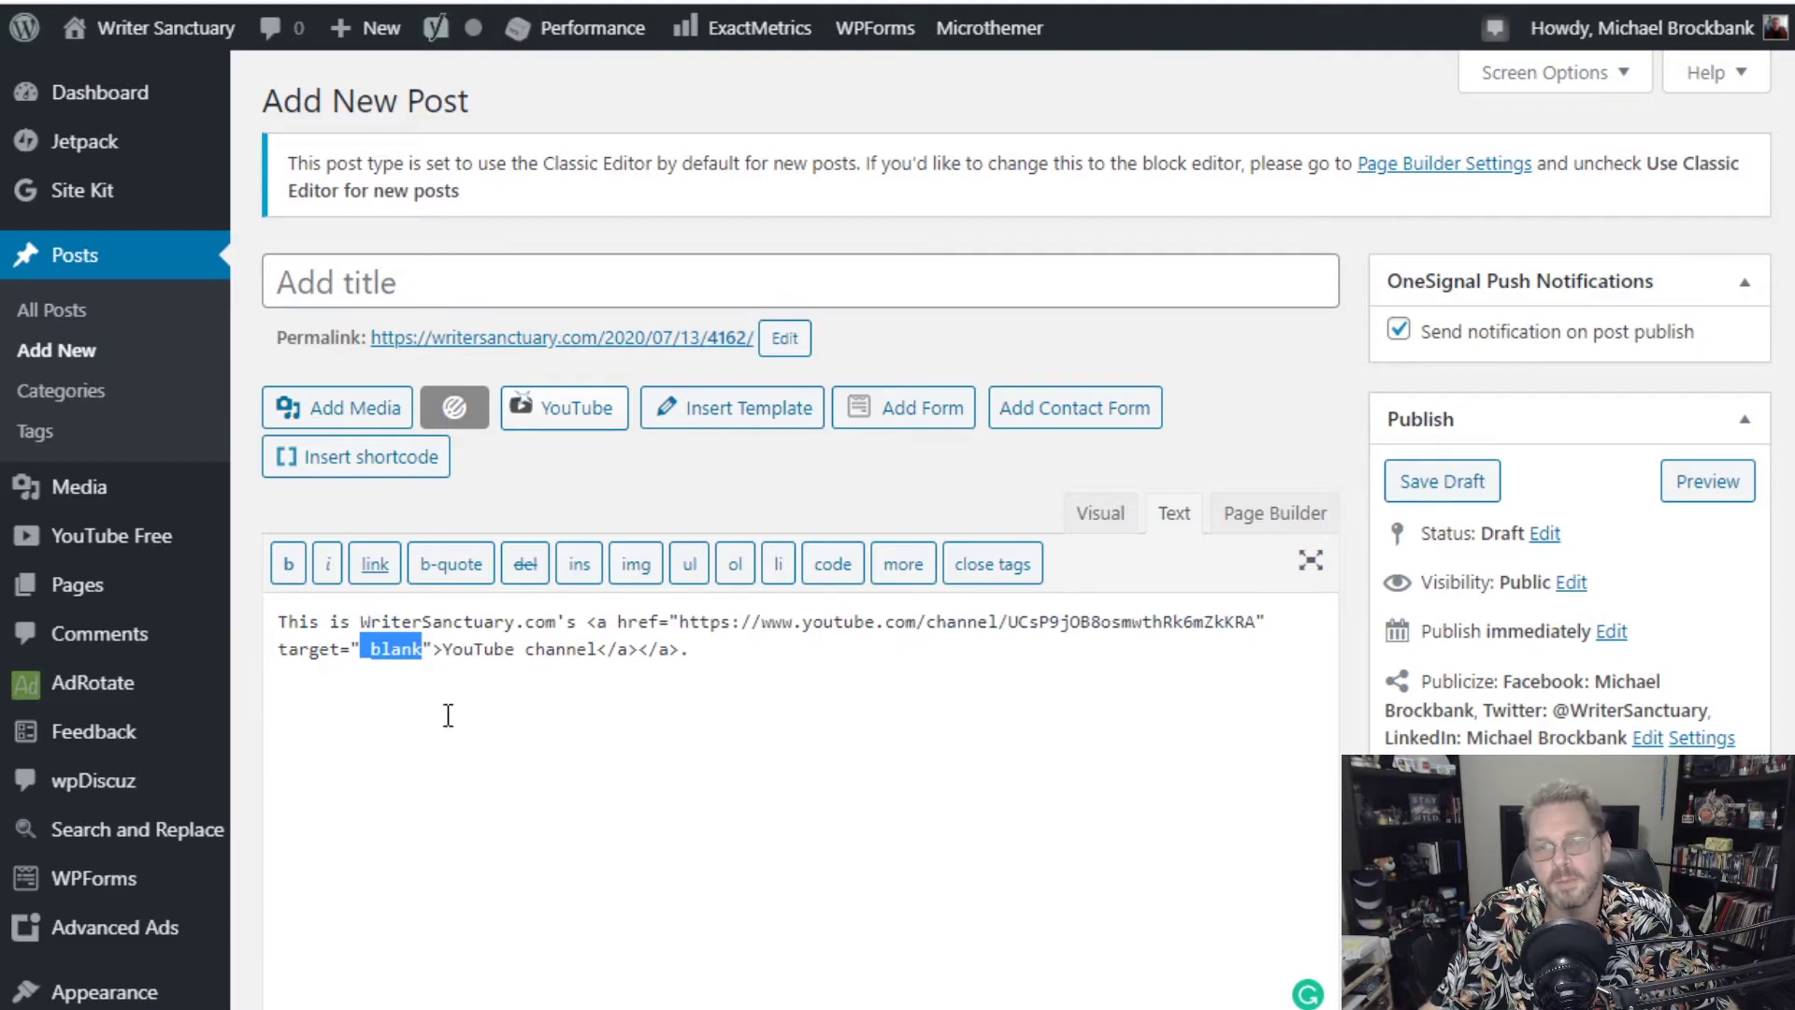
click(479, 647)
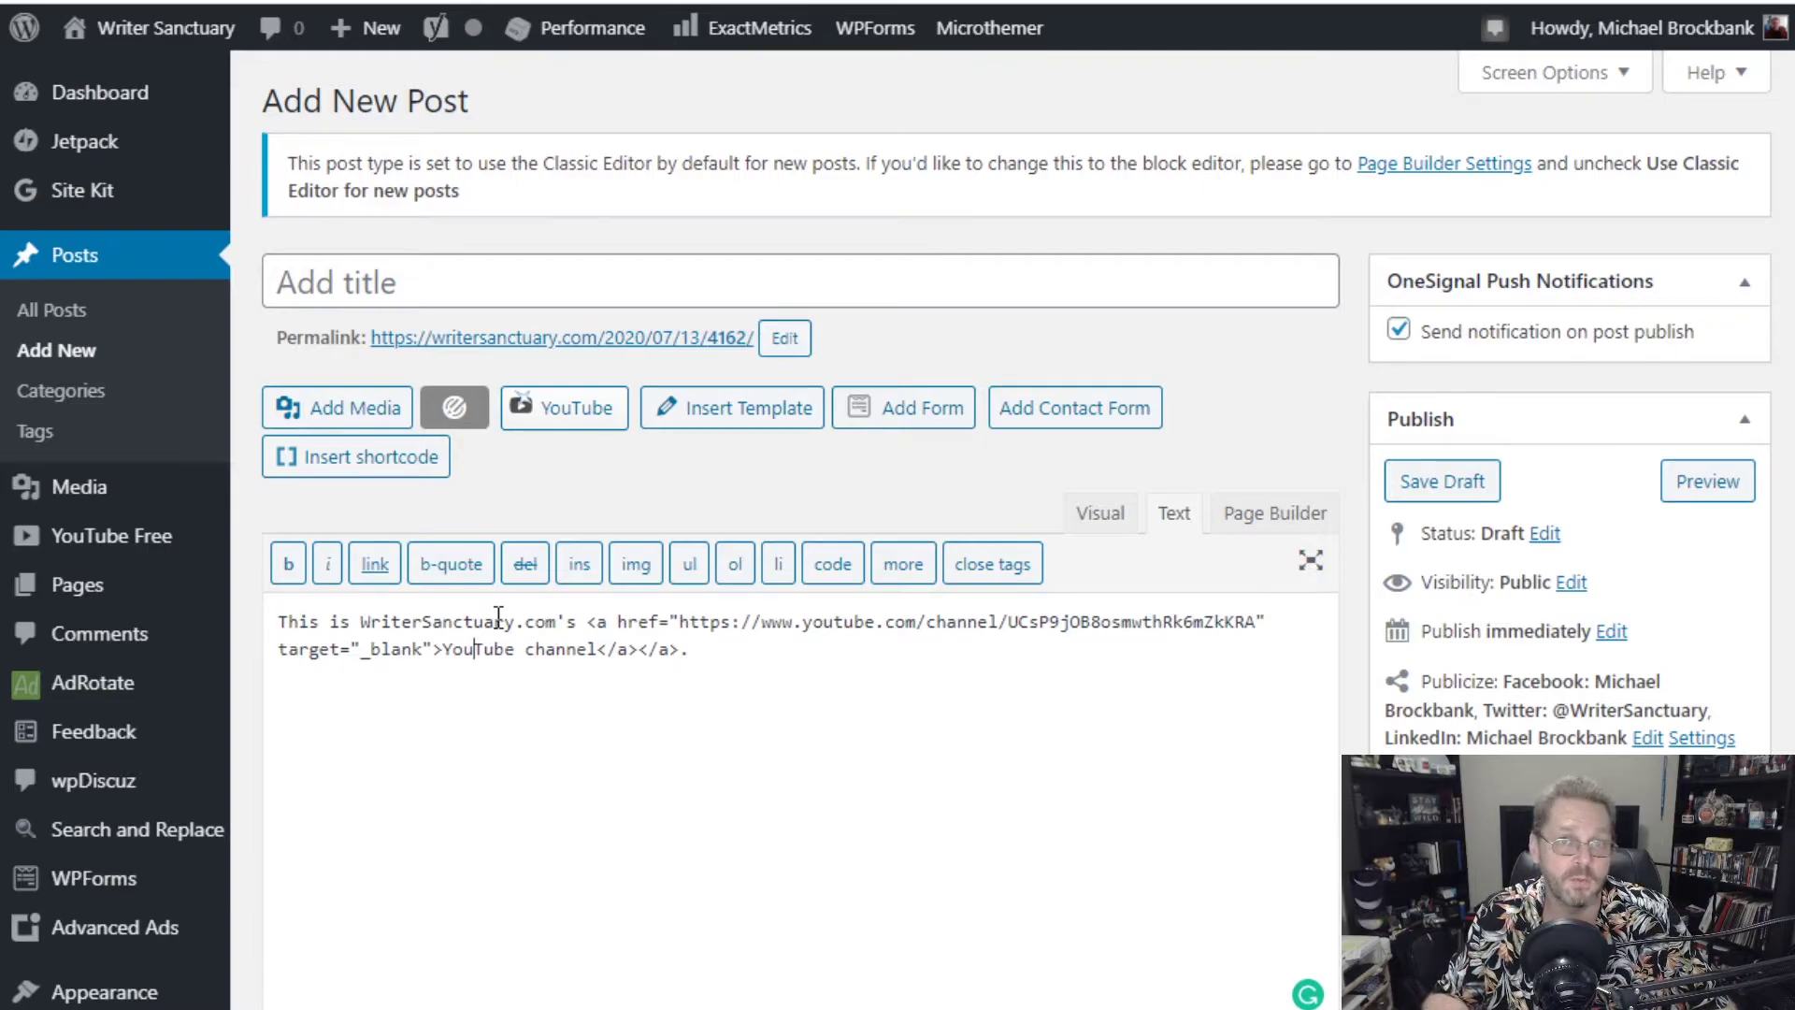
drag(638, 649, 597, 649)
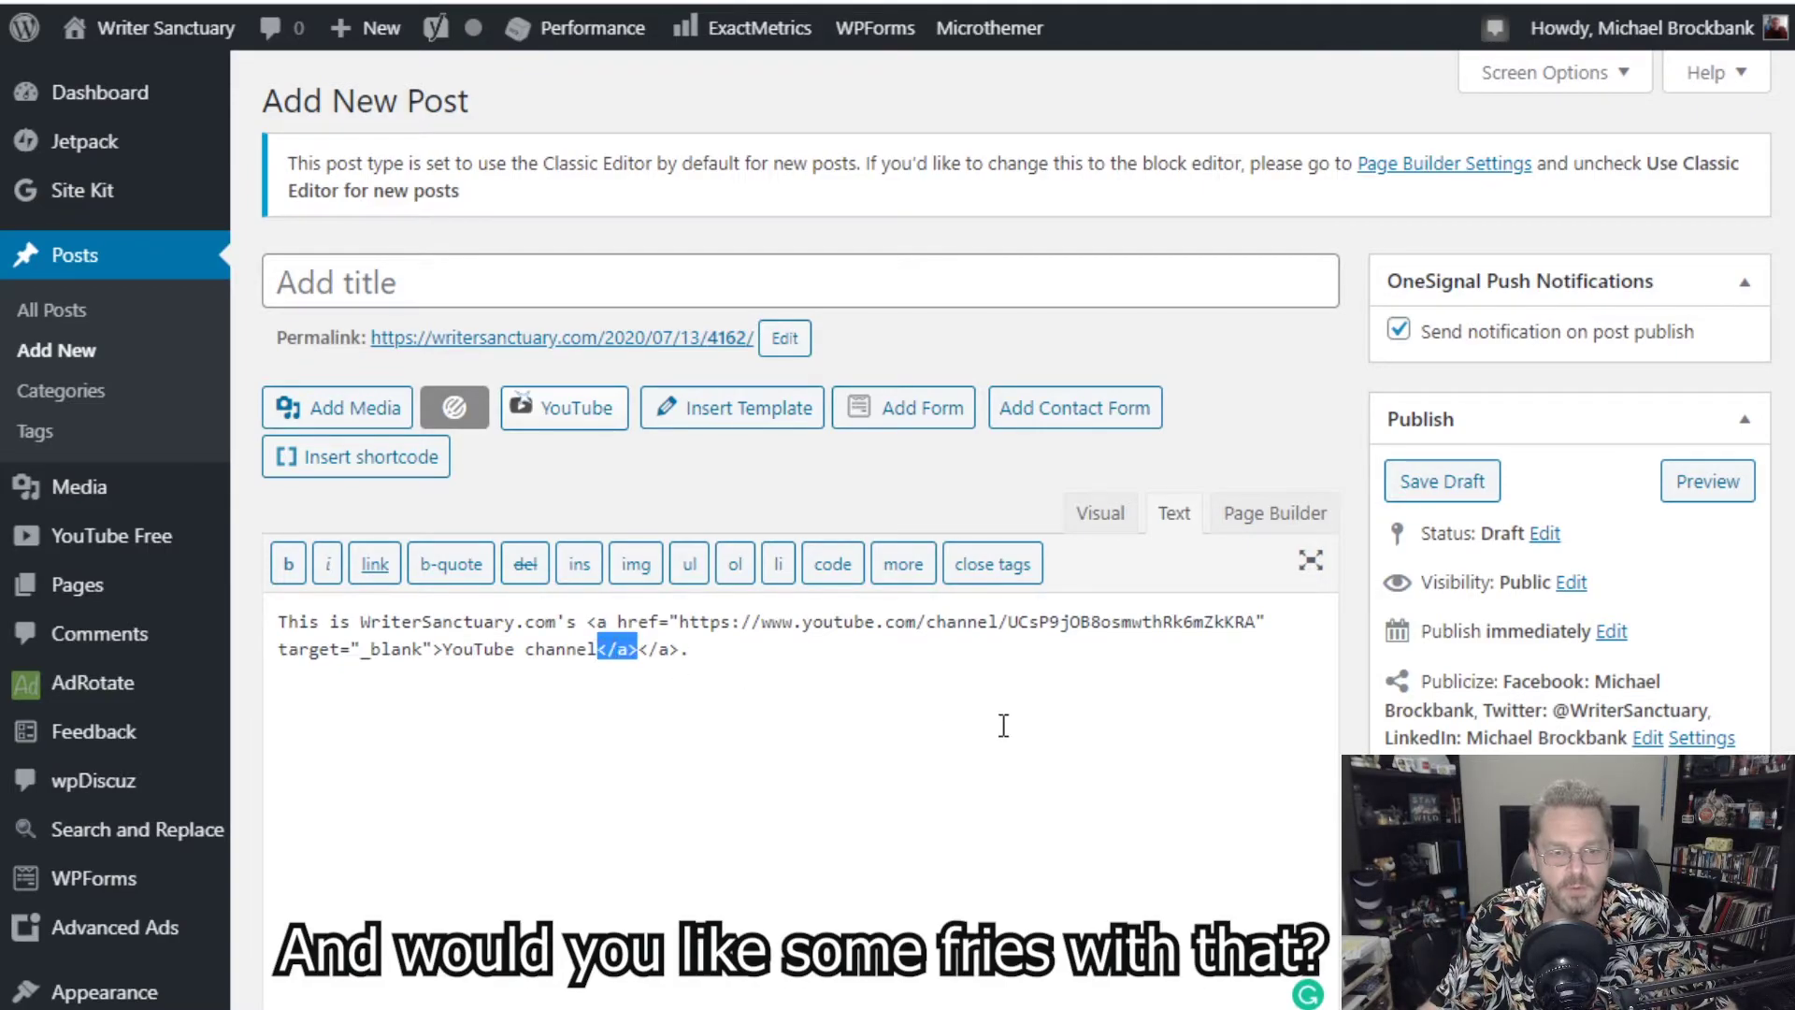
key(BackSpace)
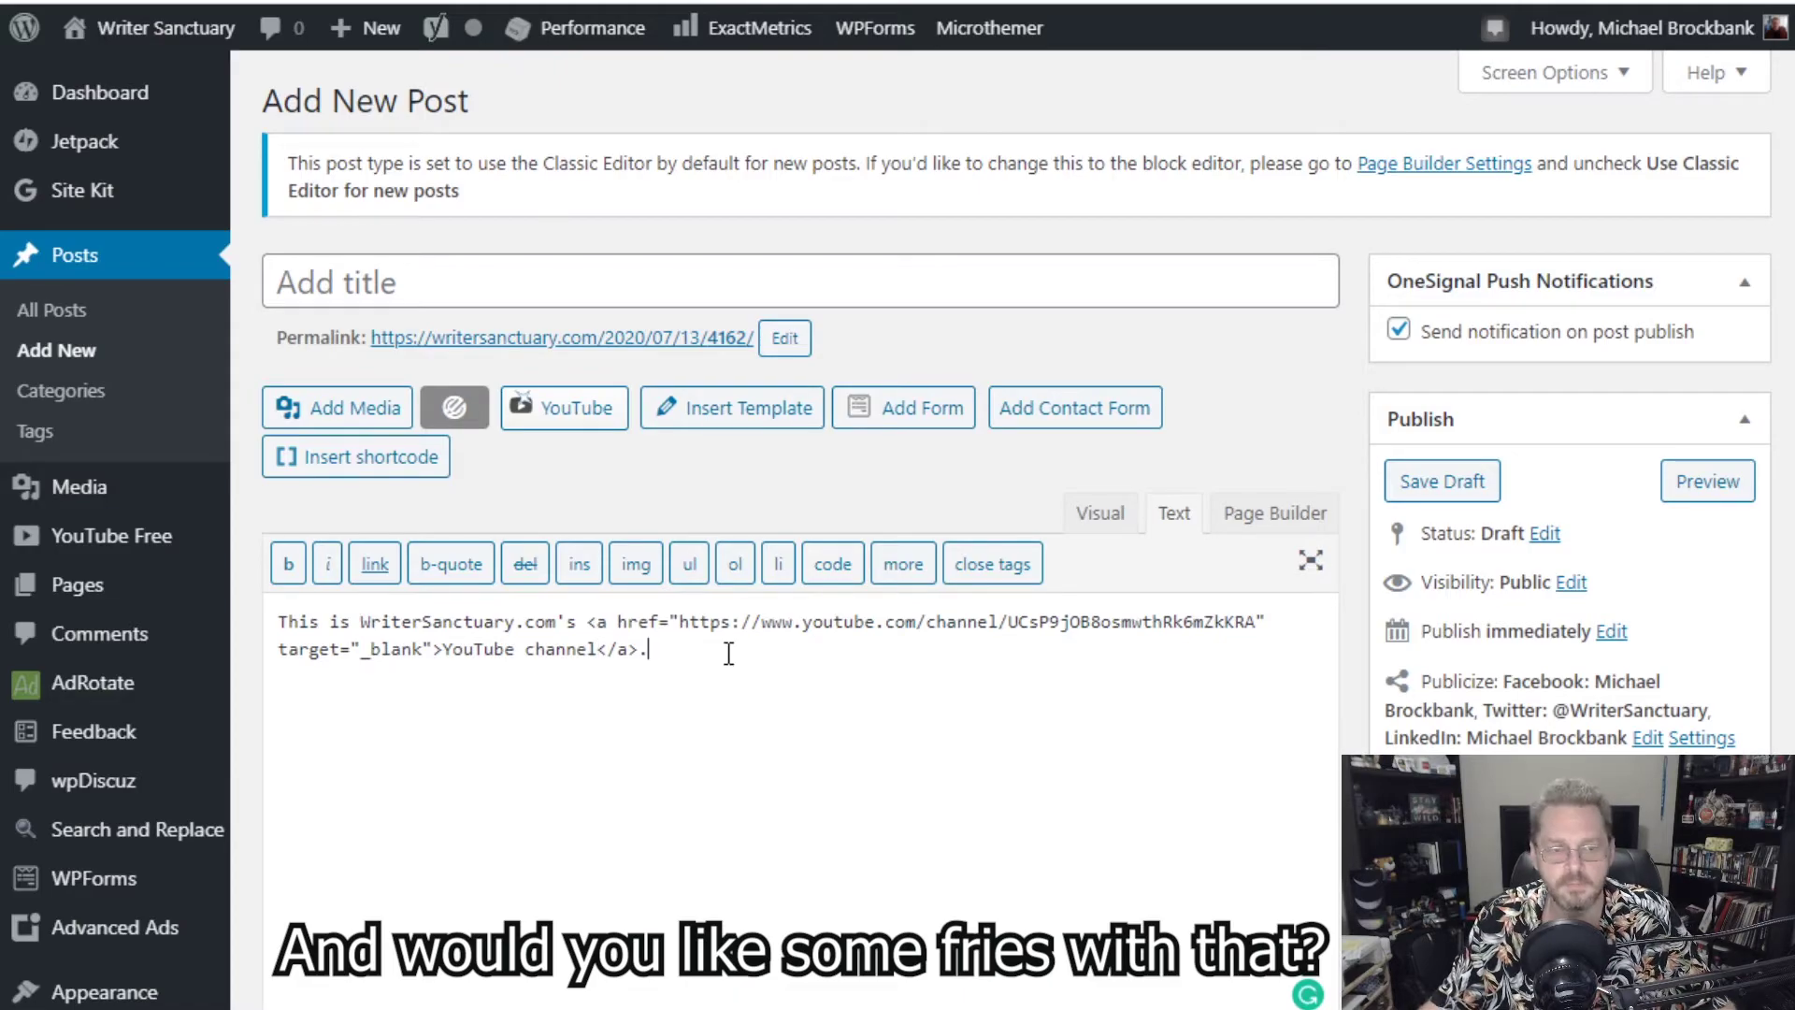
drag(701, 649, 274, 598)
key(BackSpace)
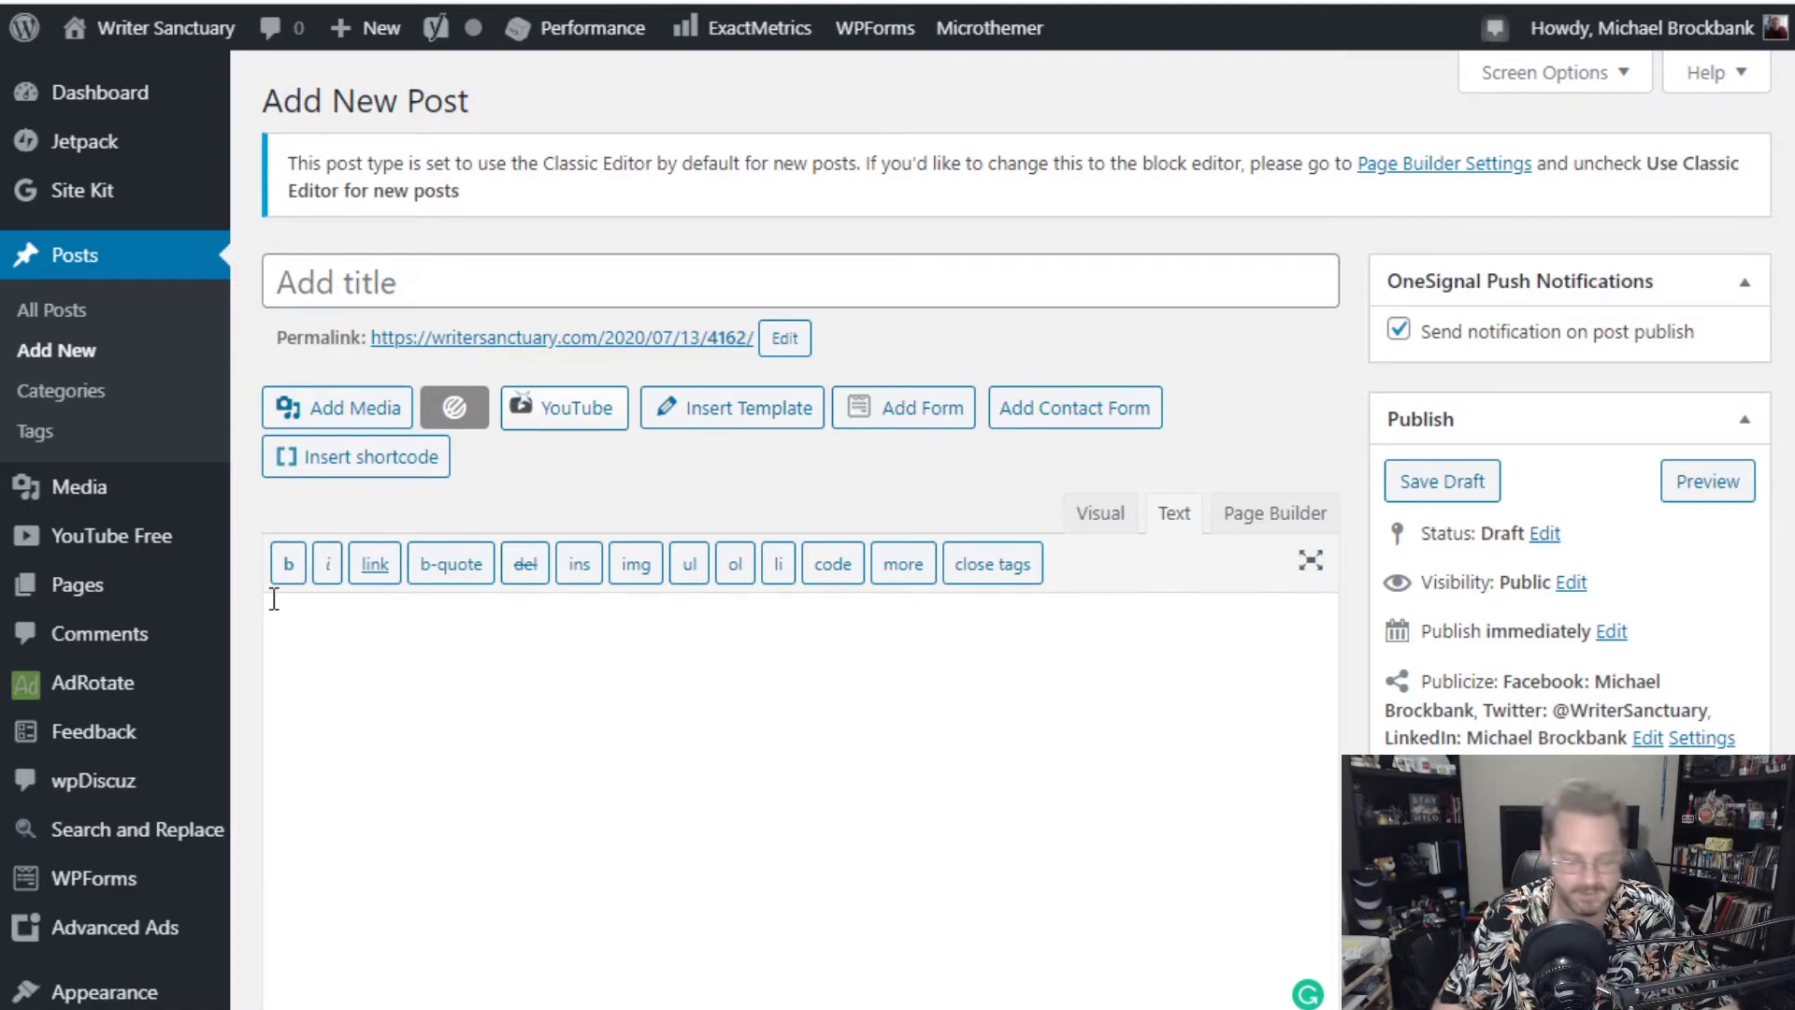
Enter <u>This is Underlined Text</u> and verify the underlined line in the Visual view.
text(<u>)
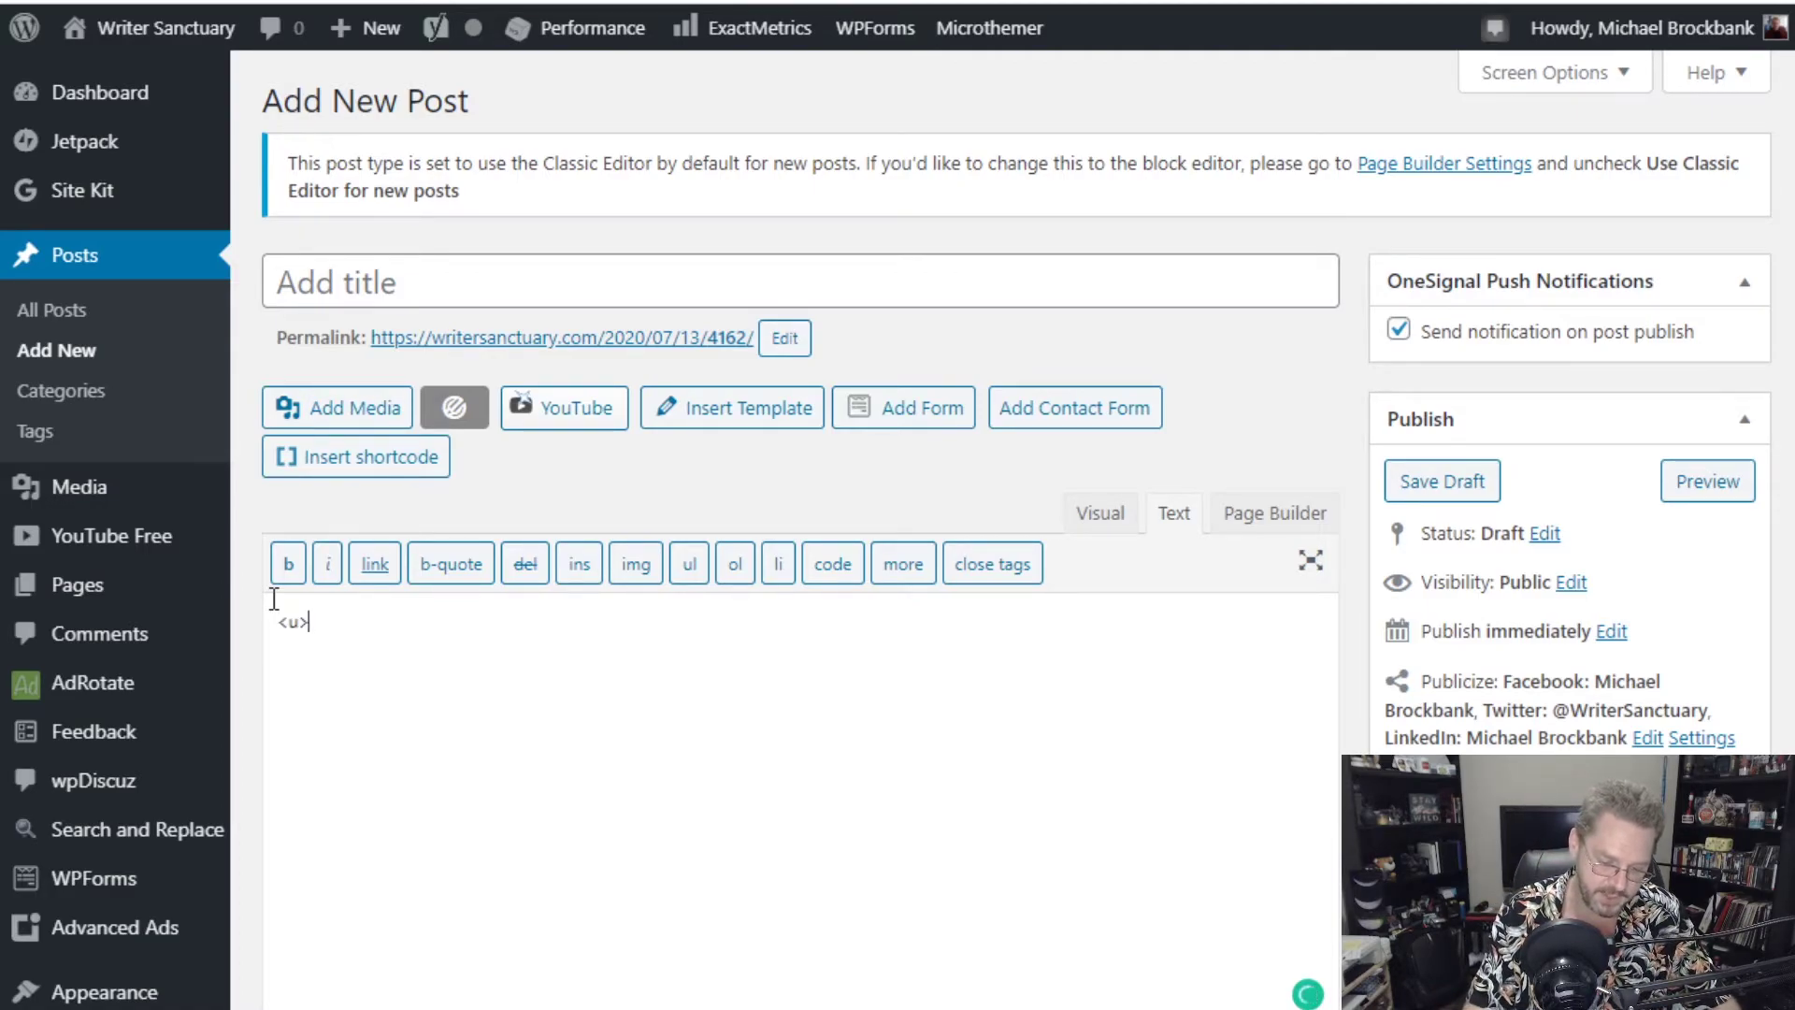
text(</)
text(u>)
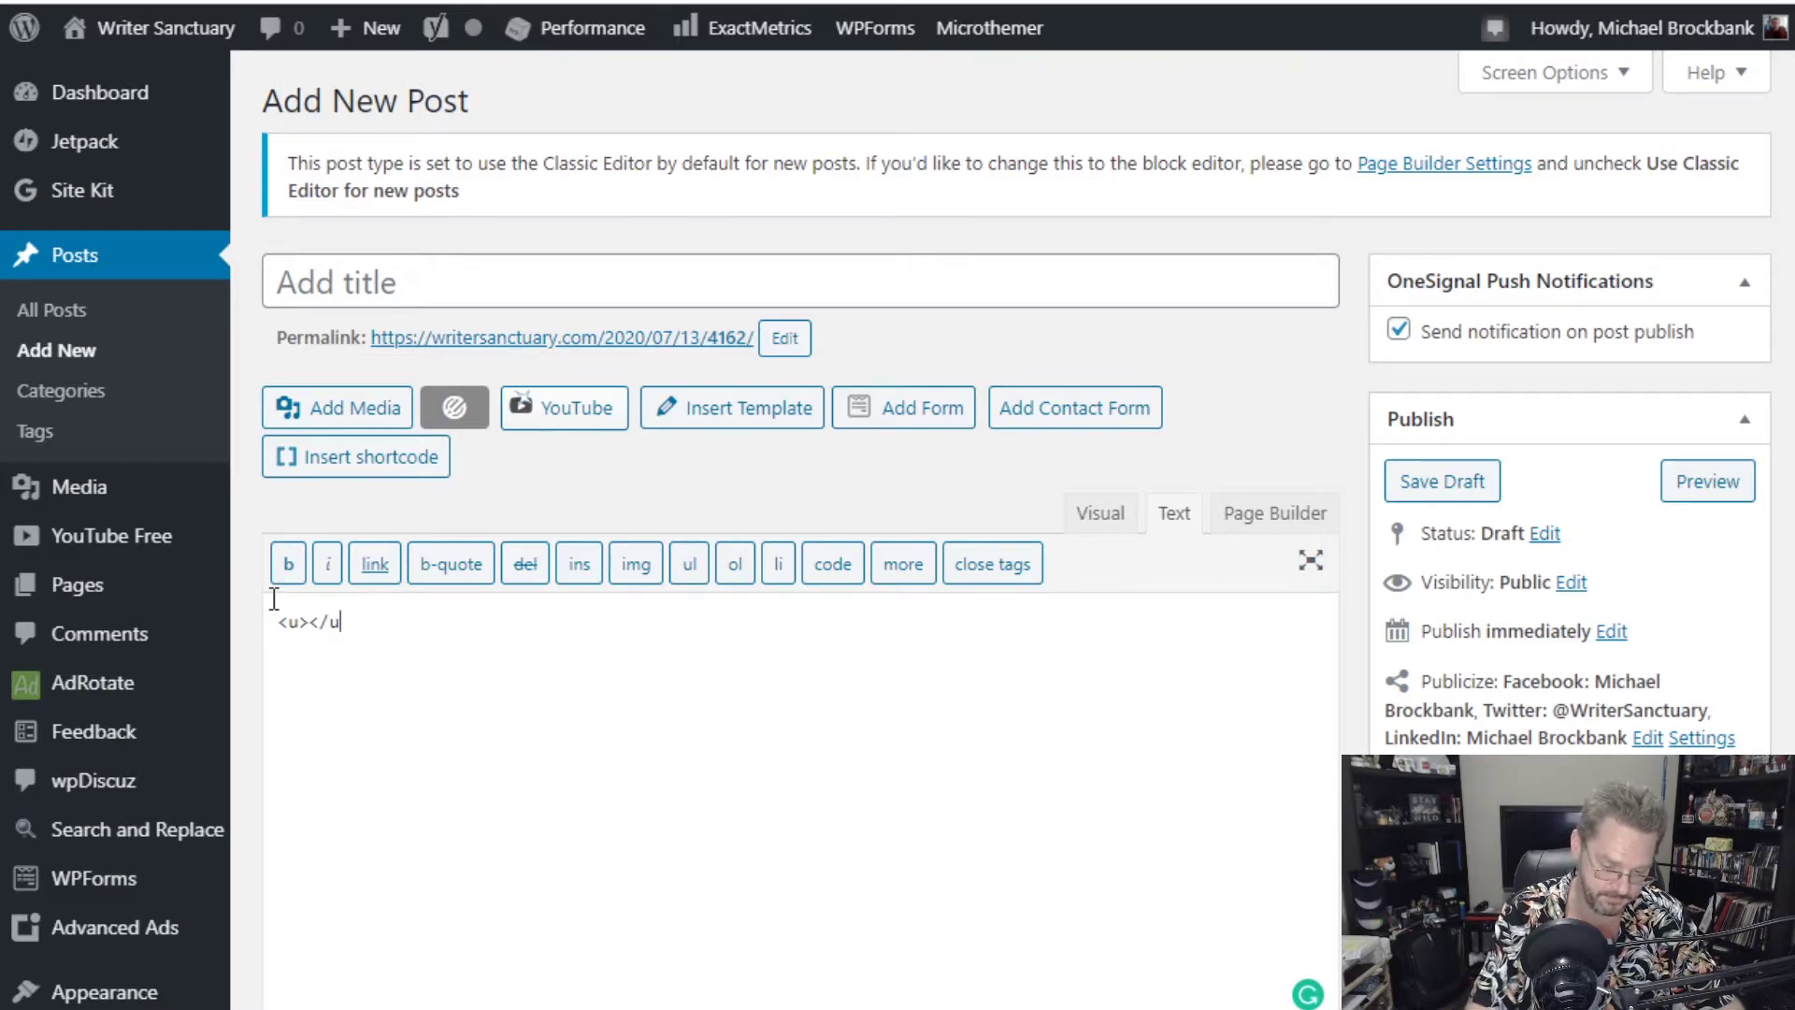
key(Left)
key(Left)
key(Left)
key(Left)
text(This is Underl)
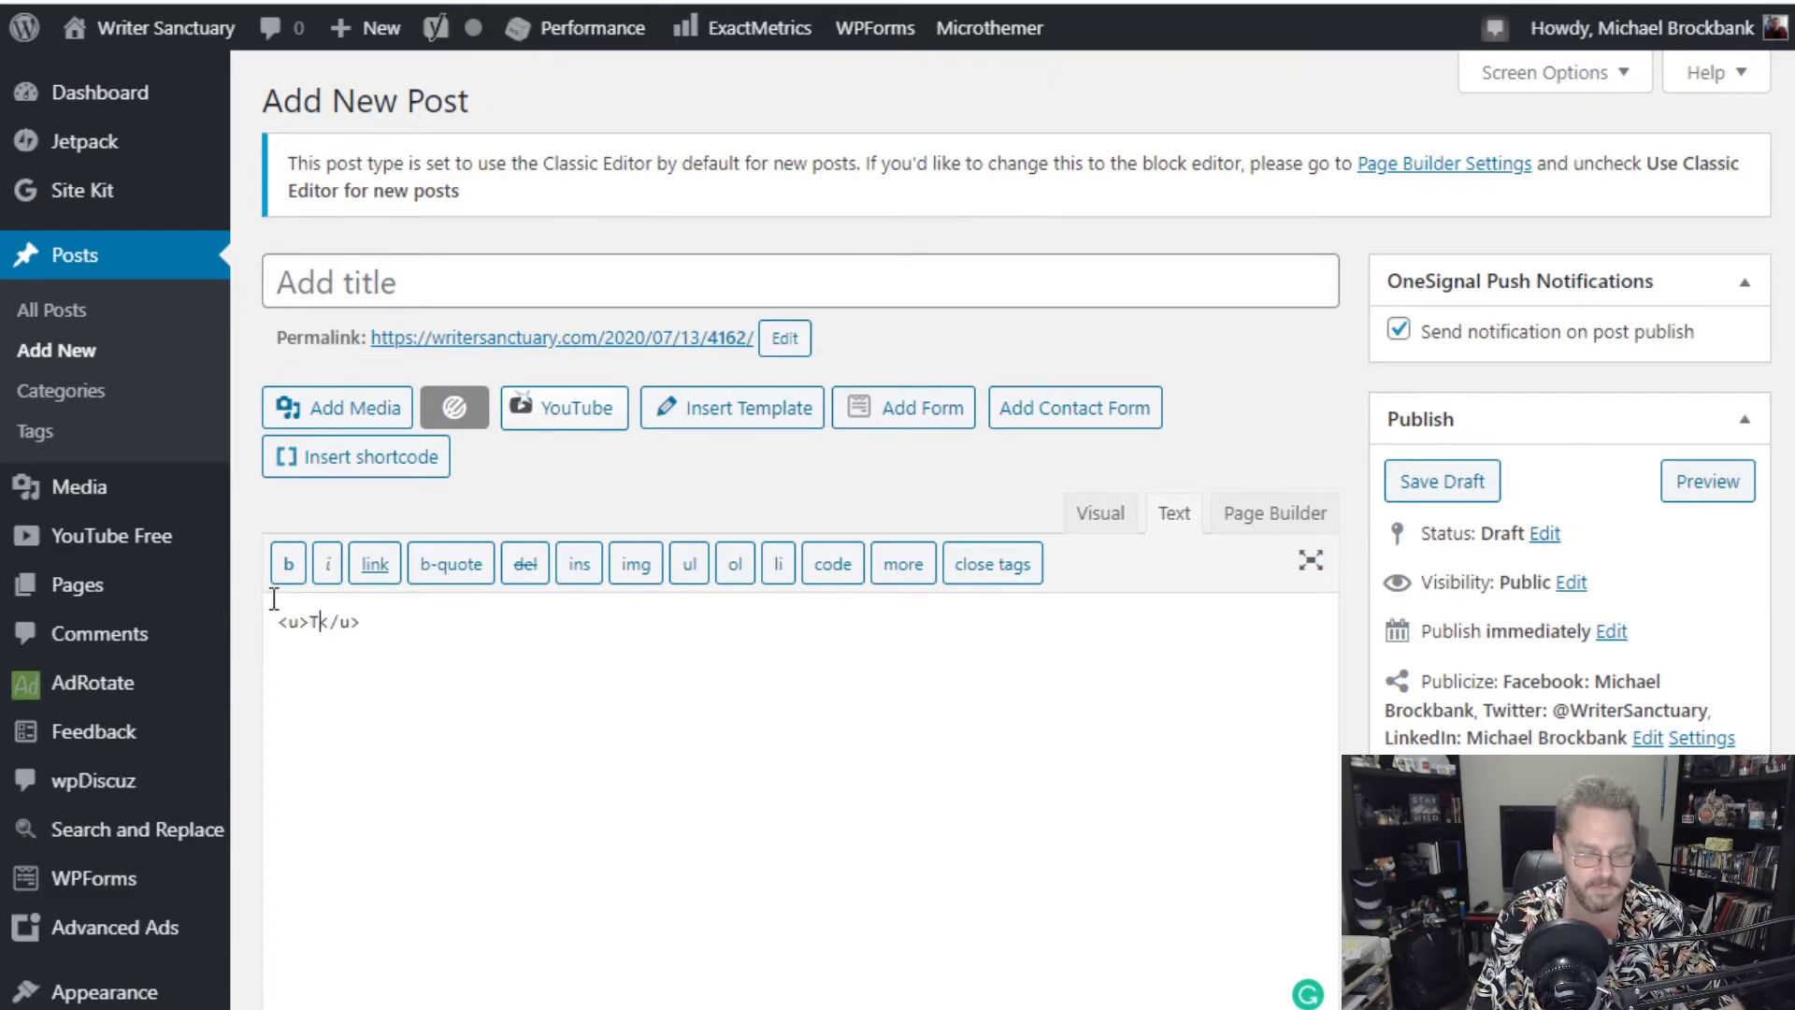
text(ined Text)
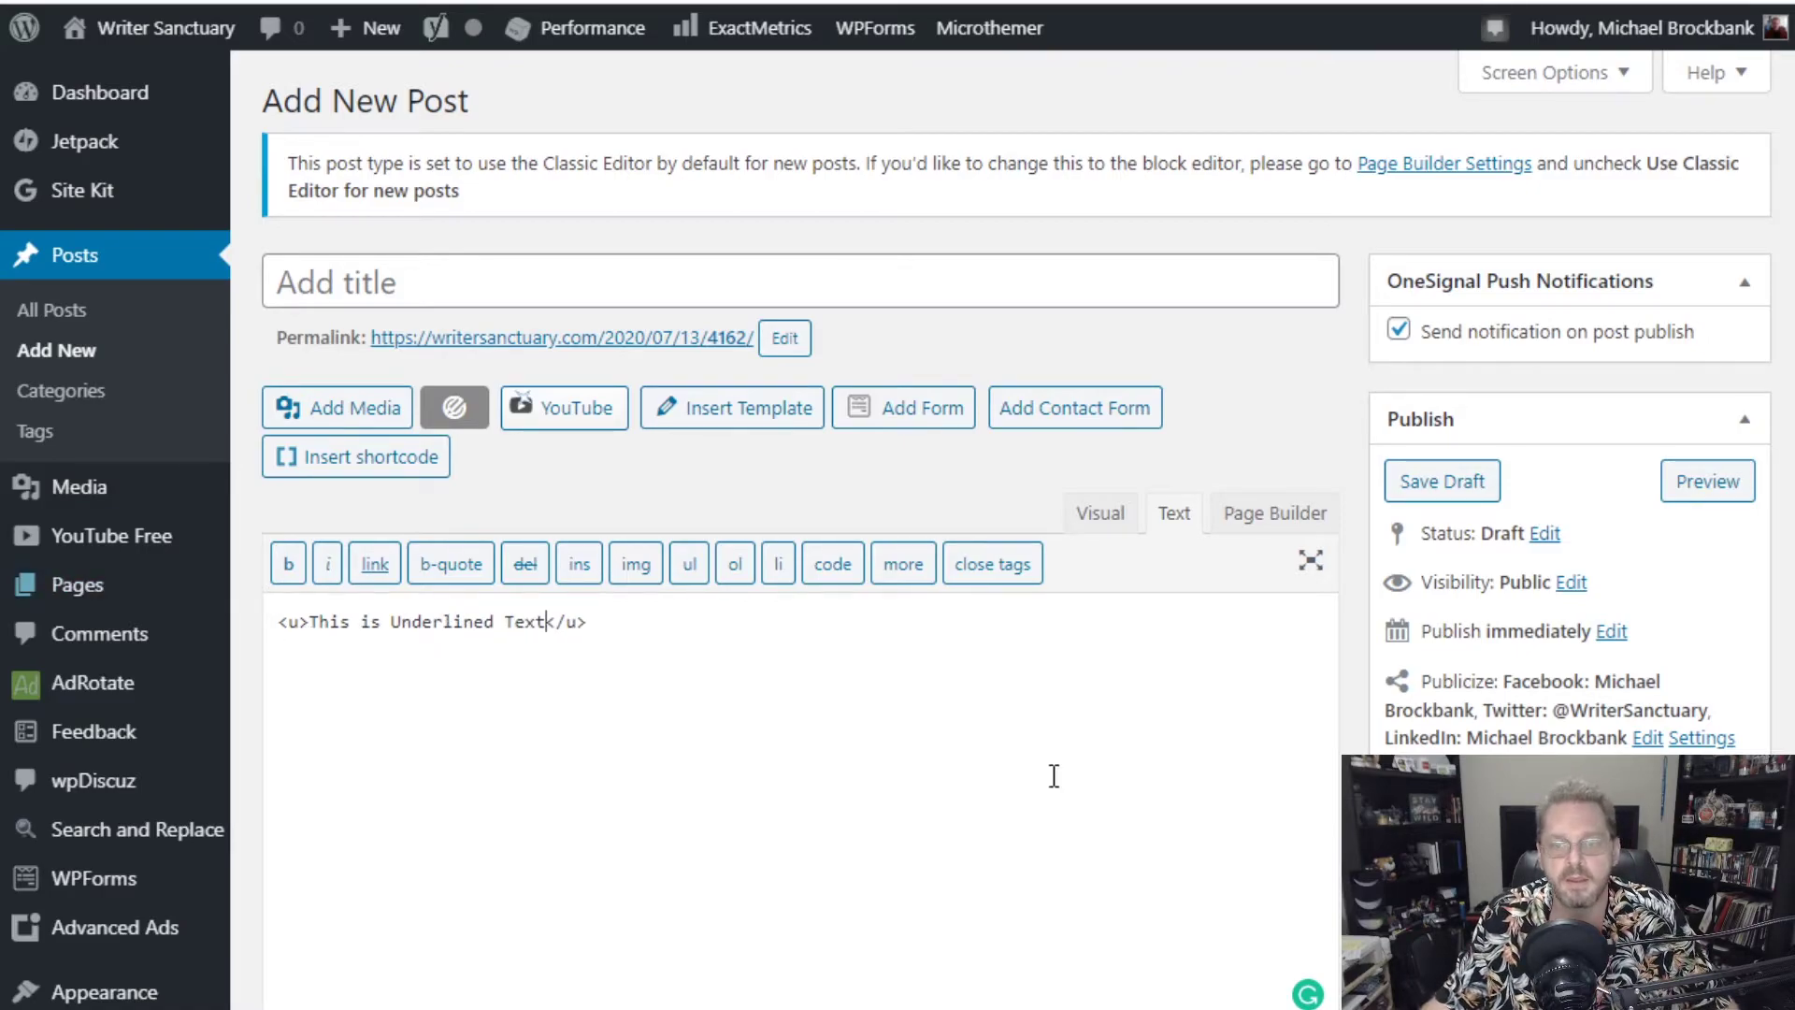
click(1113, 513)
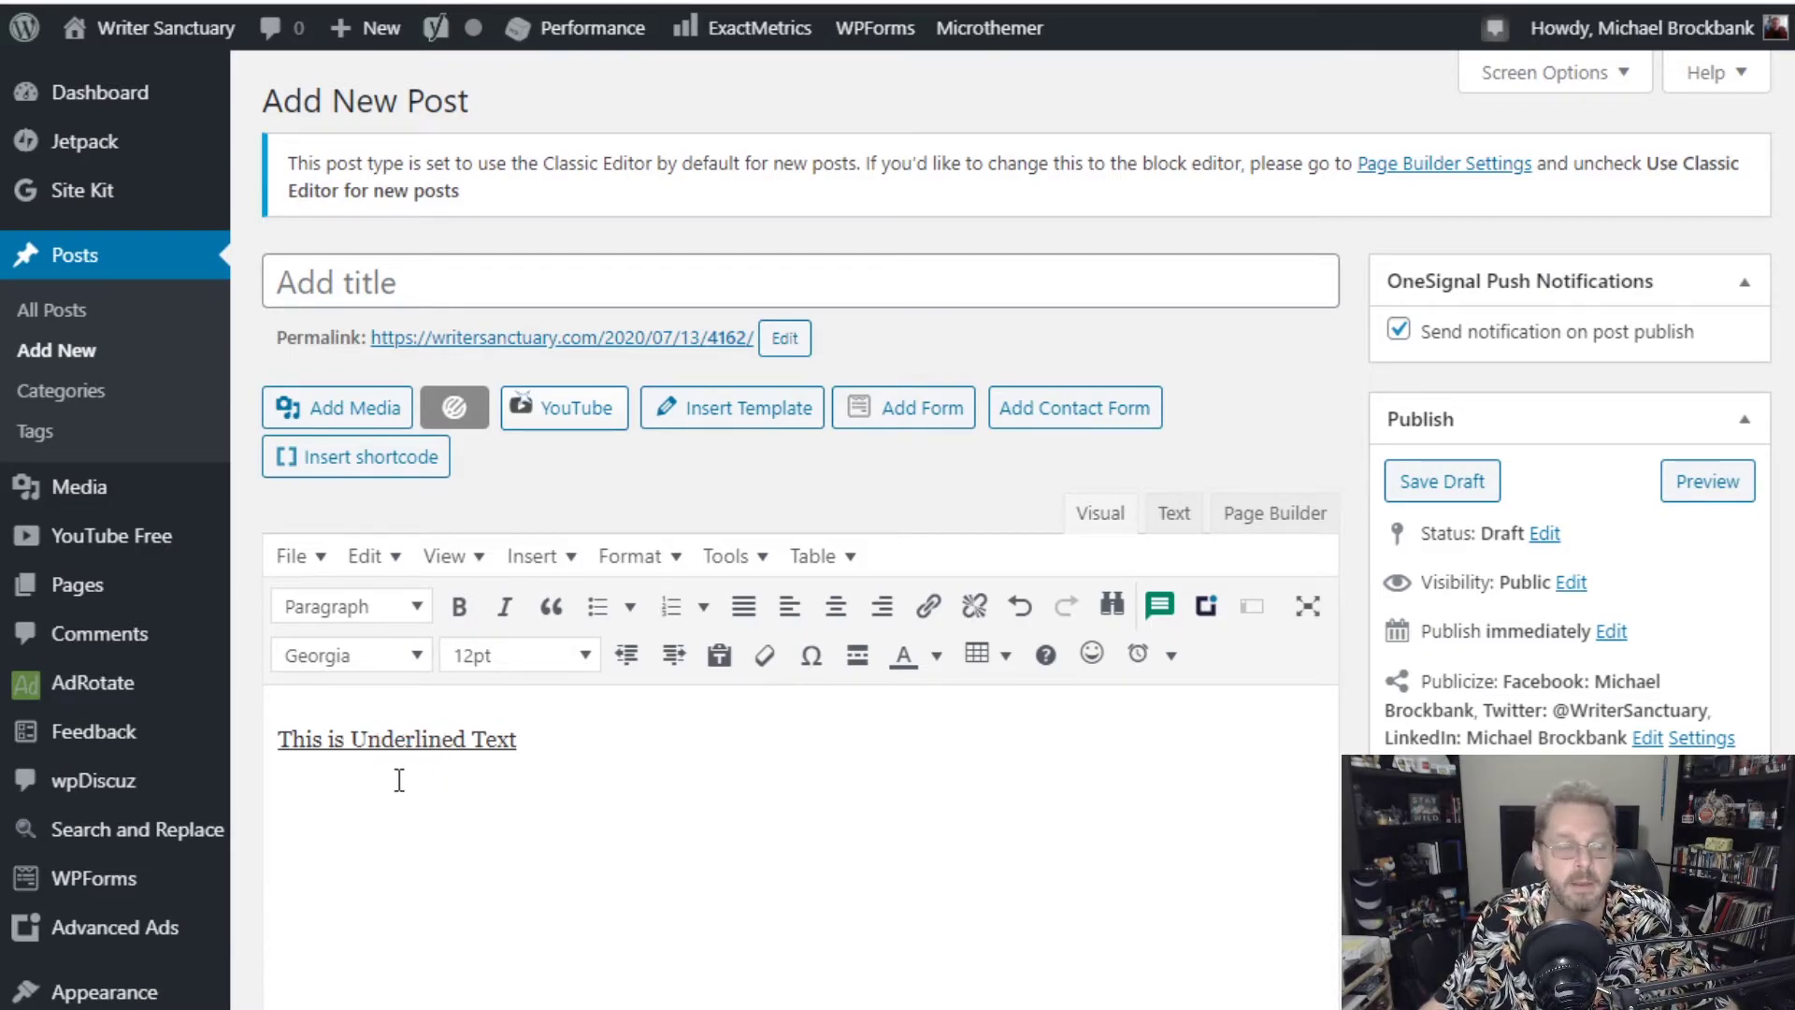
drag(279, 738, 526, 736)
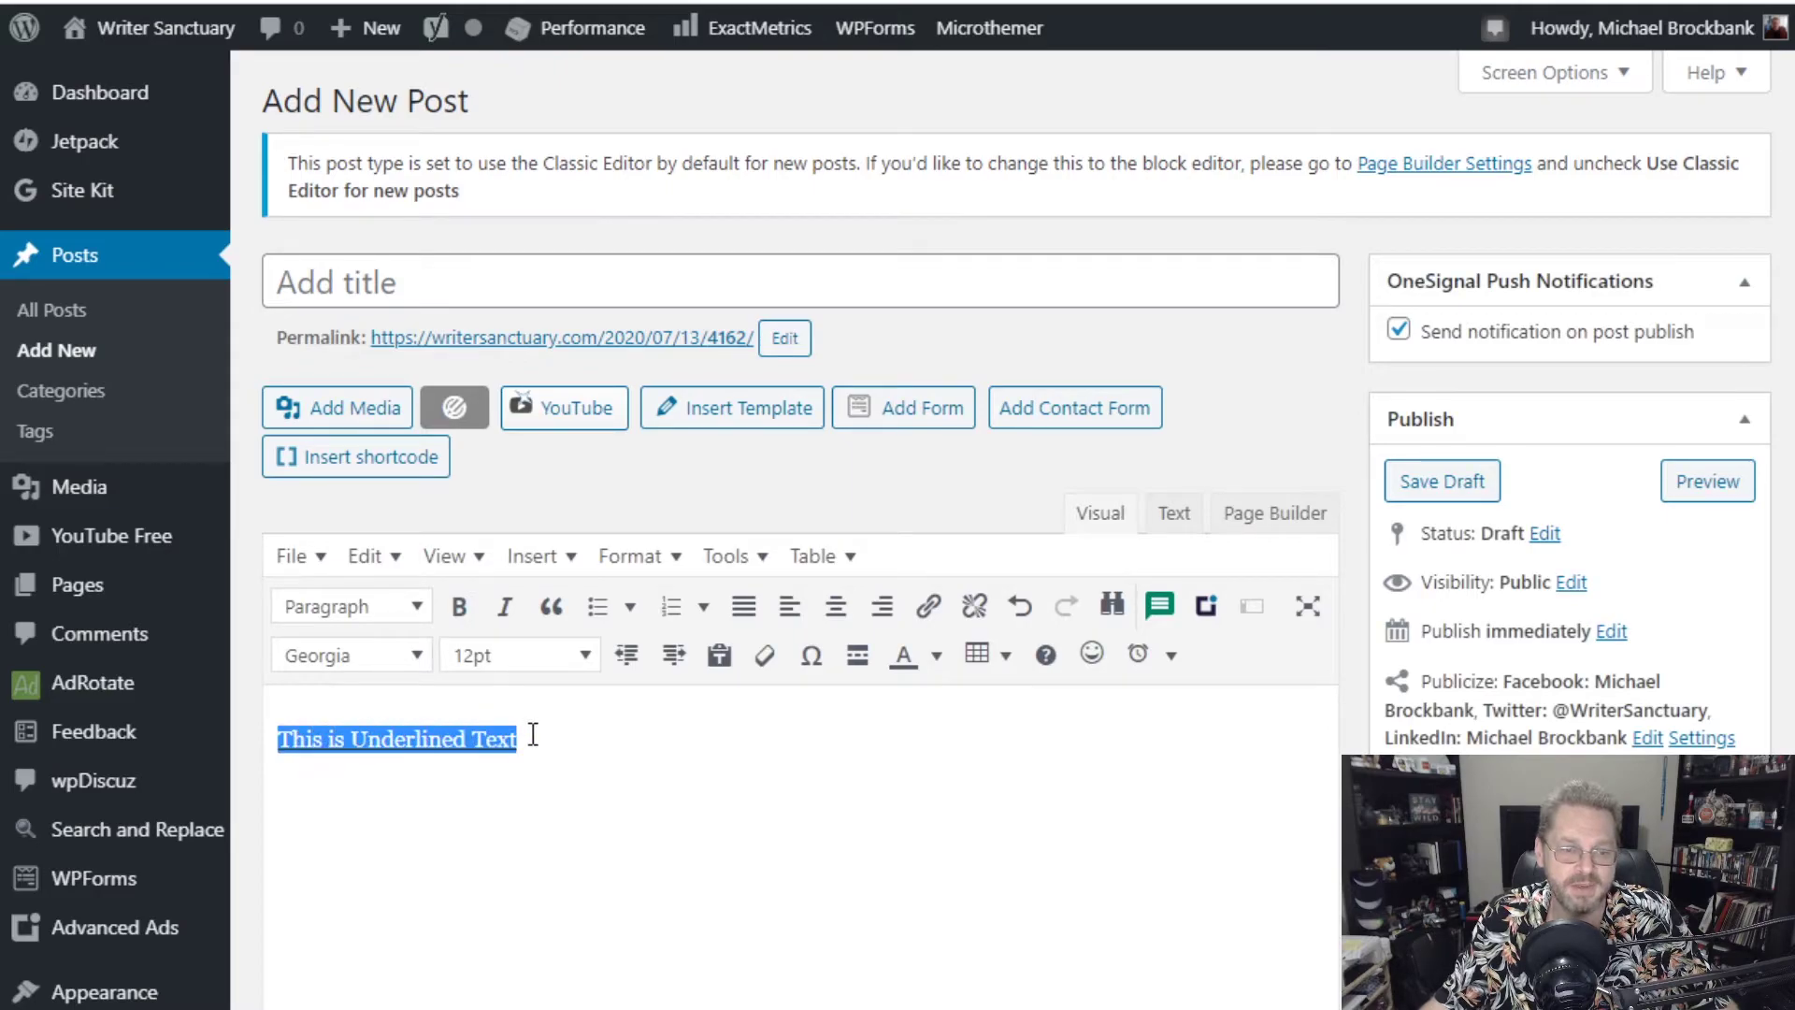
click(1173, 516)
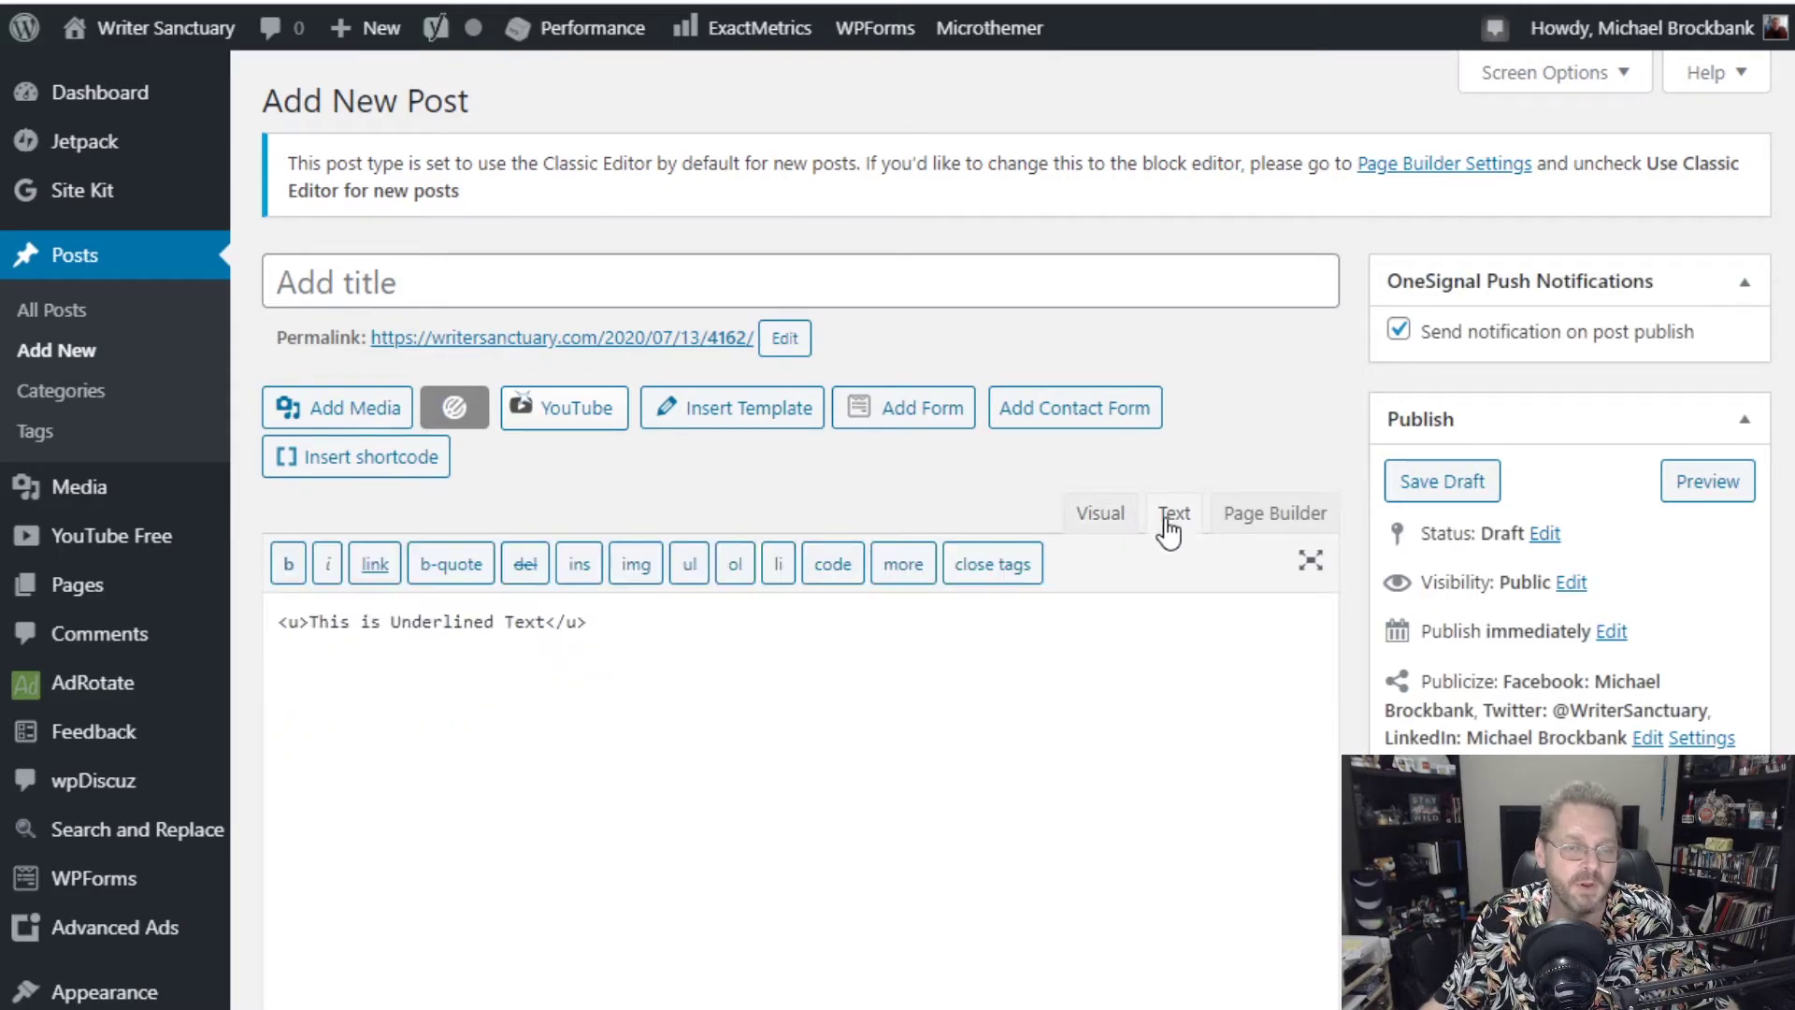
click(957, 703)
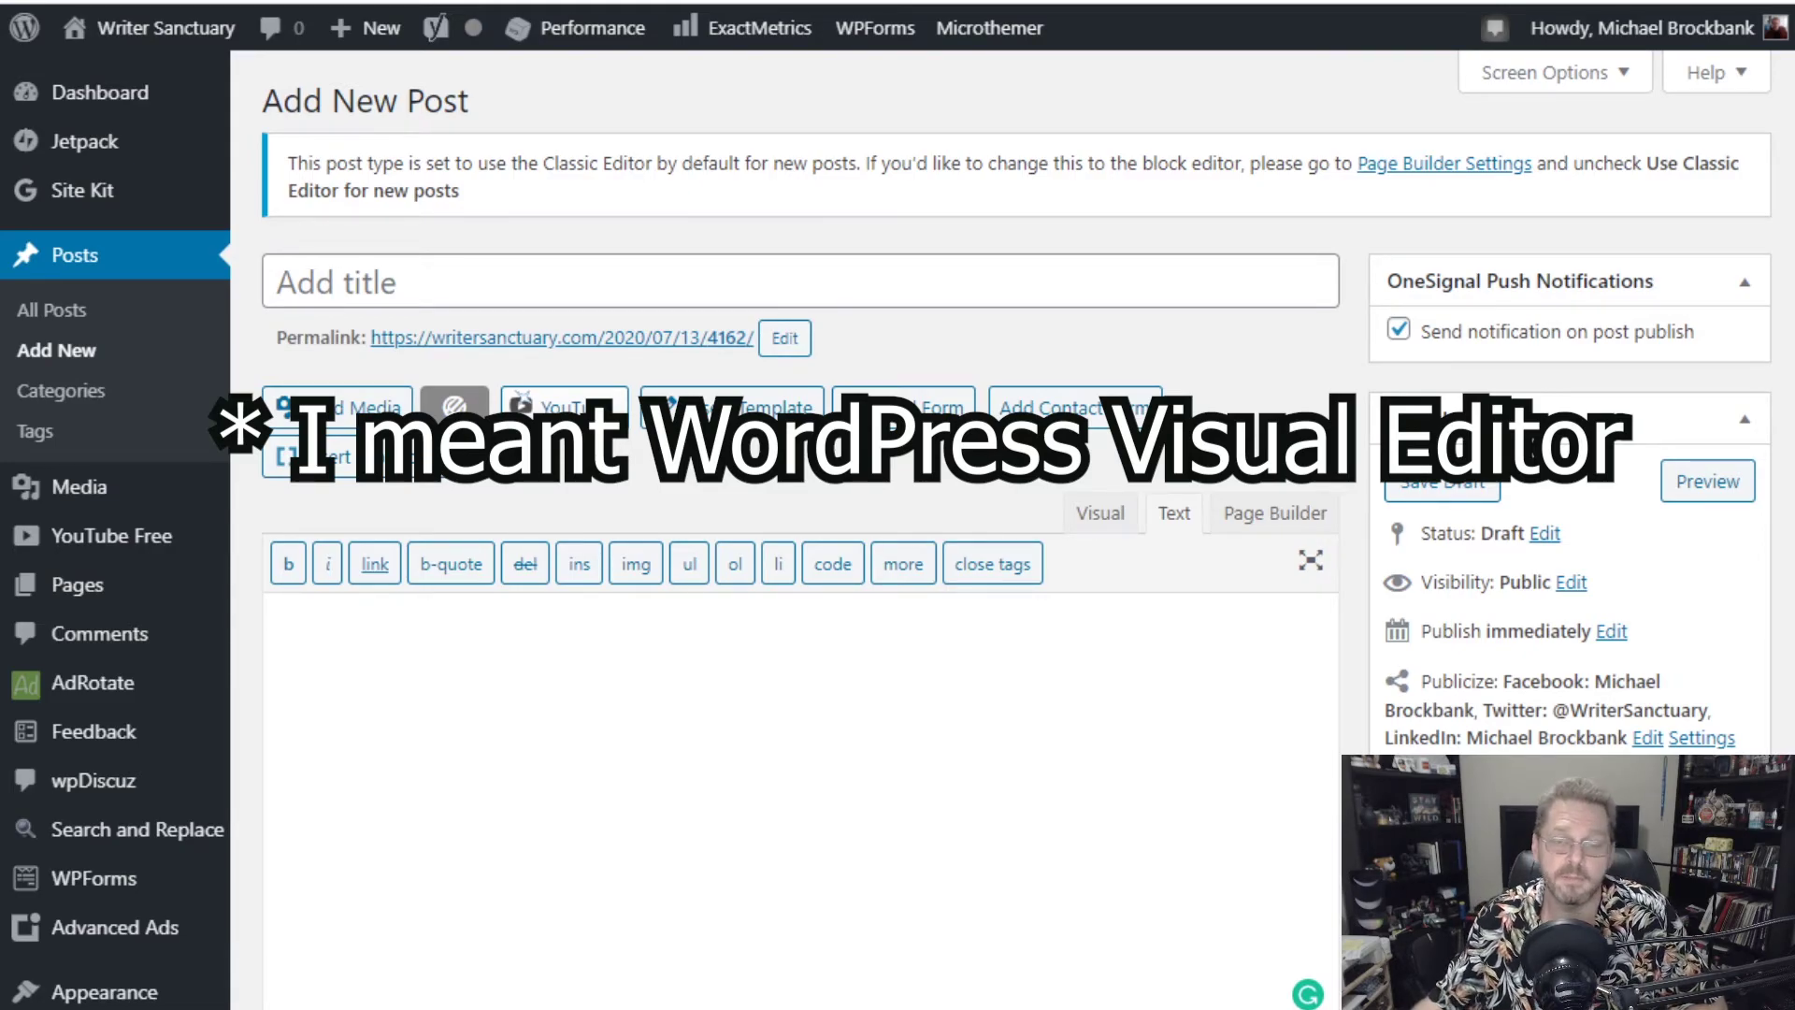
In the Visual editor, type 'This is a Heading' and format it as Heading 2.
click(1093, 514)
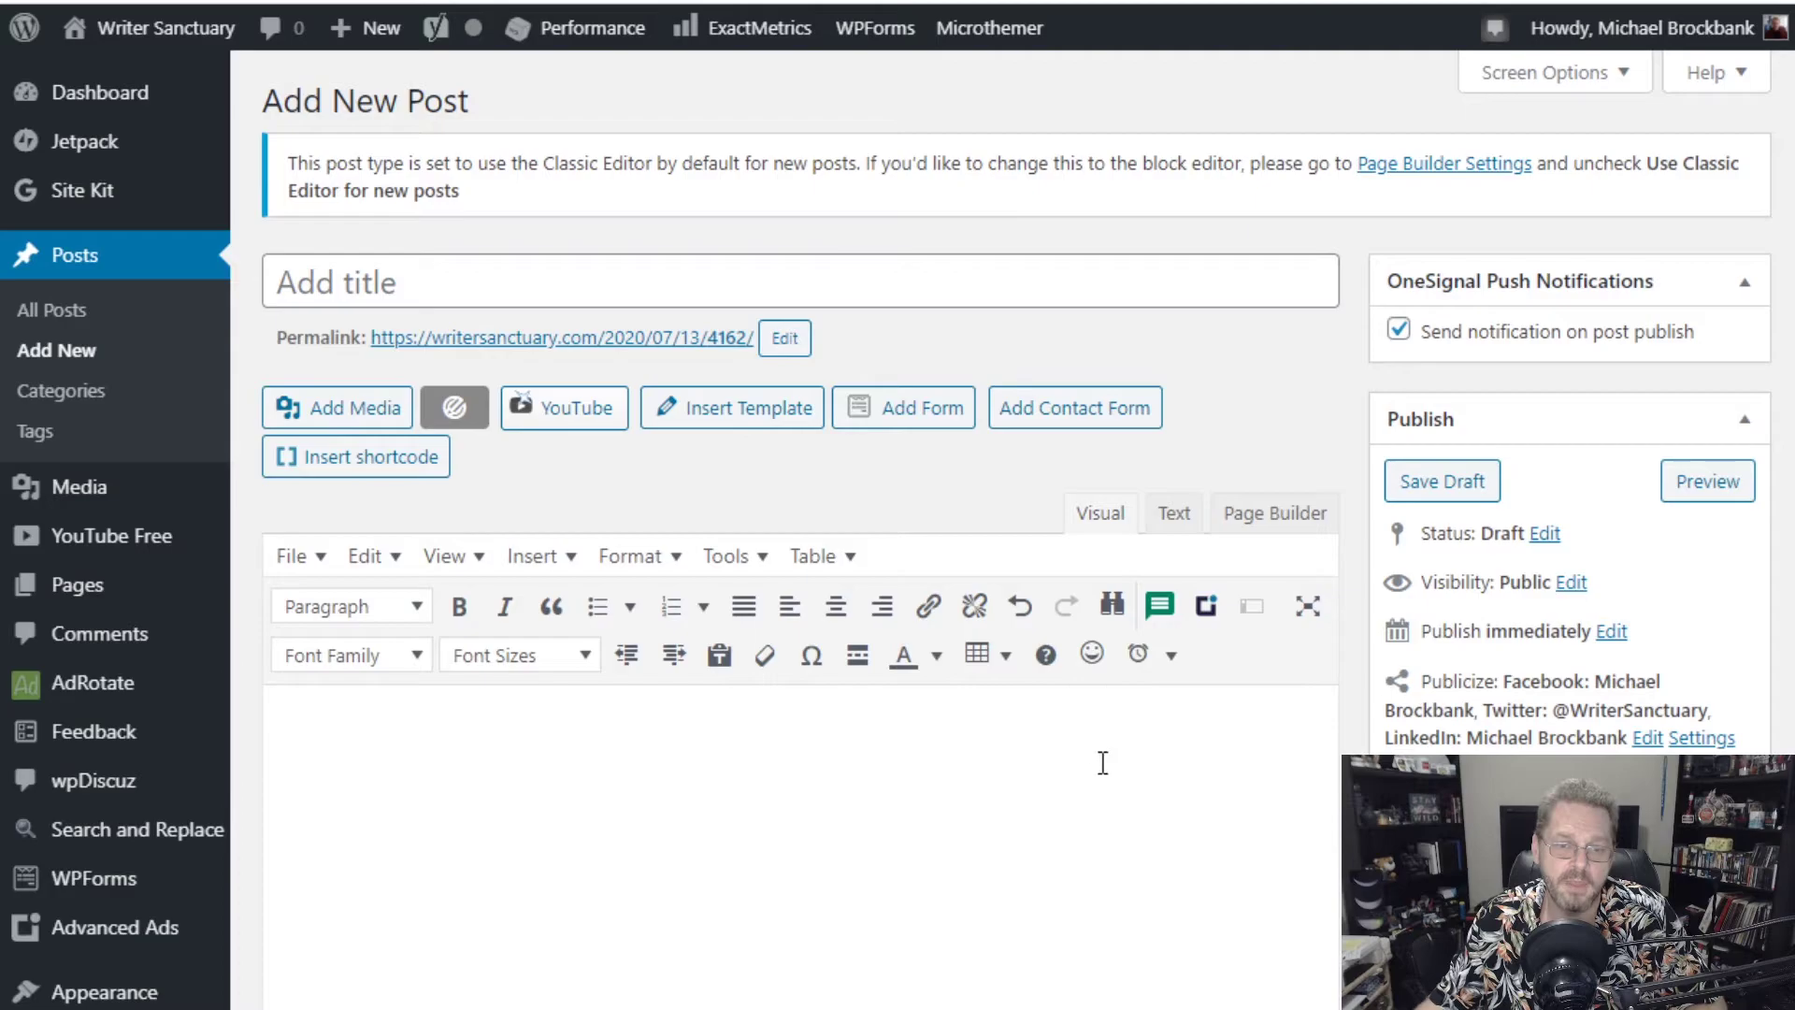
text(This )
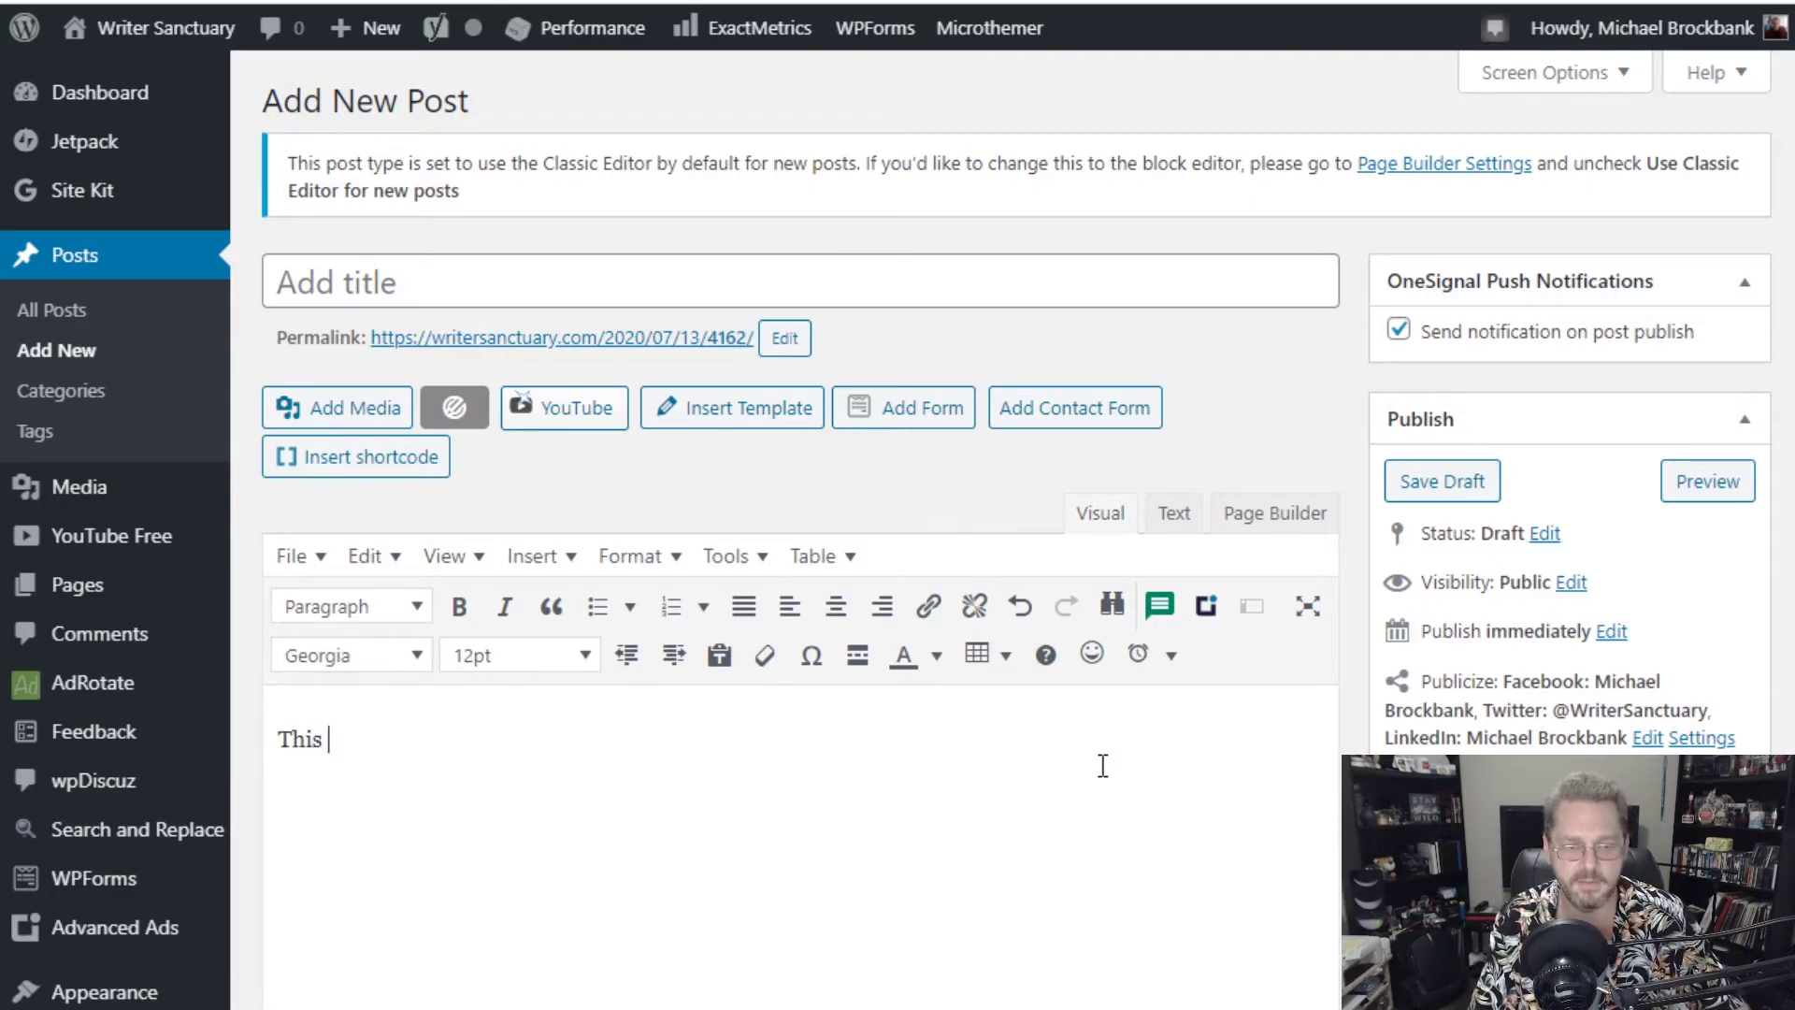
text(is a Heading)
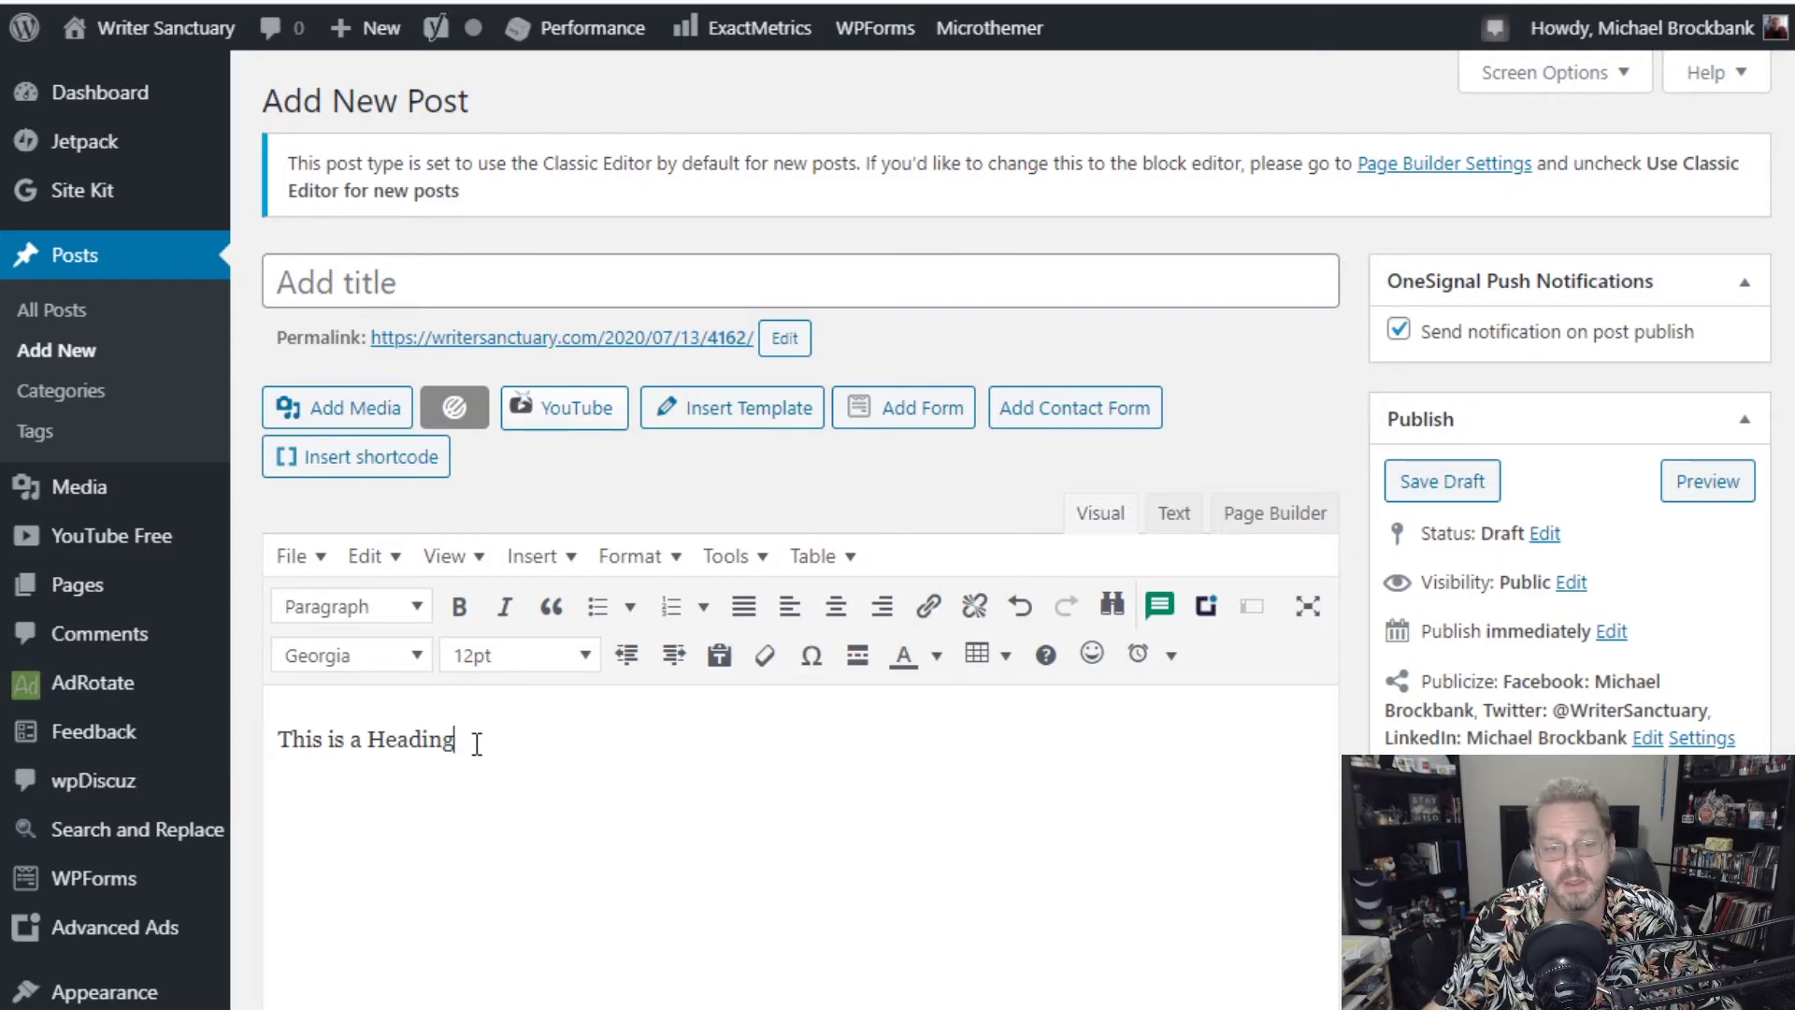
drag(475, 740, 273, 741)
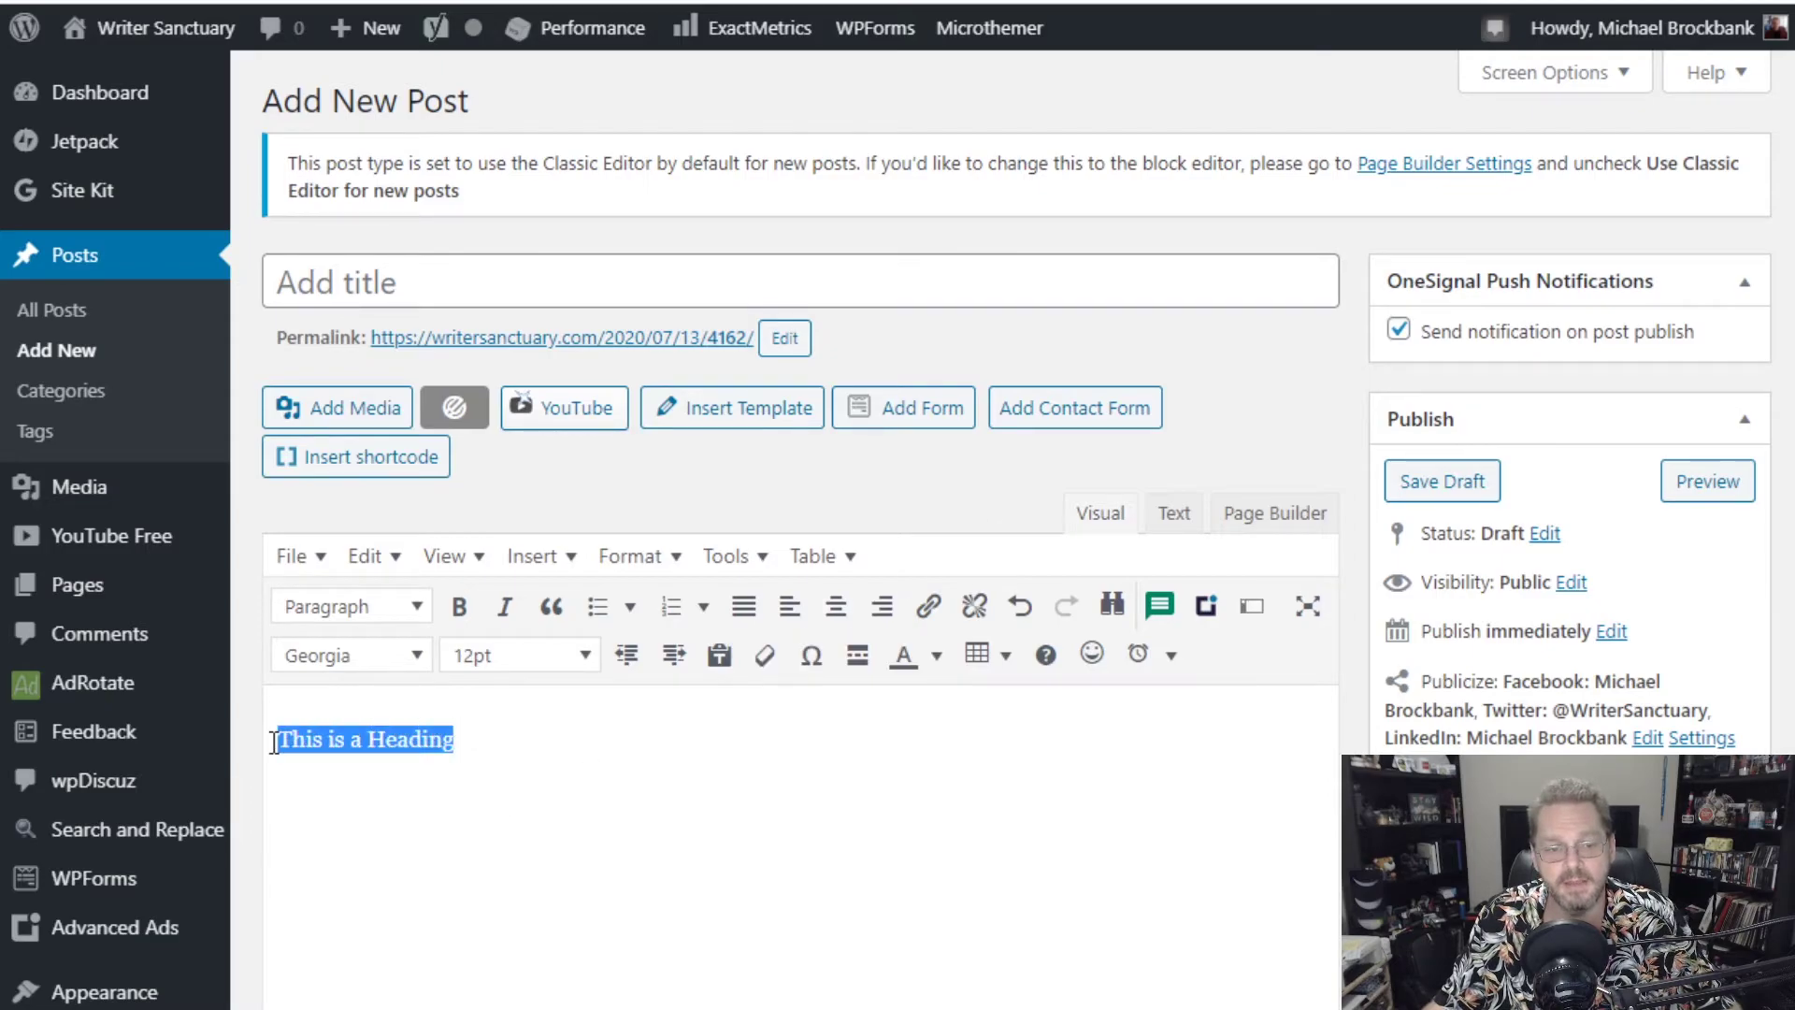
click(417, 607)
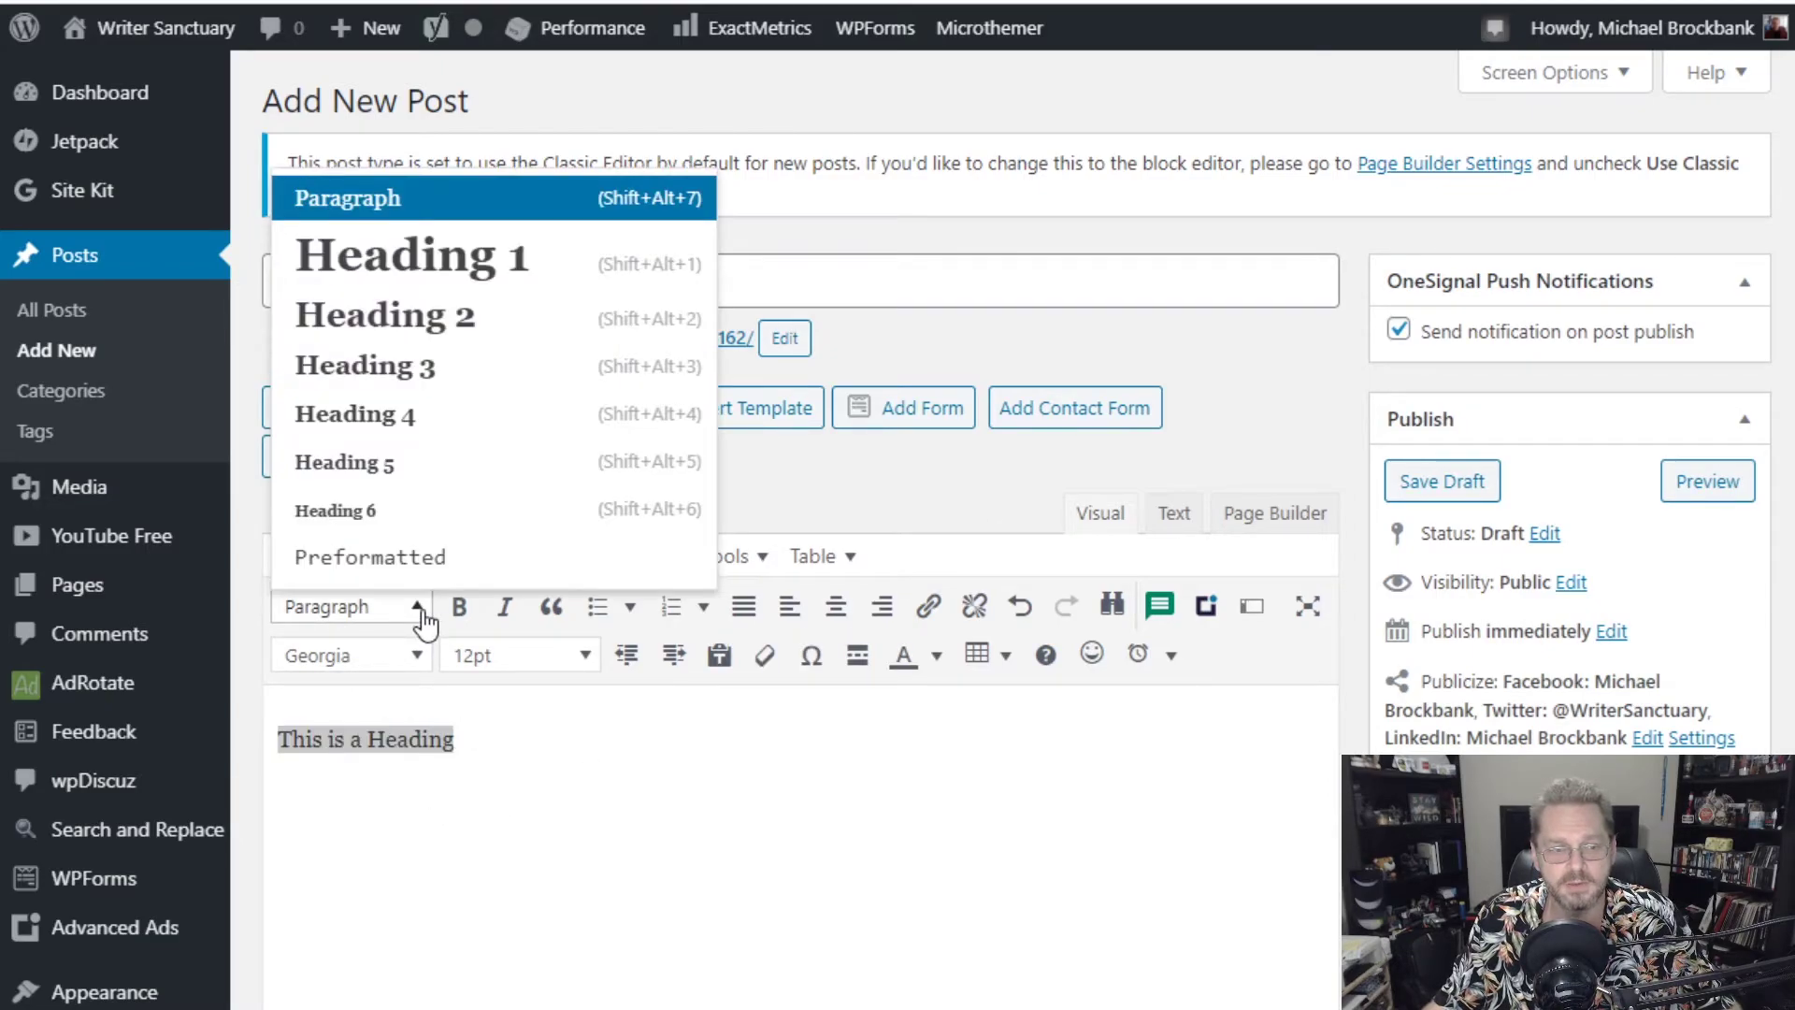
click(467, 323)
click(721, 789)
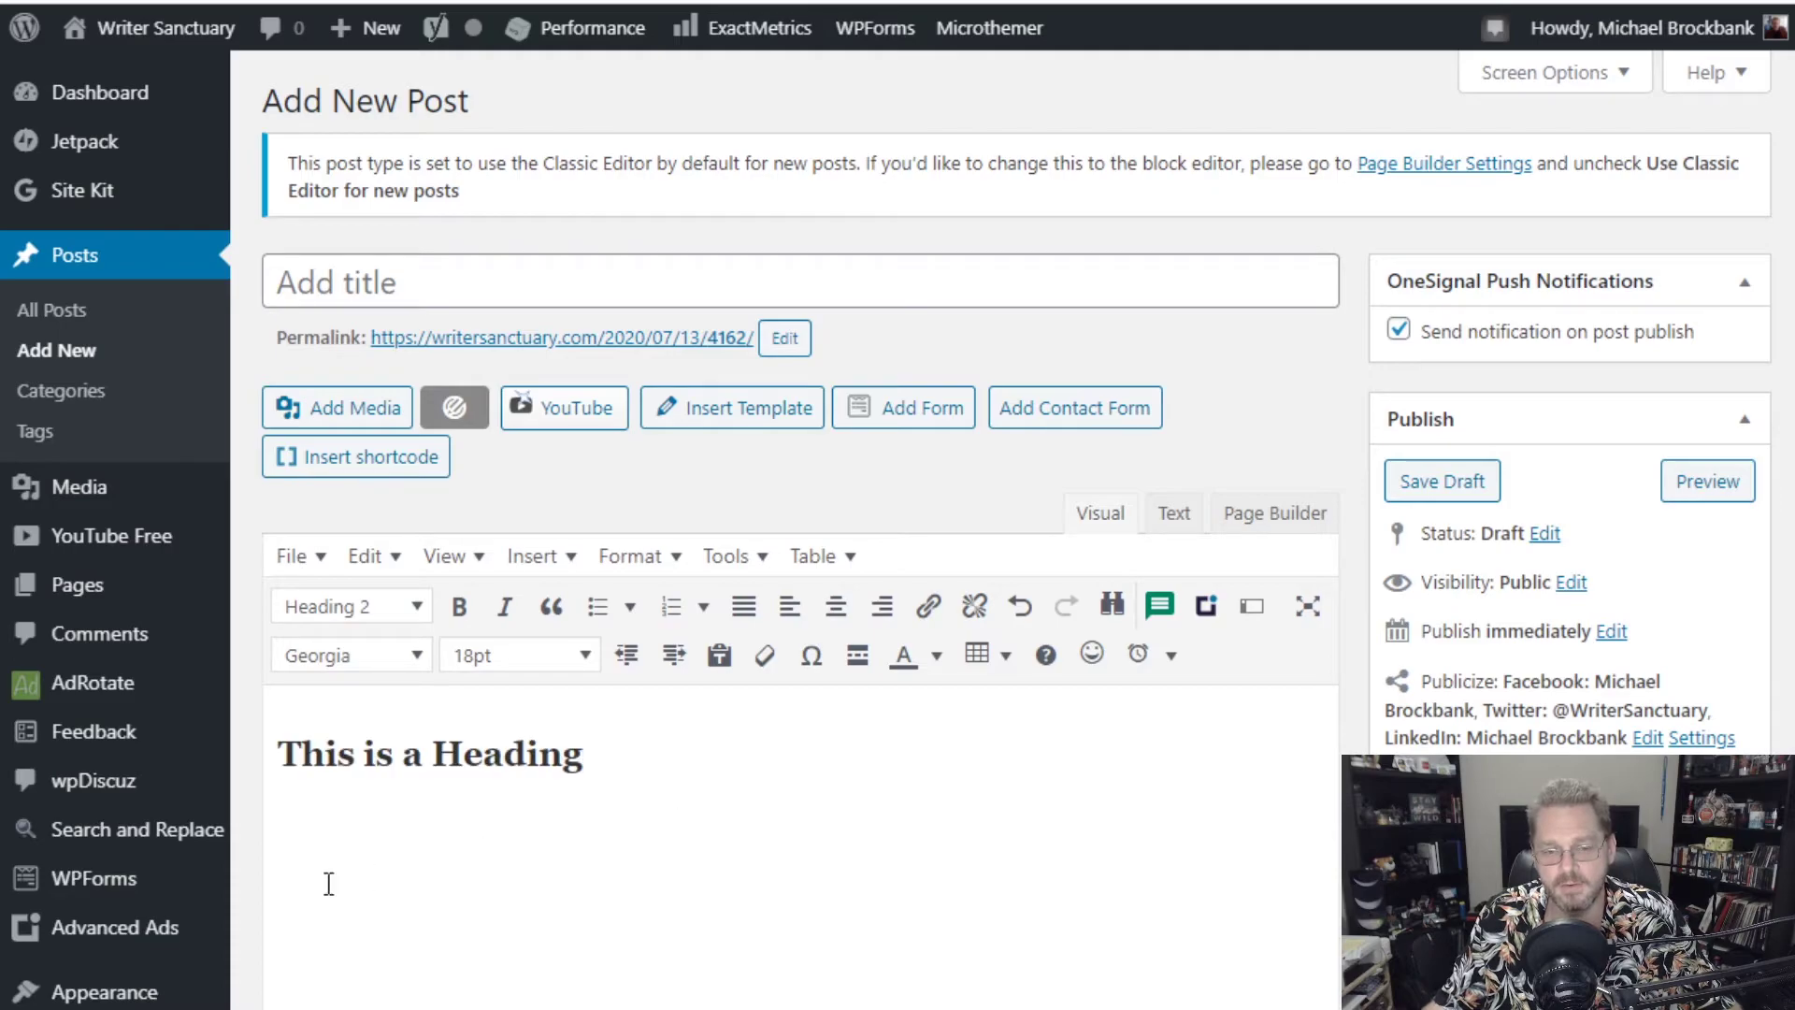
Add a bulleted list below the heading with the items Red, White and Blue.
key(Return)
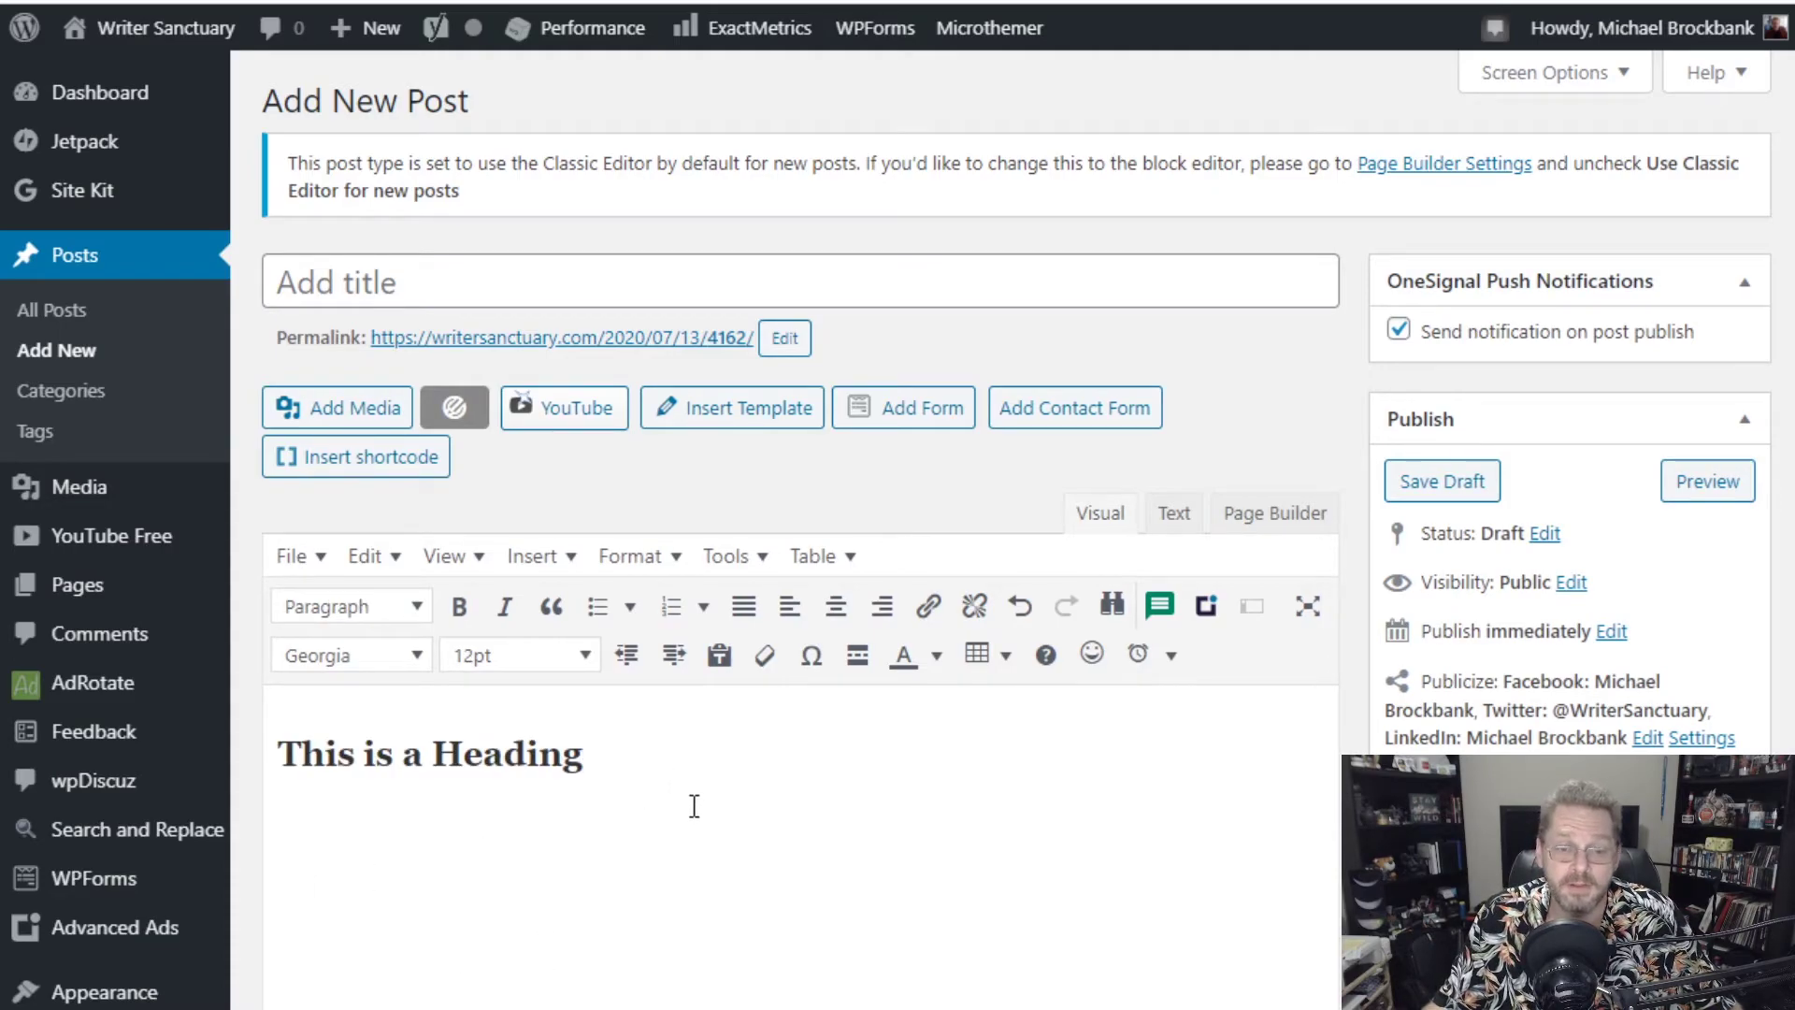
click(609, 612)
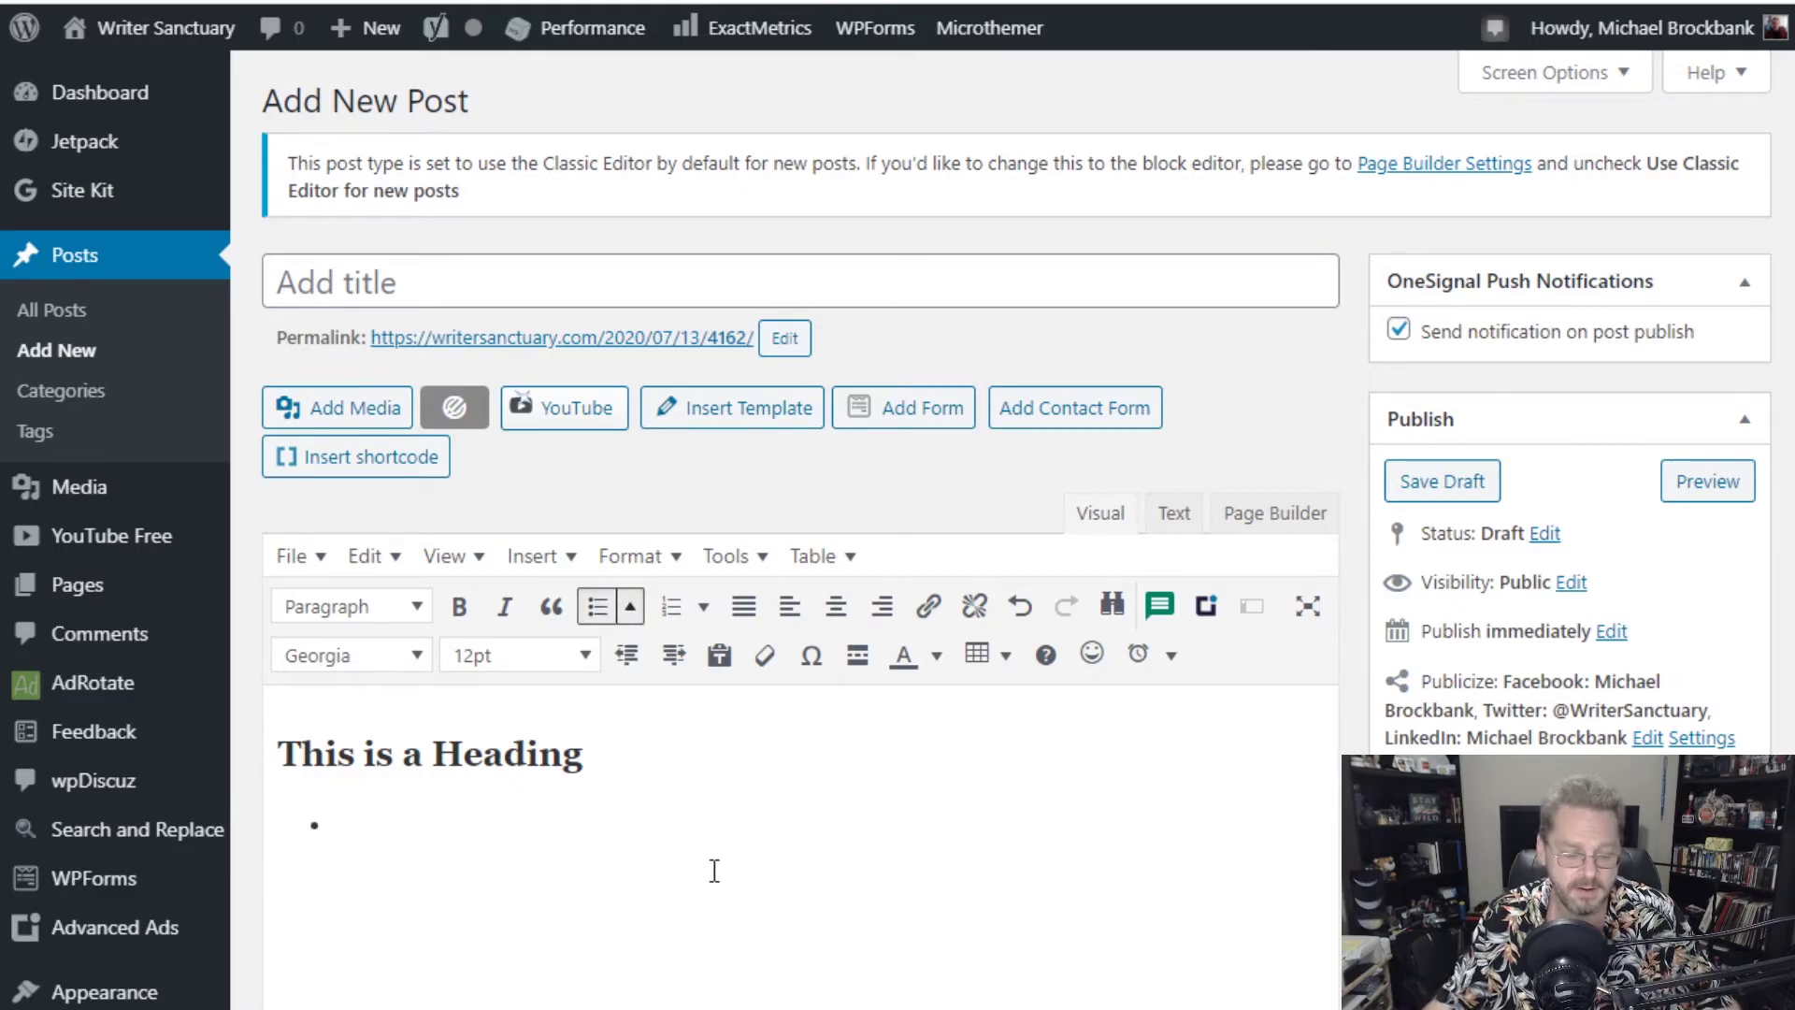
text(Red )
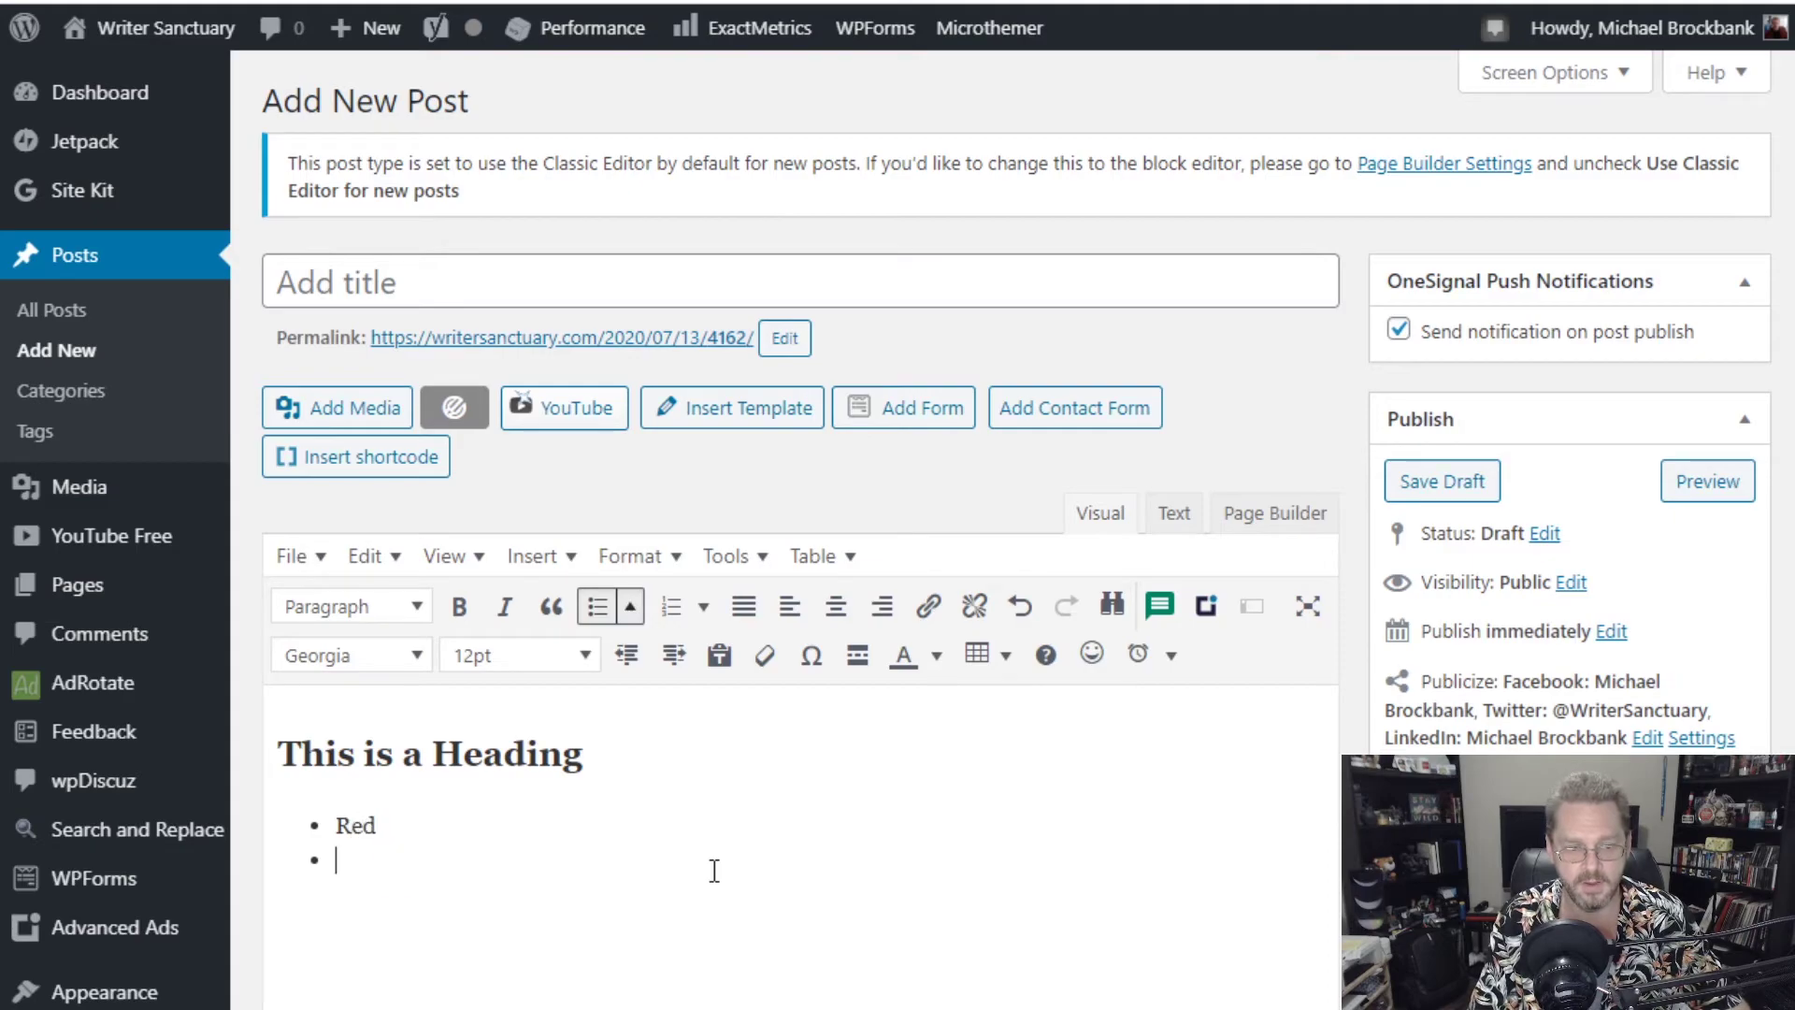
text(White)
key(Return)
text(Blue)
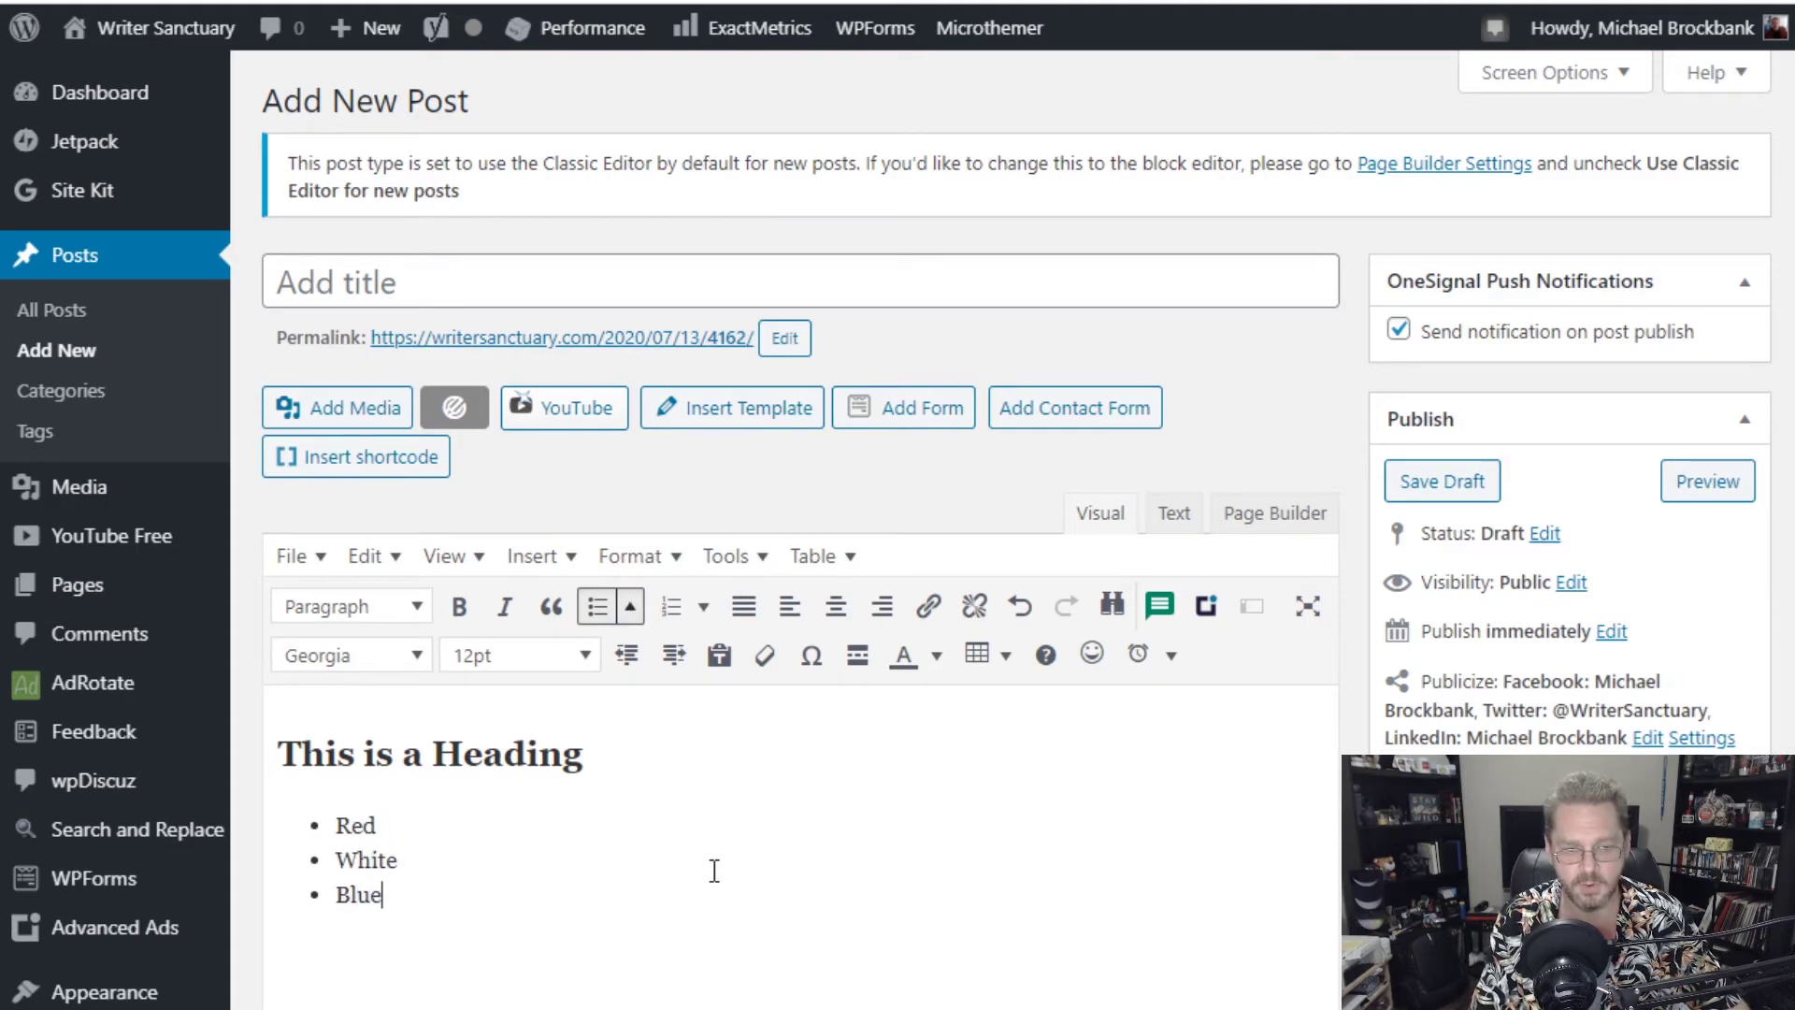
key(Return)
key(Return)
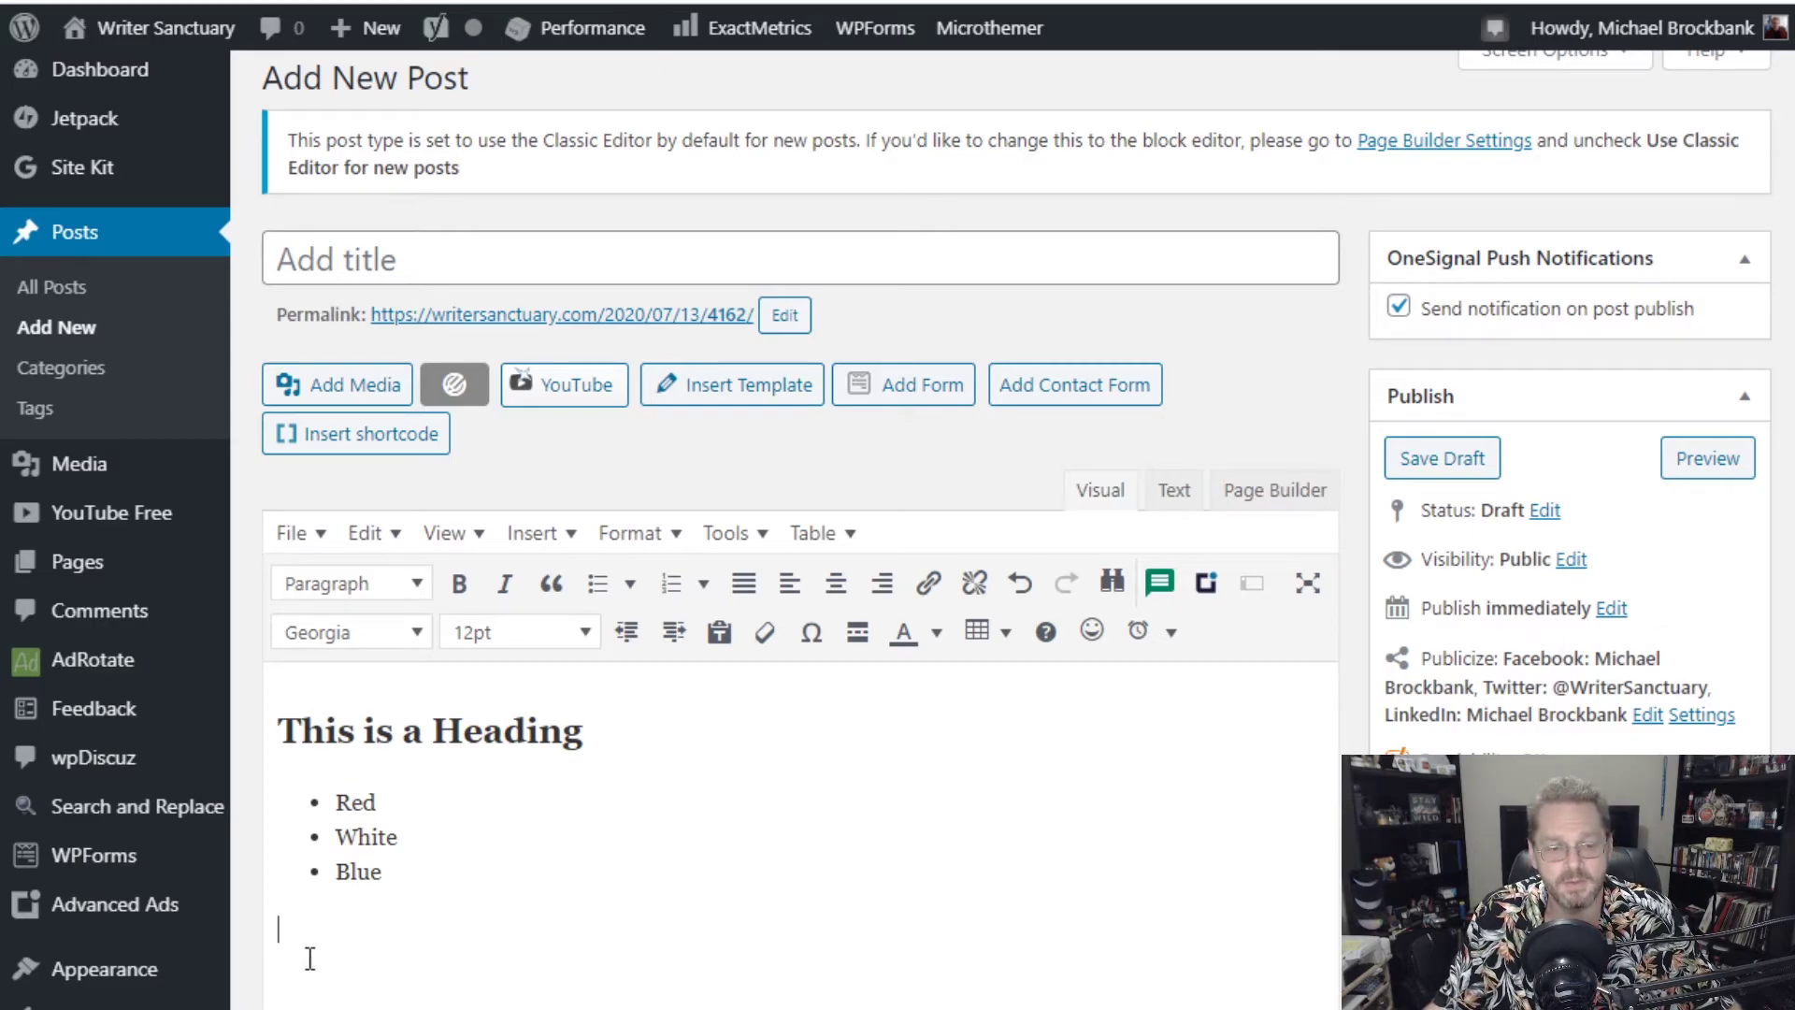
Browse the bullet and numbering style options without choosing a style.
click(685, 804)
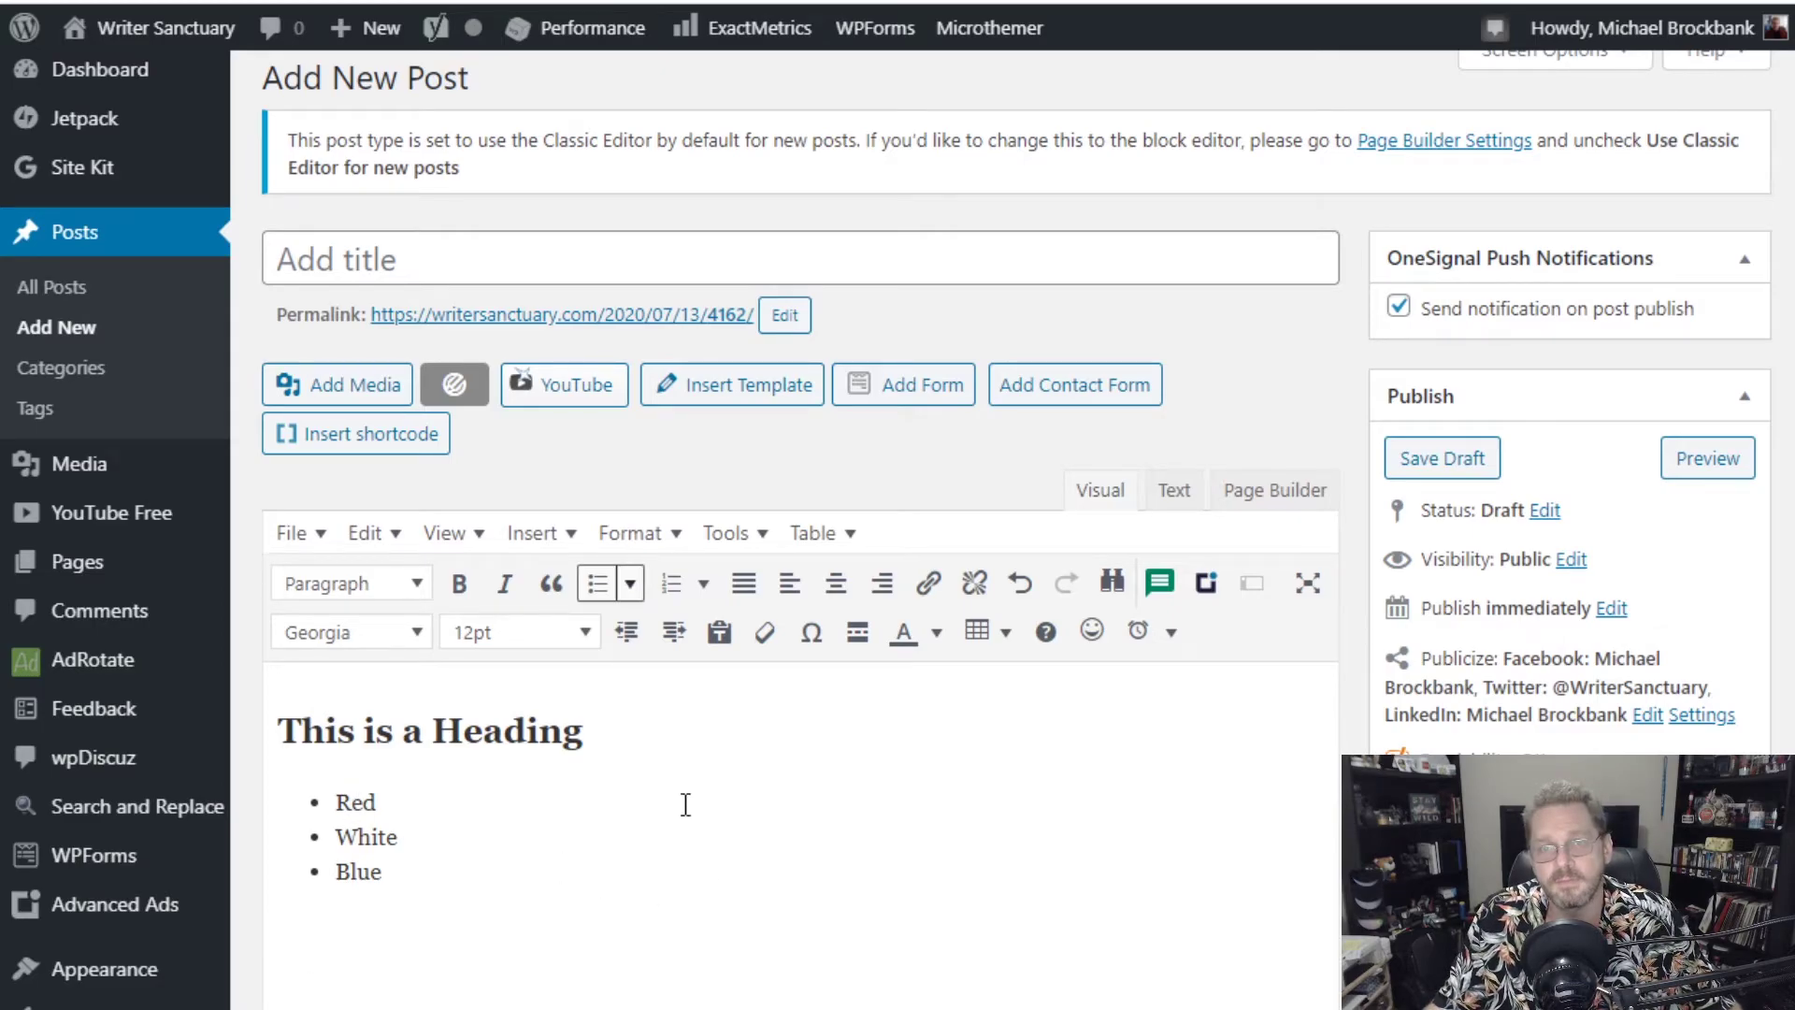
click(632, 583)
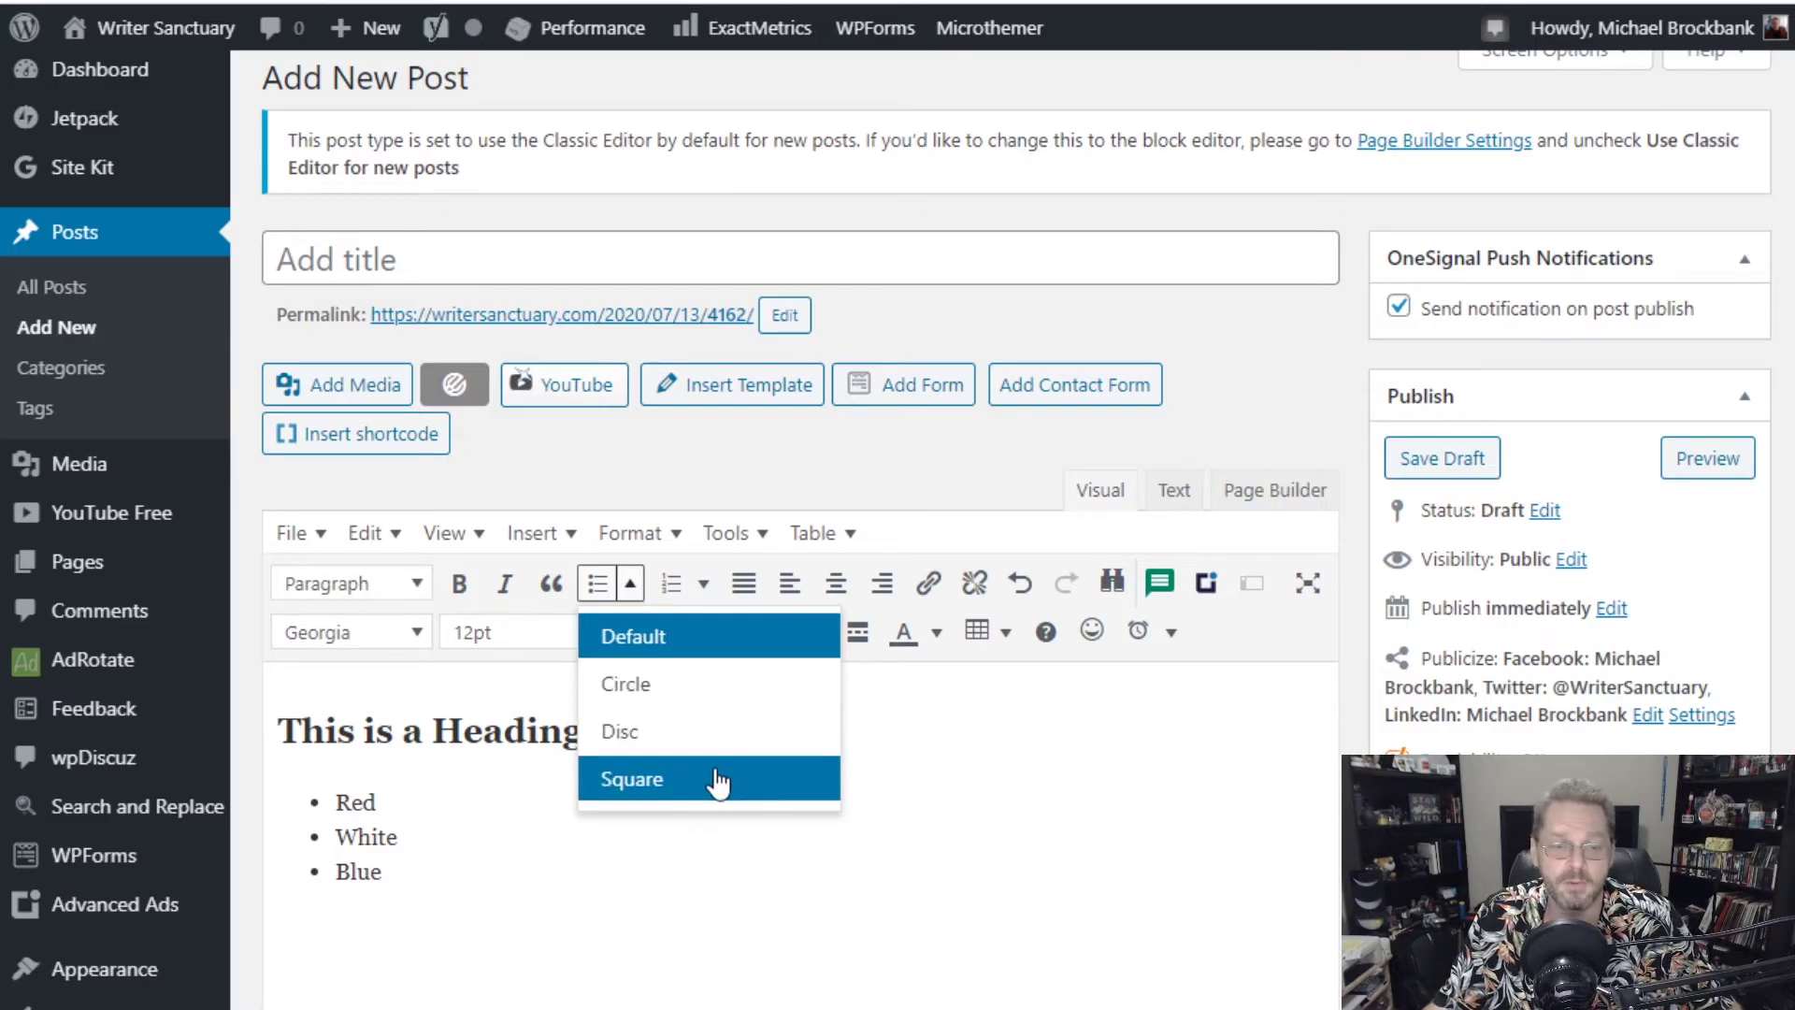
click(703, 585)
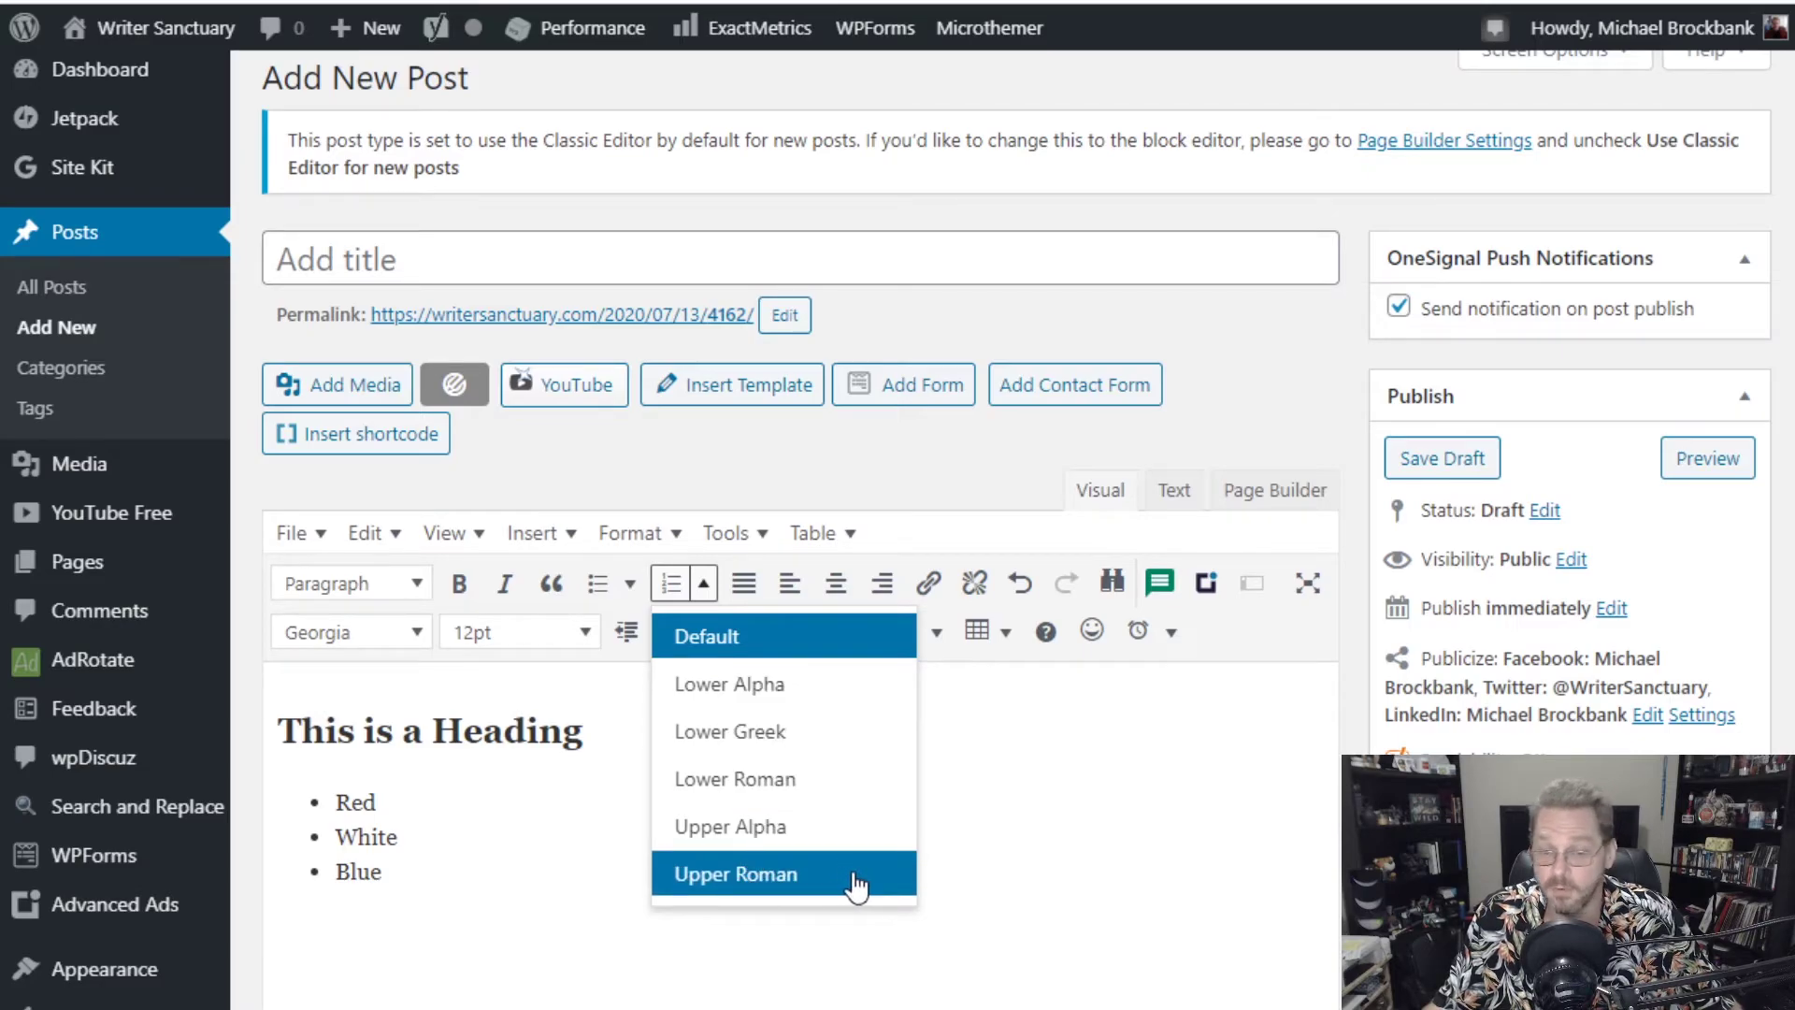
click(1202, 855)
Start a numbered list below the bullets with the items Red, White and Blue.
click(522, 926)
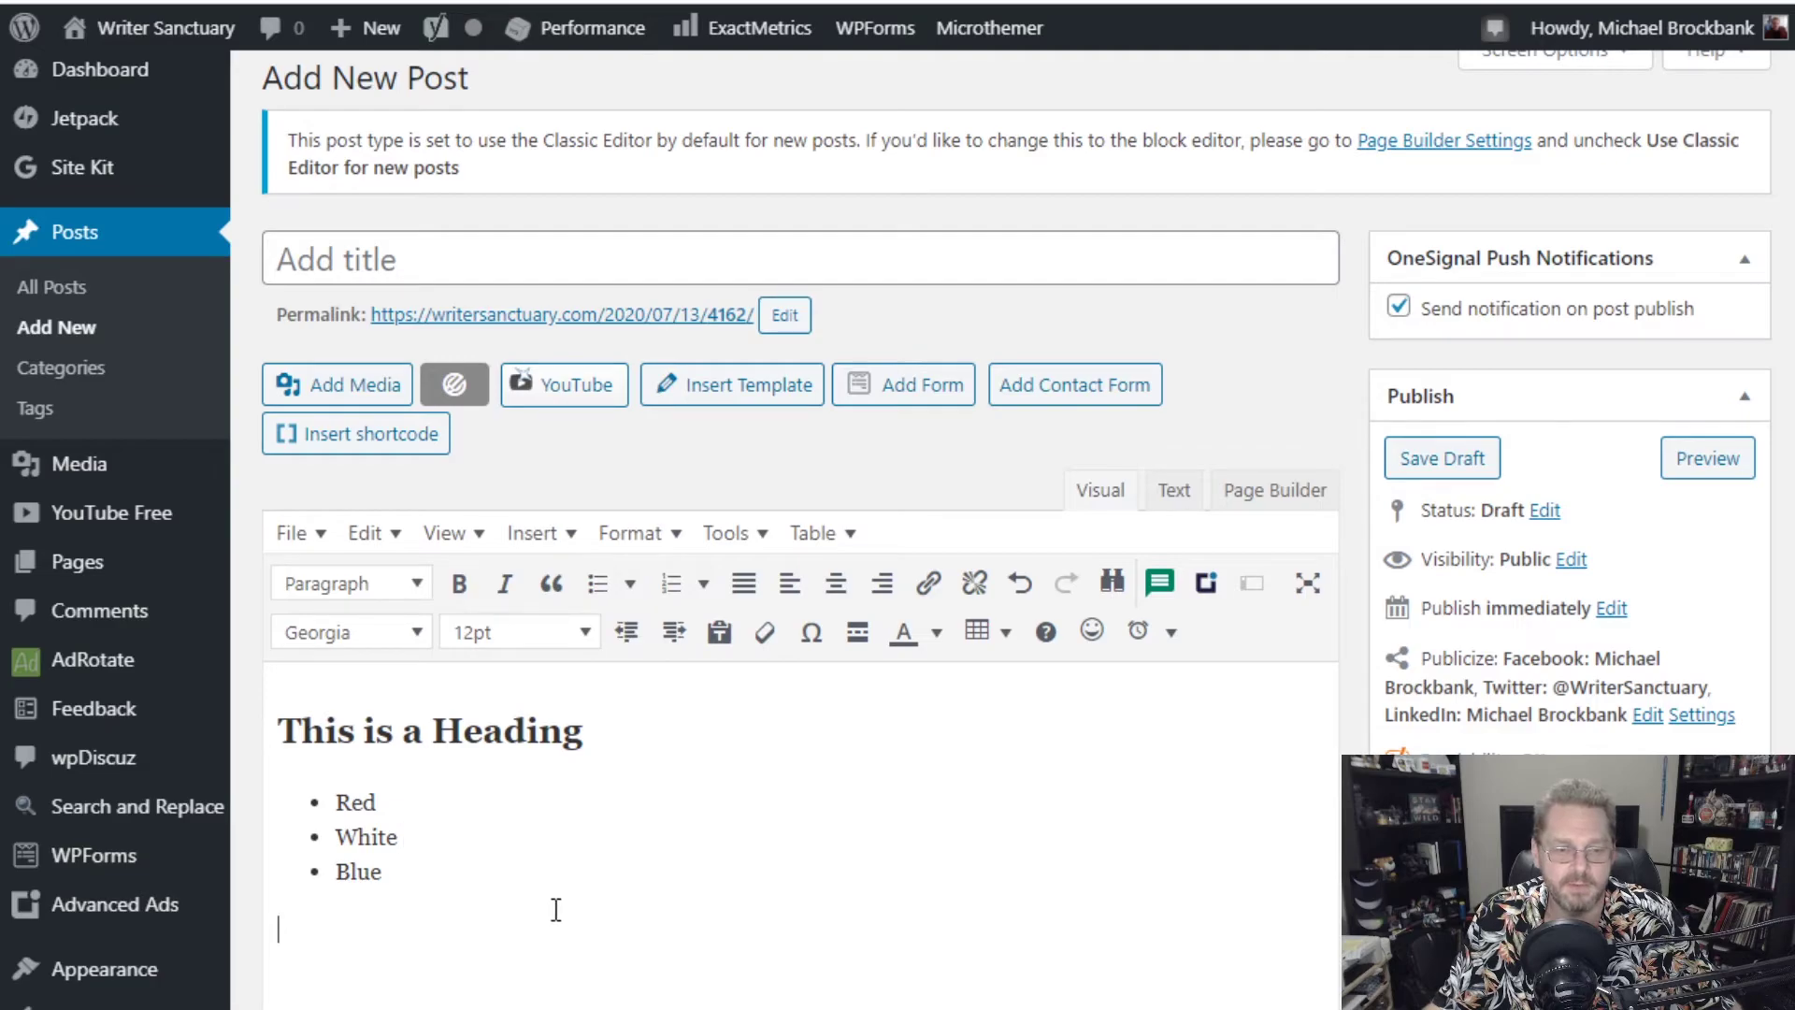
click(669, 587)
text(Red)
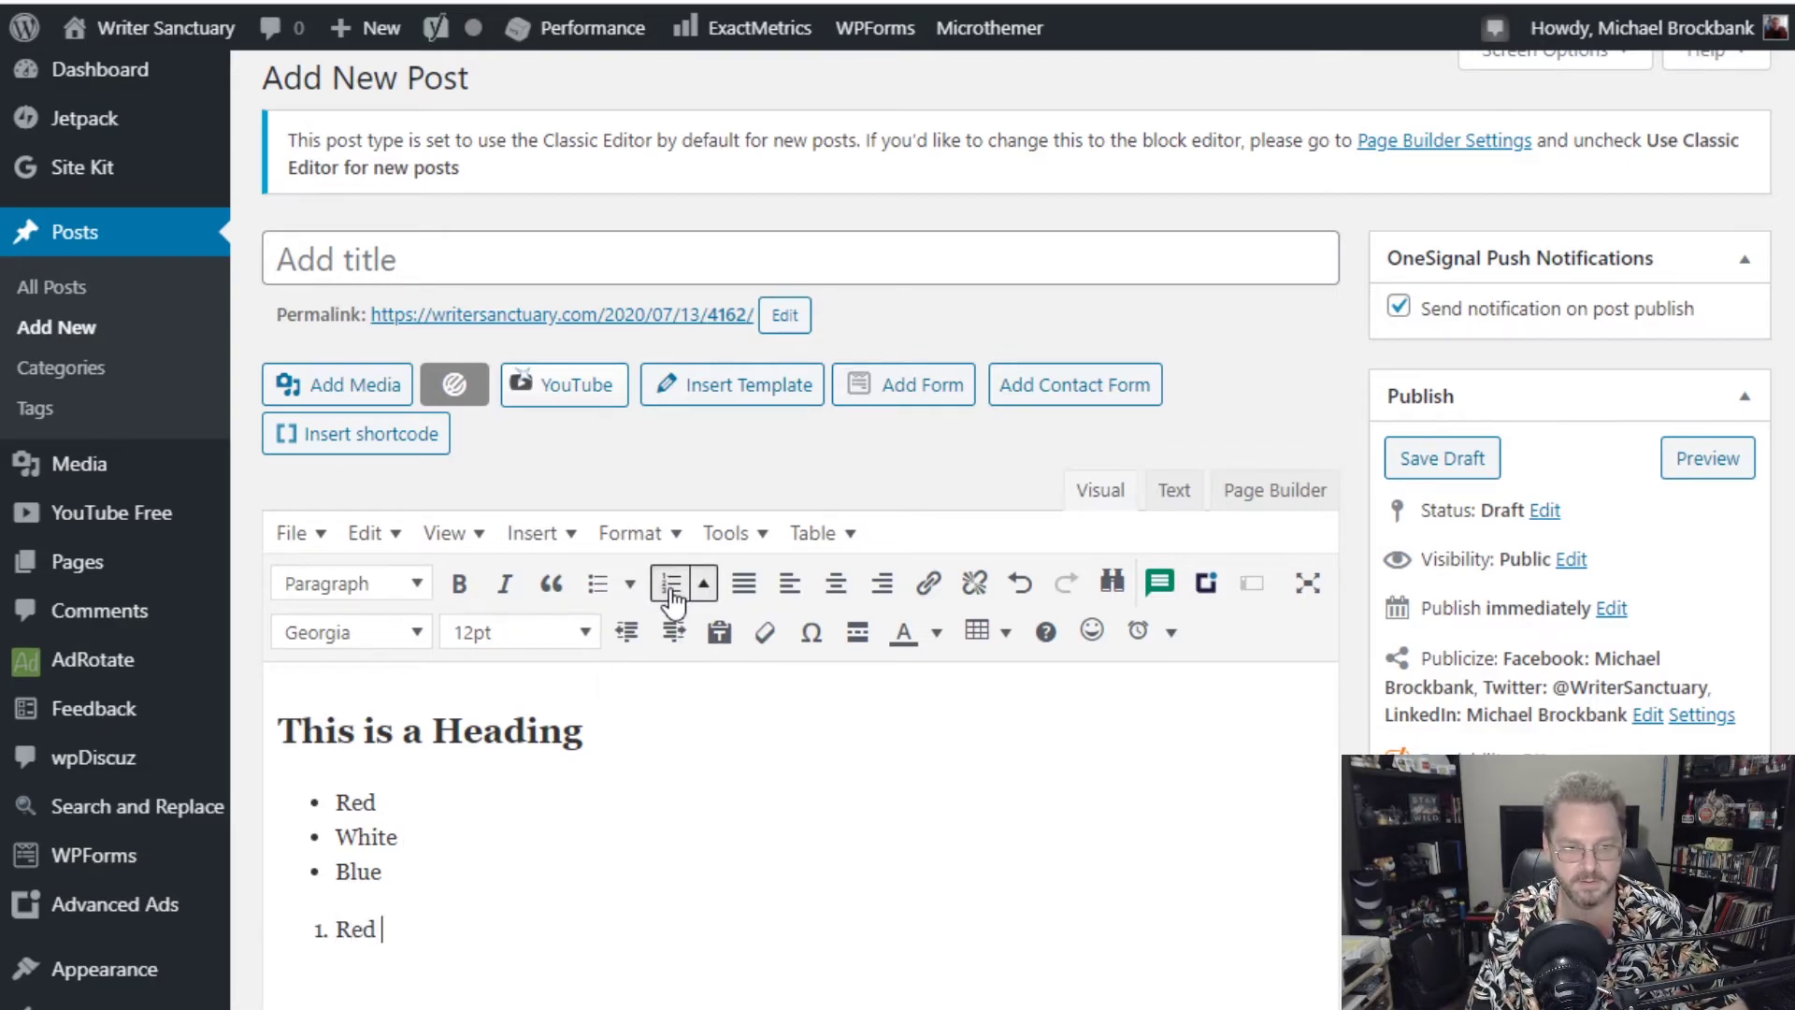
key(Return)
key(BackSpace)
key(Return)
text(White)
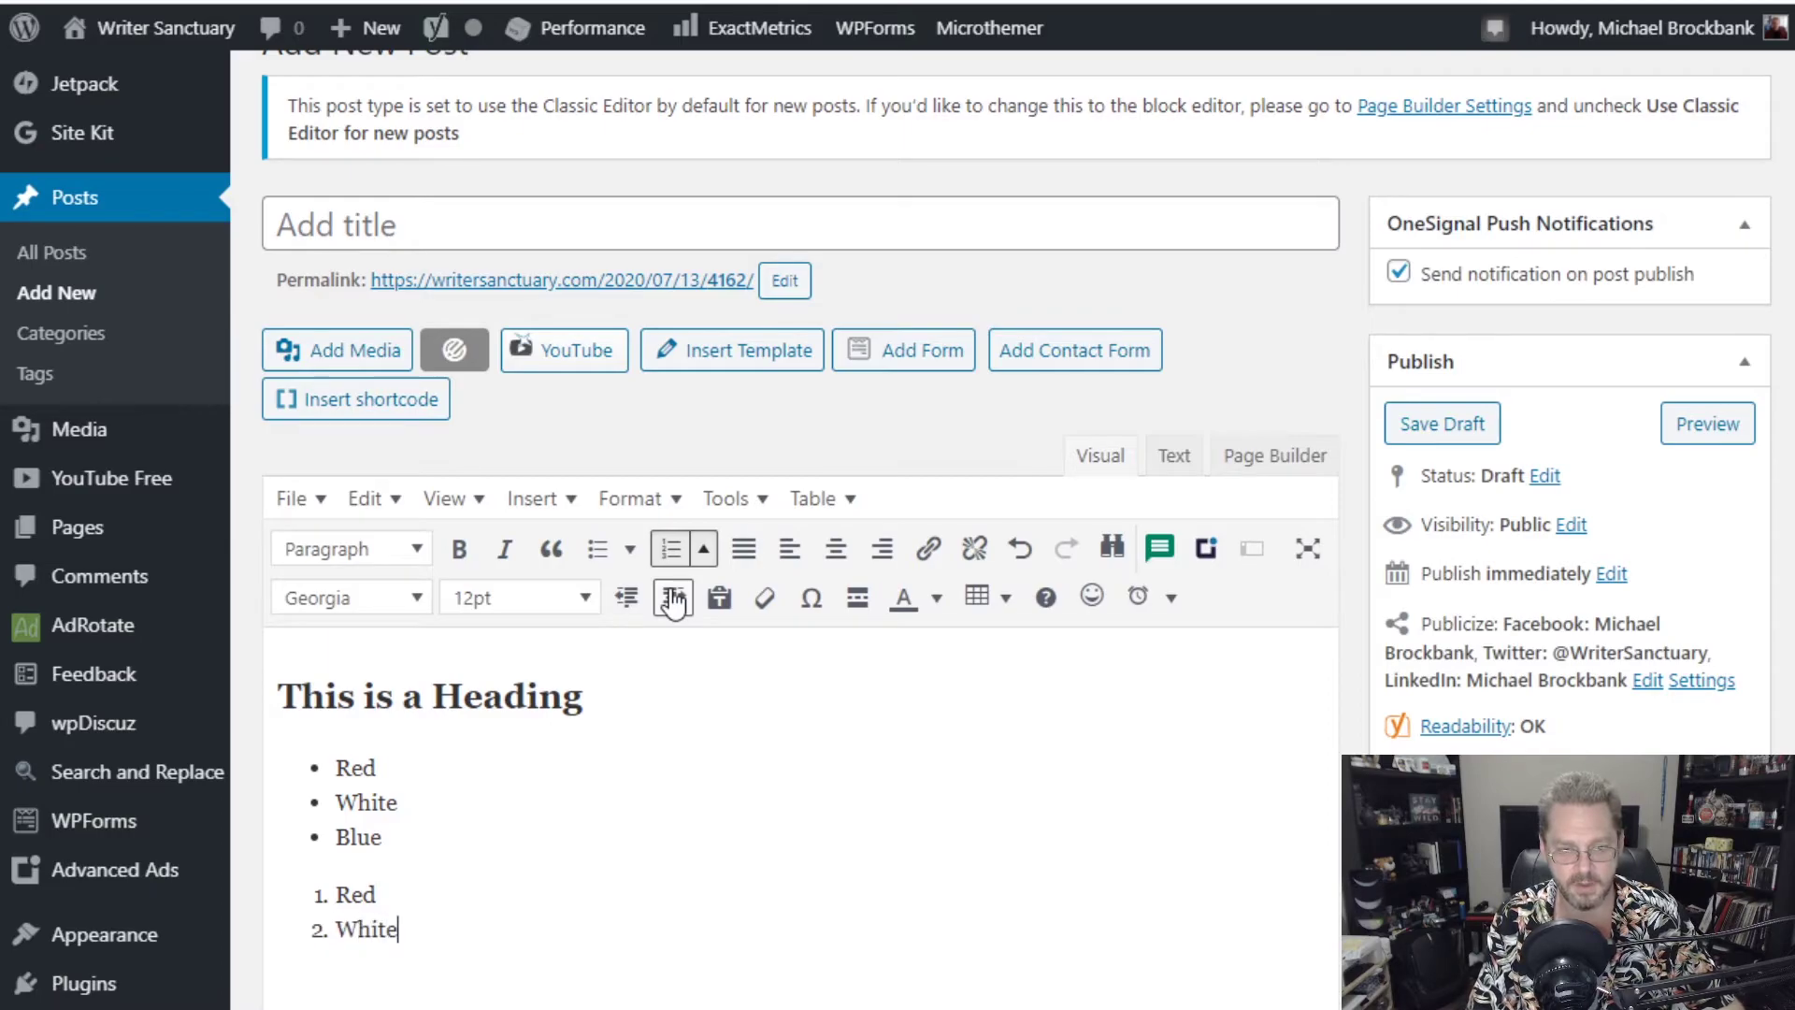
key(Return)
text(Blue)
key(Return)
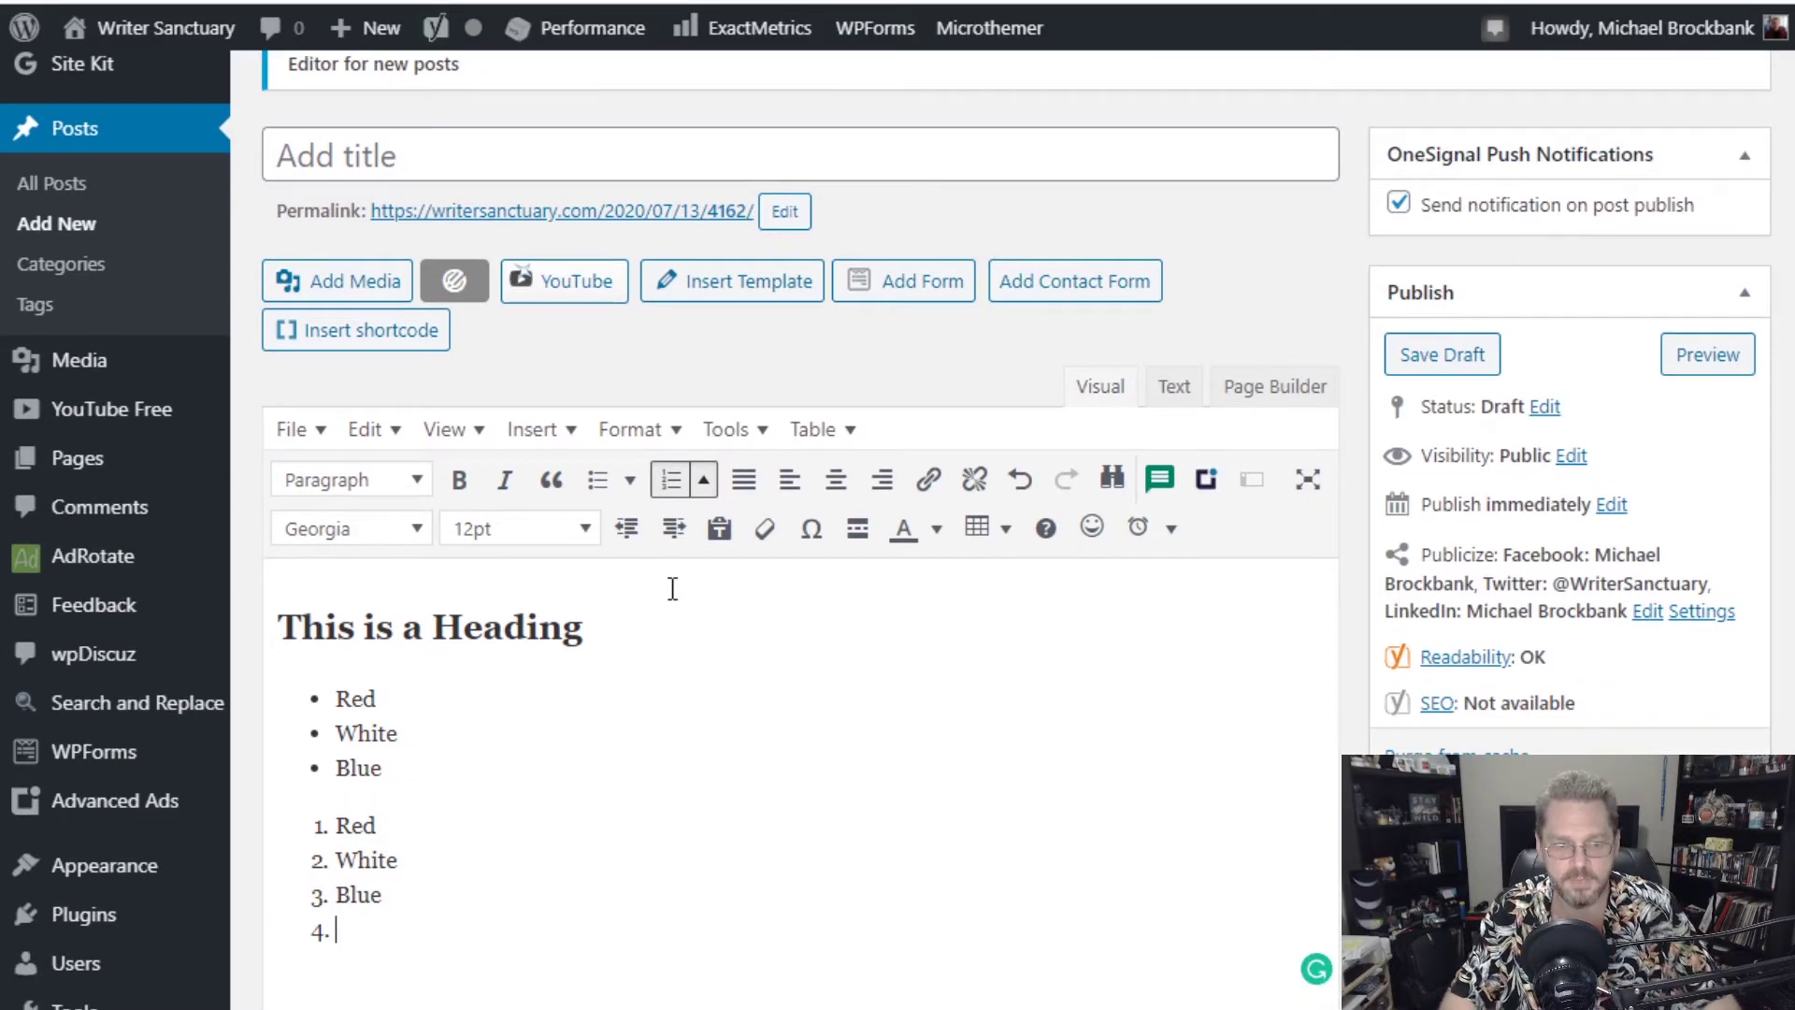
End the numbered list and type 'Some of this text in bold.', making 'this text' bold.
key(Return)
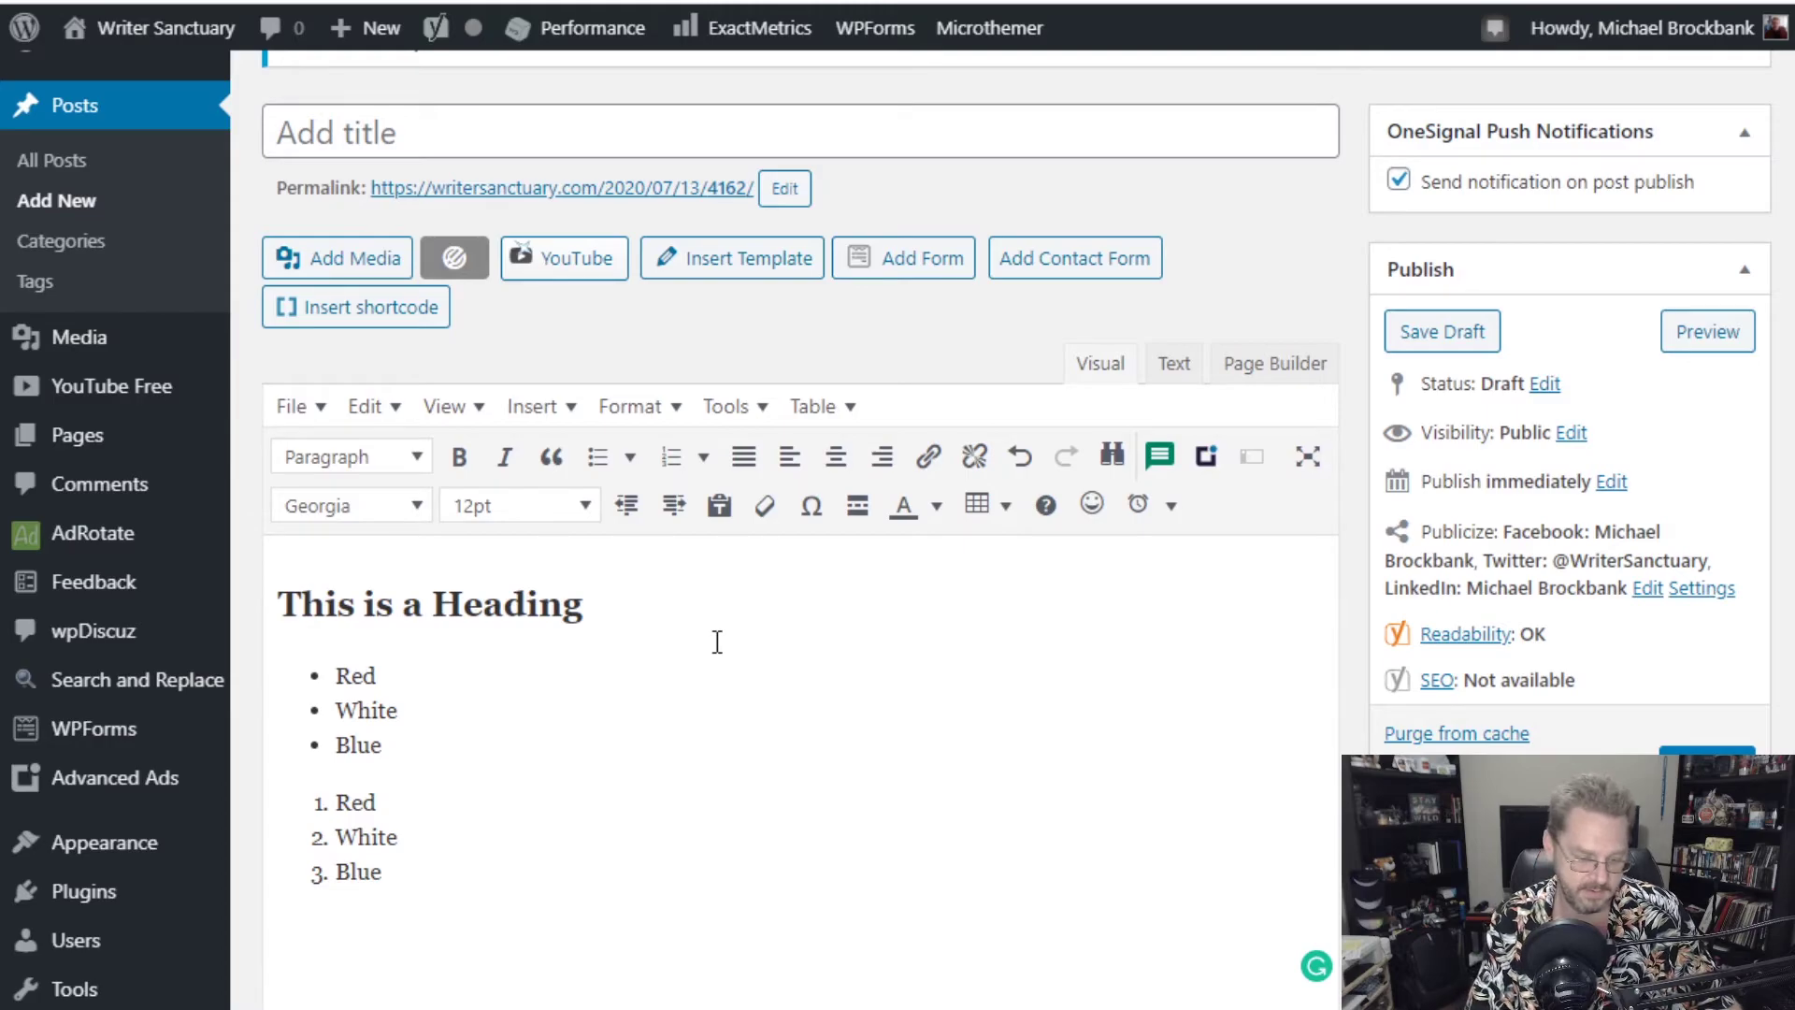
text(Some of this tex)
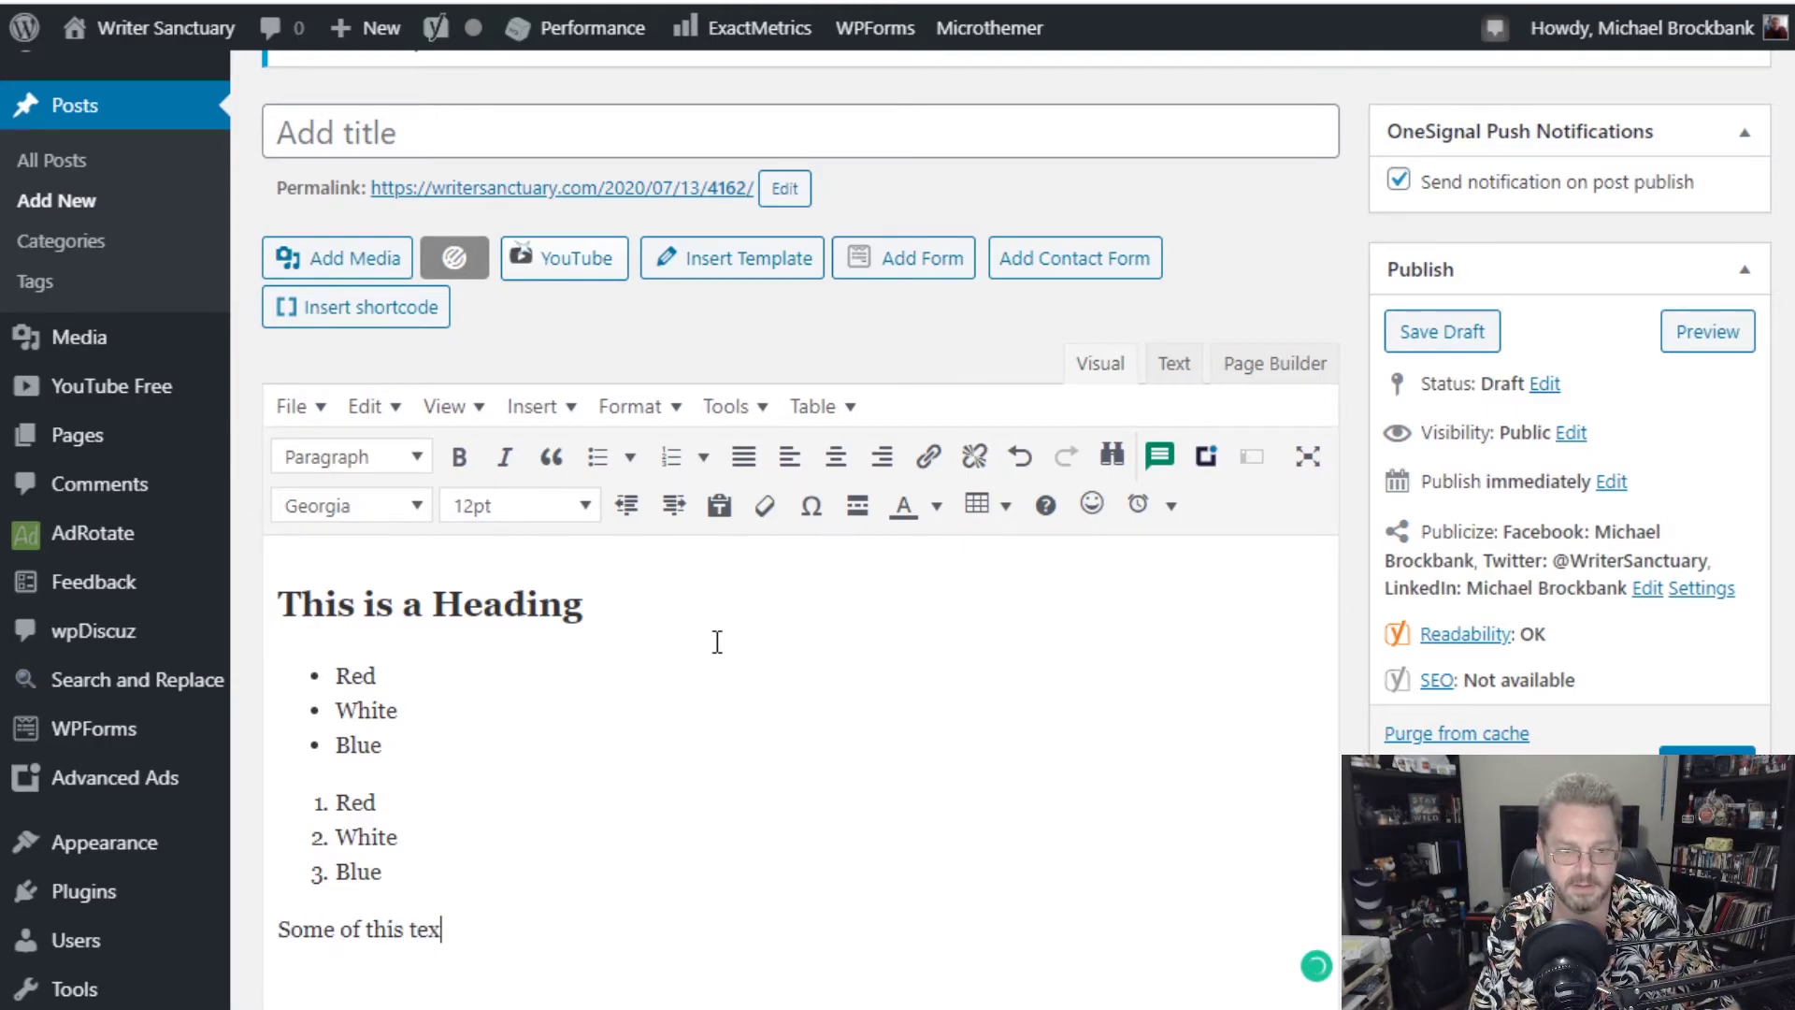
text(t in bold.)
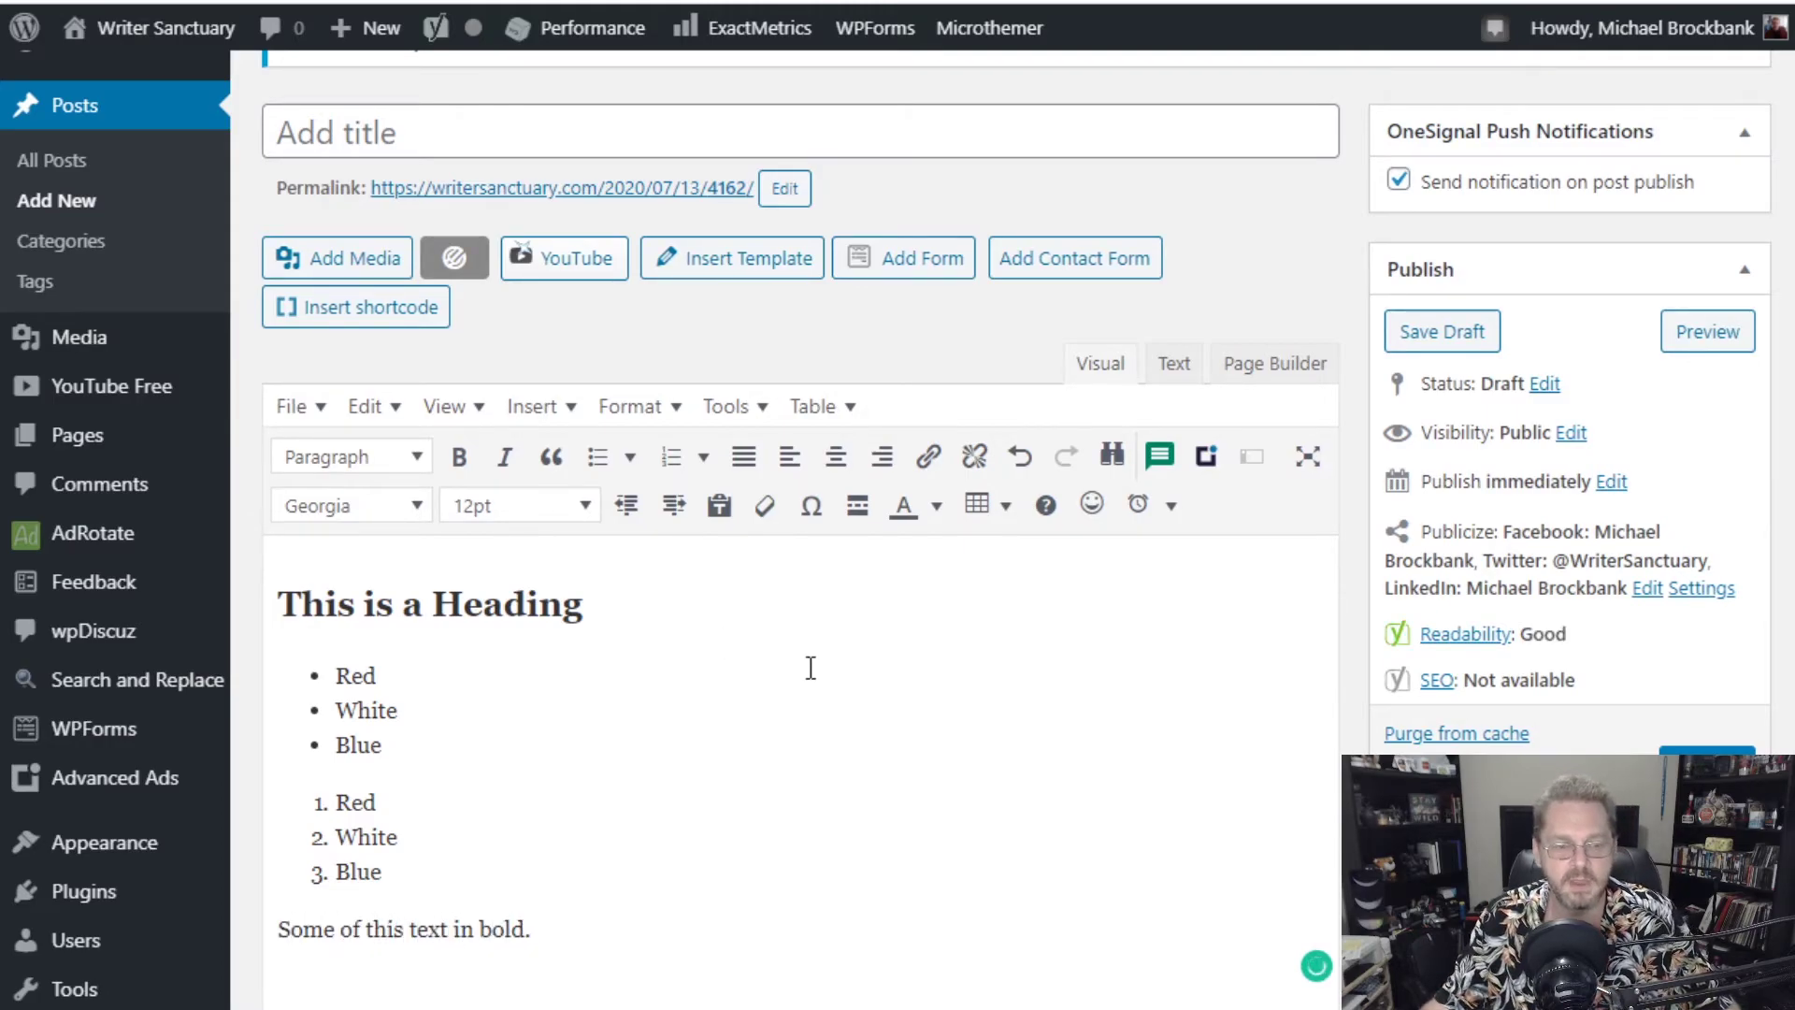
mouse_move(367, 929)
mouse_down()
mouse_move(452, 929)
mouse_move(367, 929)
mouse_up()
click(452, 930)
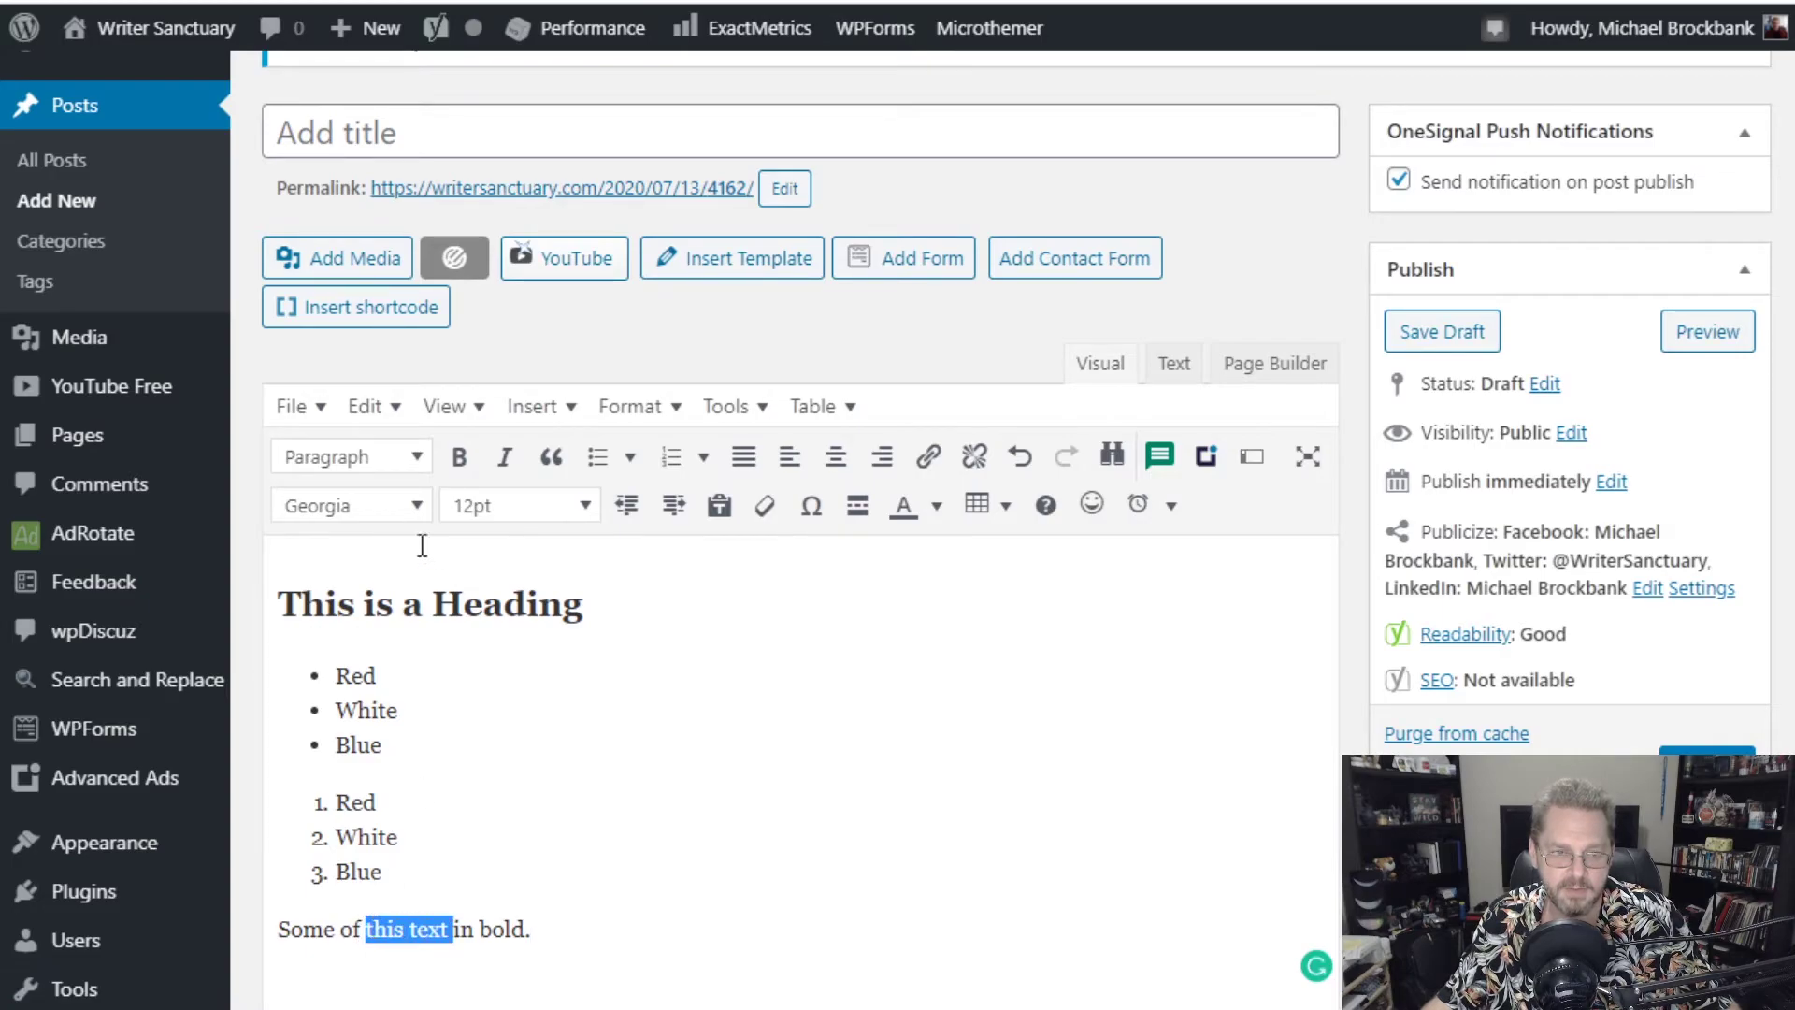
click(458, 456)
click(724, 951)
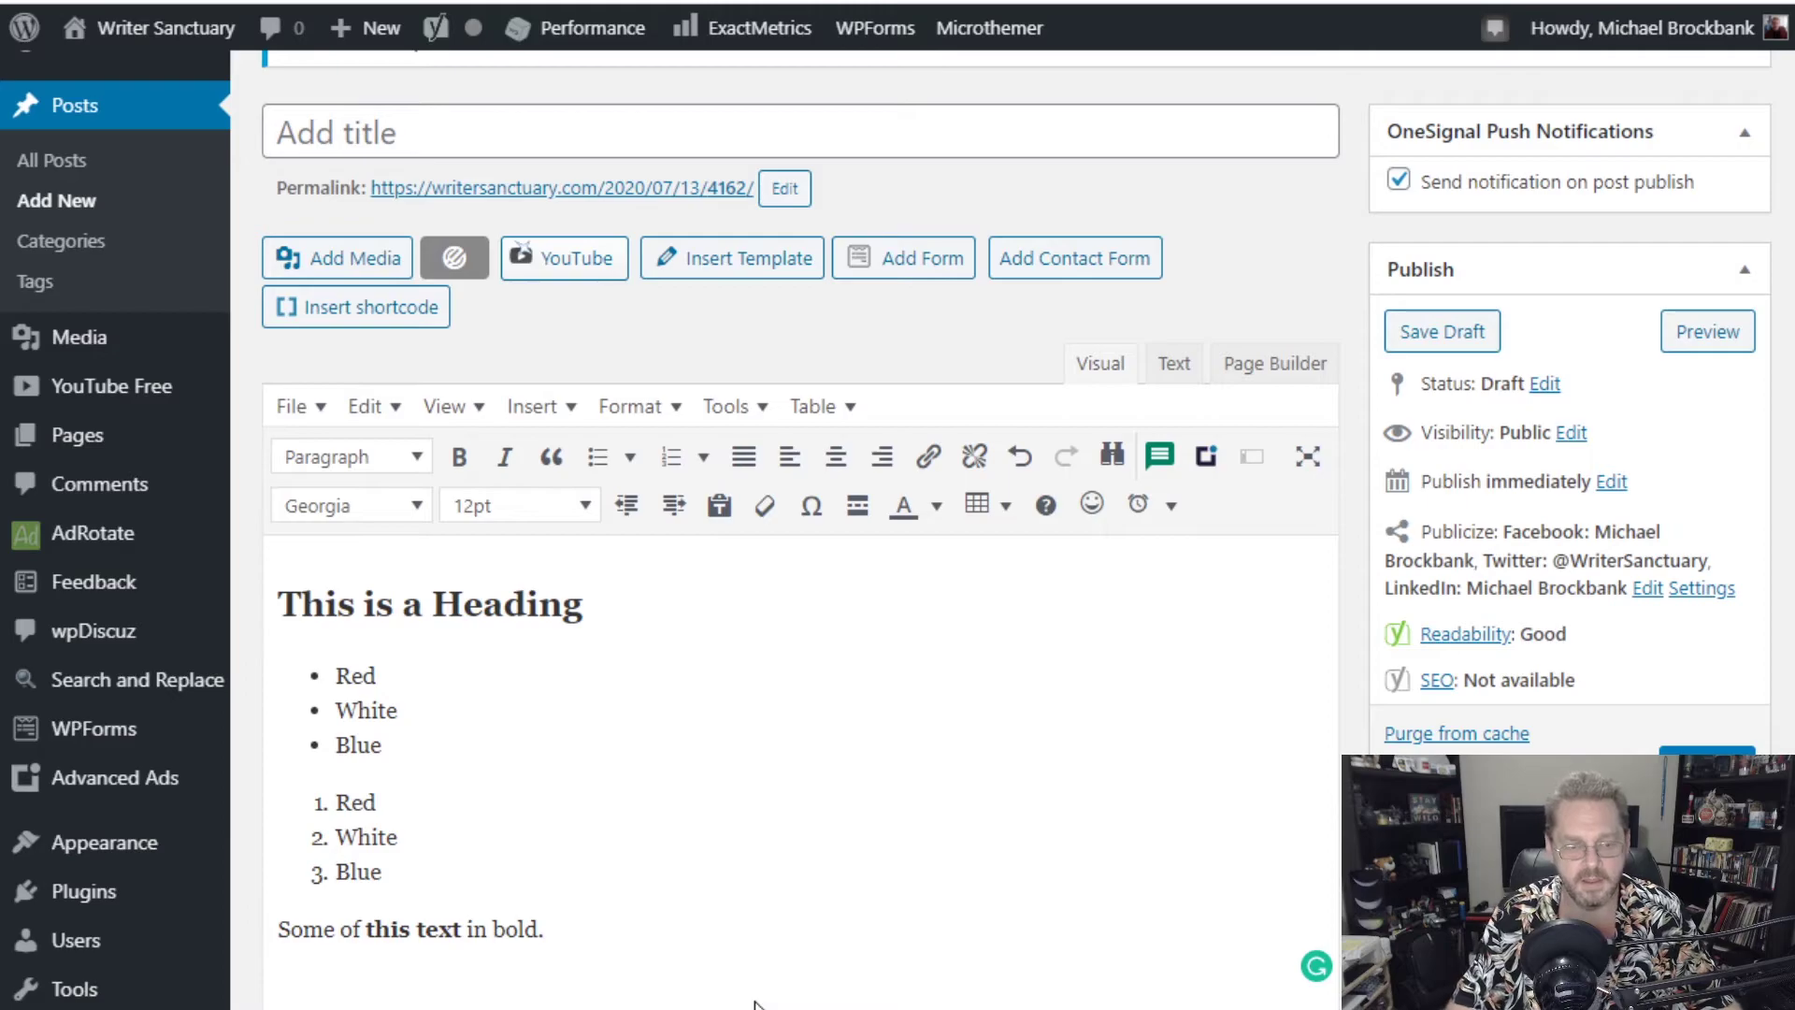
Add 'Some of this in italics.' with 'this in' italic, then type 'What if we want a link.'.
key(Return)
text(Some of this in )
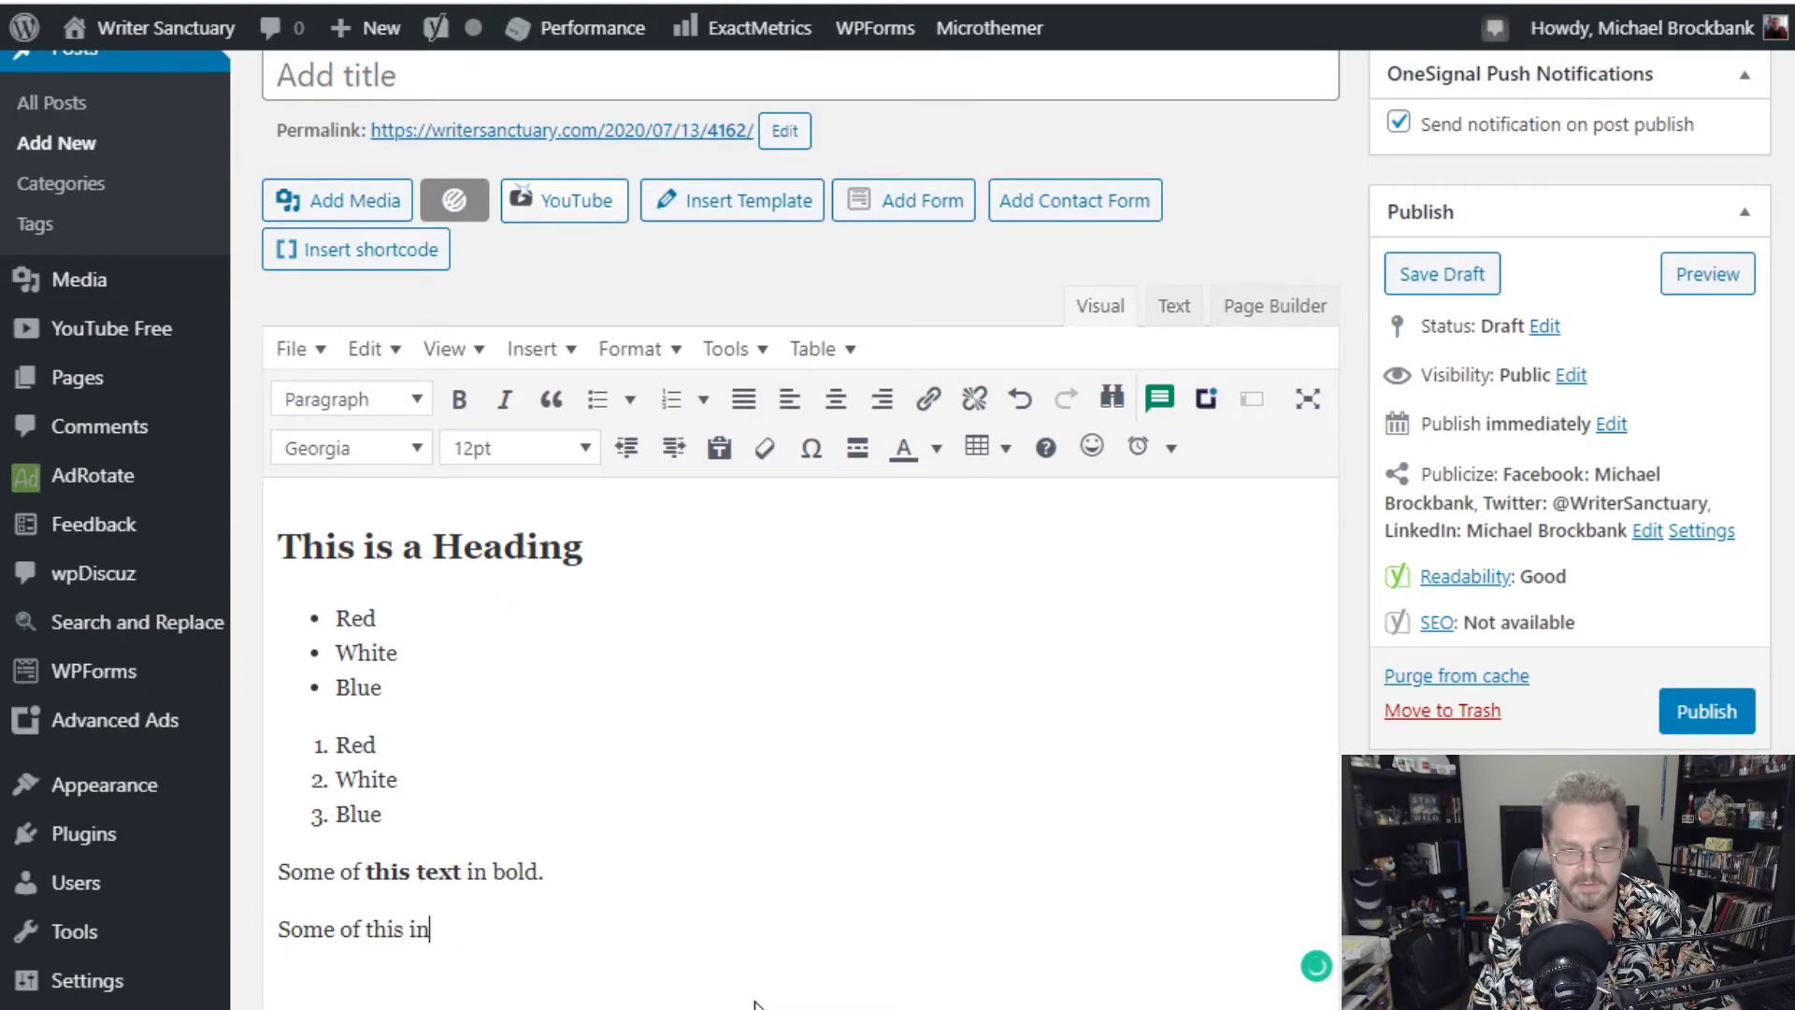
text(italics.)
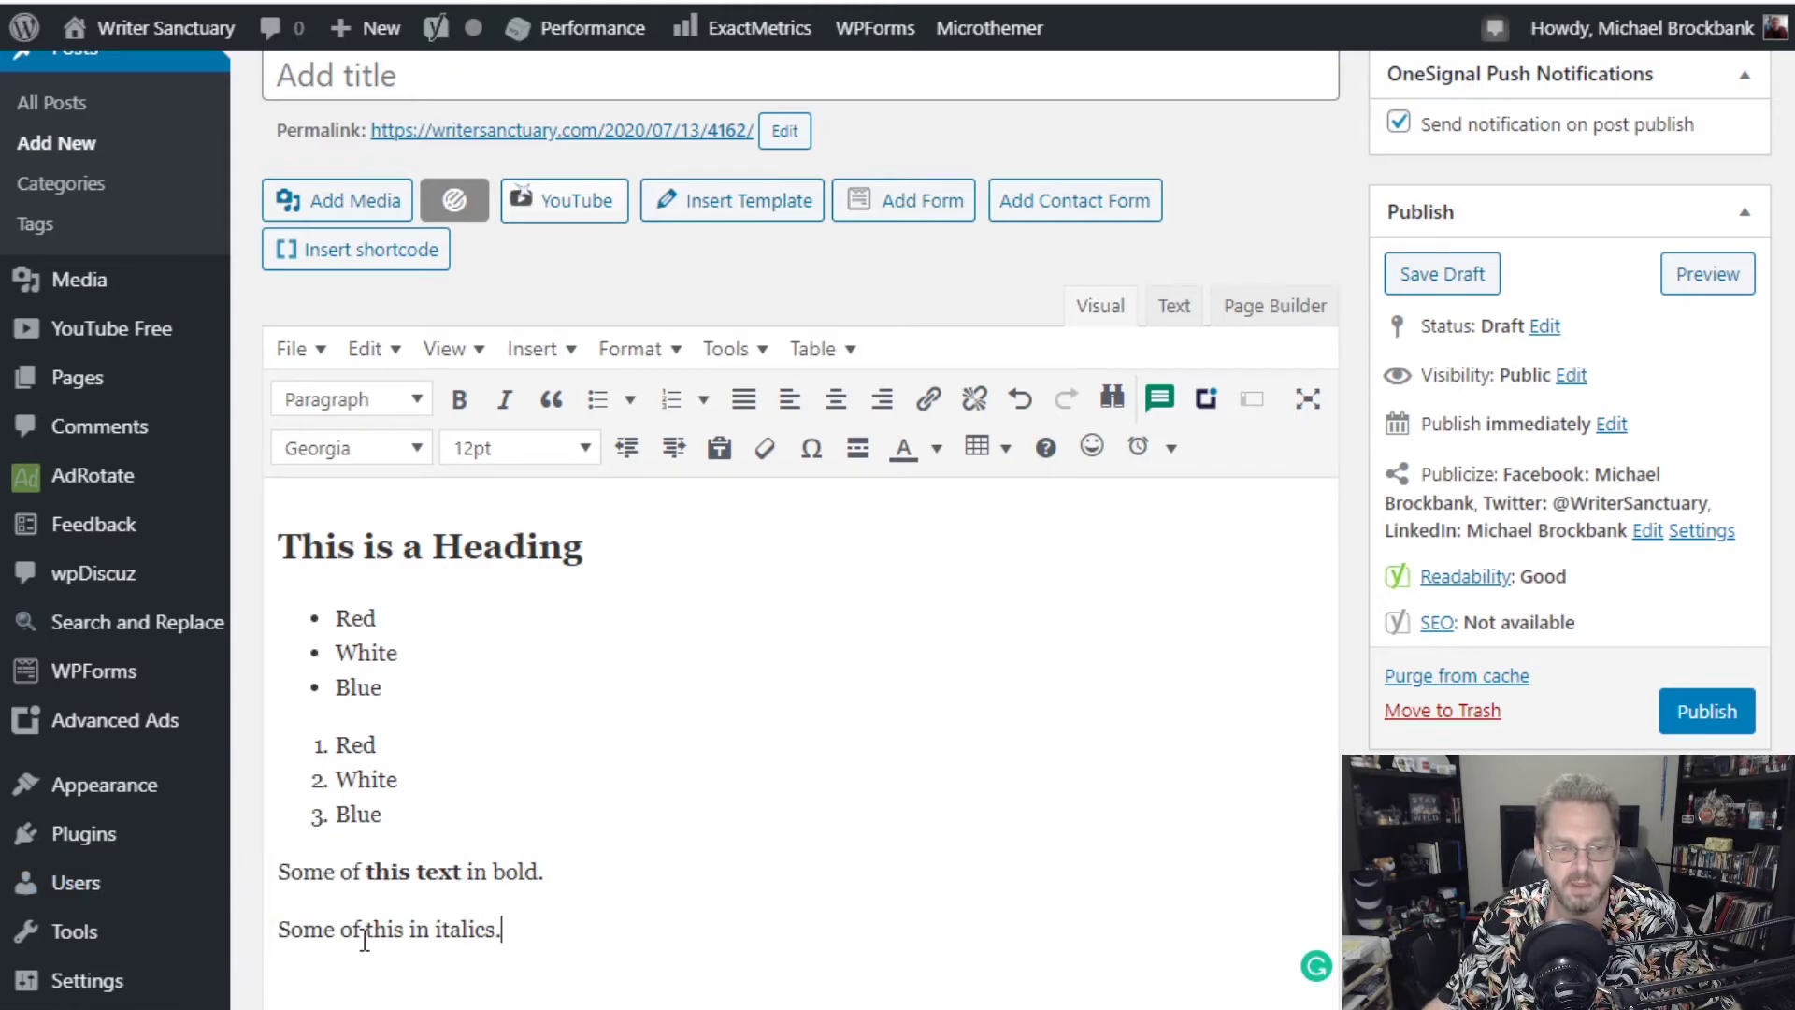
drag(360, 930, 430, 932)
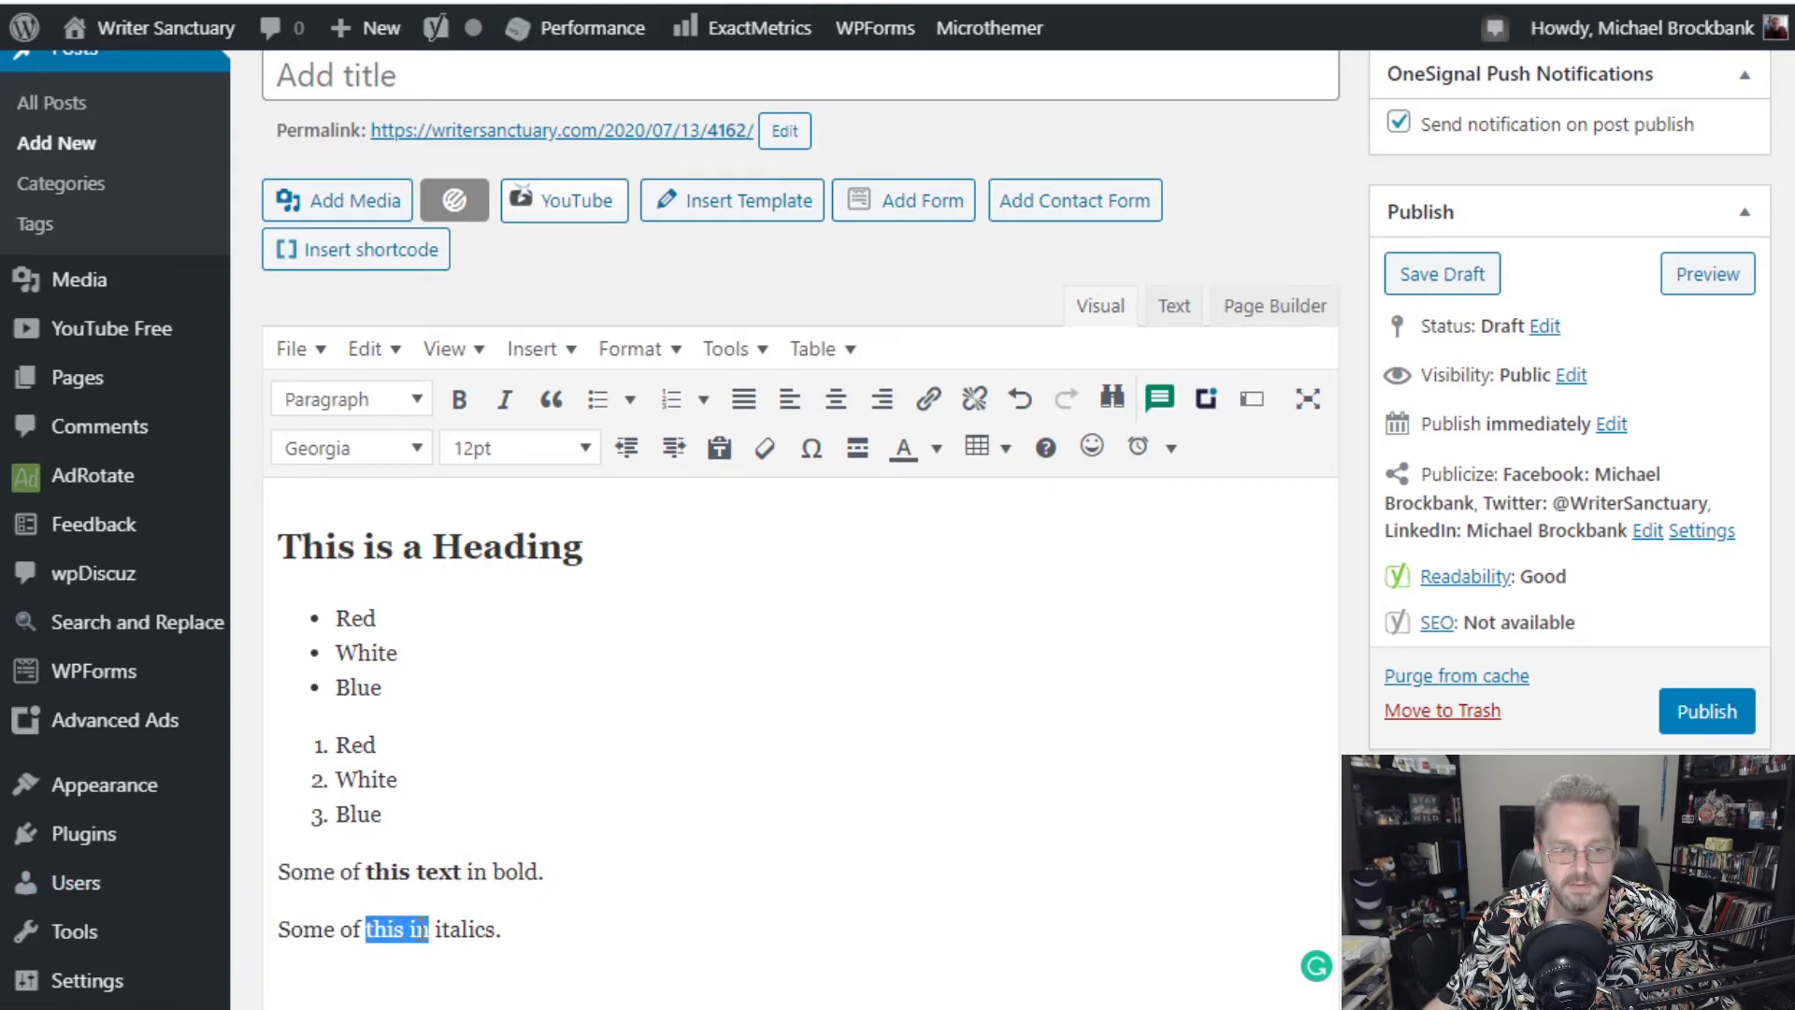
click(505, 404)
click(660, 942)
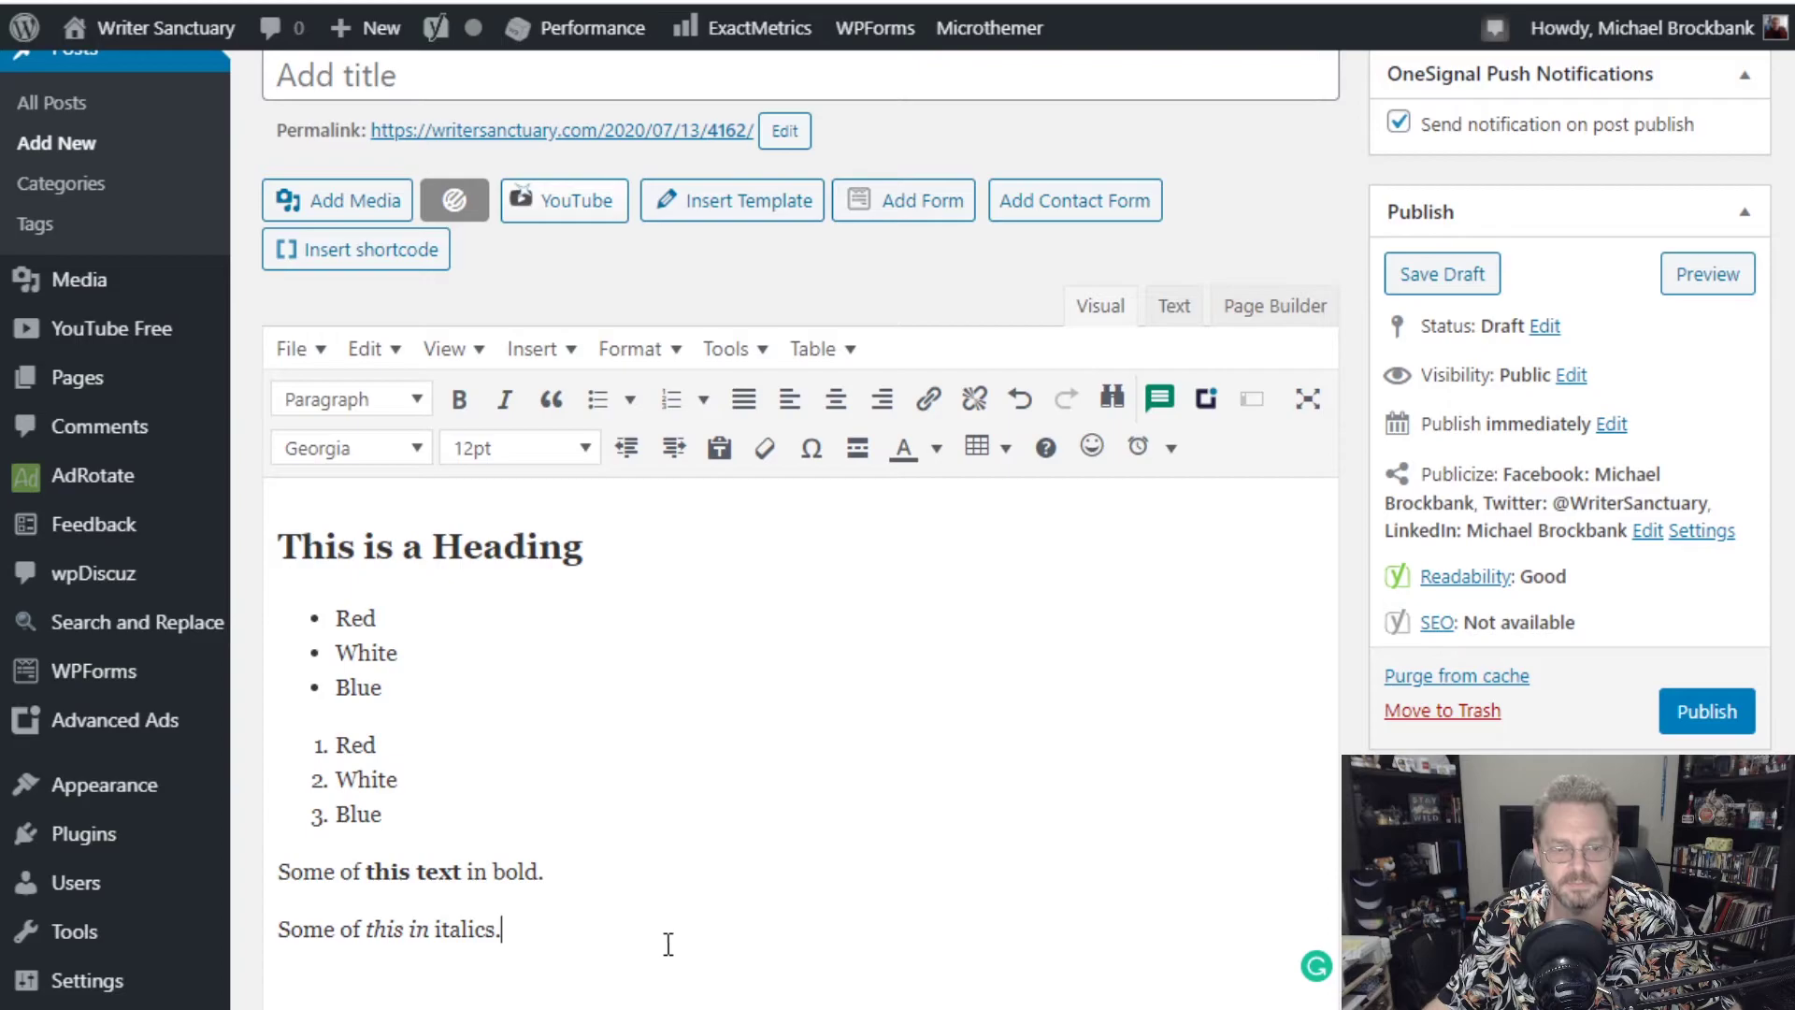
key(Return)
text(What if)
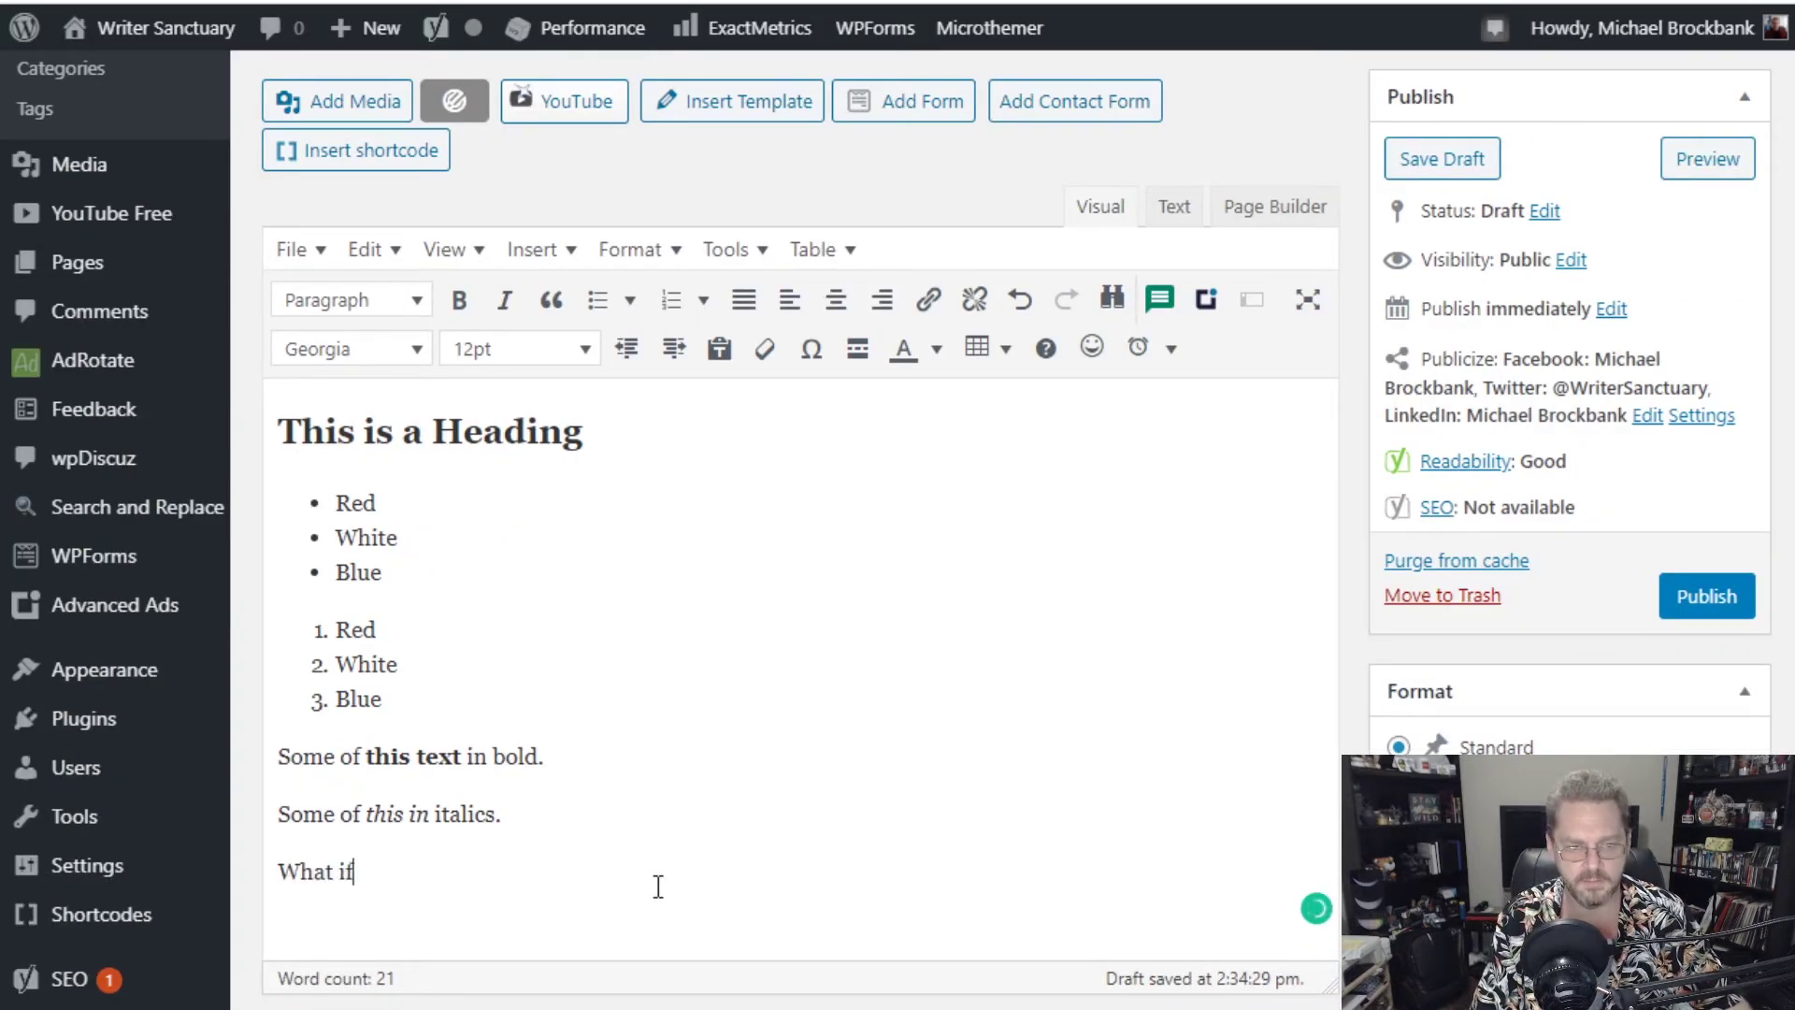
text( we want a link)
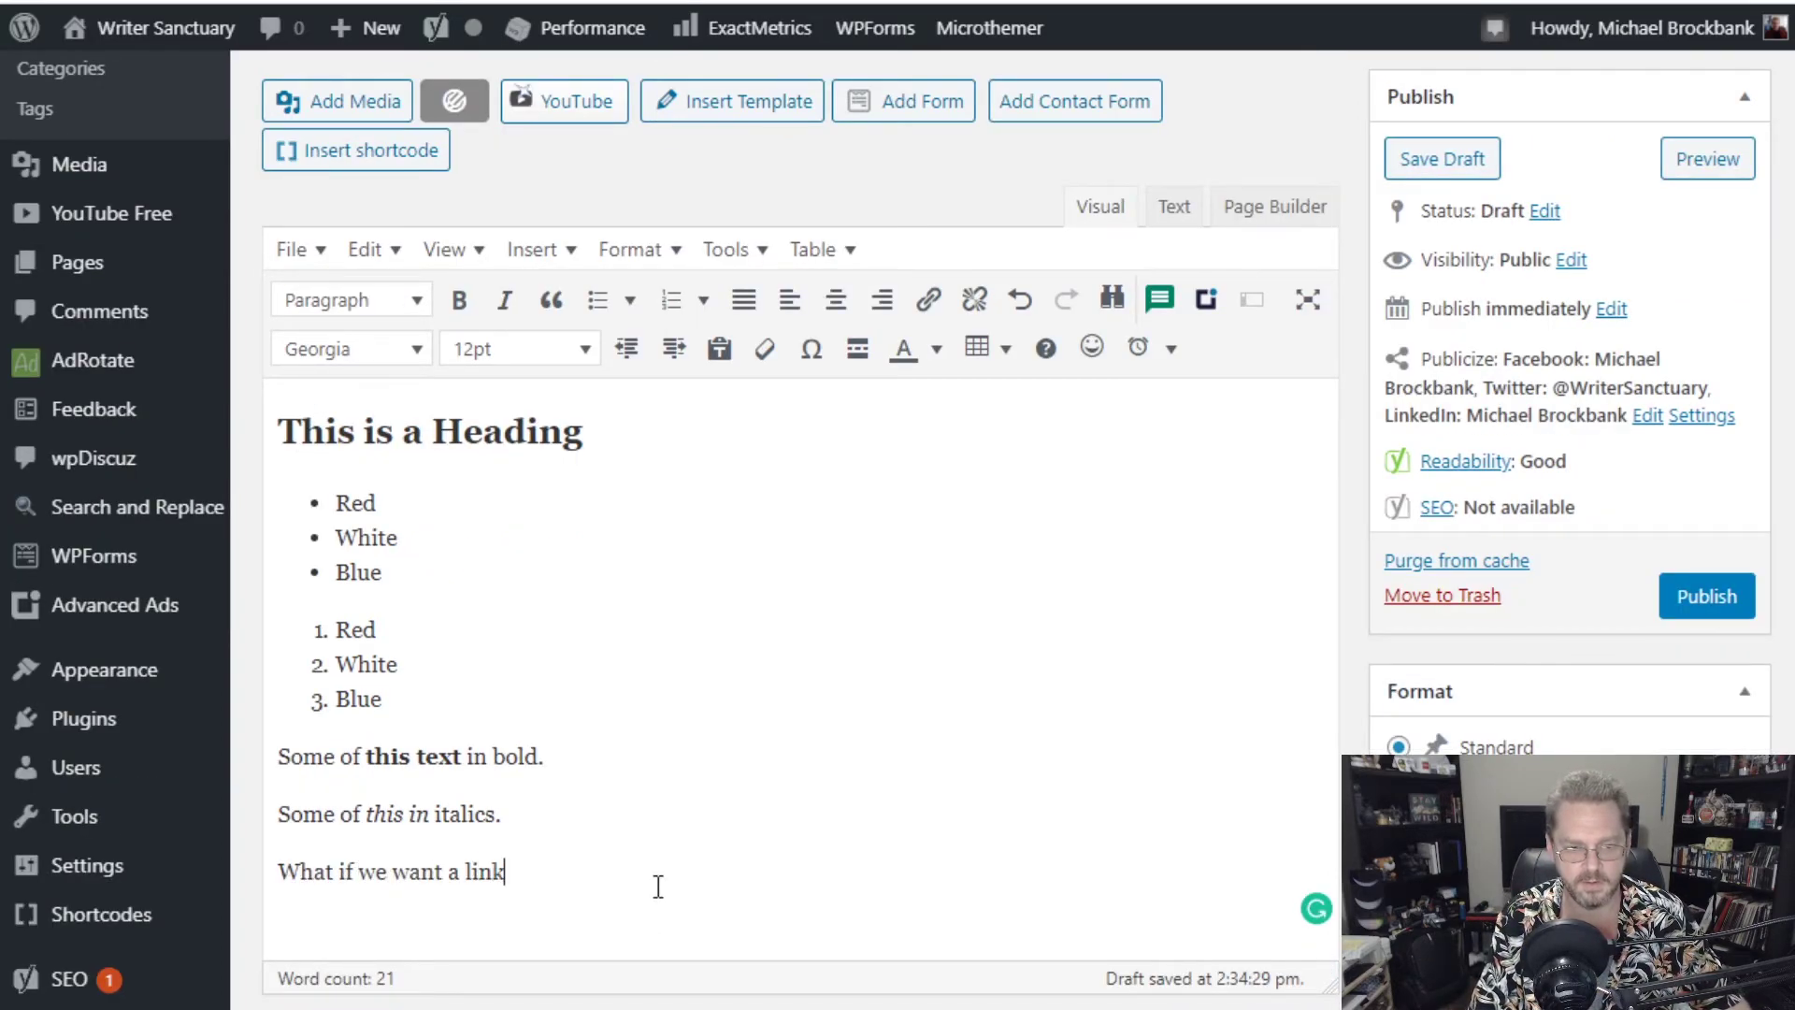
text(.)
key(BackSpace)
text(to here?)
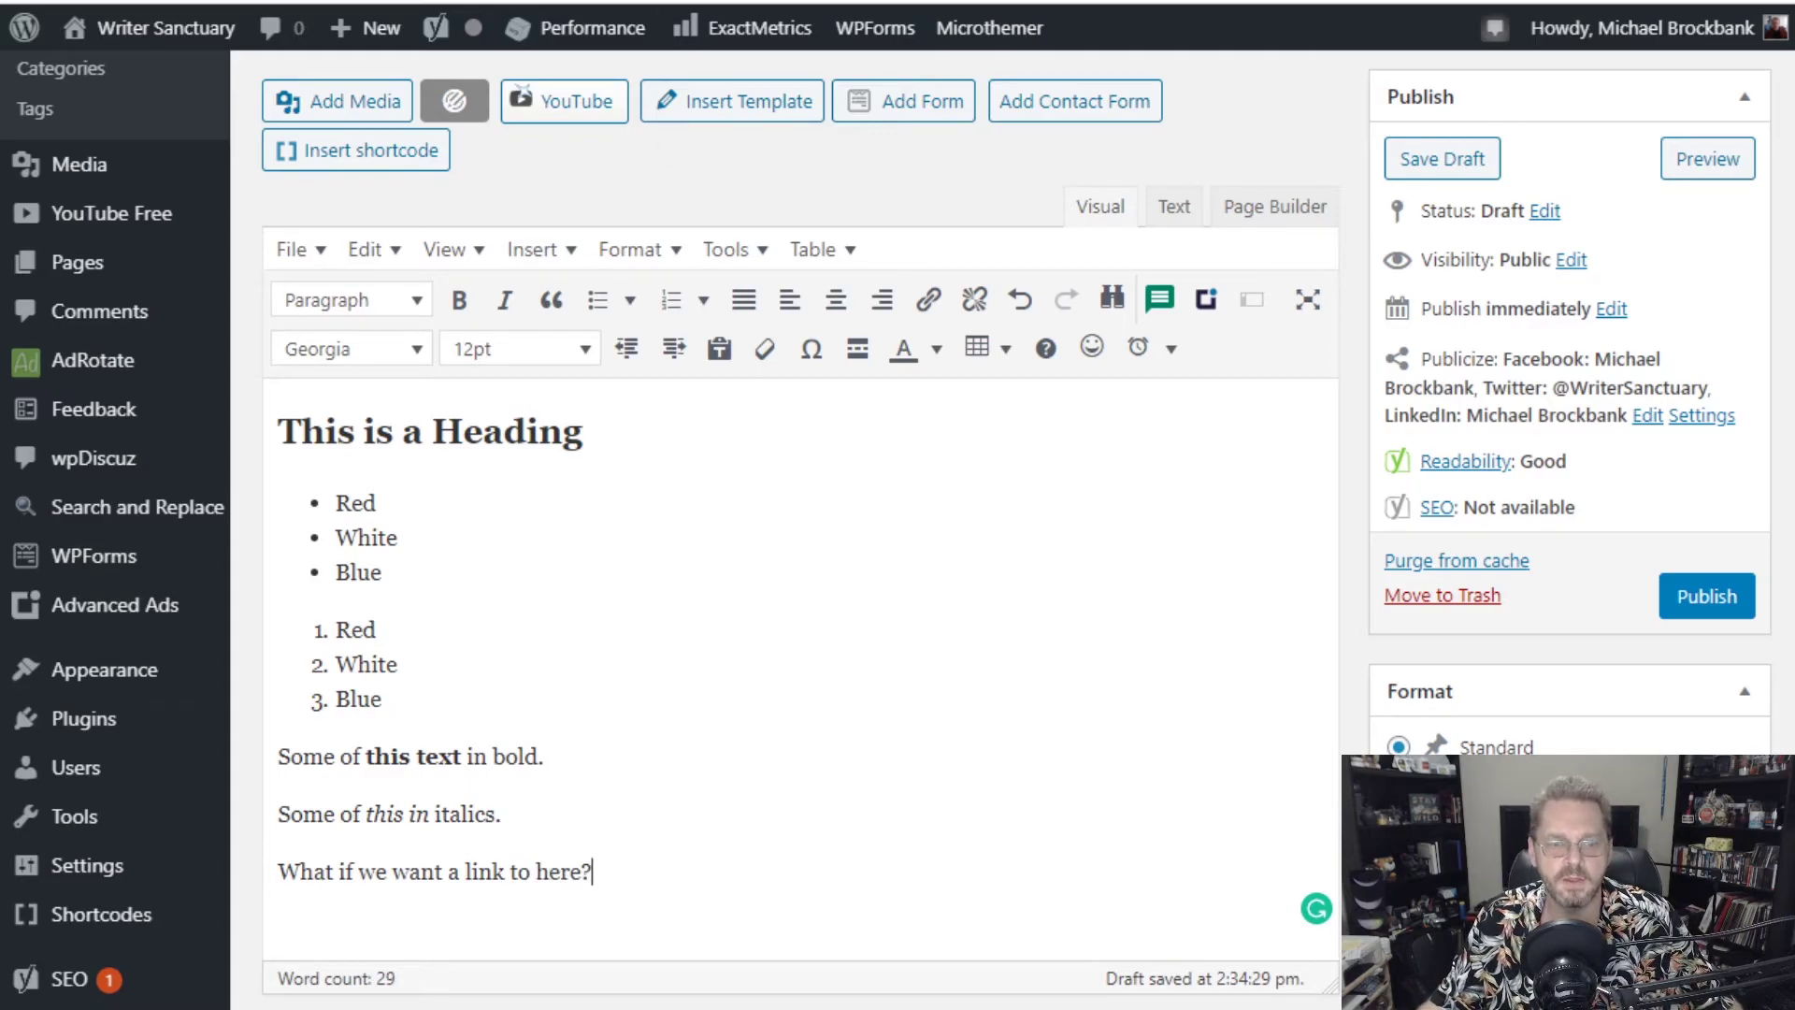
drag(392, 871, 506, 879)
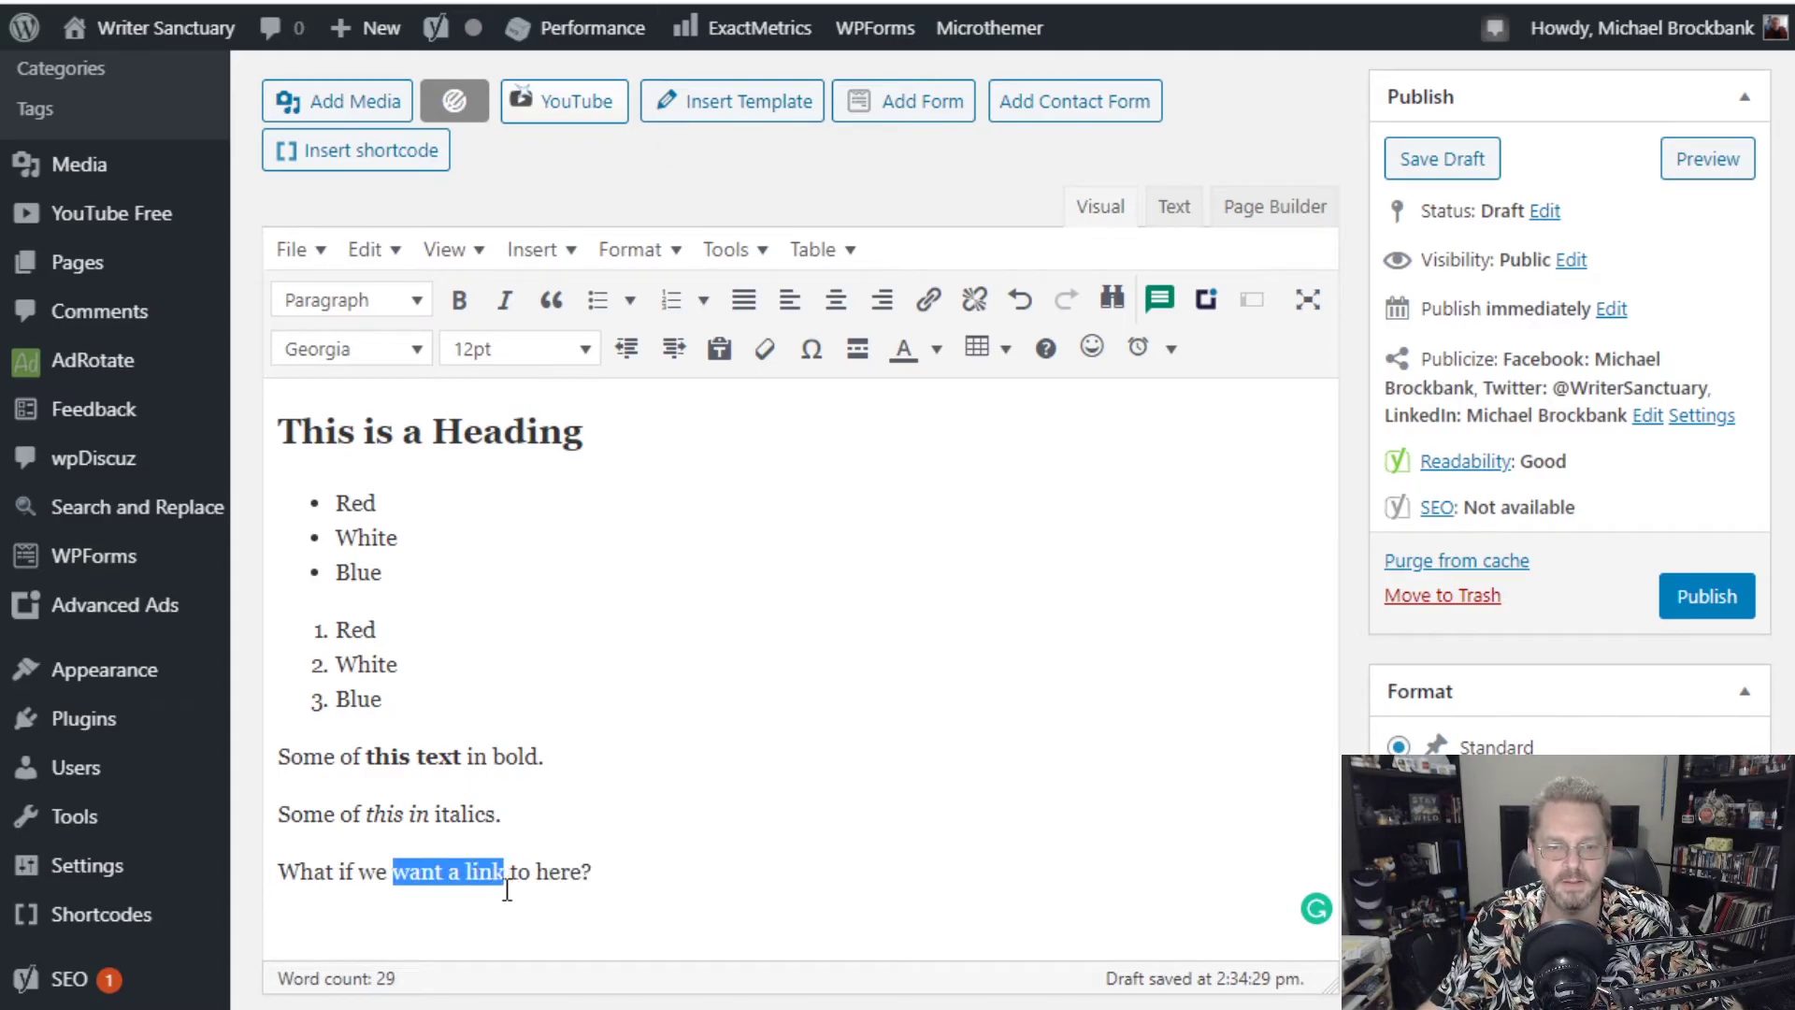
click(929, 300)
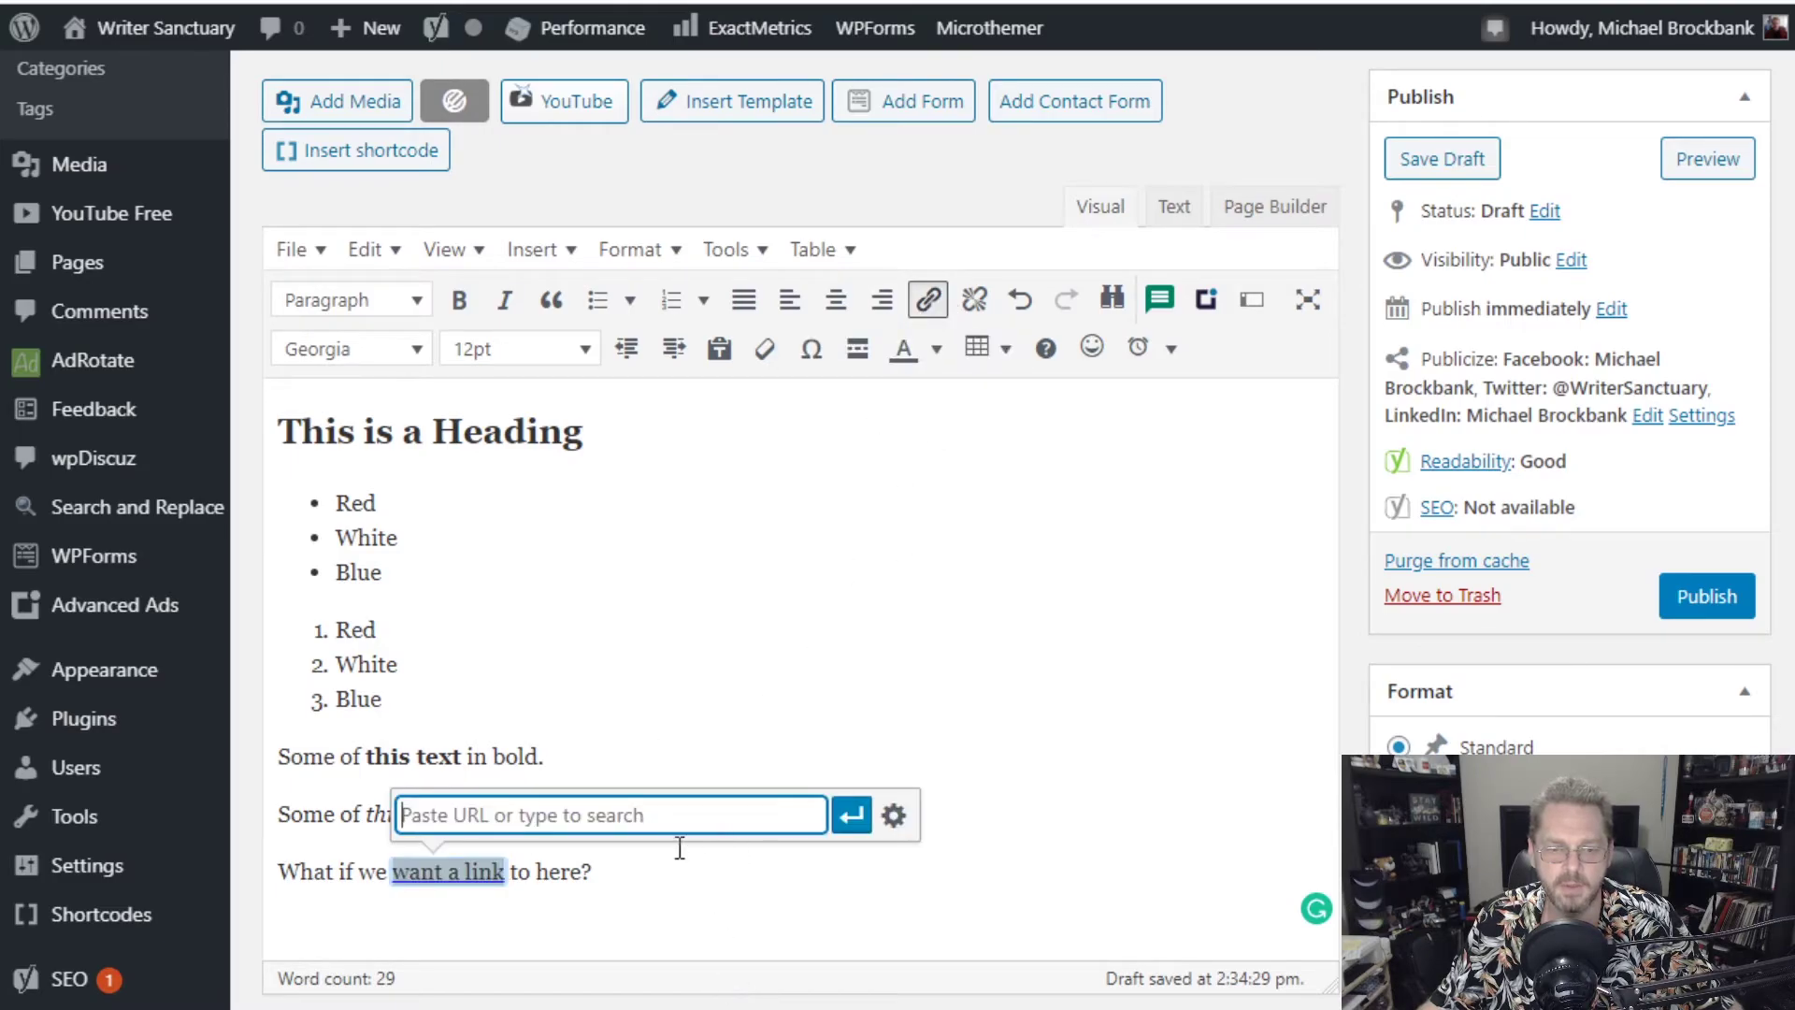
text(h)
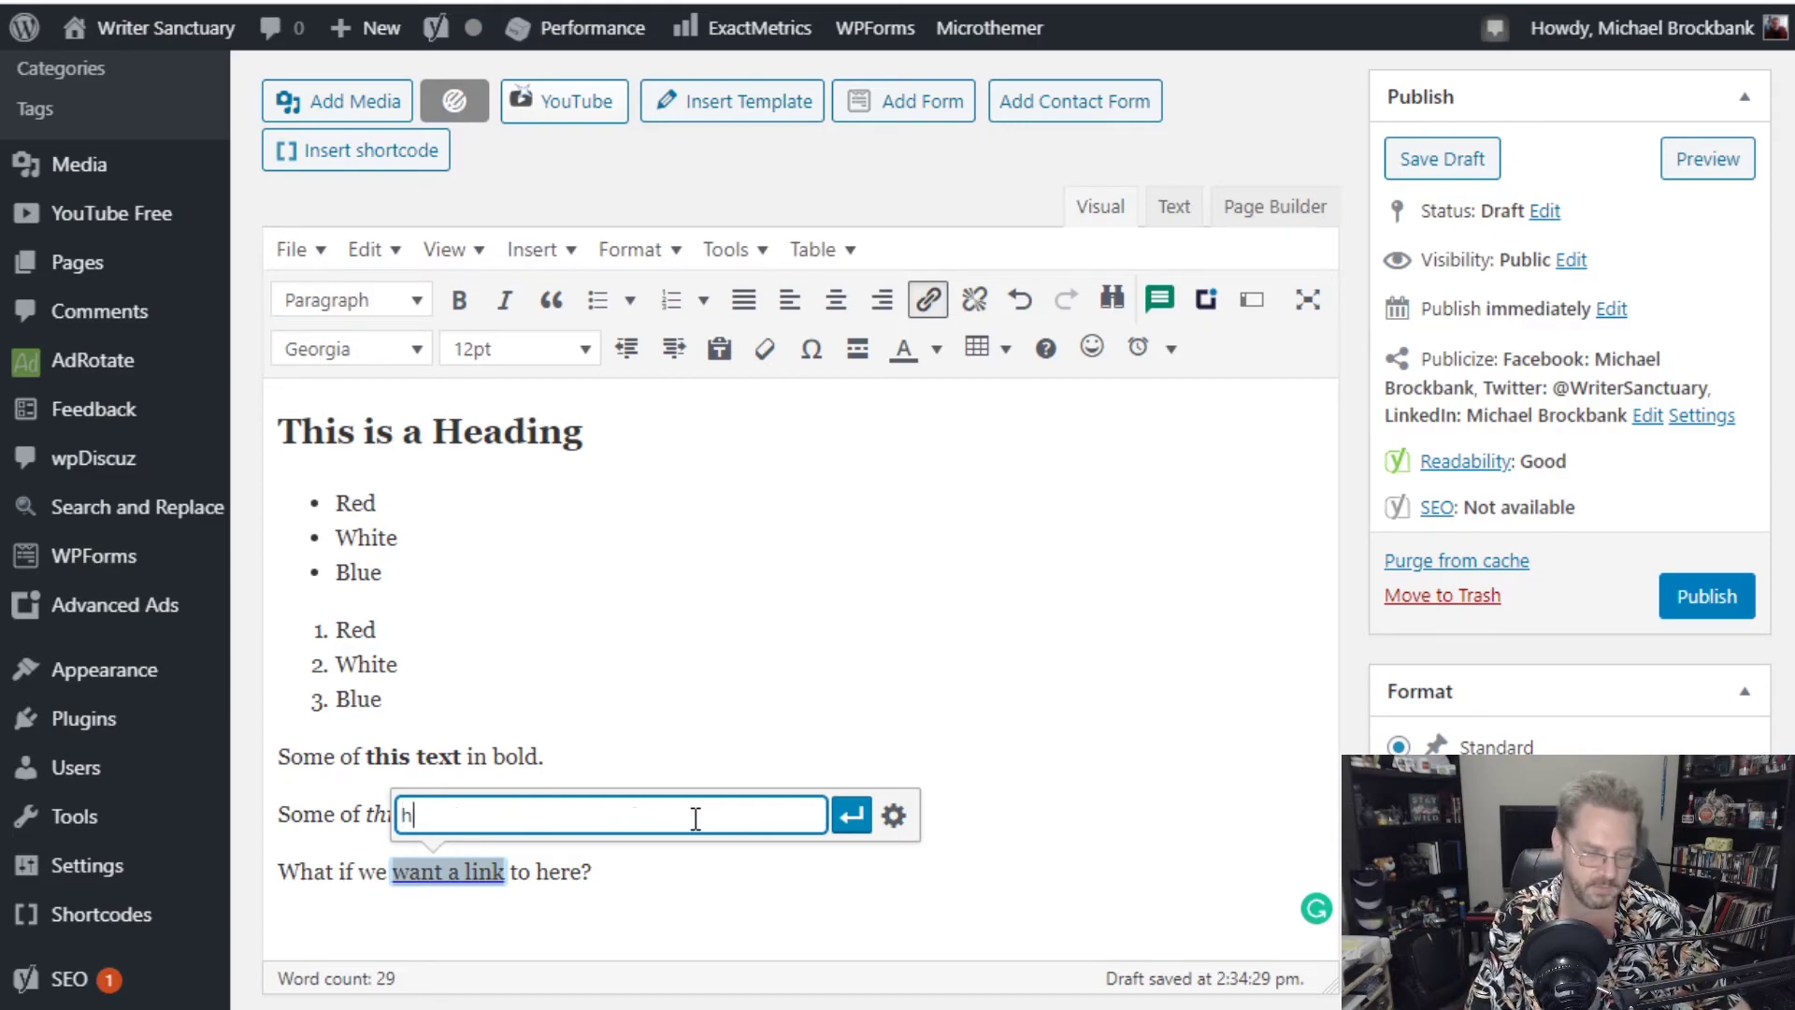
text(ttps)
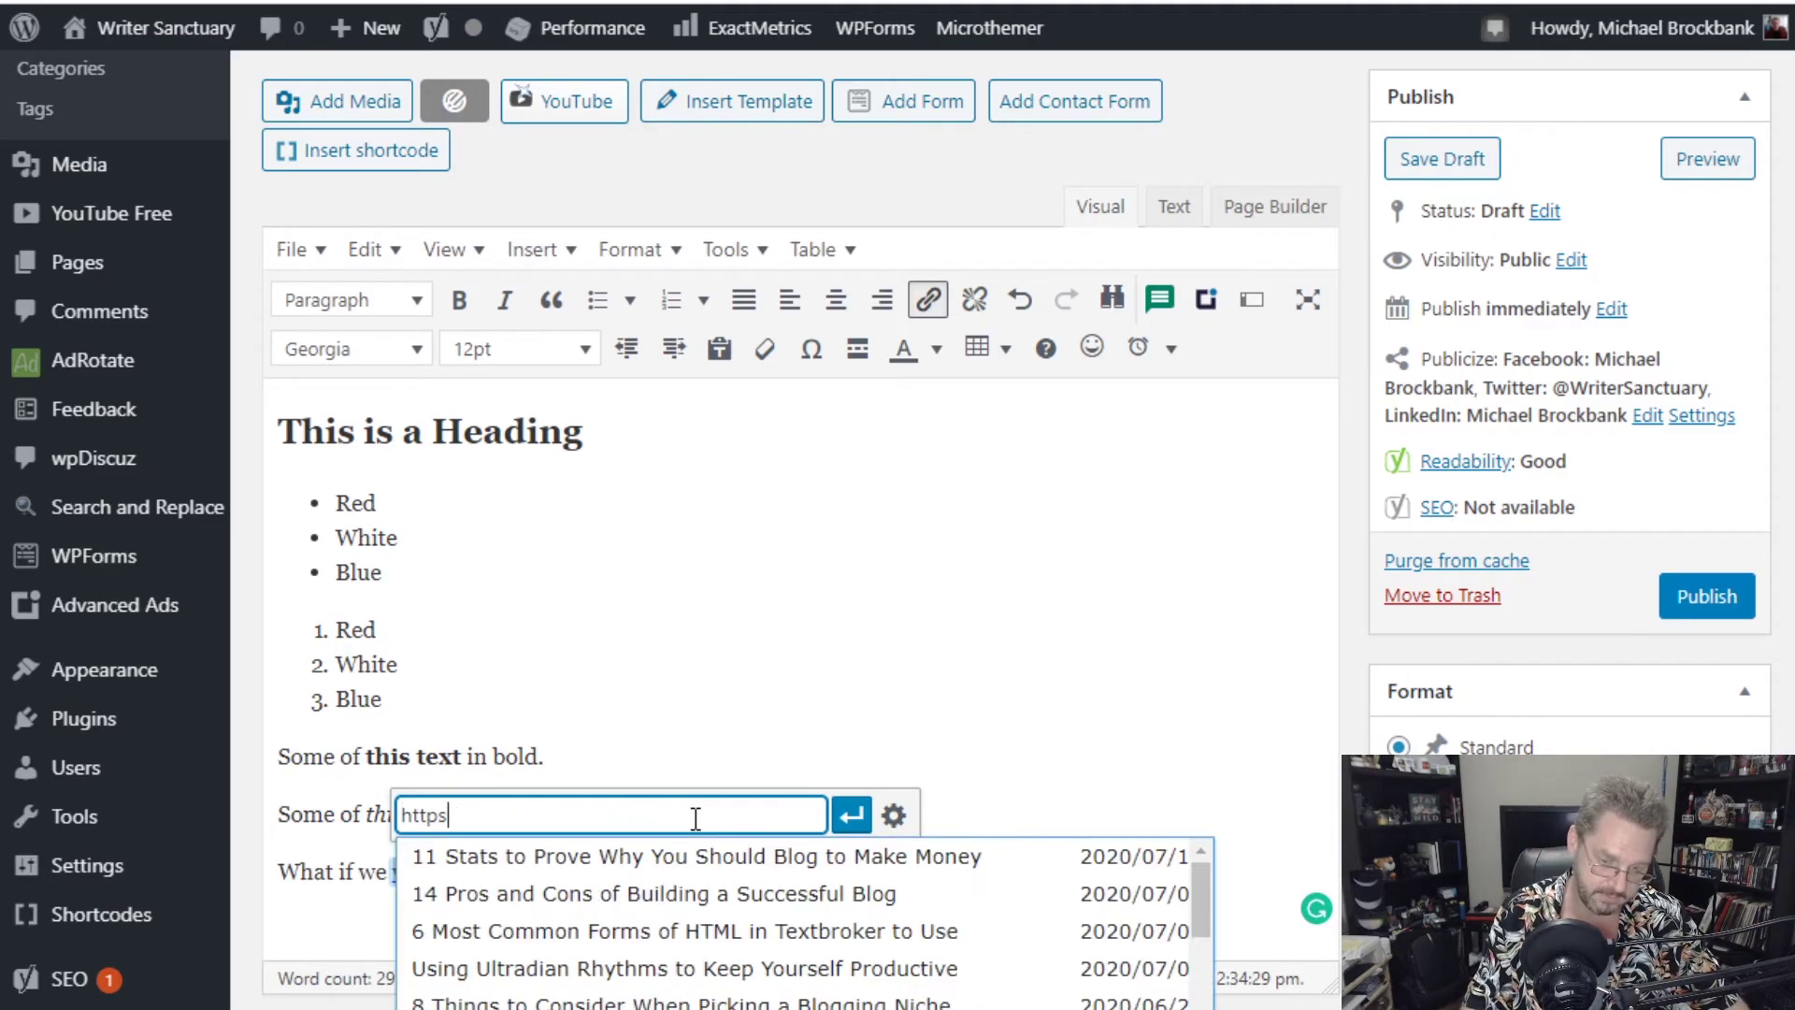
text(://www.)
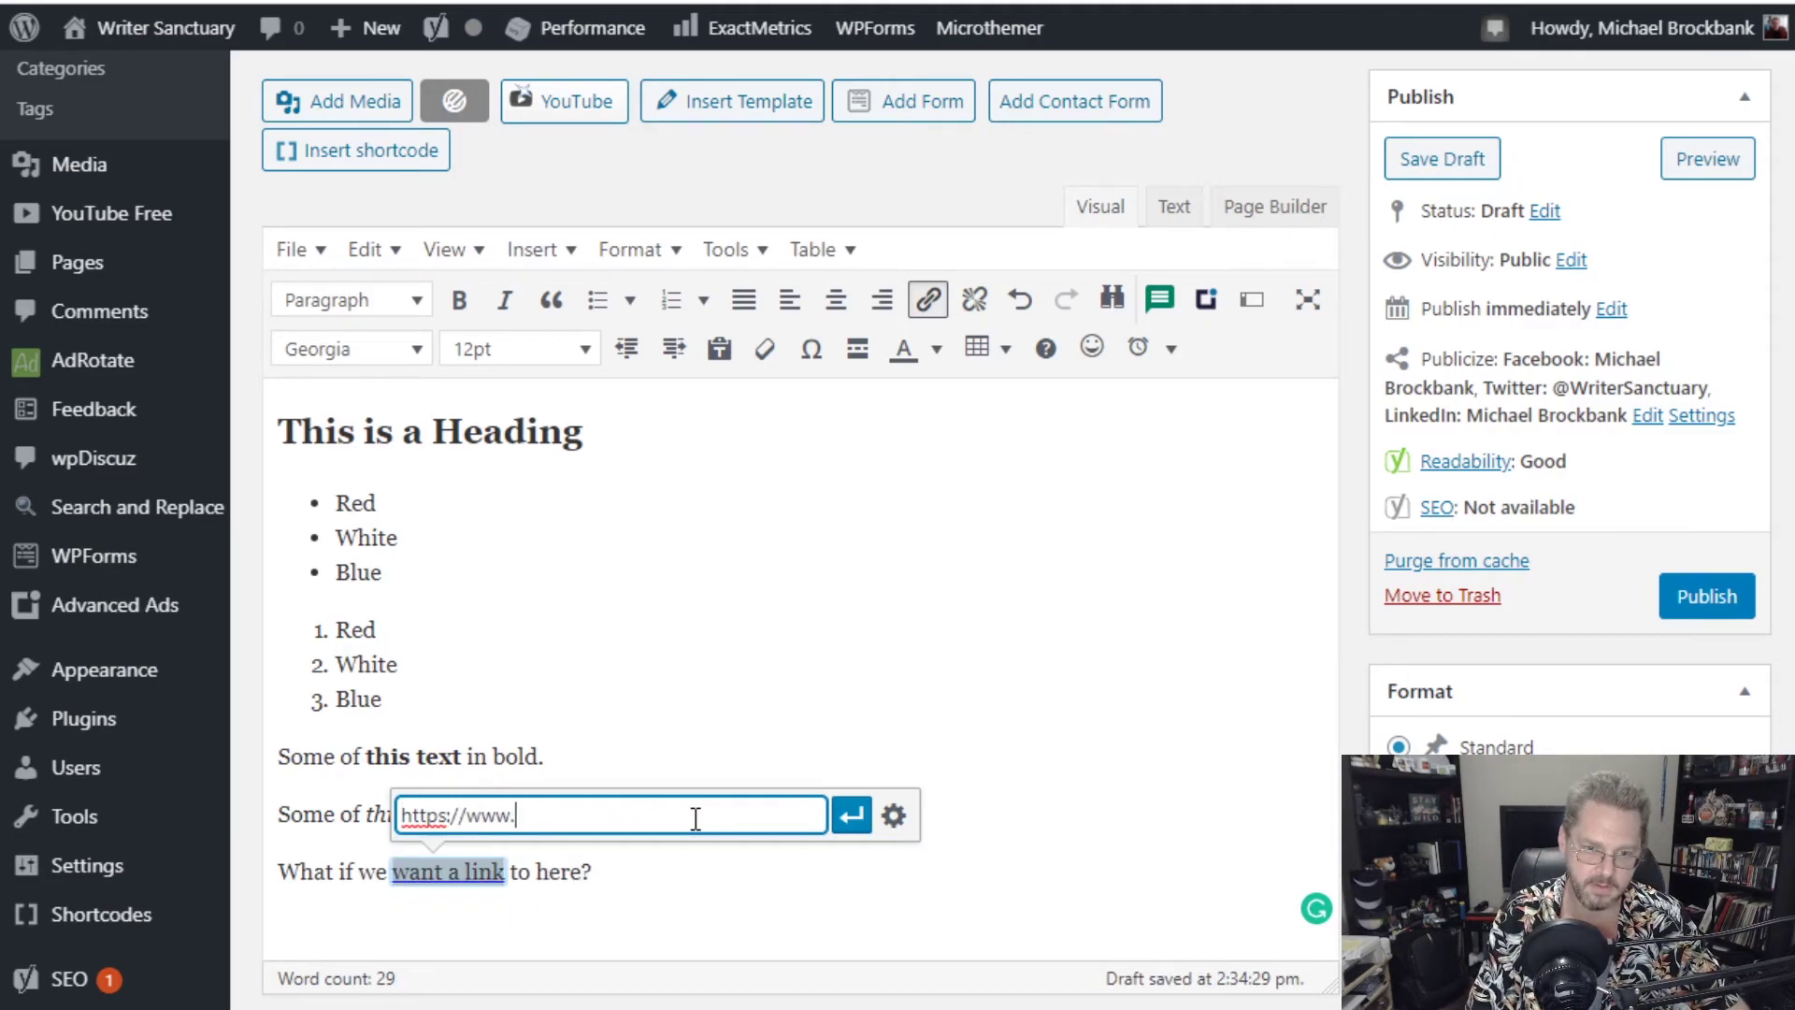
text(youtube.com)
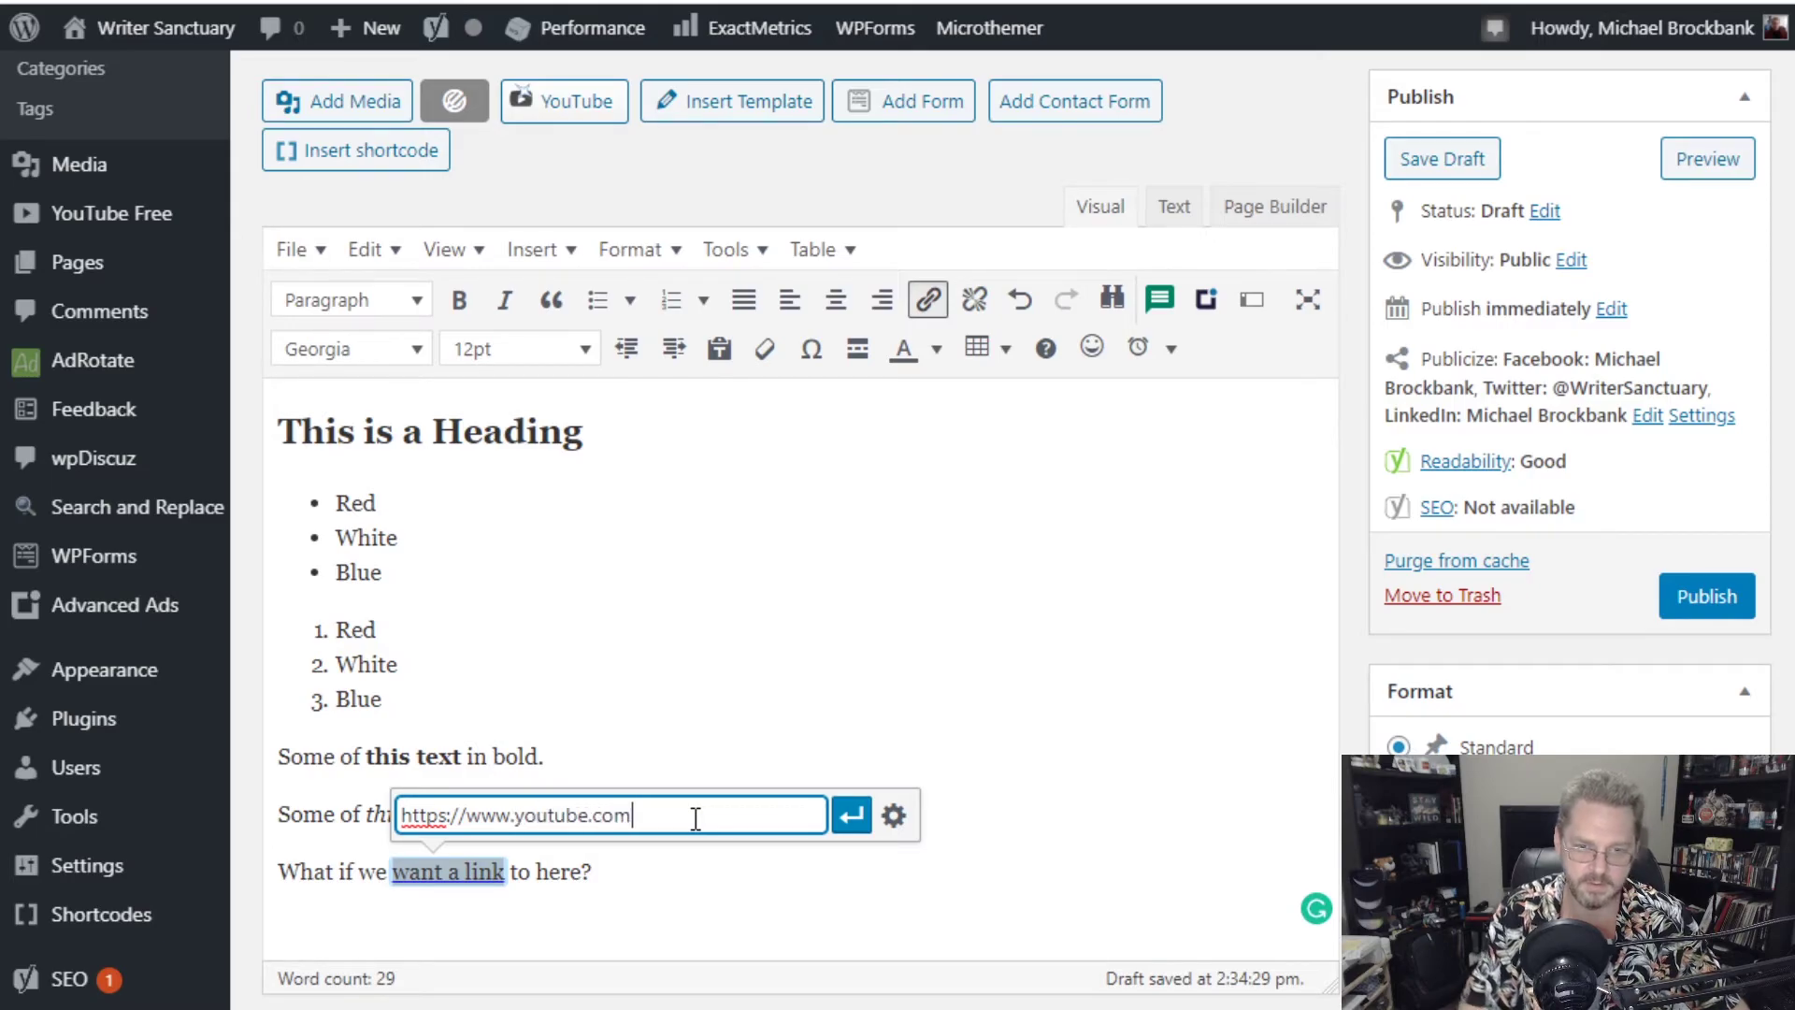
click(850, 815)
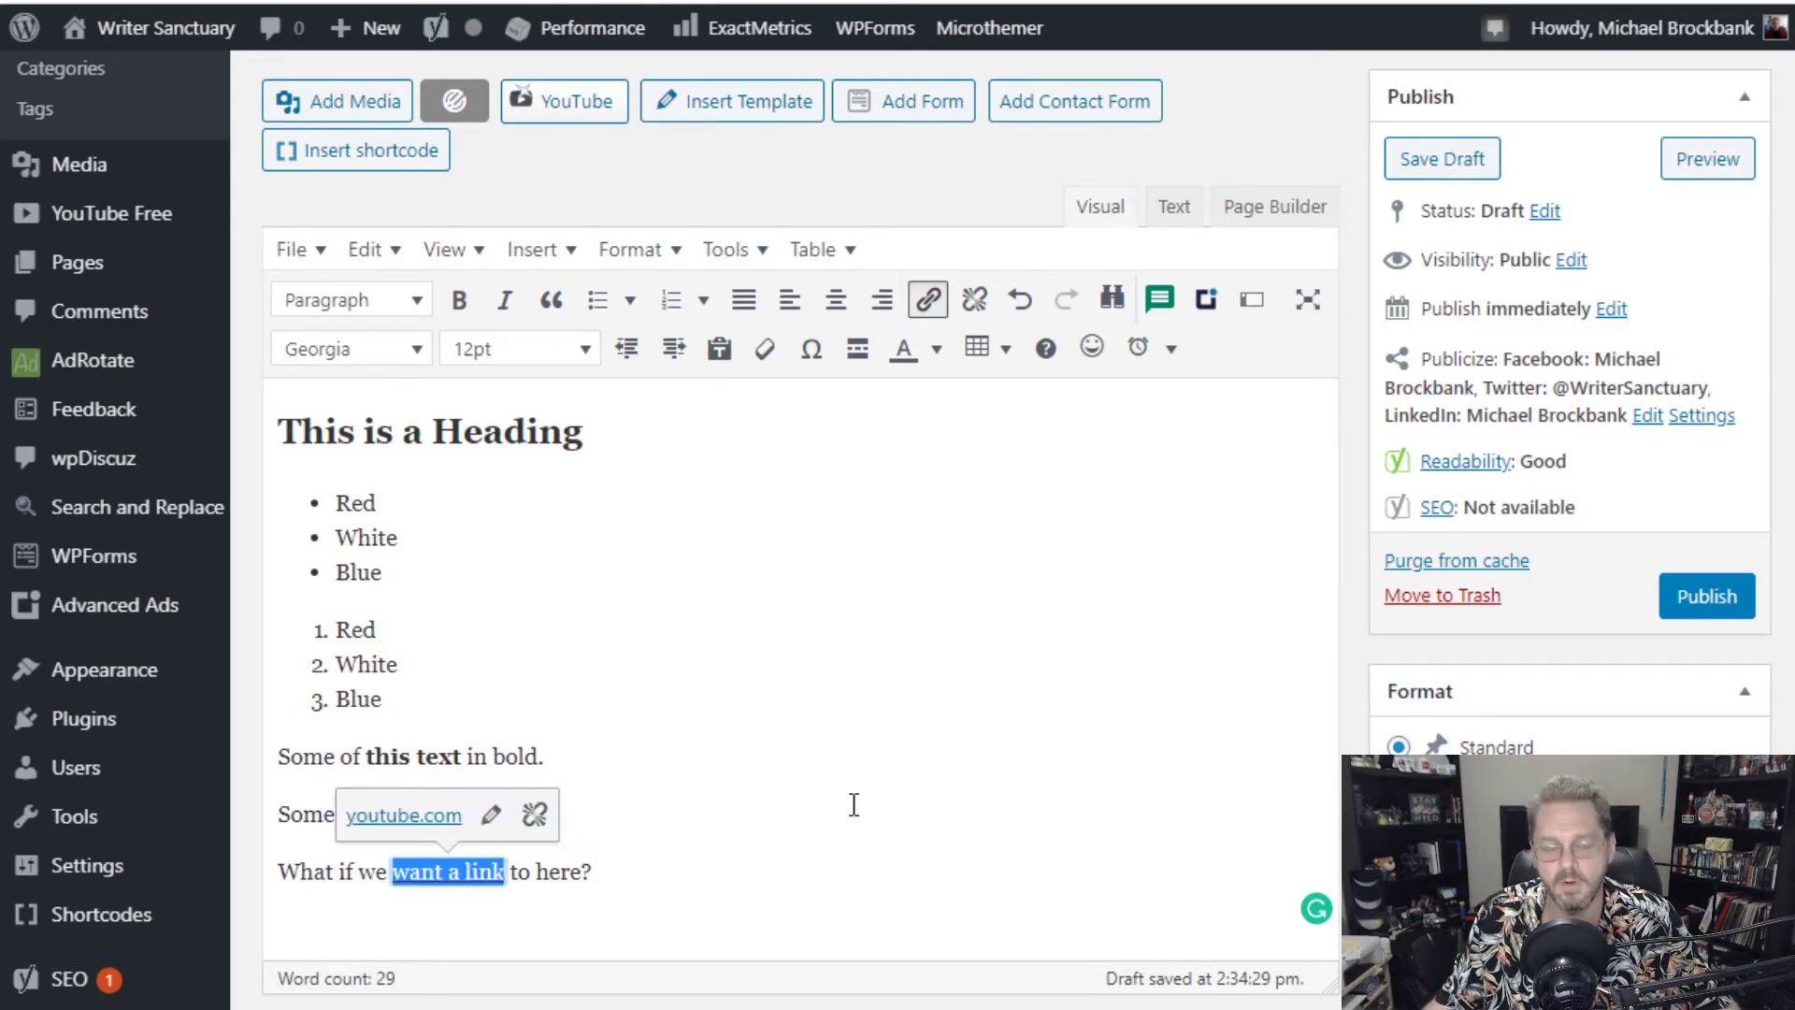
Set the youtube.com link to open in a new tab and update it.
click(814, 877)
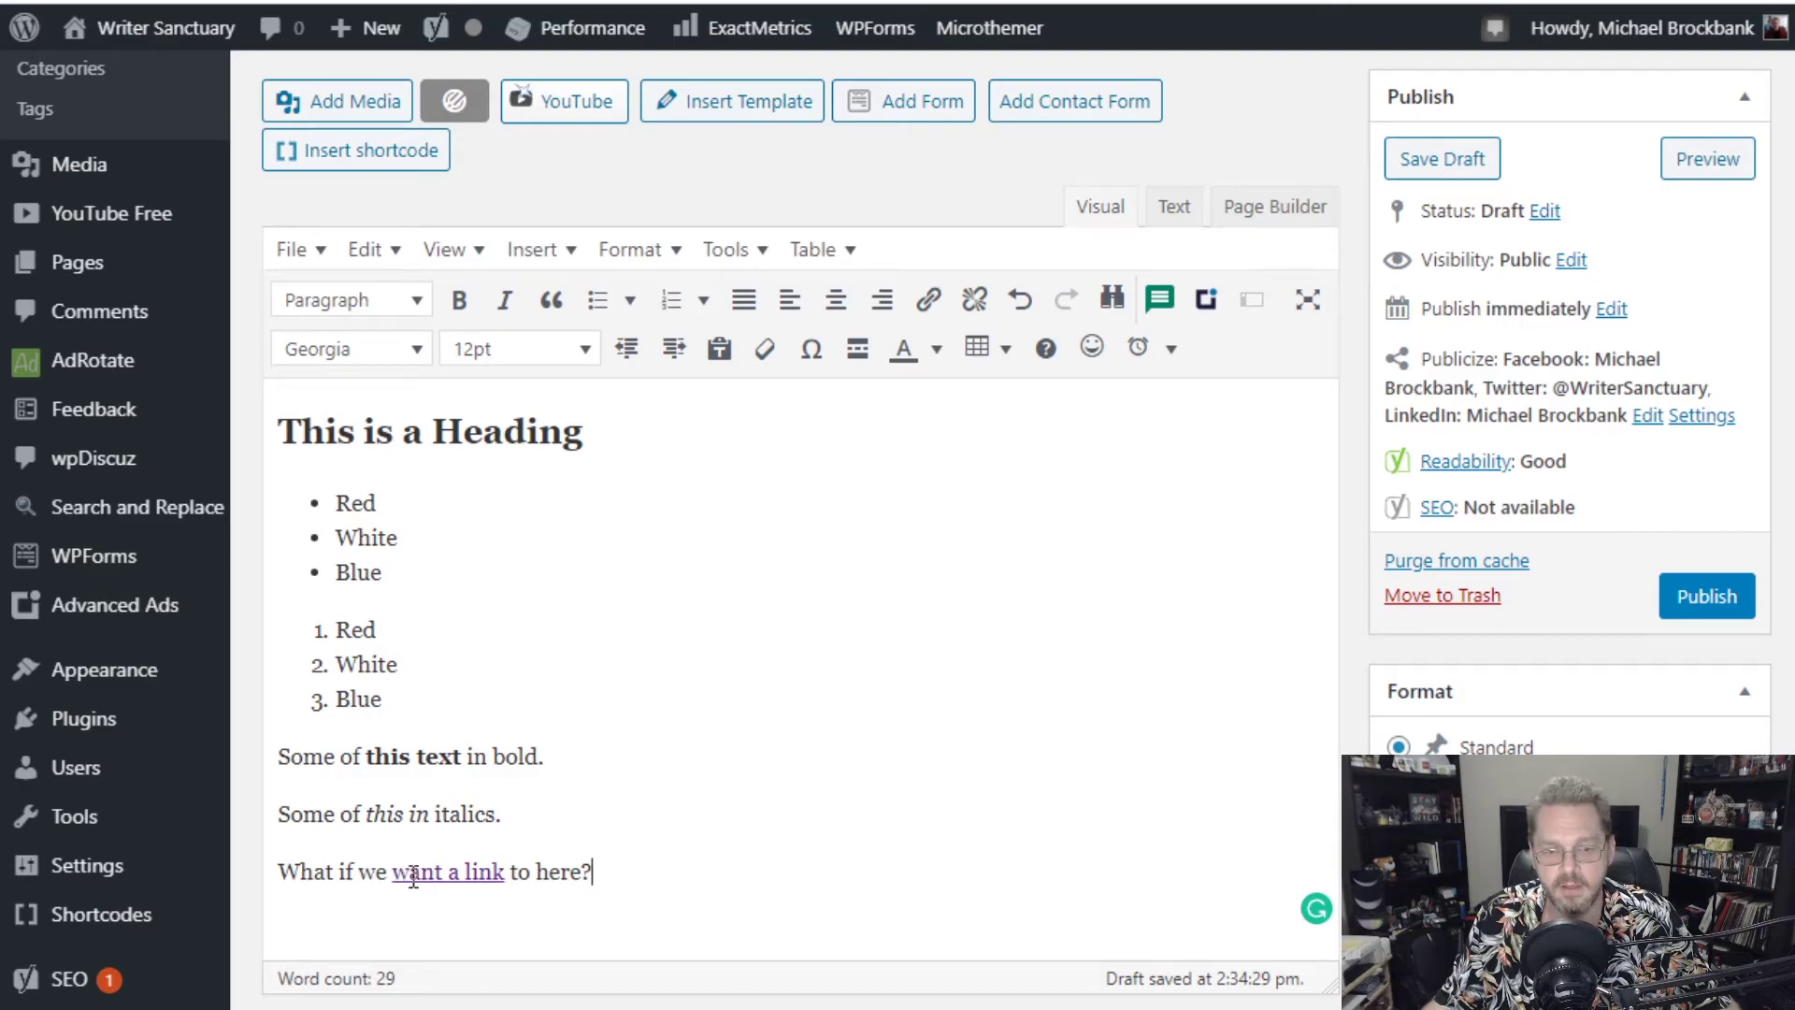
click(443, 871)
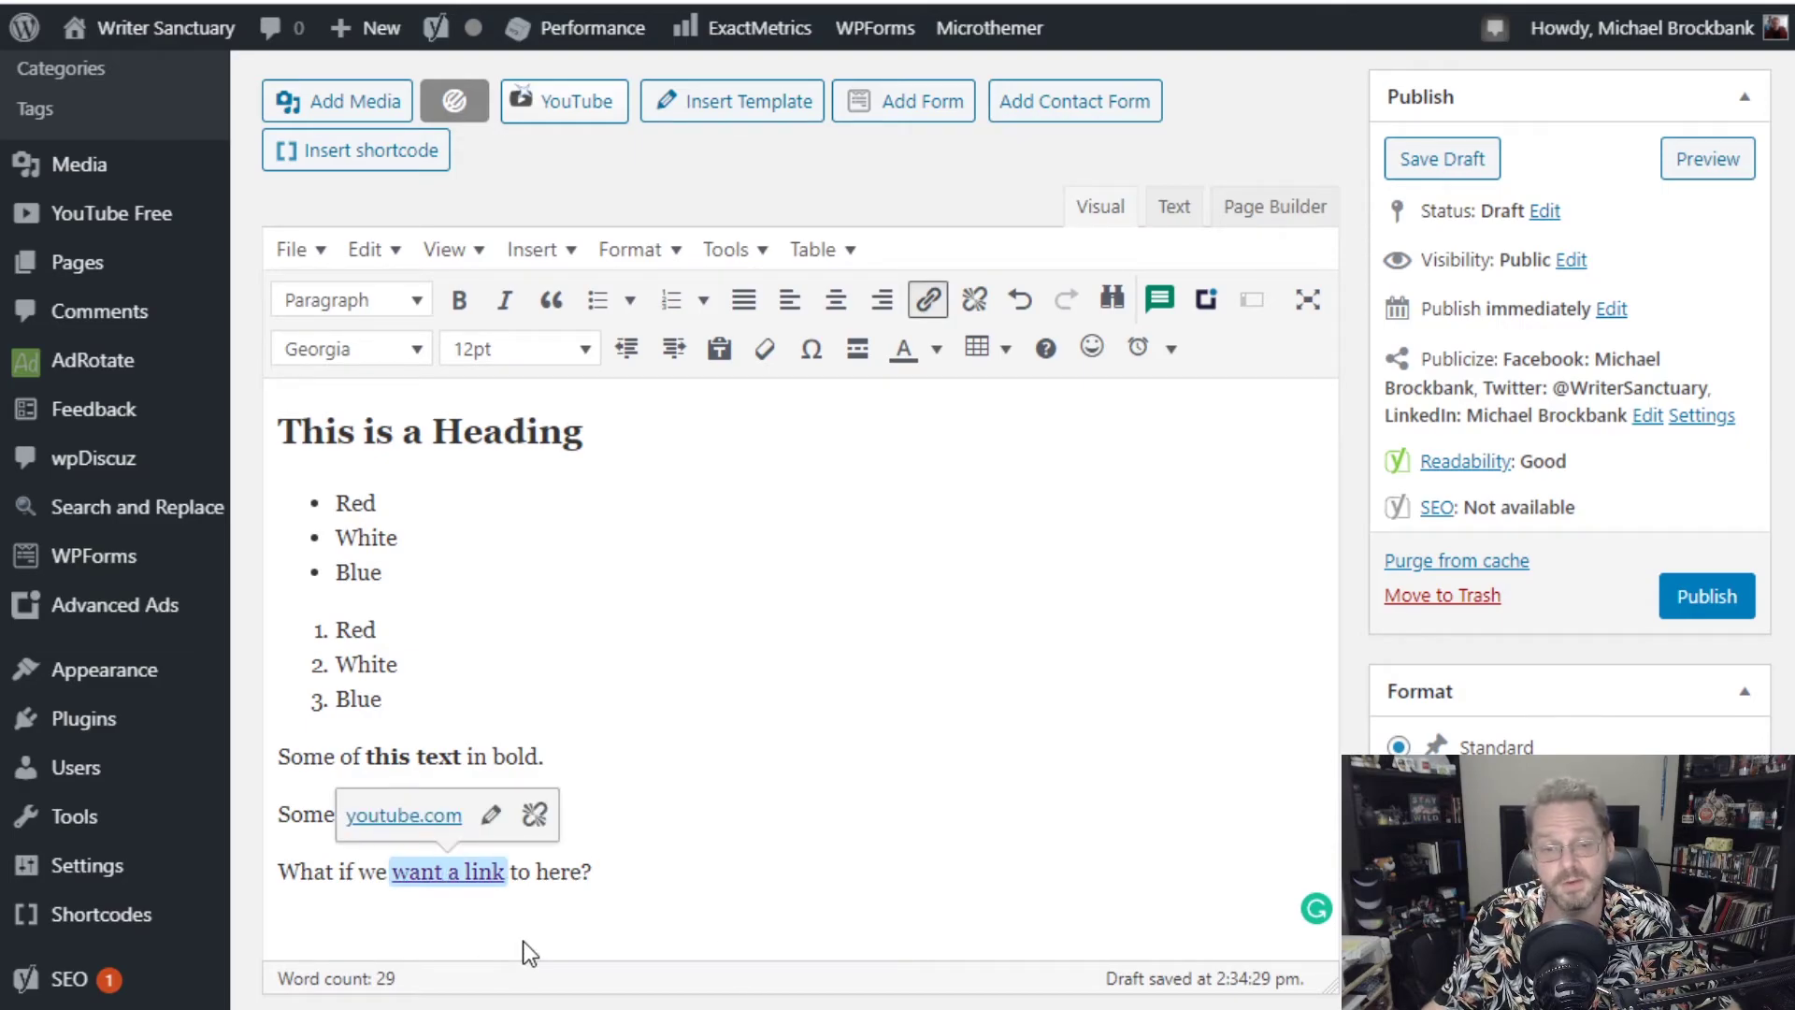
click(493, 826)
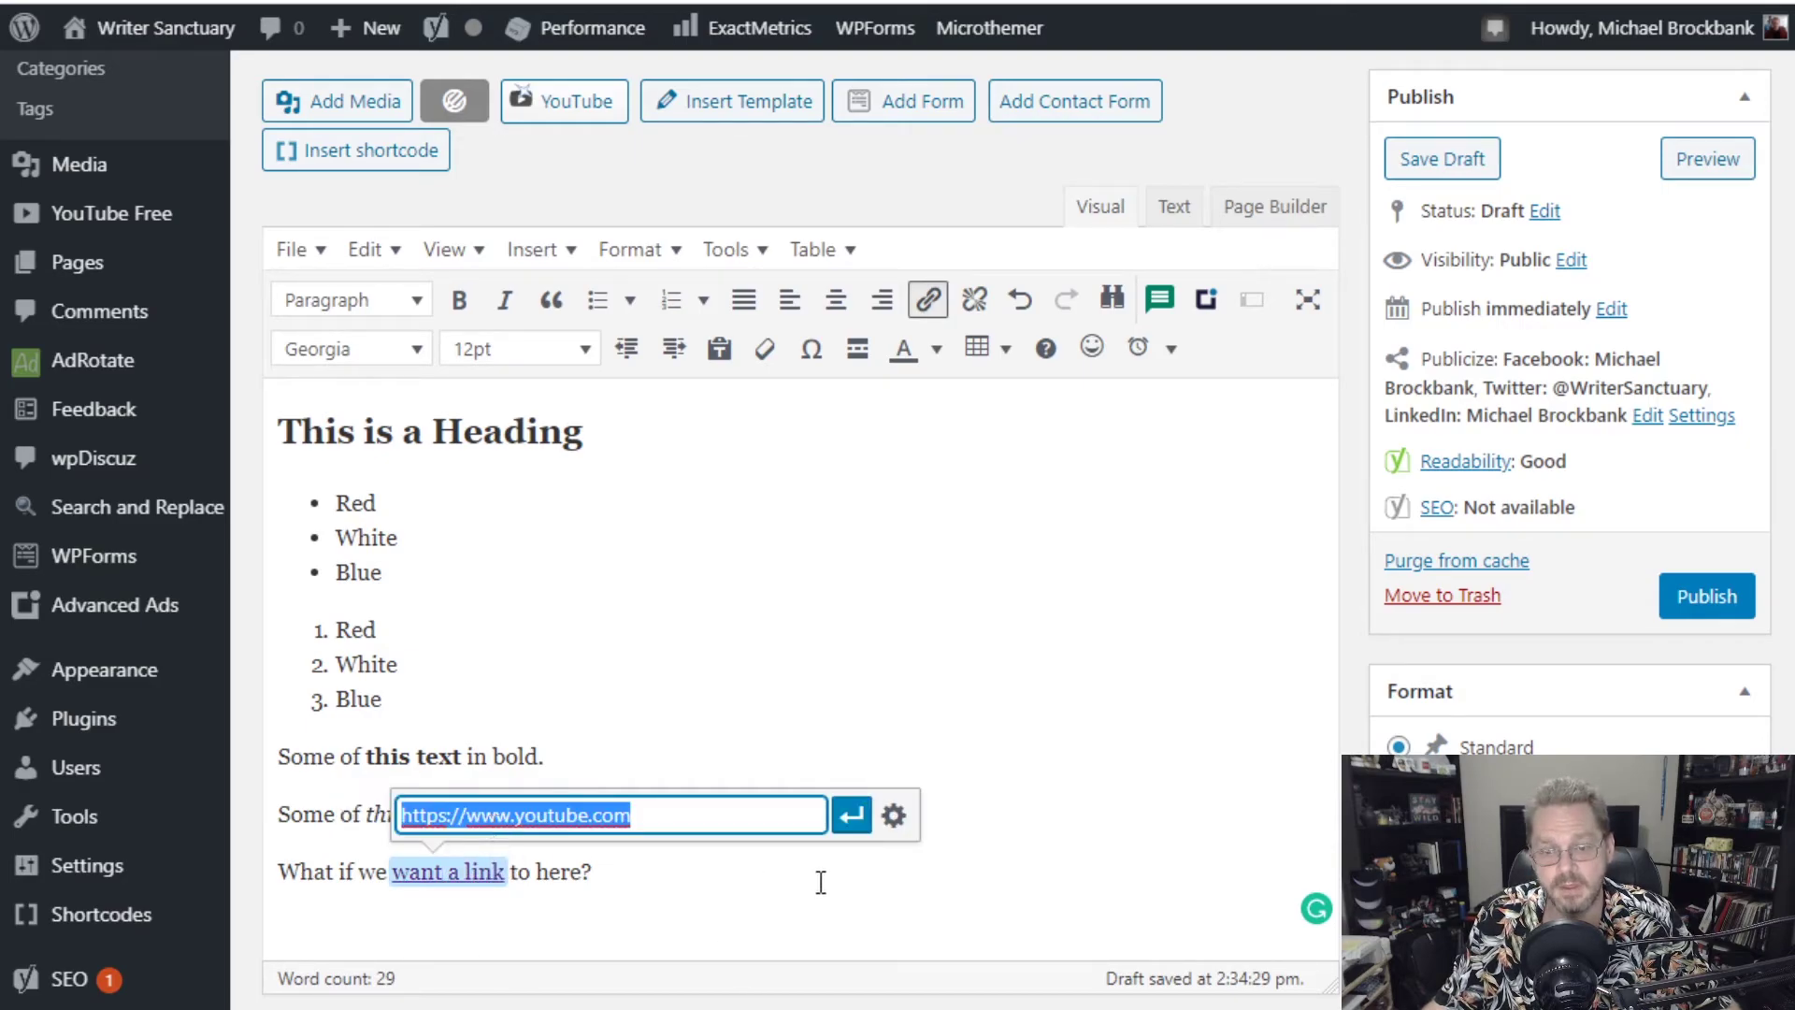
click(894, 816)
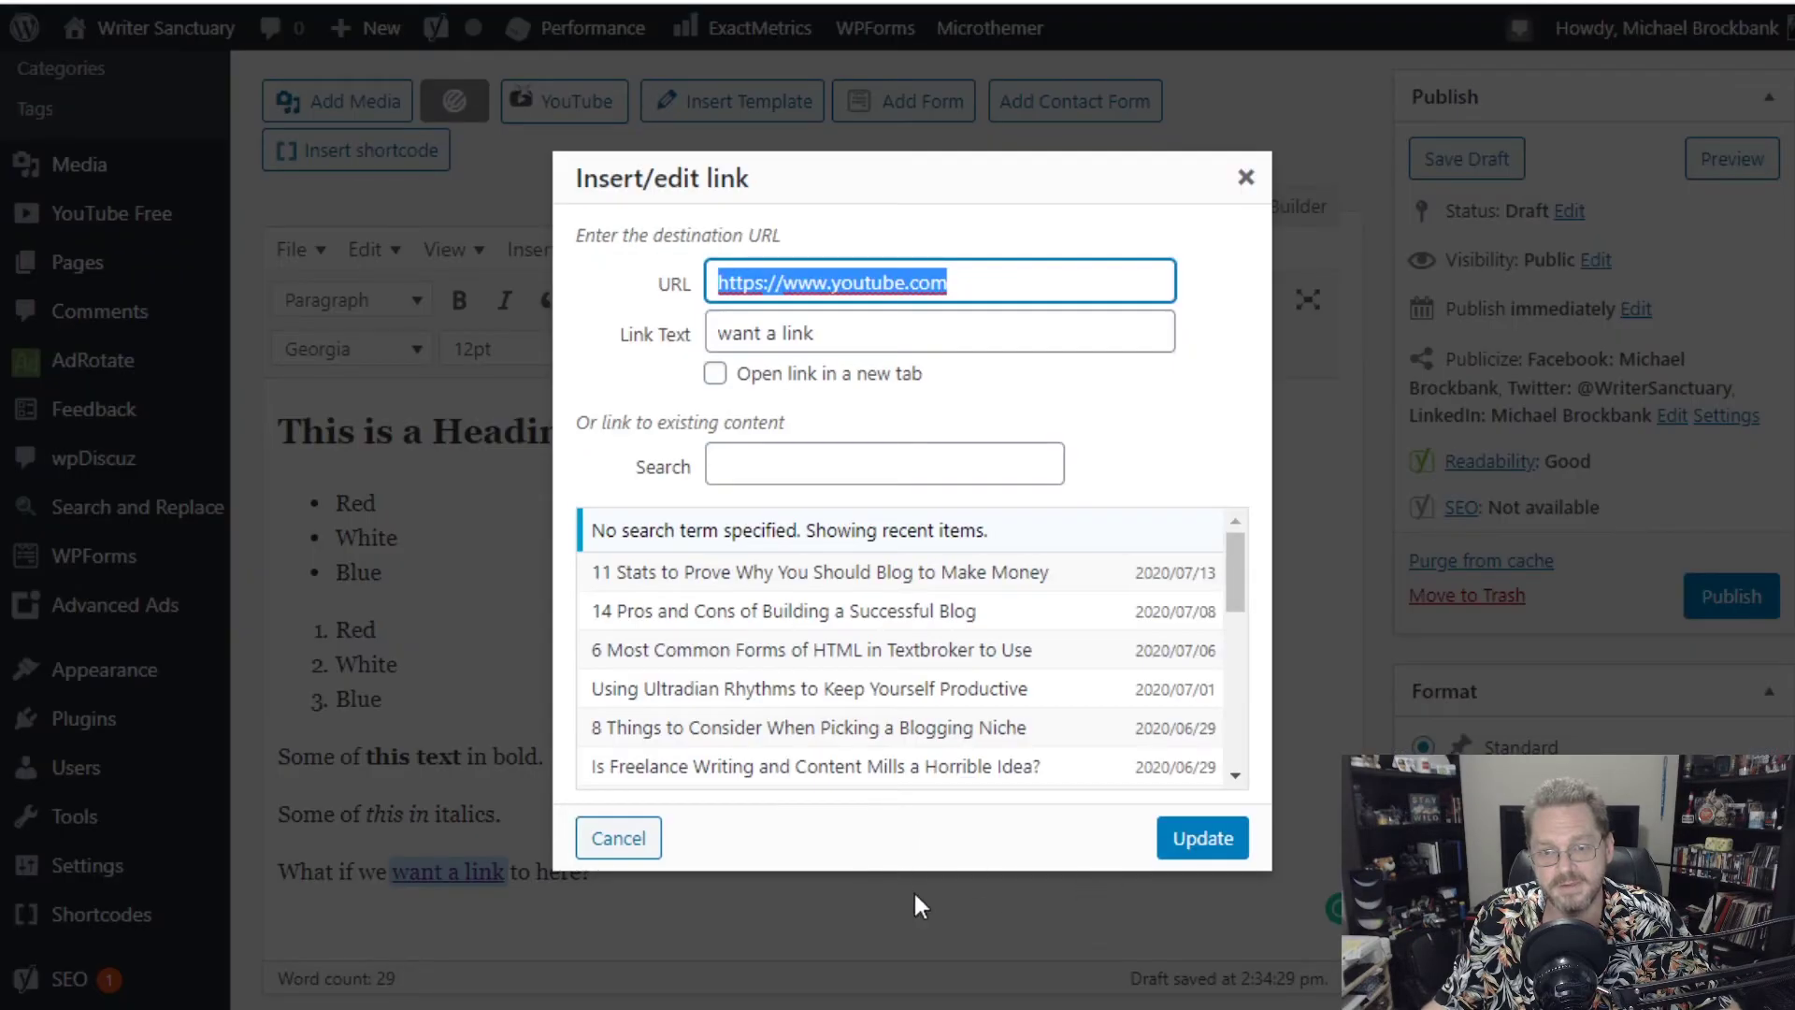
click(873, 376)
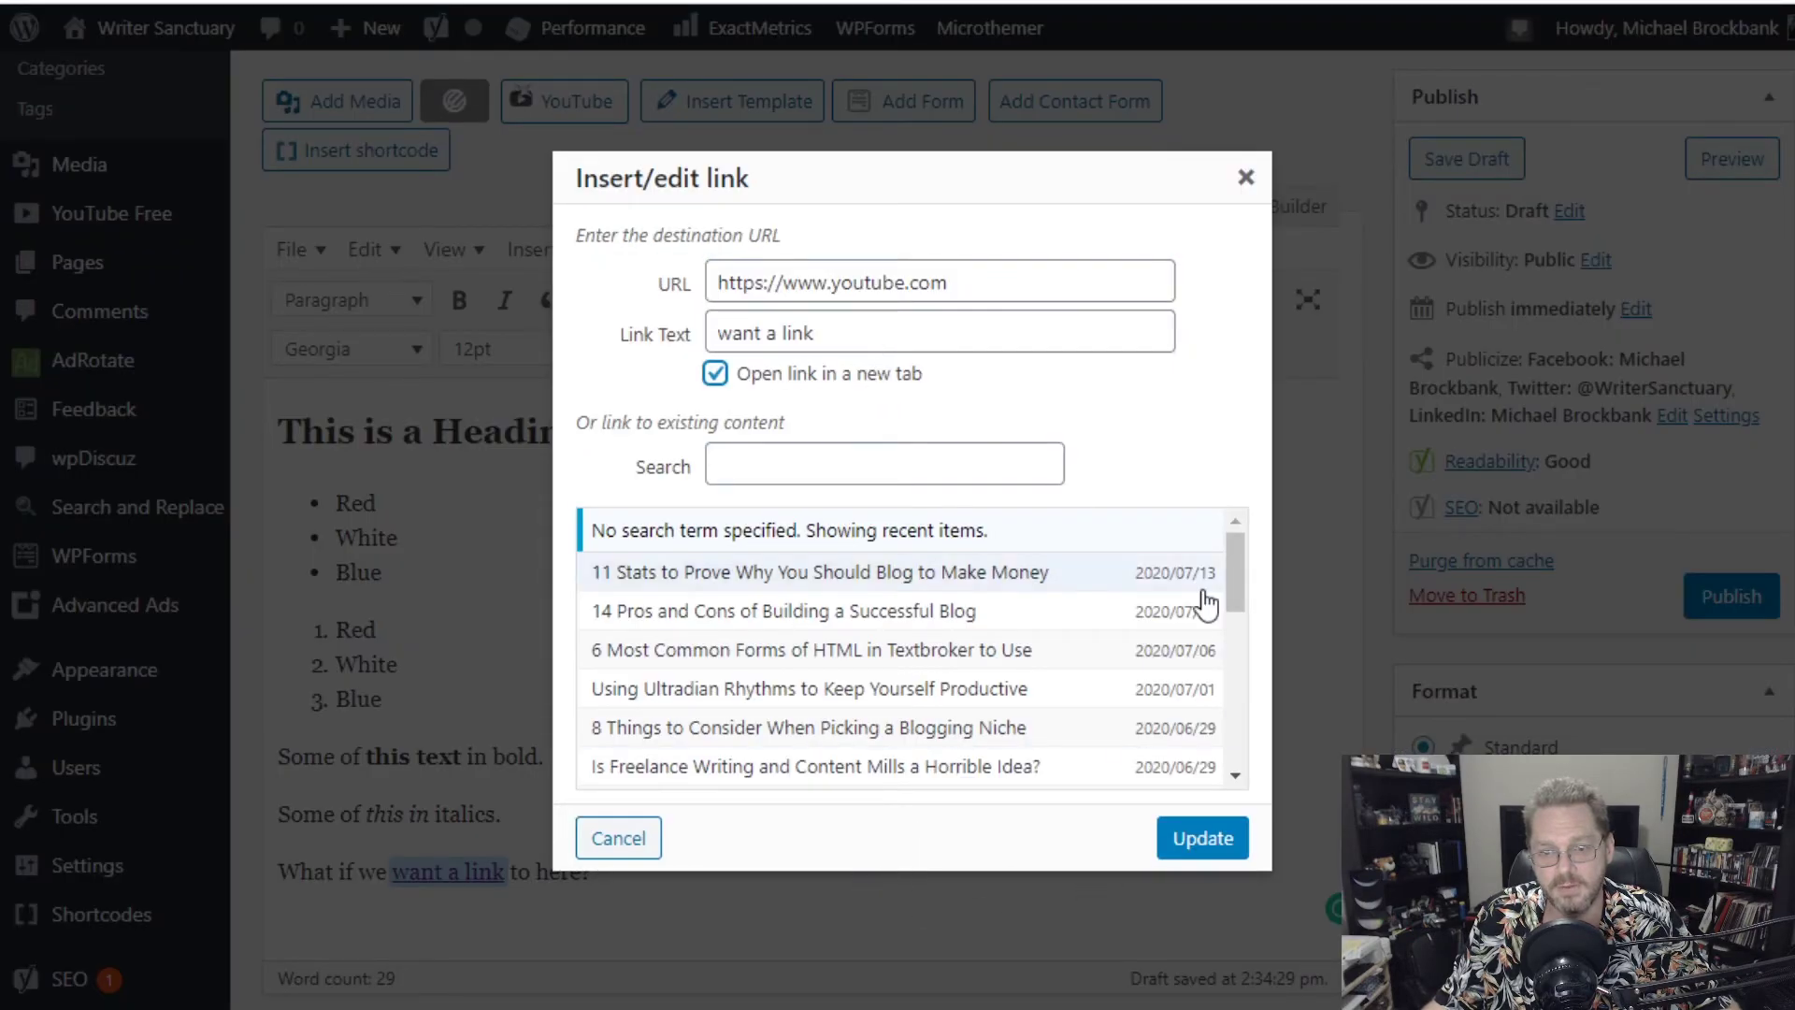
click(1203, 839)
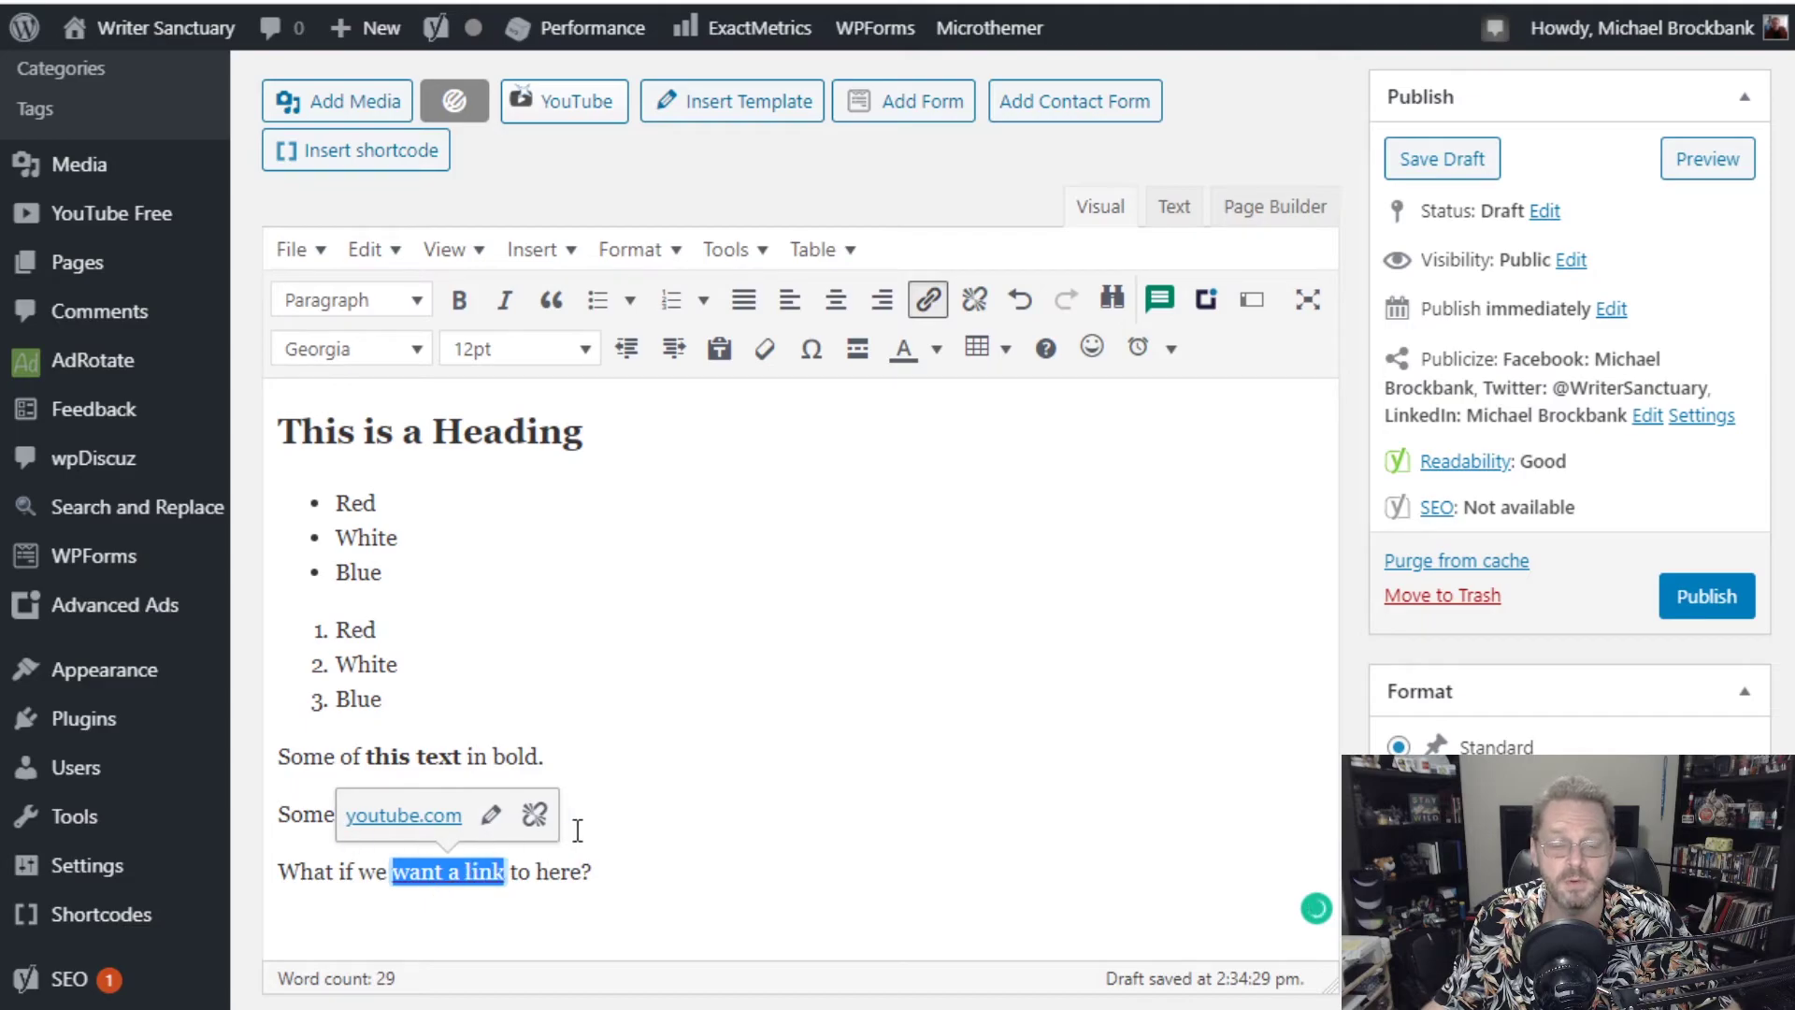
click(628, 869)
Remove the empty paragraph after 'What if we want a link to here?' and scroll back to the editor top.
key(Return)
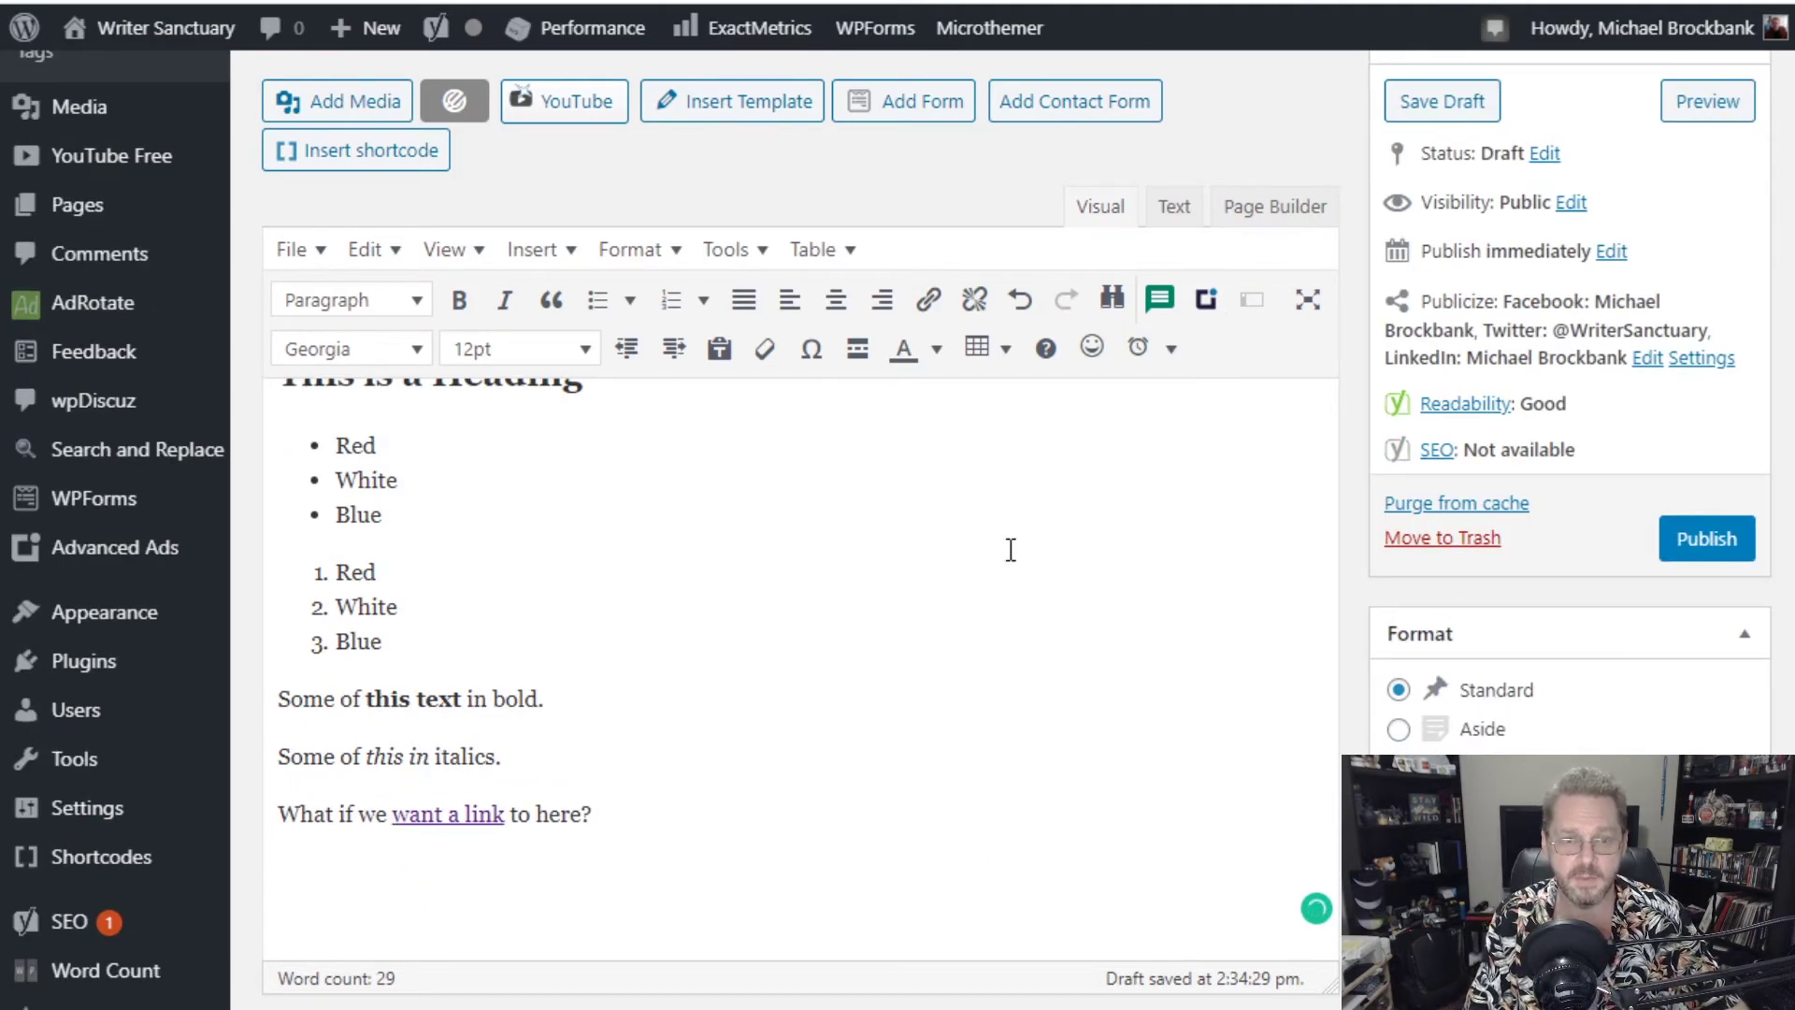
key(BackSpace)
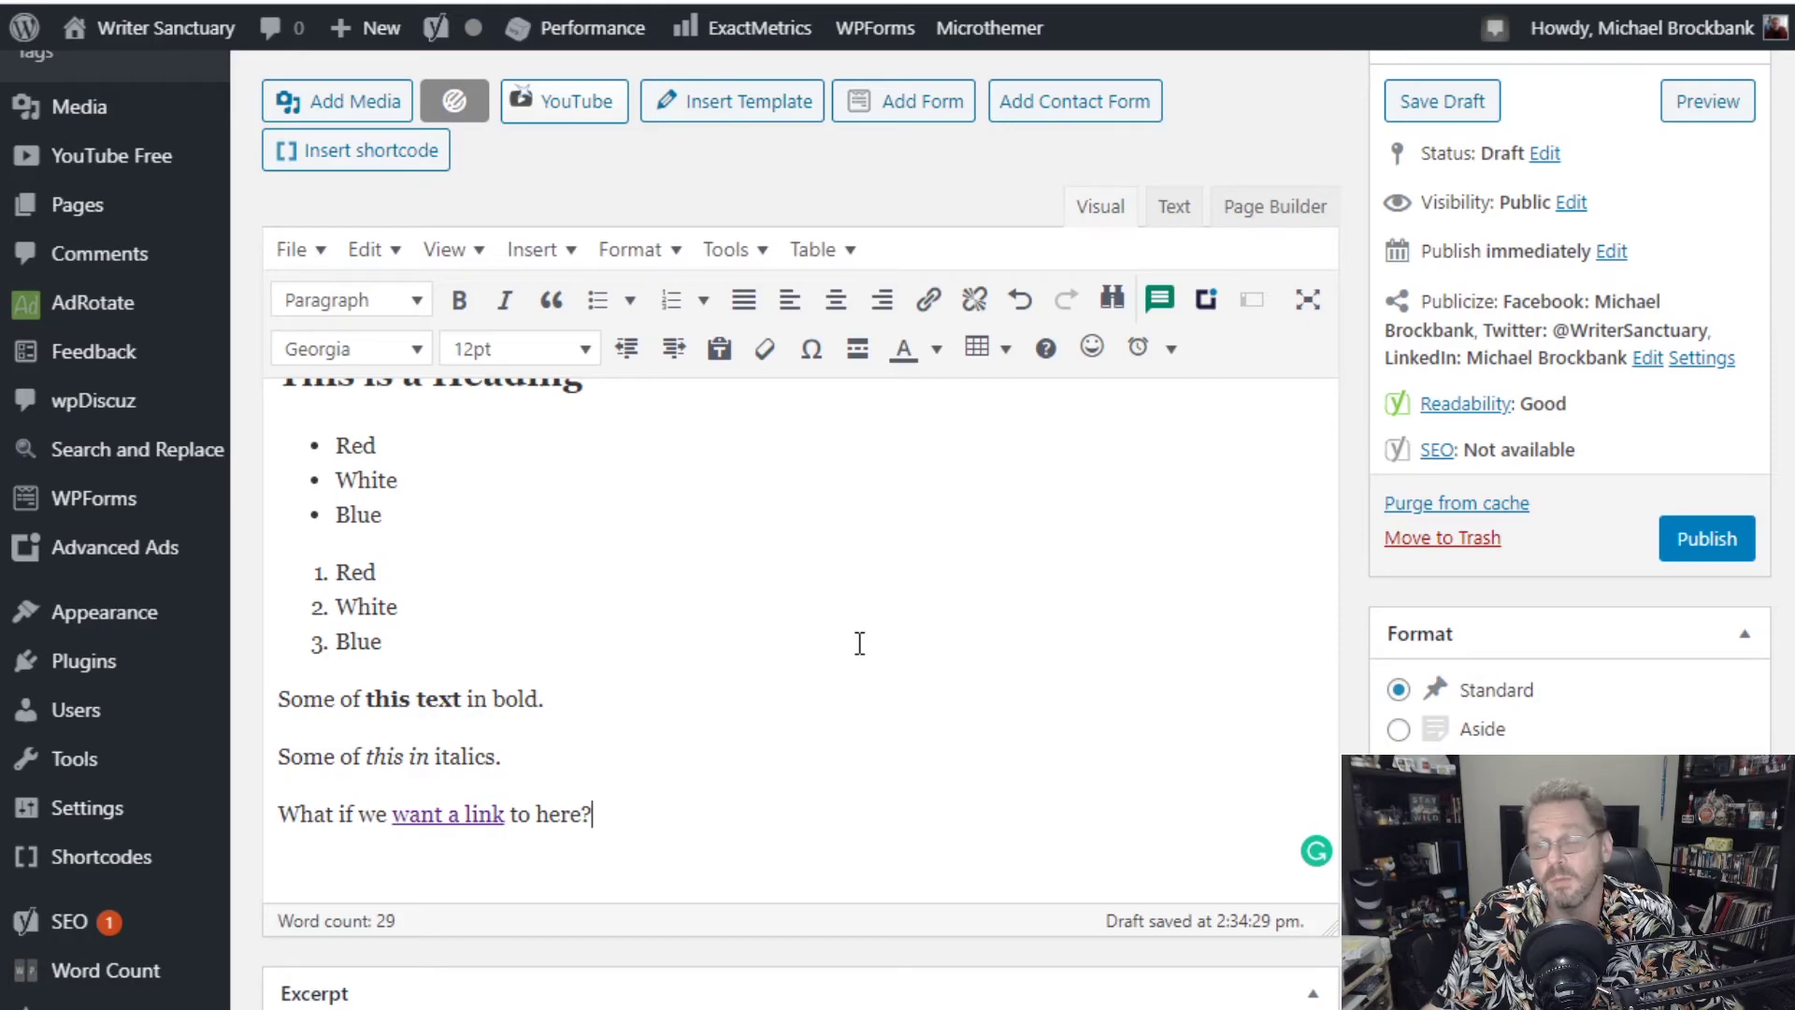
scroll(1152, 673, up, 2)
scroll(1153, 673, up, 2)
scroll(1152, 673, down, 4)
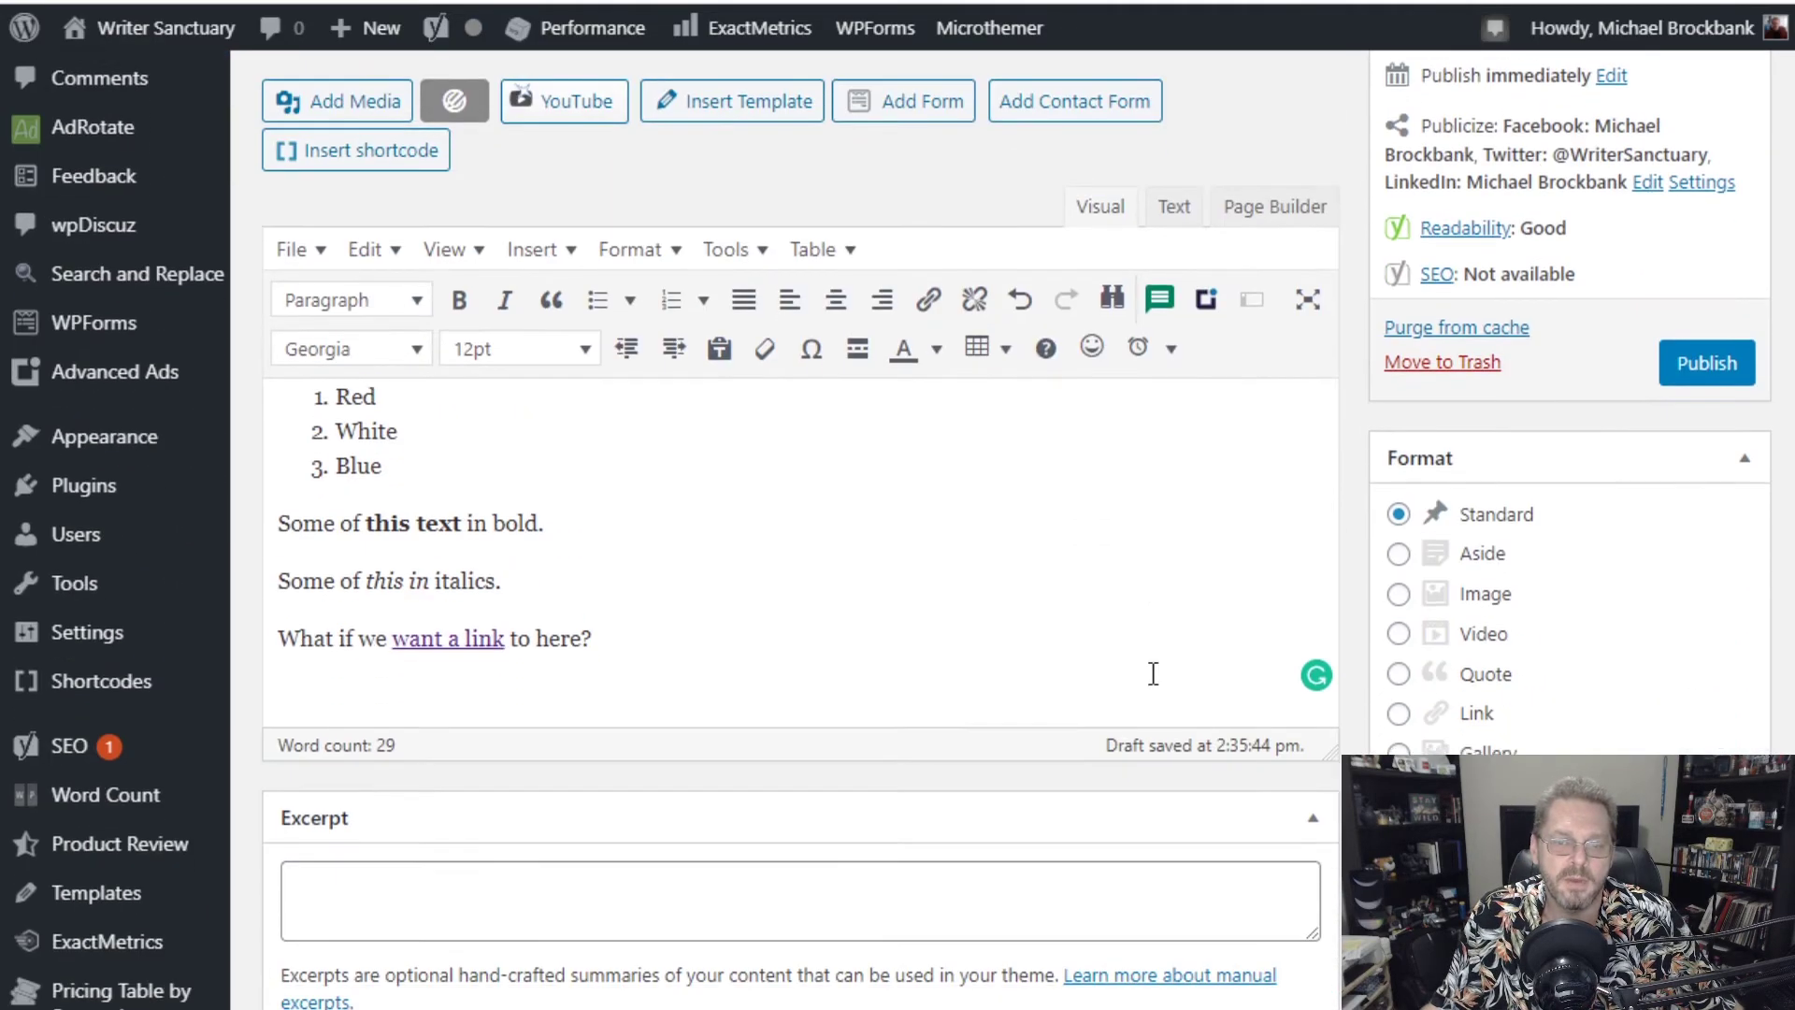
scroll(1153, 674, up, 4)
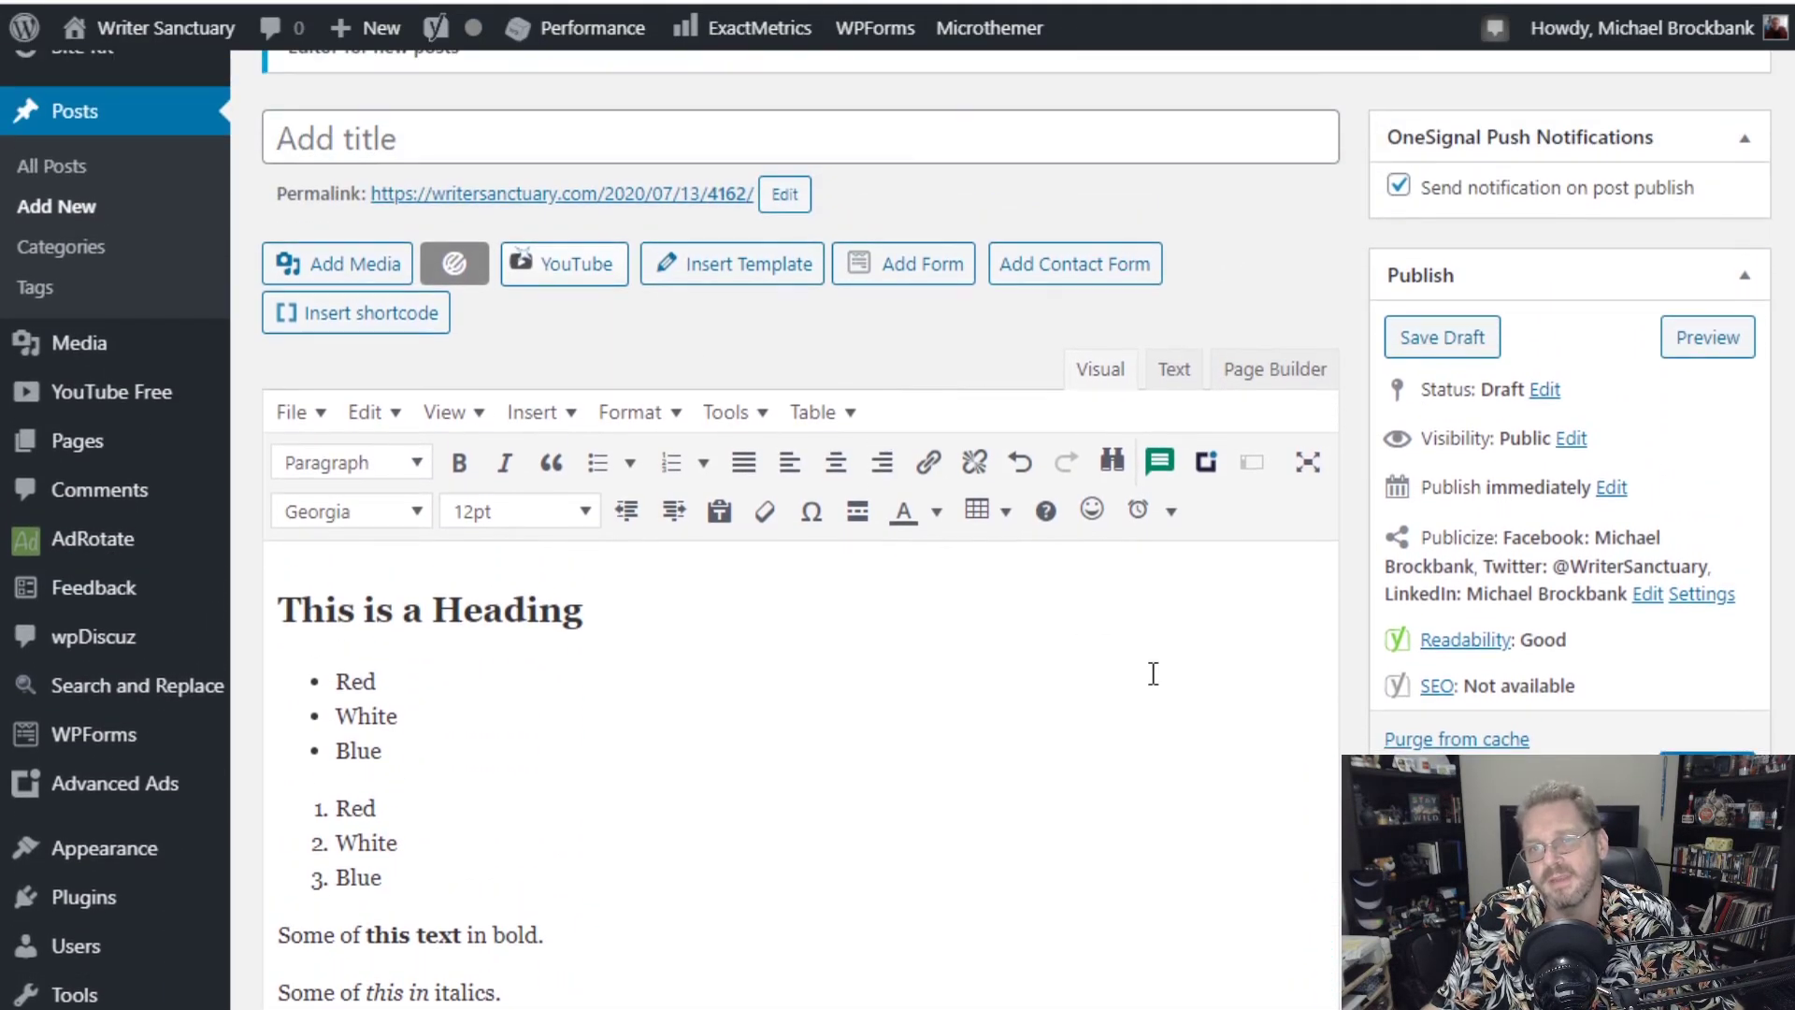
scroll(1181, 378, up, 2)
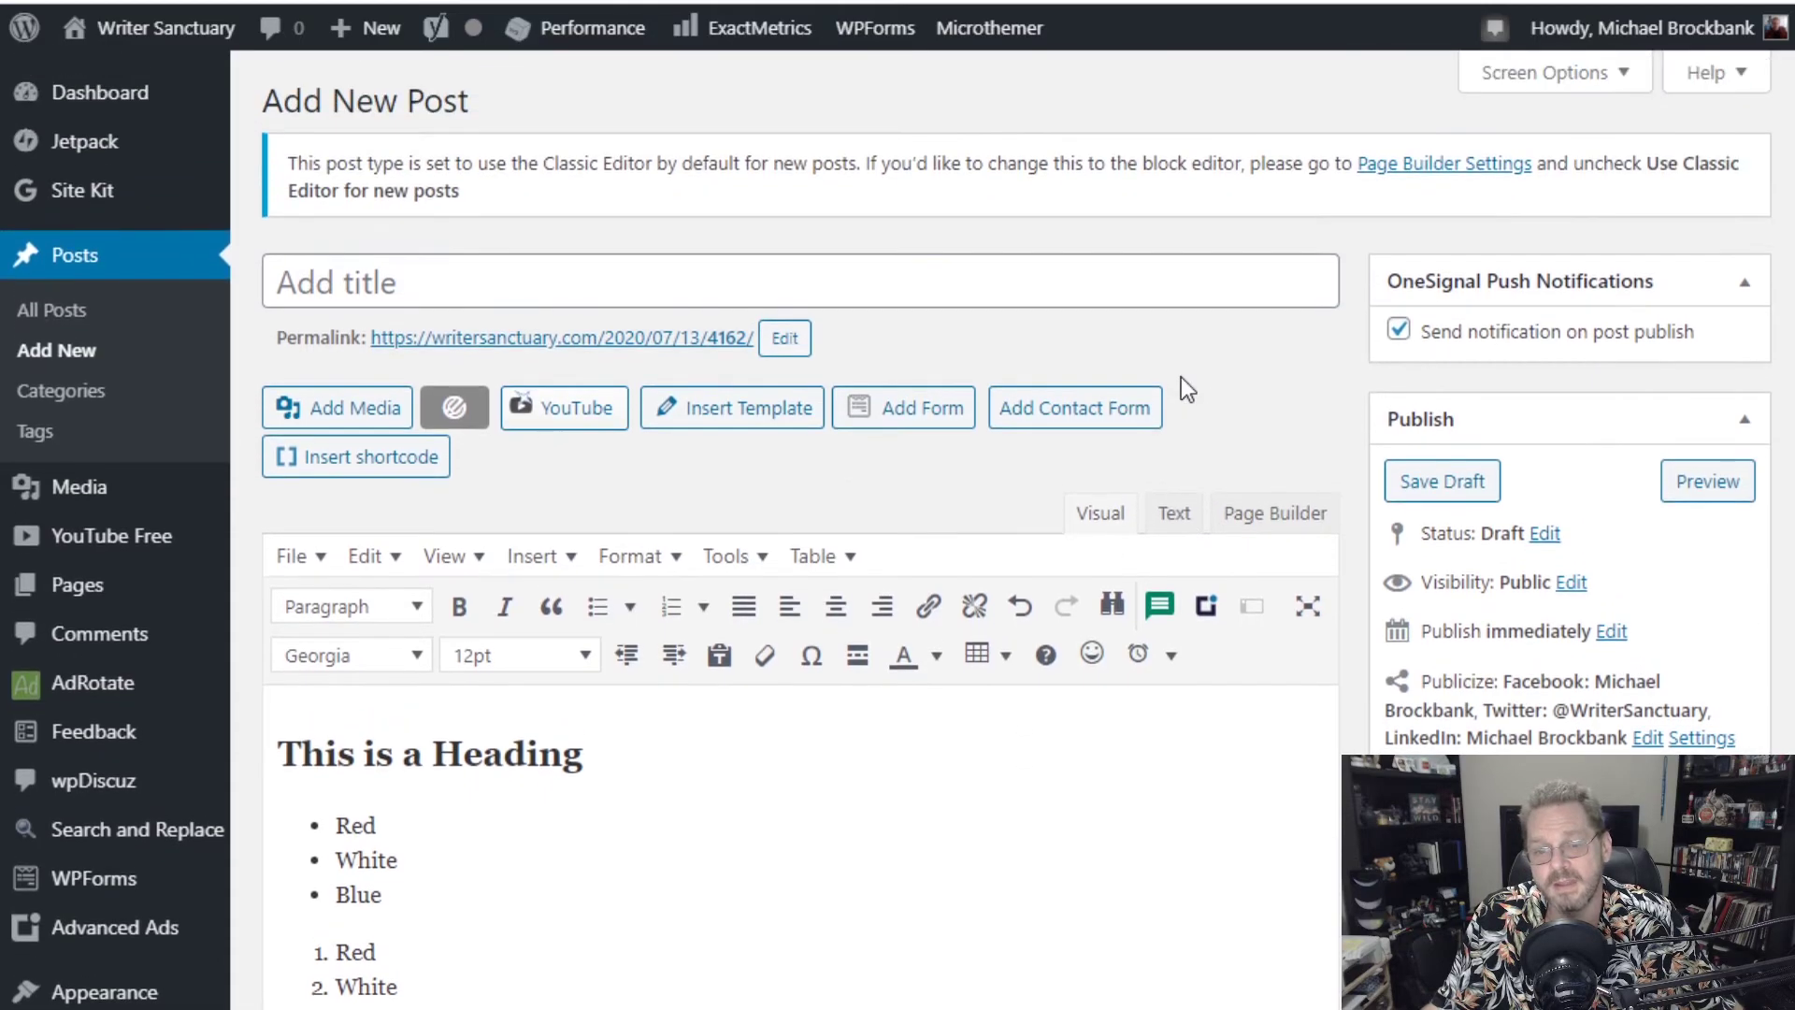
In the Text tab HTML, delete rel="noopener" from the youtube.com anchor tag.
click(1175, 514)
scroll(1092, 589, up, 6)
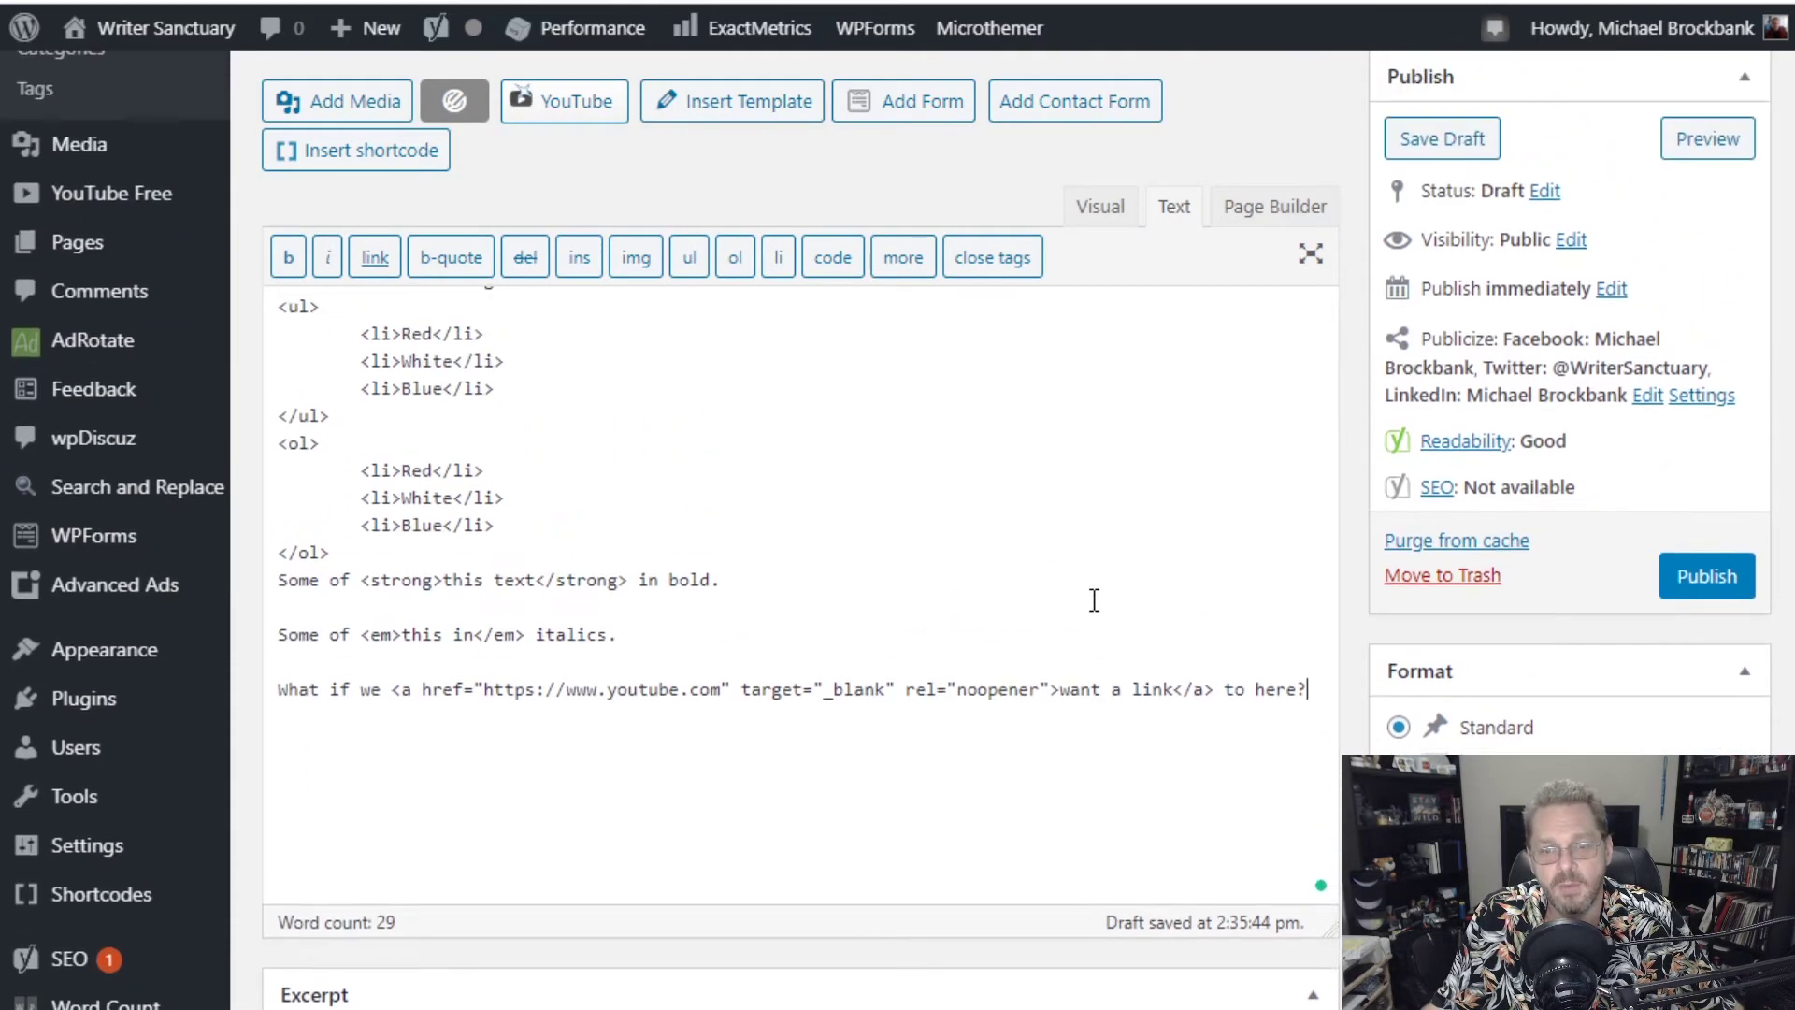
scroll(1094, 599, down, 2)
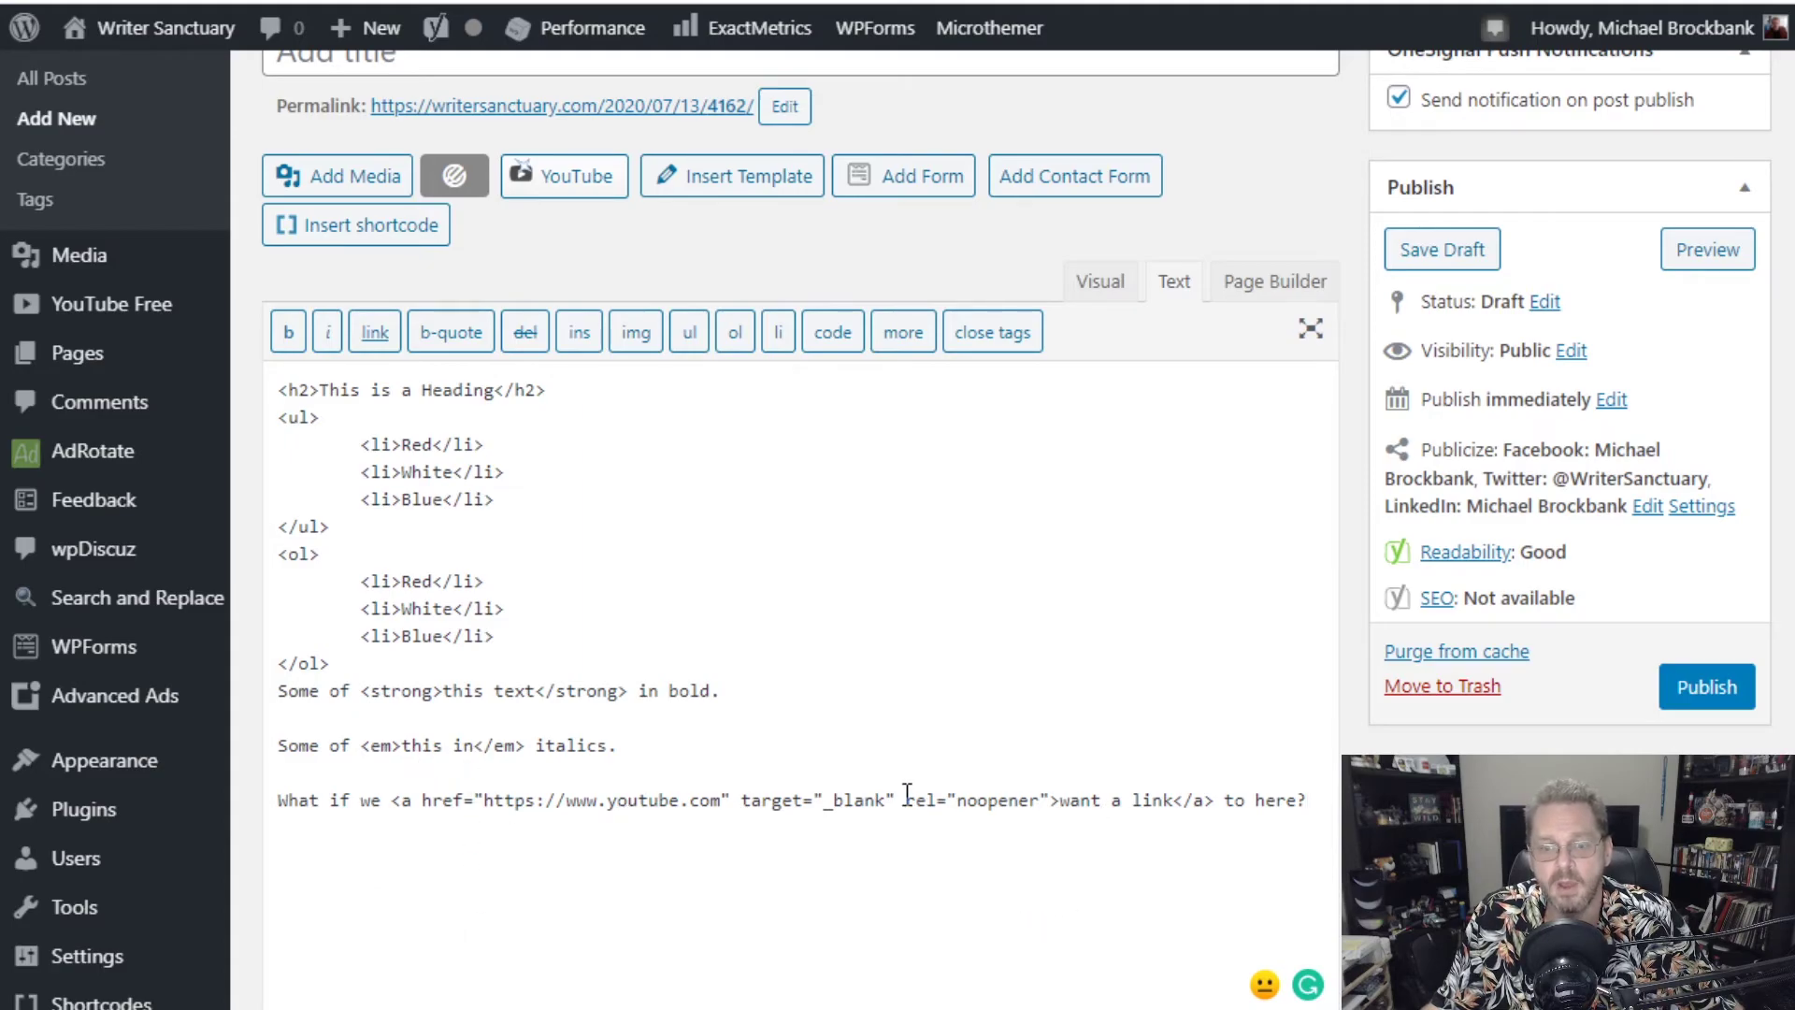
drag(905, 798, 1050, 800)
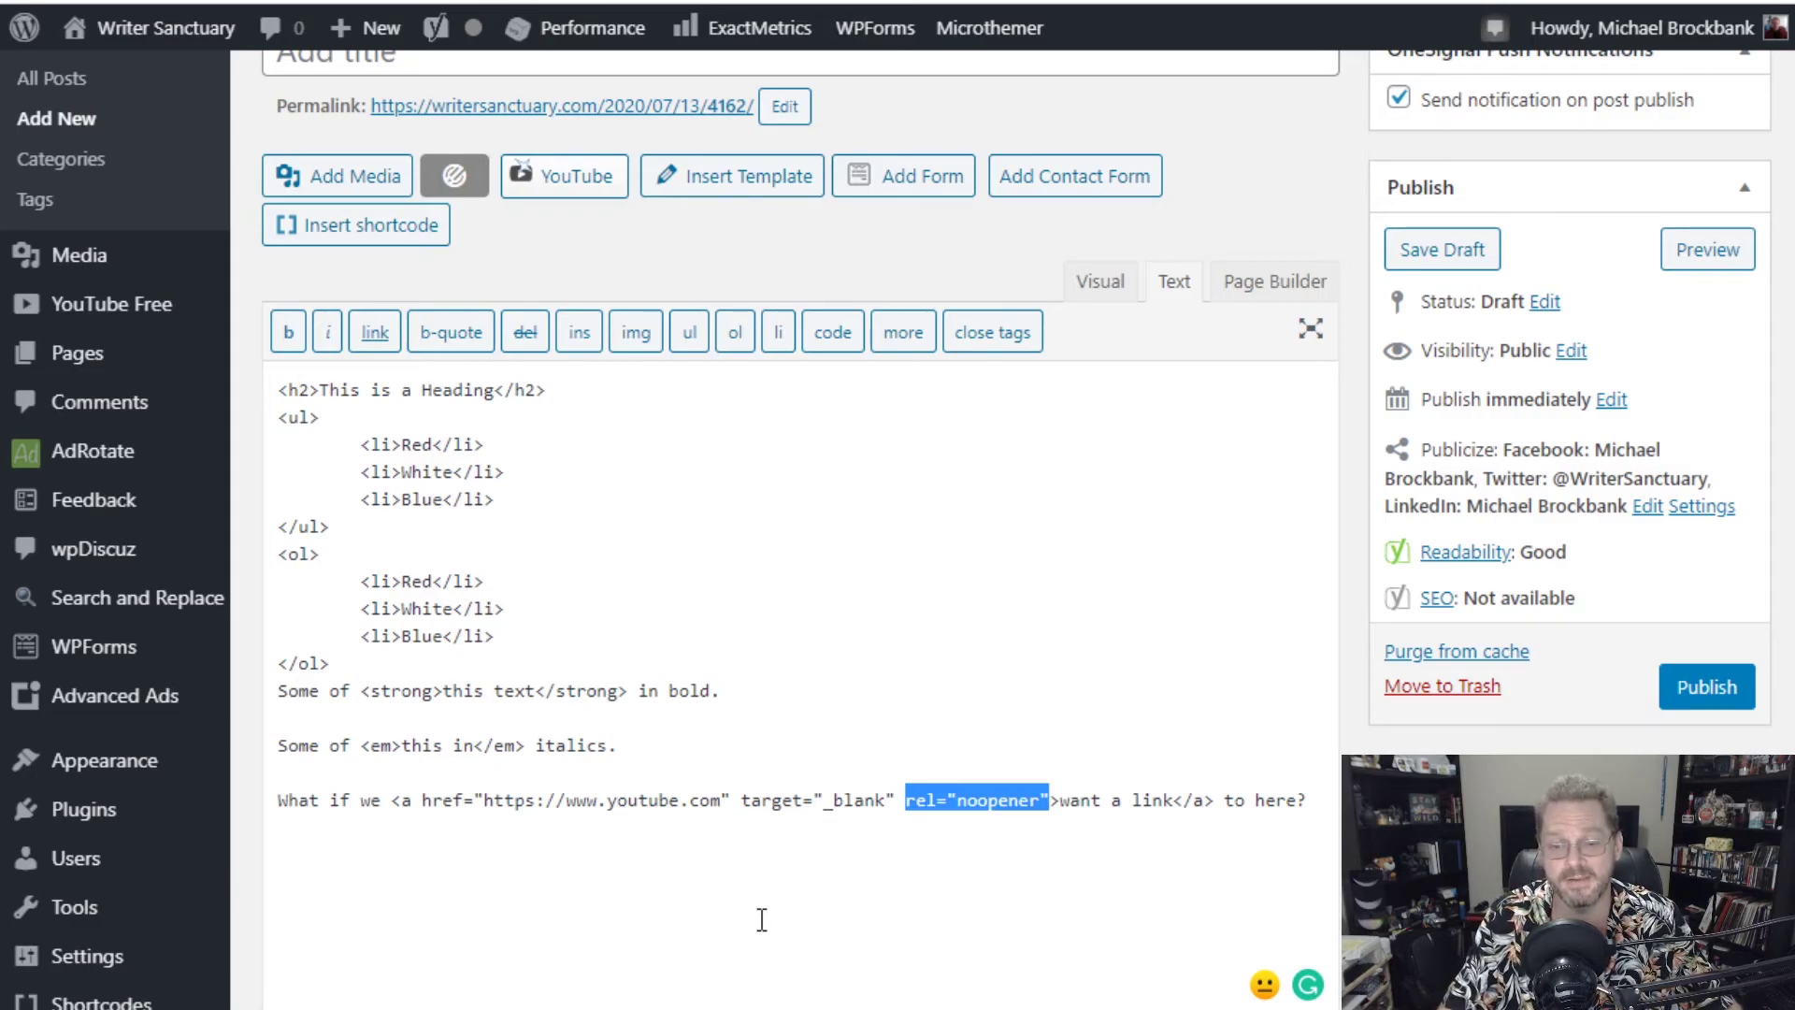
key(BackSpace)
key(BackSpace)
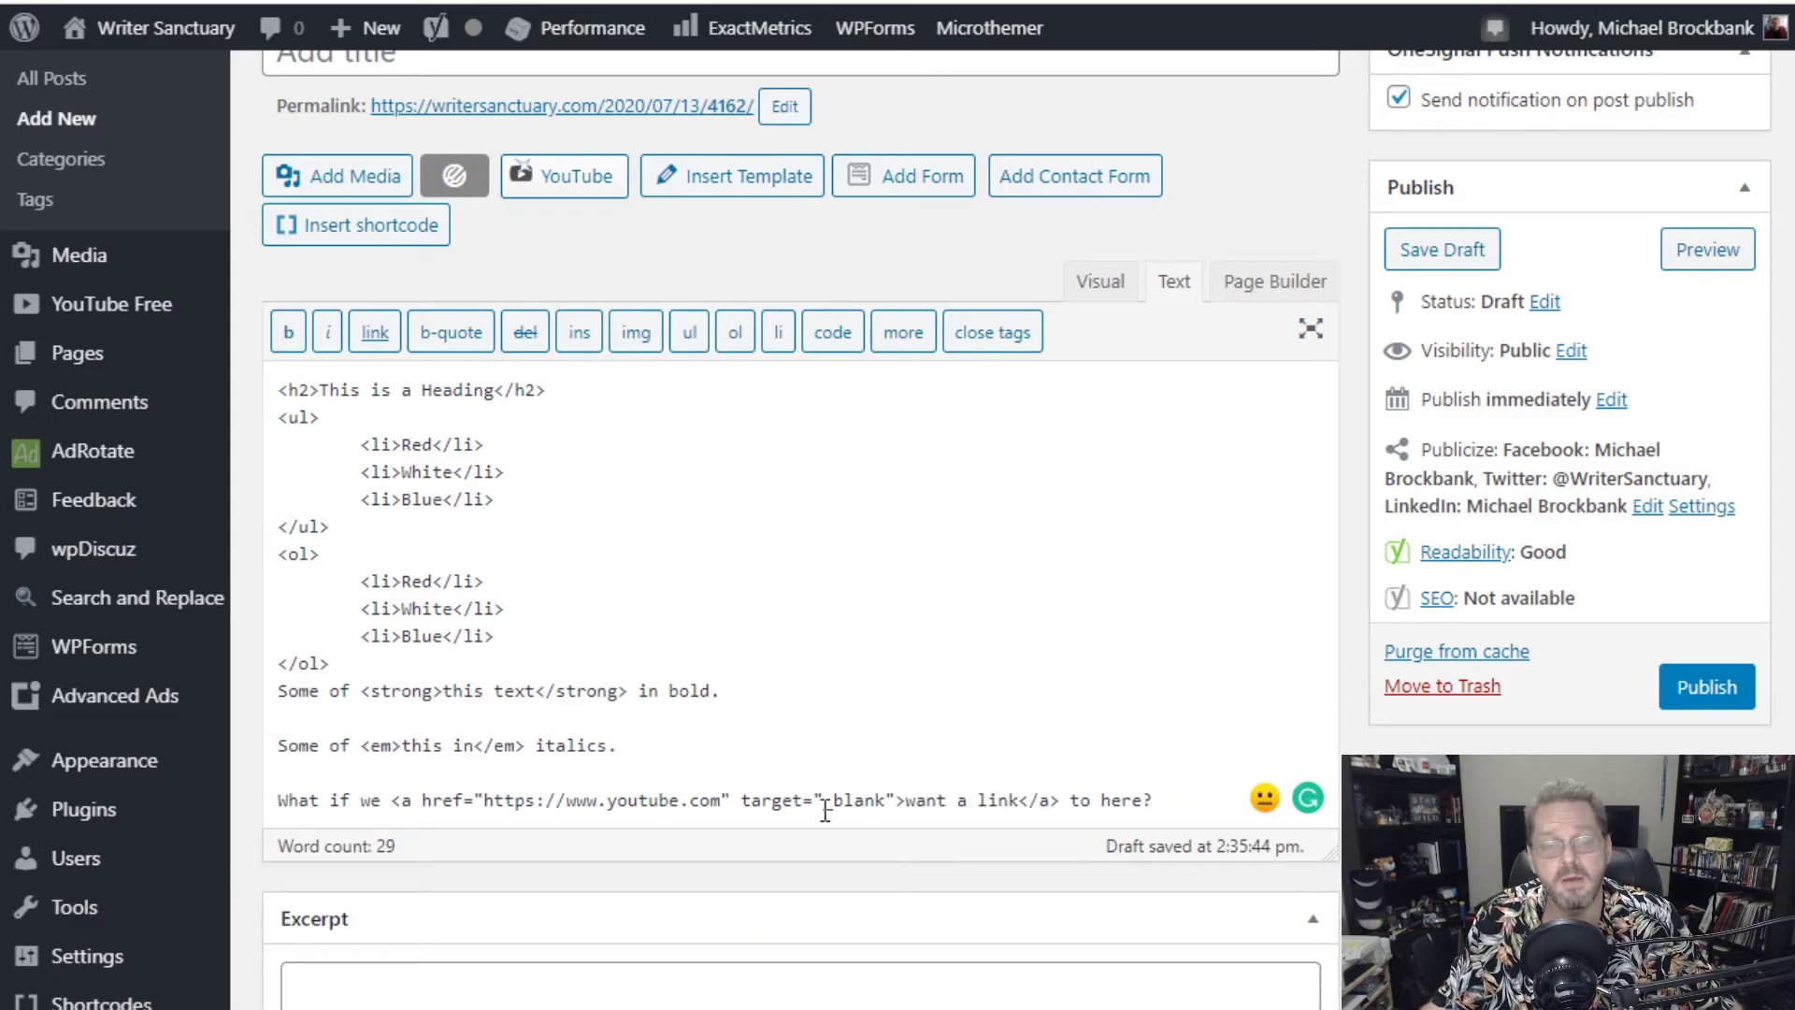
drag(1169, 805, 277, 400)
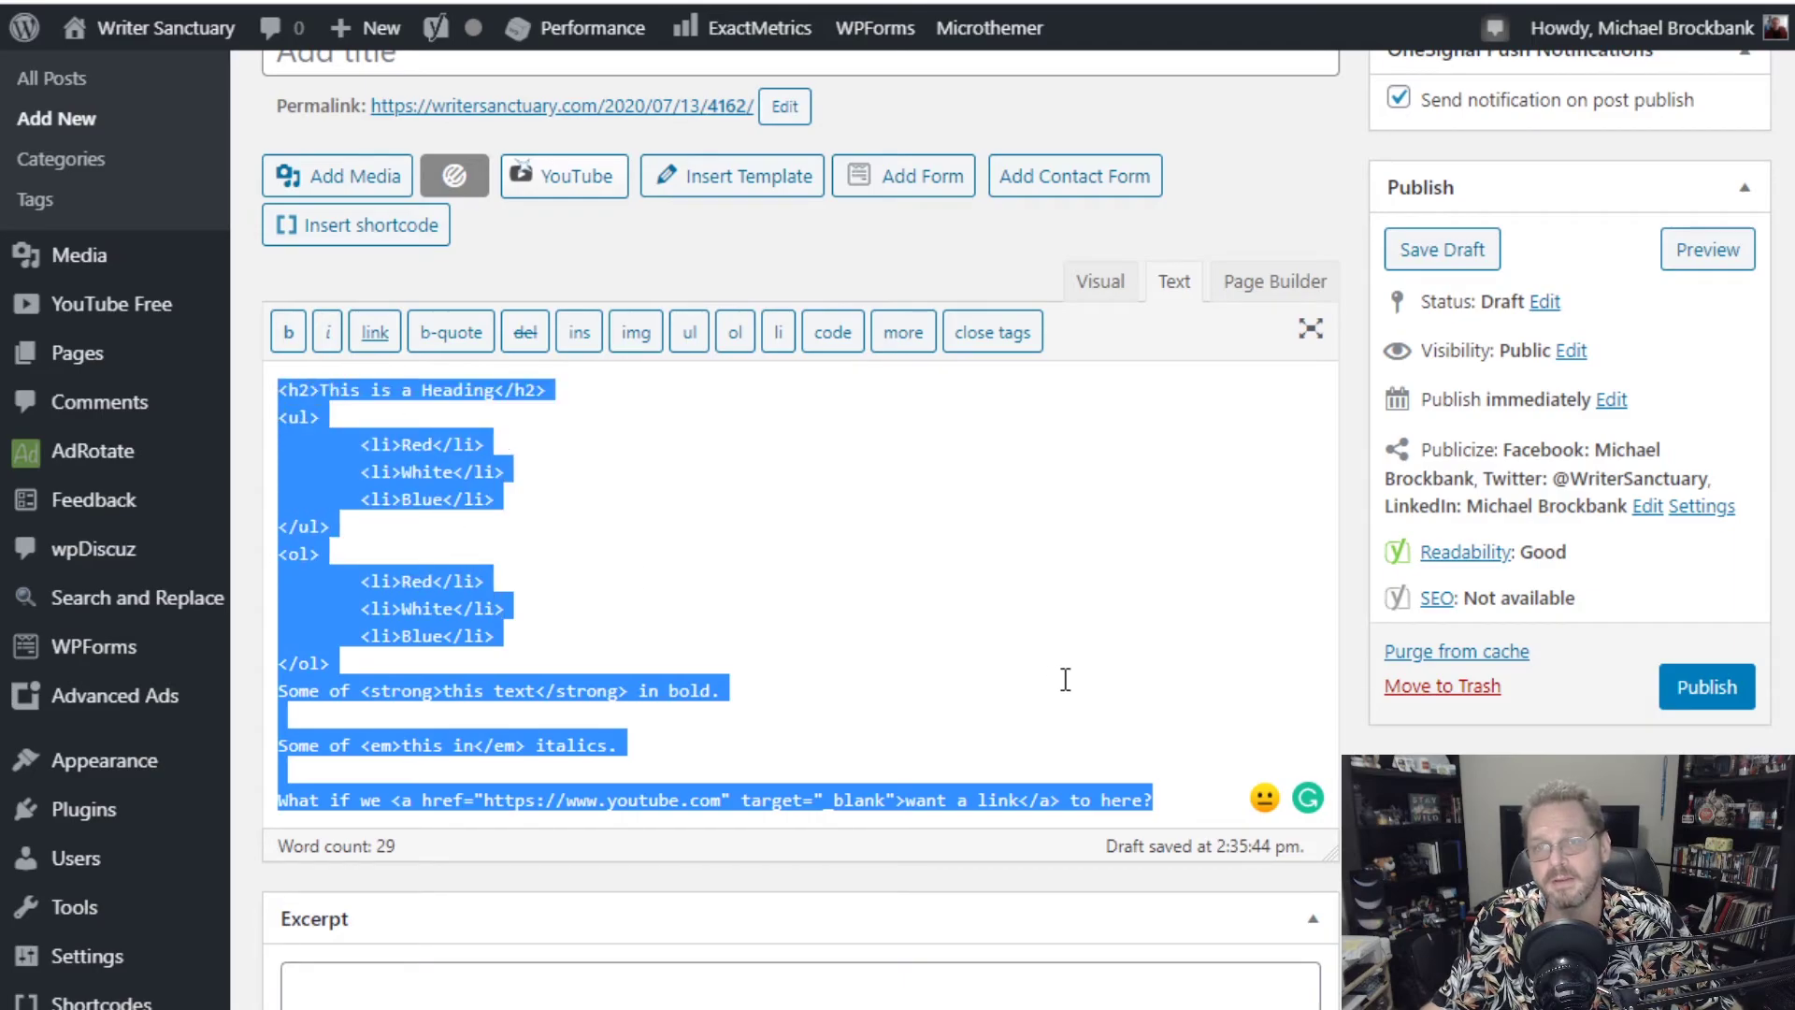
click(1104, 284)
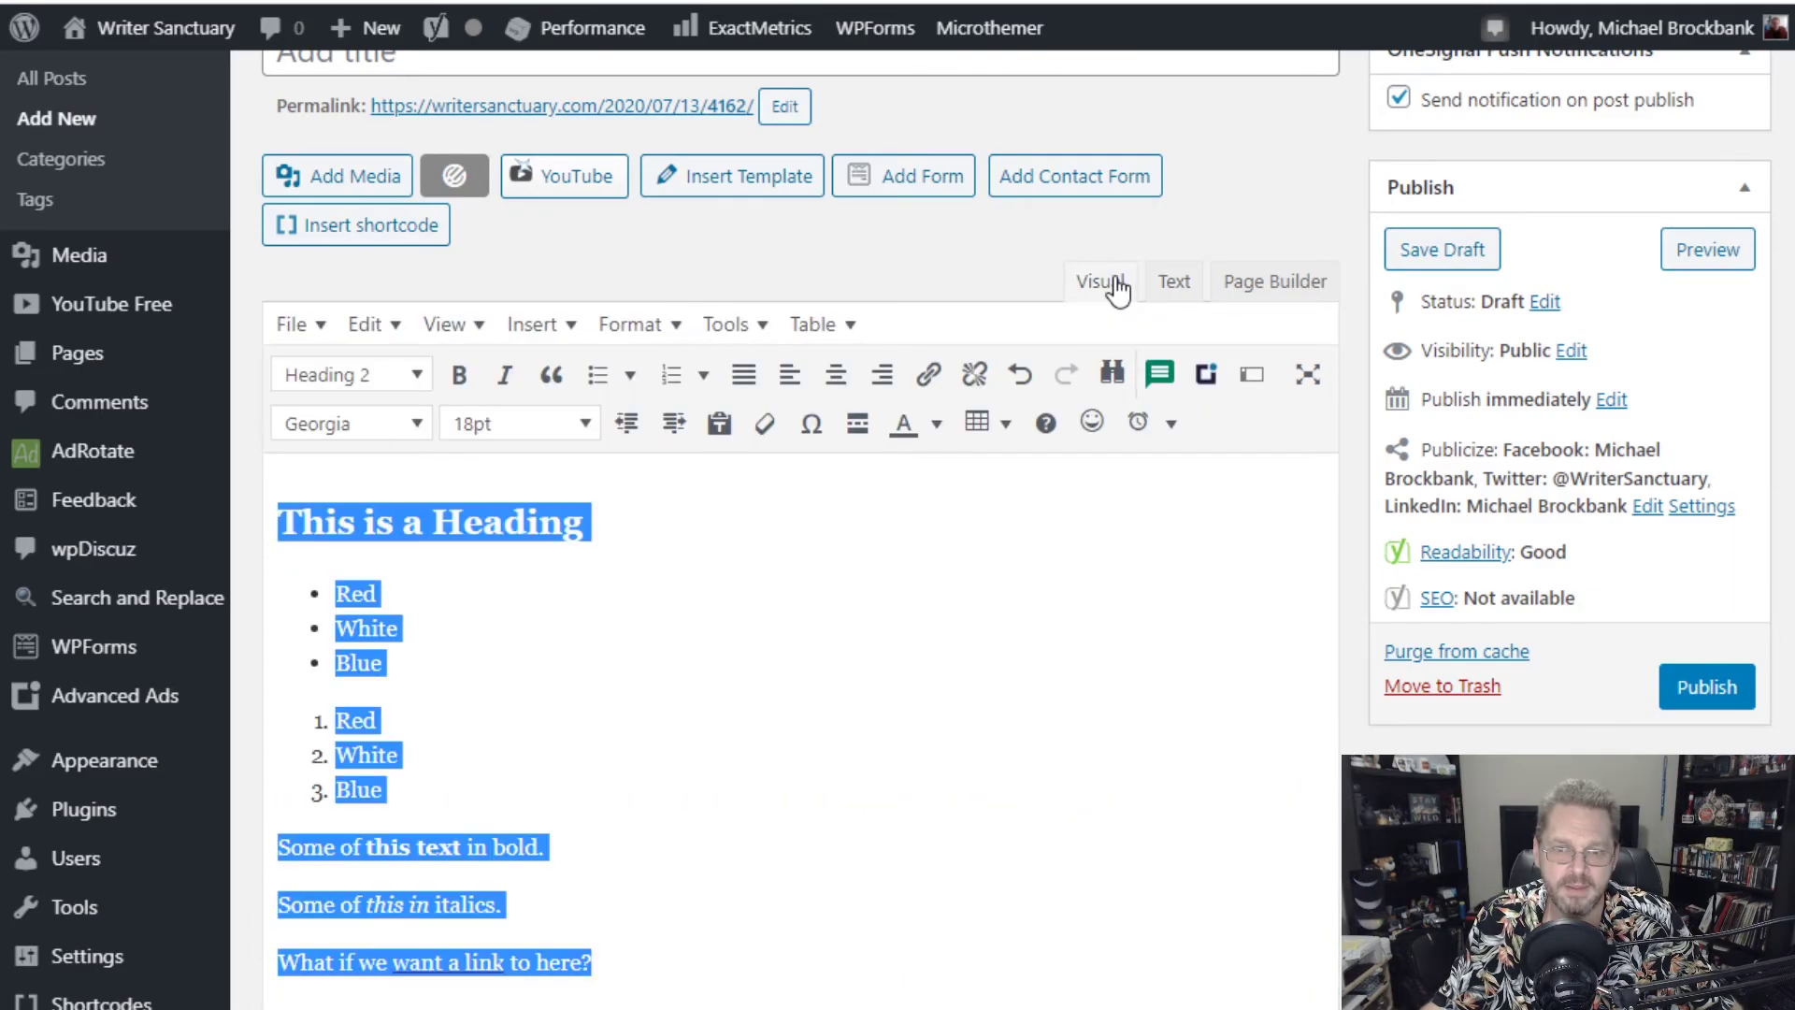
click(869, 636)
scroll(865, 621, down, 4)
scroll(778, 489, up, 4)
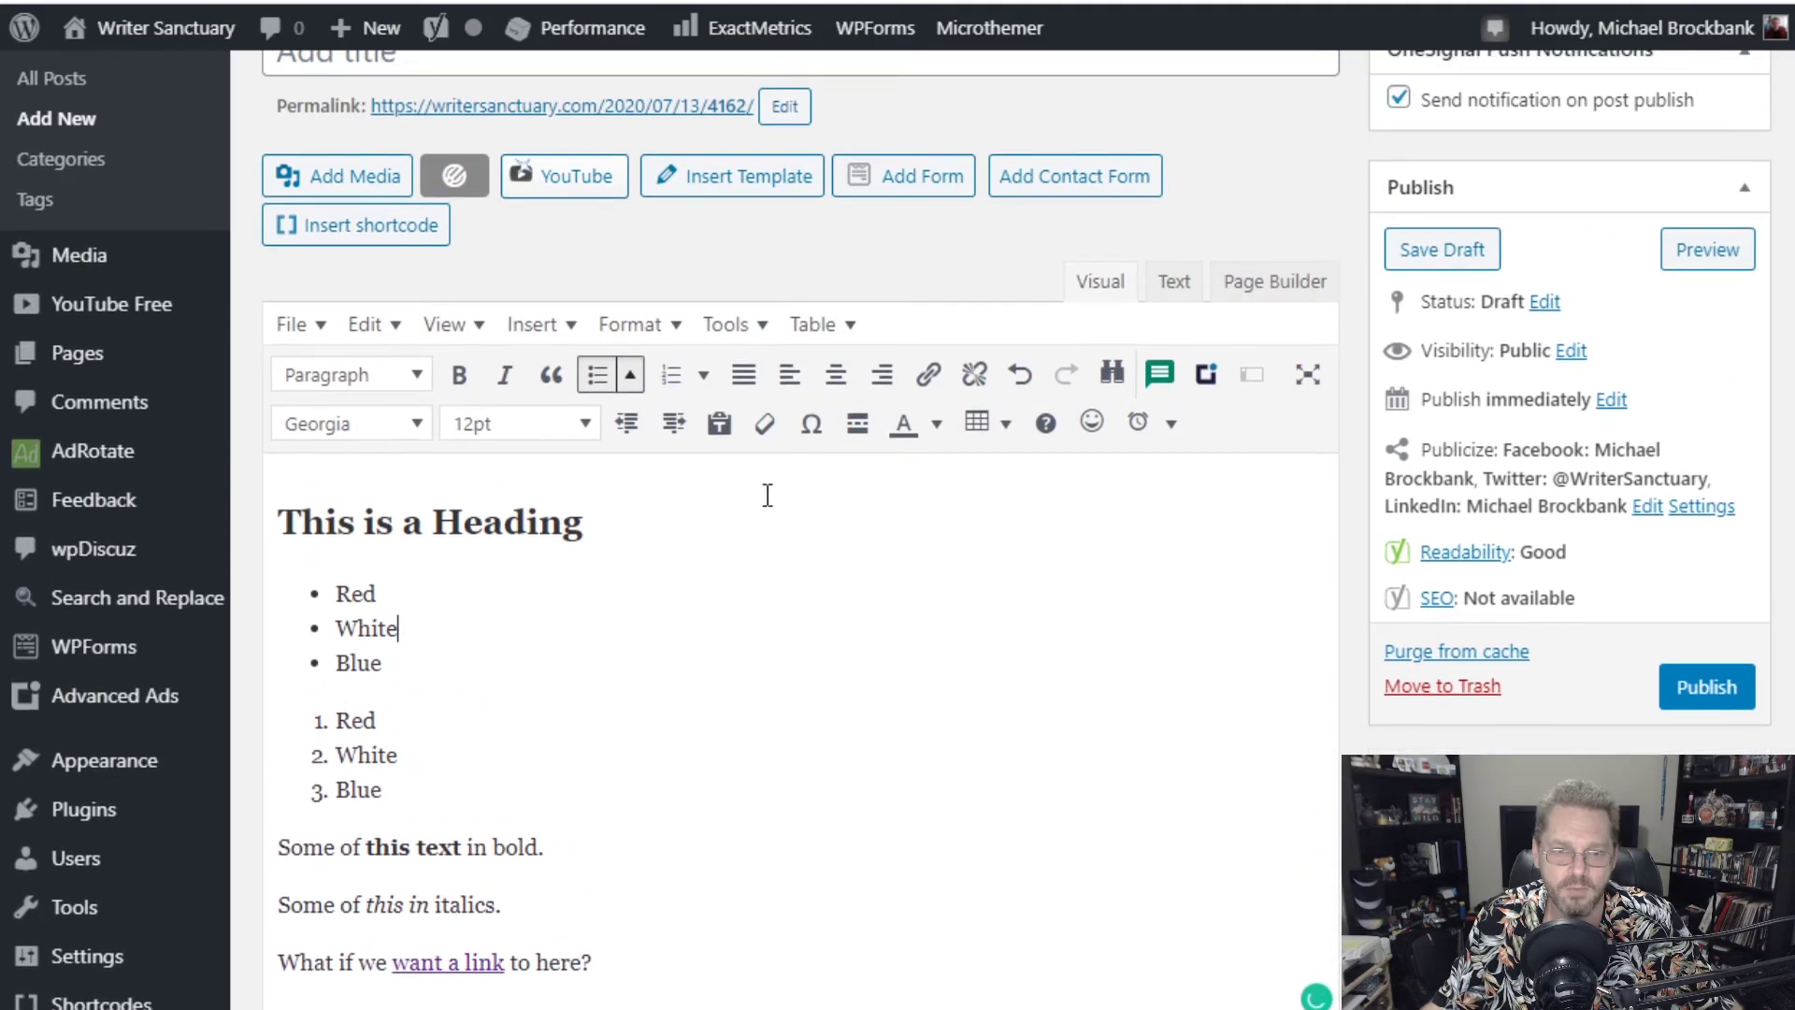